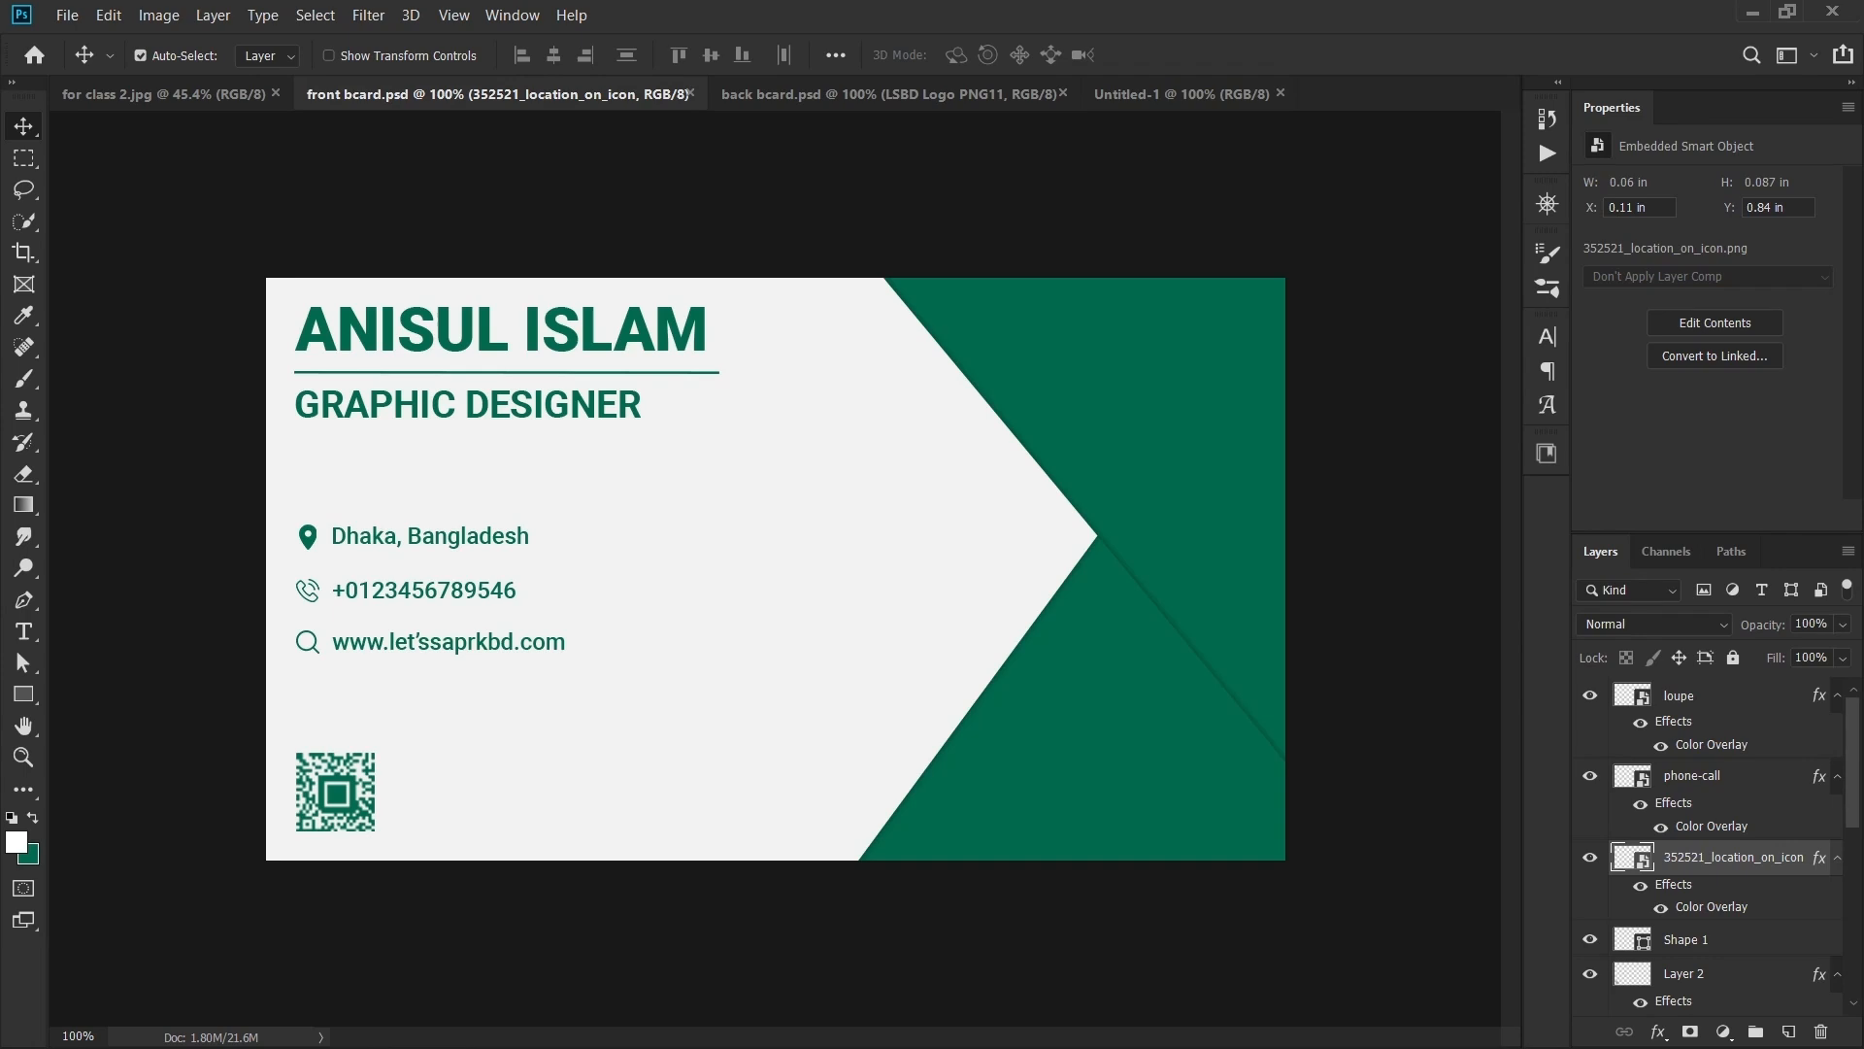
# - Fill the blank card with a light-grey Solid Color layer from the library swatch and lock it fully
pyautogui.click(1182, 94)
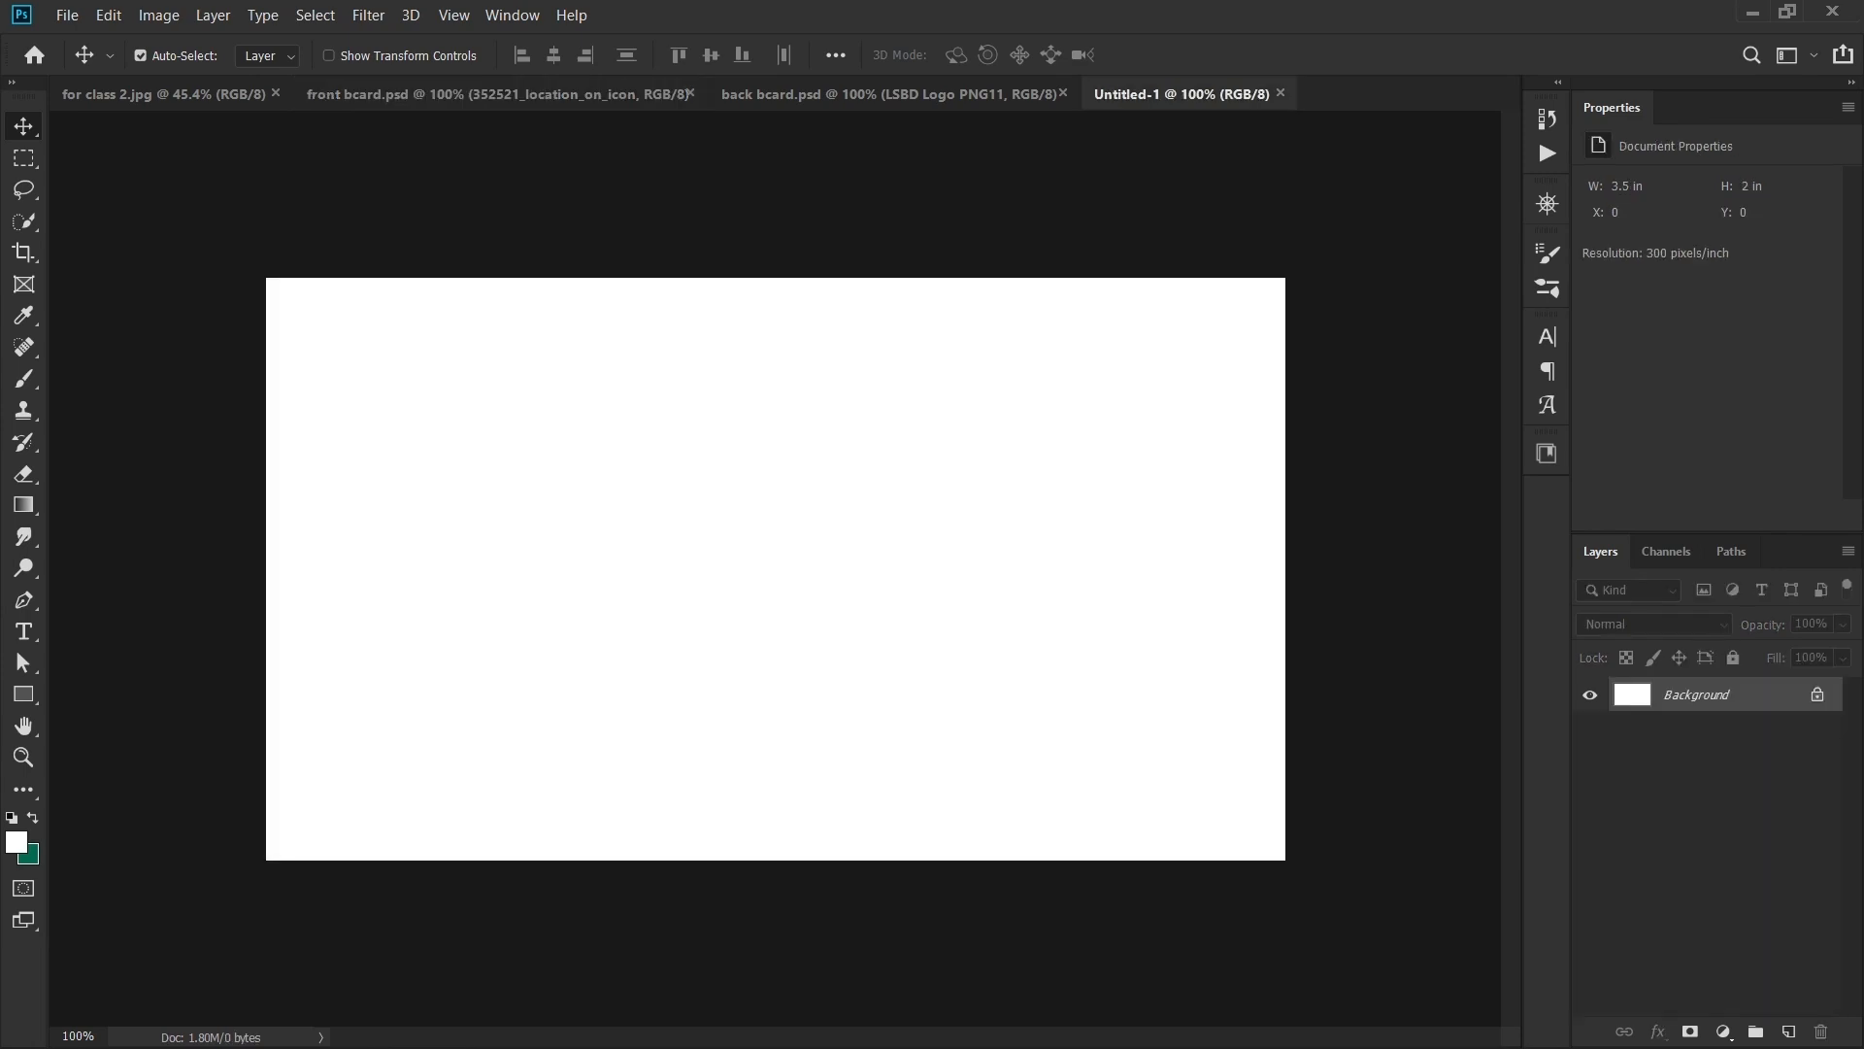
pyautogui.click(1723, 1031)
pyautogui.click(1670, 603)
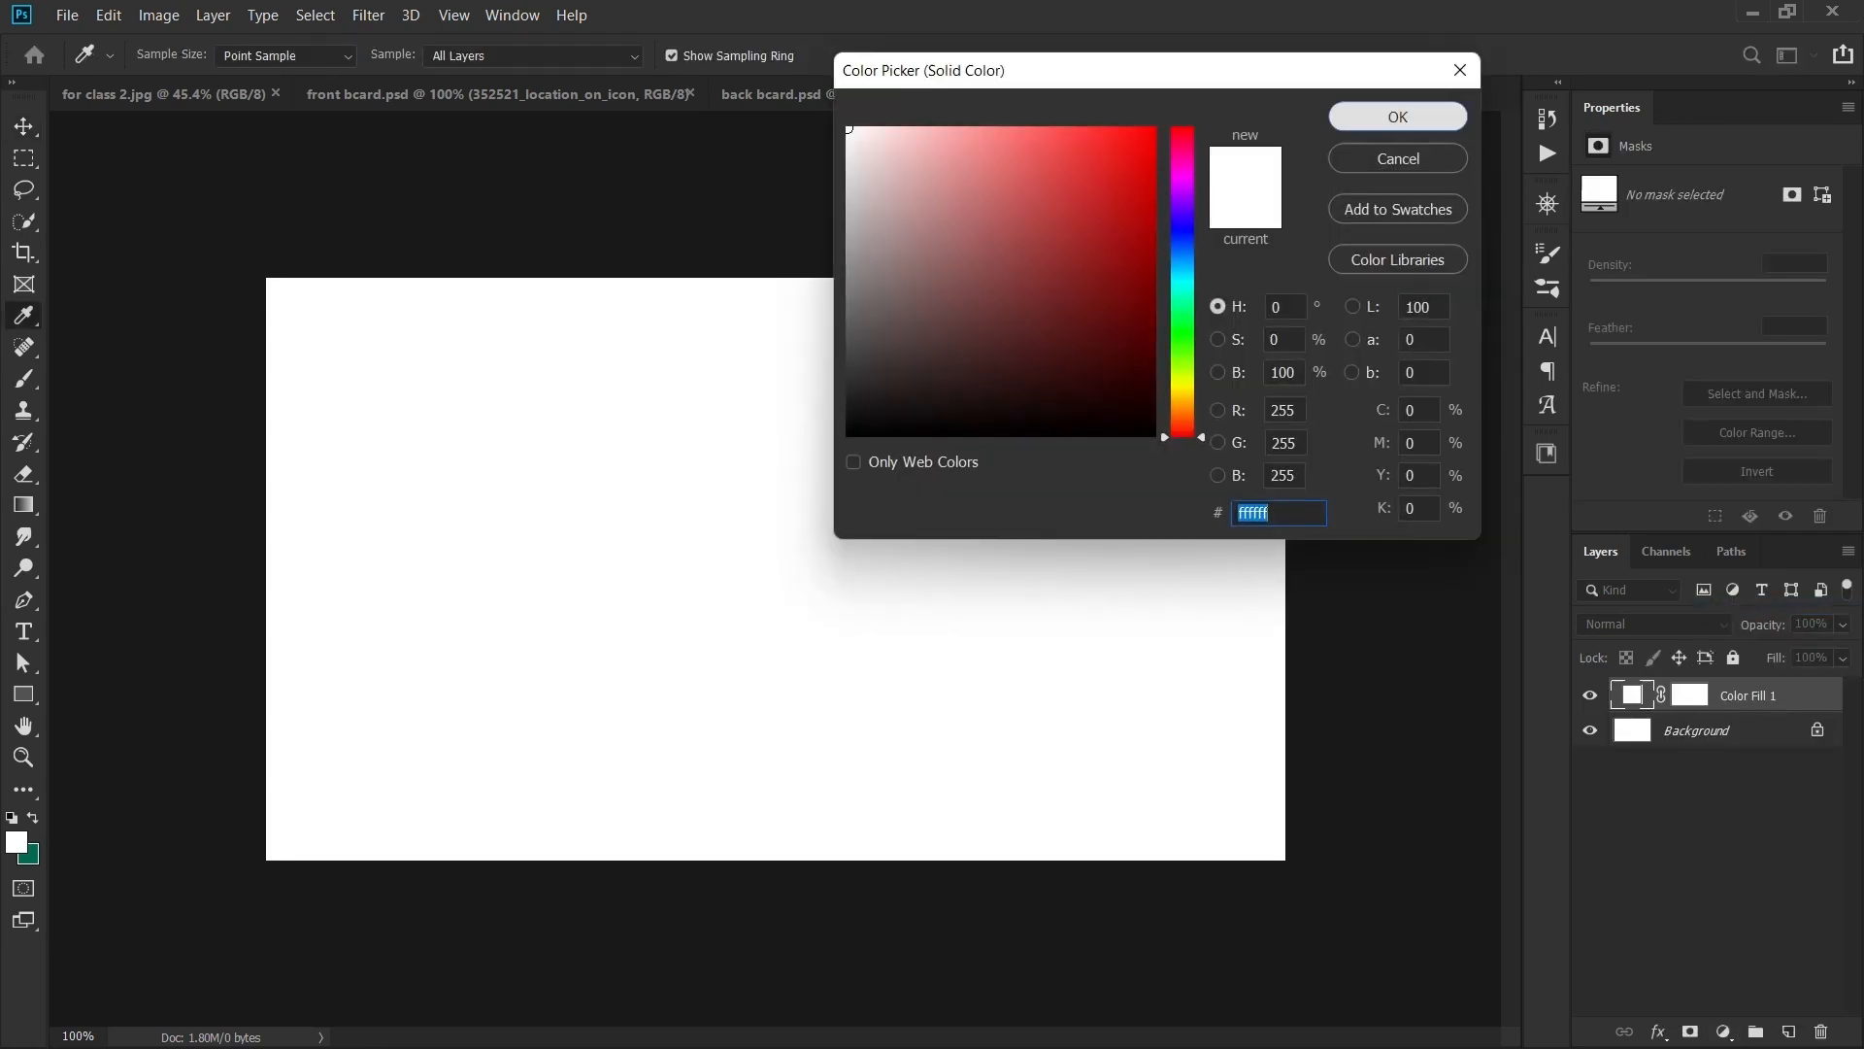
pyautogui.click(1398, 117)
pyautogui.click(1546, 453)
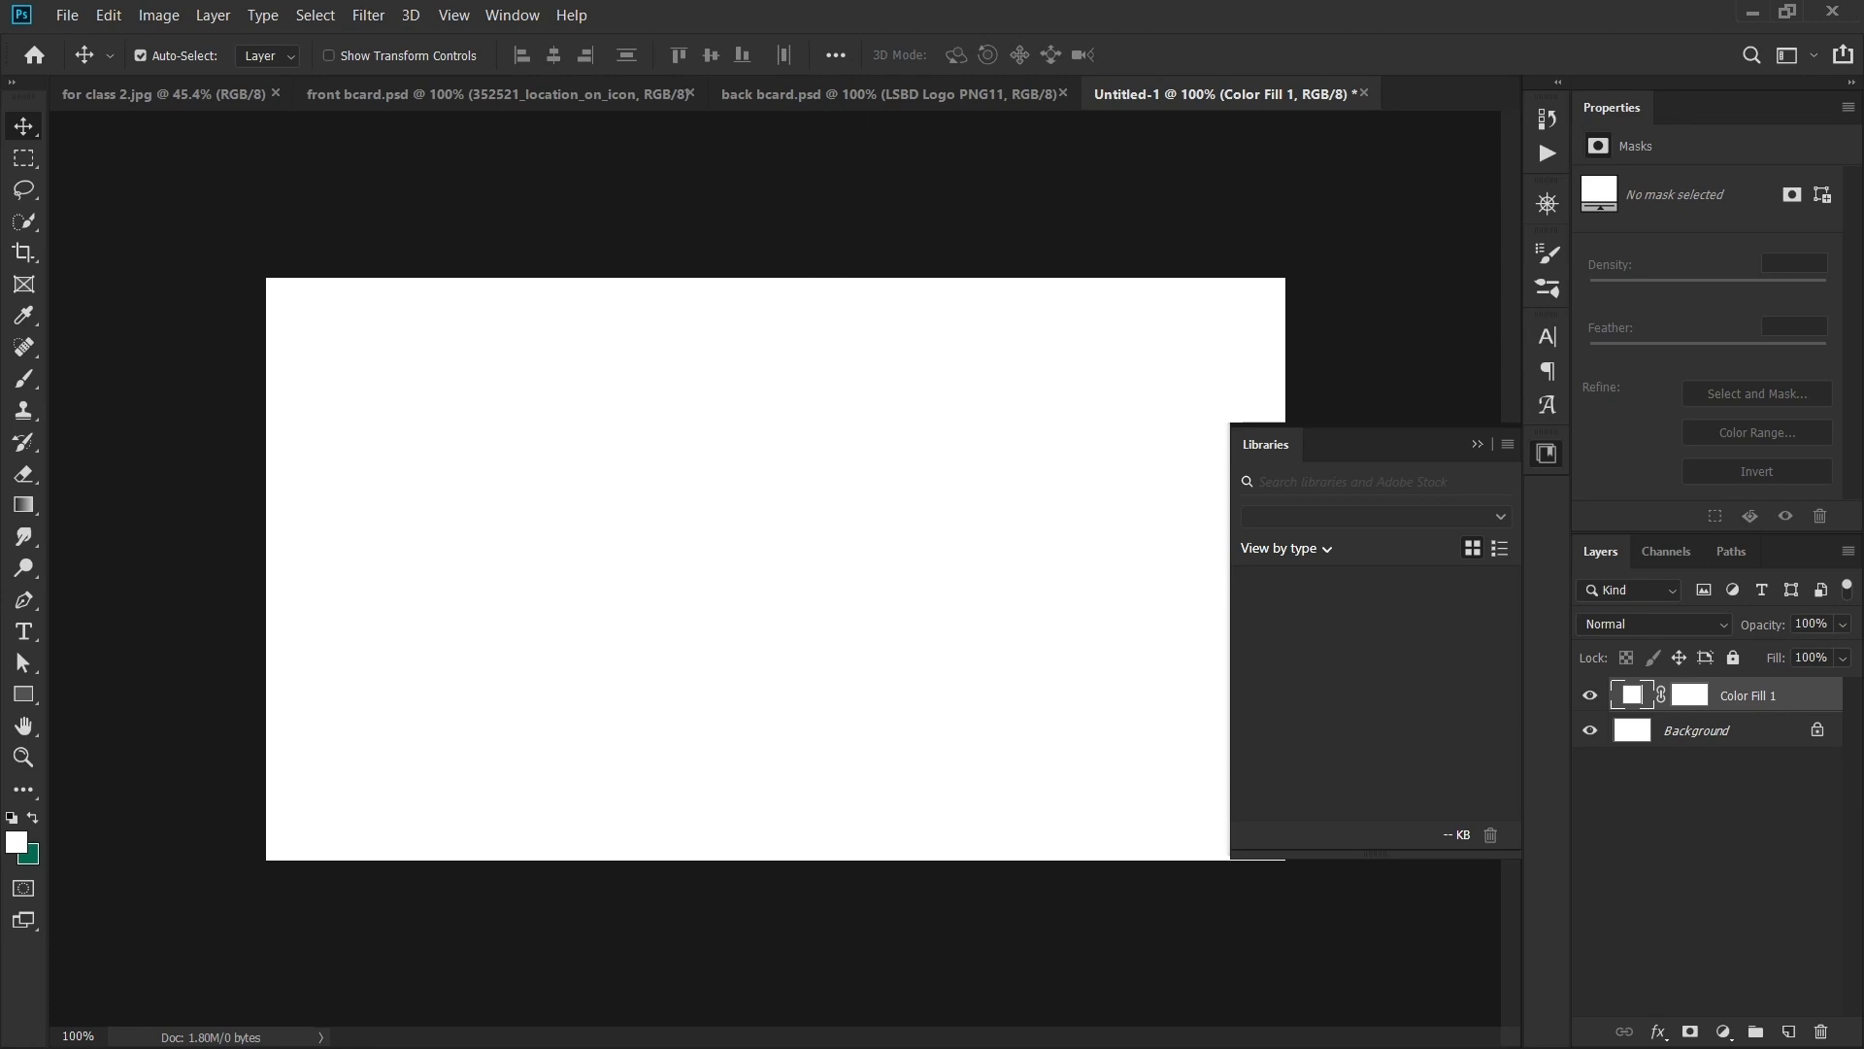
pyautogui.click(1362, 701)
pyautogui.click(1477, 443)
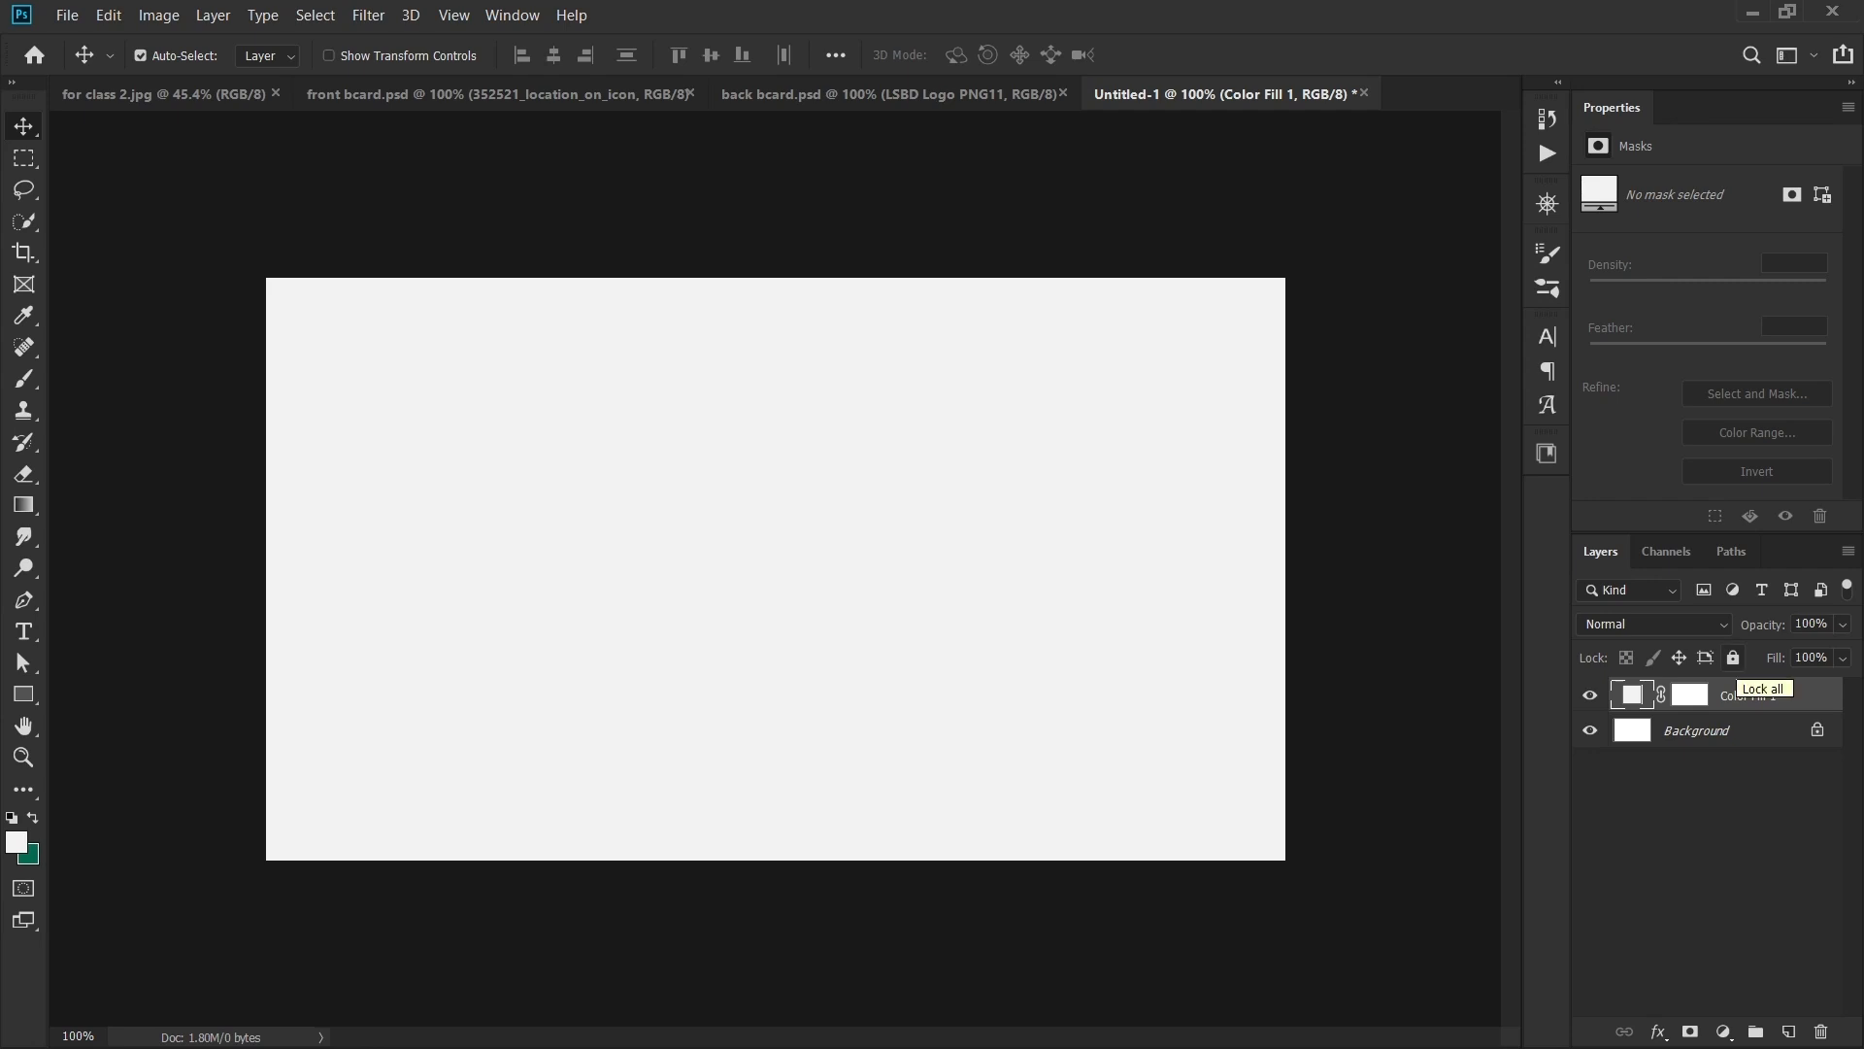
pyautogui.click(1733, 658)
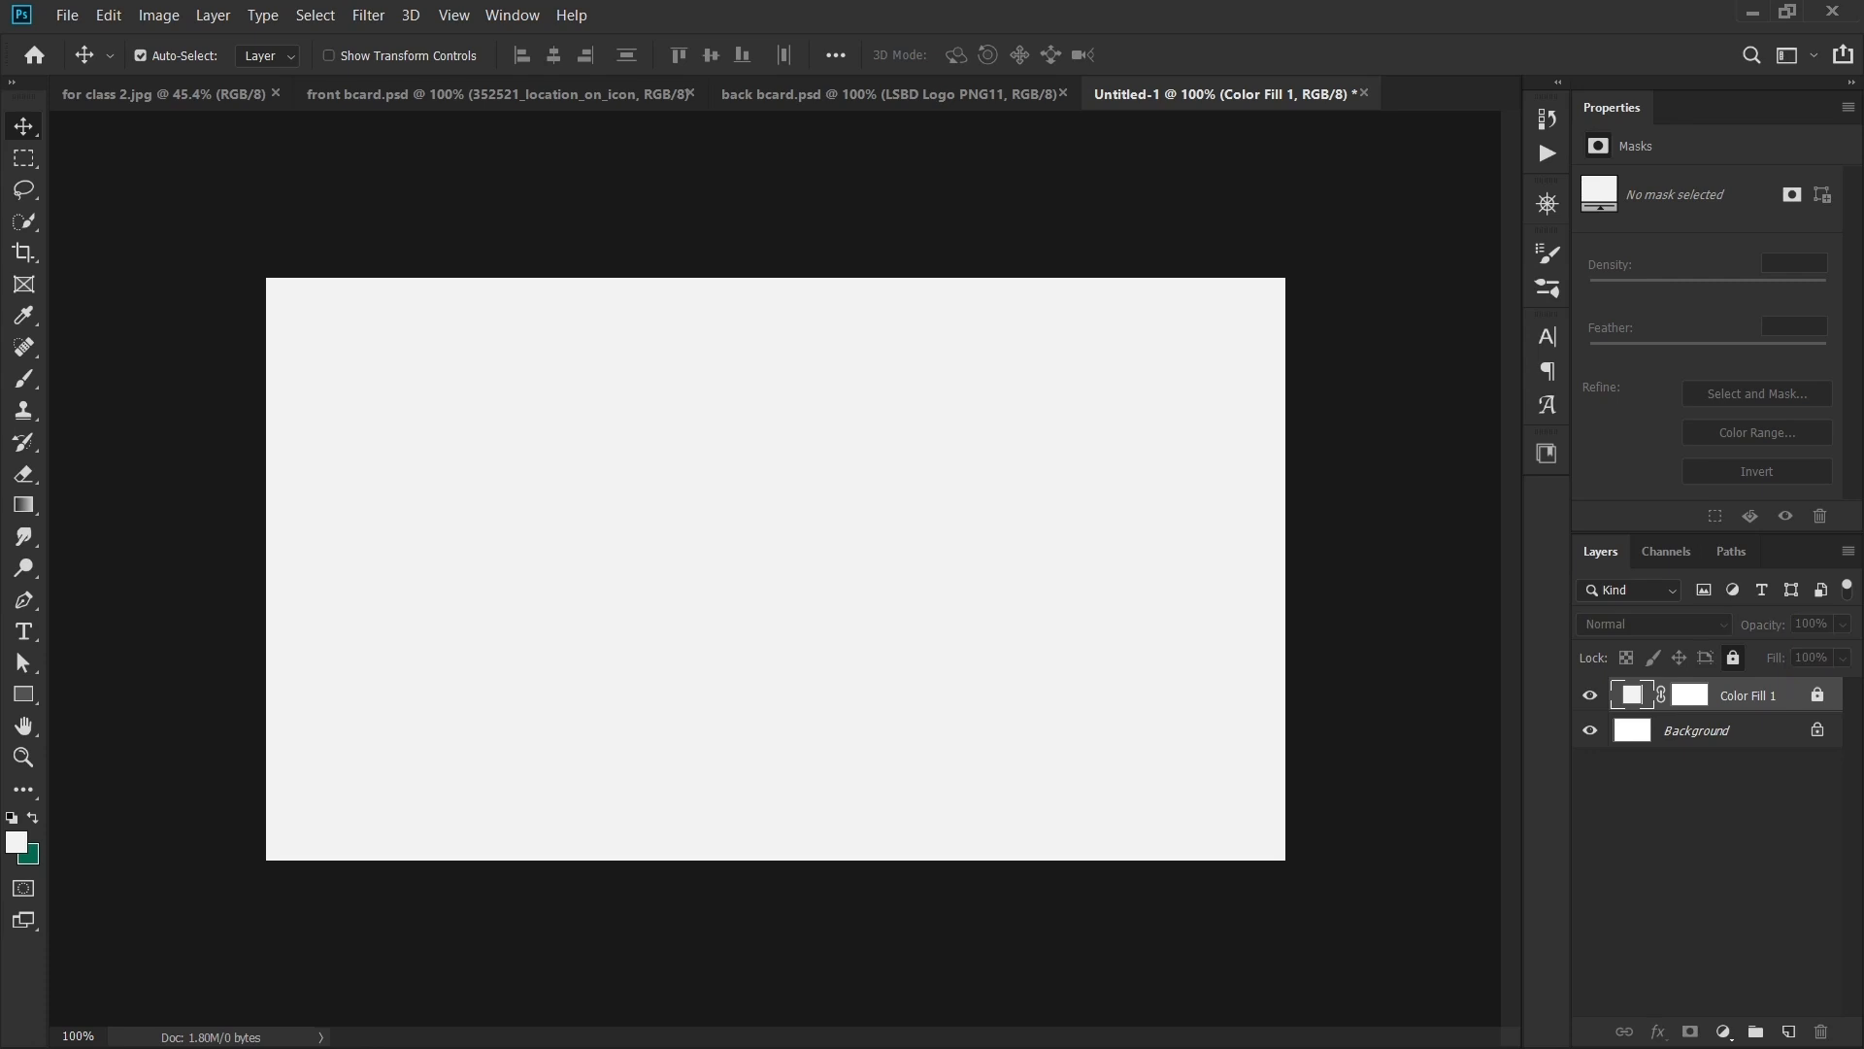
# - Draw a tall rectangle over the card's upper right and fill it with LSBD GREEN
pyautogui.click(497, 95)
pyautogui.scroll(4, 832, 551)
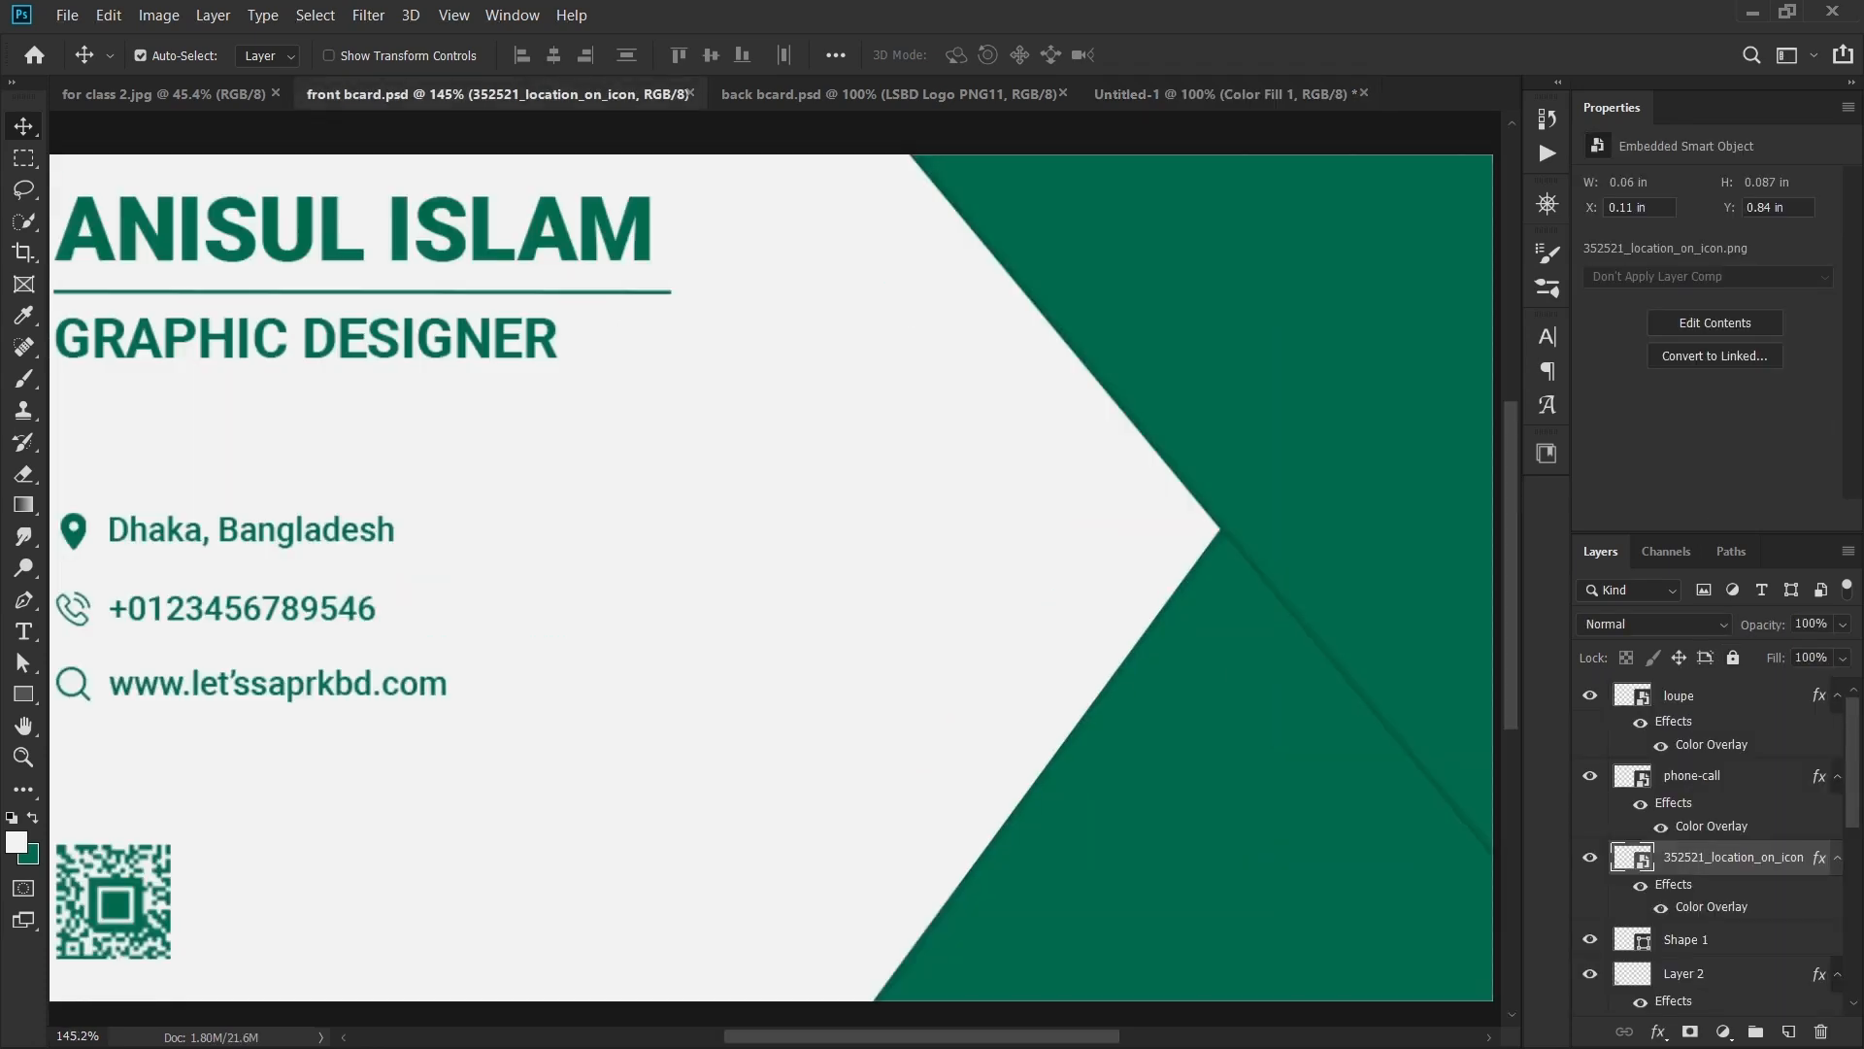
pyautogui.moveTo(832, 552); pyautogui.dragTo(521, 556)
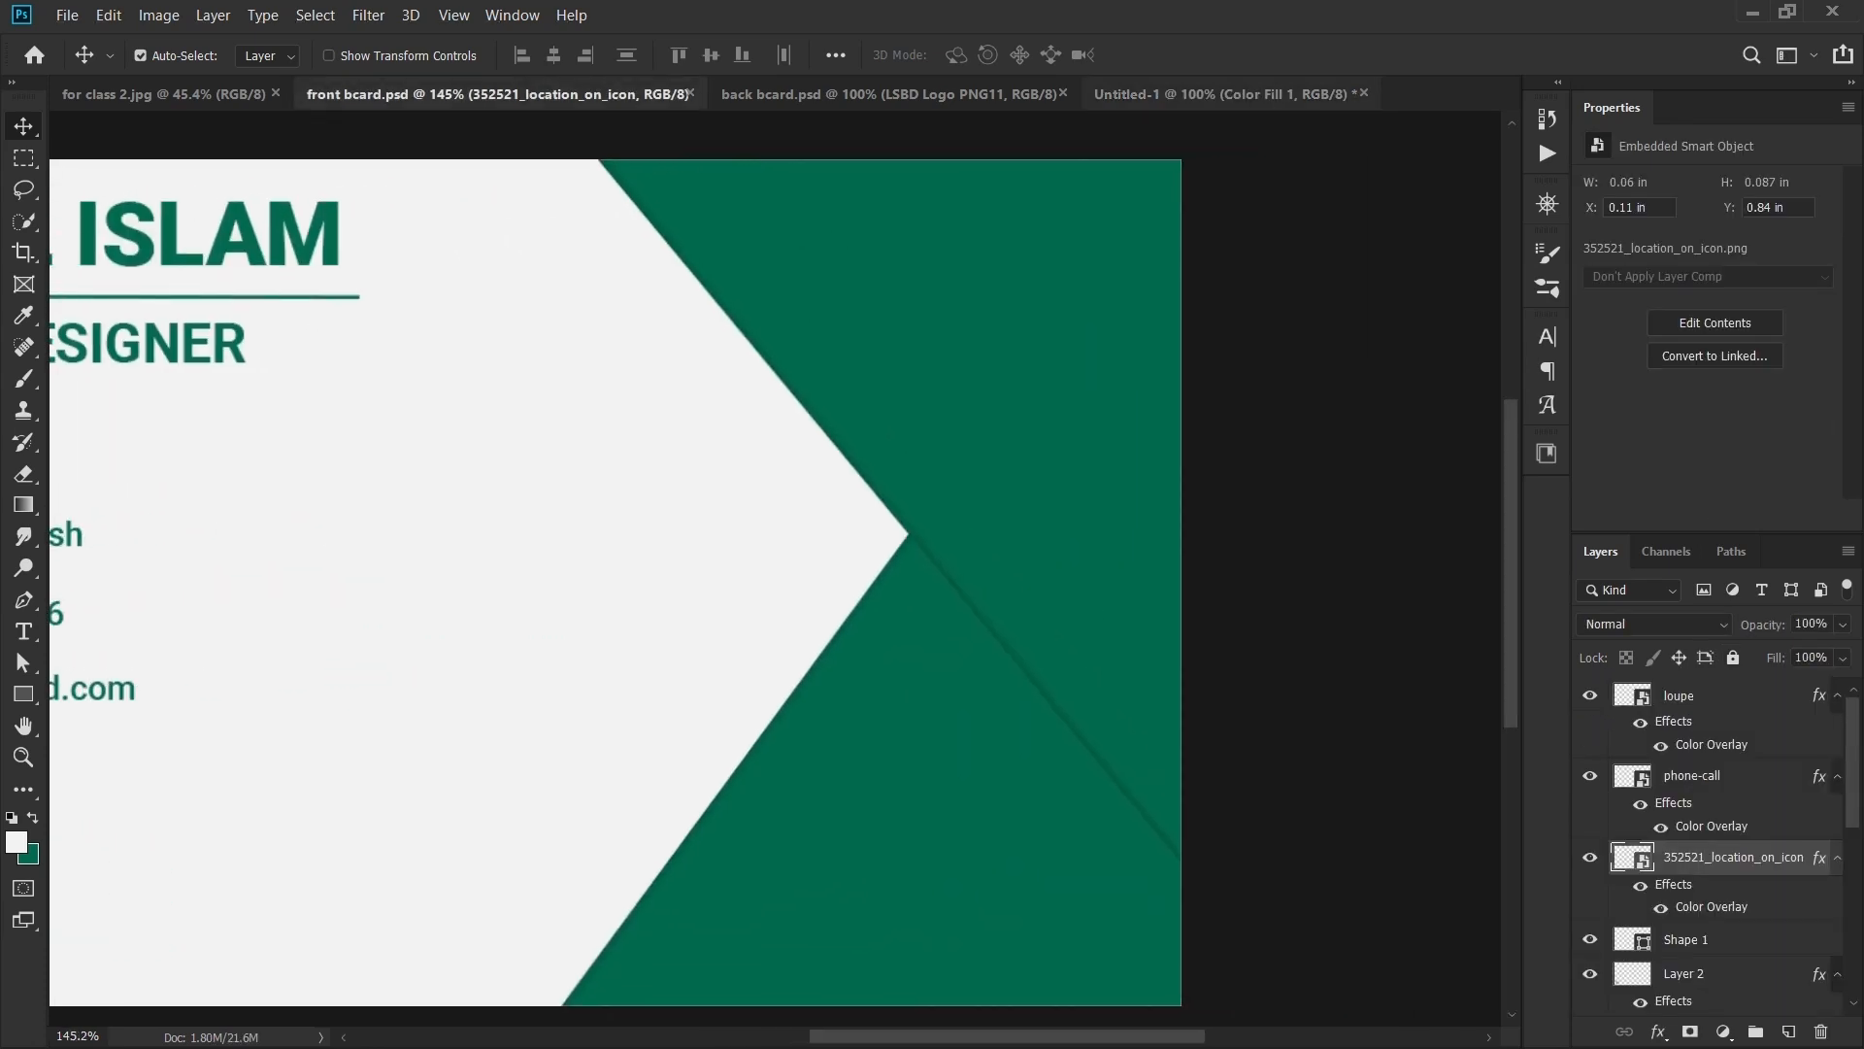
pyautogui.click(1225, 94)
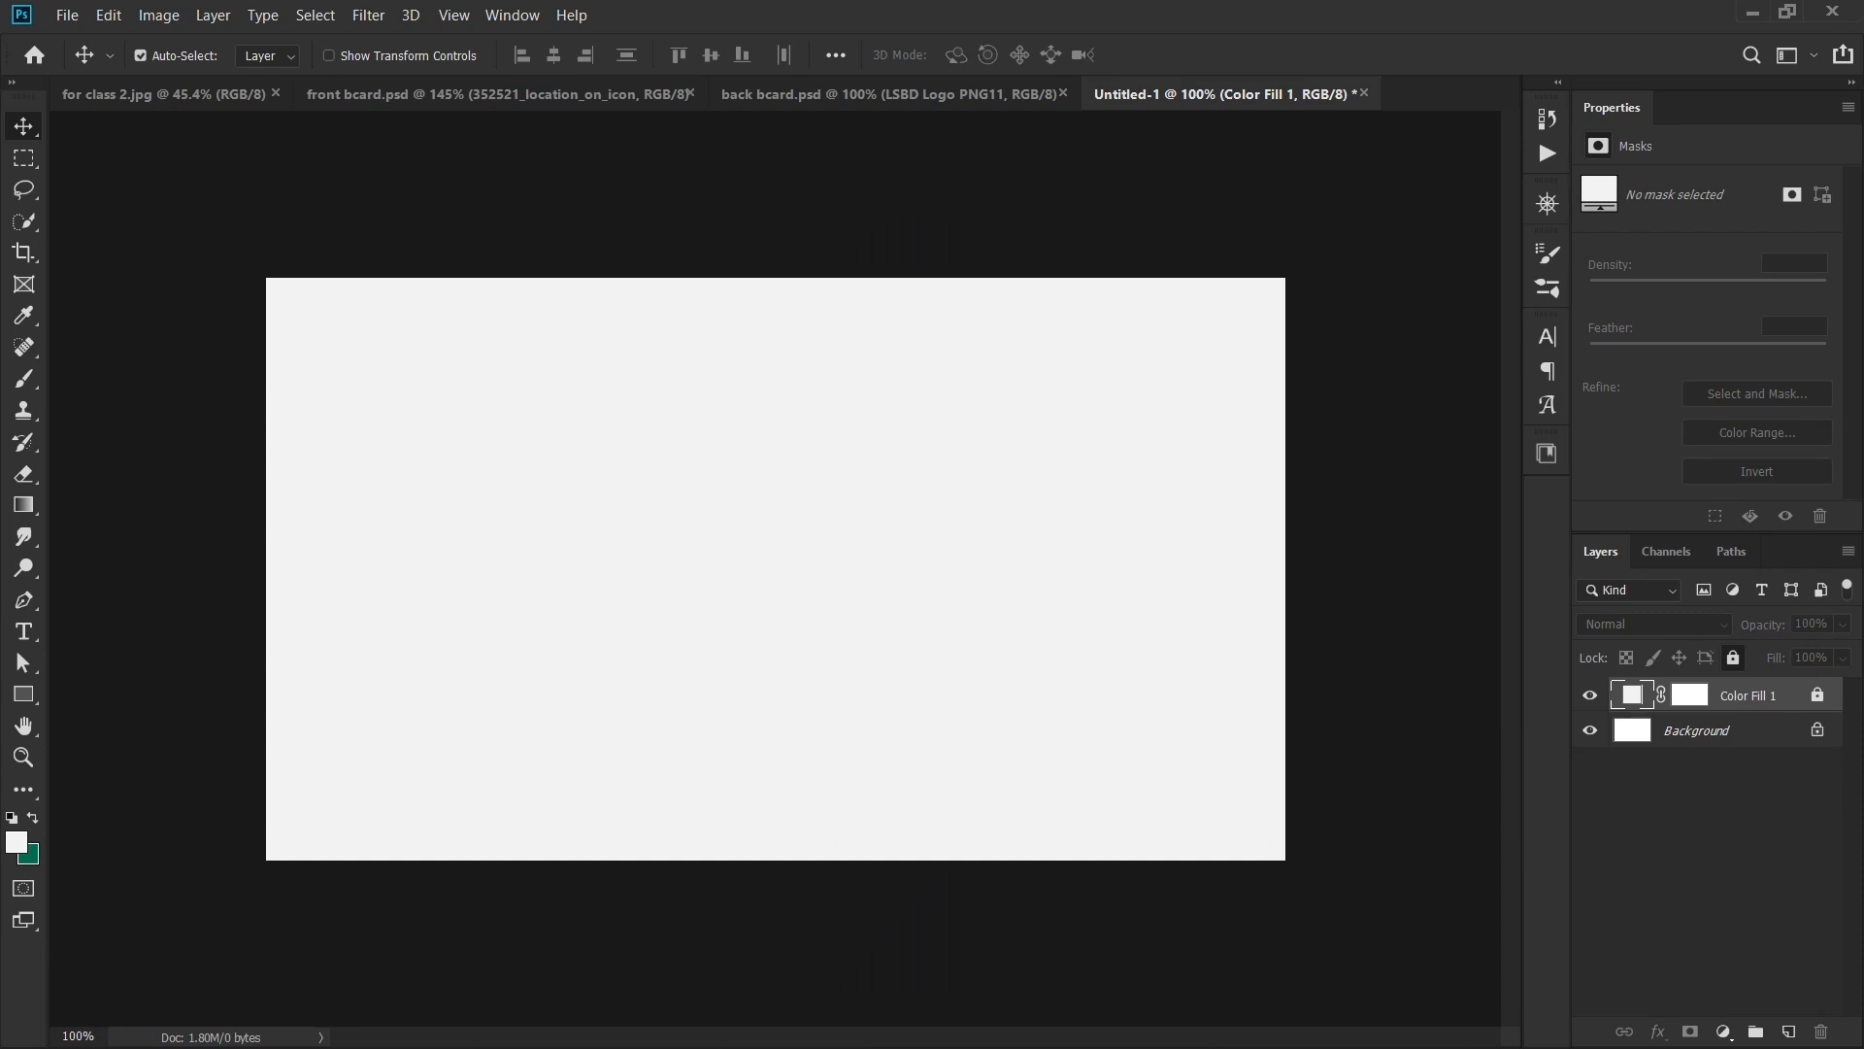
pyautogui.press('u')
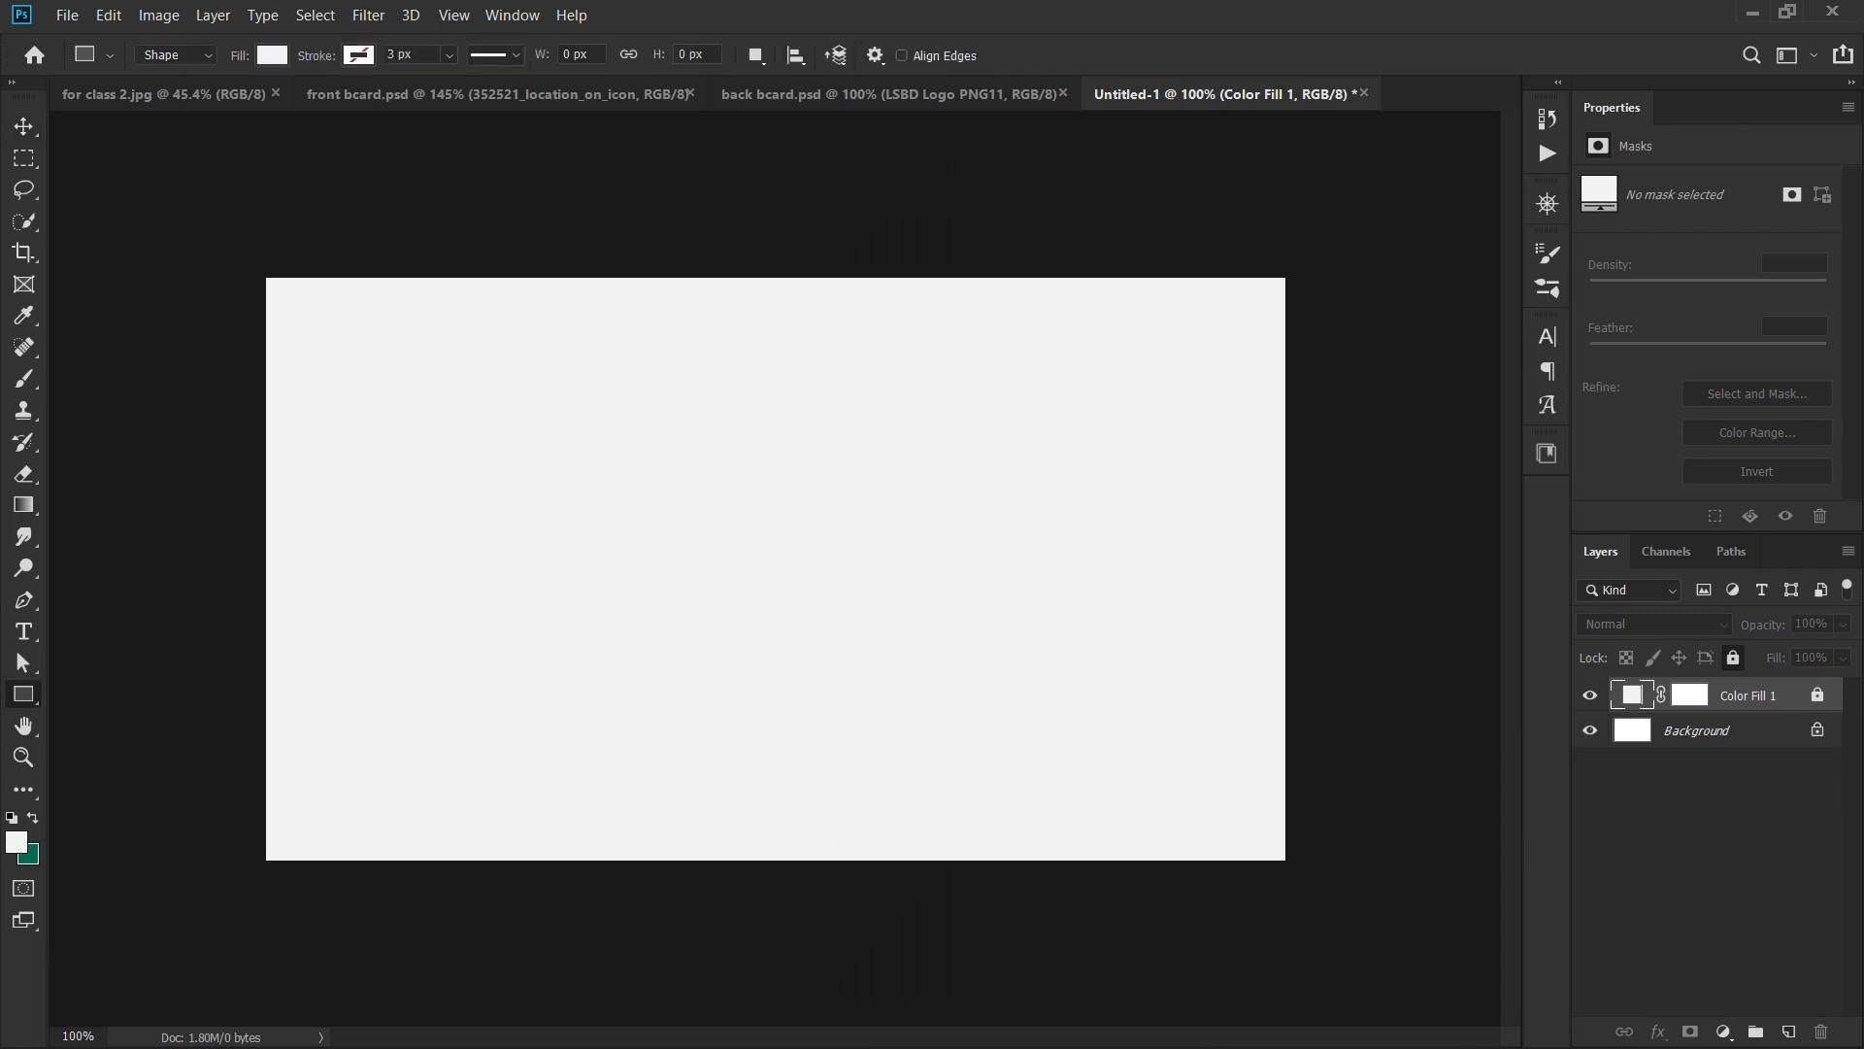
pyautogui.moveTo(949, 393); pyautogui.dragTo(1161, 726)
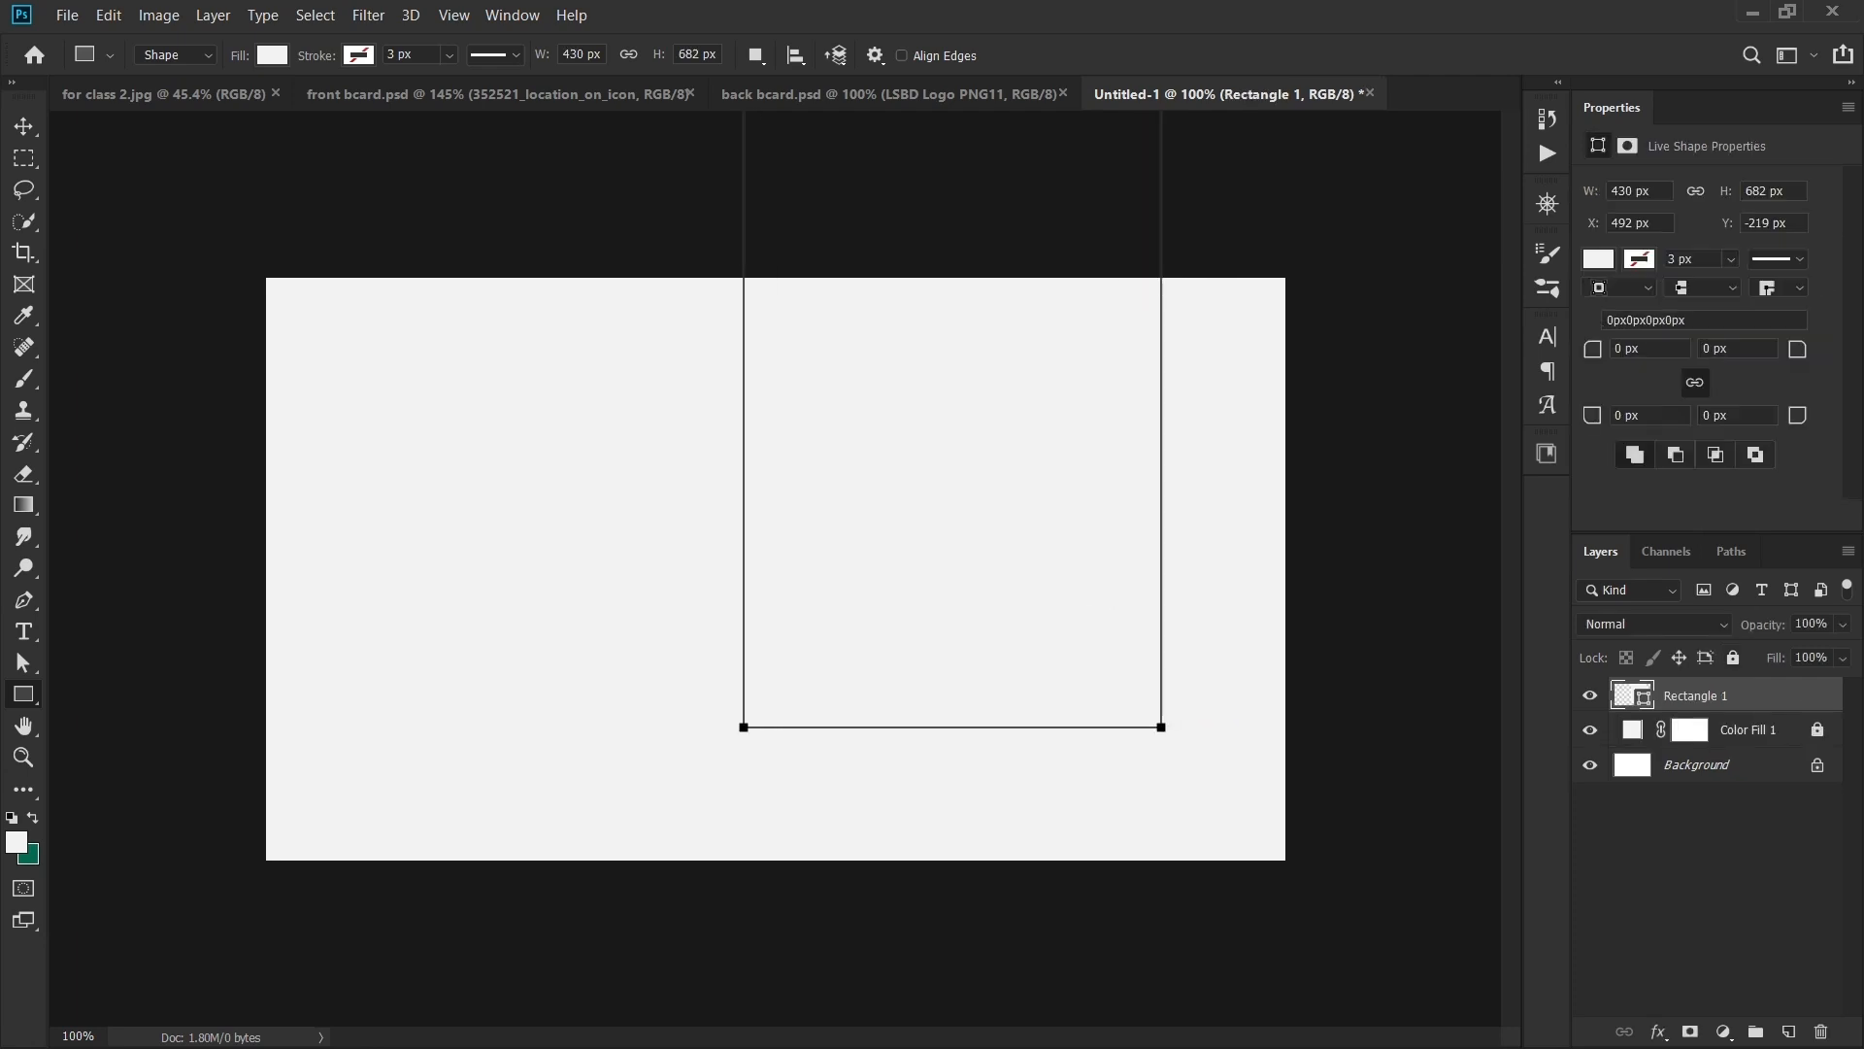
pyautogui.click(1547, 452)
pyautogui.click(1362, 631)
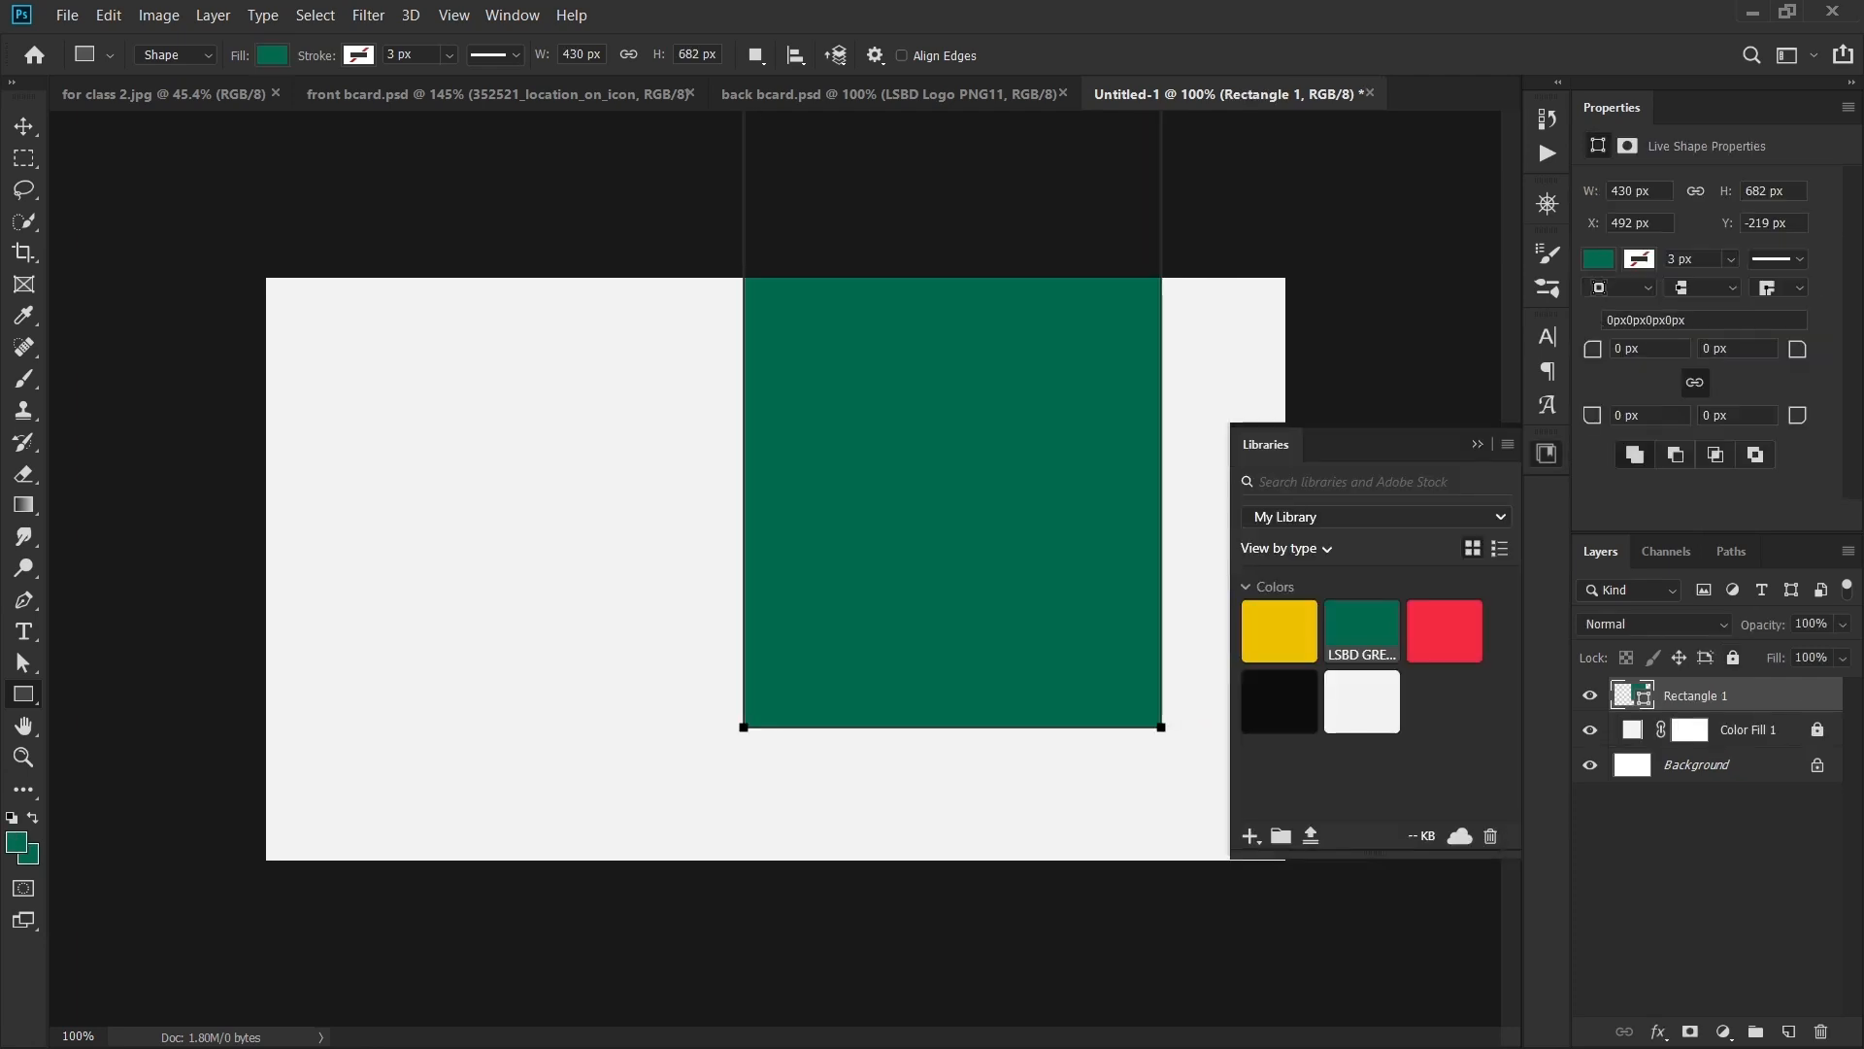
pyautogui.click(1546, 453)
pyautogui.doubleClick(1632, 695)
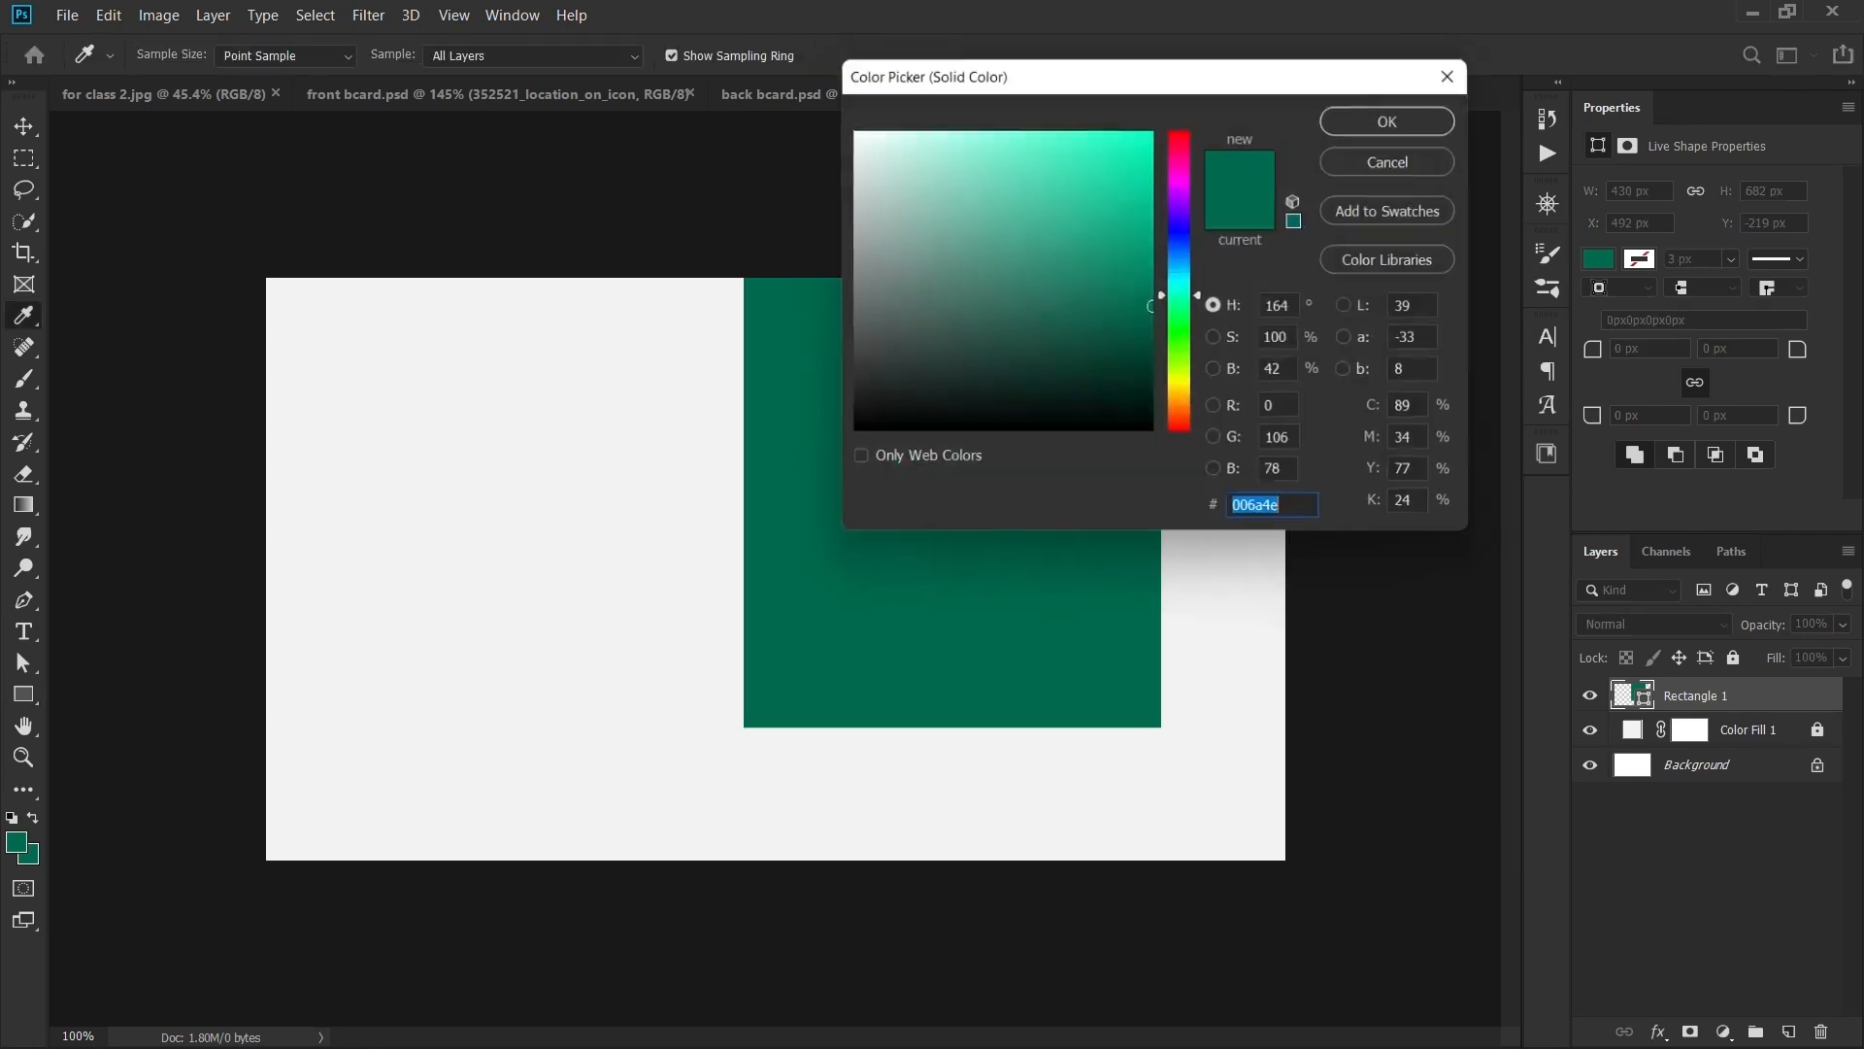
pyautogui.click(1398, 159)
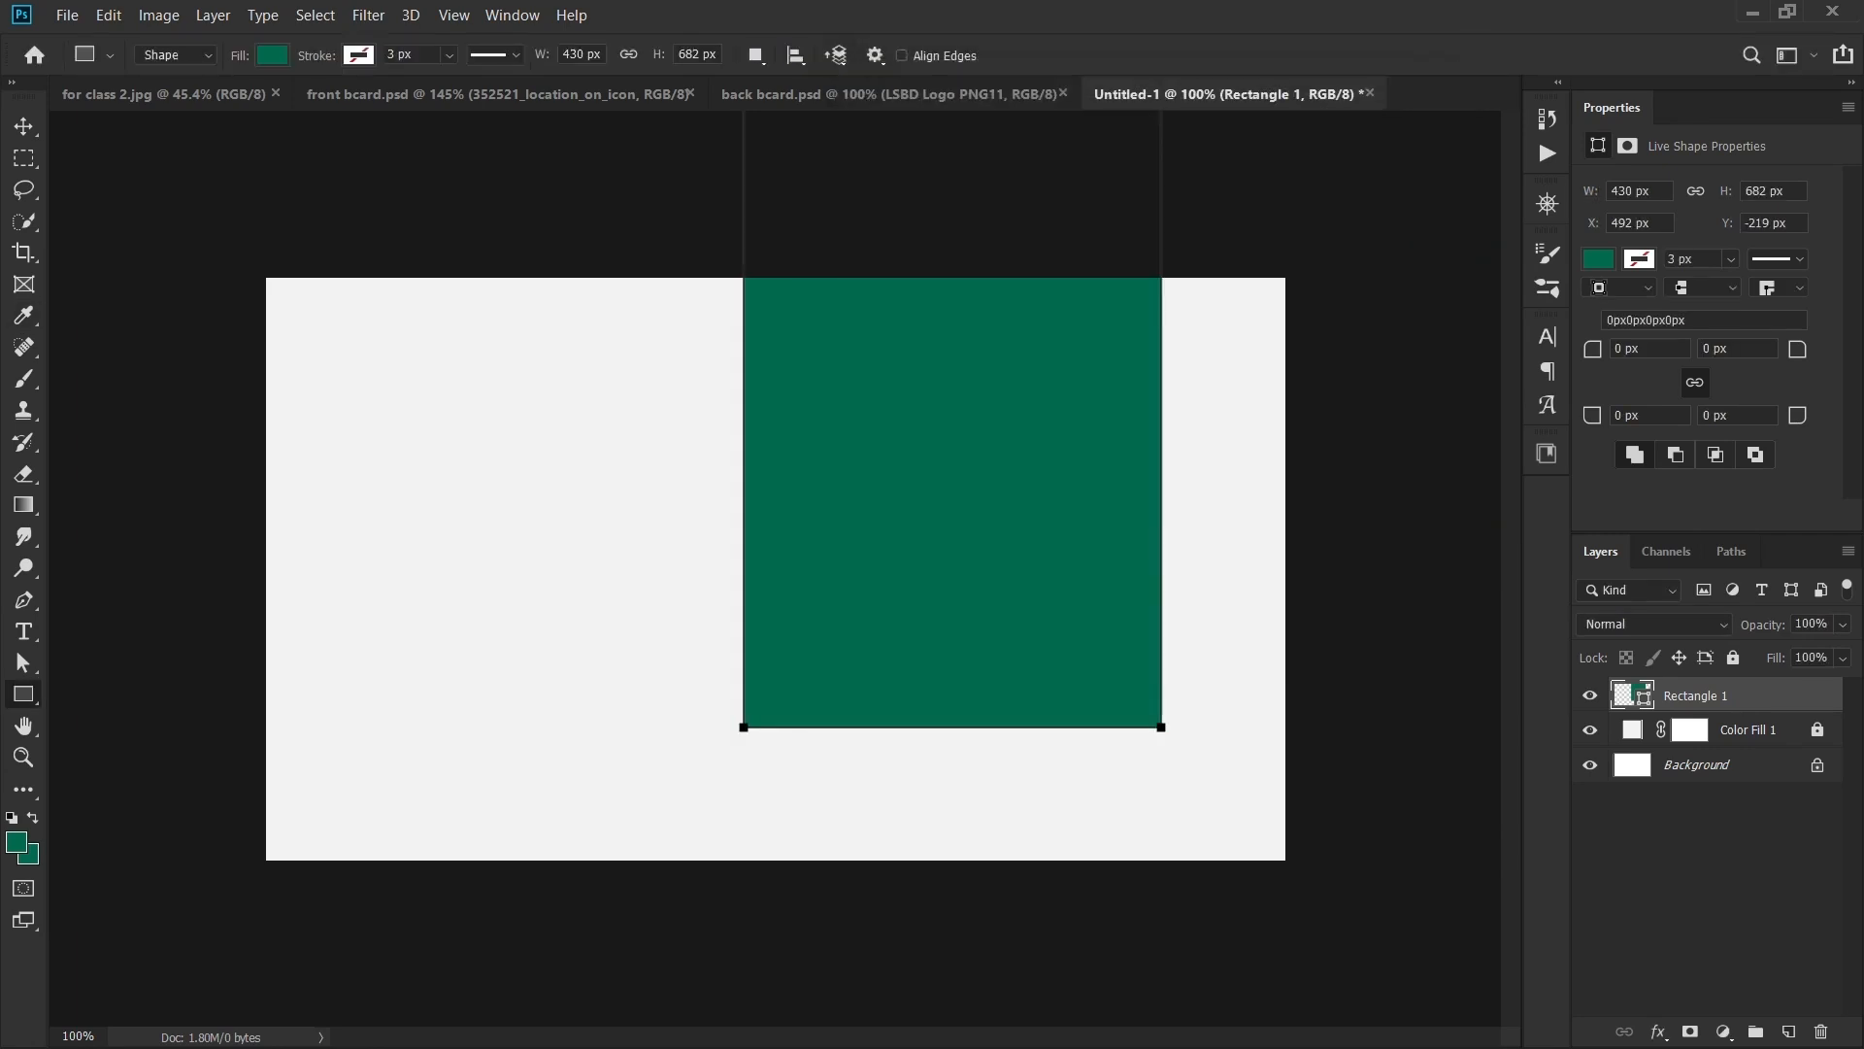
# - Rotate the green rectangle about -42° and position it across the top-right corner
pyautogui.moveTo(993, 391); pyautogui.dragTo(1005, 486)
pyautogui.hotkey('ctrl', 't')
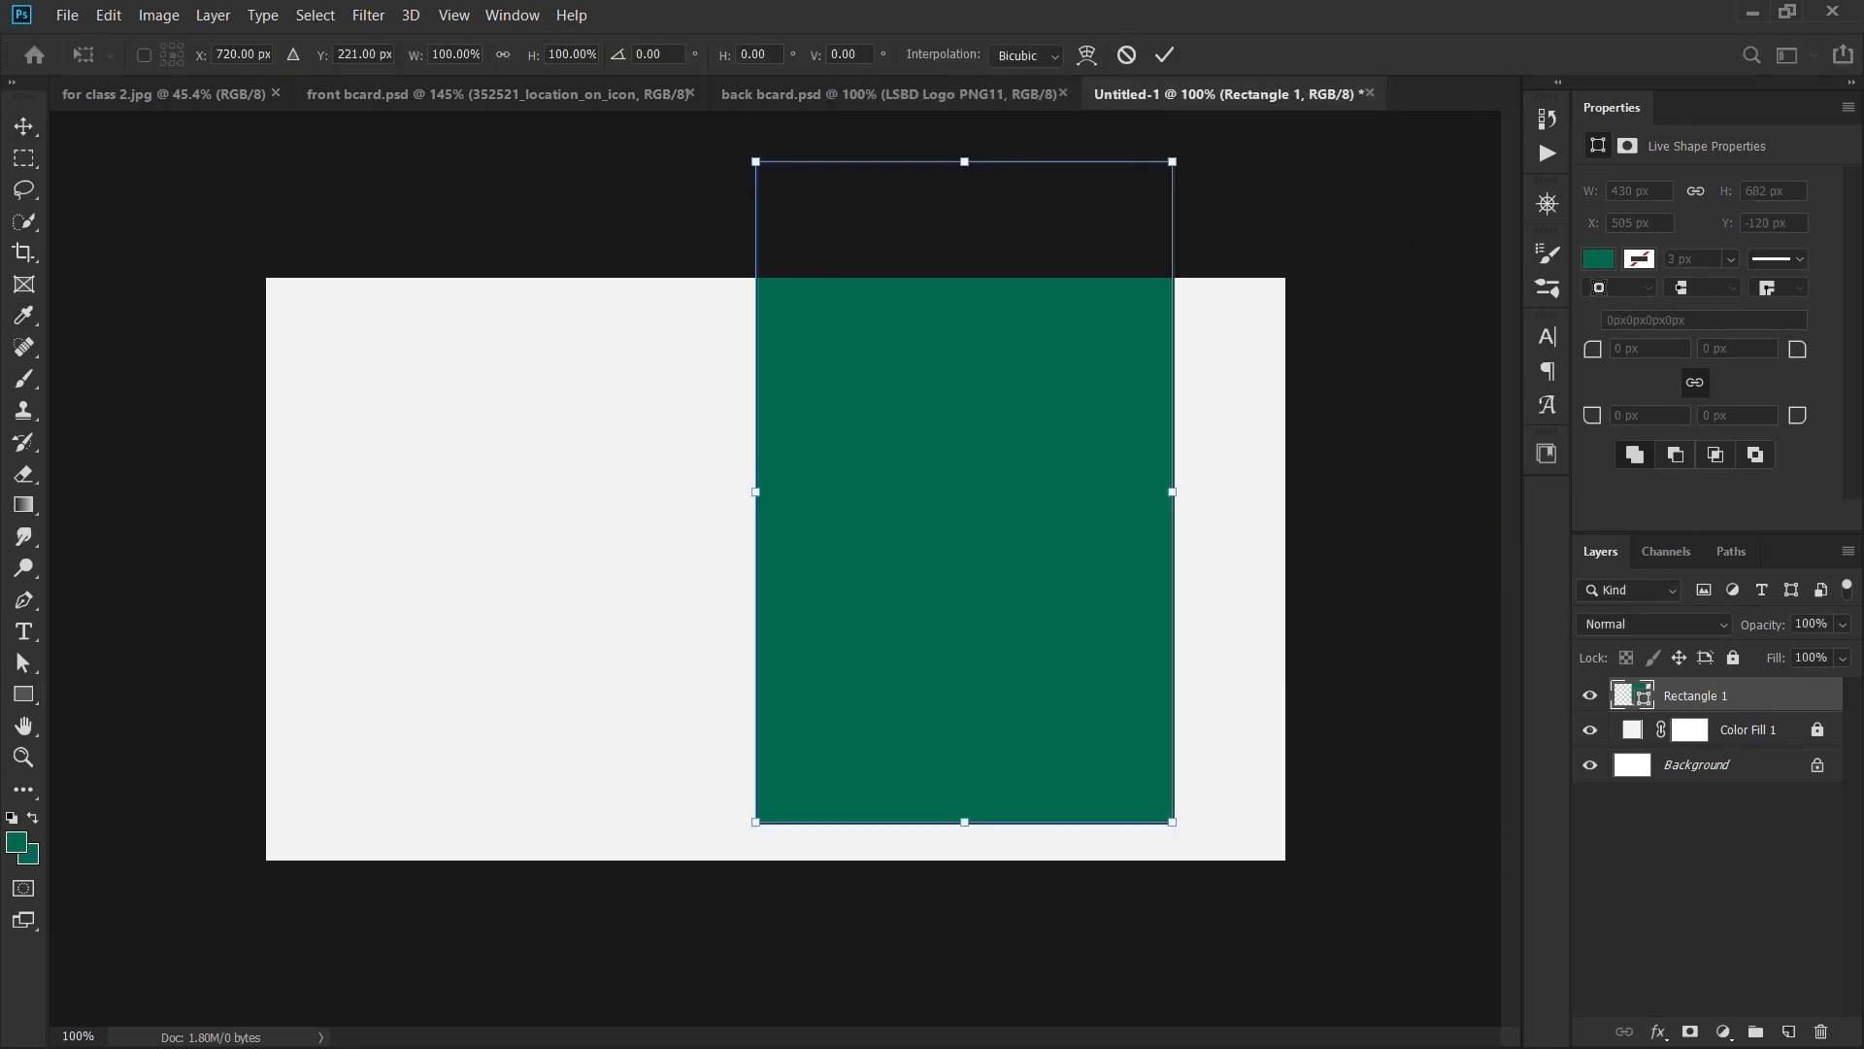
pyautogui.moveTo(1187, 834); pyautogui.dragTo(1306, 713)
pyautogui.moveTo(1177, 626); pyautogui.dragTo(1480, 485)
pyautogui.scroll(-3, 775, 568)
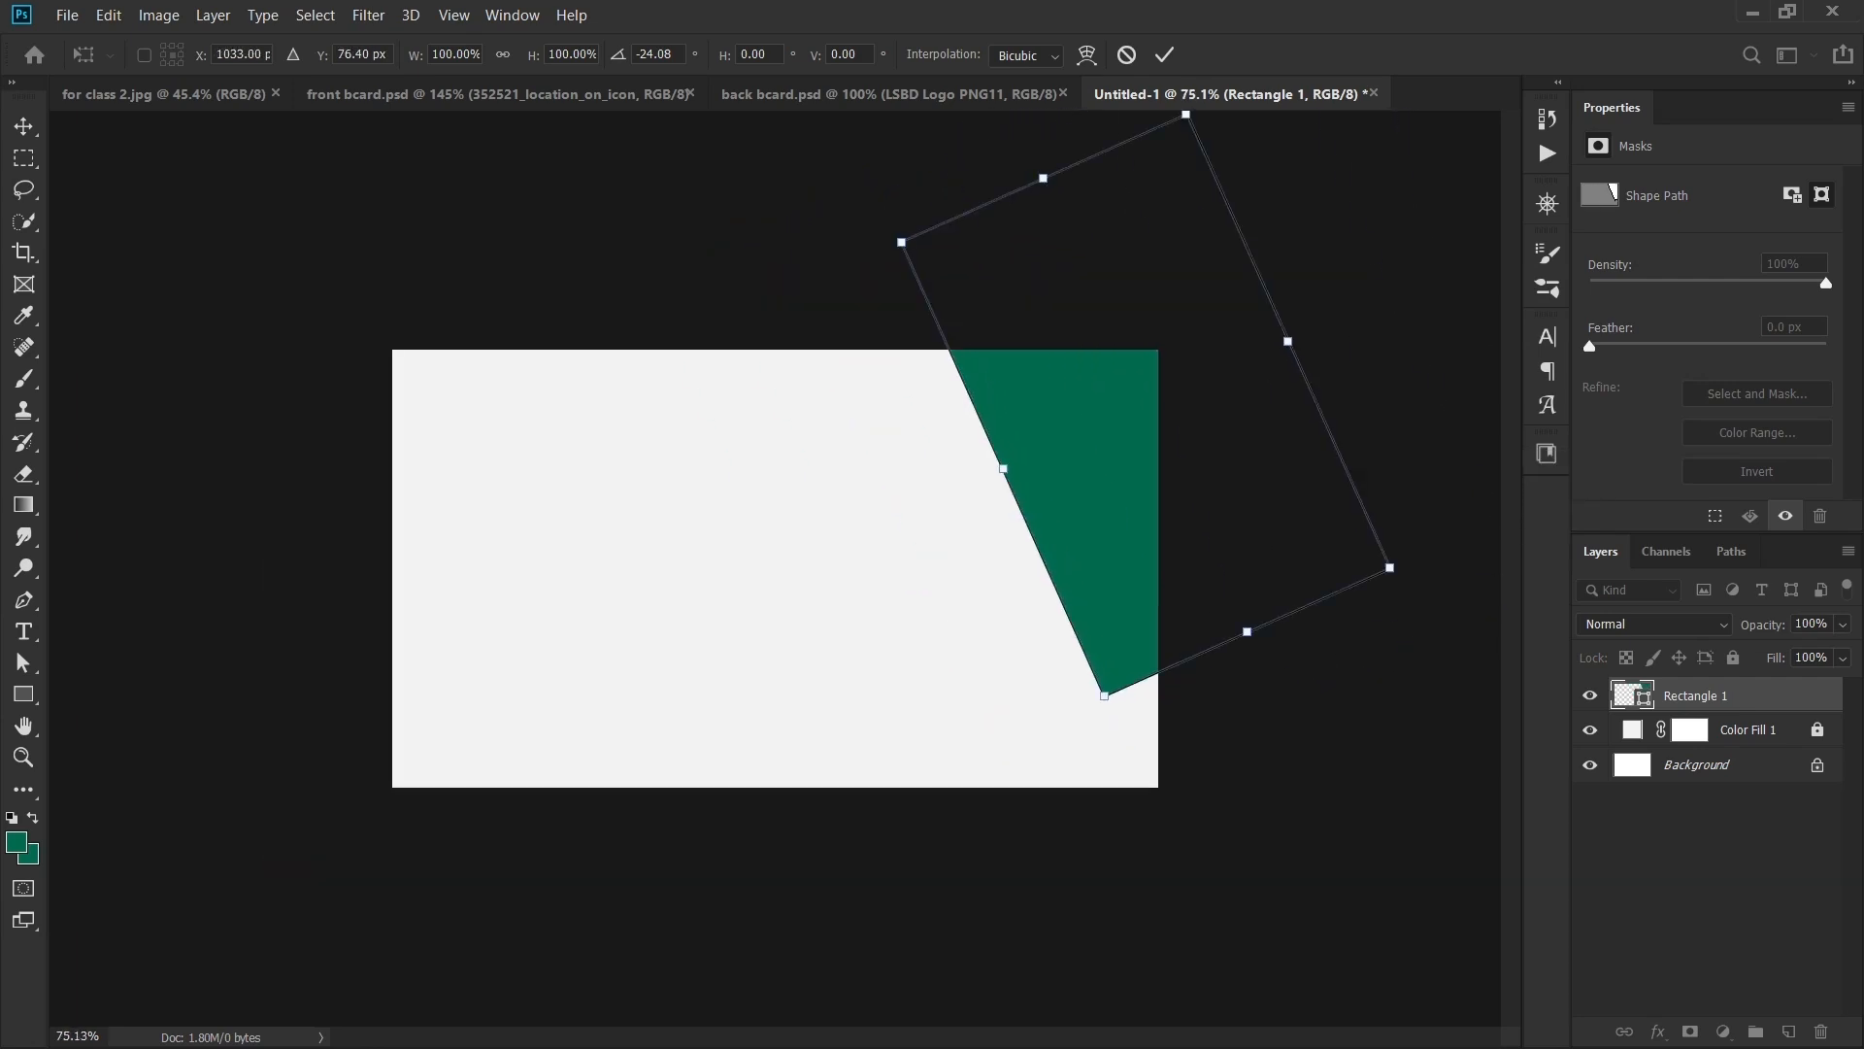
pyautogui.moveTo(1126, 712); pyautogui.dragTo(1209, 701)
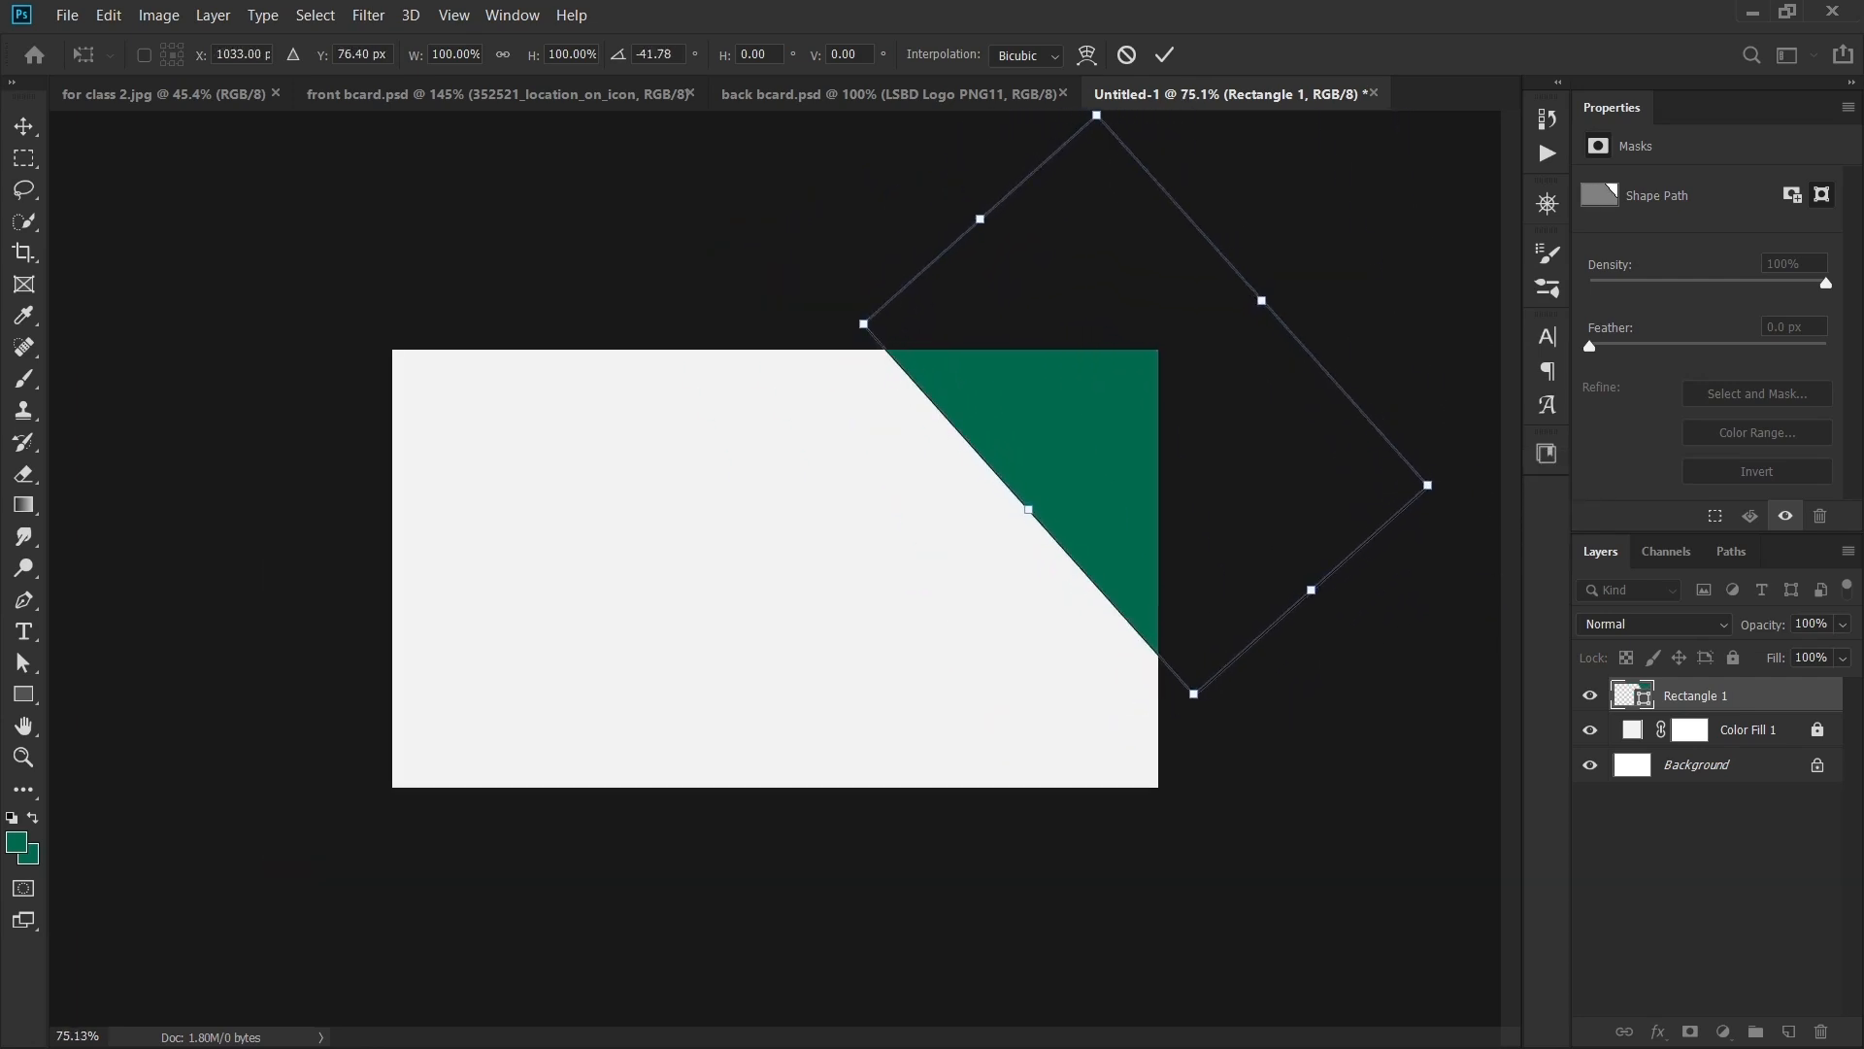
pyautogui.moveTo(1245, 502); pyautogui.dragTo(1231, 528)
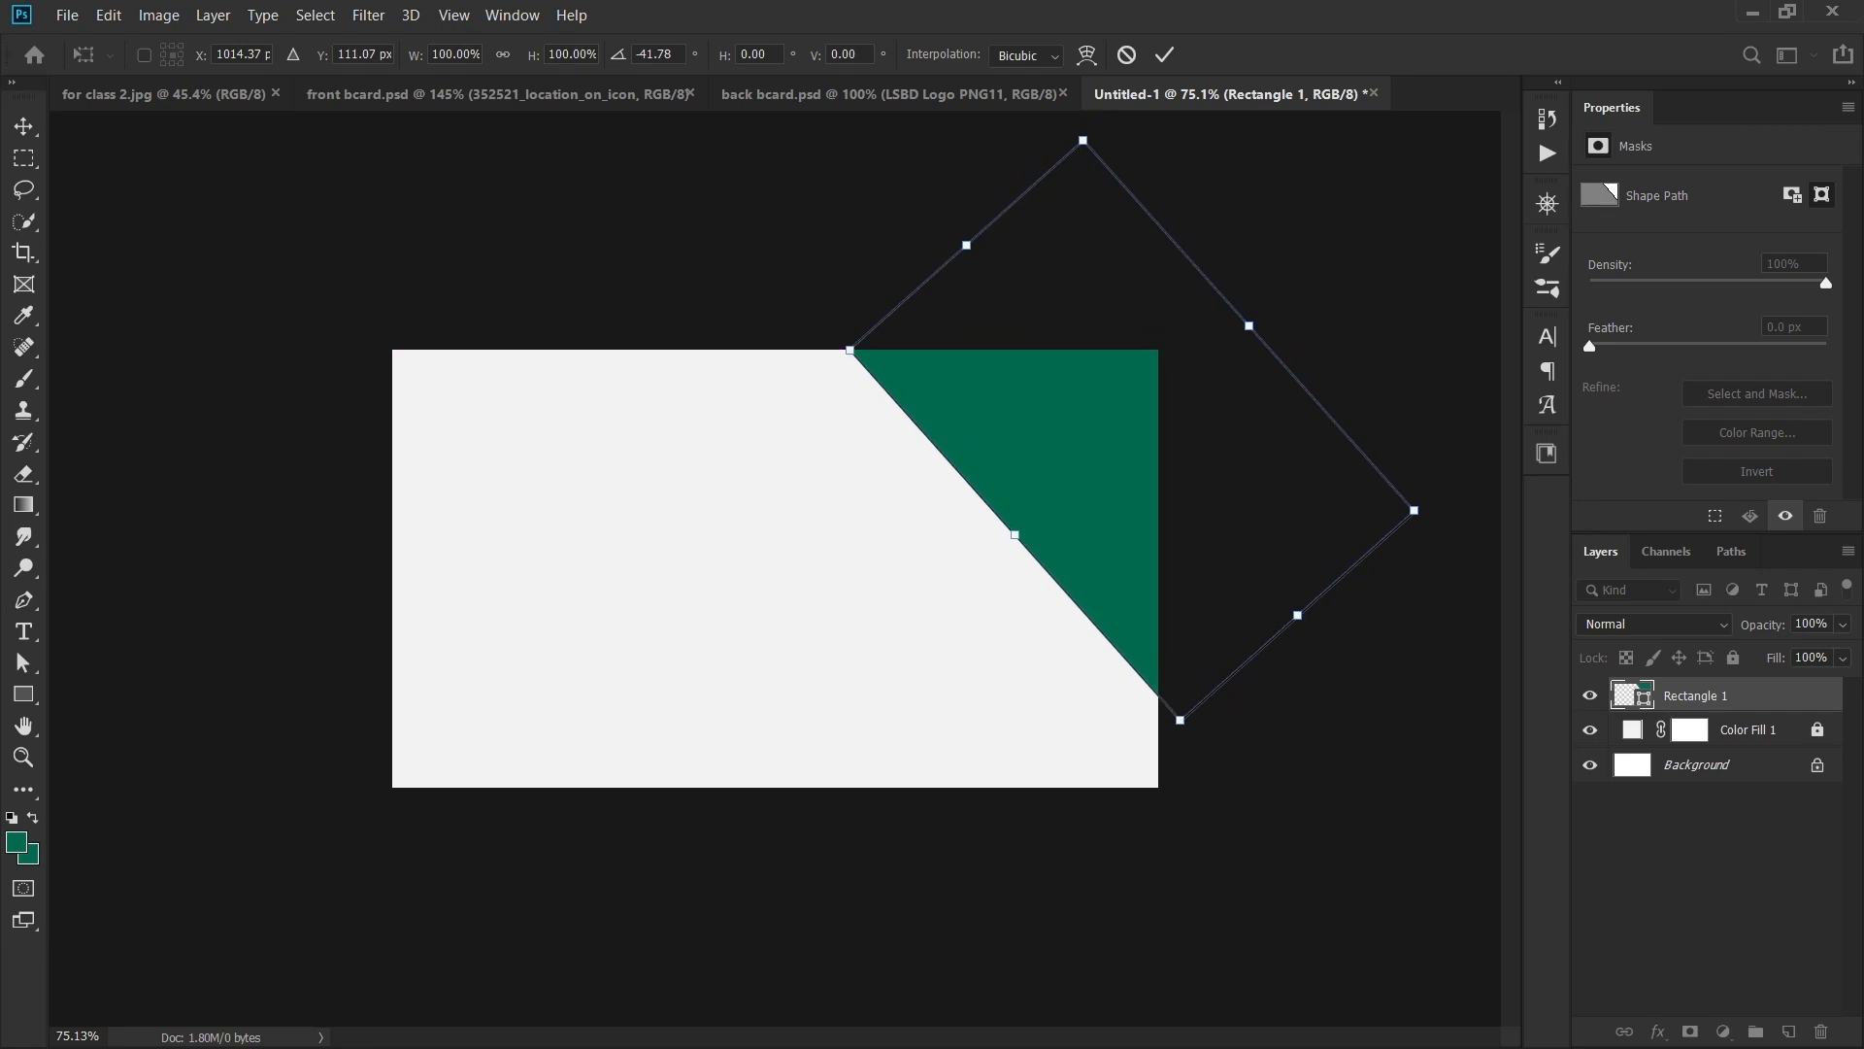
pyautogui.press('Return')
pyautogui.press('ctrl')
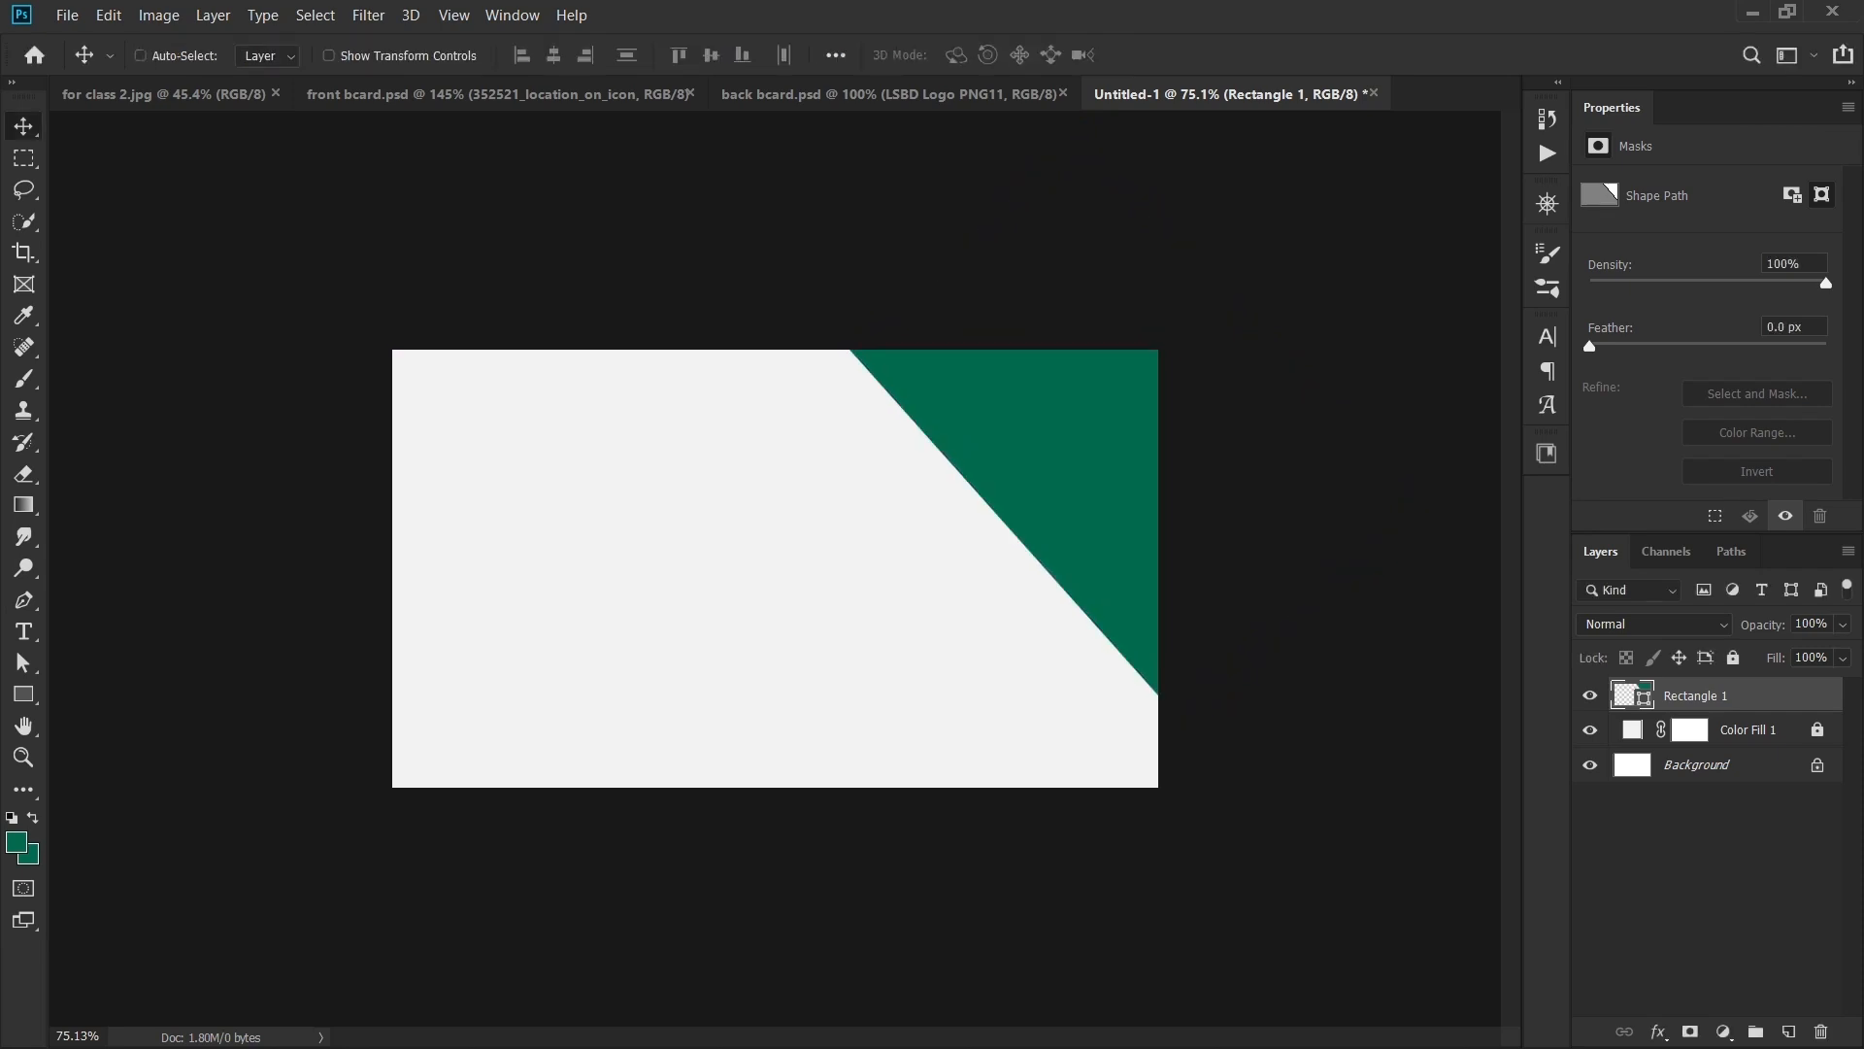
# - Duplicate the green rectangle and rotate the copy to about 87° at the lower right
pyautogui.hotkey('ctrl', 'j')
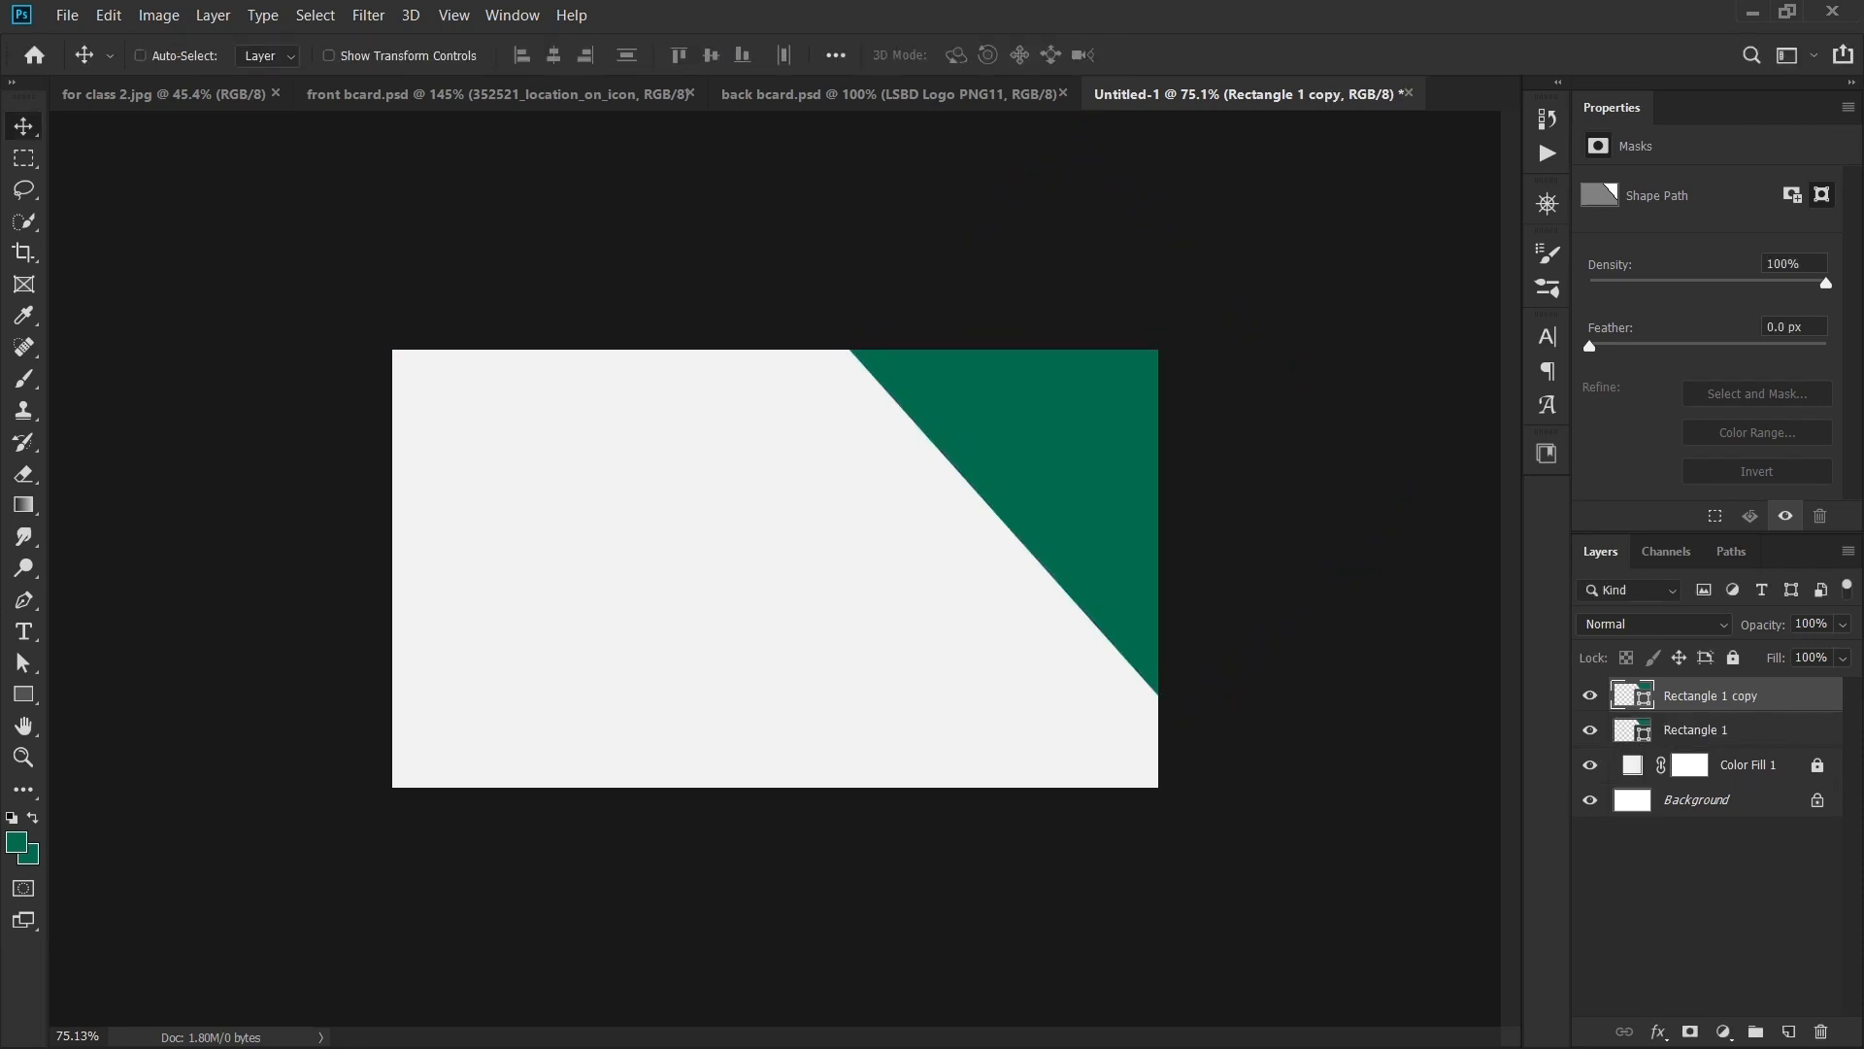
pyautogui.hotkey('ctrl', 't')
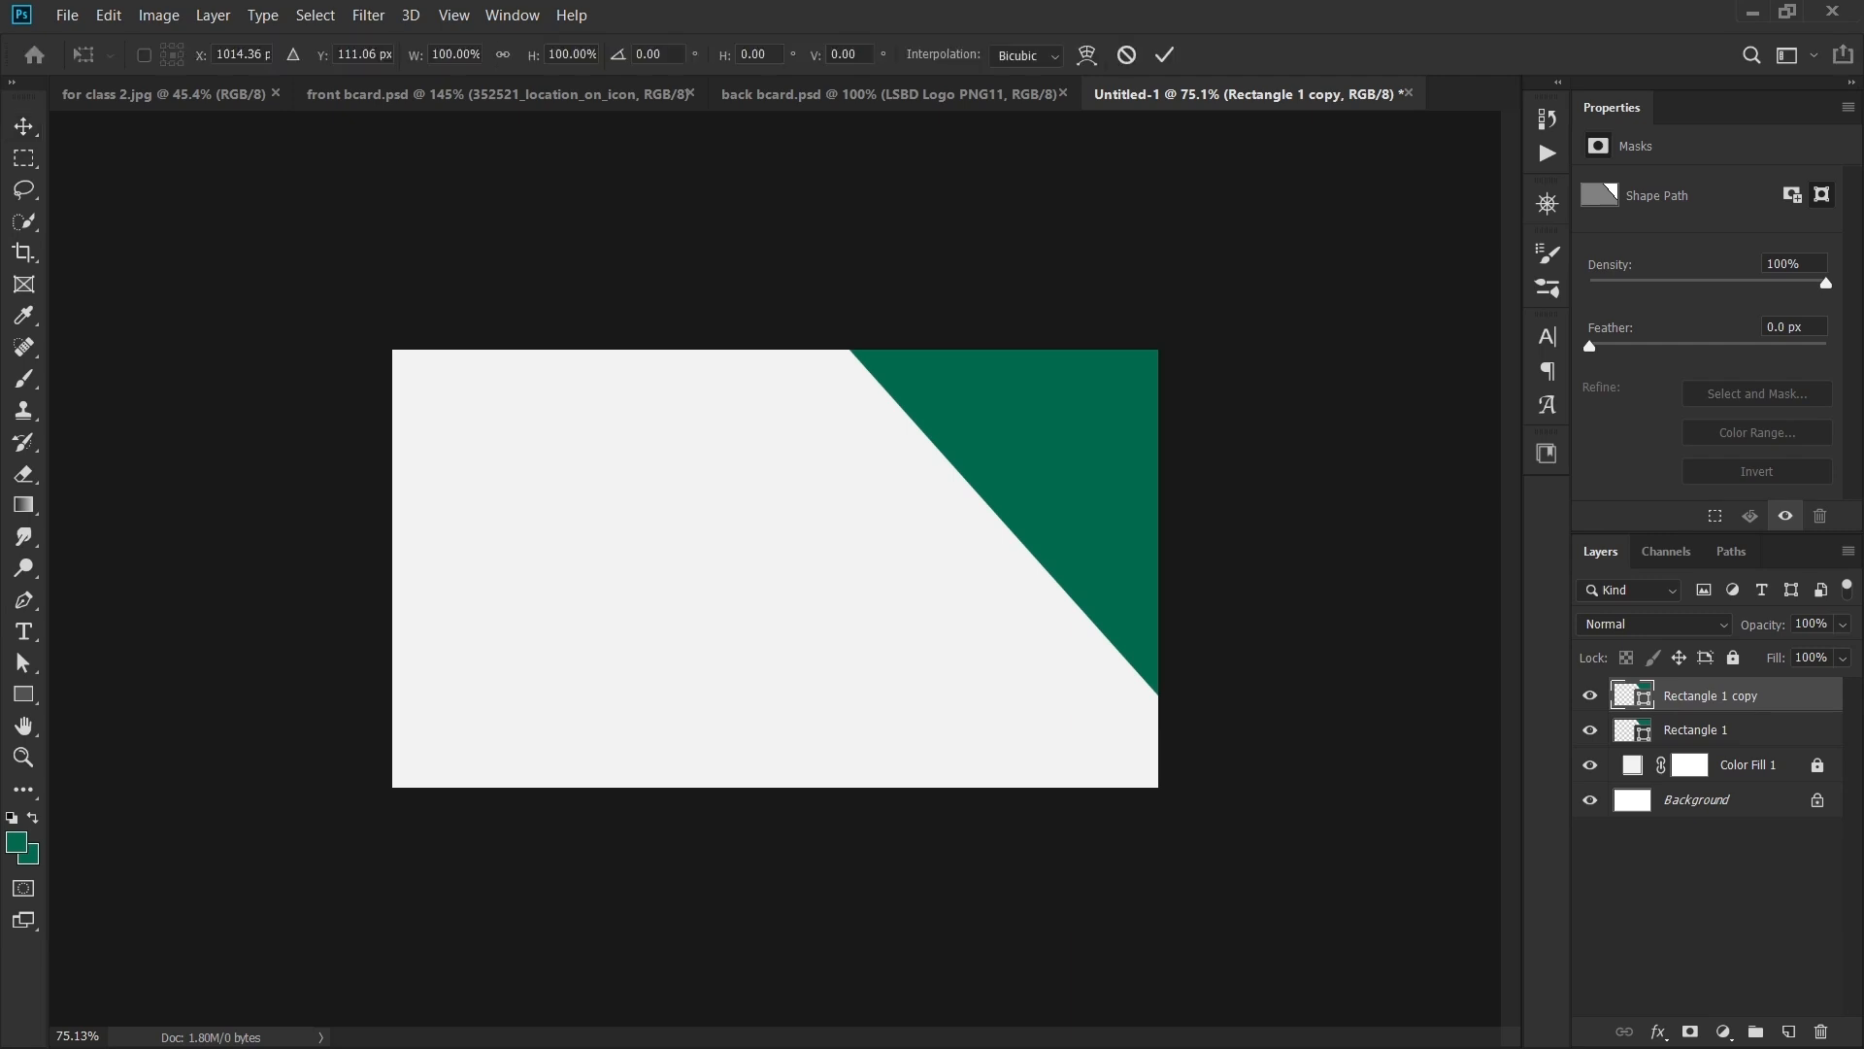
pyautogui.moveTo(1068, 437); pyautogui.dragTo(993, 575)
pyautogui.moveTo(1363, 880); pyautogui.dragTo(857, 1012)
pyautogui.moveTo(1015, 631); pyautogui.dragTo(1025, 782)
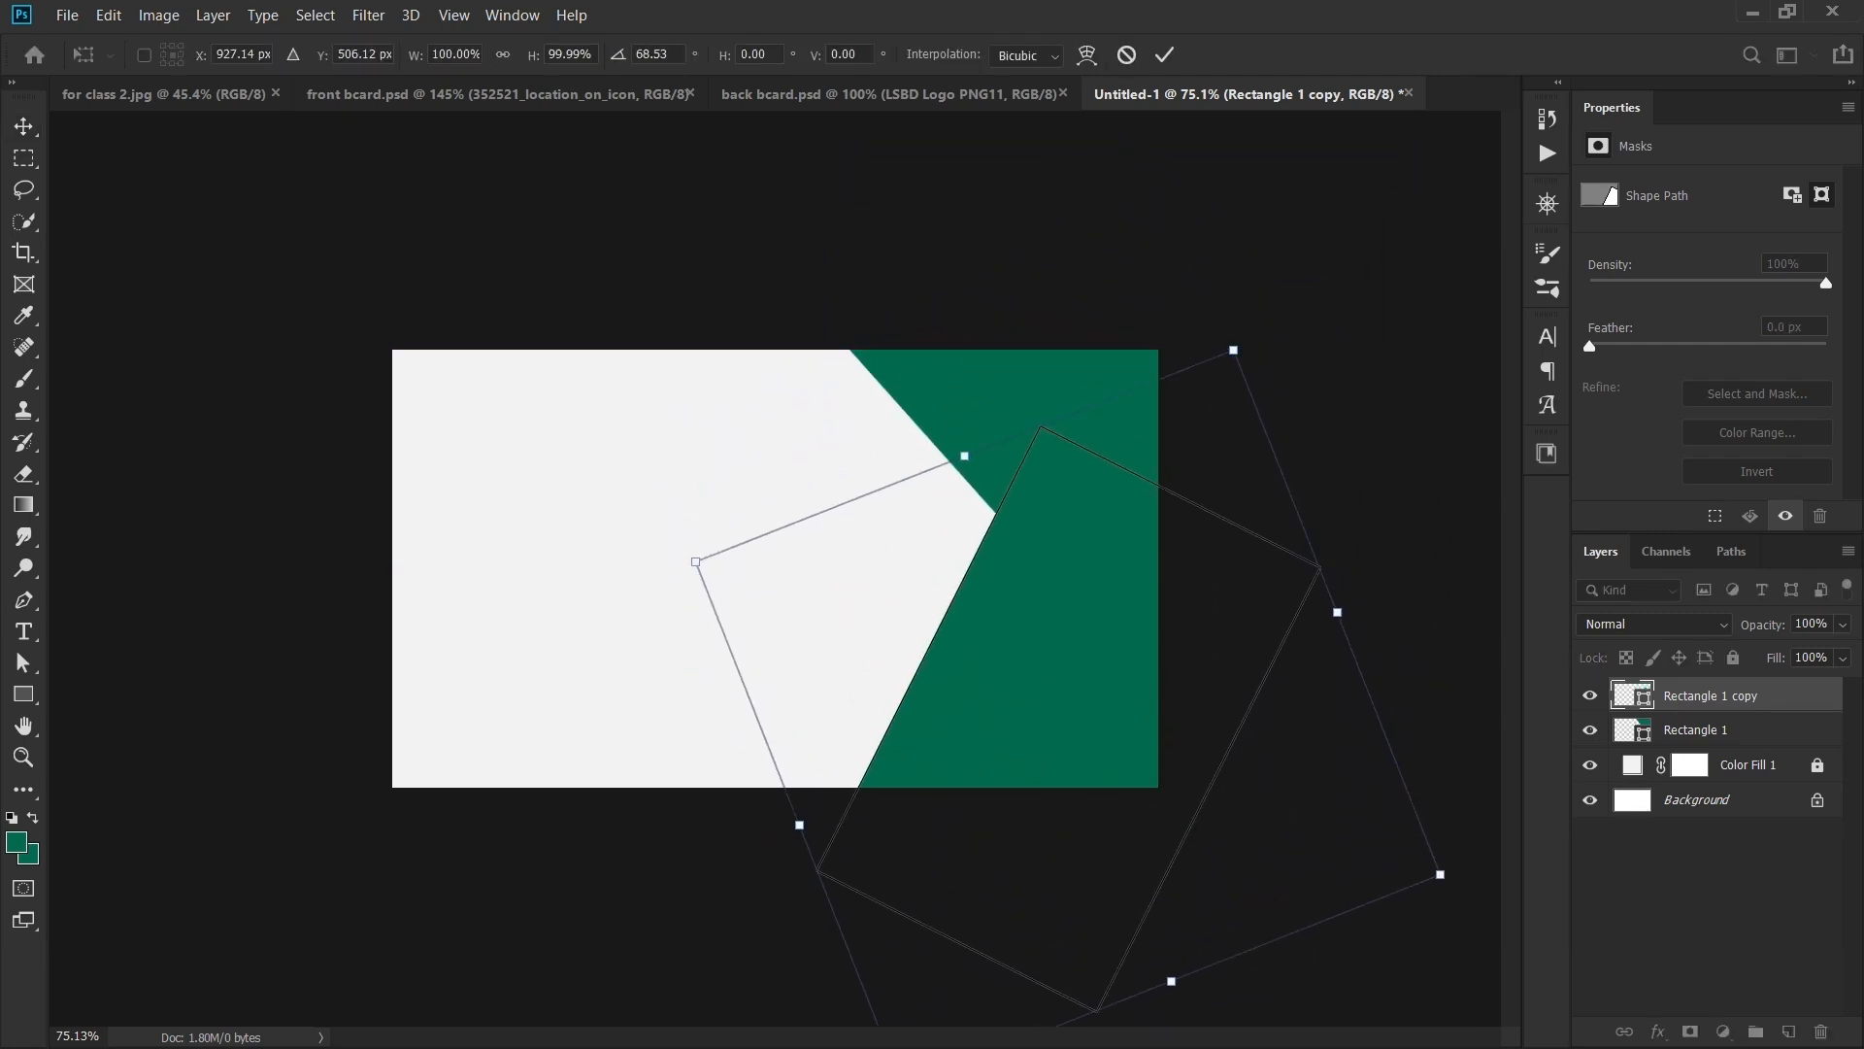
pyautogui.moveTo(1488, 878); pyautogui.dragTo(1409, 996)
pyautogui.moveTo(1209, 526); pyautogui.dragTo(1229, 491)
pyautogui.press('Return')
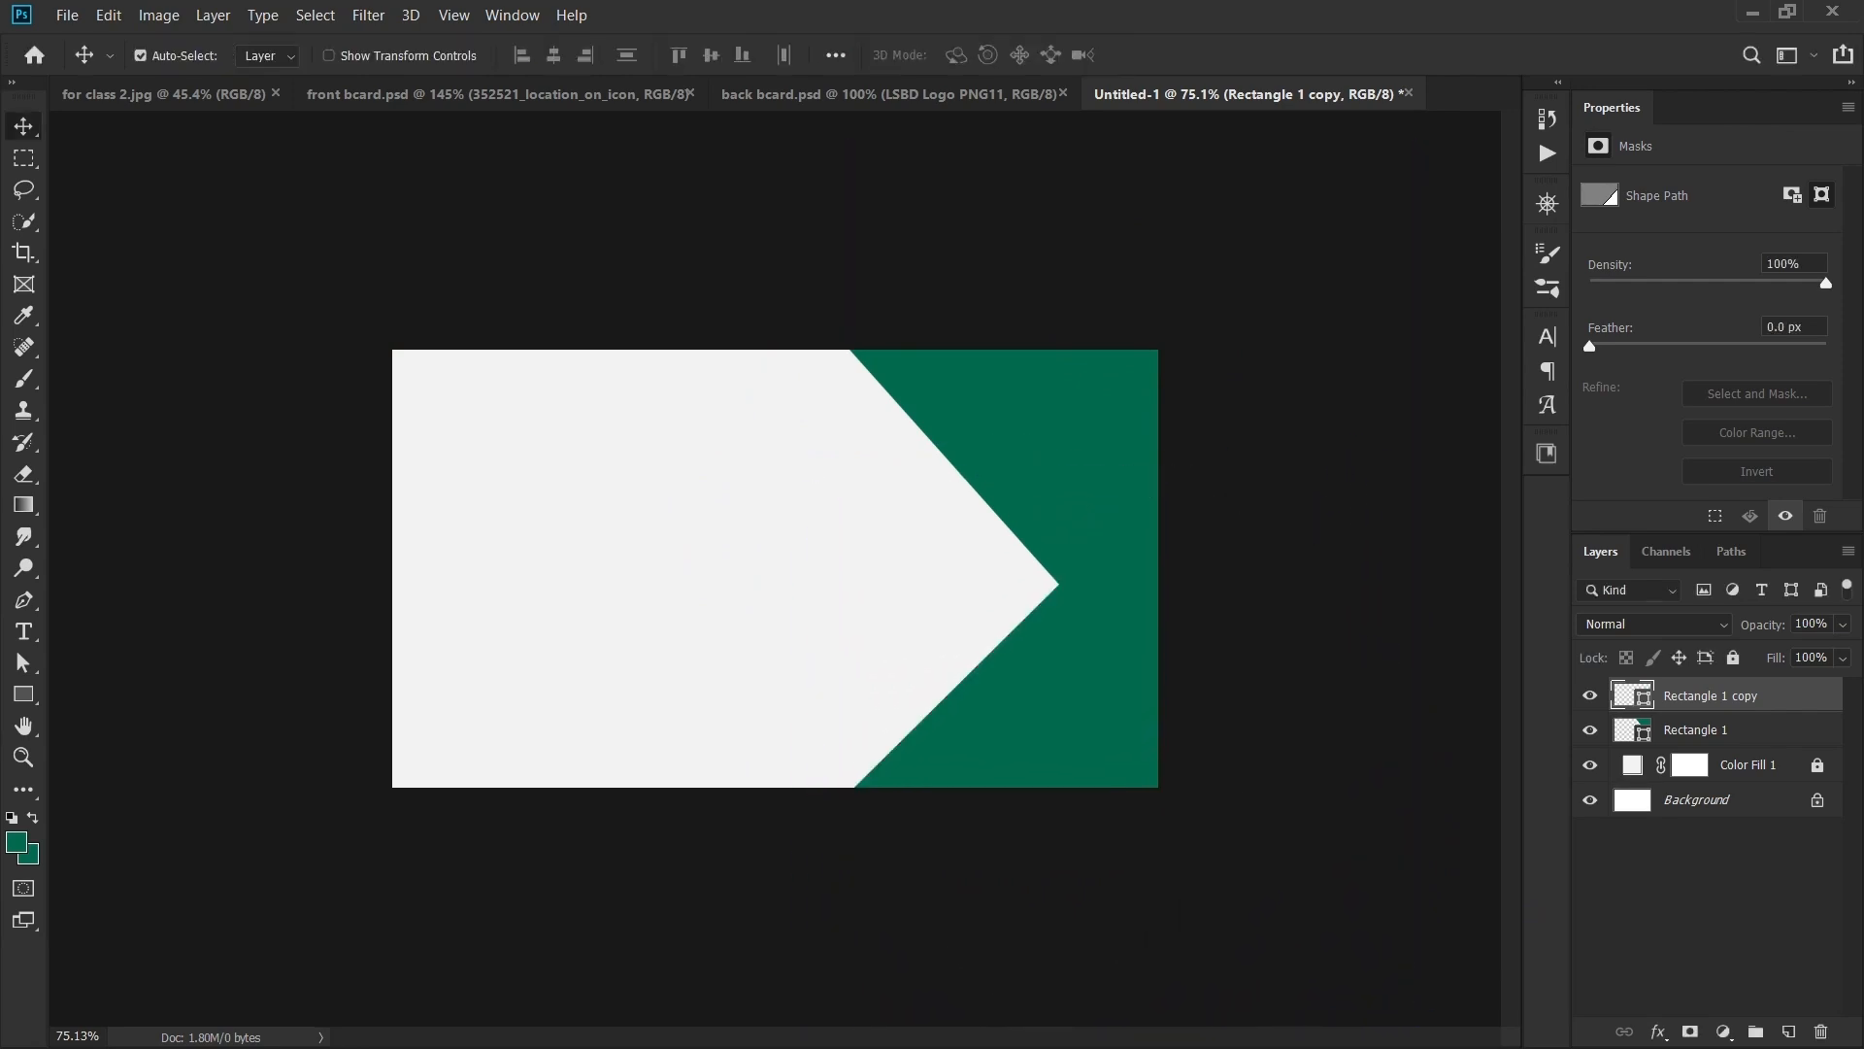
# - Compare with the front card design, then view the new card at 100%
pyautogui.click(497, 94)
pyautogui.scroll(3, 1087, 524)
pyautogui.scroll(-1, 835, 486)
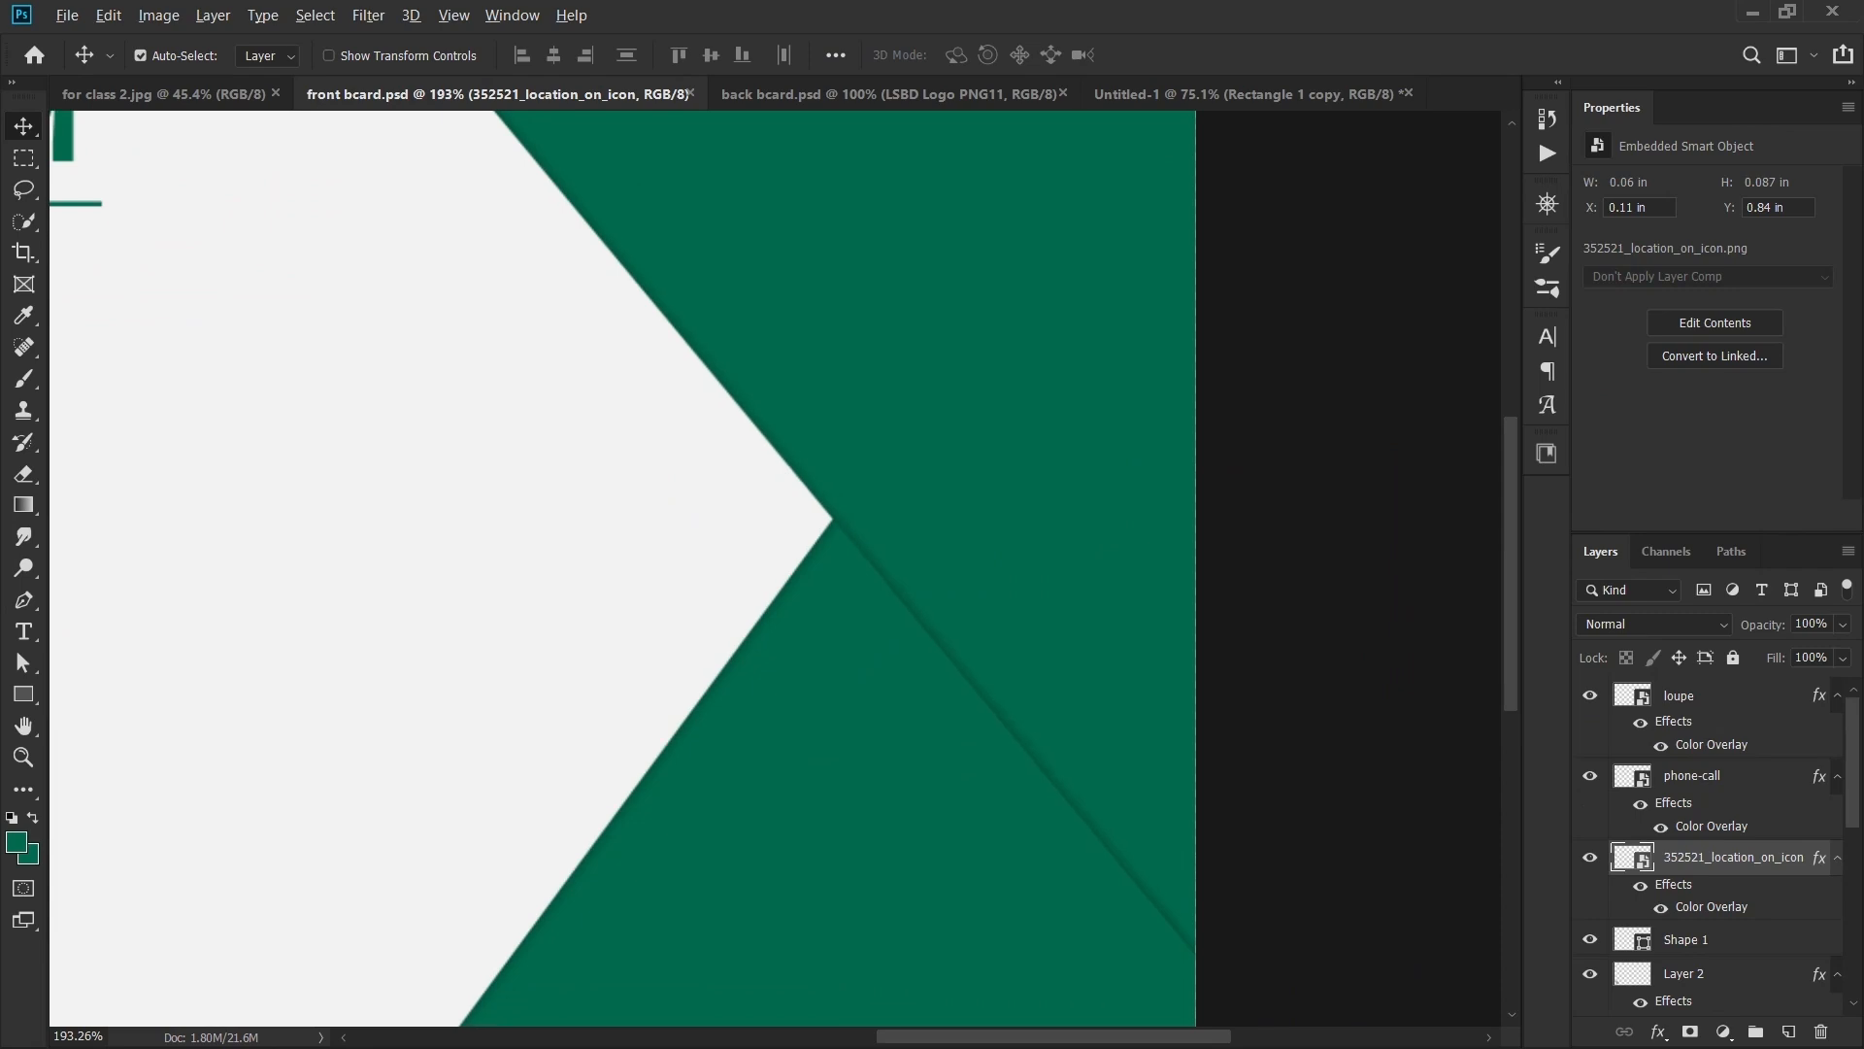
pyautogui.scroll(-2, 821, 374)
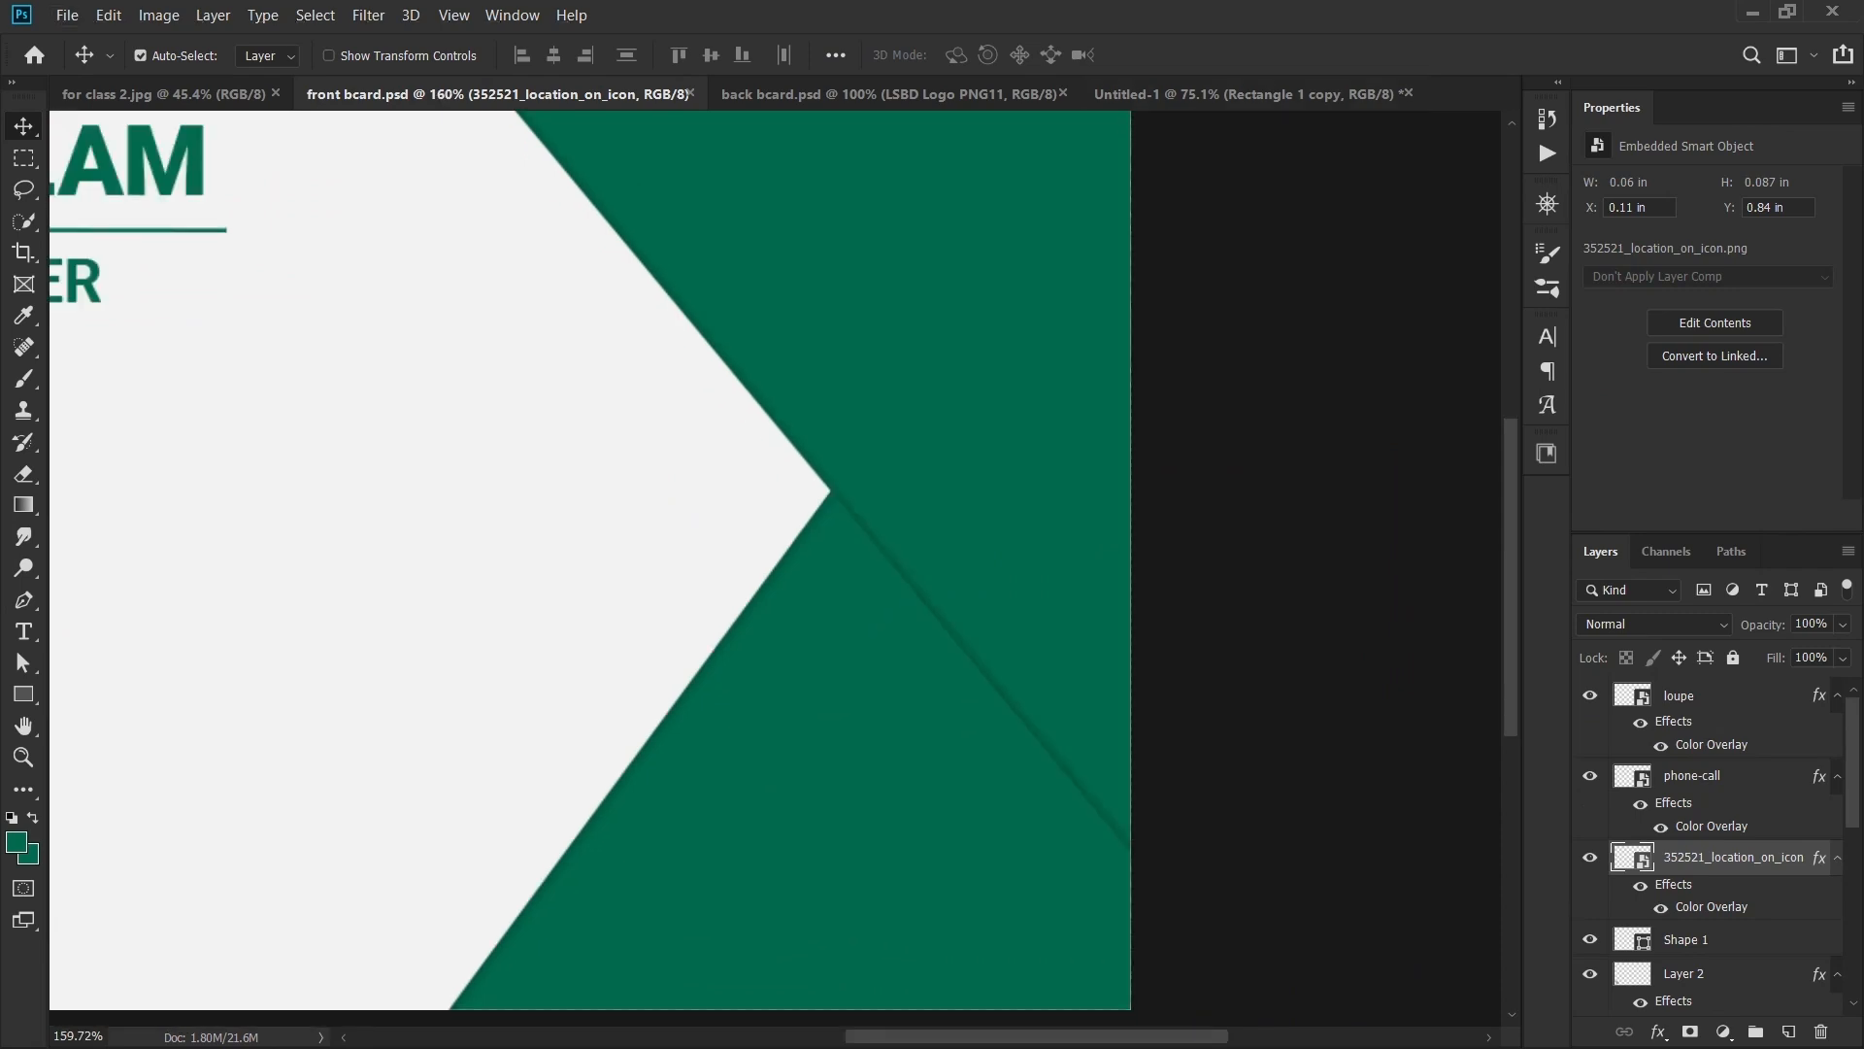
pyautogui.click(1246, 94)
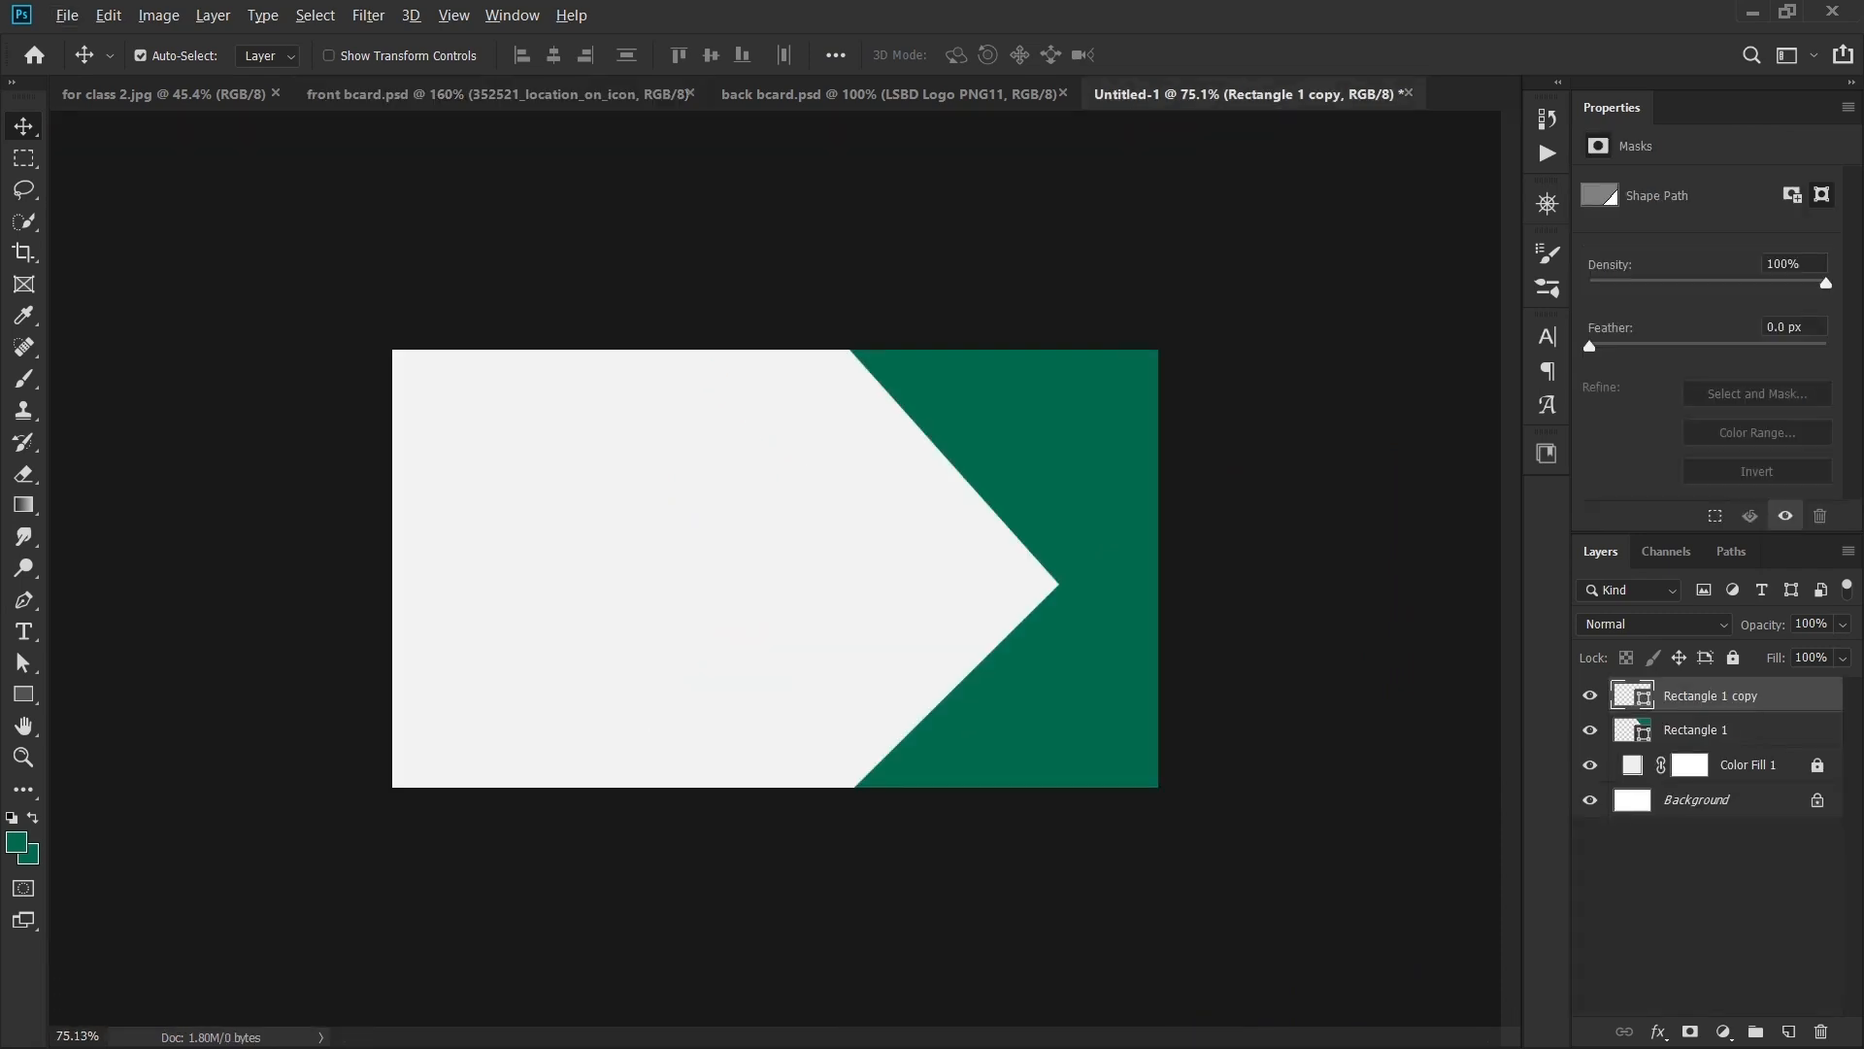
pyautogui.hotkey('ctrl', '1')
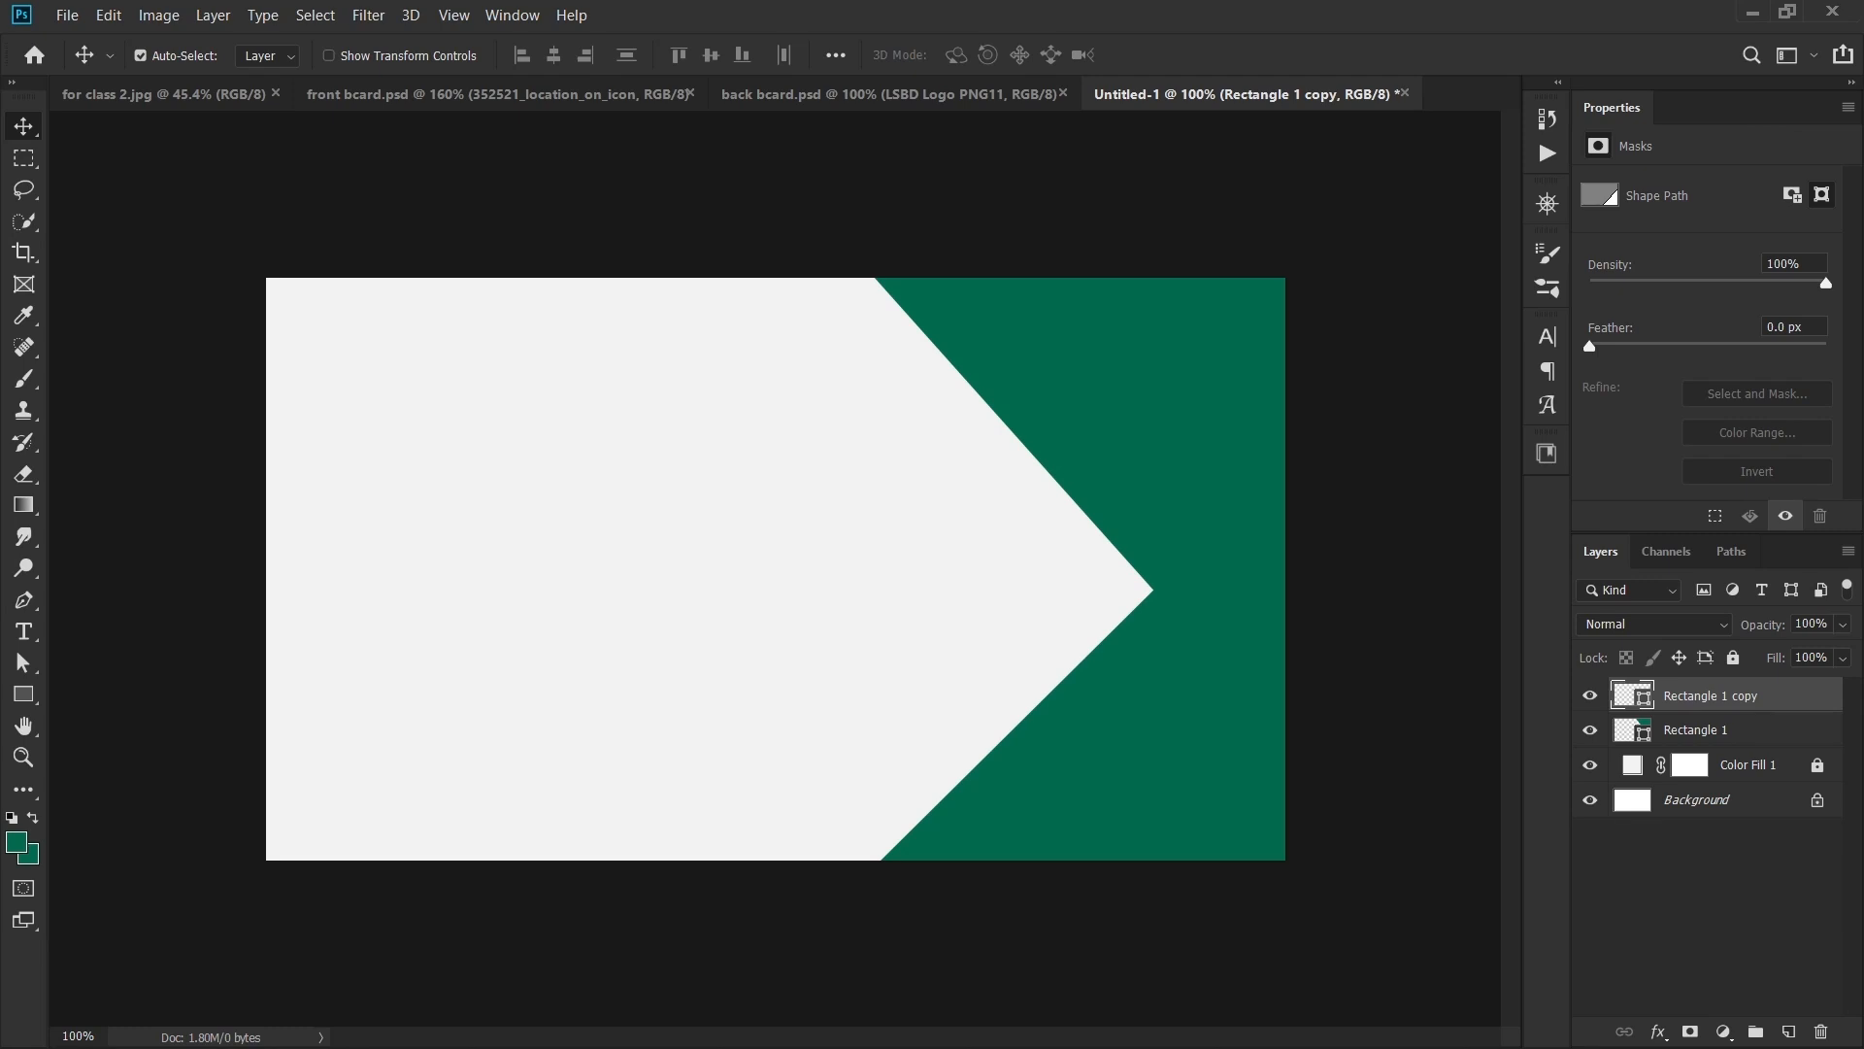
# - Add an Inner Shadow effect to both Rectangle 1 copy and Rectangle 1
pyautogui.click(1658, 1031)
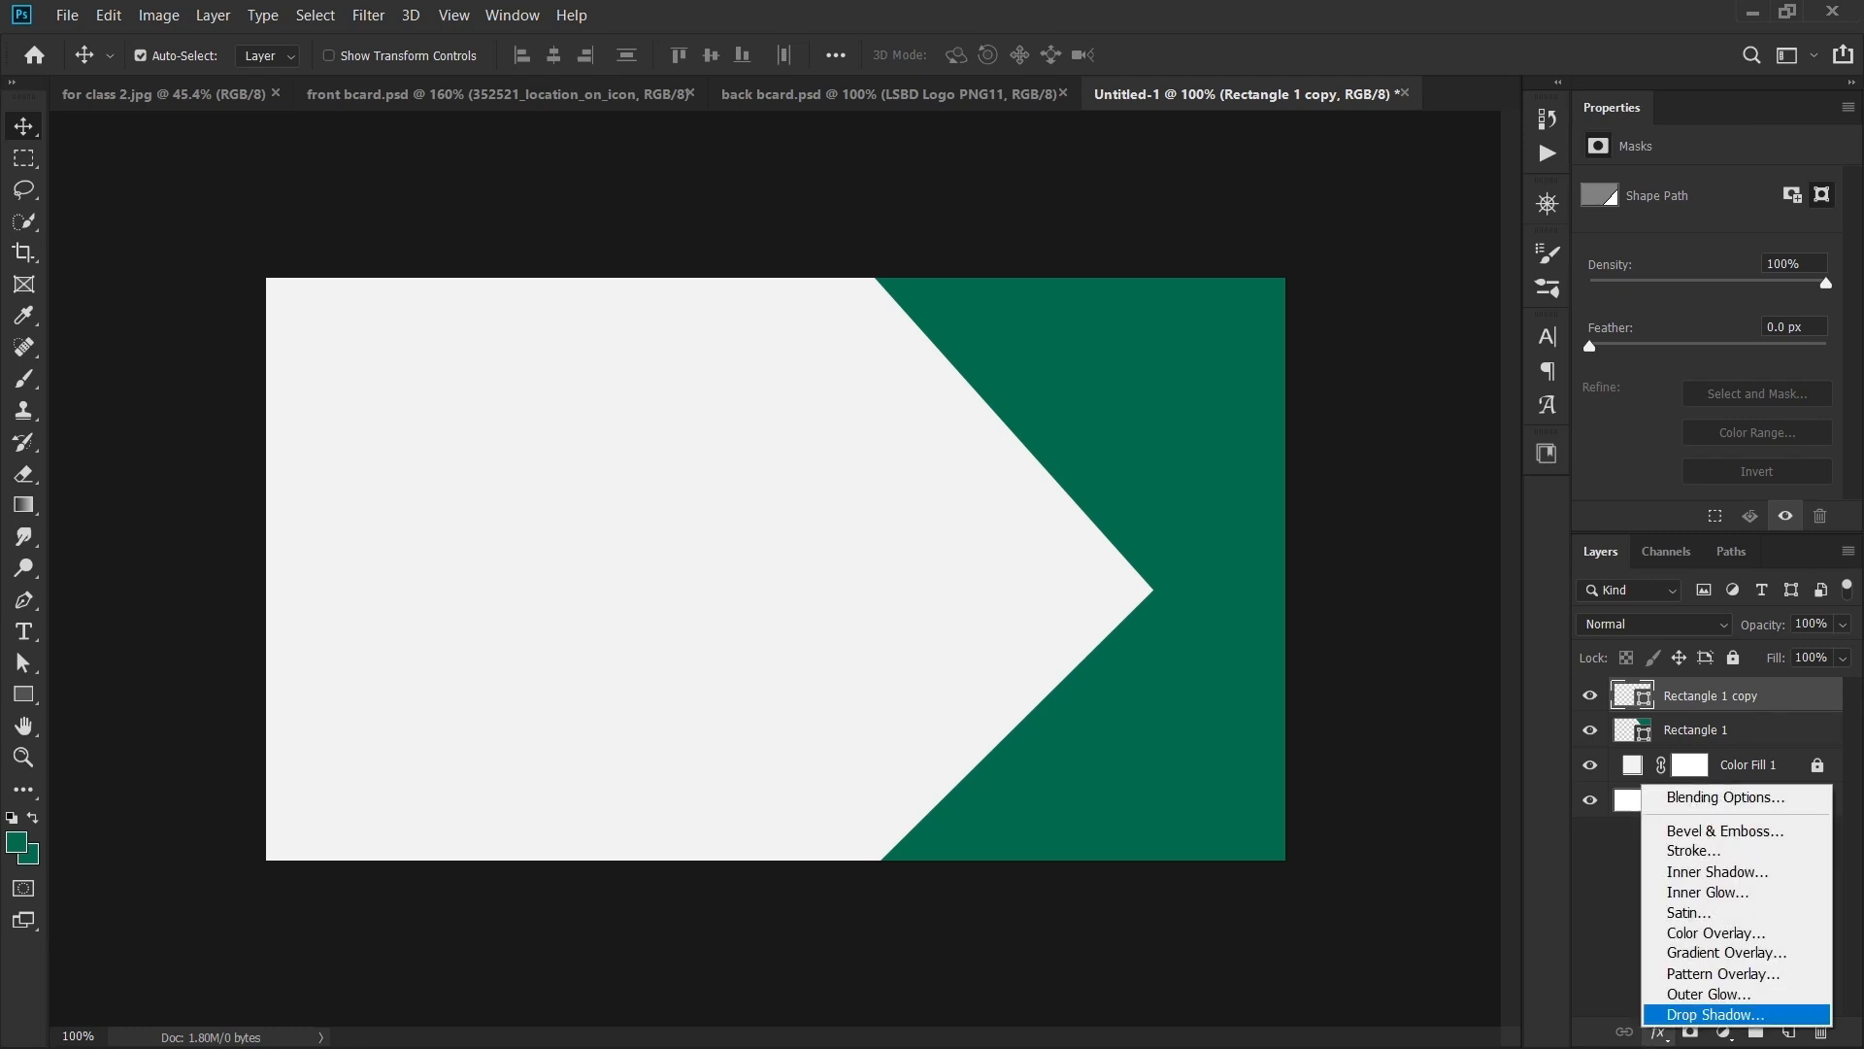
pyautogui.click(1717, 871)
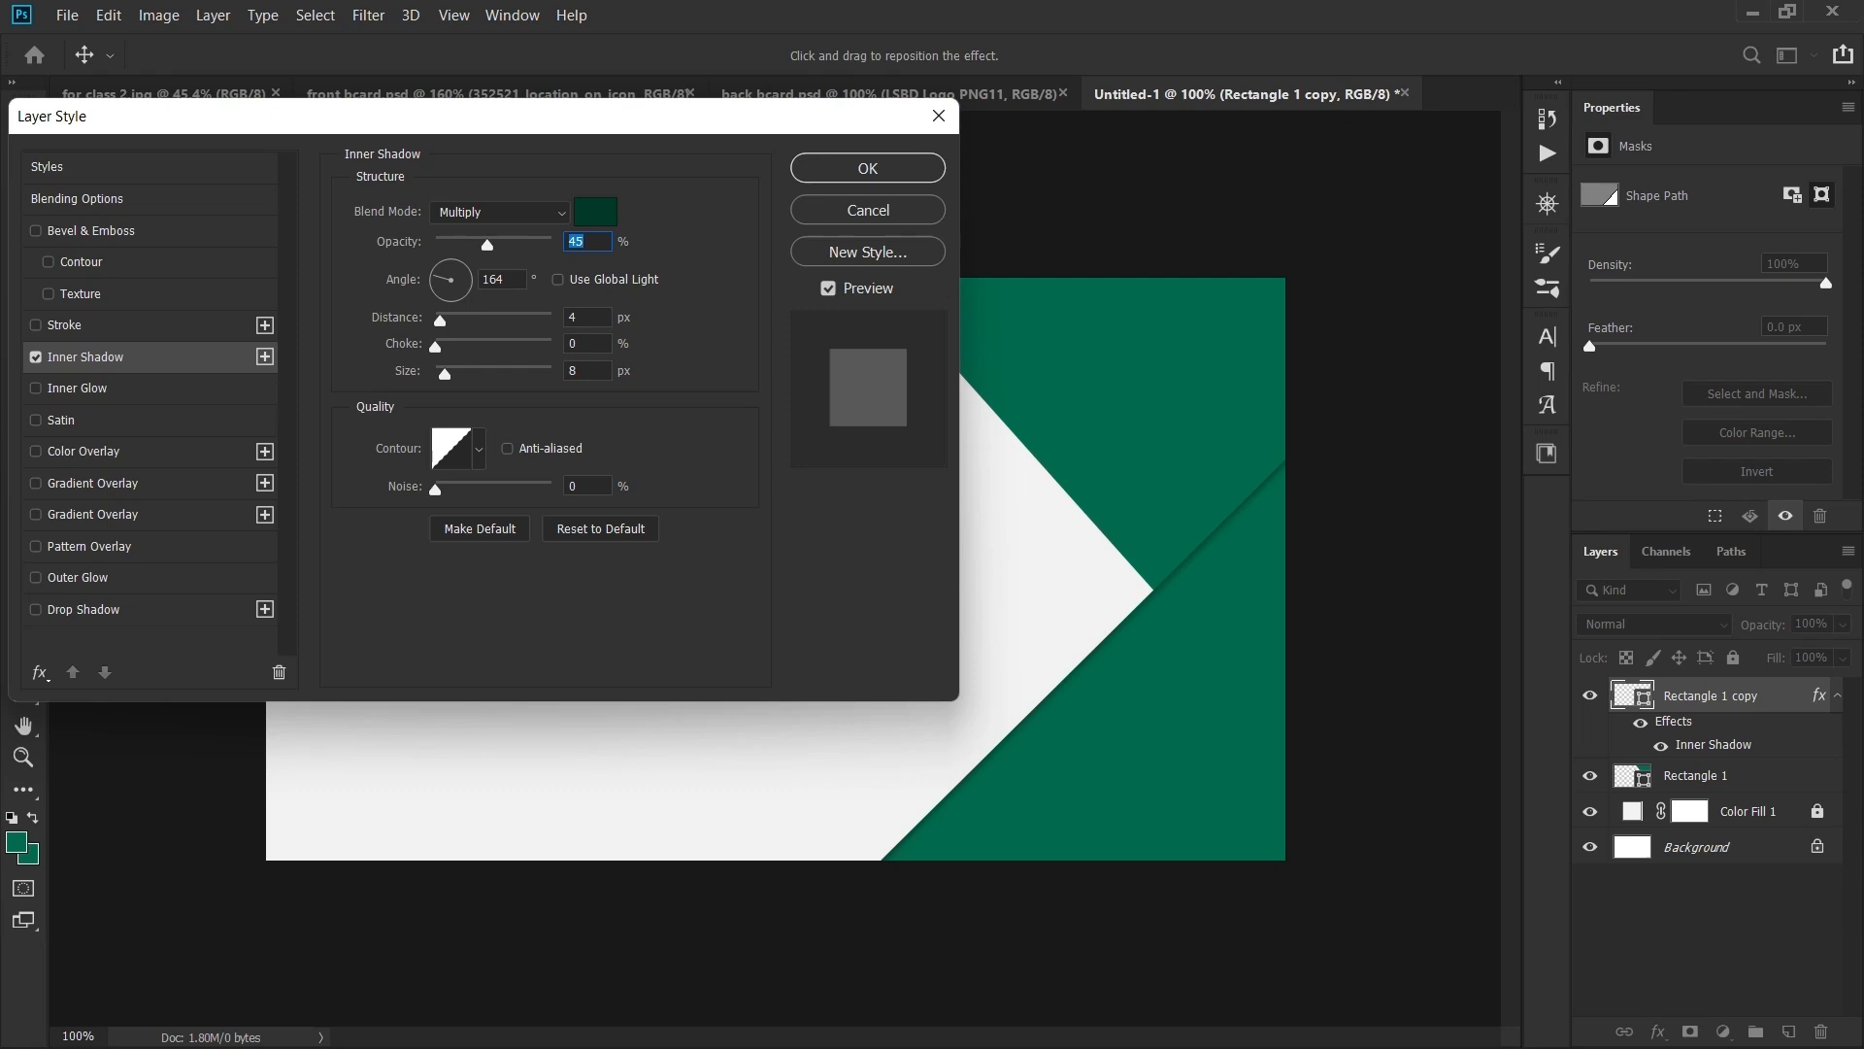
pyautogui.press('Return')
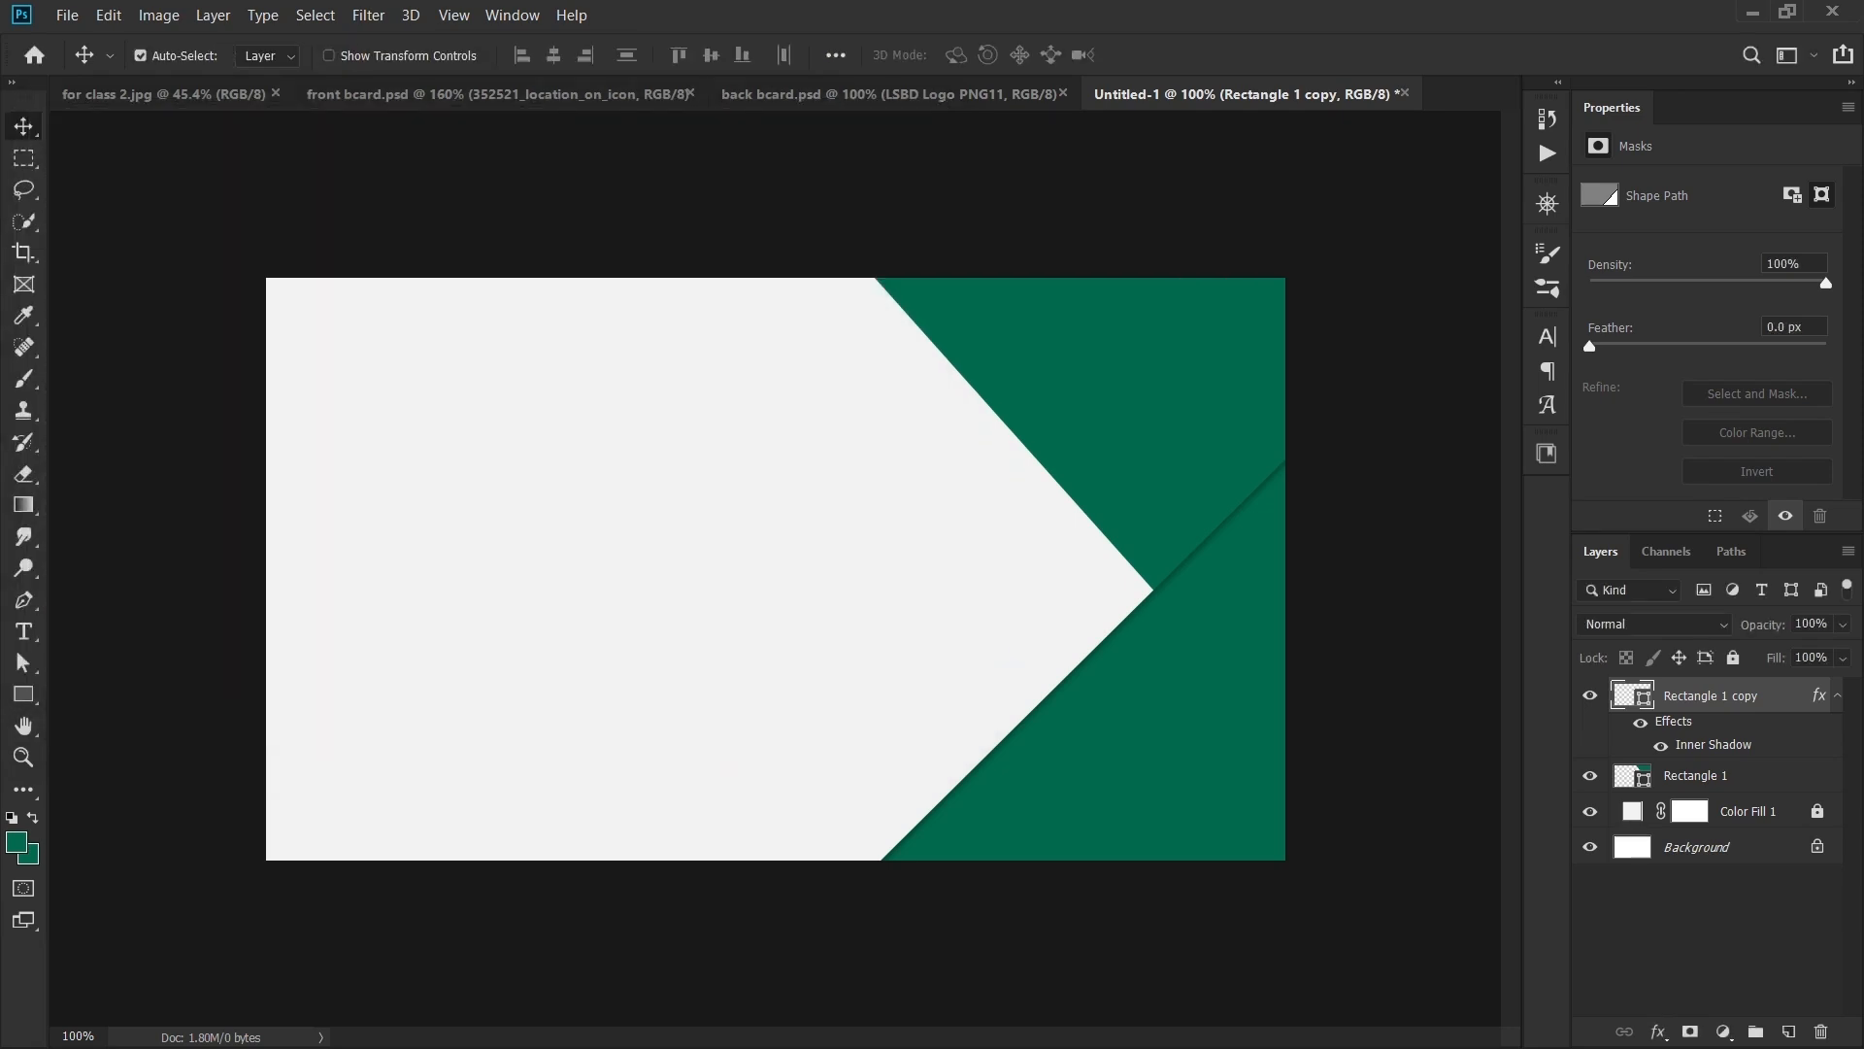
pyautogui.click(1696, 776)
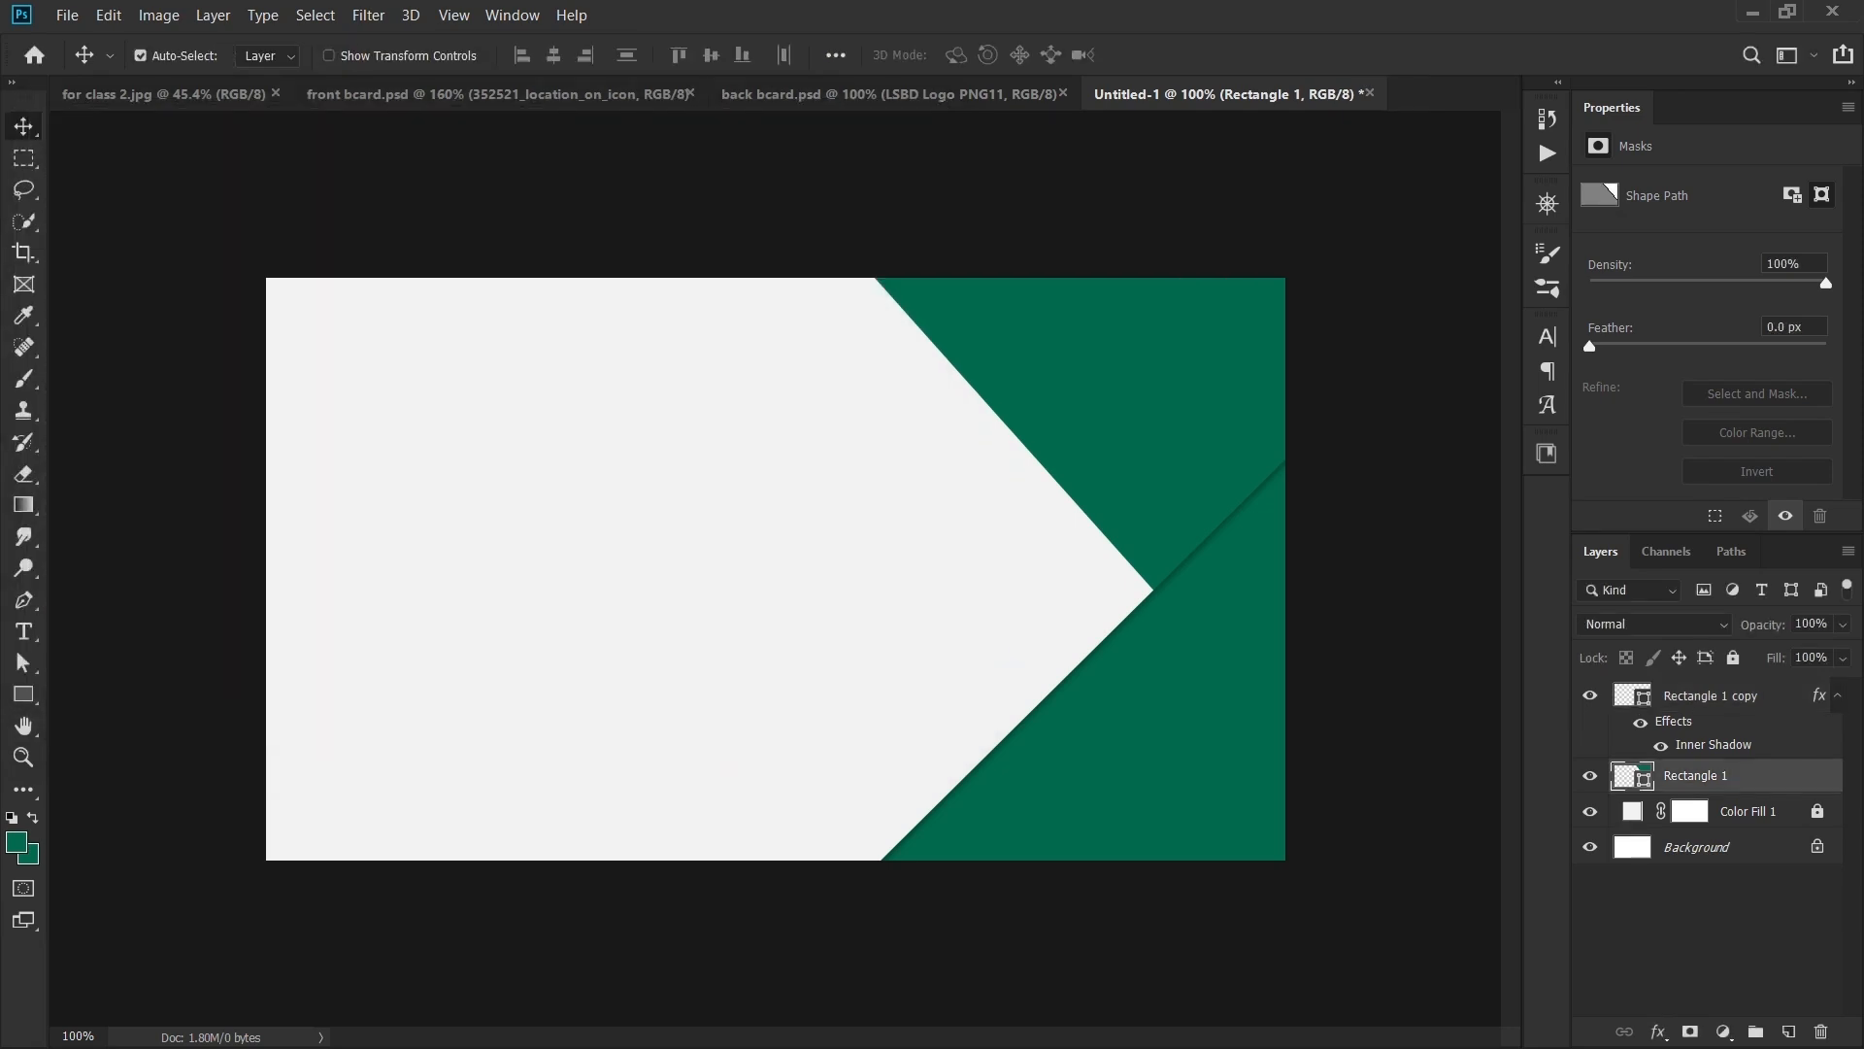
pyautogui.click(1658, 1031)
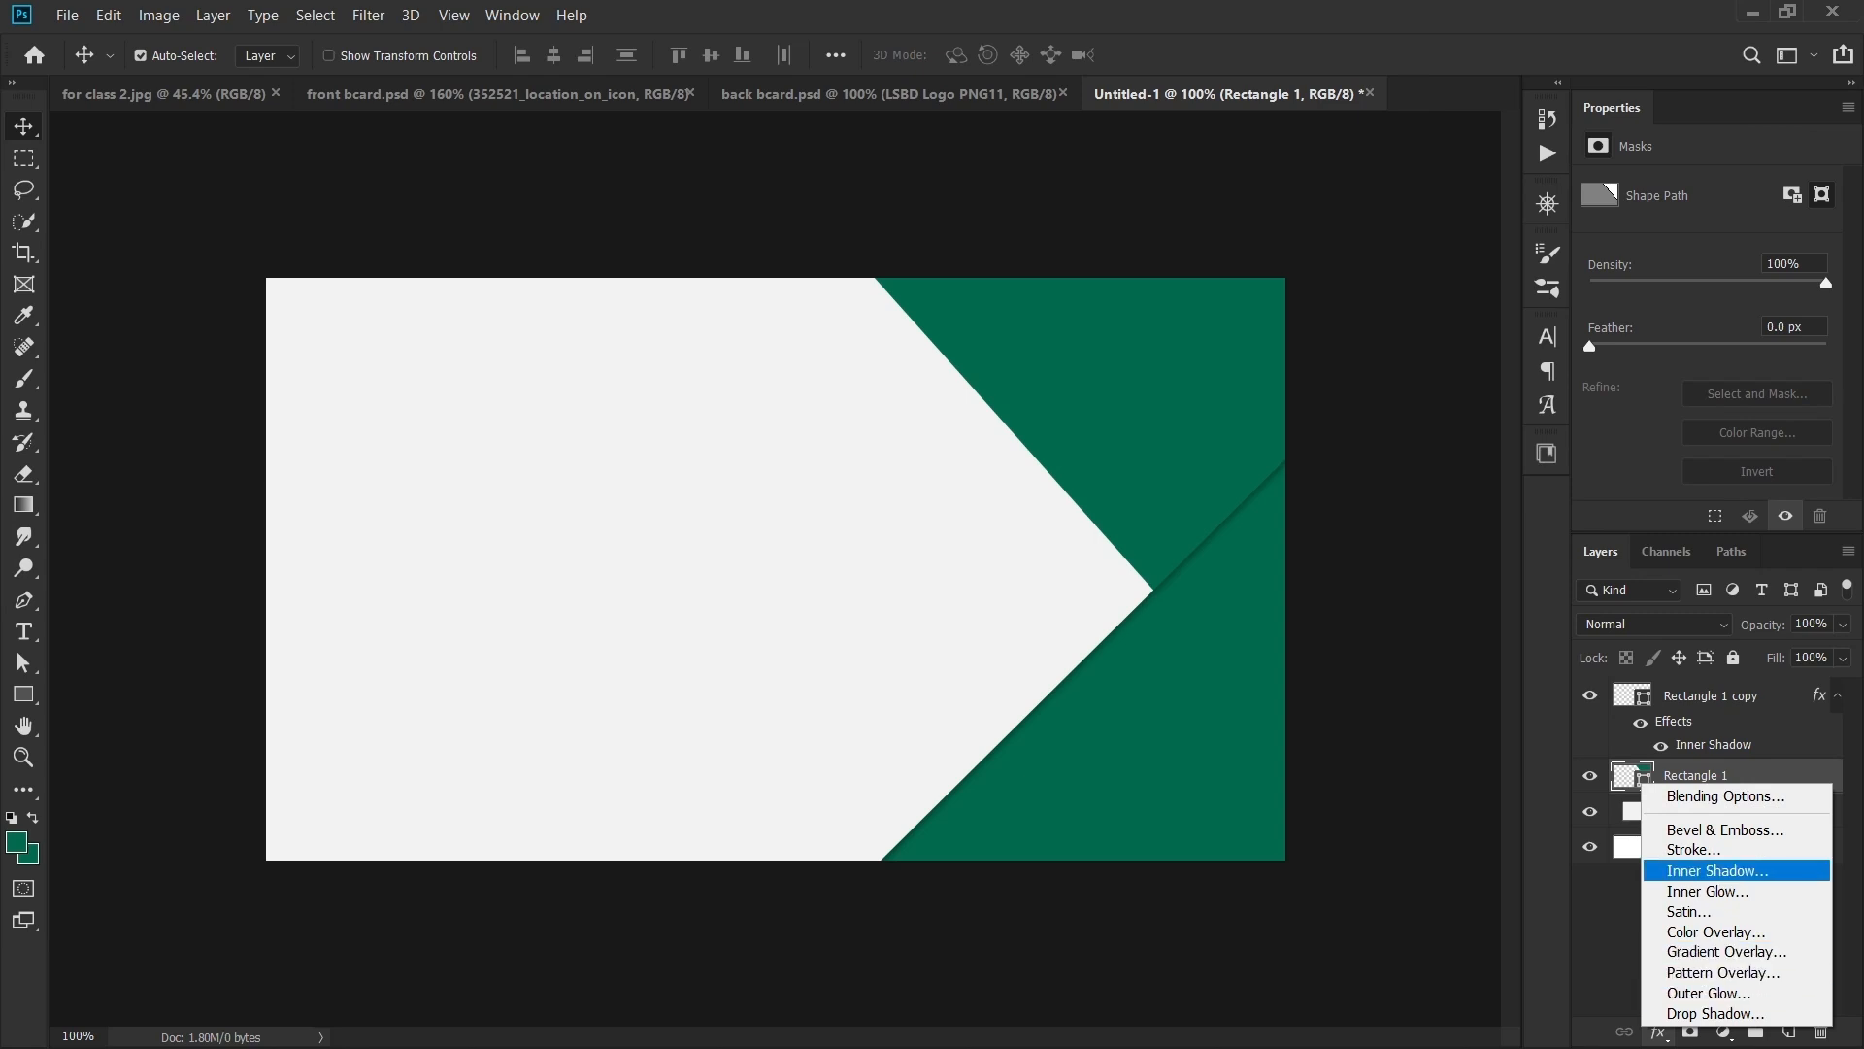
pyautogui.click(1716, 871)
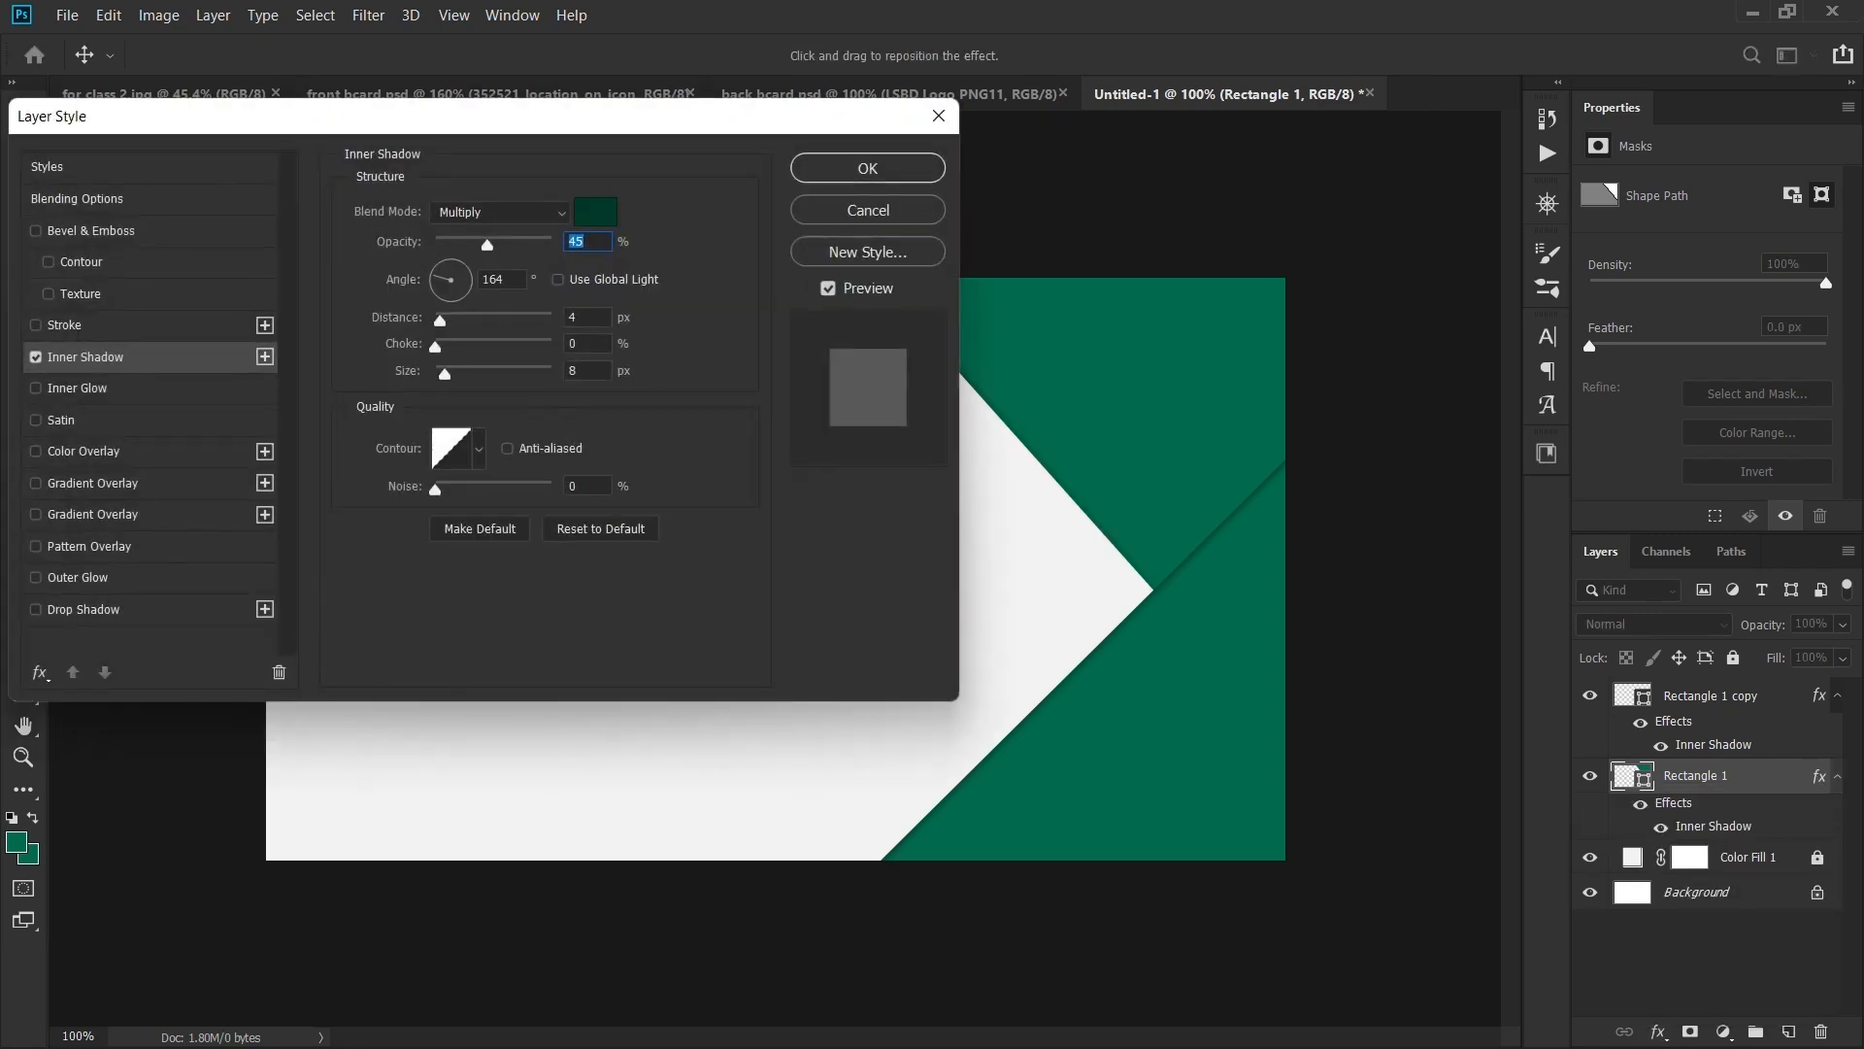
pyautogui.click(866, 169)
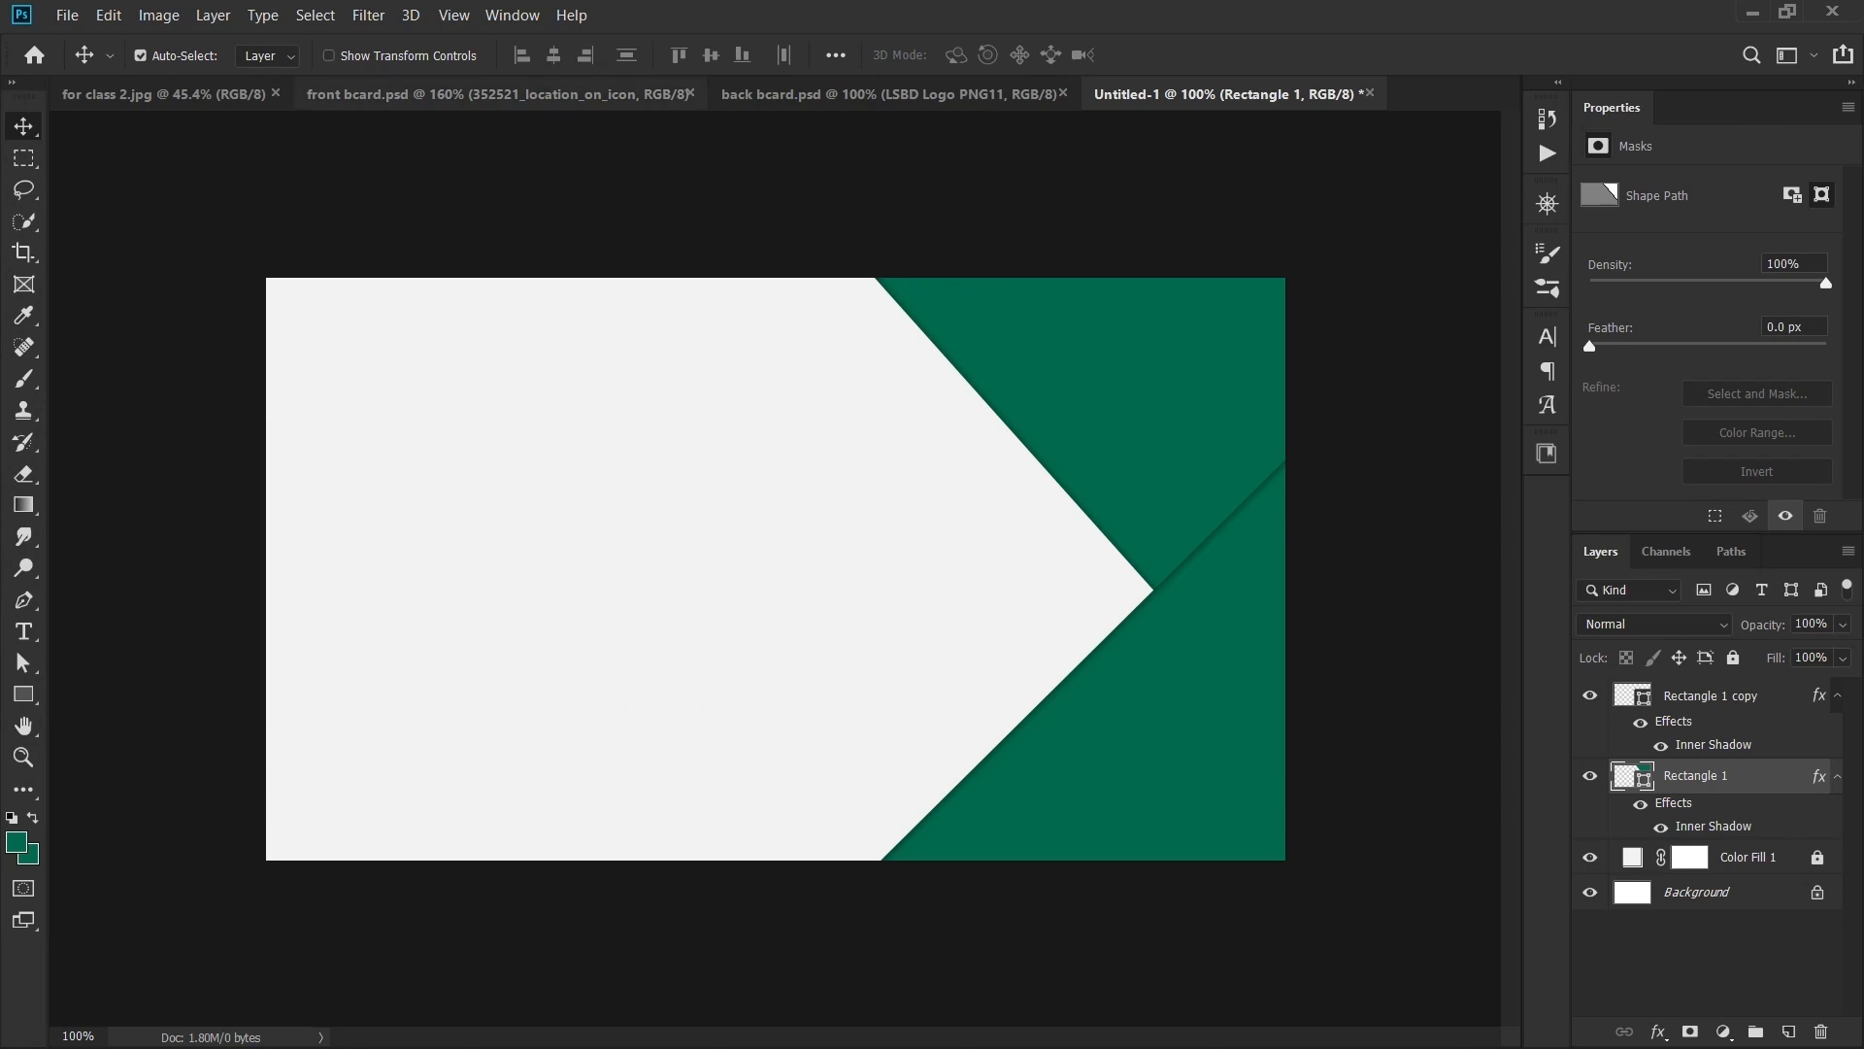
# - Move Rectangle 1 above Rectangle 1 copy and view the front bcard.psd design
pyautogui.click(497, 94)
pyautogui.click(1228, 94)
pyautogui.moveTo(1716, 777); pyautogui.dragTo(1716, 685)
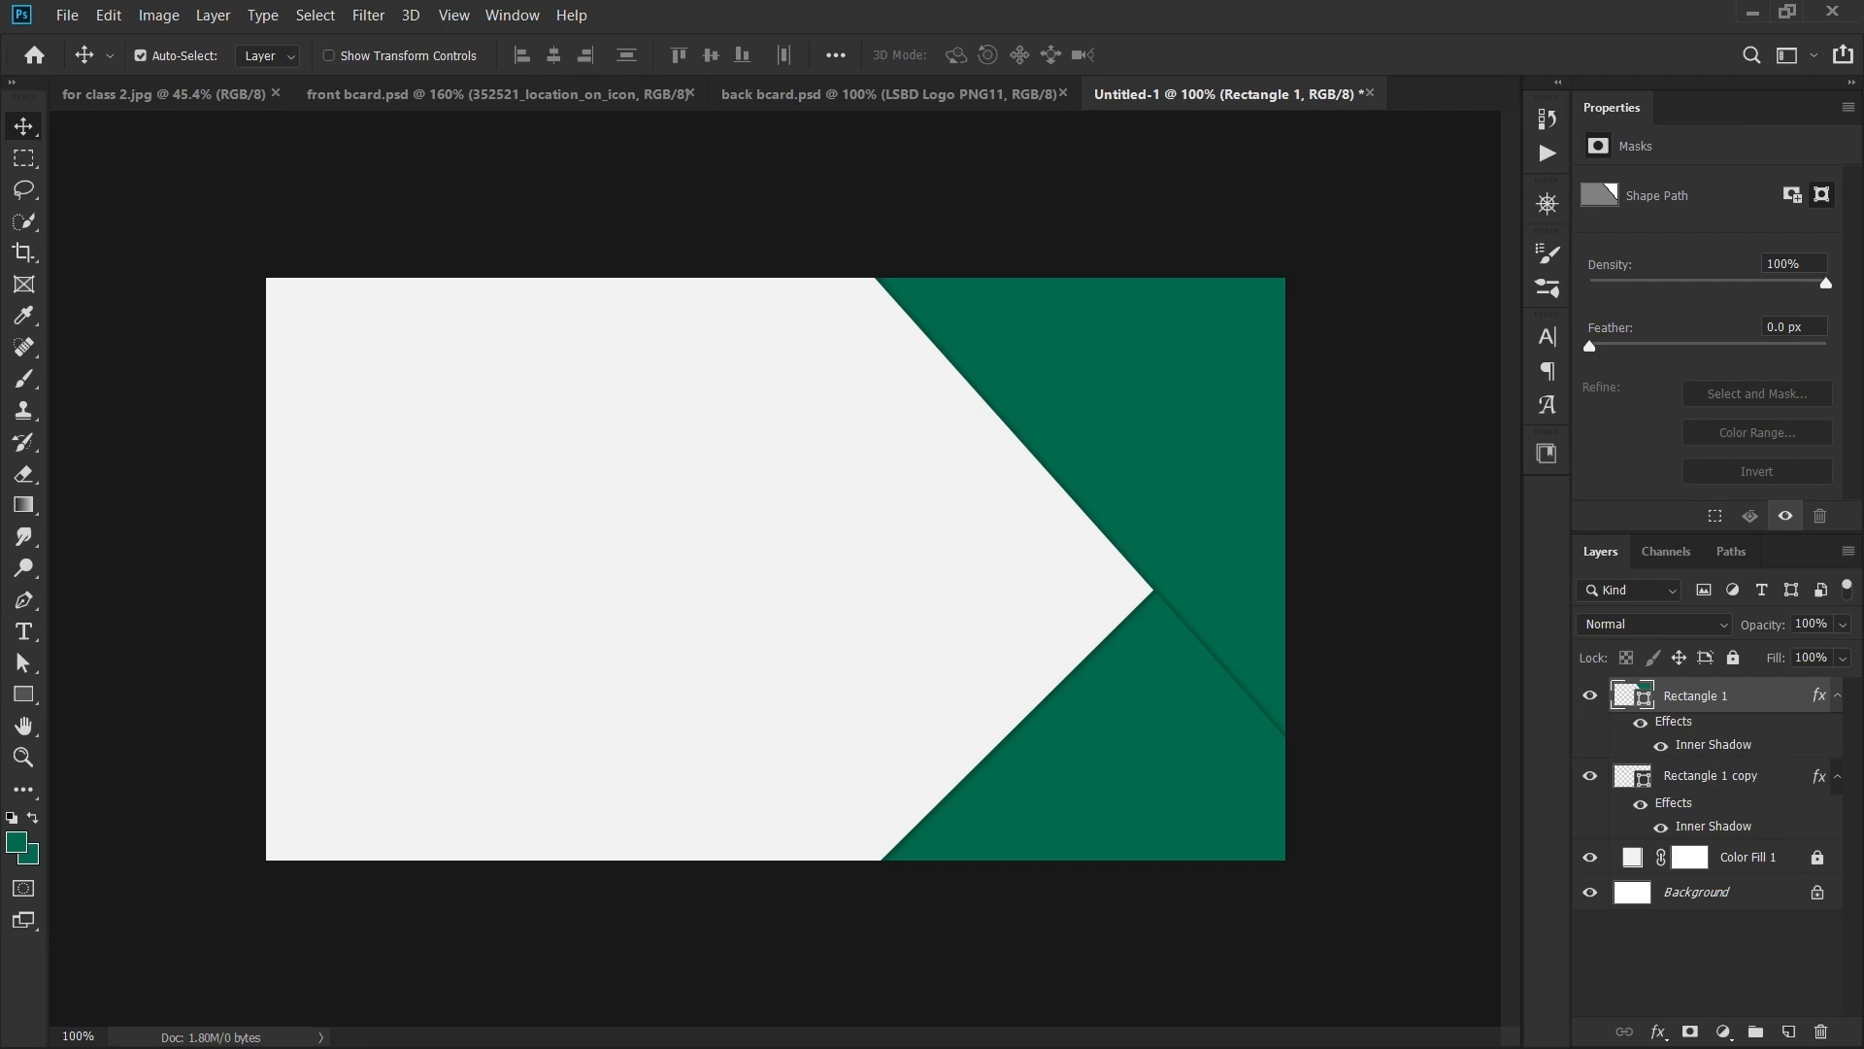
pyautogui.click(497, 94)
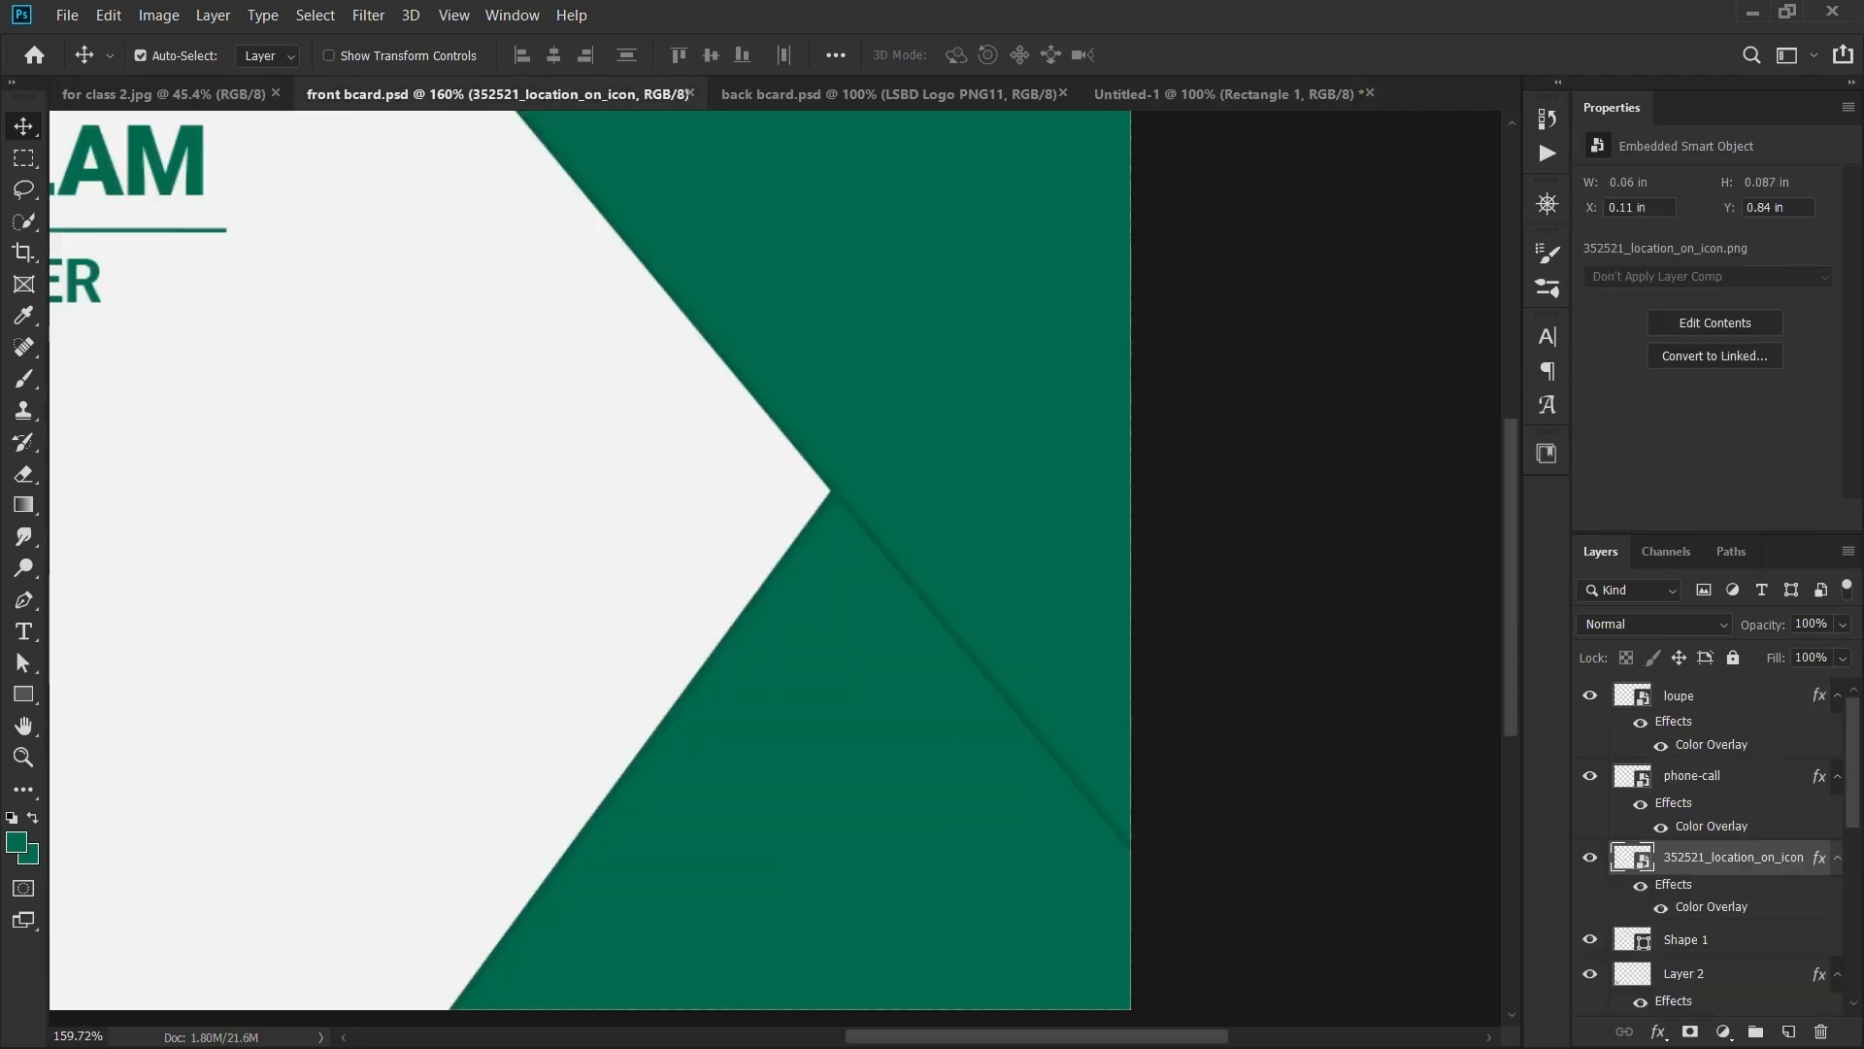
pyautogui.click(1207, 95)
pyautogui.scroll(-1, 777, 568)
pyautogui.scroll(1, 777, 568)
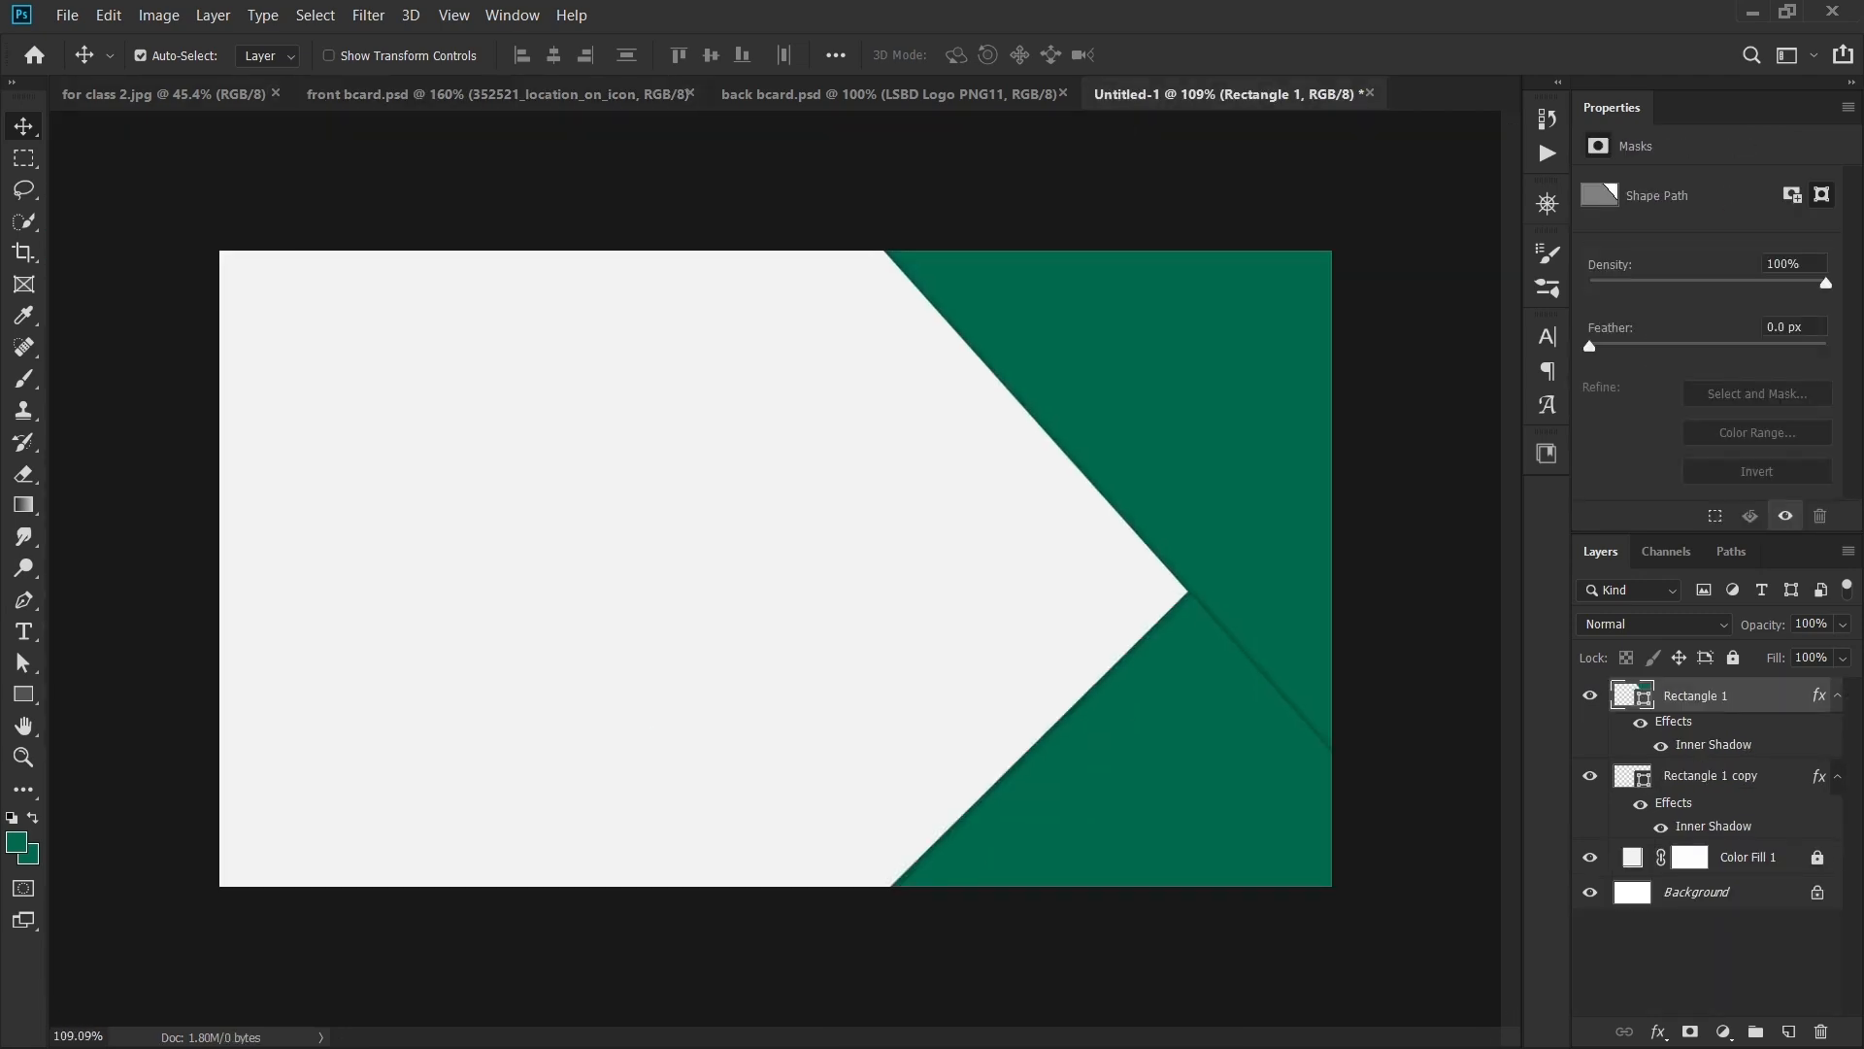
pyautogui.click(476, 94)
pyautogui.moveTo(467, 437); pyautogui.dragTo(1238, 459)
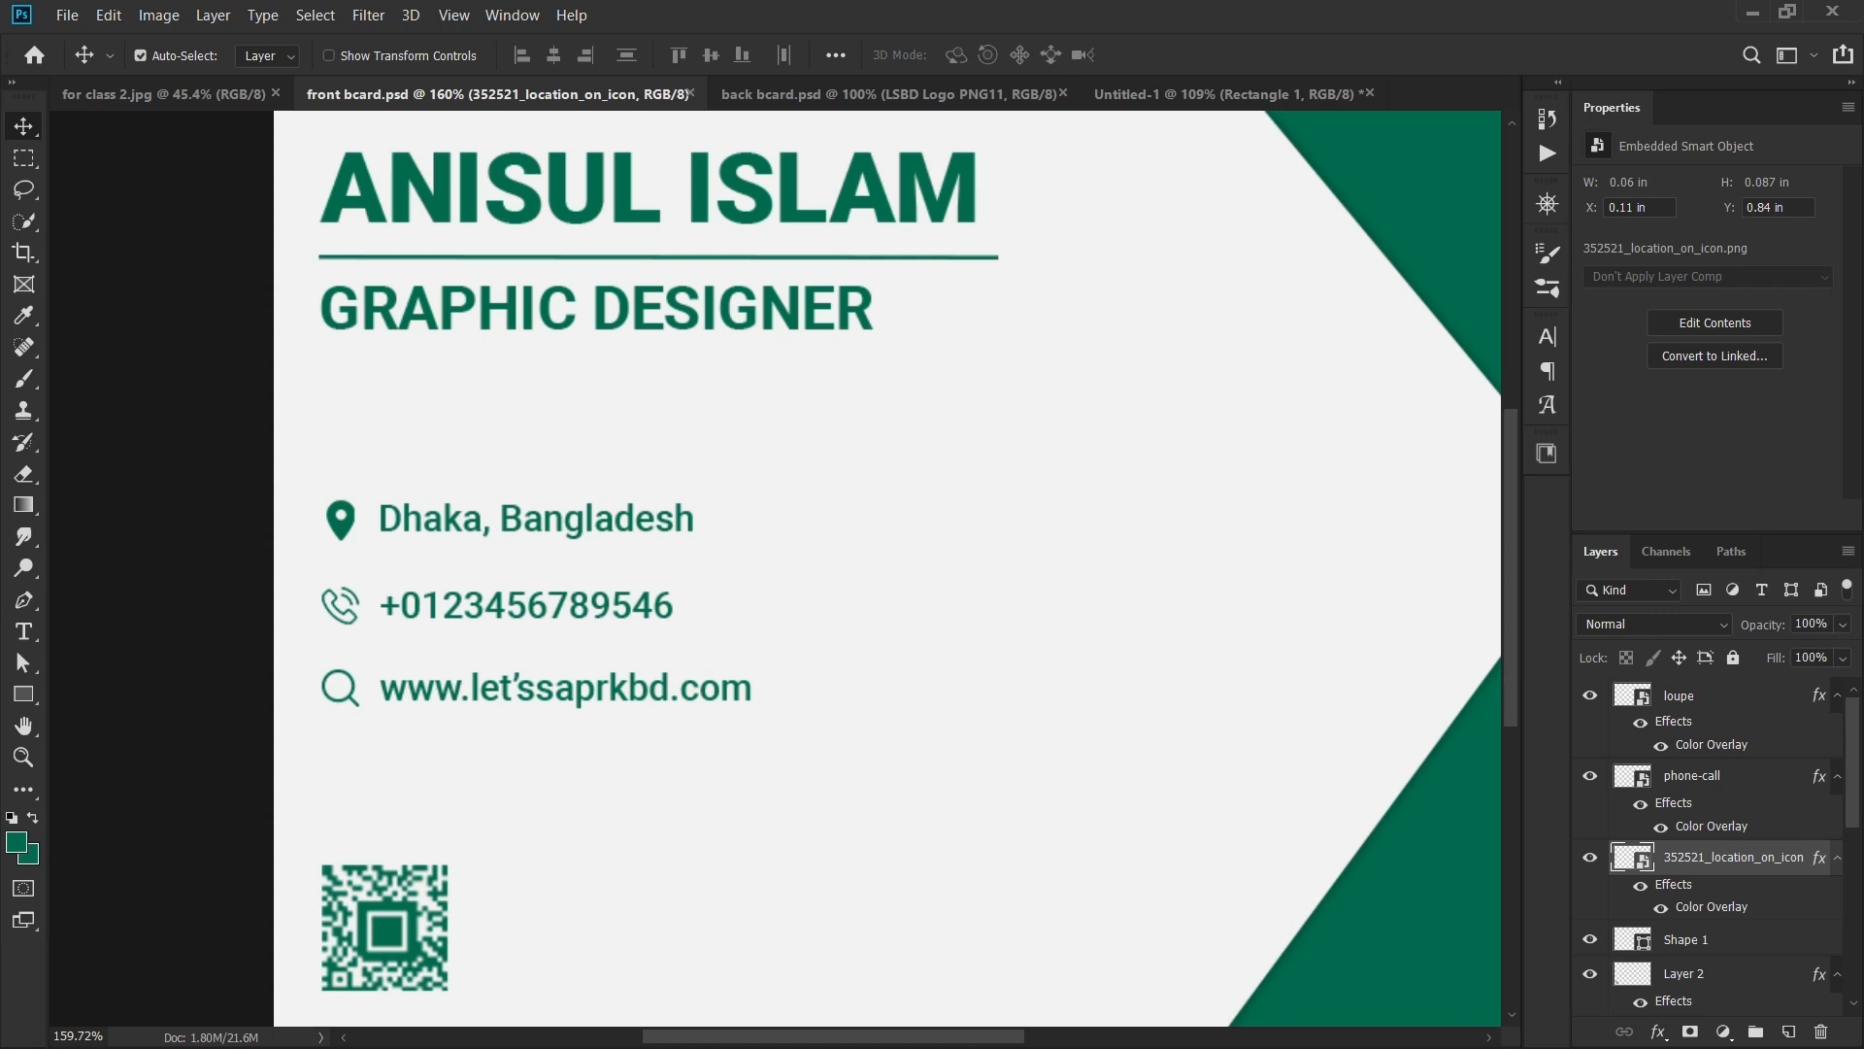
# - Type the cardholder's name as a new text layer near the card's top-left
pyautogui.click(1223, 95)
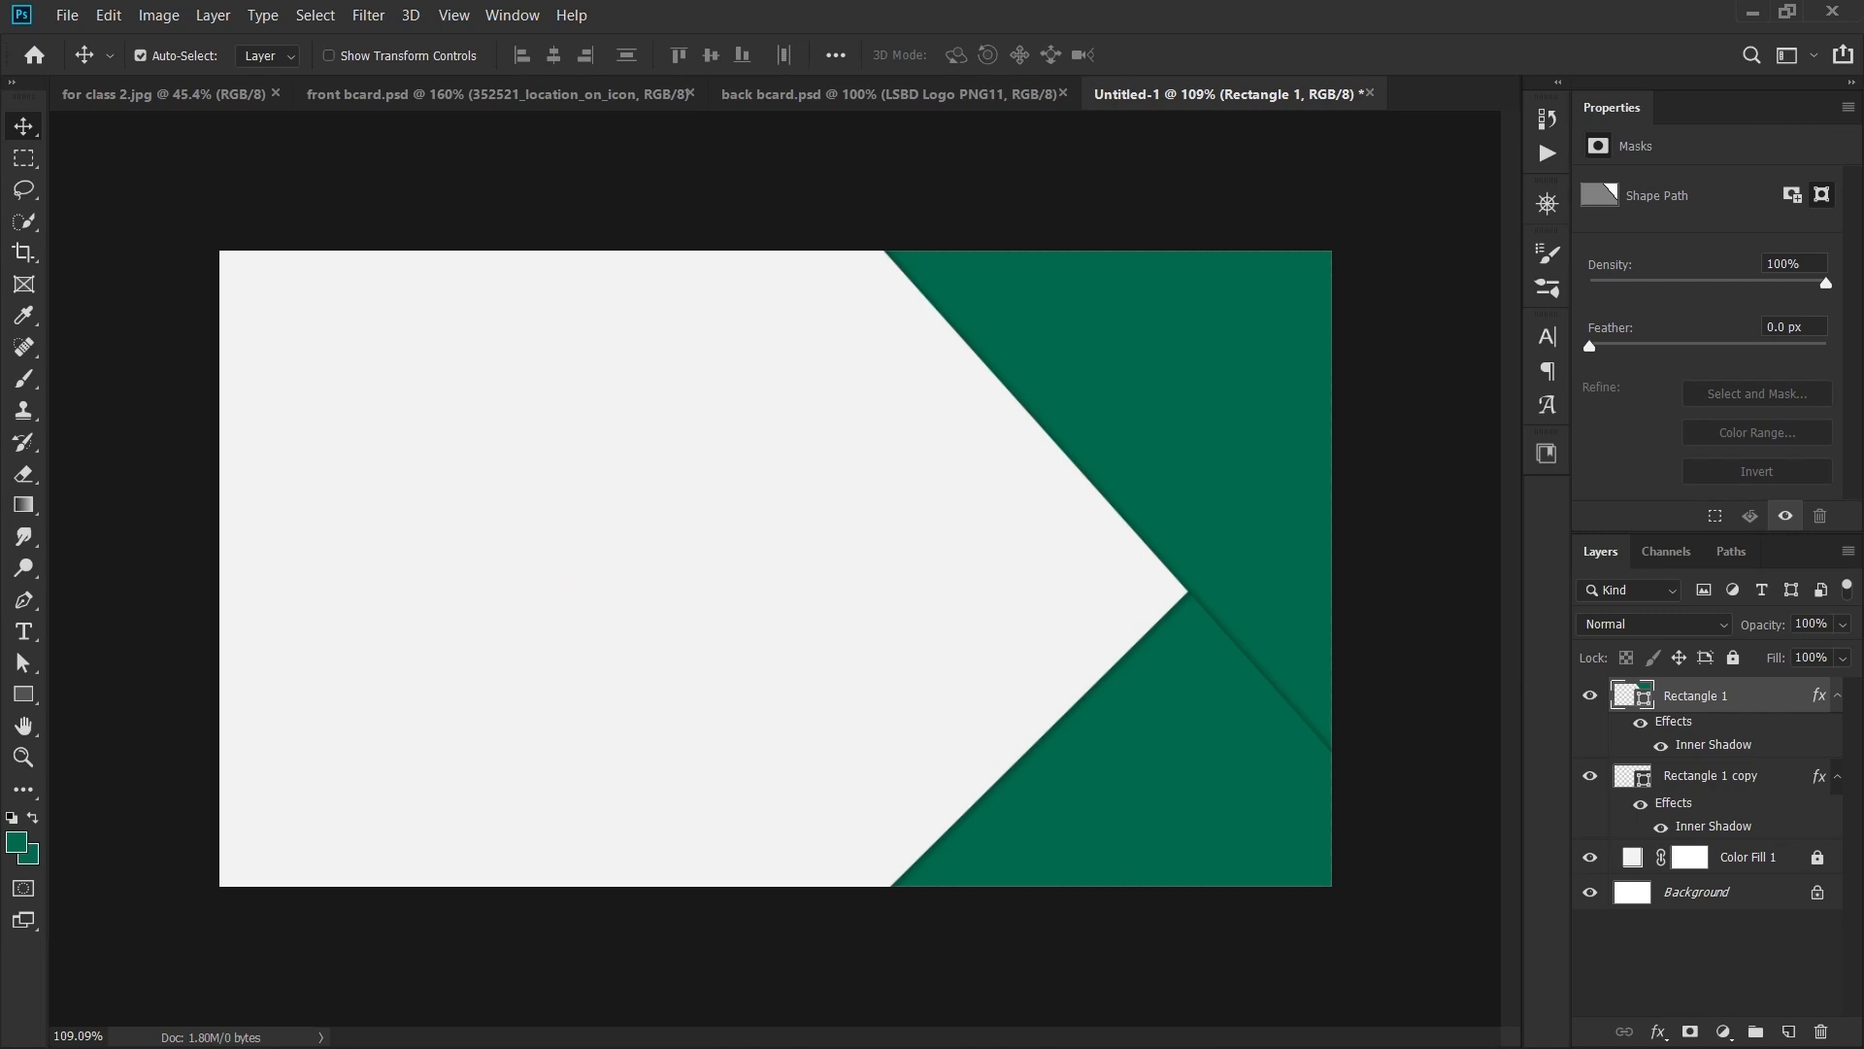
pyautogui.press('t')
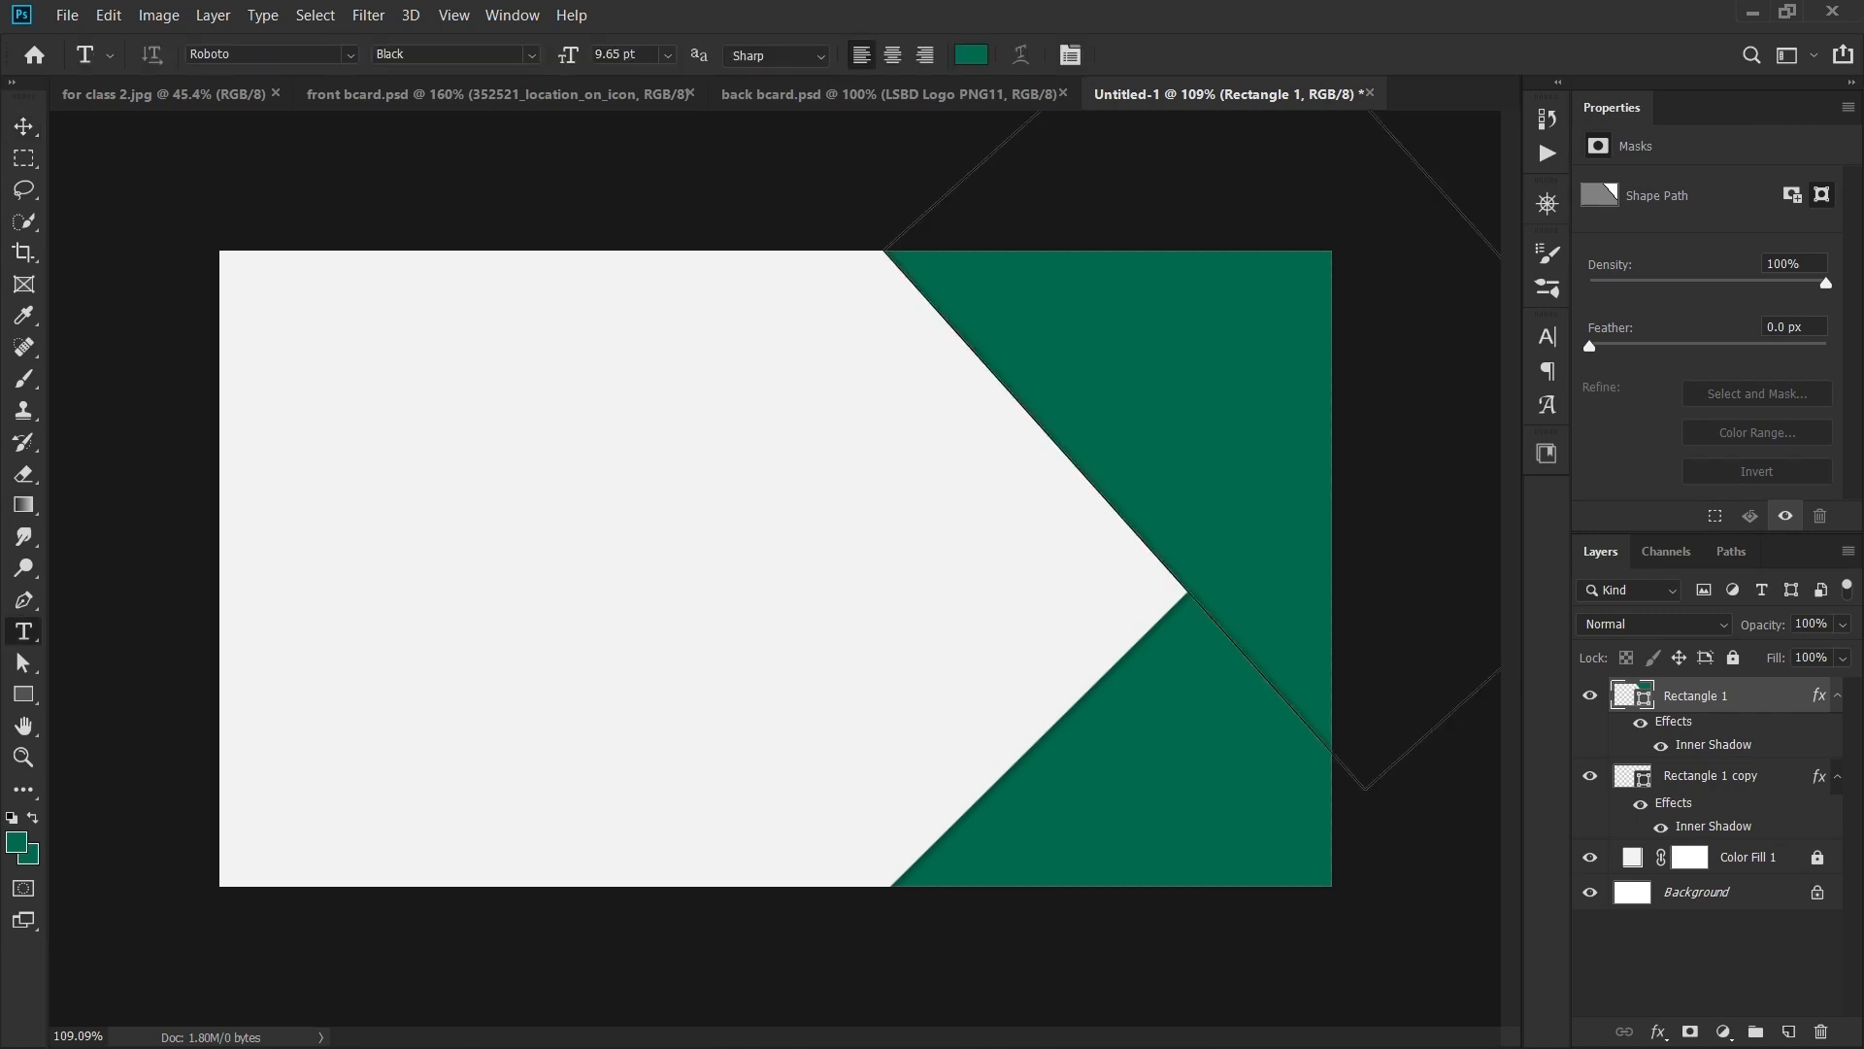
pyautogui.click(300, 407)
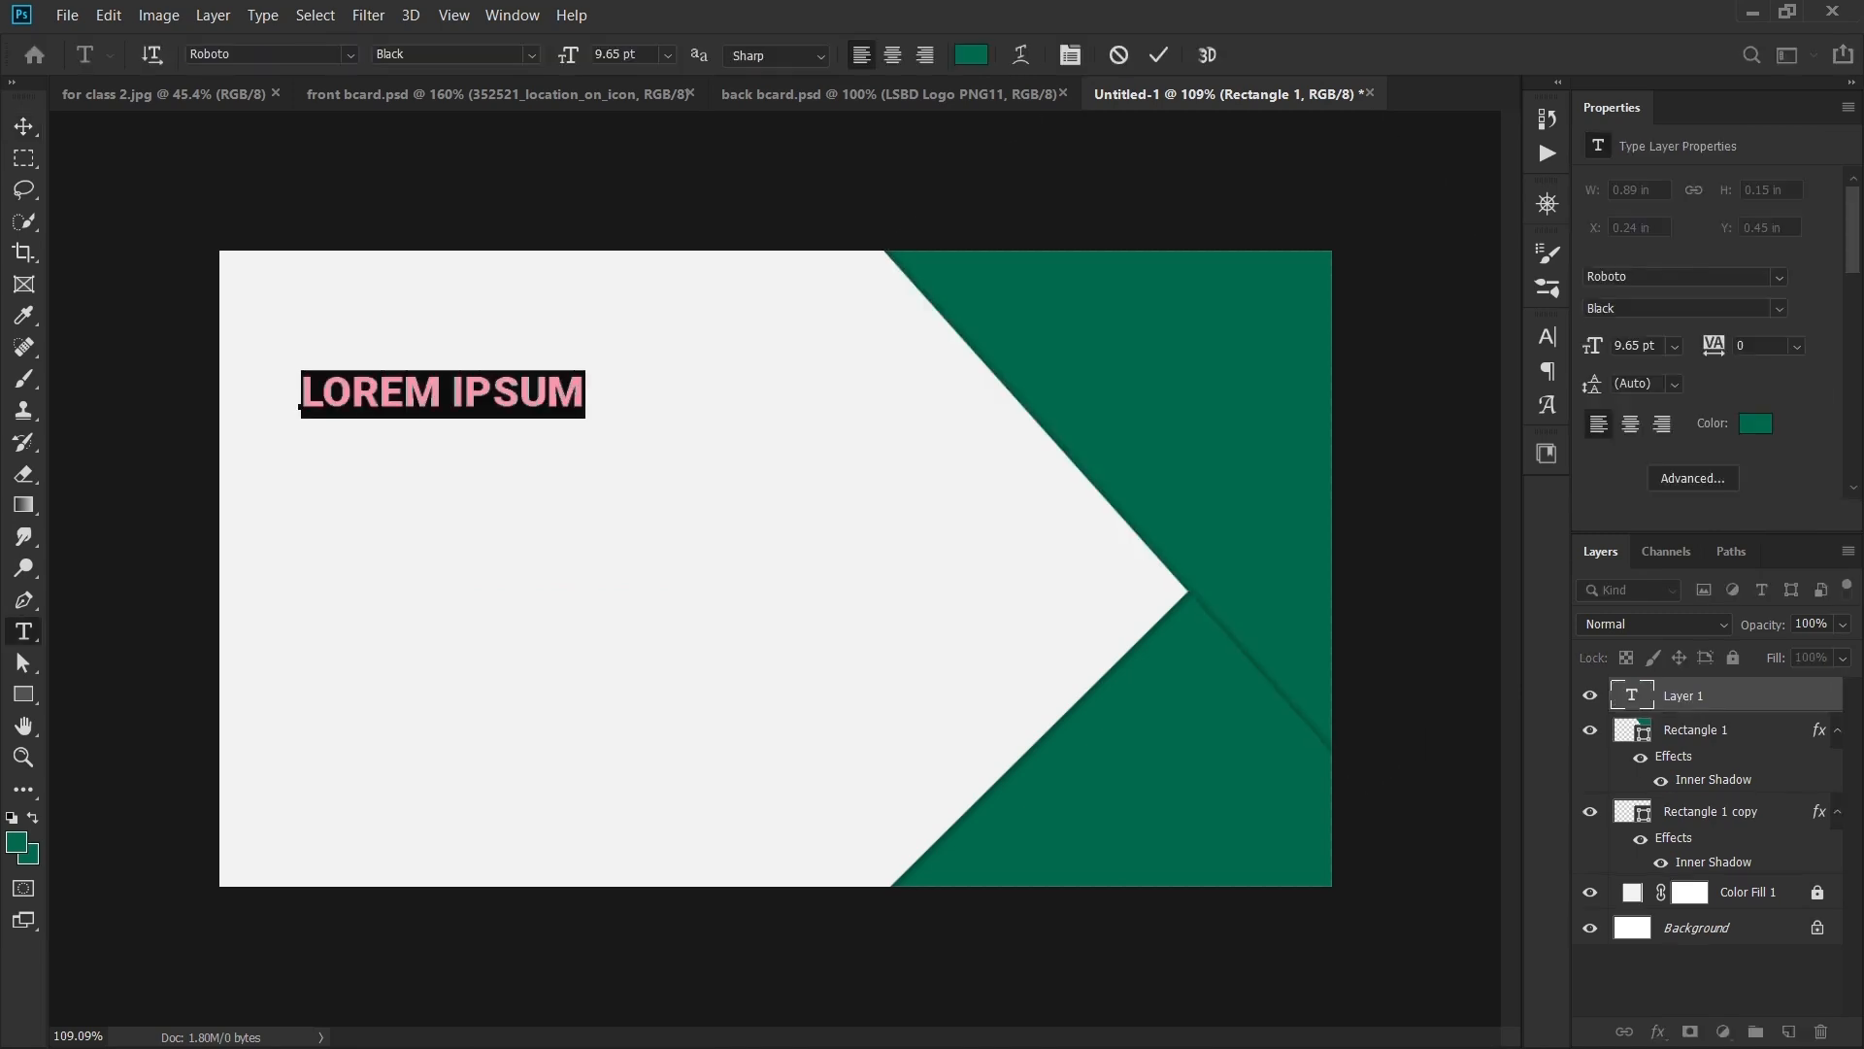
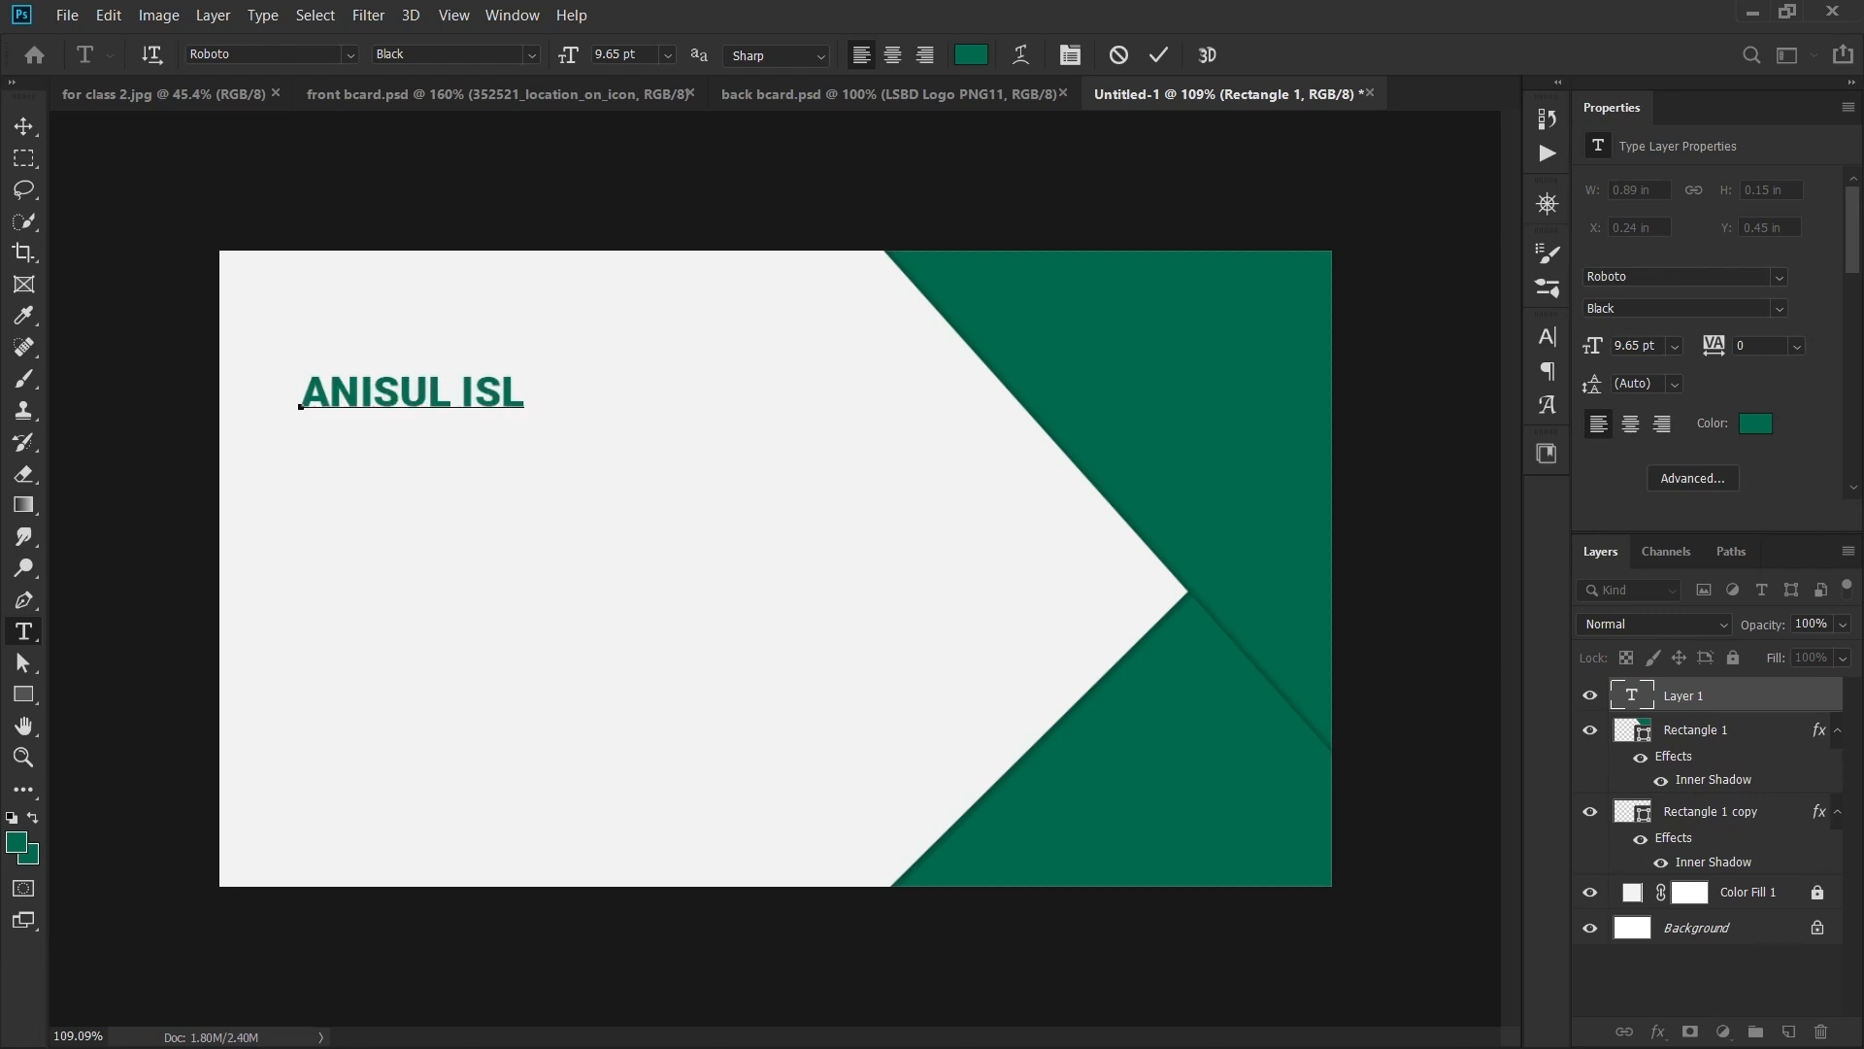
pyautogui.hotkey('ctrl', 'Return')
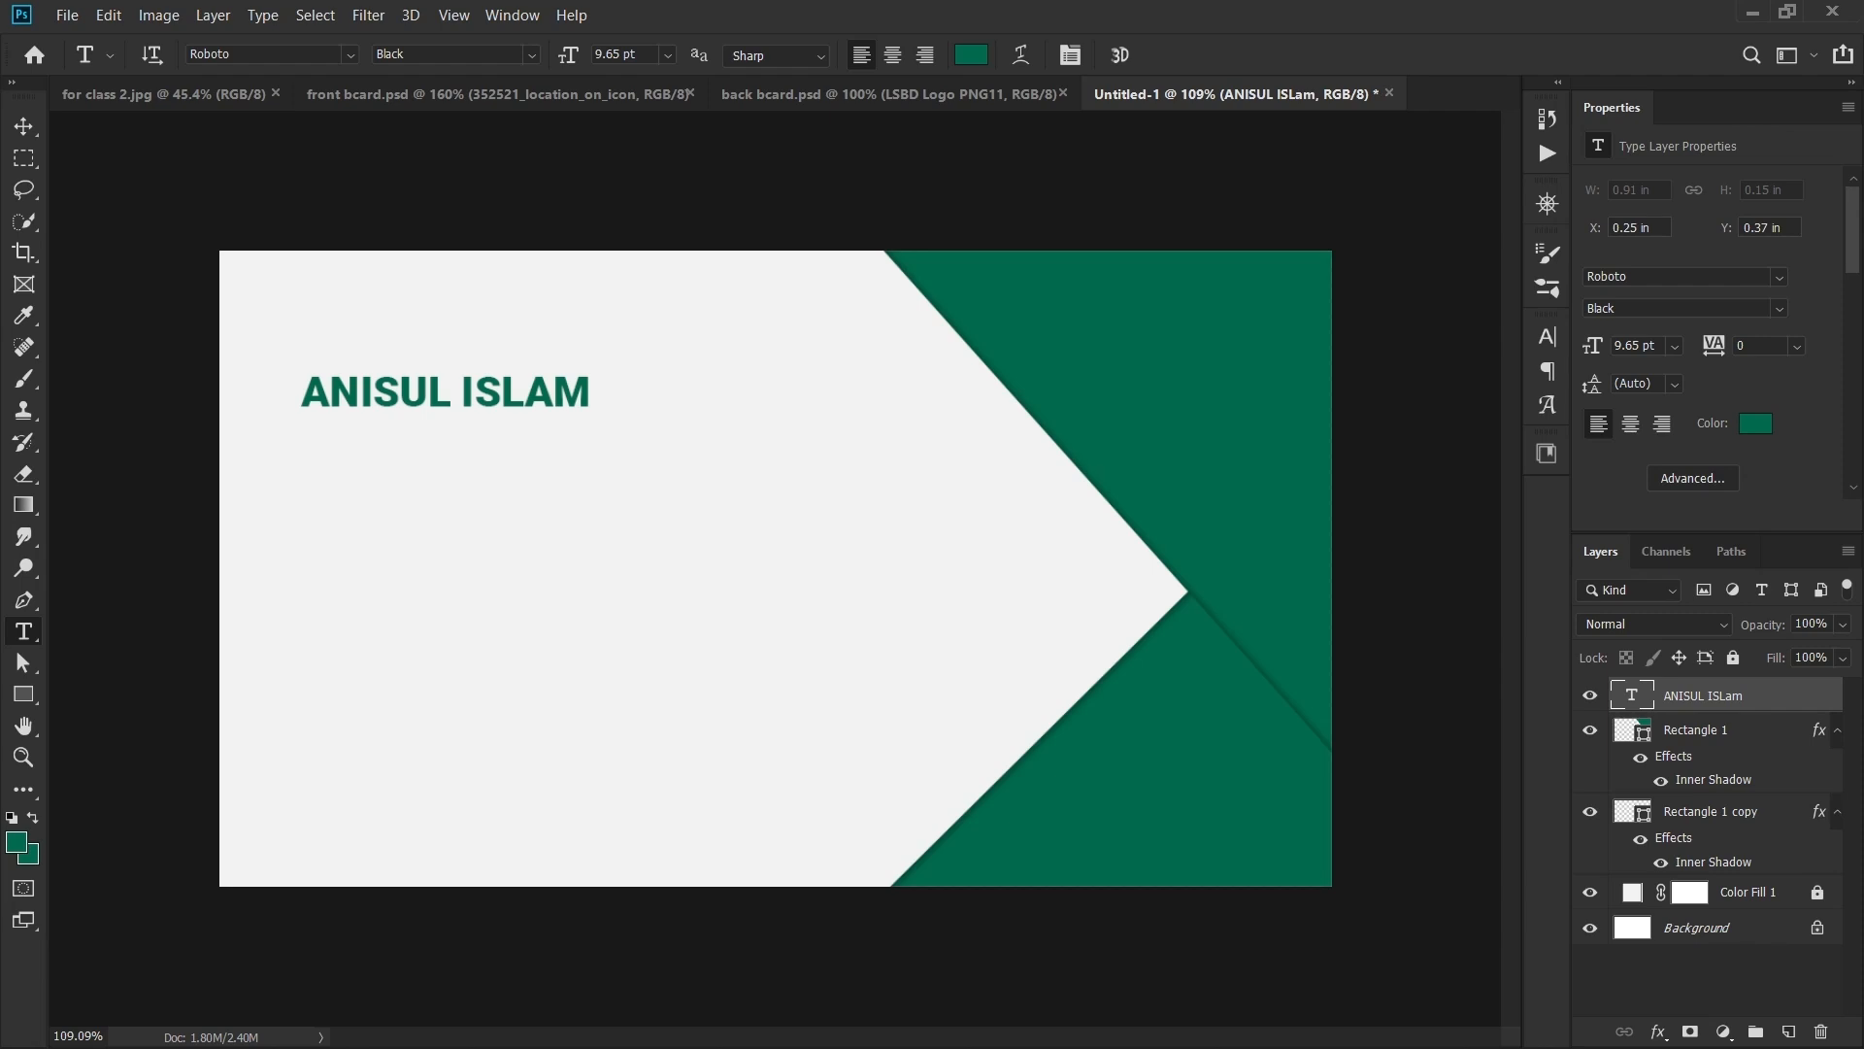
# - Enlarge the name text and set its font size to 15 pt
pyautogui.press('v')
pyautogui.hotkey('ctrl', 't')
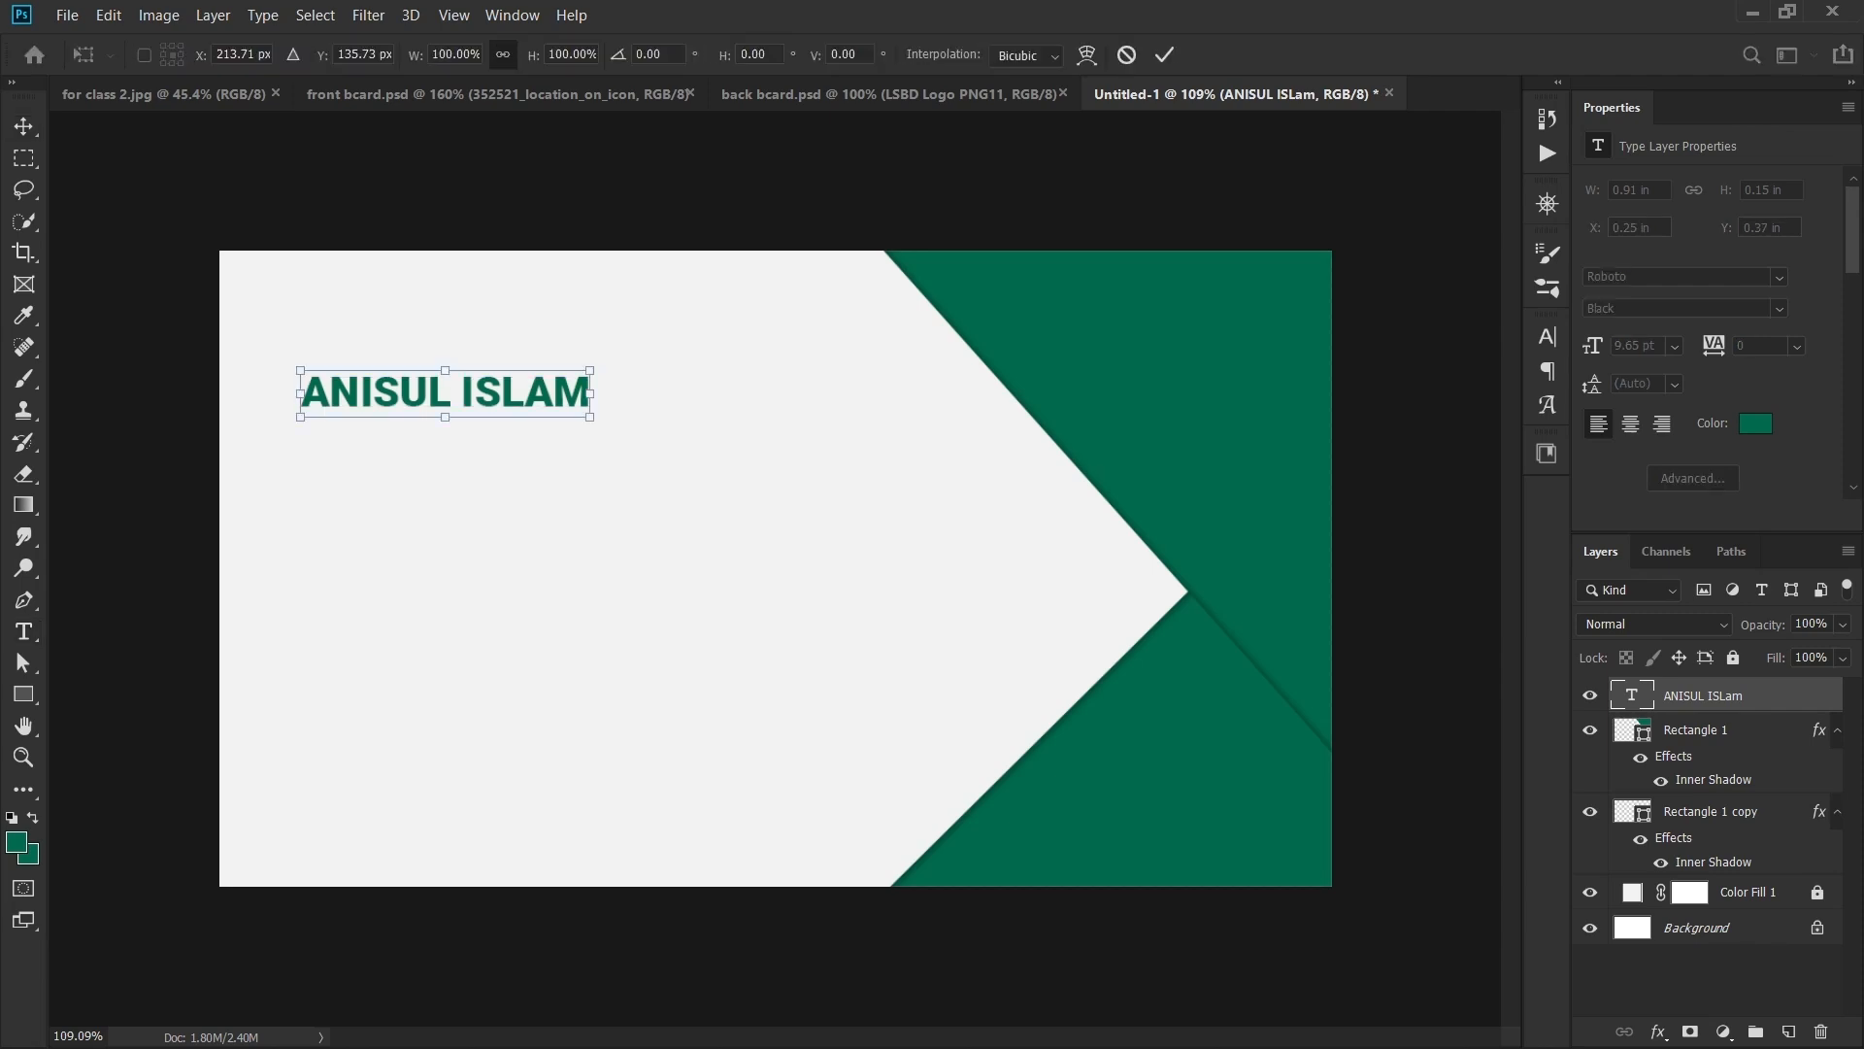
pyautogui.moveTo(589, 416); pyautogui.dragTo(709, 437)
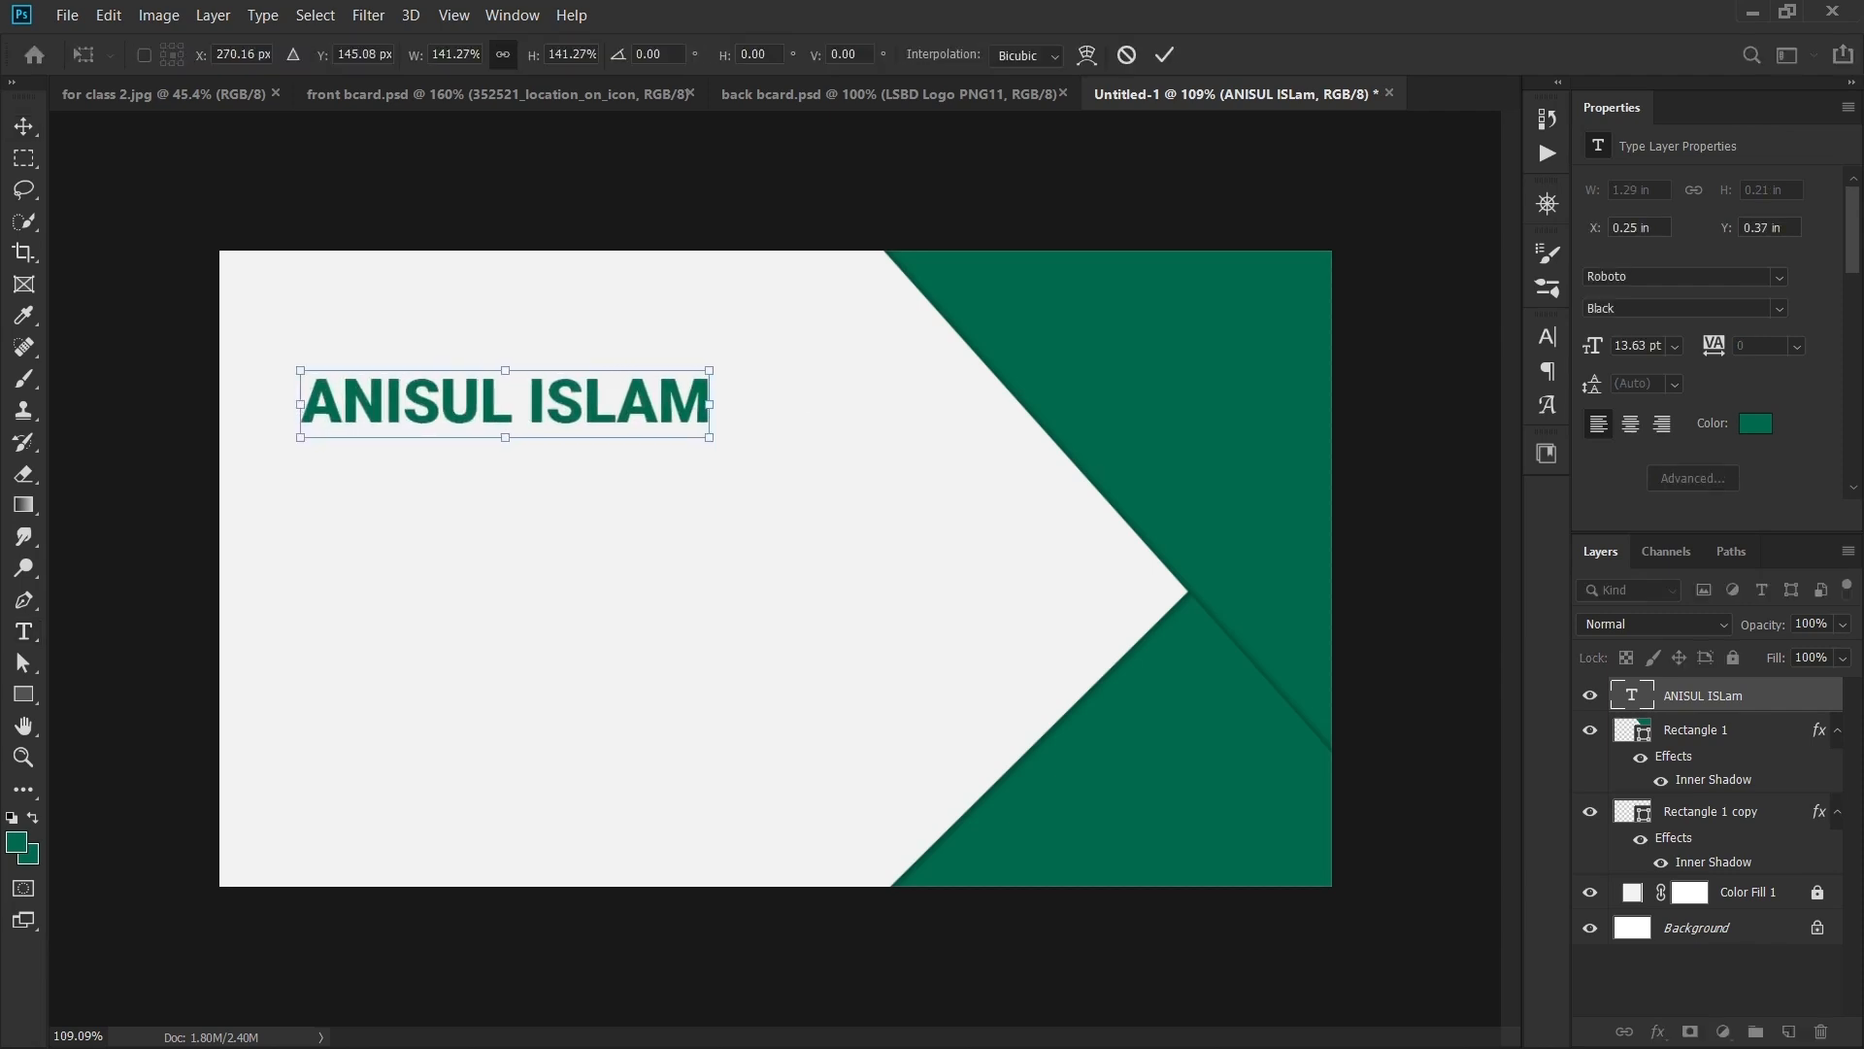
pyautogui.press('Return')
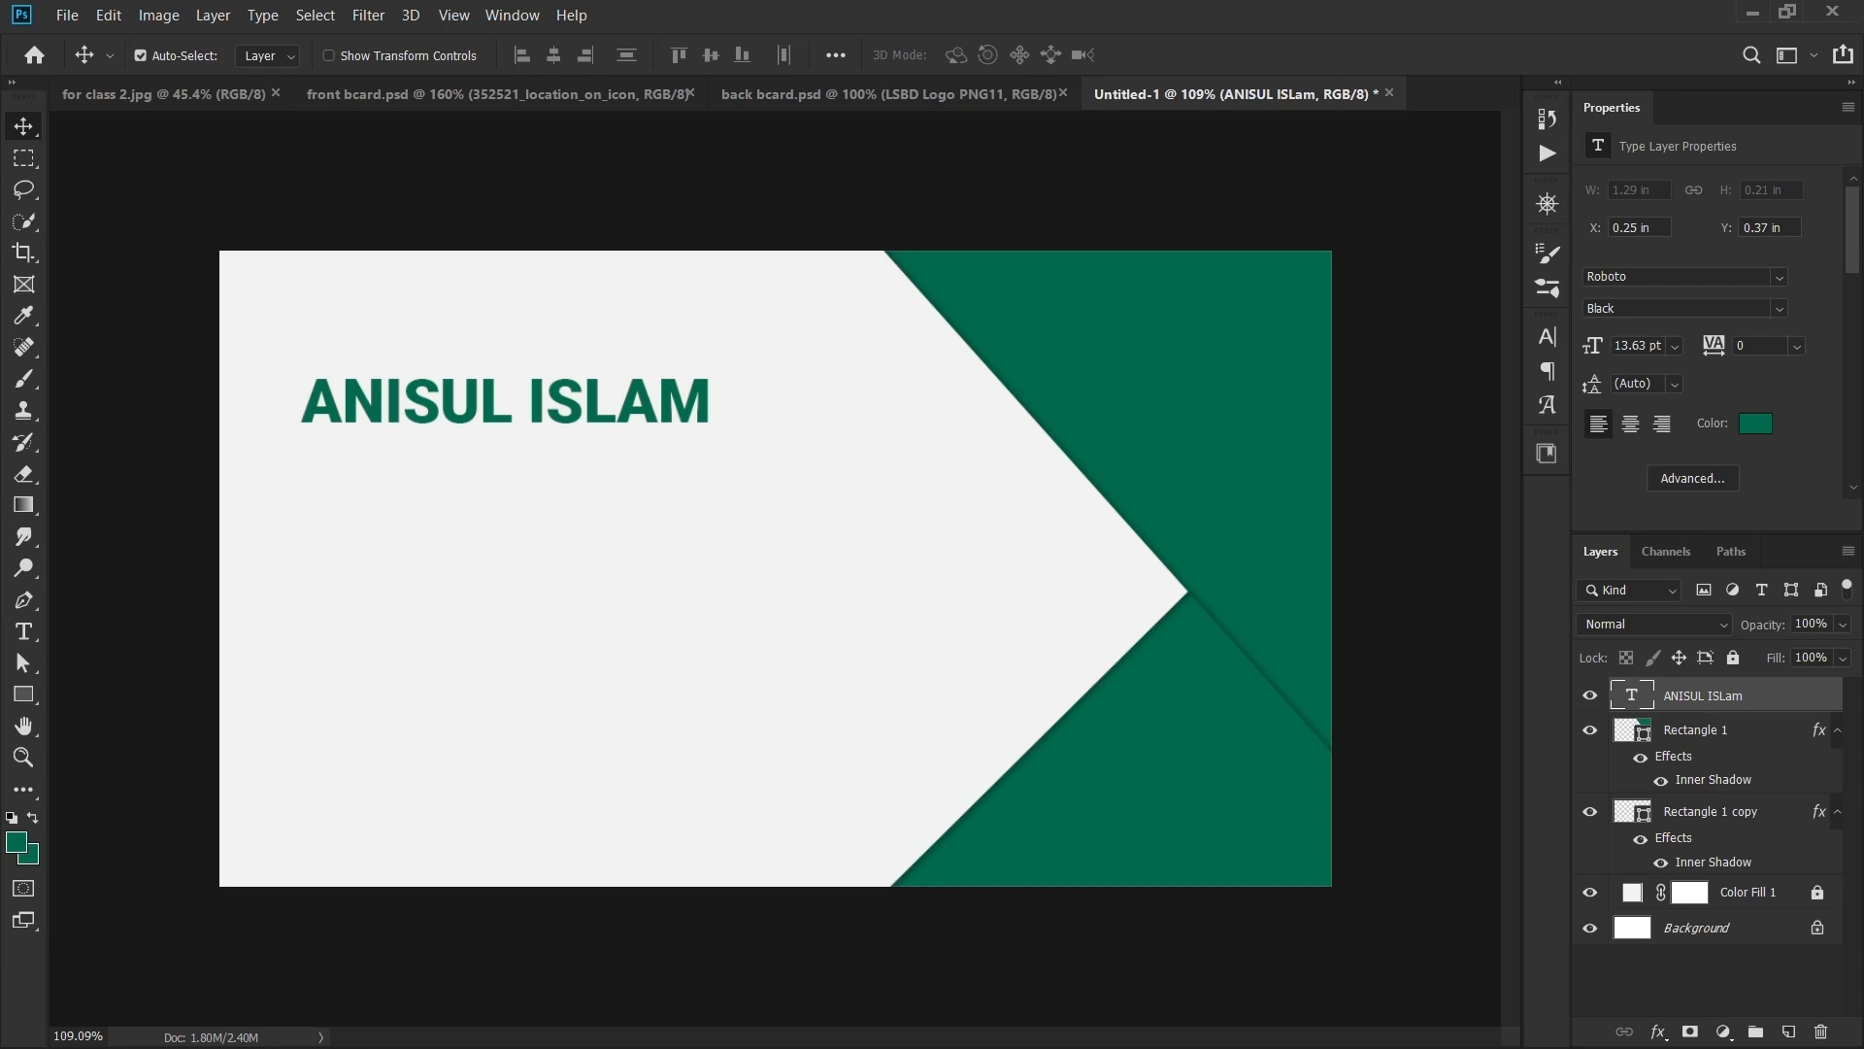
pyautogui.moveTo(1647, 345); pyautogui.dragTo(1549, 338)
pyautogui.write('15')
pyautogui.press('Return')
# - Move the name text into the card's top-left corner and fit the card on screen
pyautogui.scroll(5, 639, 401)
pyautogui.moveTo(640, 401); pyautogui.dragTo(840, 480)
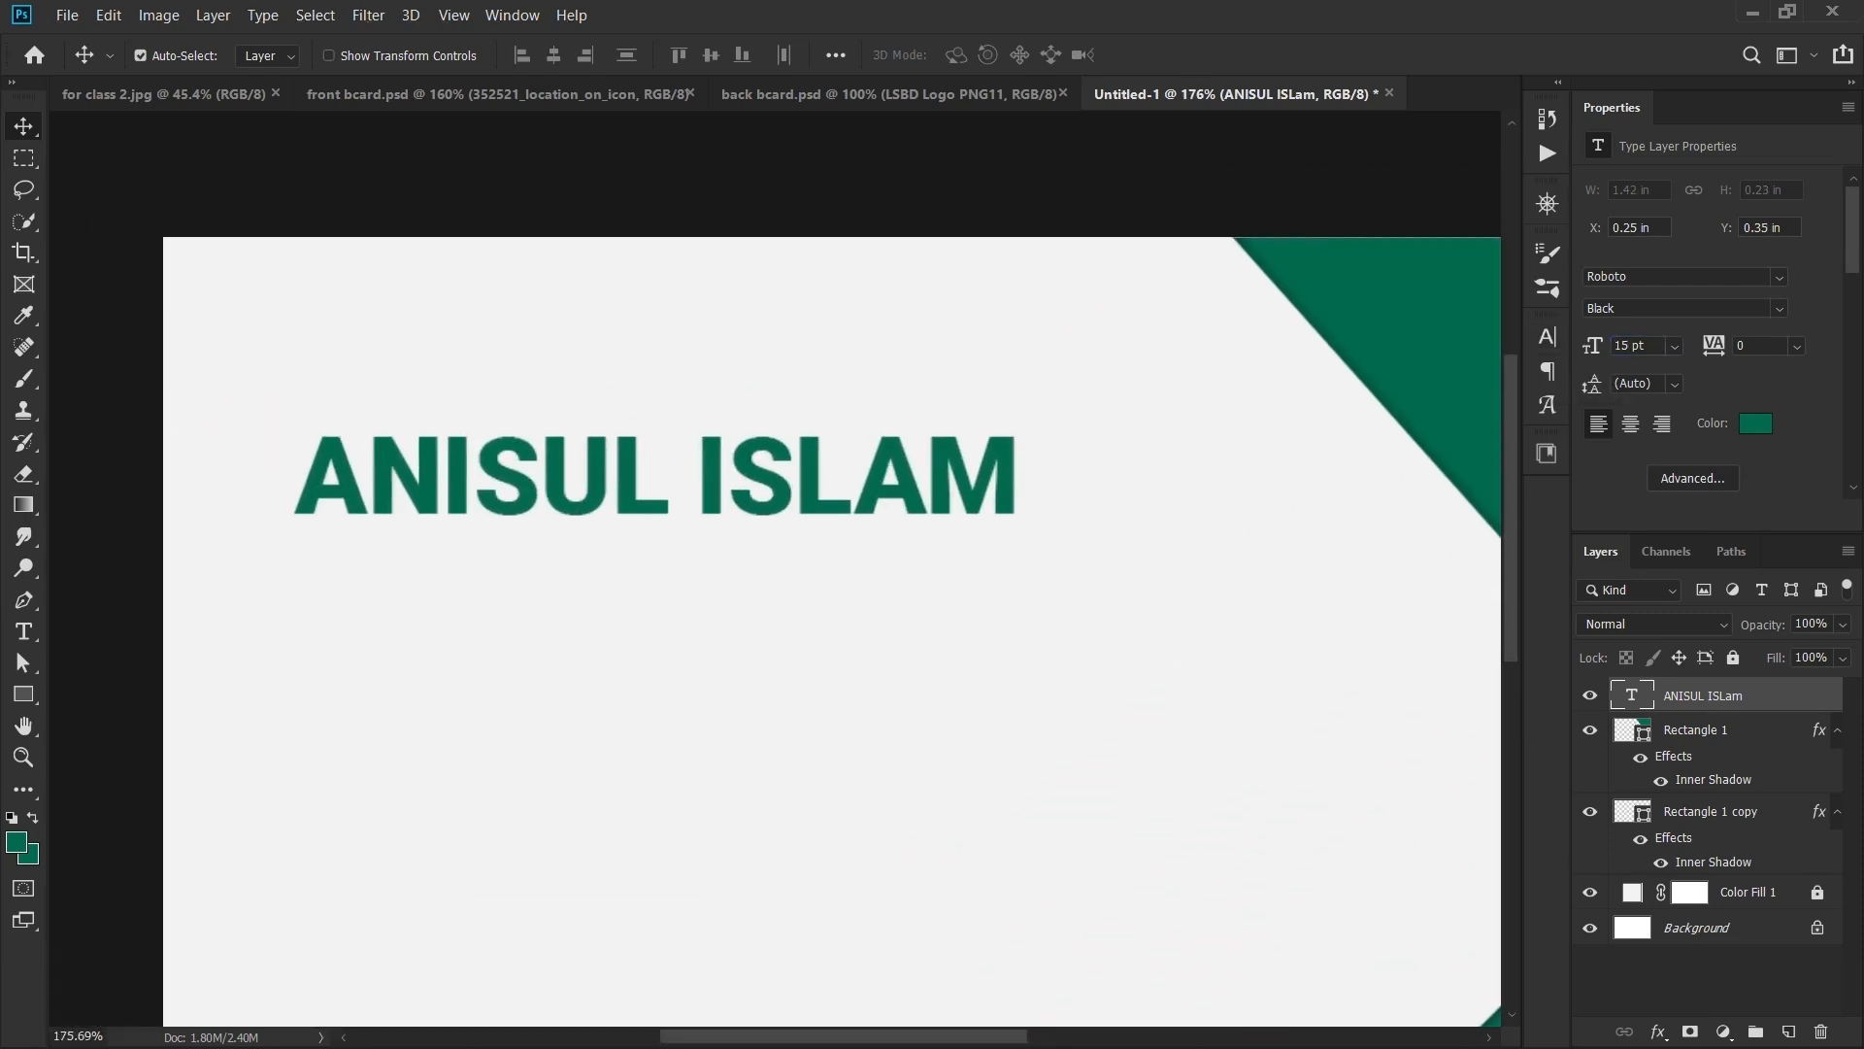
pyautogui.moveTo(522, 471); pyautogui.dragTo(391, 280)
pyautogui.hotkey('ctrl', '0')
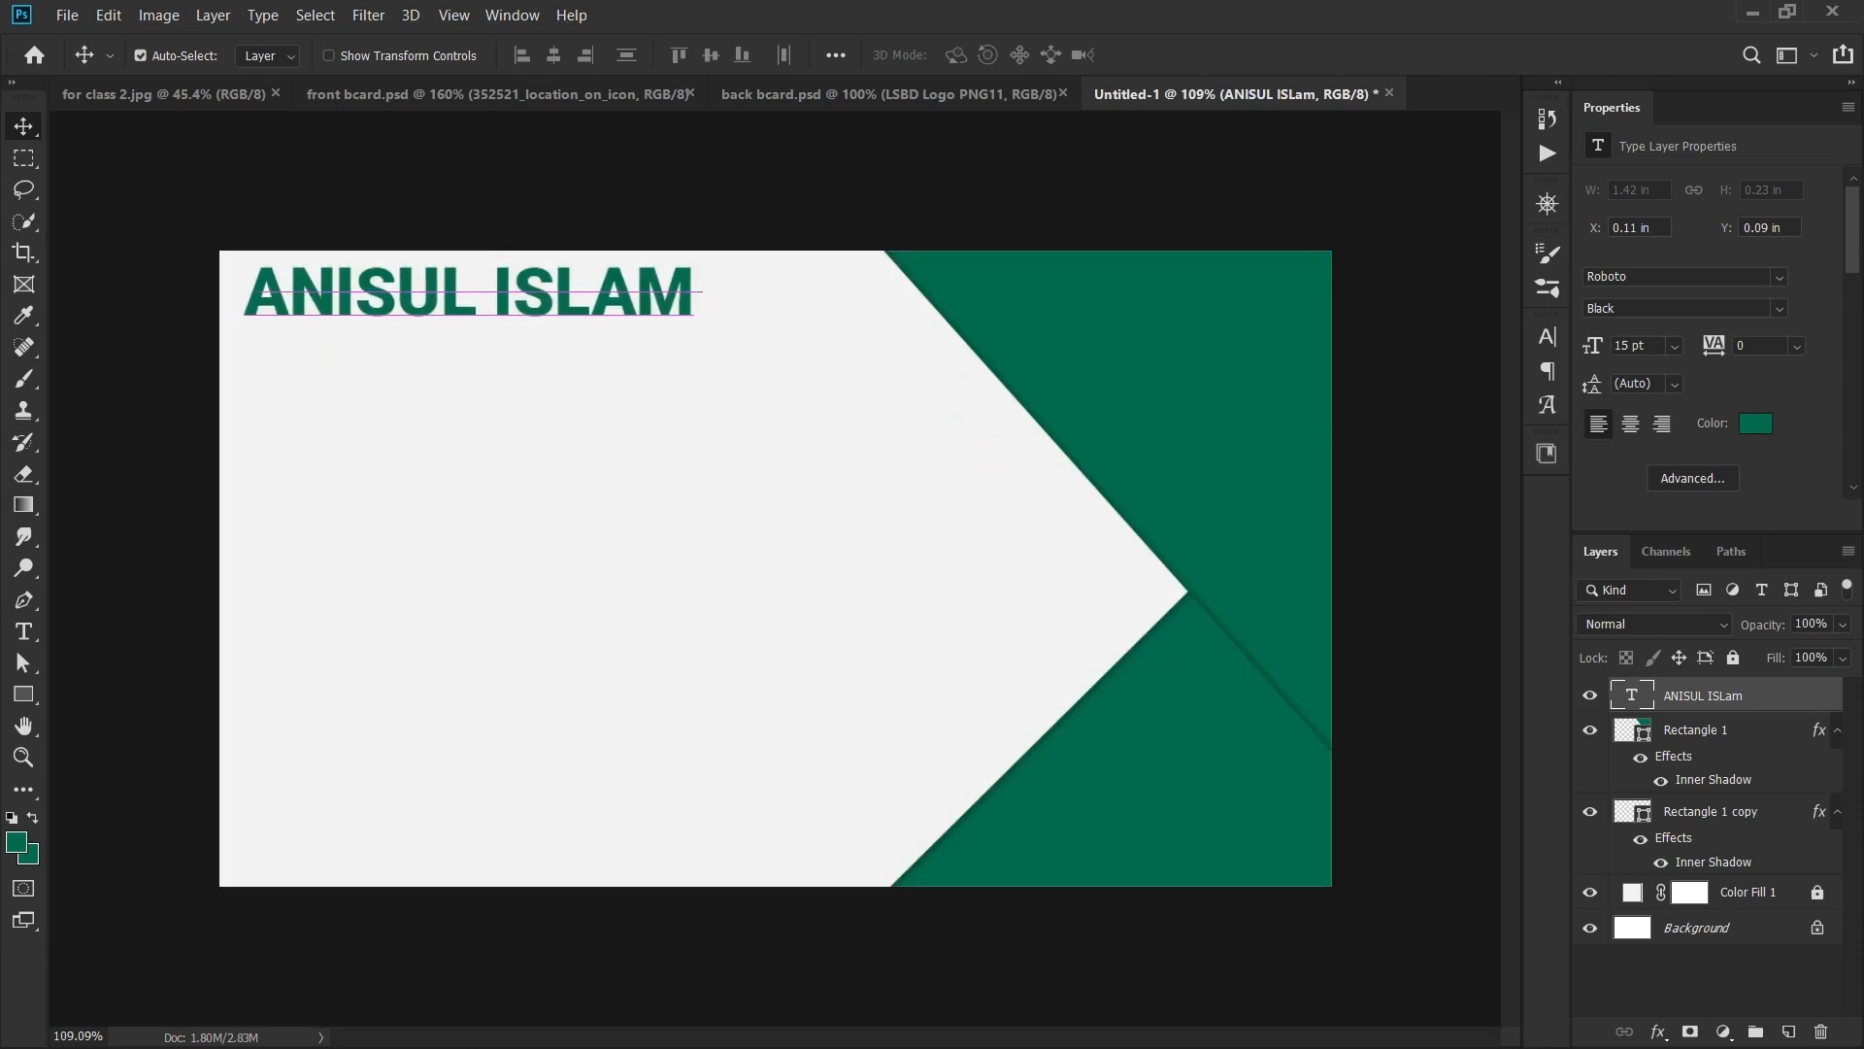
pyautogui.scroll(-1, 390, 281)
pyautogui.scroll(2, 390, 282)
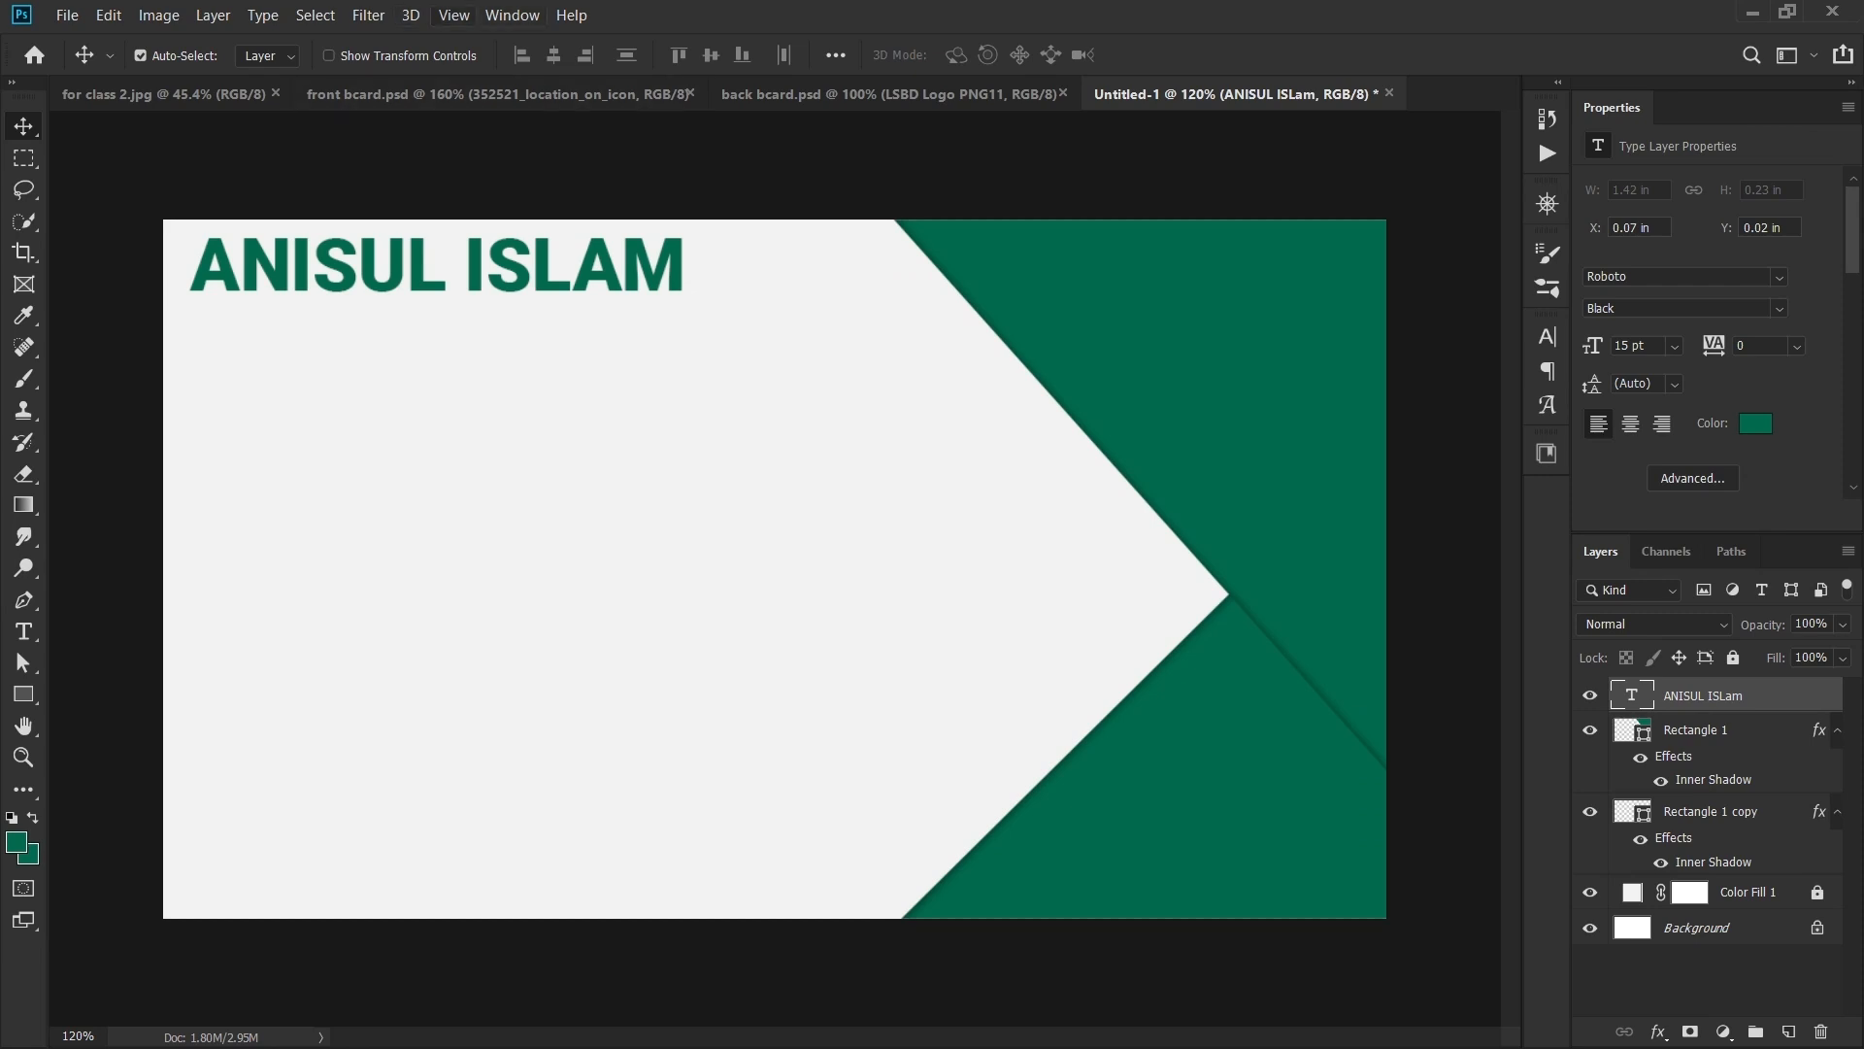
pyautogui.click(454, 15)
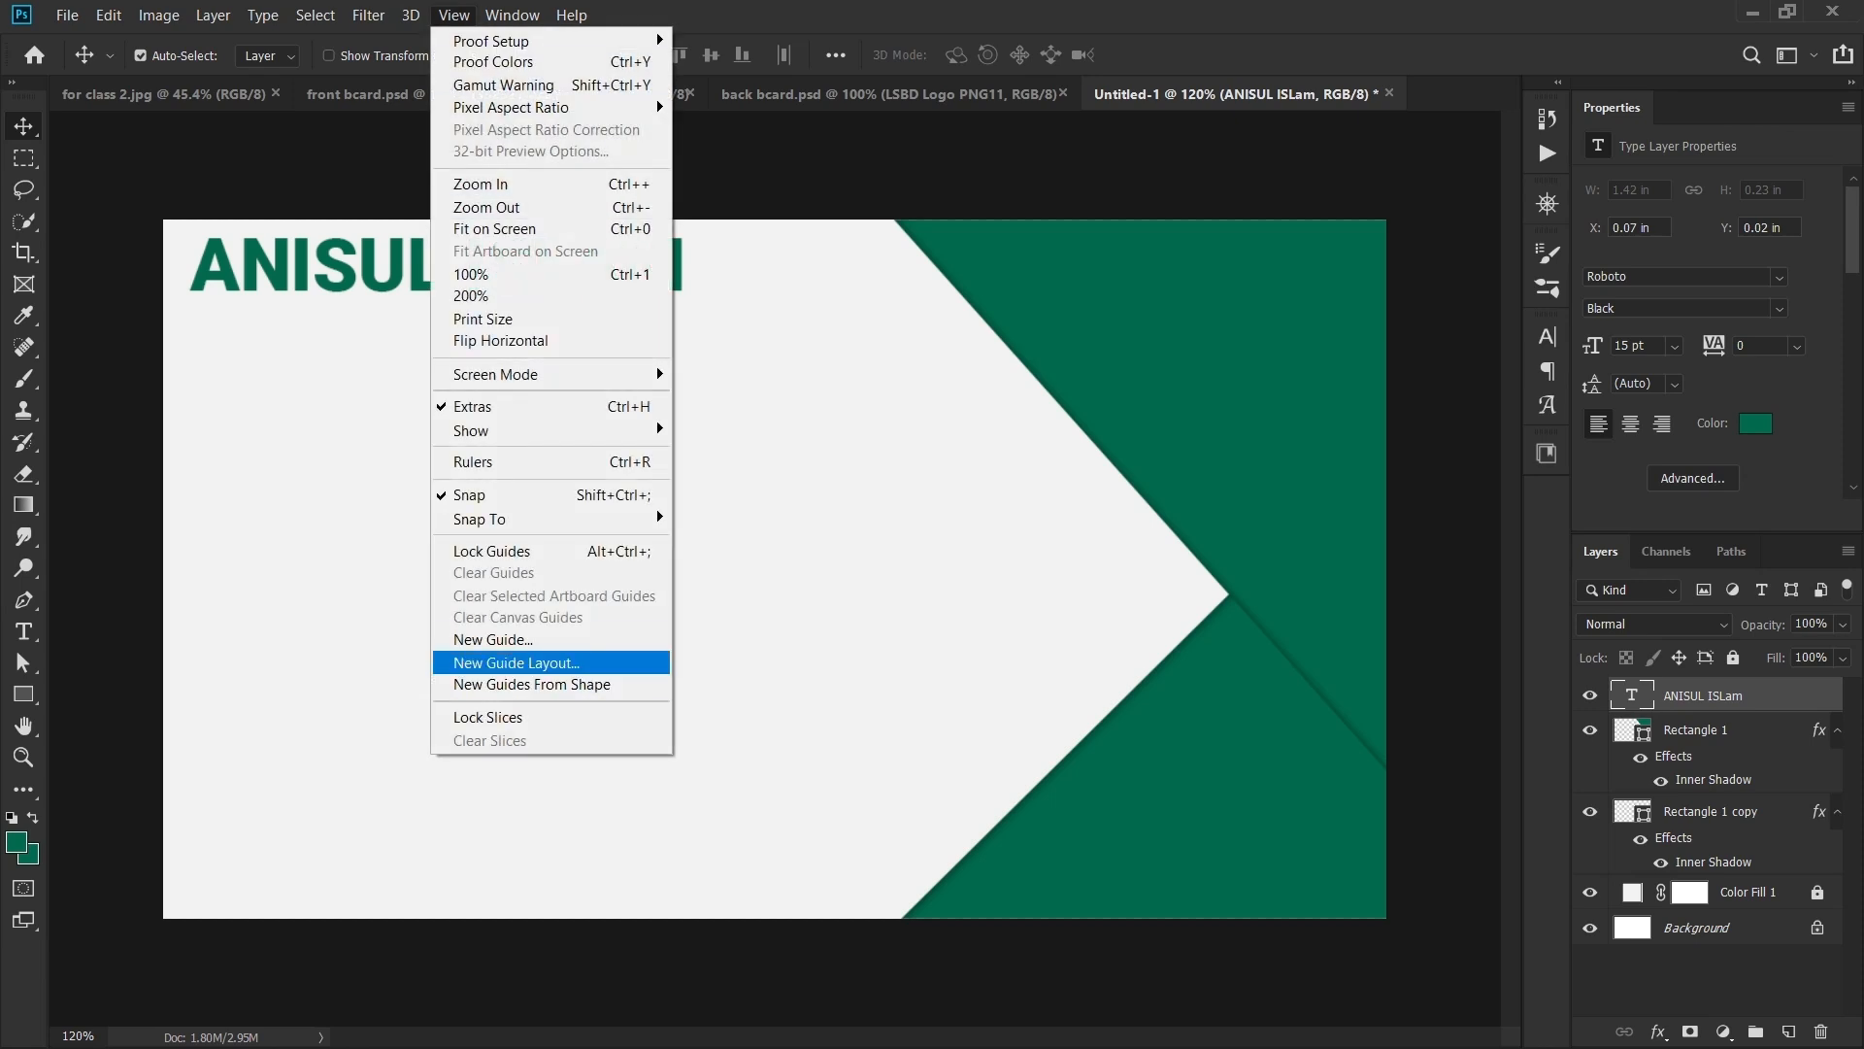
# - Create a margins-only guide layout at 0.1 in on all four sides and lock the guides
pyautogui.click(516, 662)
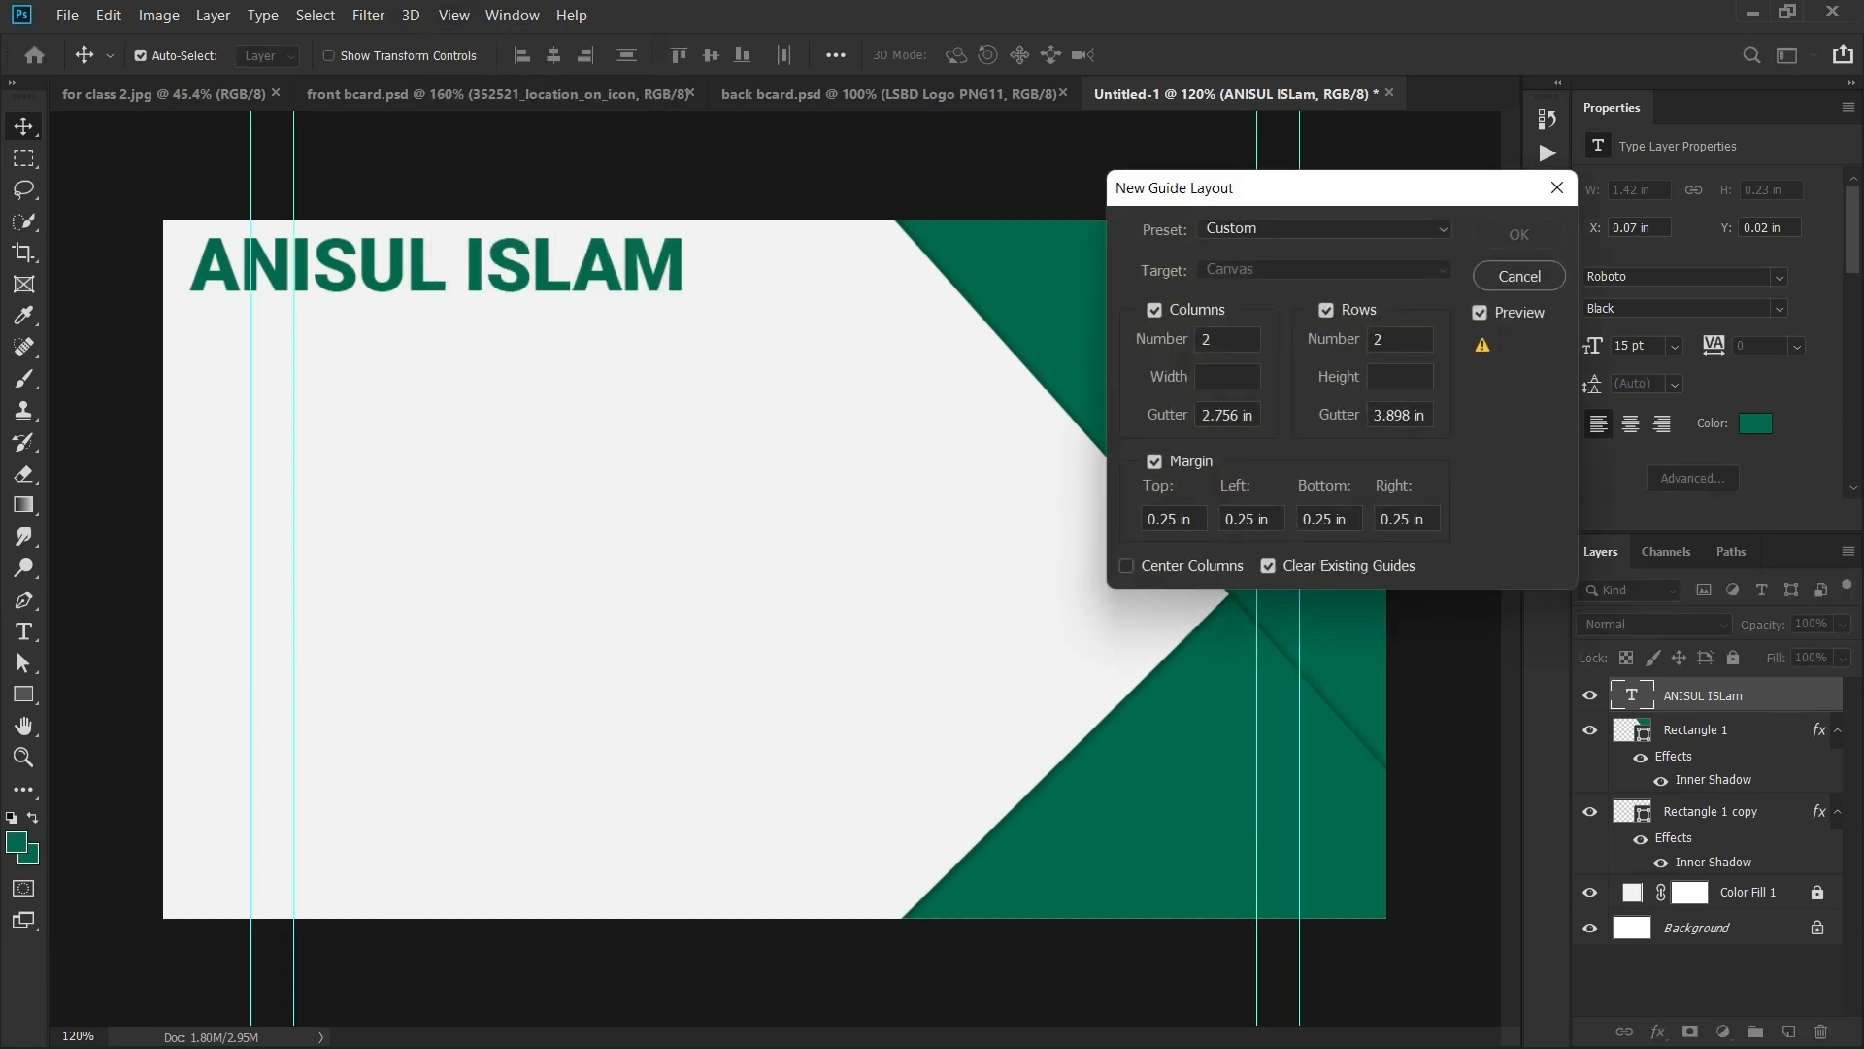
pyautogui.click(1154, 310)
pyautogui.click(1325, 309)
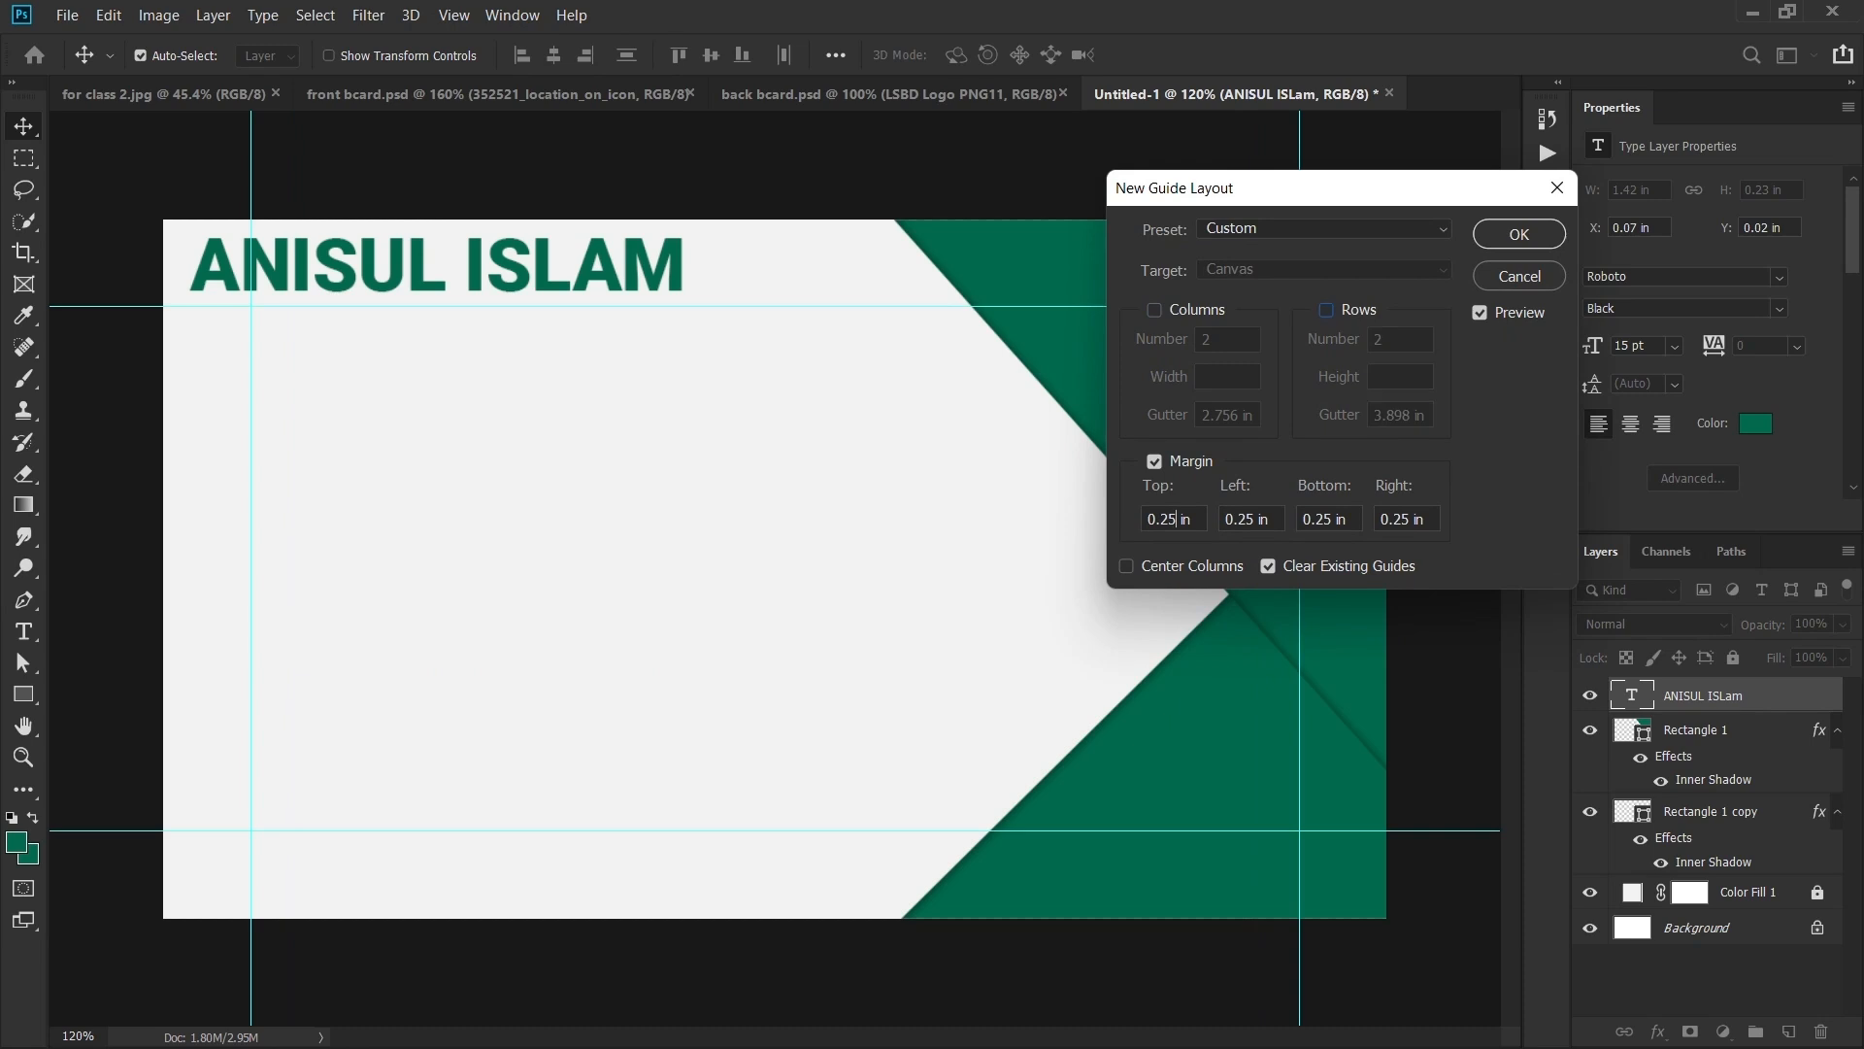
pyautogui.moveTo(1176, 519); pyautogui.dragTo(1148, 518)
pyautogui.write('01')
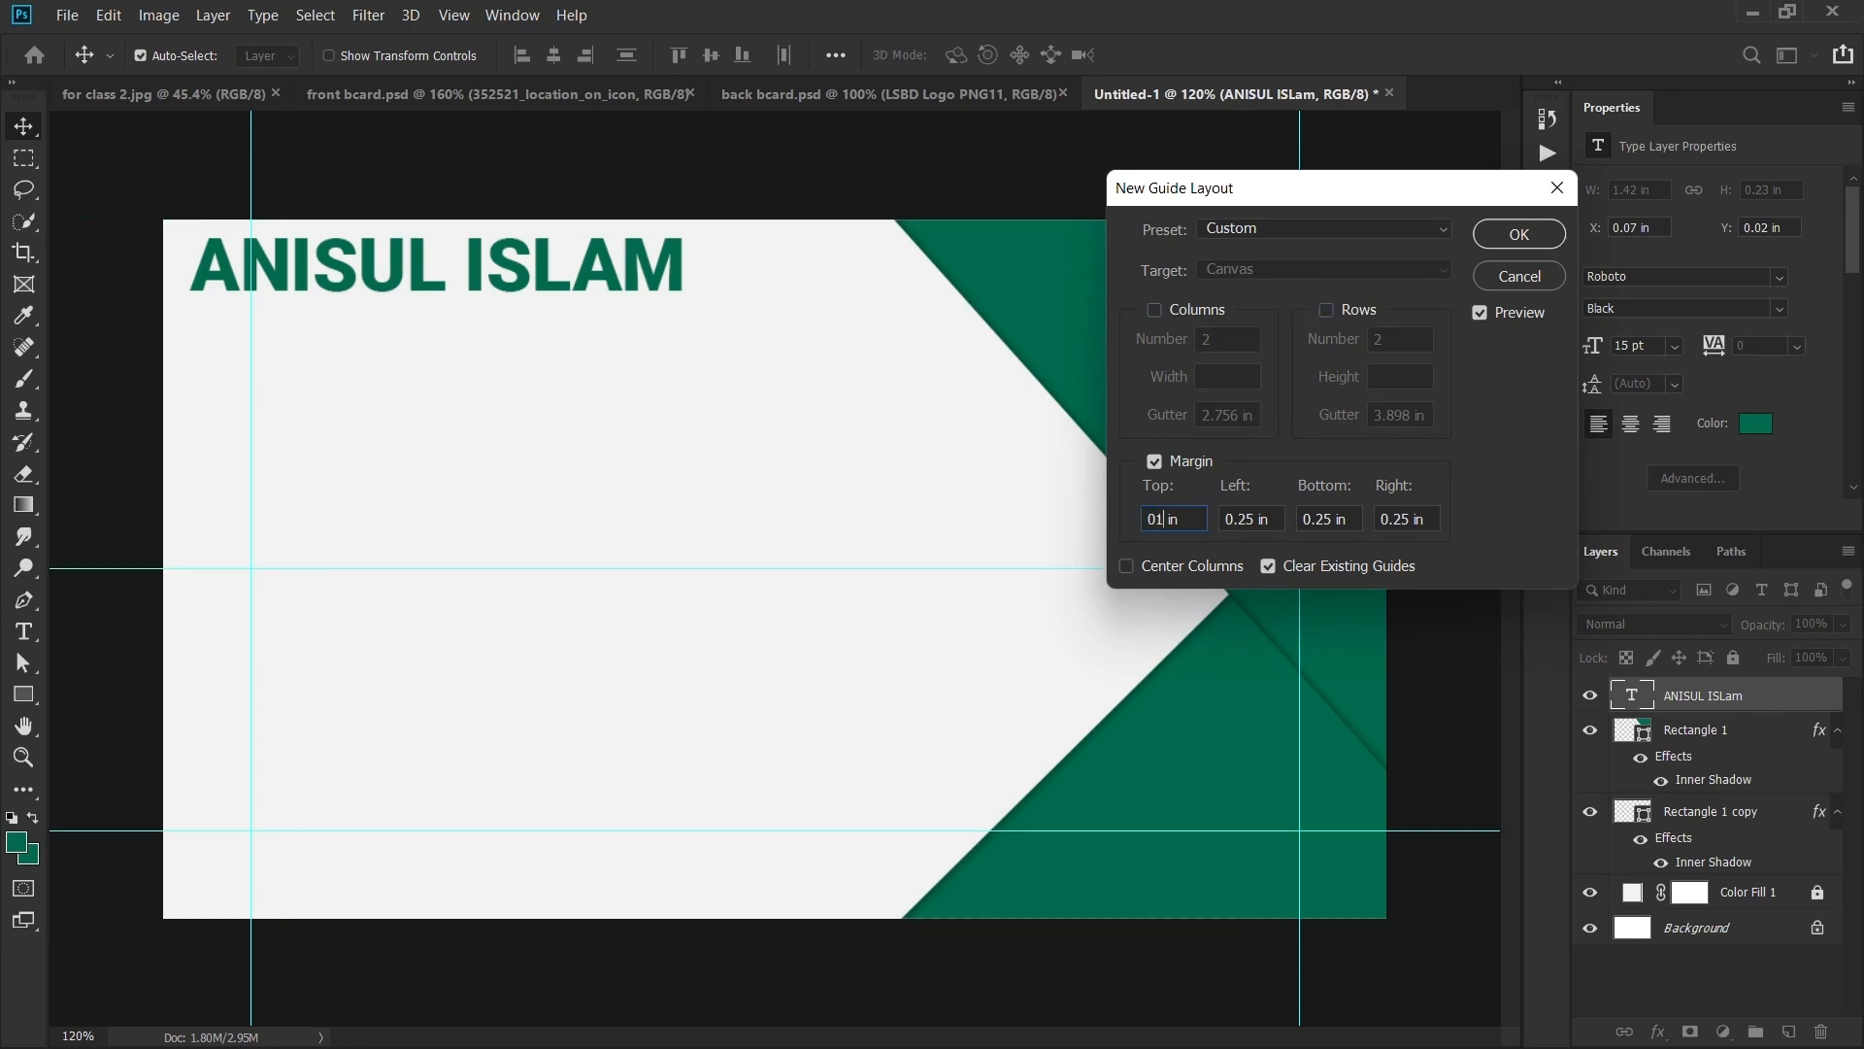
pyautogui.click(1155, 519)
pyautogui.write('.')
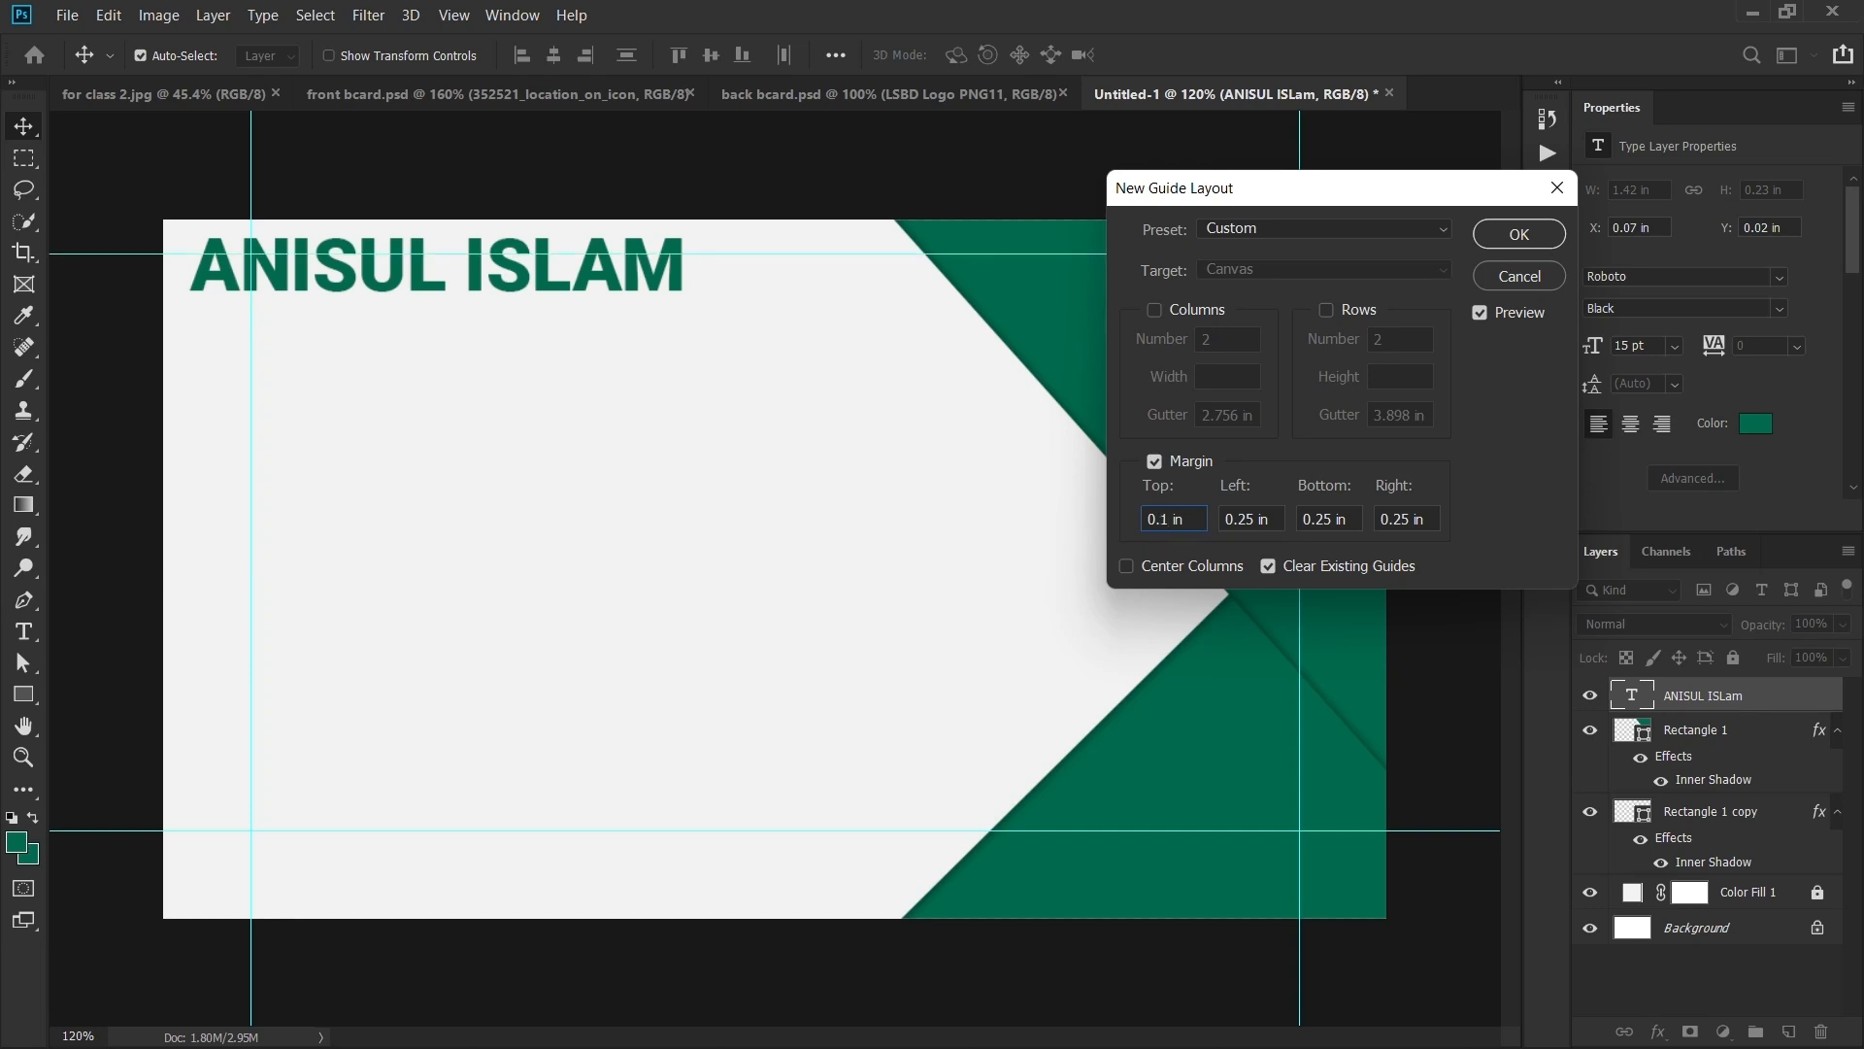
pyautogui.hotkey('ctrl', 'a')
pyautogui.press('Tab')
pyautogui.write('0.1')
pyautogui.press('Tab')
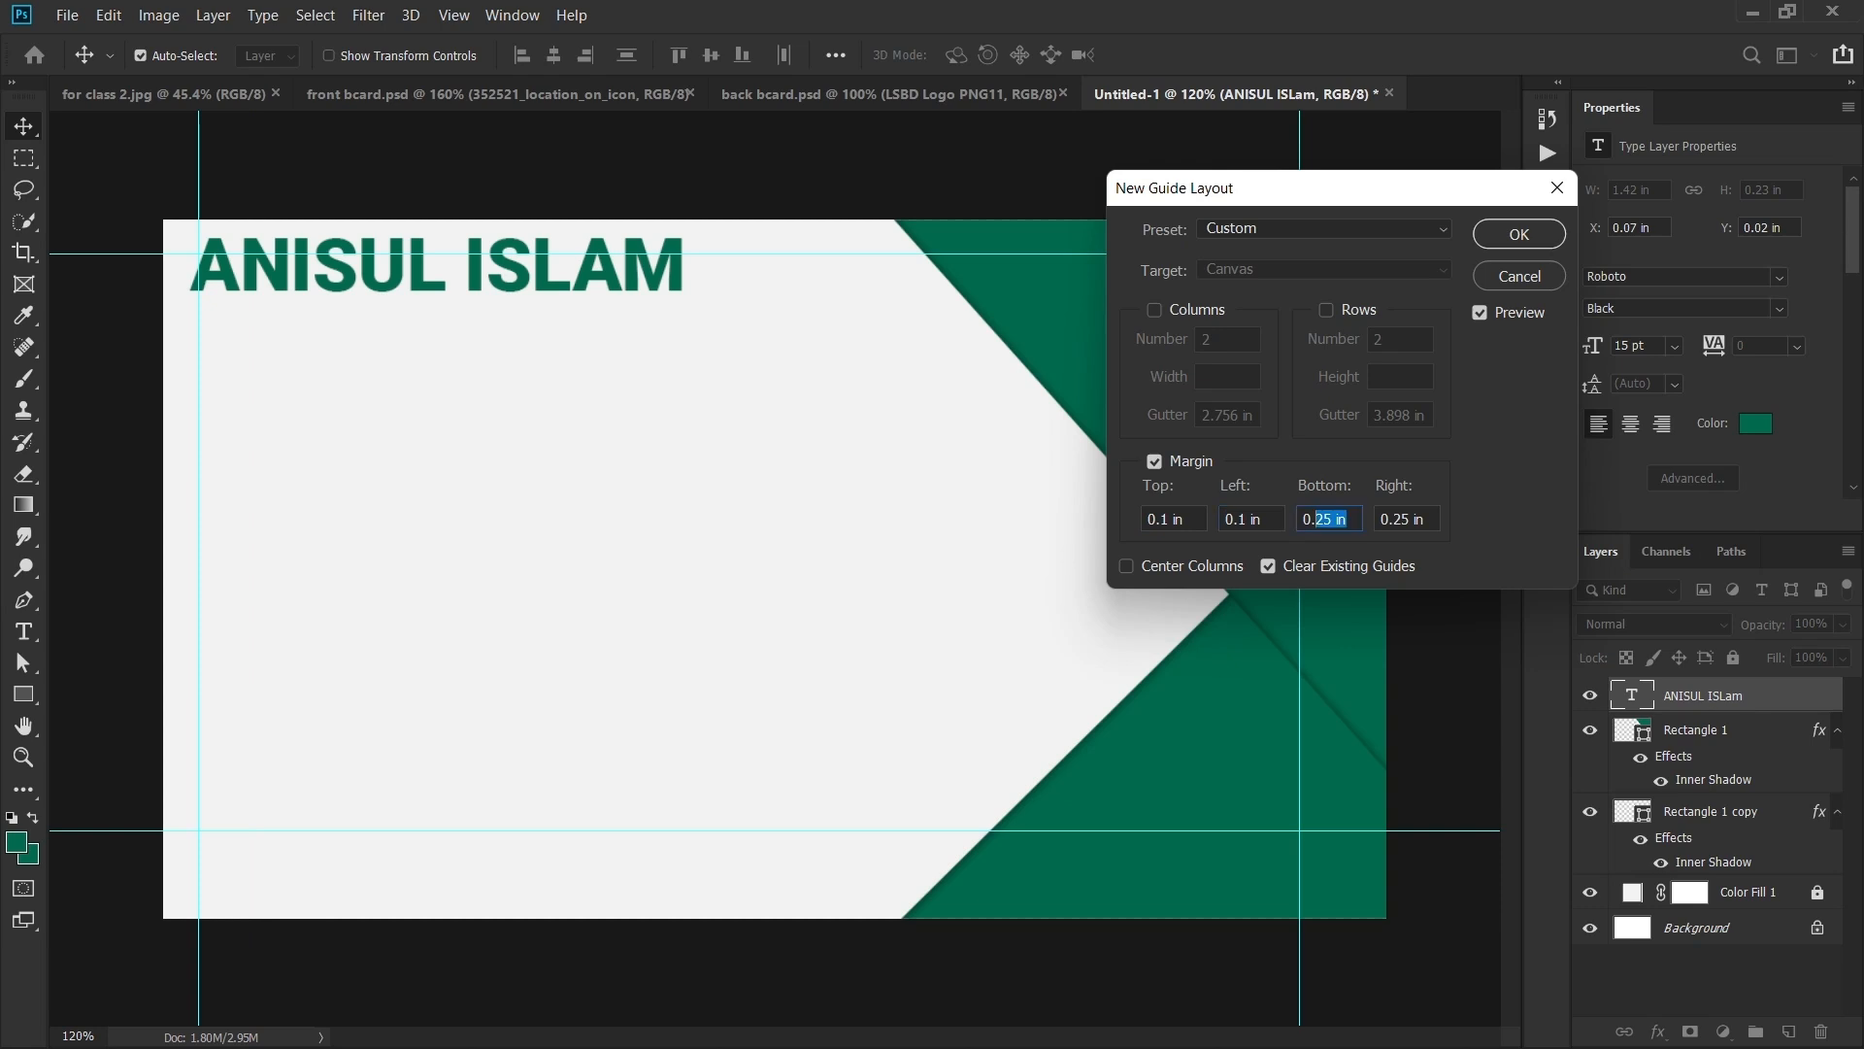
pyautogui.write('0.1')
pyautogui.press('Tab')
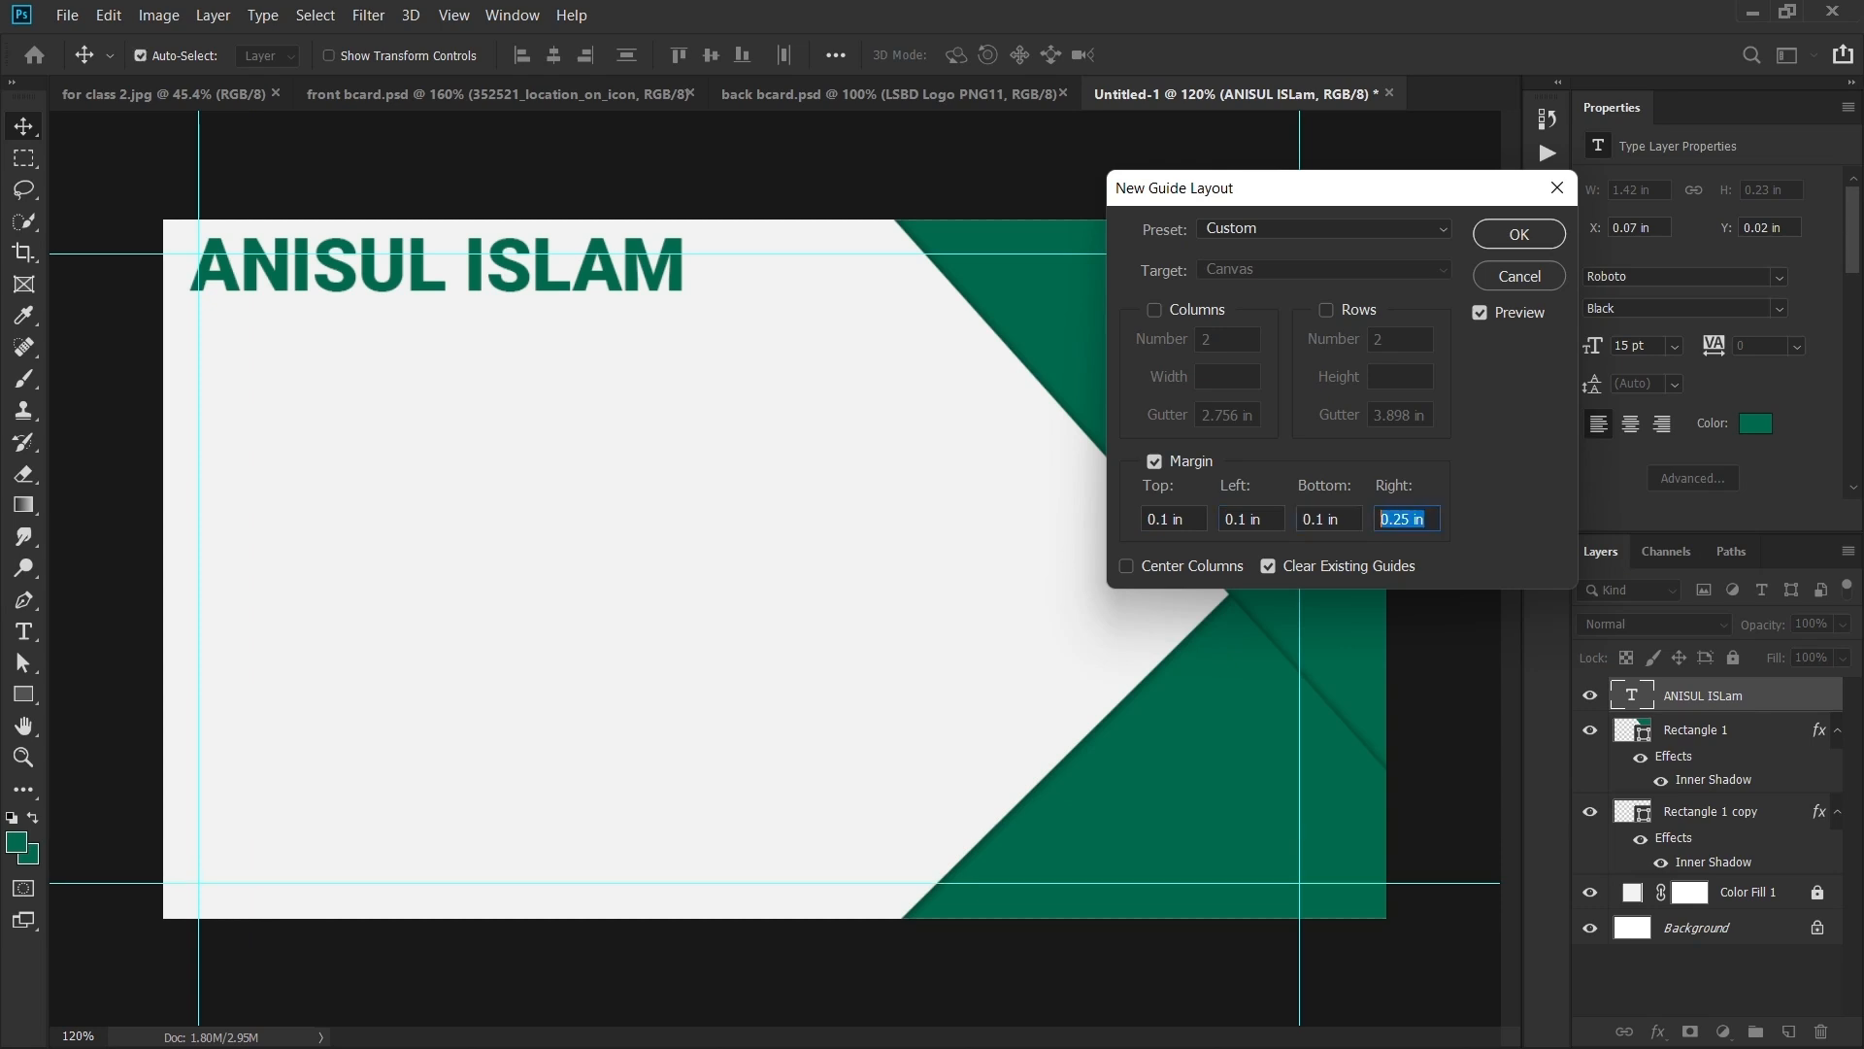
pyautogui.write('0.1')
pyautogui.press('Return')
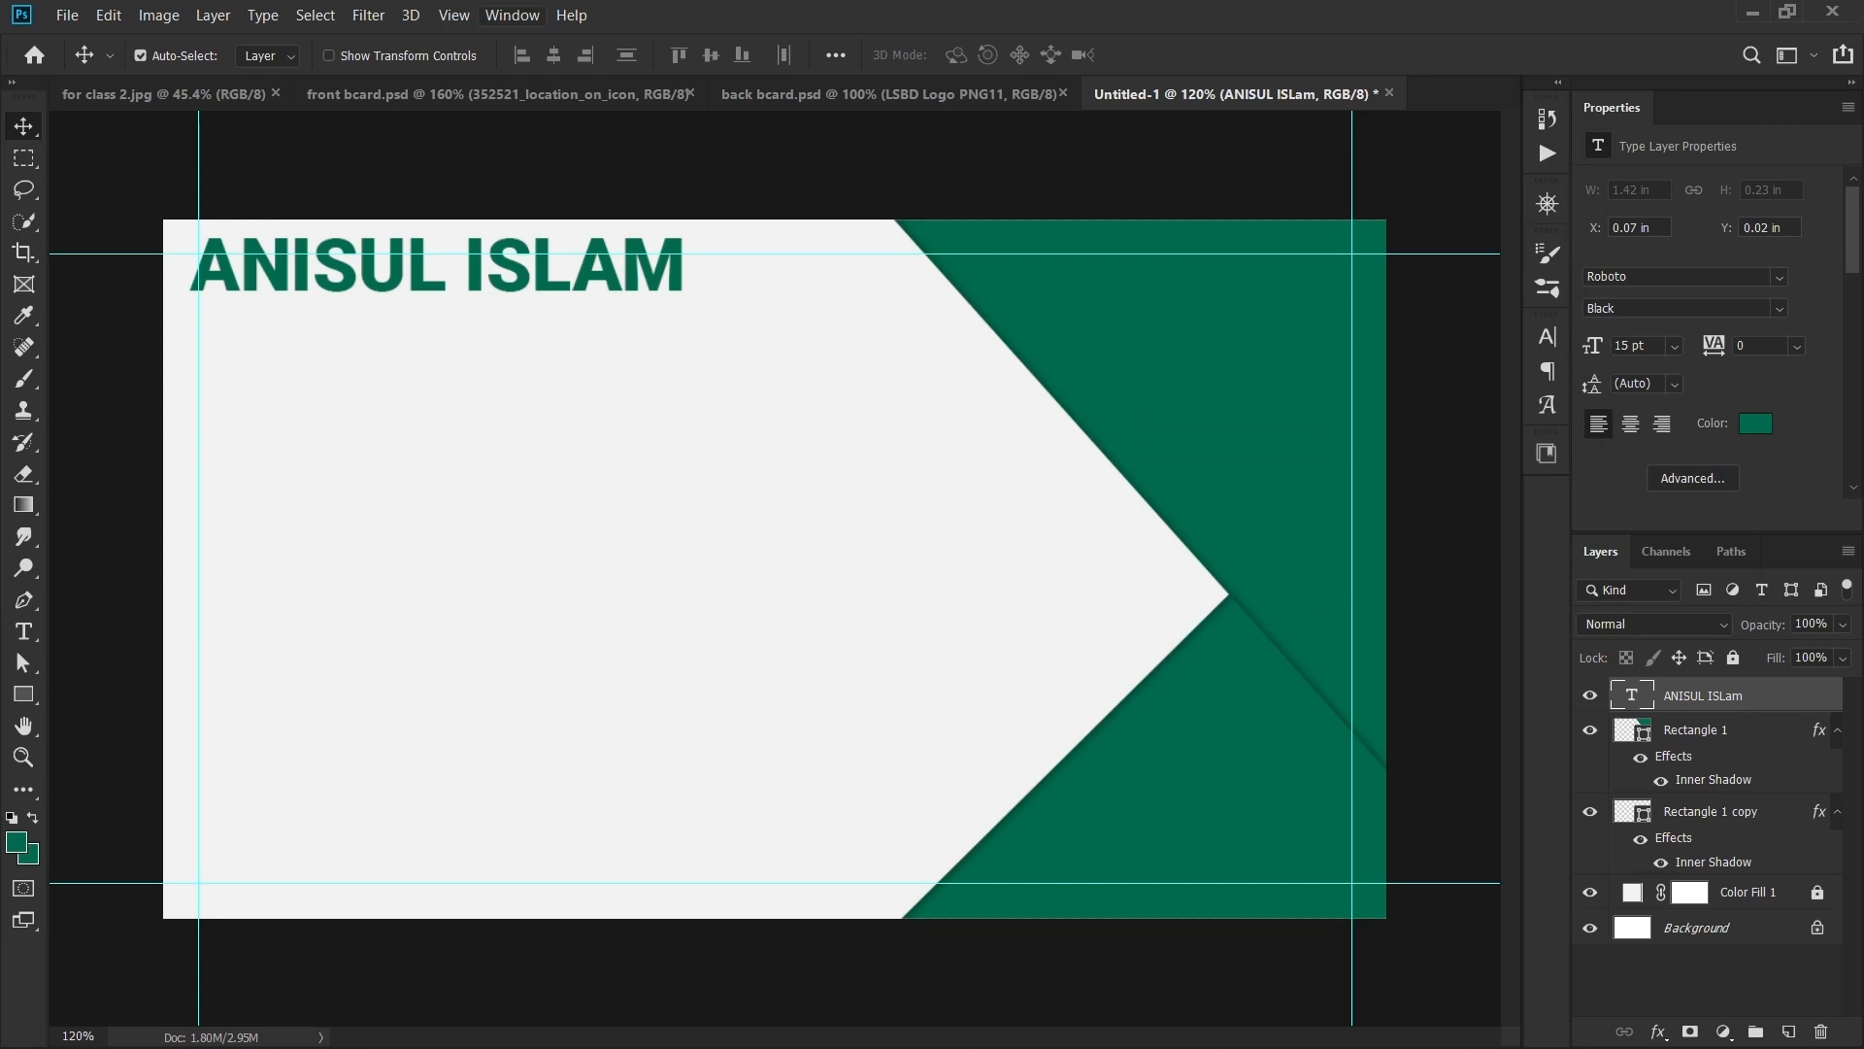
pyautogui.click(453, 16)
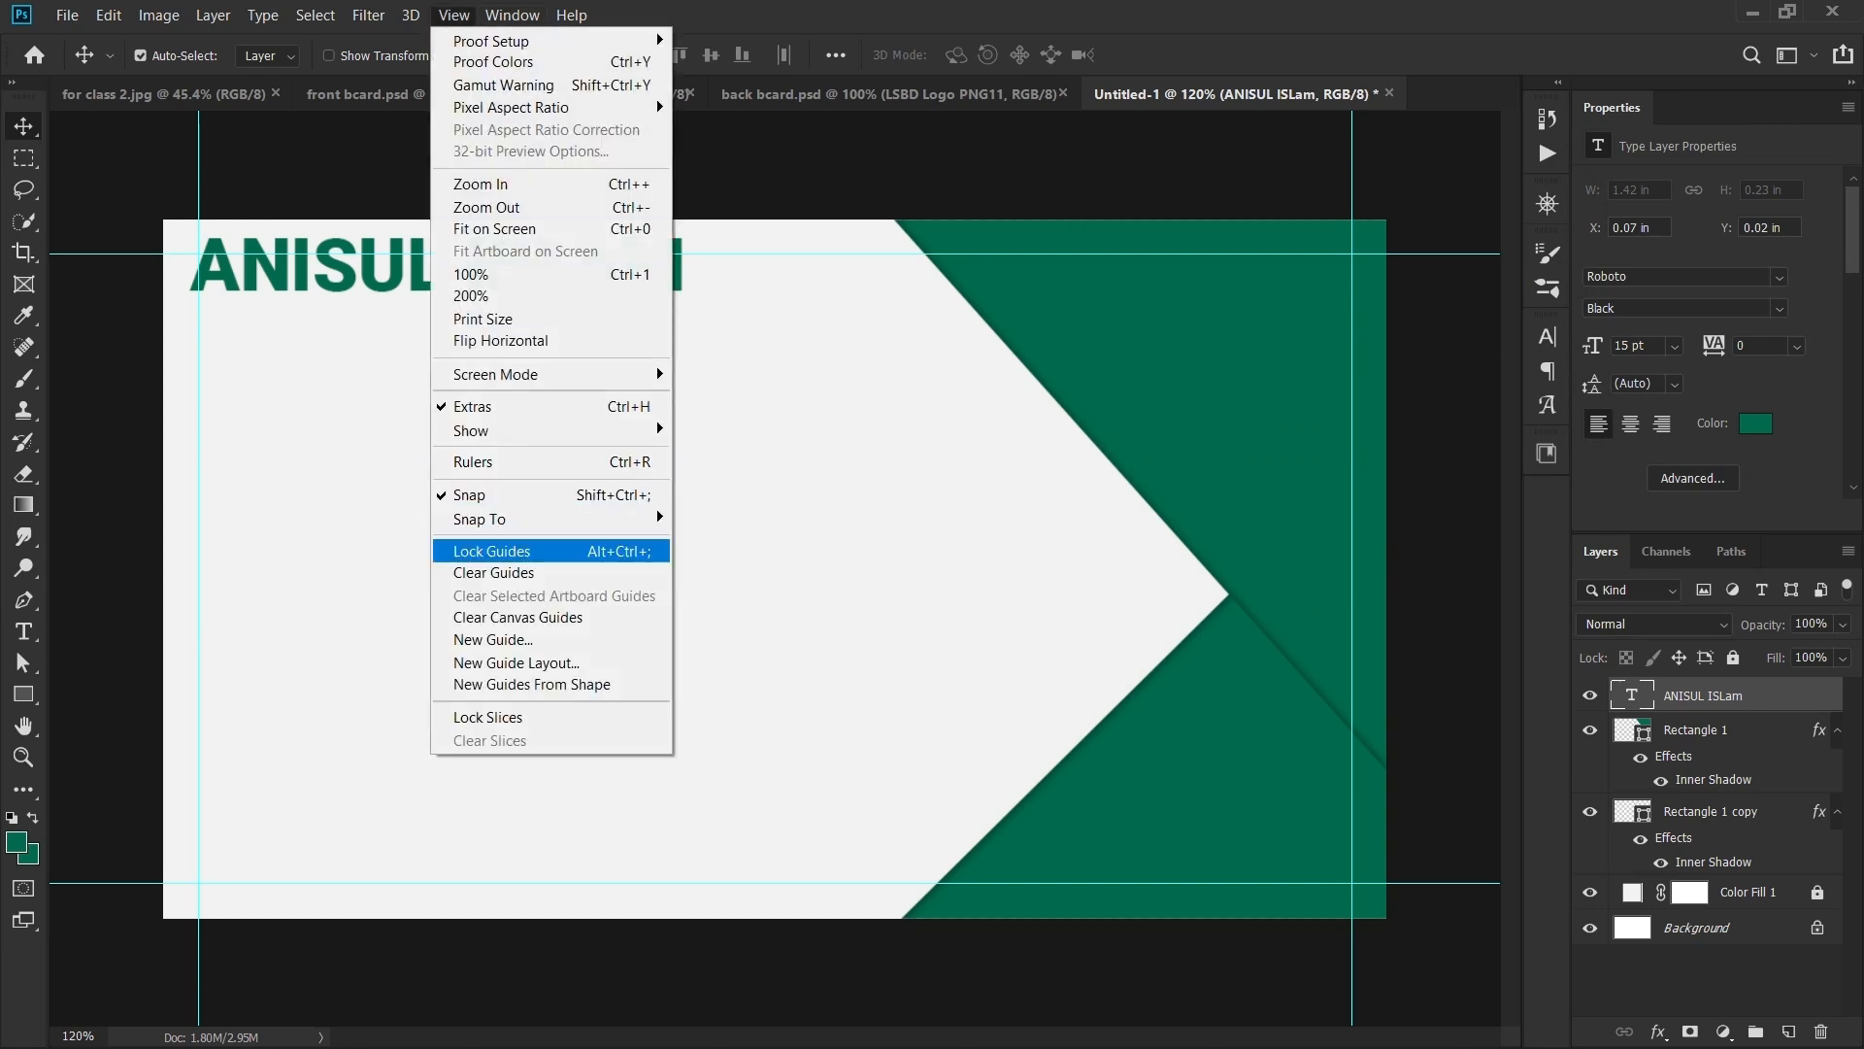
pyautogui.click(492, 550)
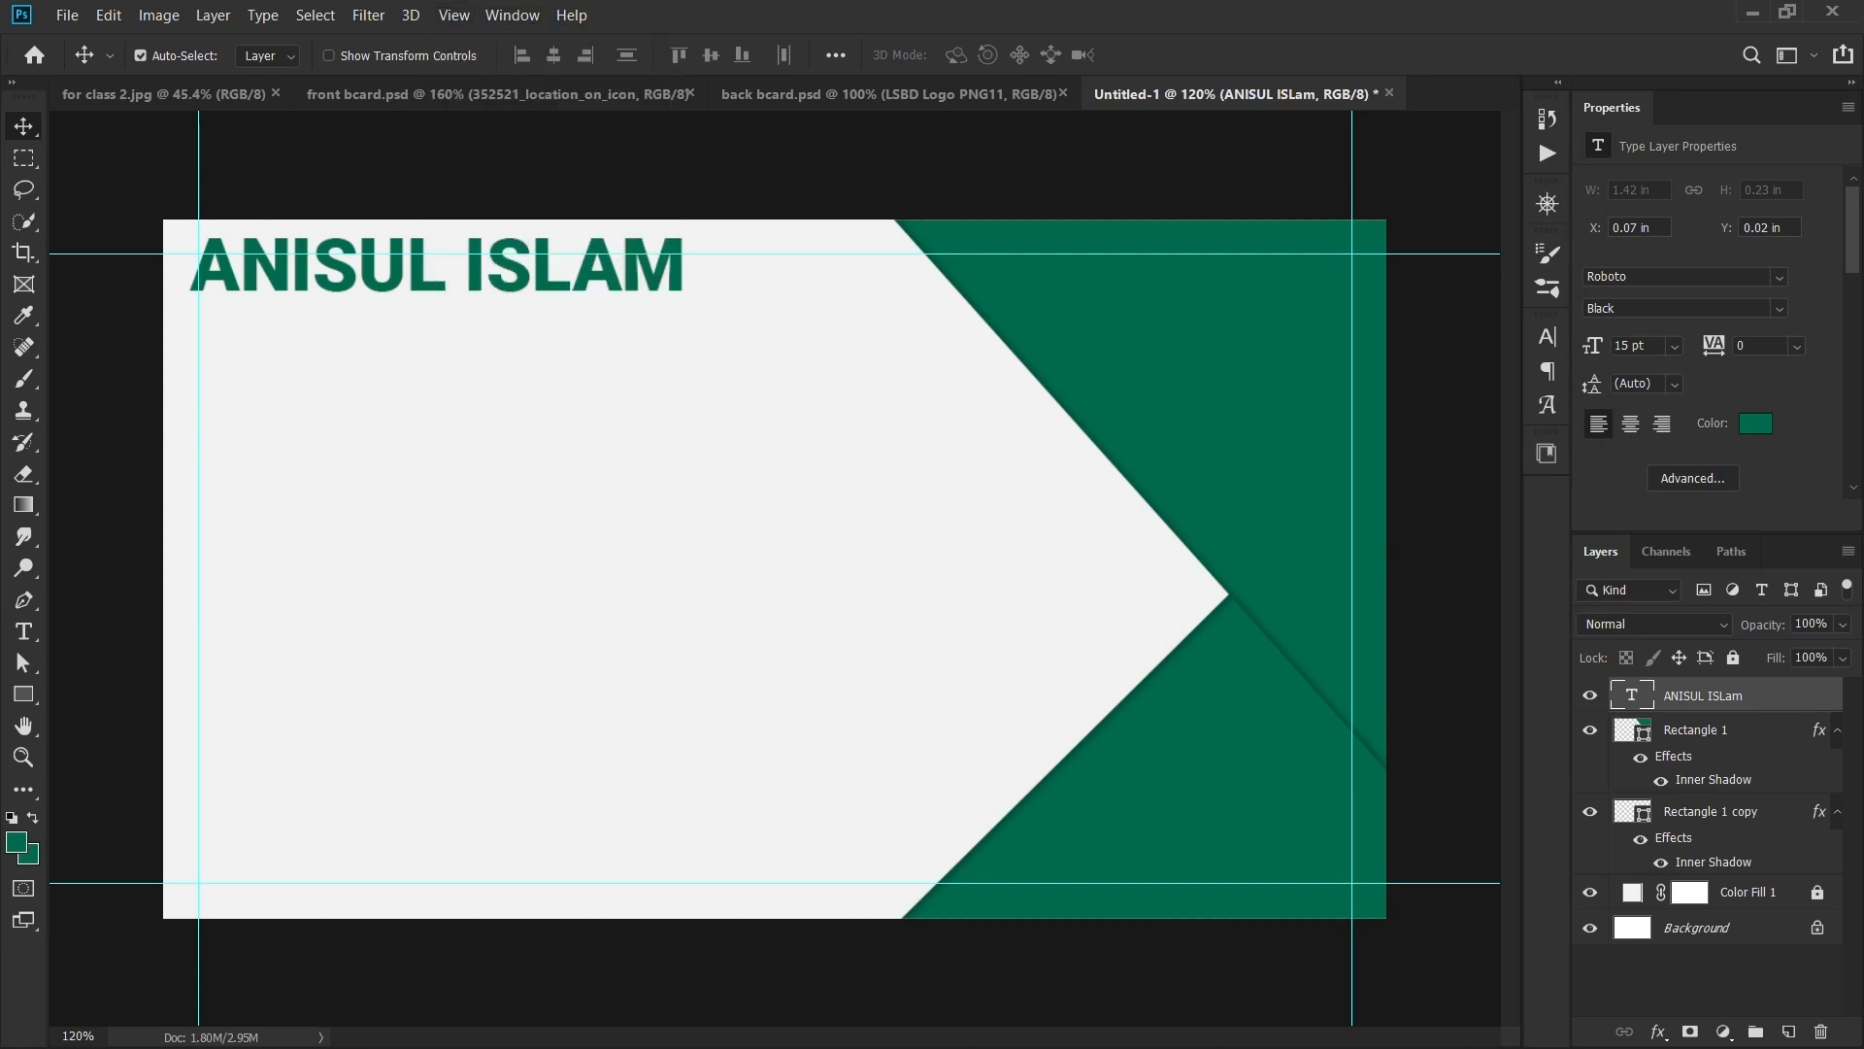
# - Snap the name text to the top-left margin guides, checking the front card
pyautogui.moveTo(614, 273); pyautogui.dragTo(620, 289)
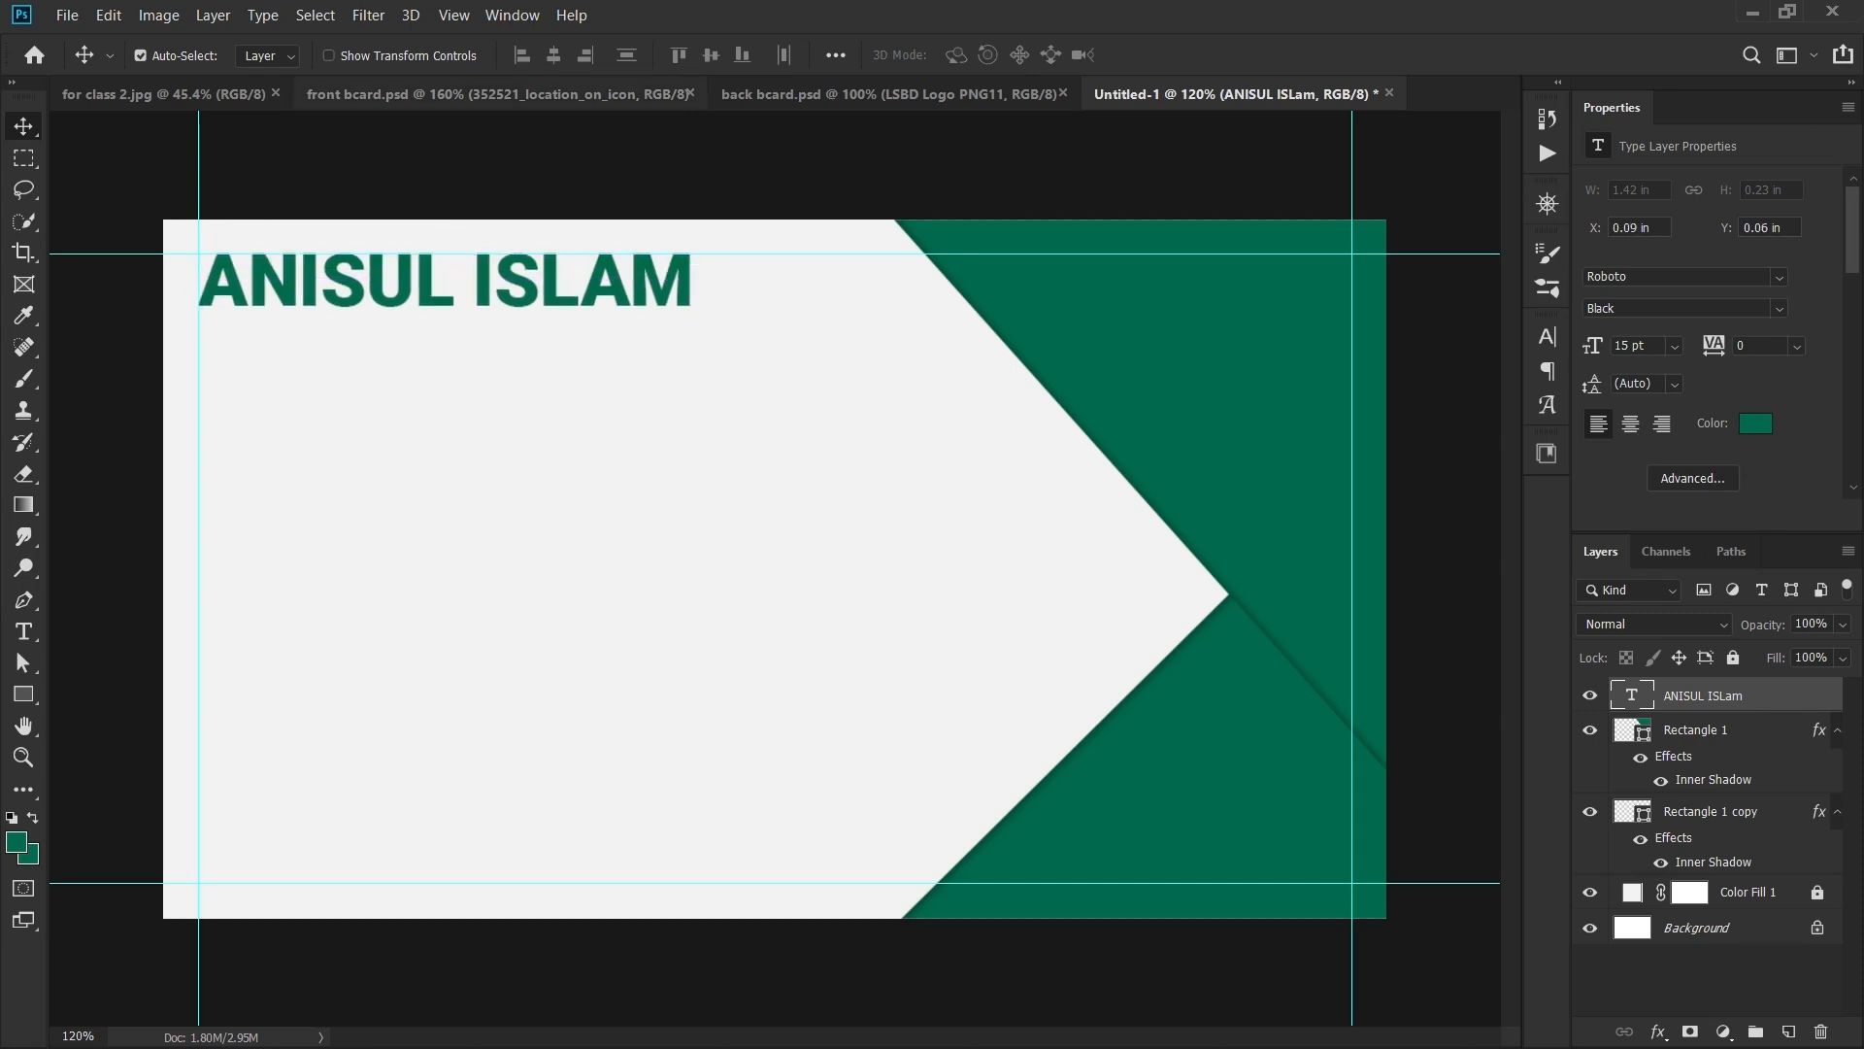
pyautogui.click(501, 94)
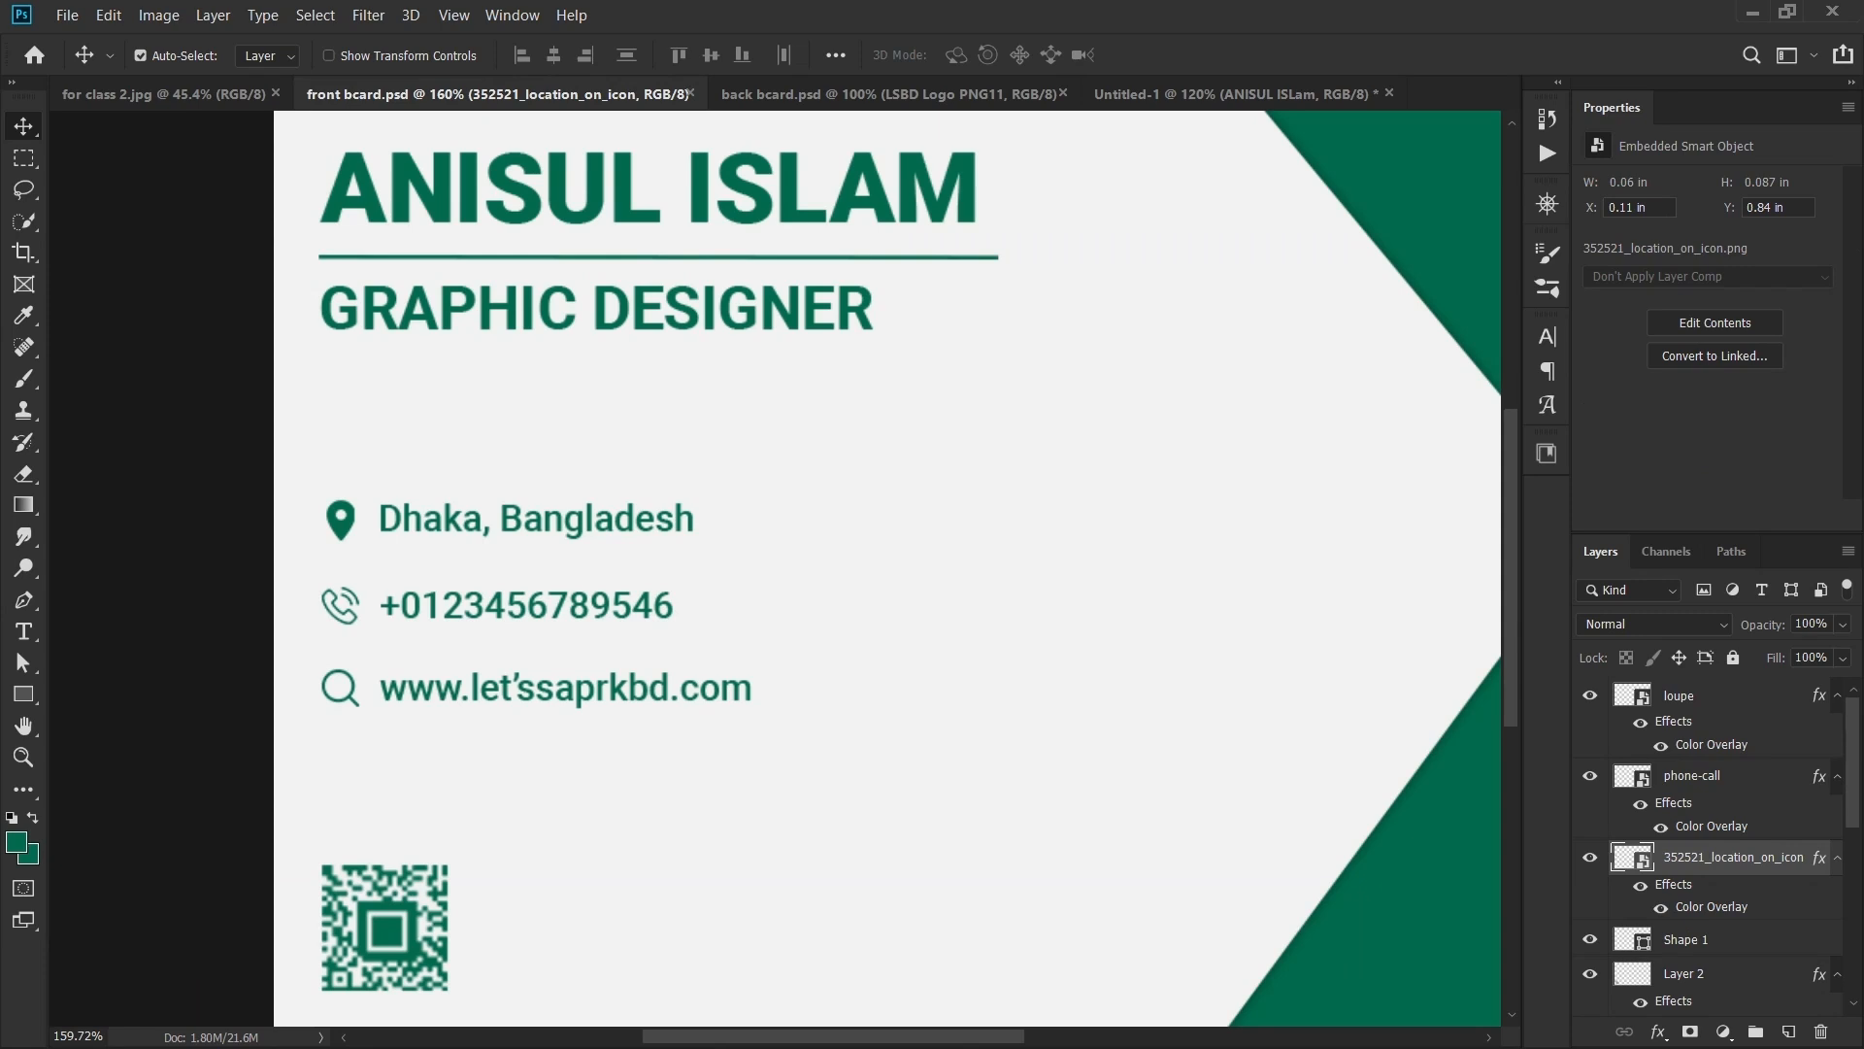
pyautogui.click(1233, 94)
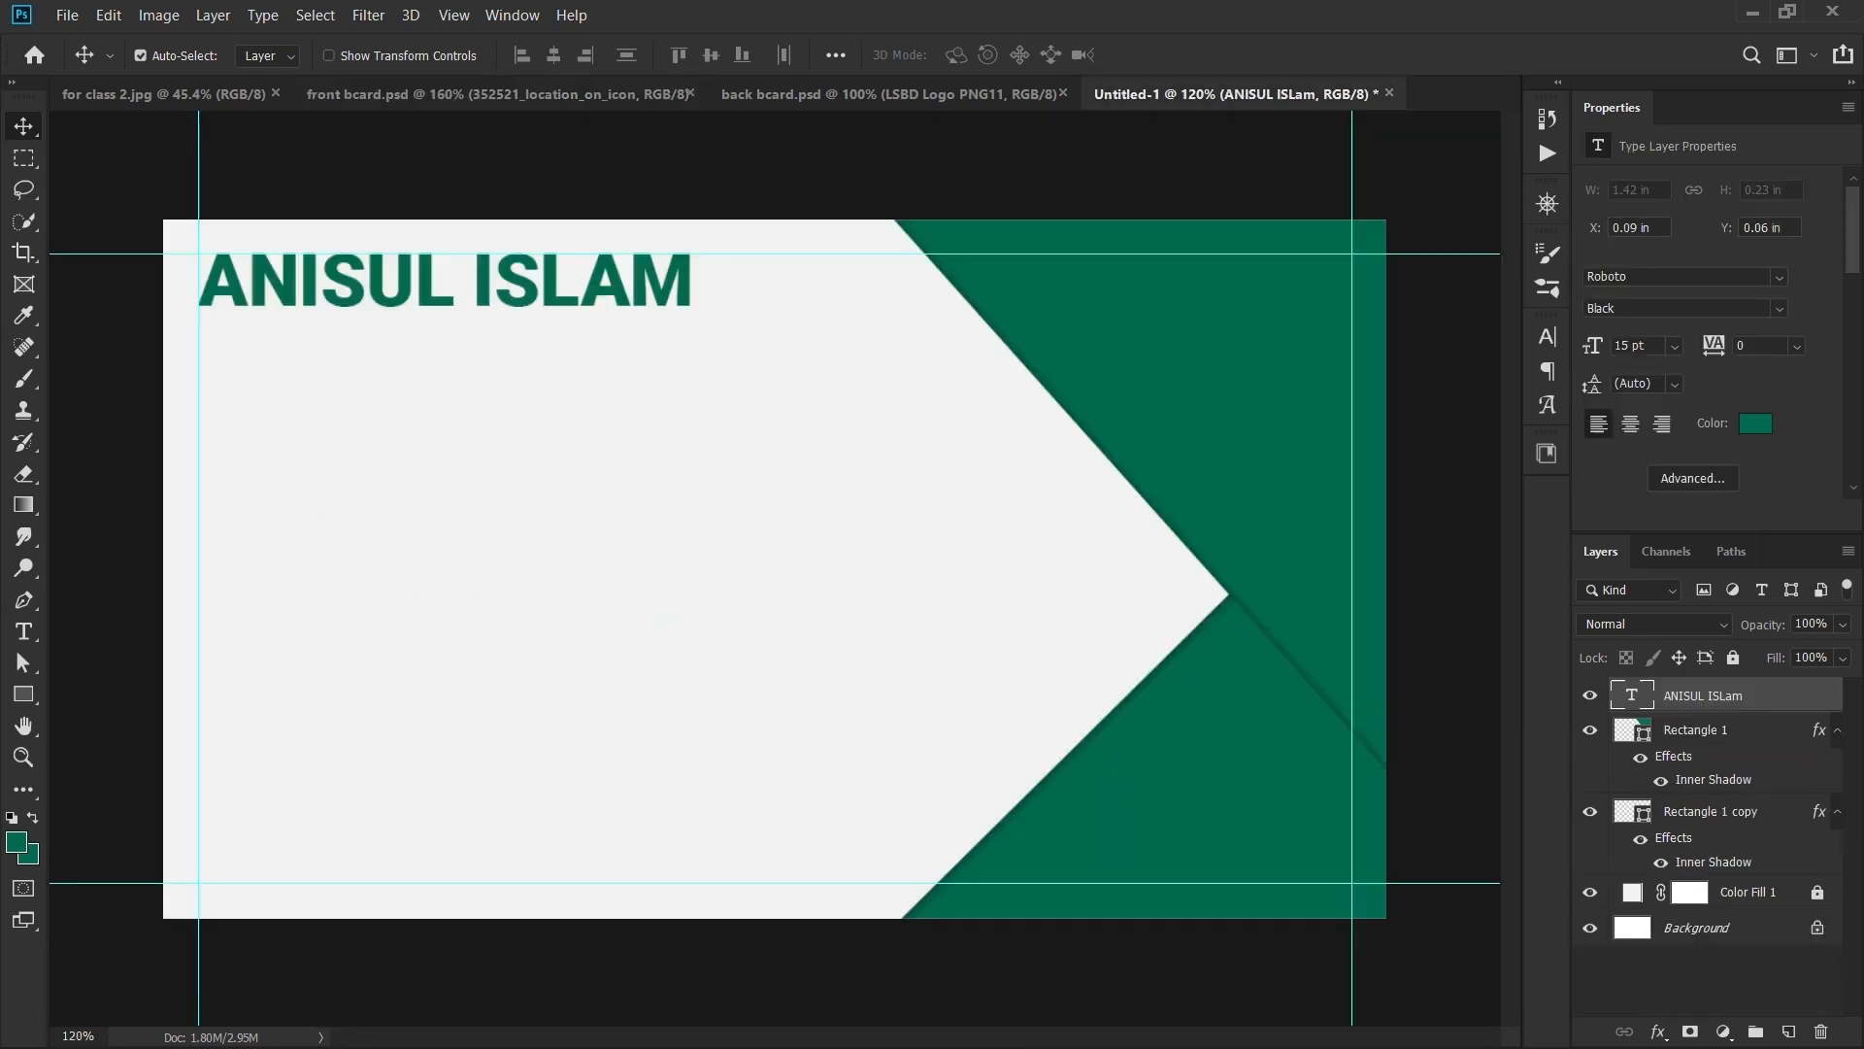
# - Add a 'GRAPHIC DESIGNER' text line below the name
pyautogui.press('t')
pyautogui.click(390, 439)
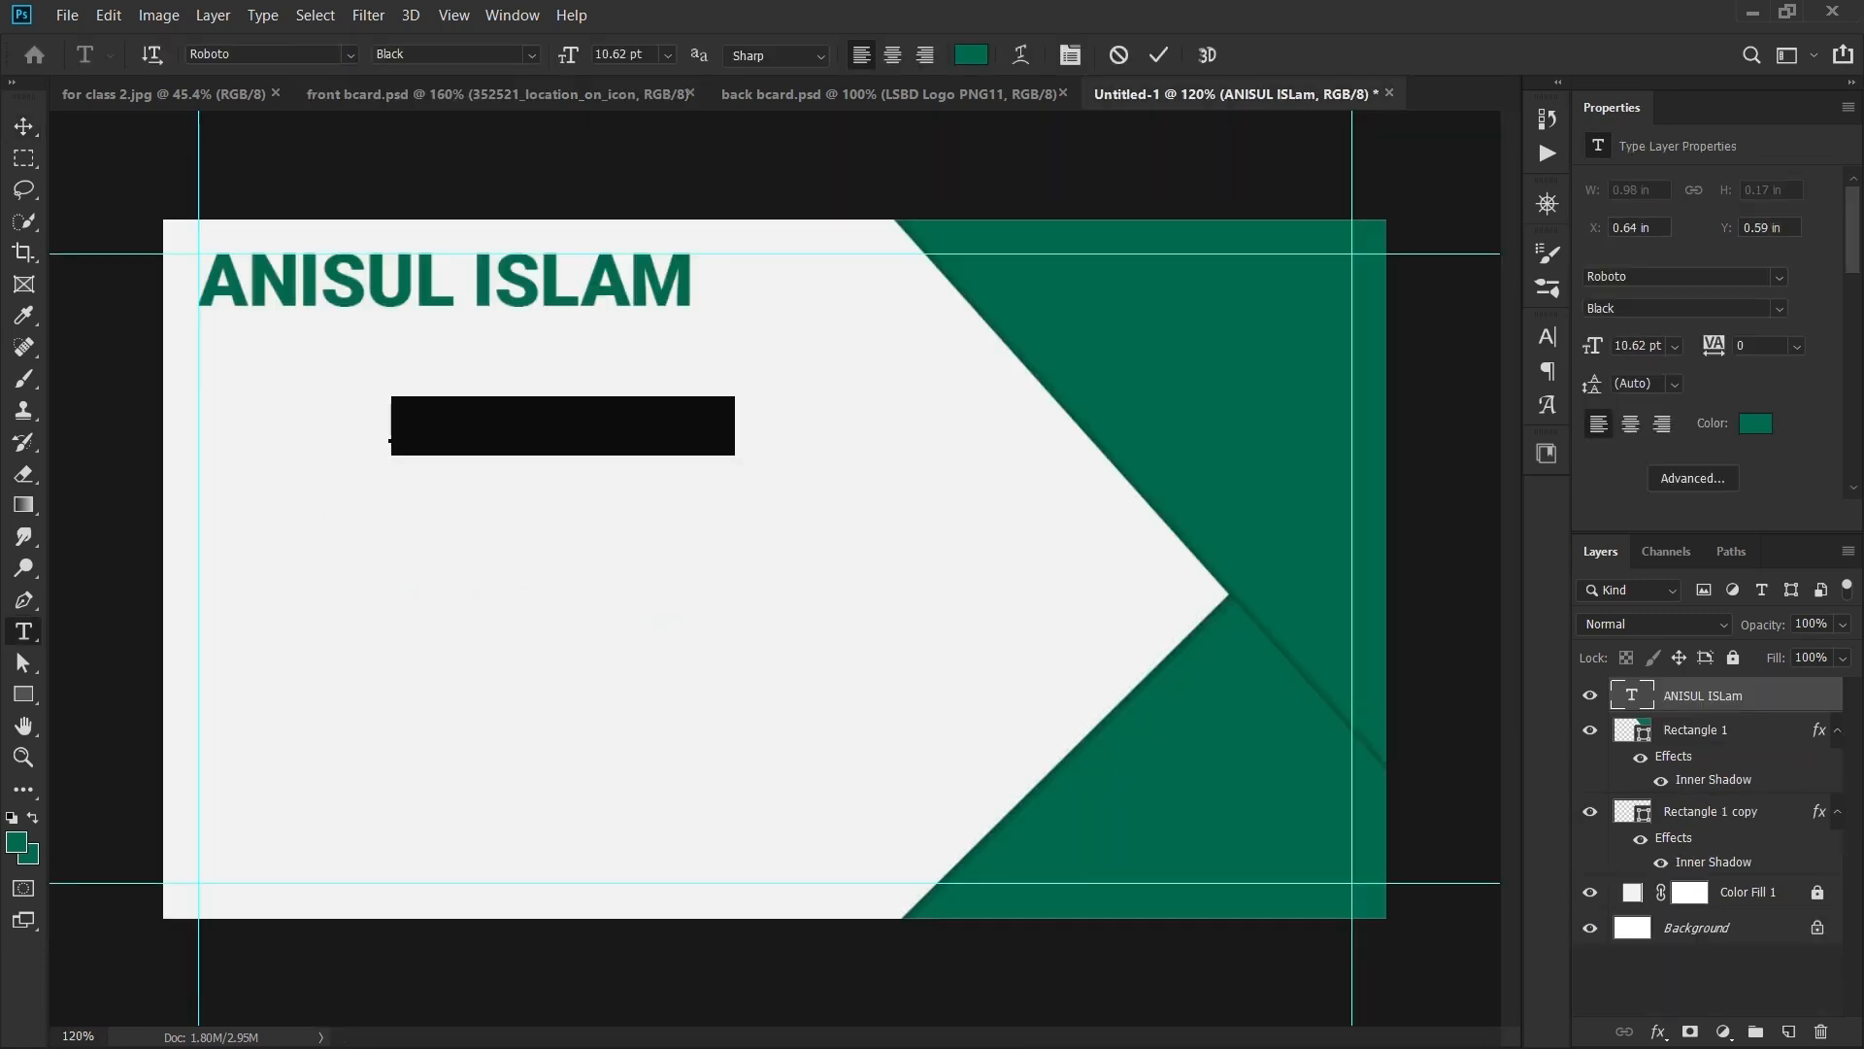
pyautogui.write('GRAPHIC DE')
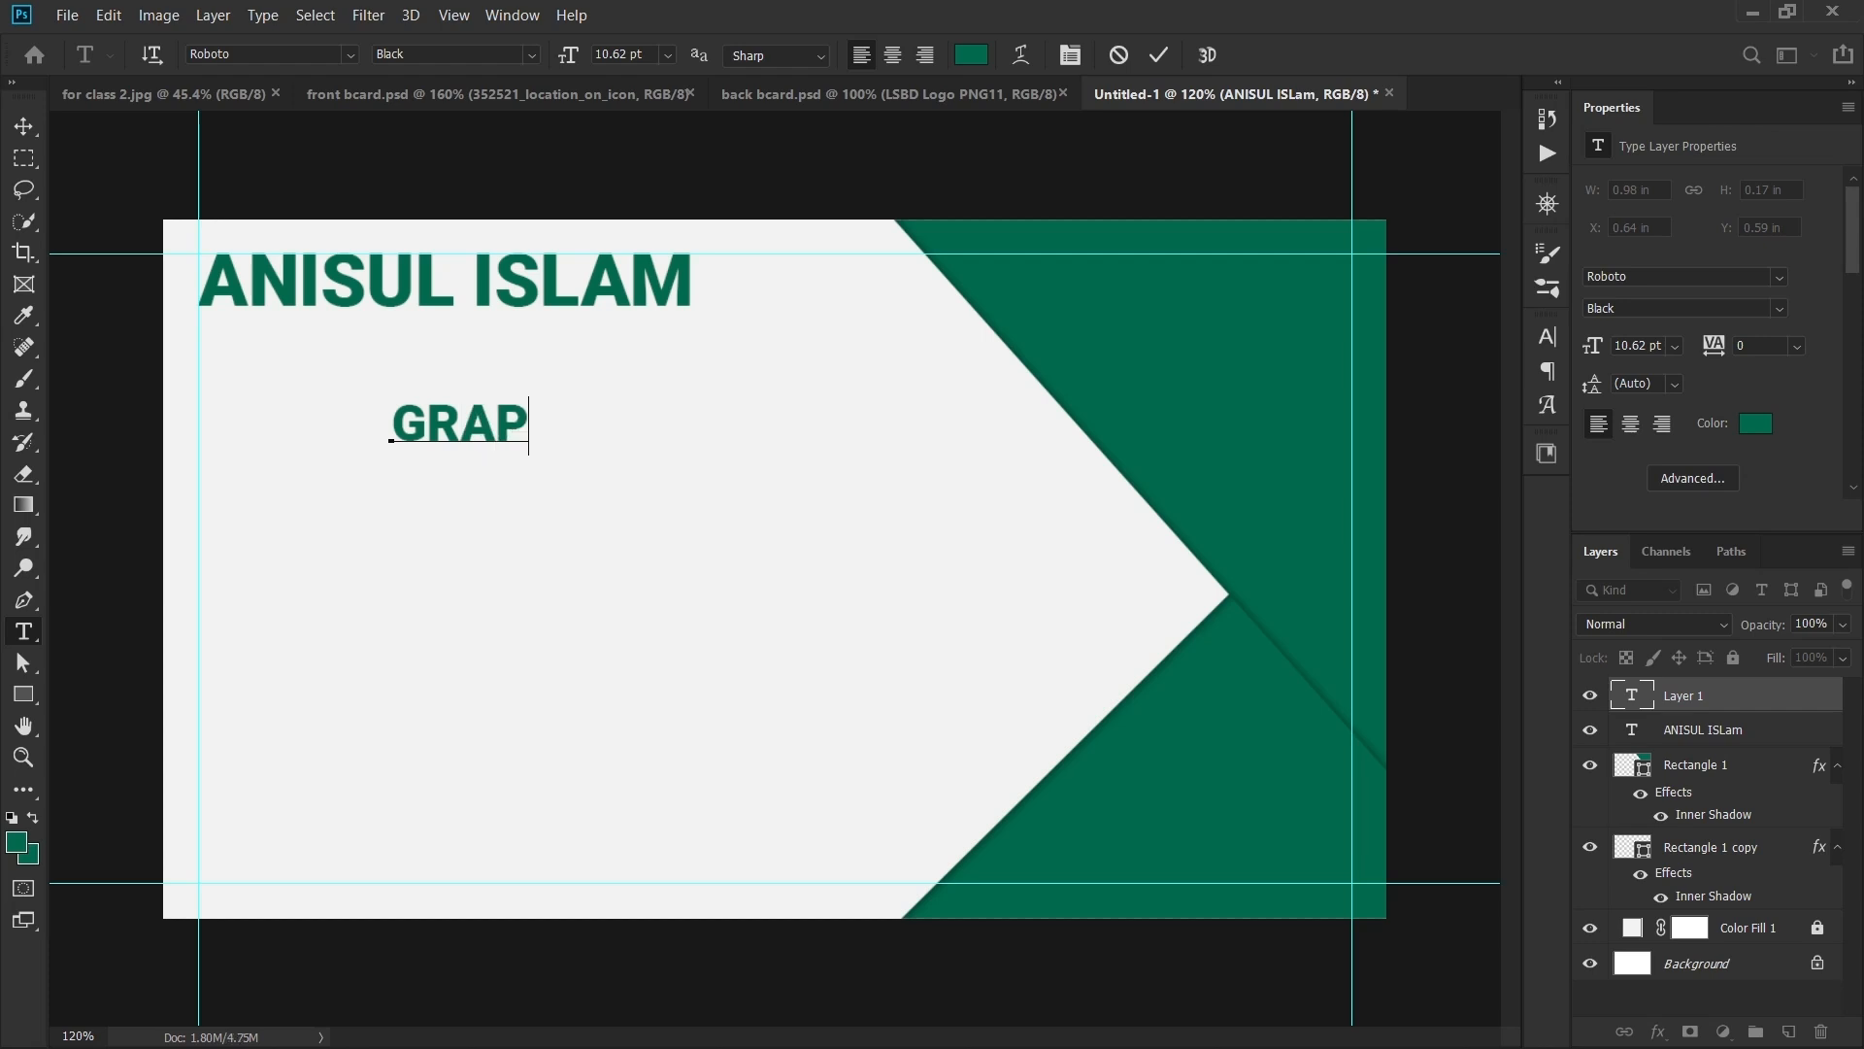
pyautogui.write('IGN')
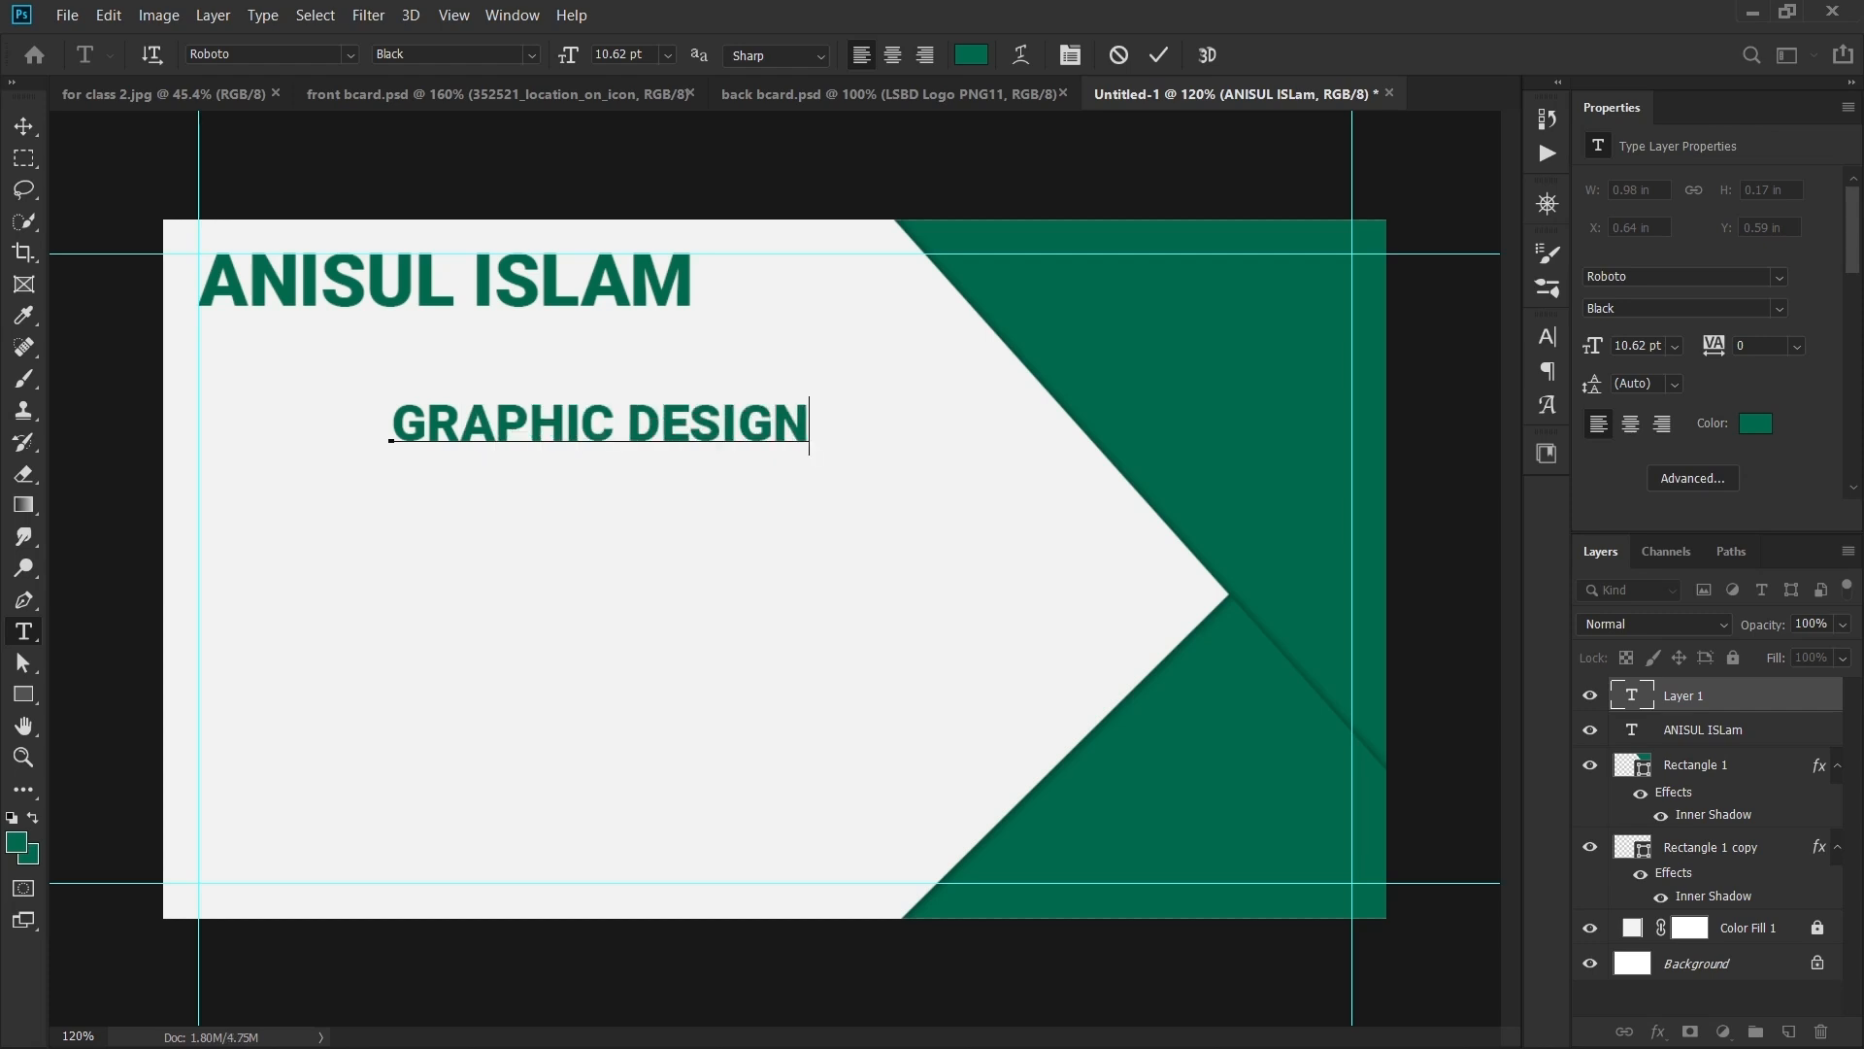
pyautogui.write('ER')
pyautogui.hotkey('ctrl', 'Return')
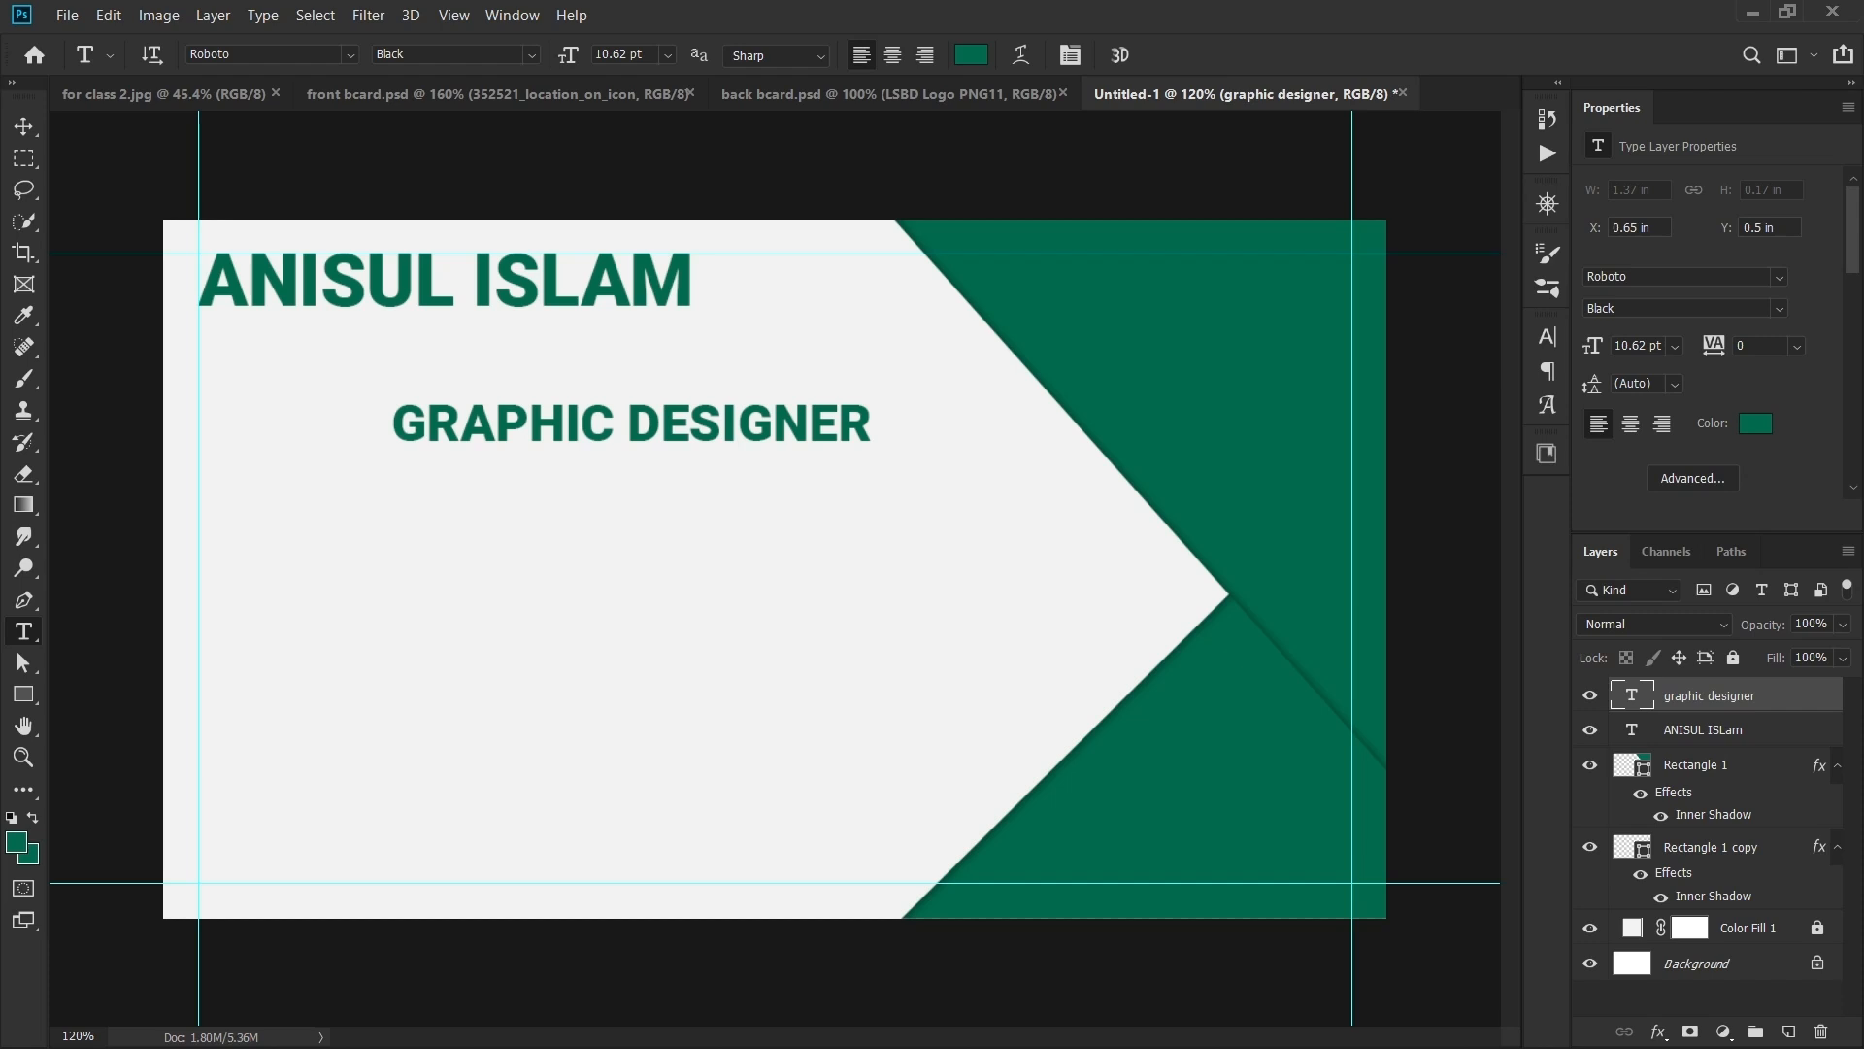
# - Set GRAPHIC DESIGNER to Medium weight at 15/1.618 (9.27 pt)
pyautogui.press('v')
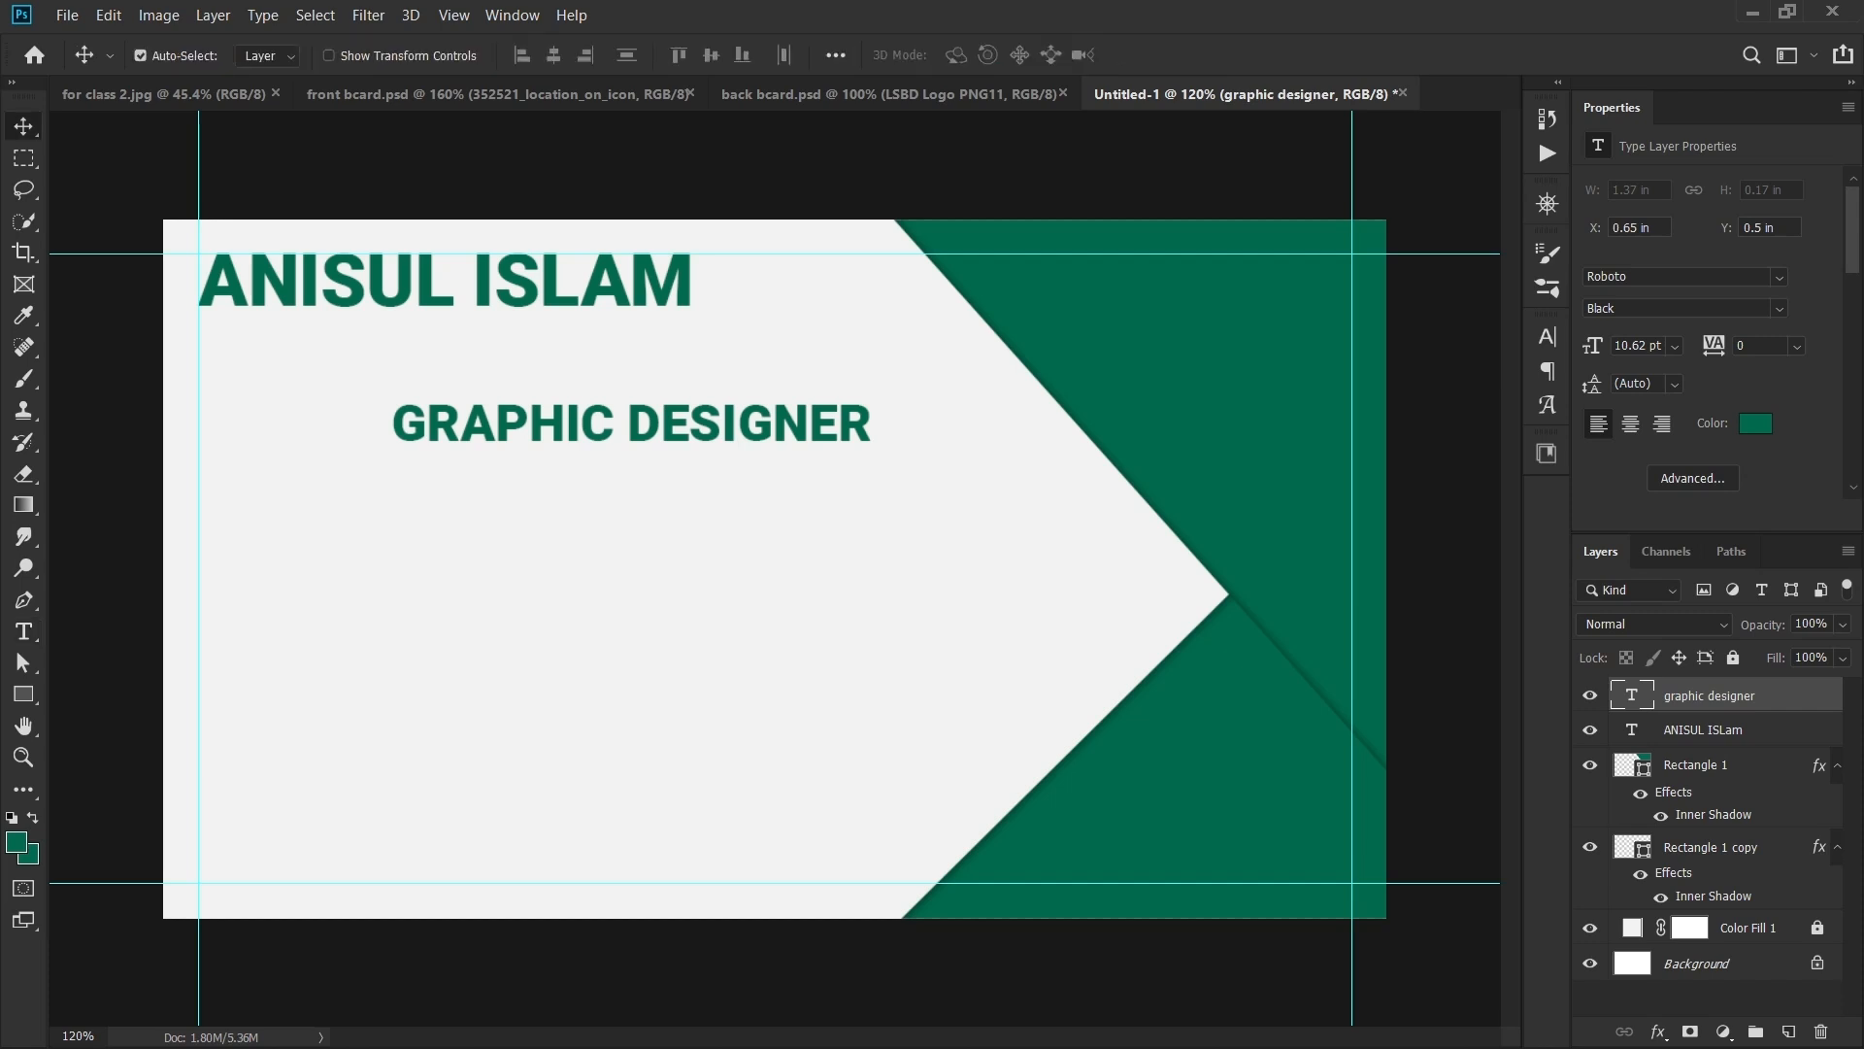
pyautogui.click(1779, 309)
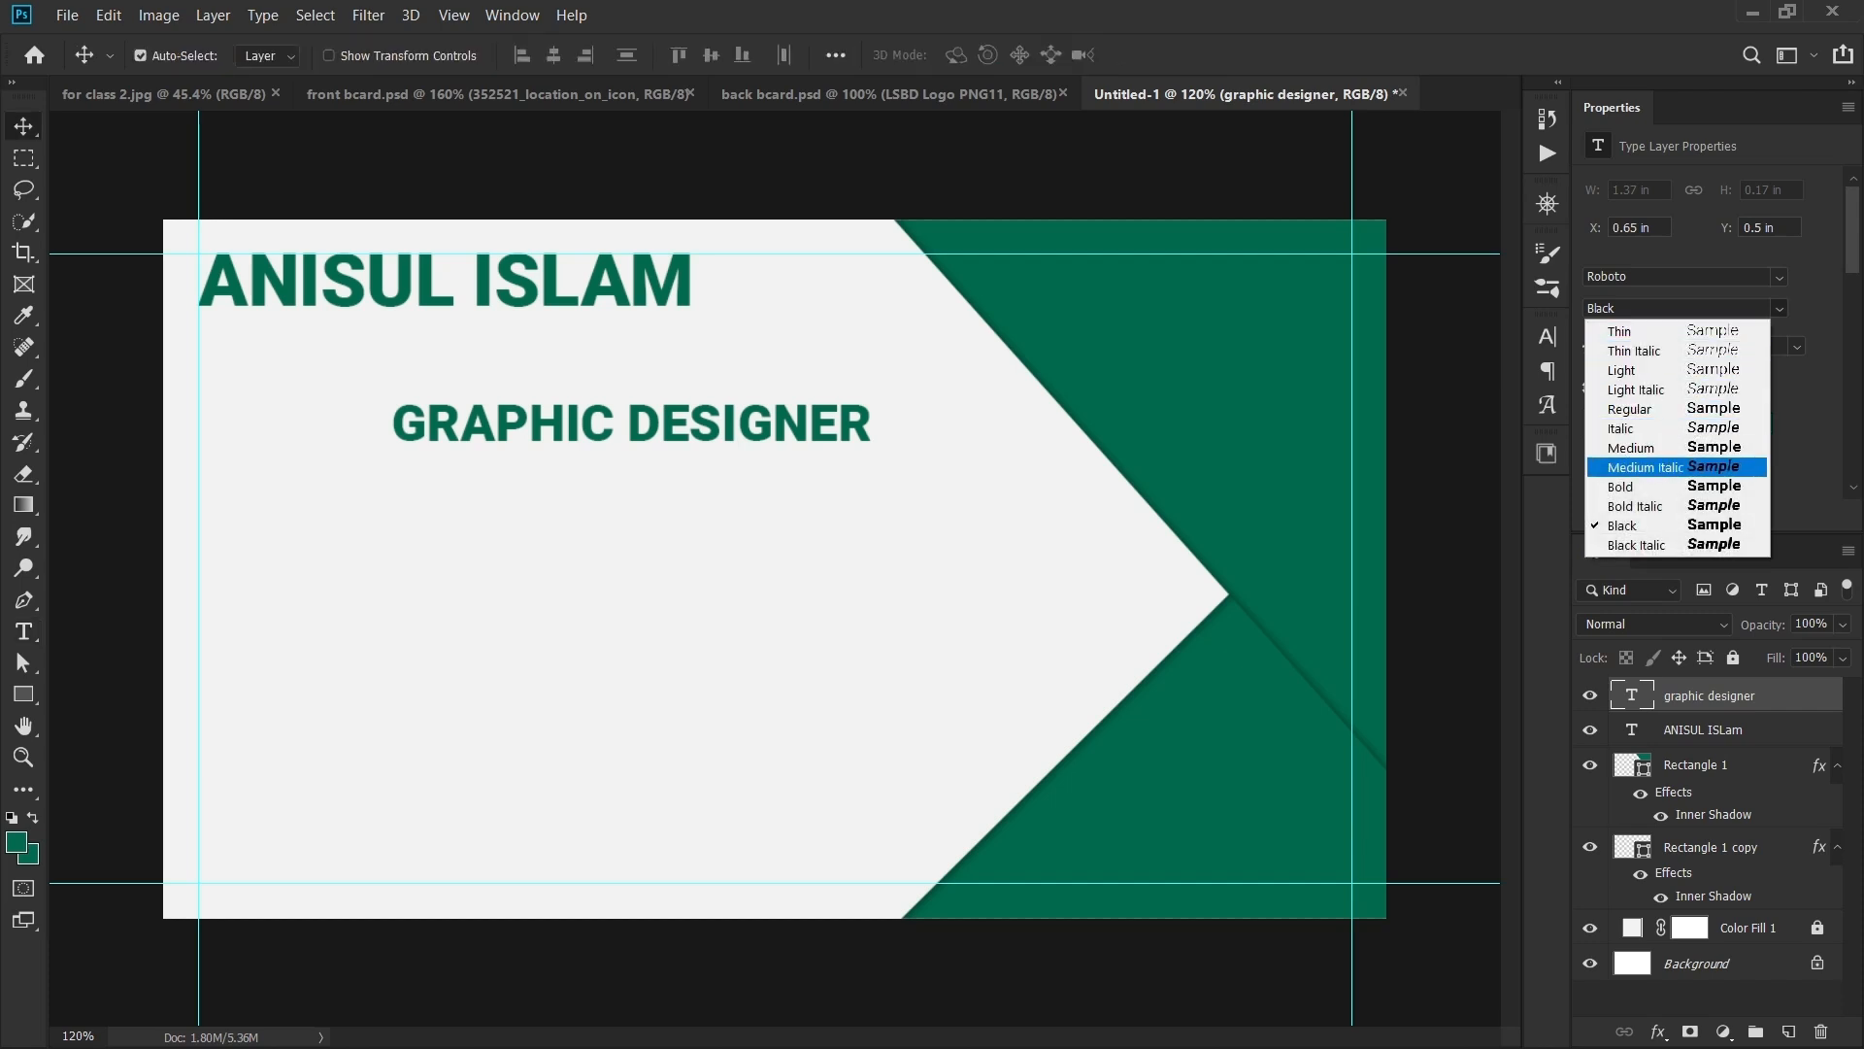
pyautogui.press('Return')
pyautogui.moveTo(676, 414); pyautogui.dragTo(587, 381)
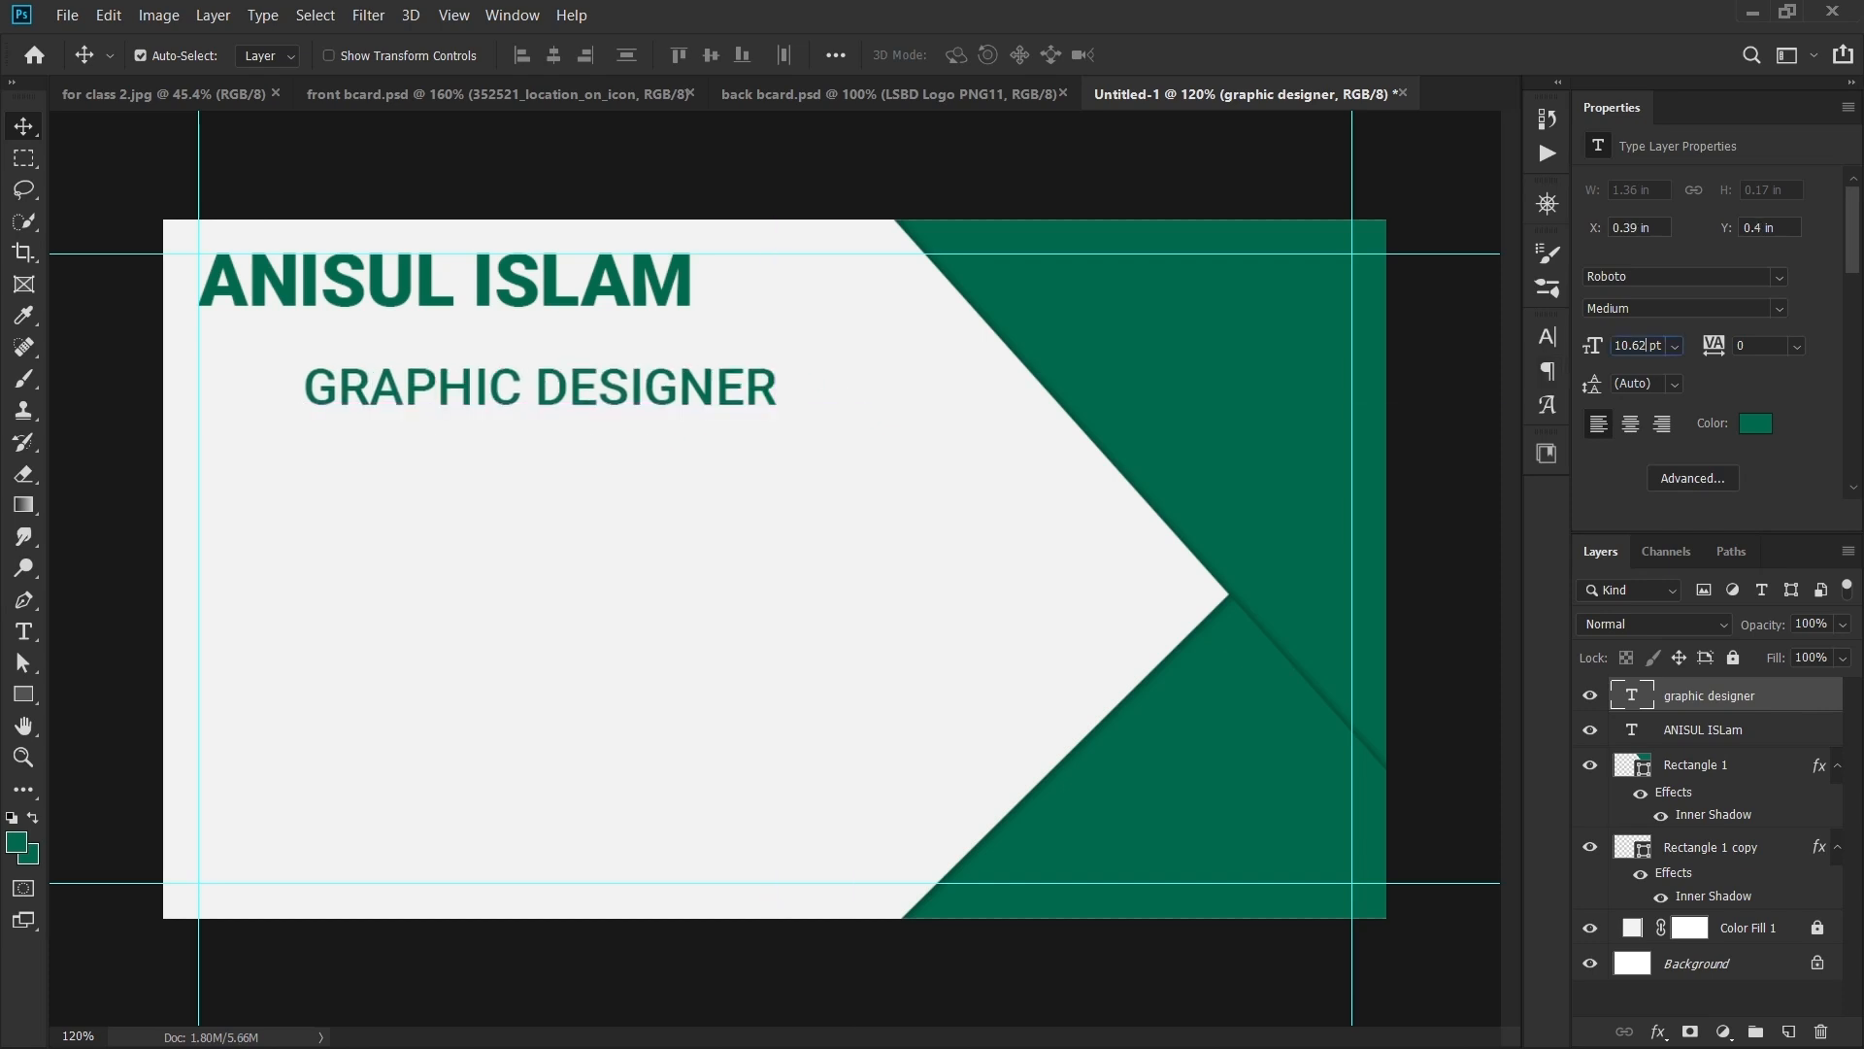
pyautogui.click(1639, 346)
pyautogui.write('15')
pyautogui.press('Return')
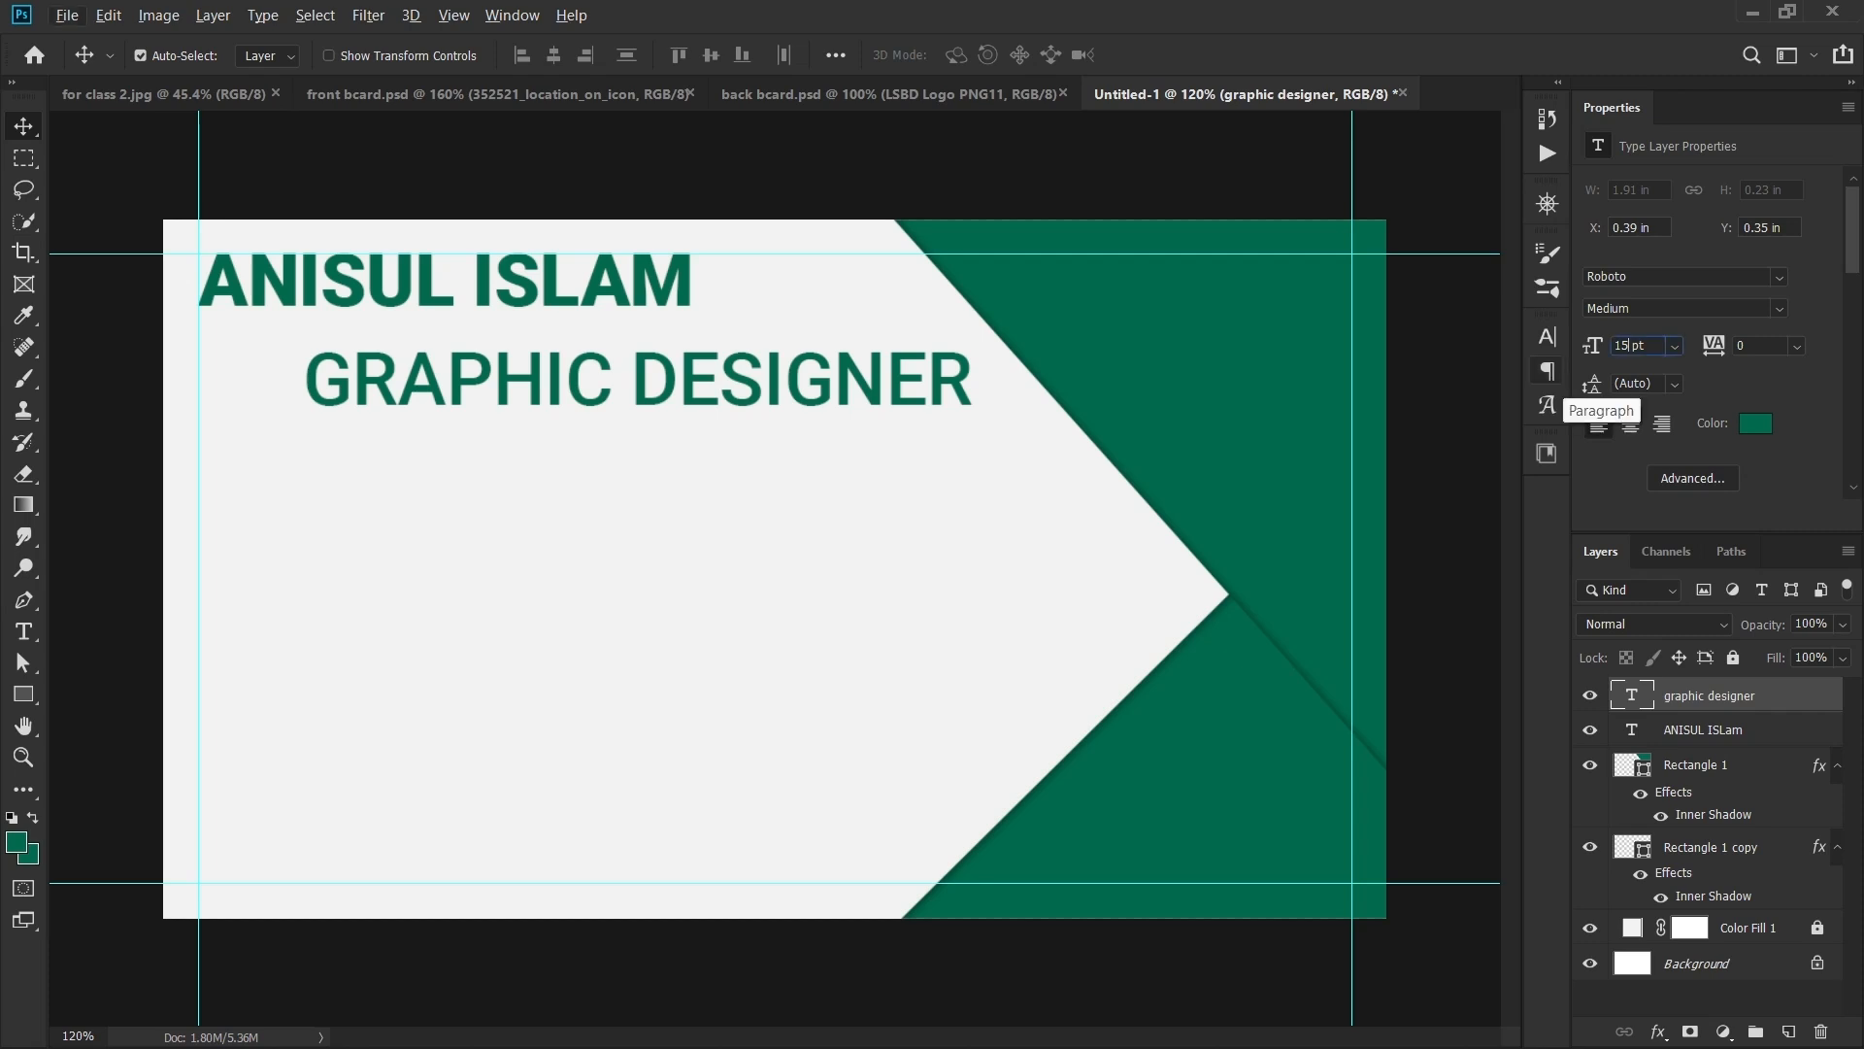
pyautogui.write('/1.618')
pyautogui.press('Return')
# - Align GRAPHIC DESIGNER flush left directly under the name, comparing with front bcard.psd
pyautogui.scroll(2, 922, 526)
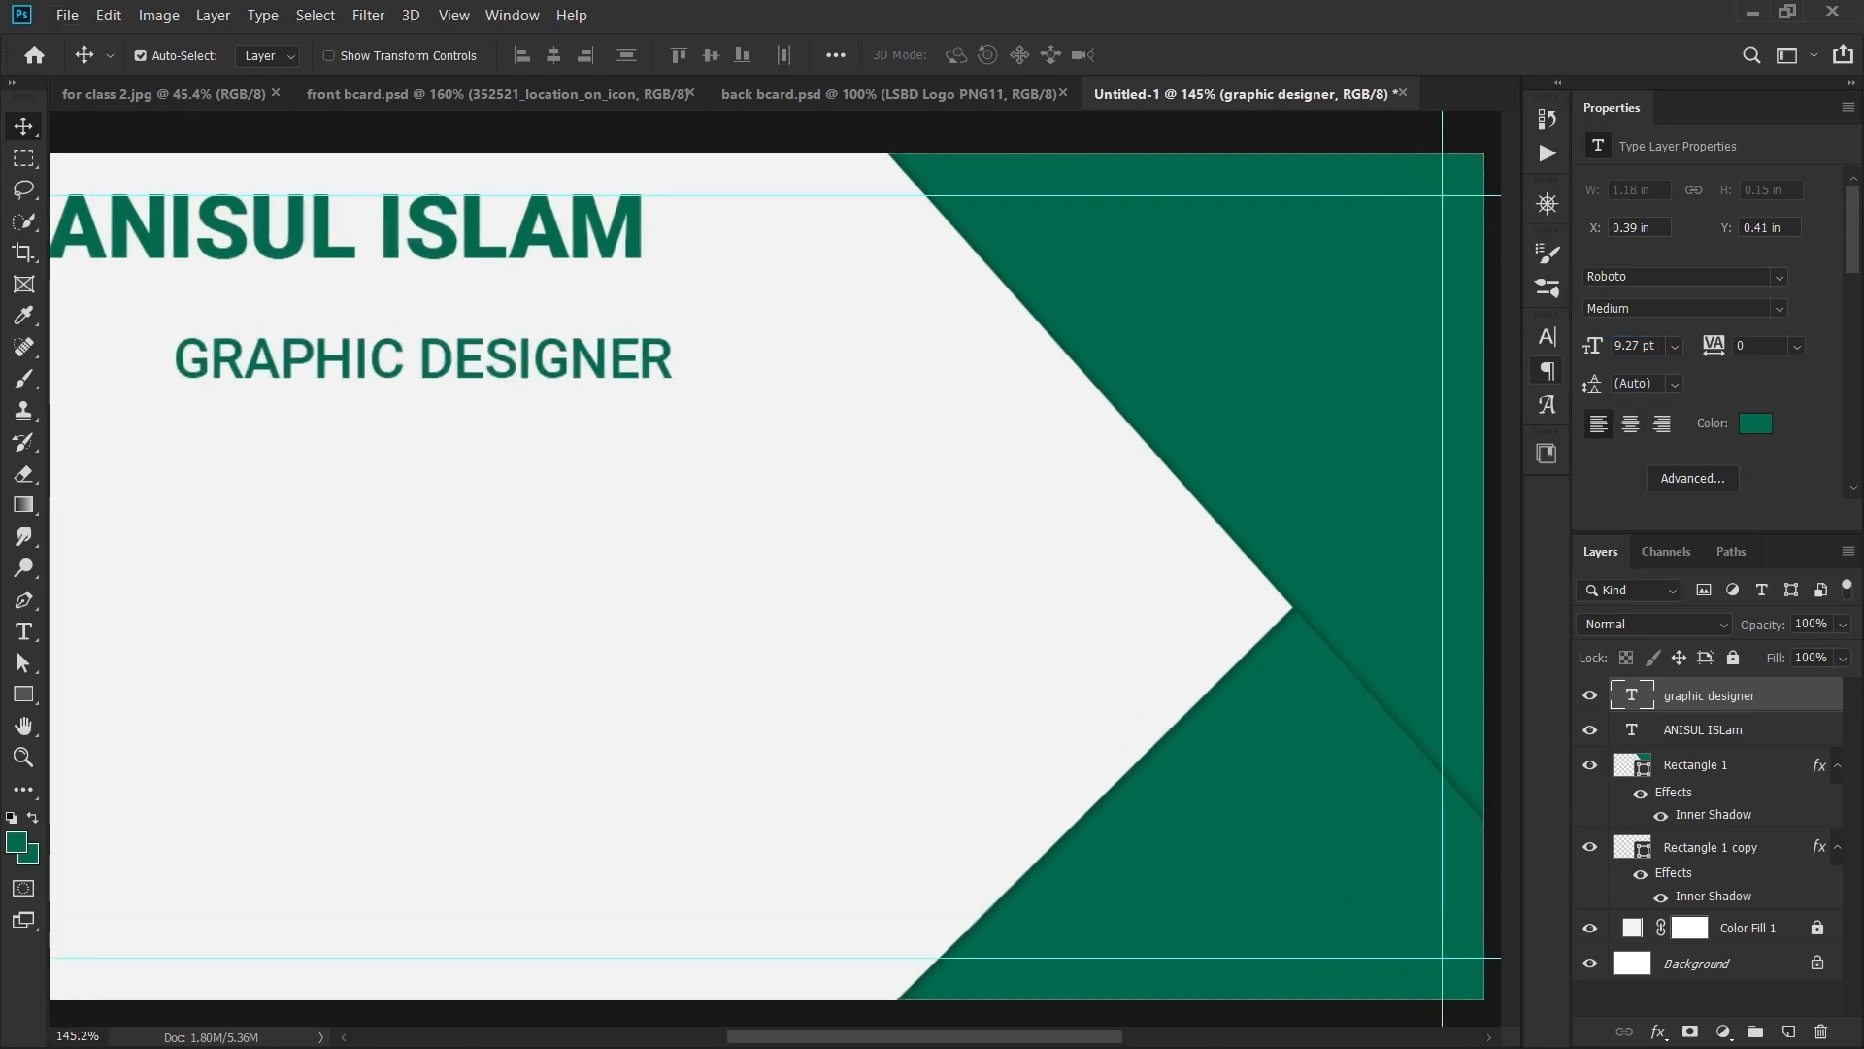
pyautogui.moveTo(922, 526); pyautogui.dragTo(1189, 655)
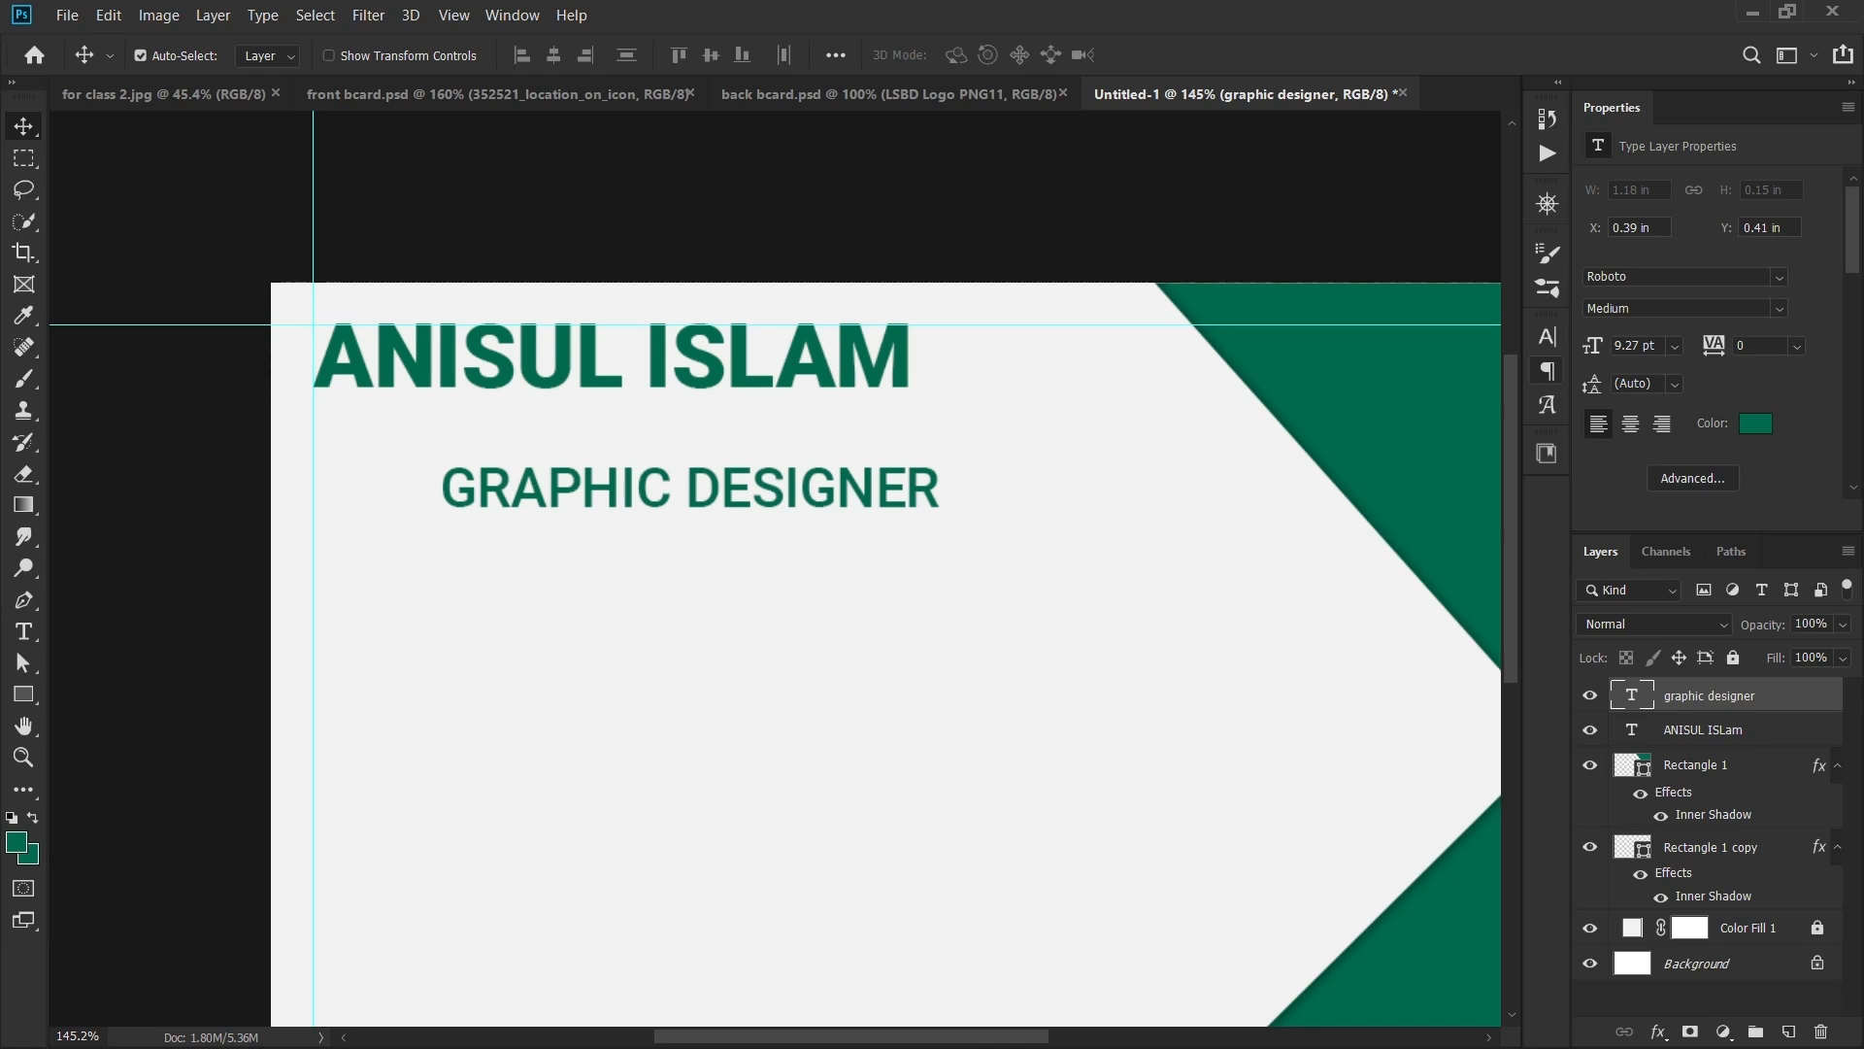
pyautogui.moveTo(758, 486); pyautogui.dragTo(629, 458)
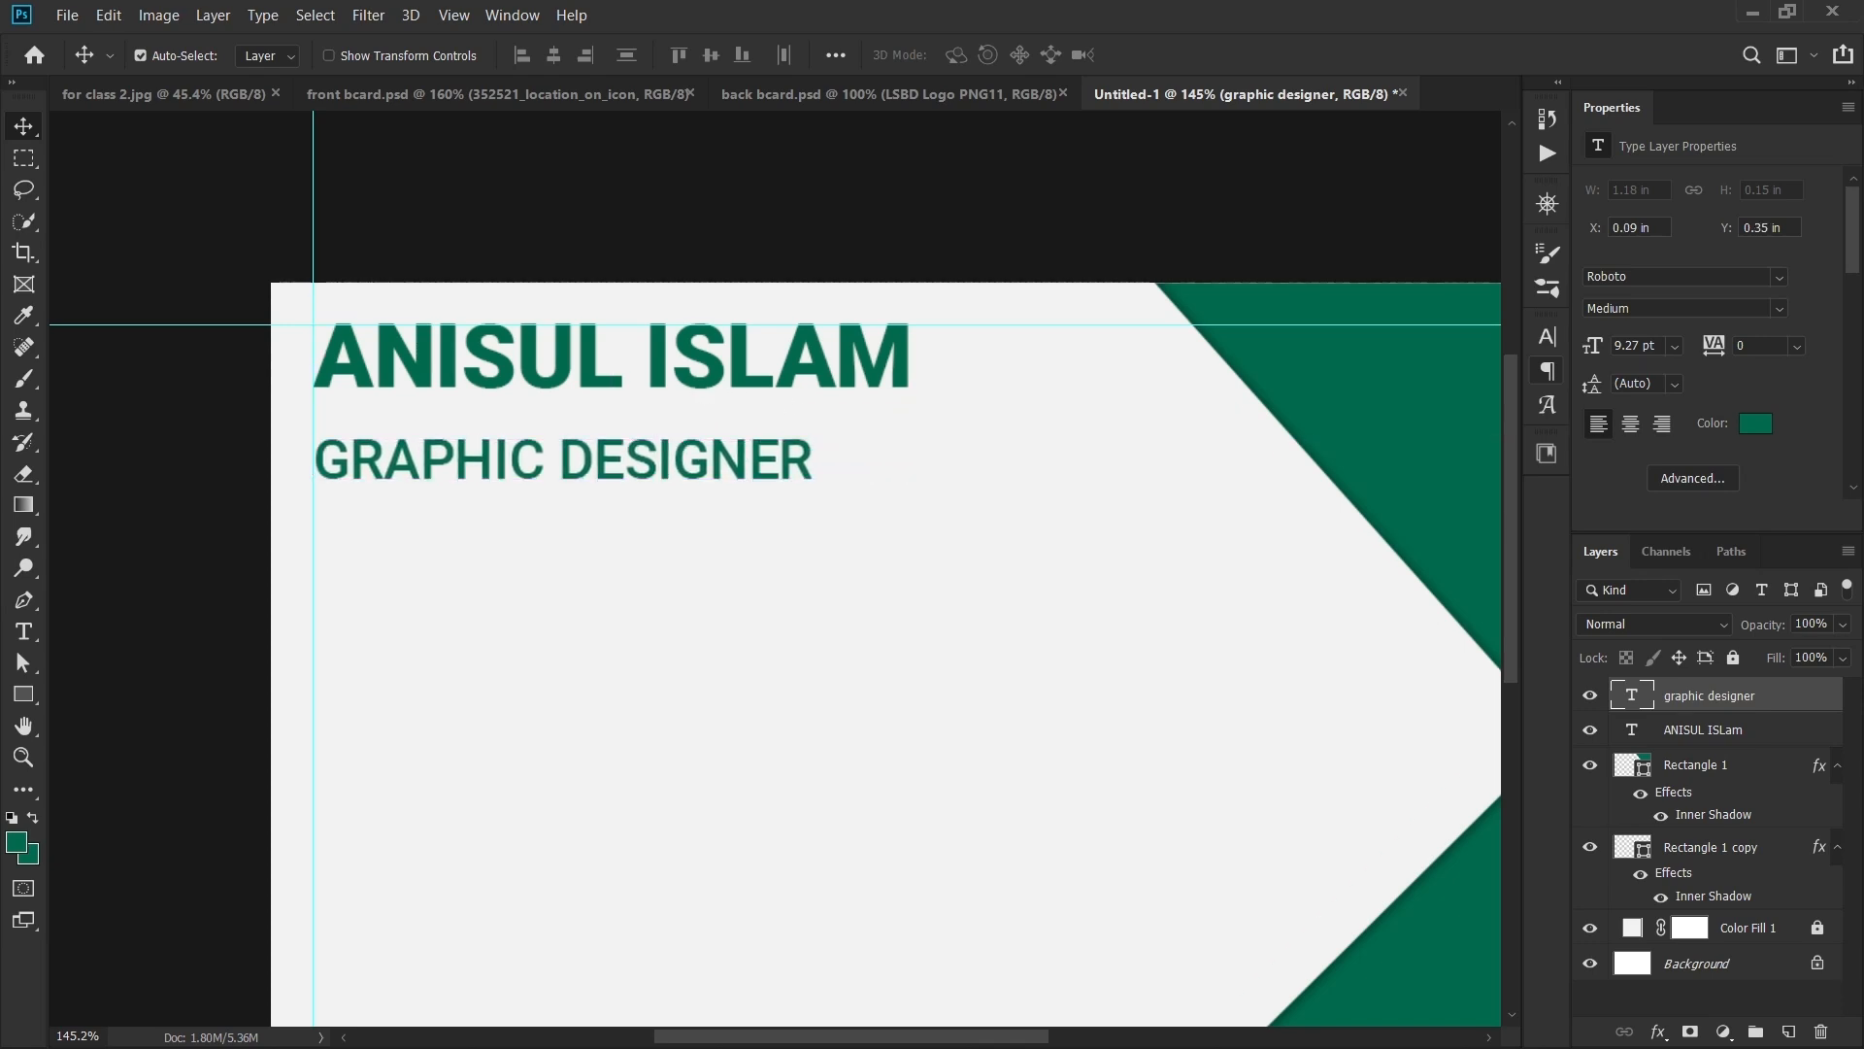
pyautogui.scroll(1, 701, 311)
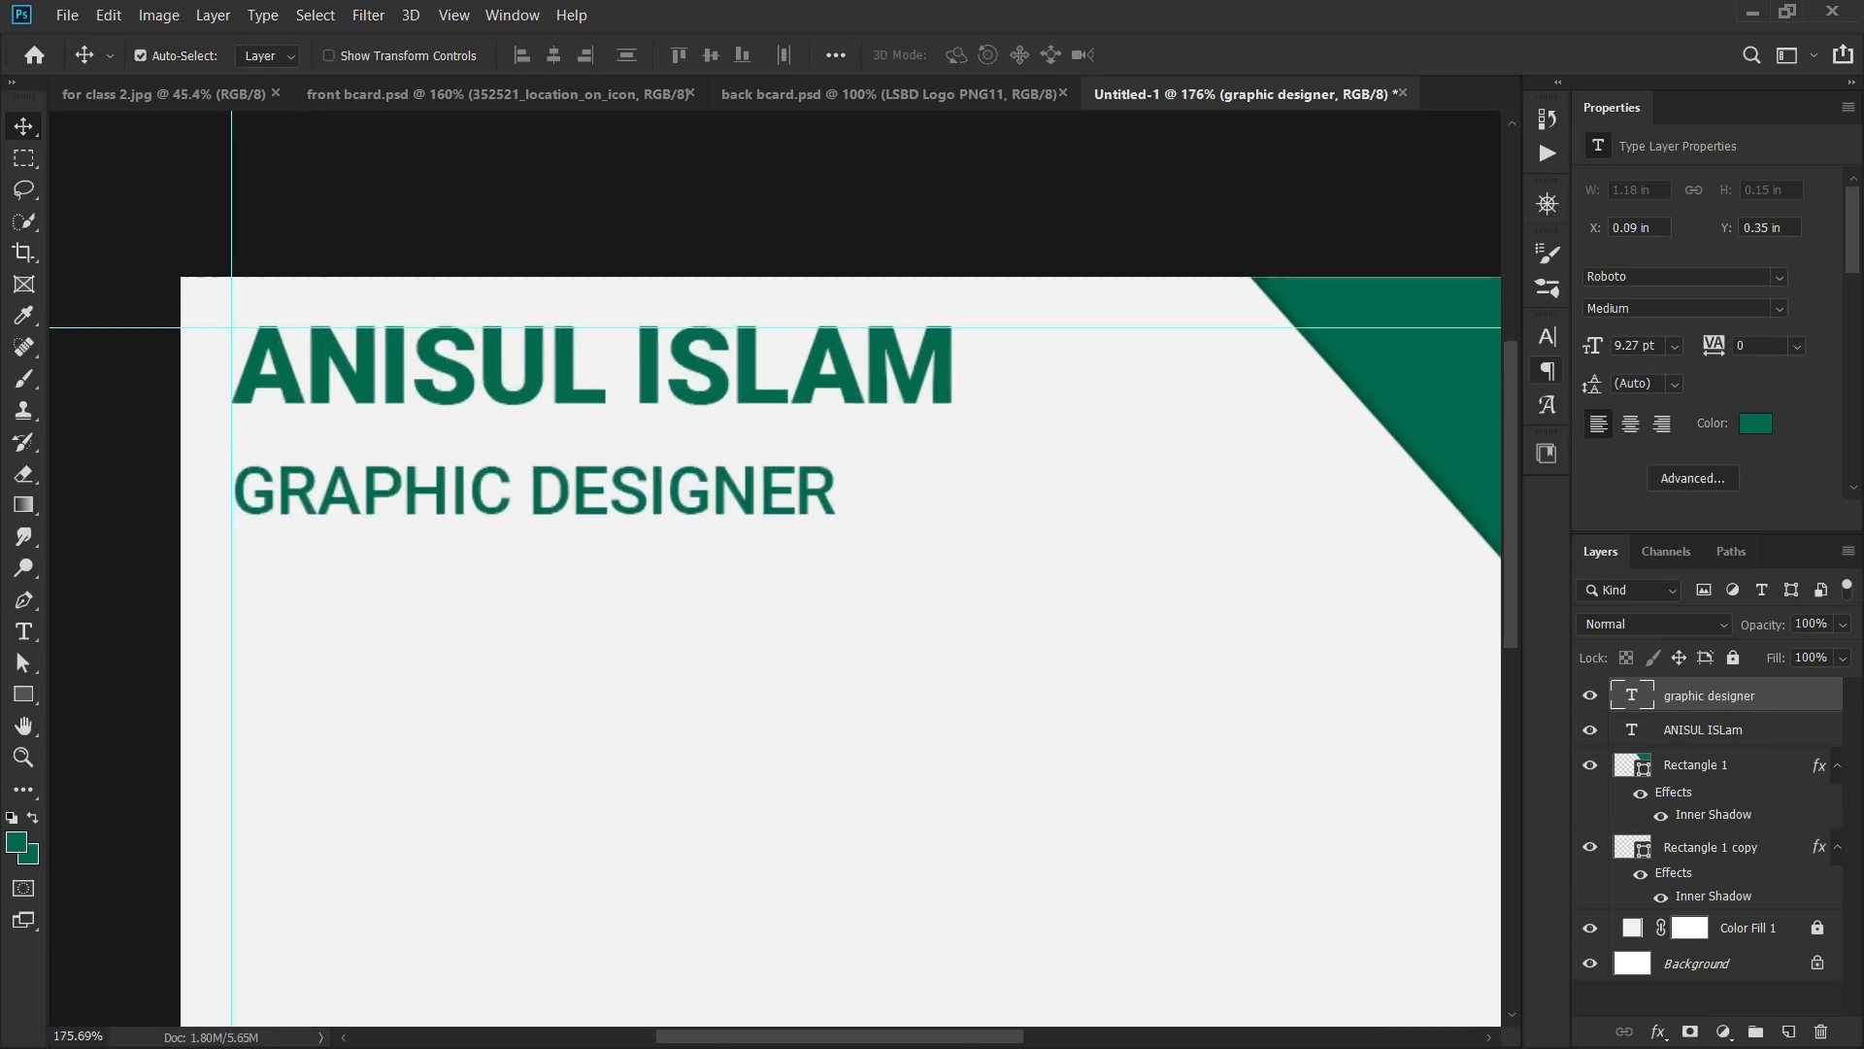
pyautogui.moveTo(680, 382); pyautogui.dragTo(683, 386)
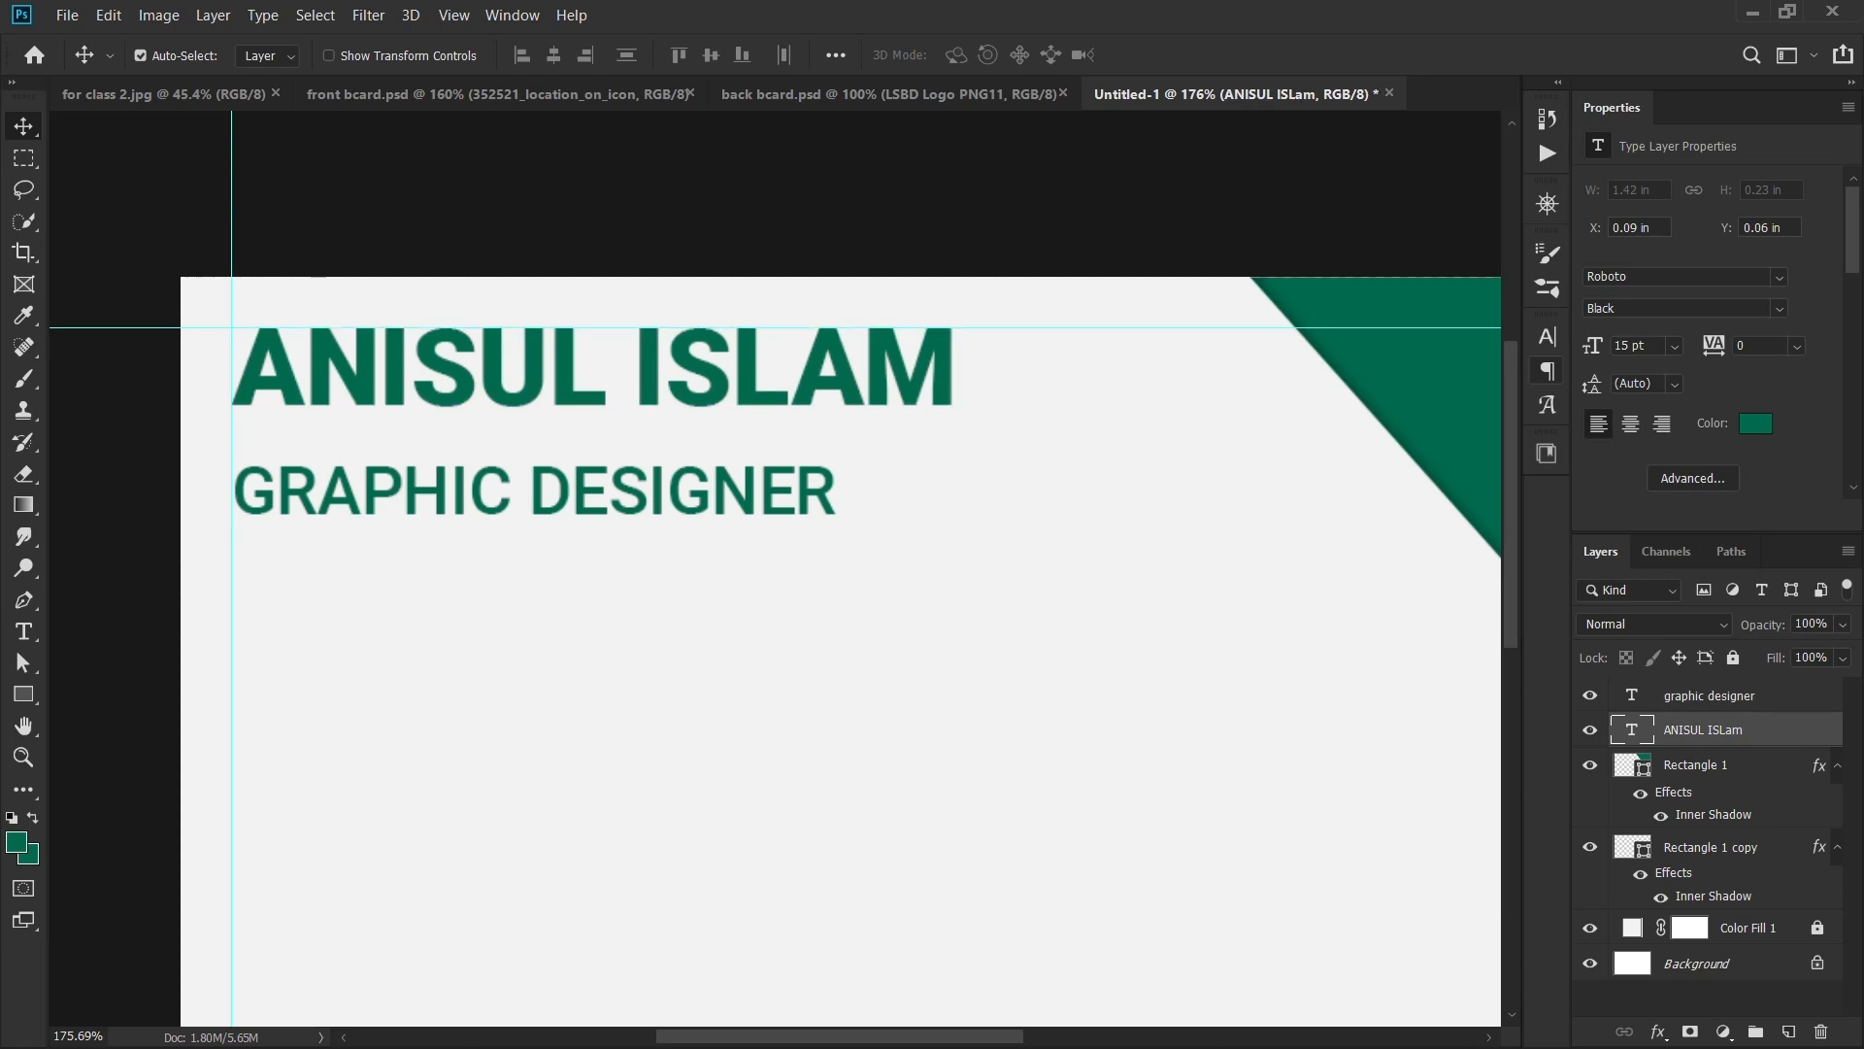
pyautogui.scroll(-3, 488, 361)
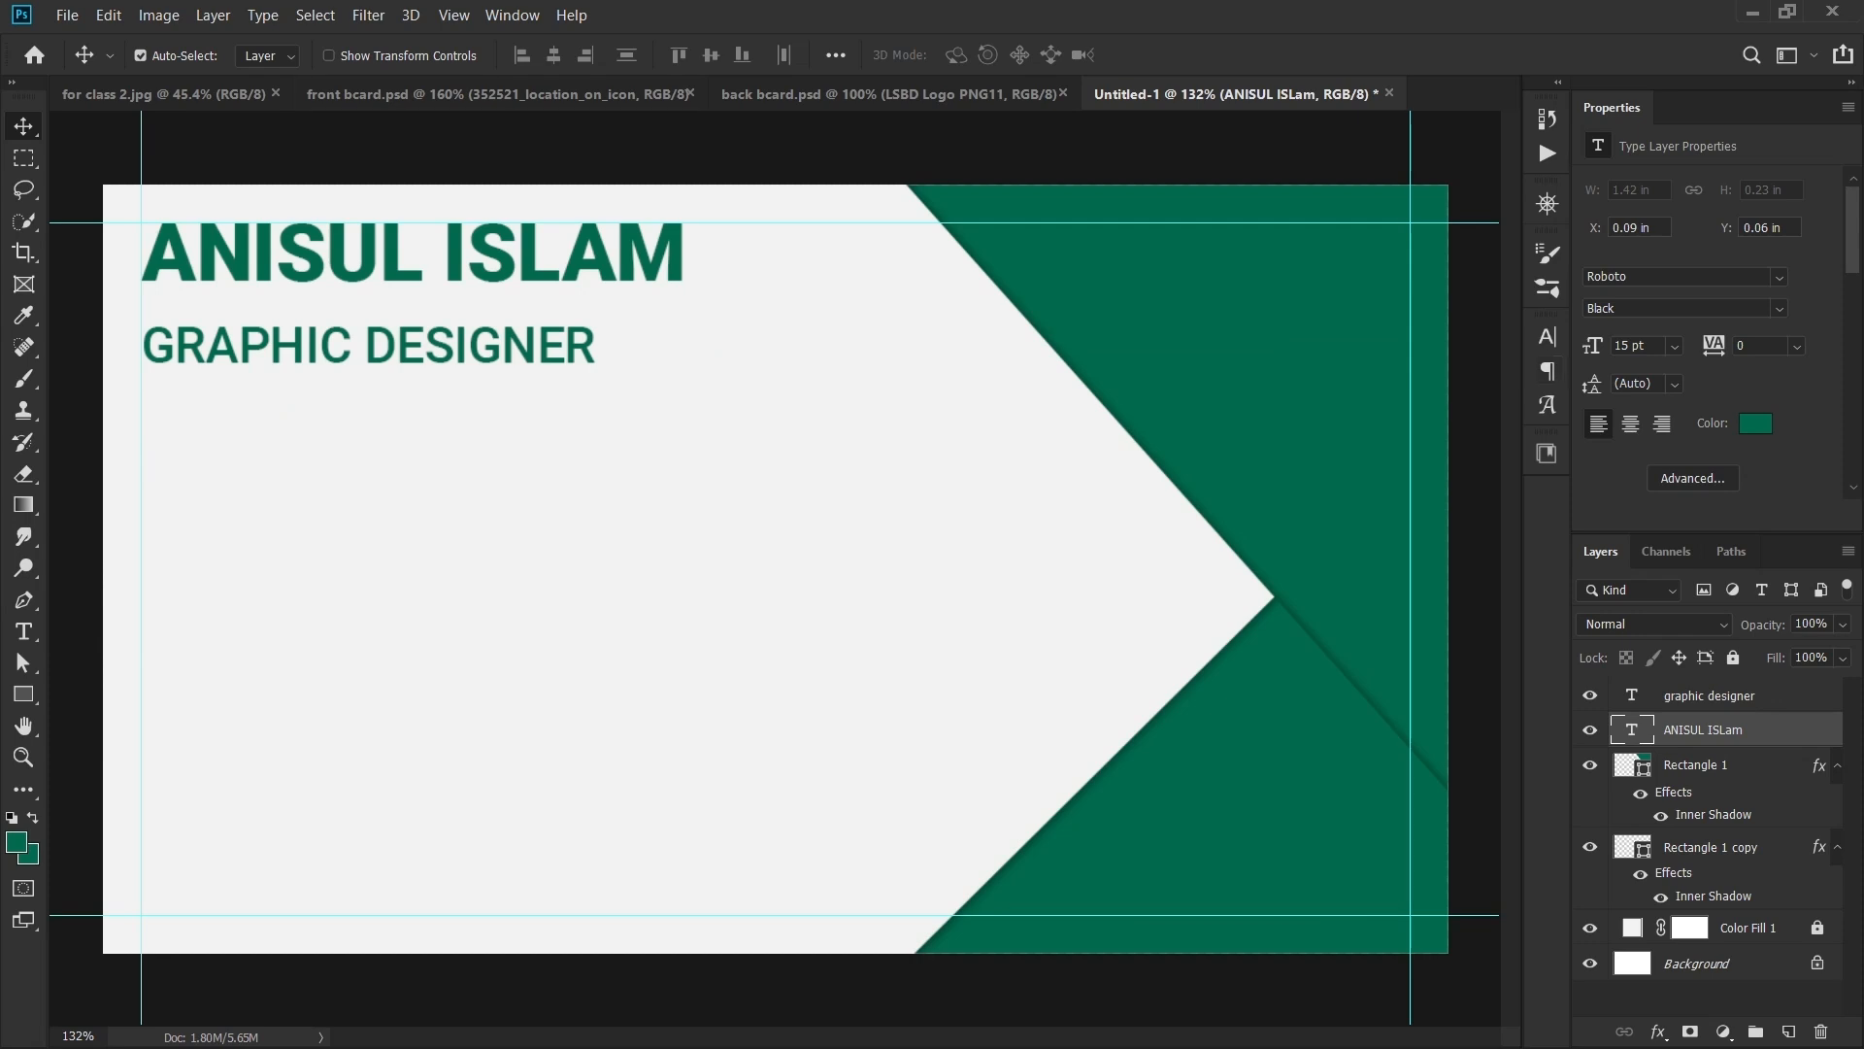
pyautogui.click(499, 94)
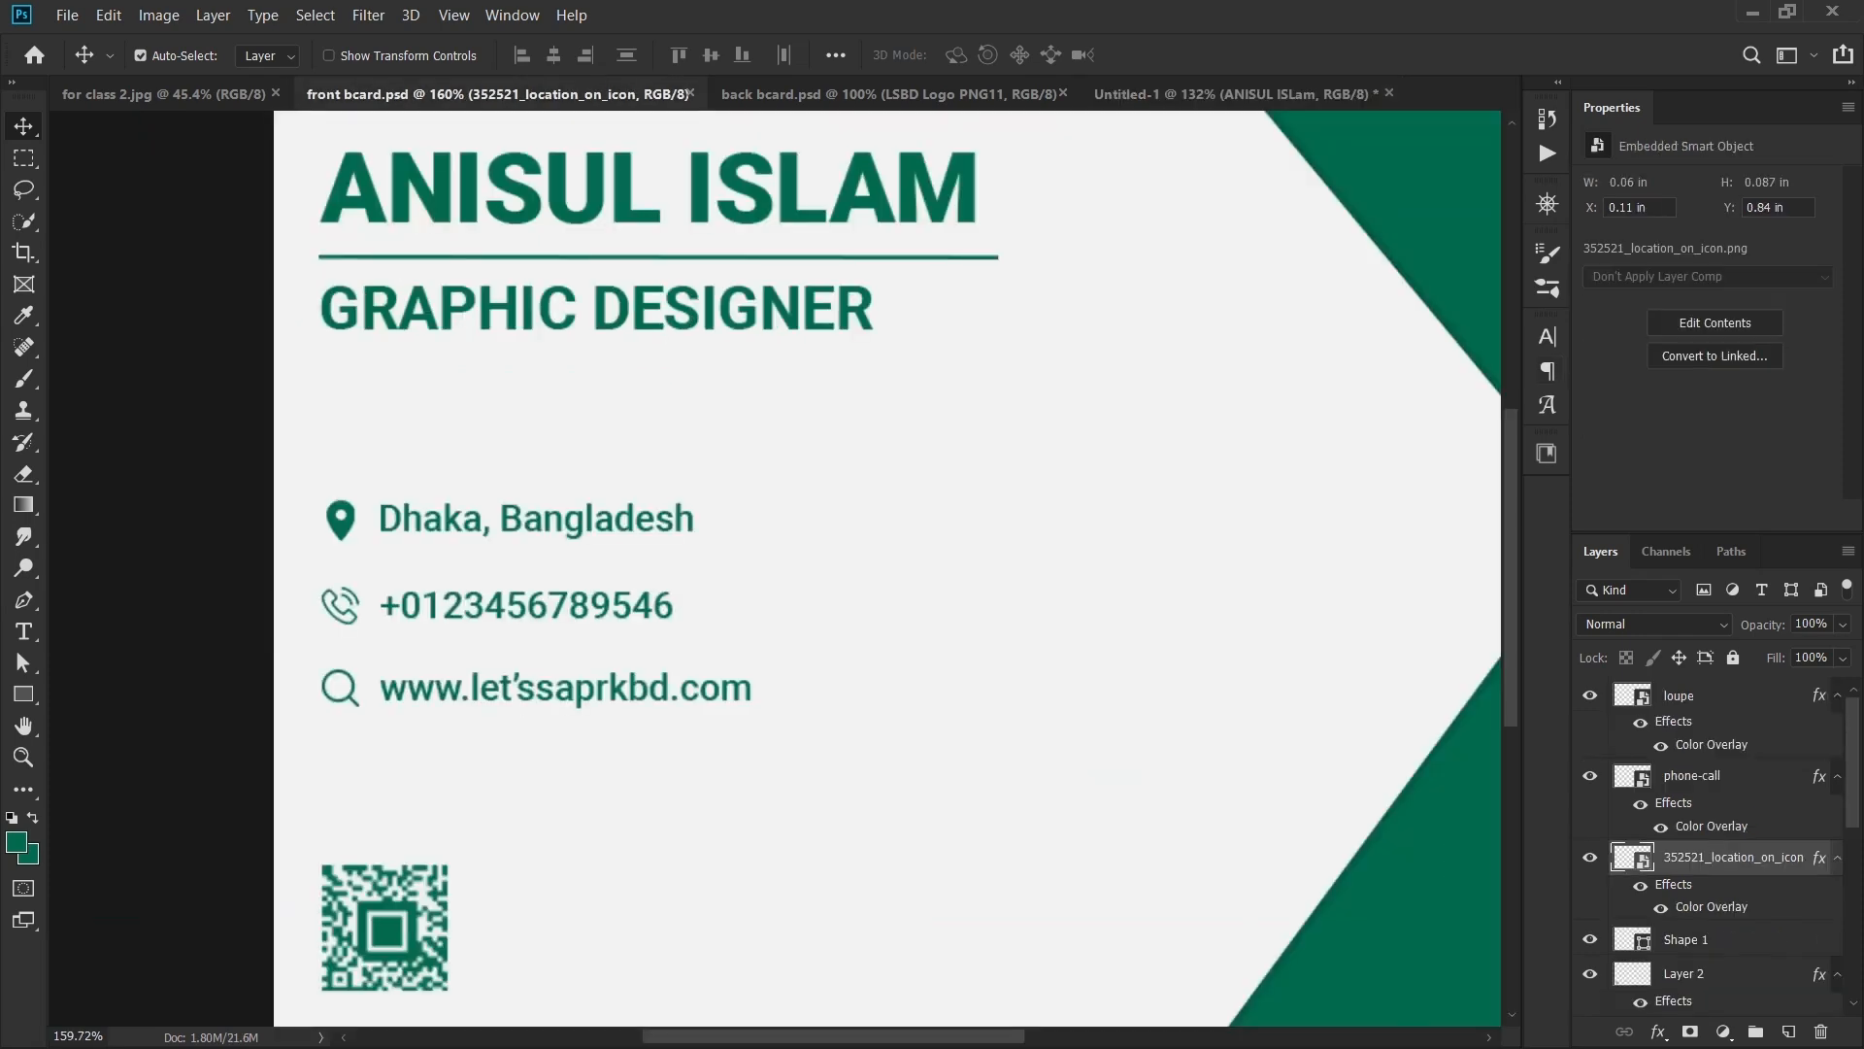
pyautogui.click(1235, 94)
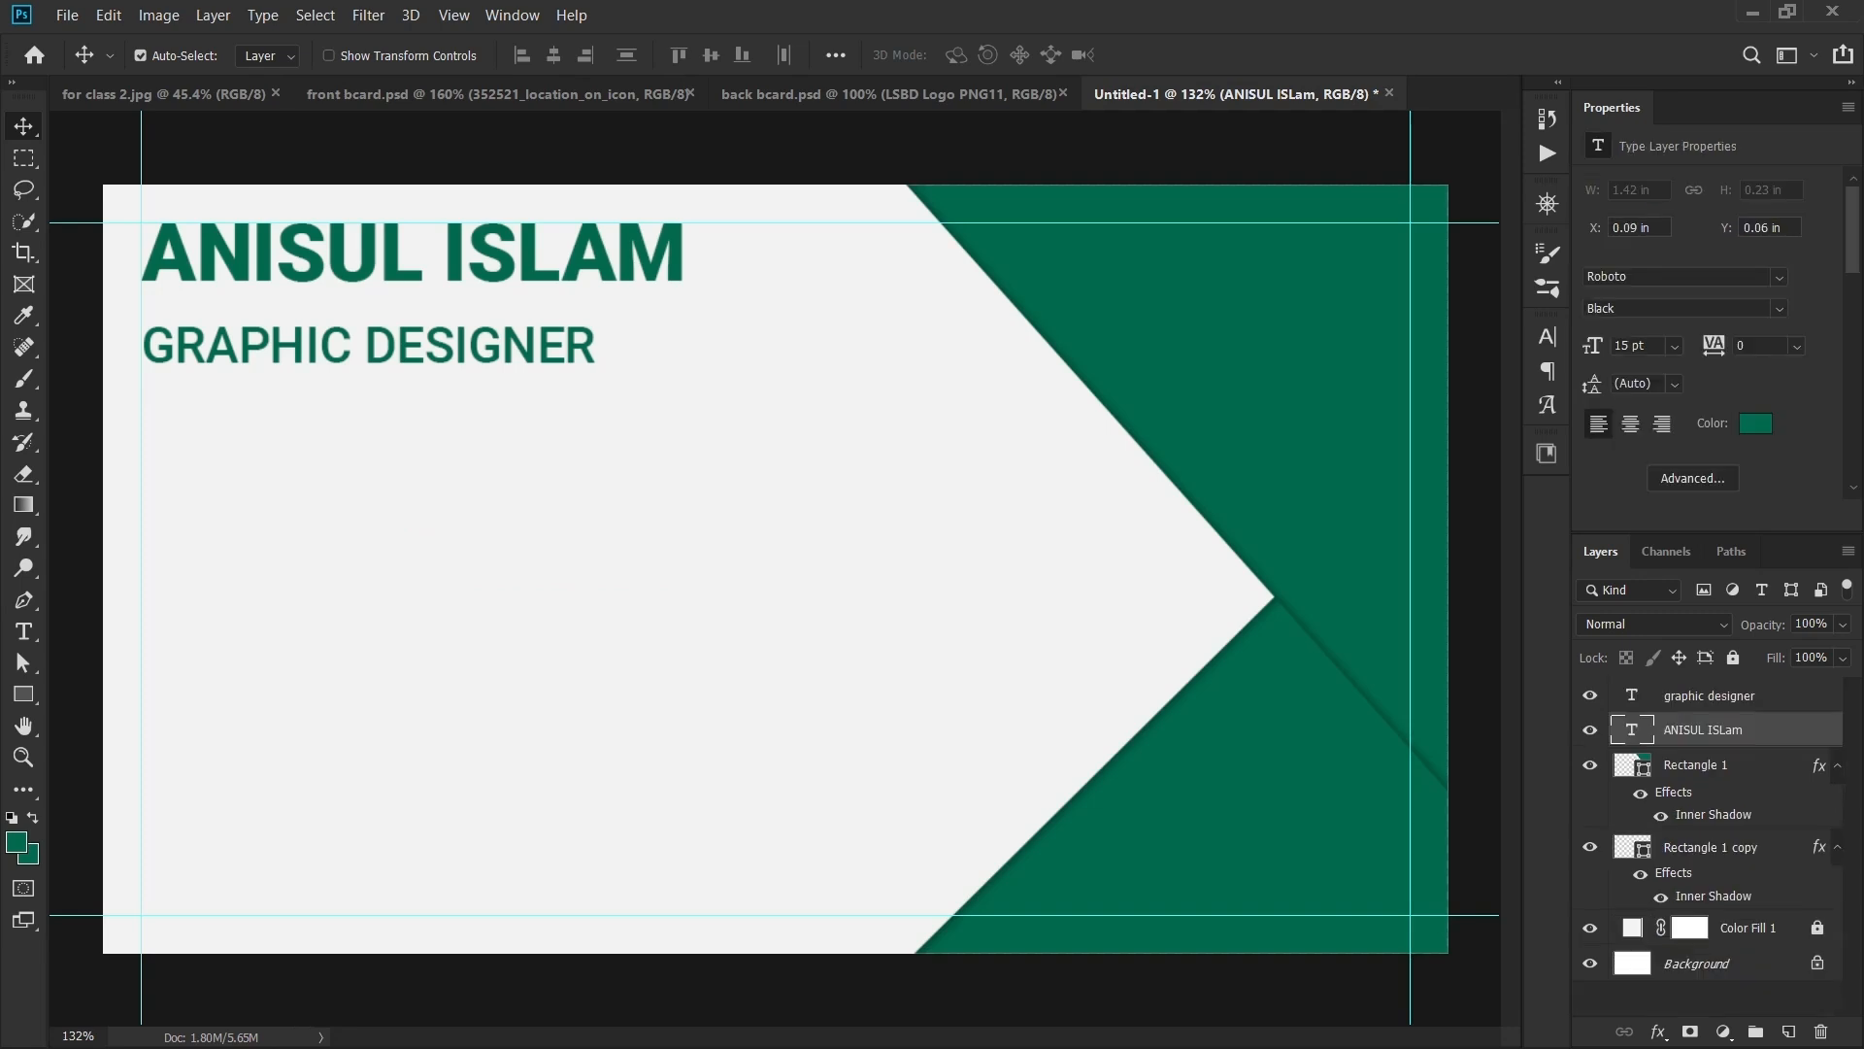
# - Draw a horizontal line beneath the name and colour it LSBD GREEN
pyautogui.rightClick(24, 694)
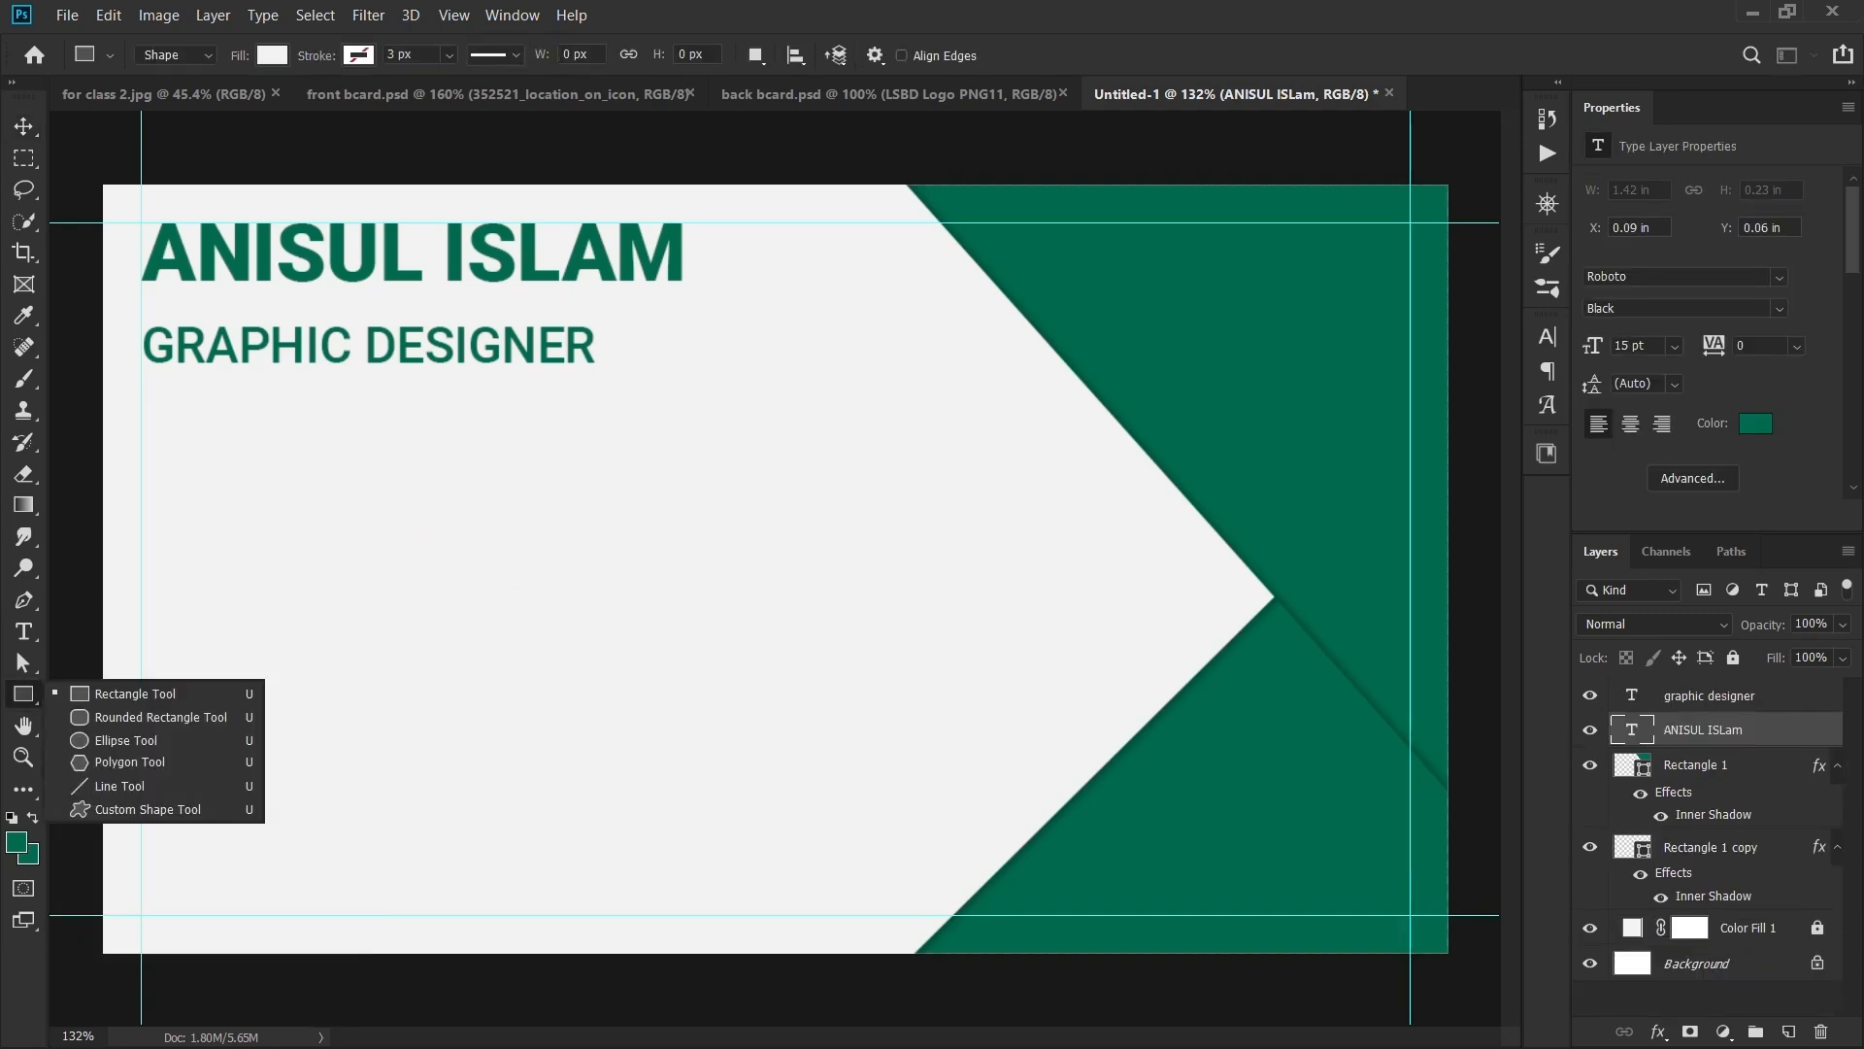
pyautogui.click(113, 786)
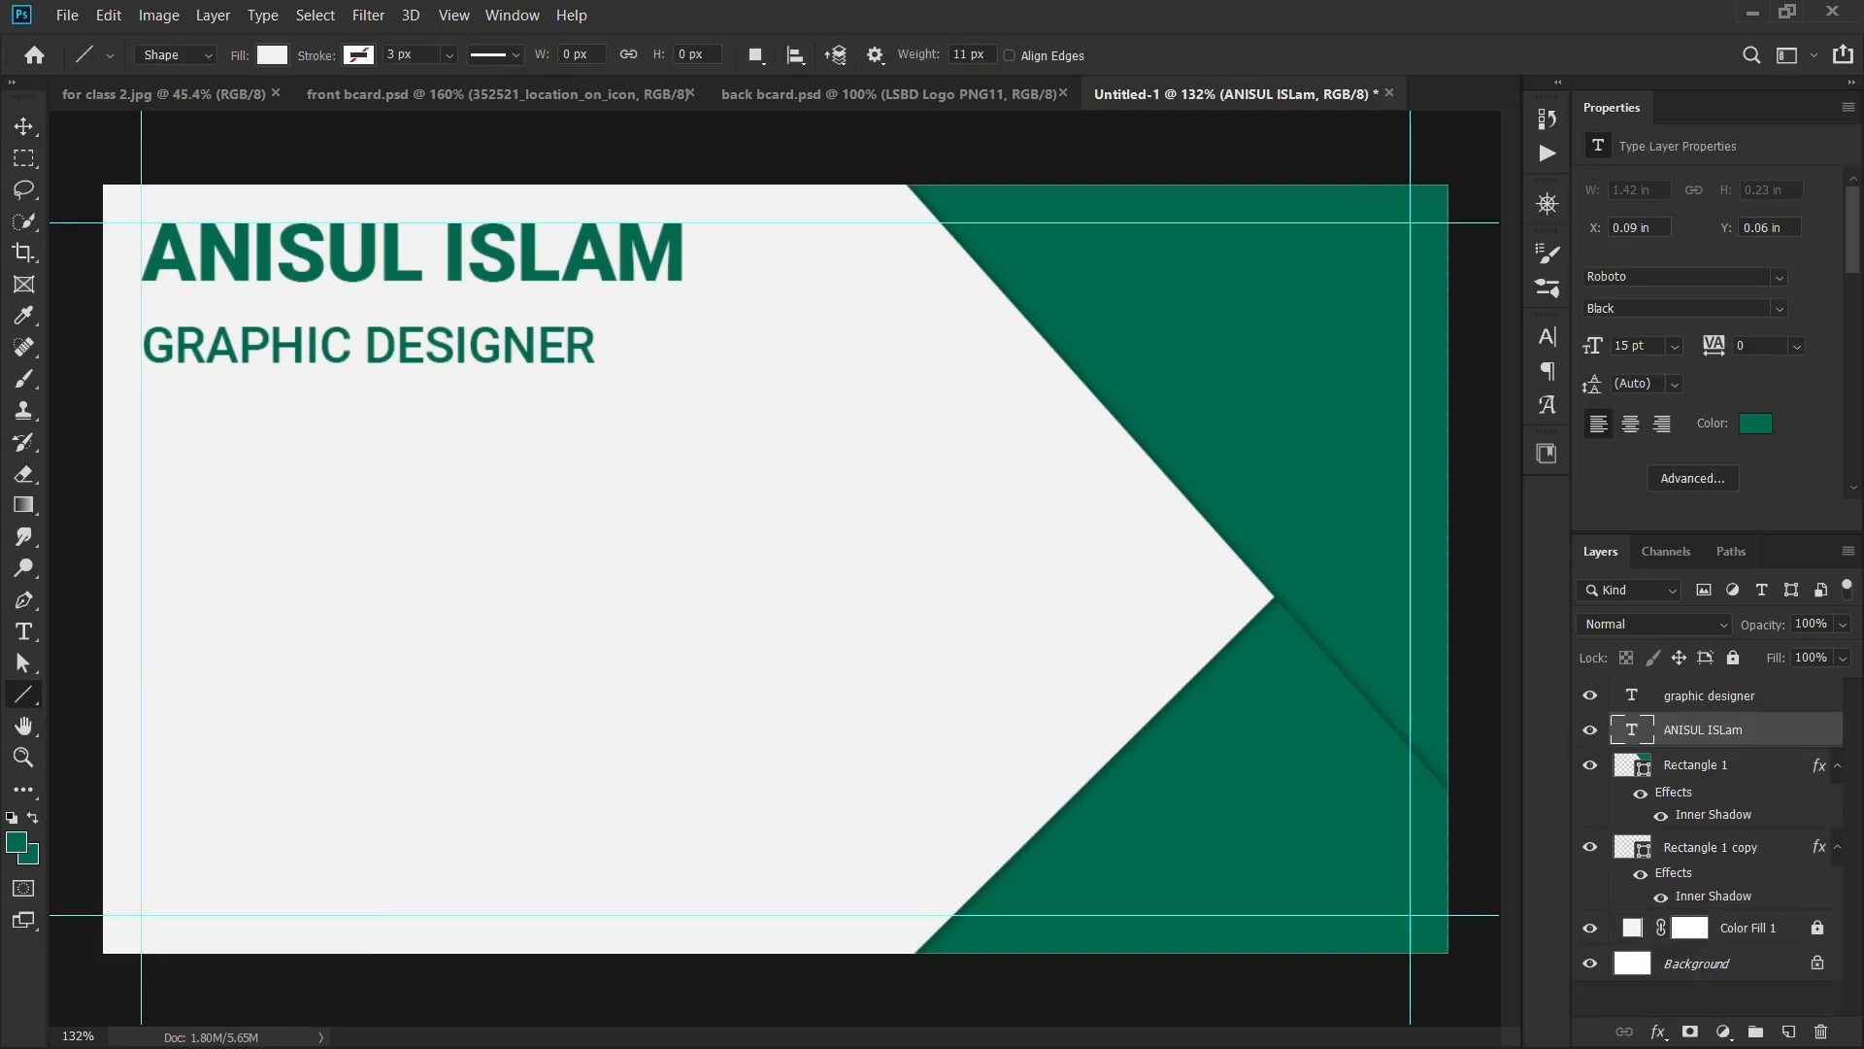
pyautogui.moveTo(143, 304); pyautogui.dragTo(712, 305)
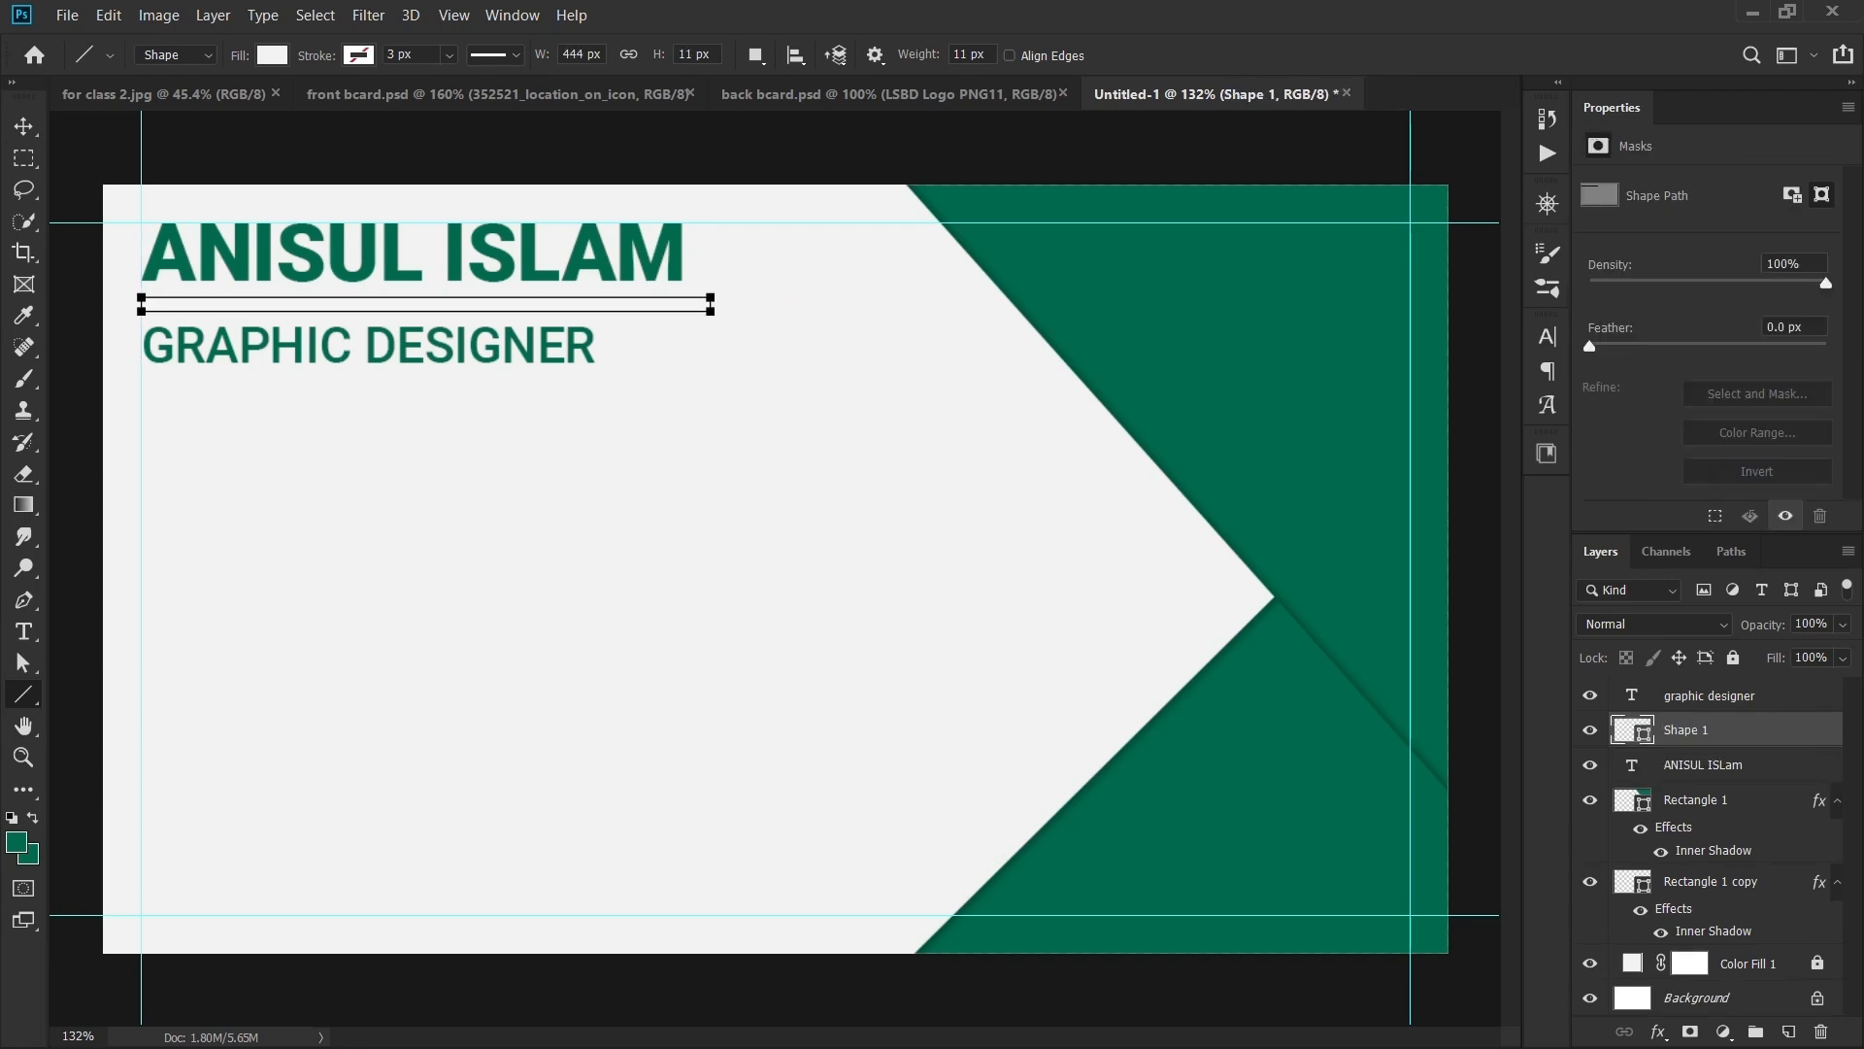
pyautogui.press('v')
pyautogui.click(1547, 454)
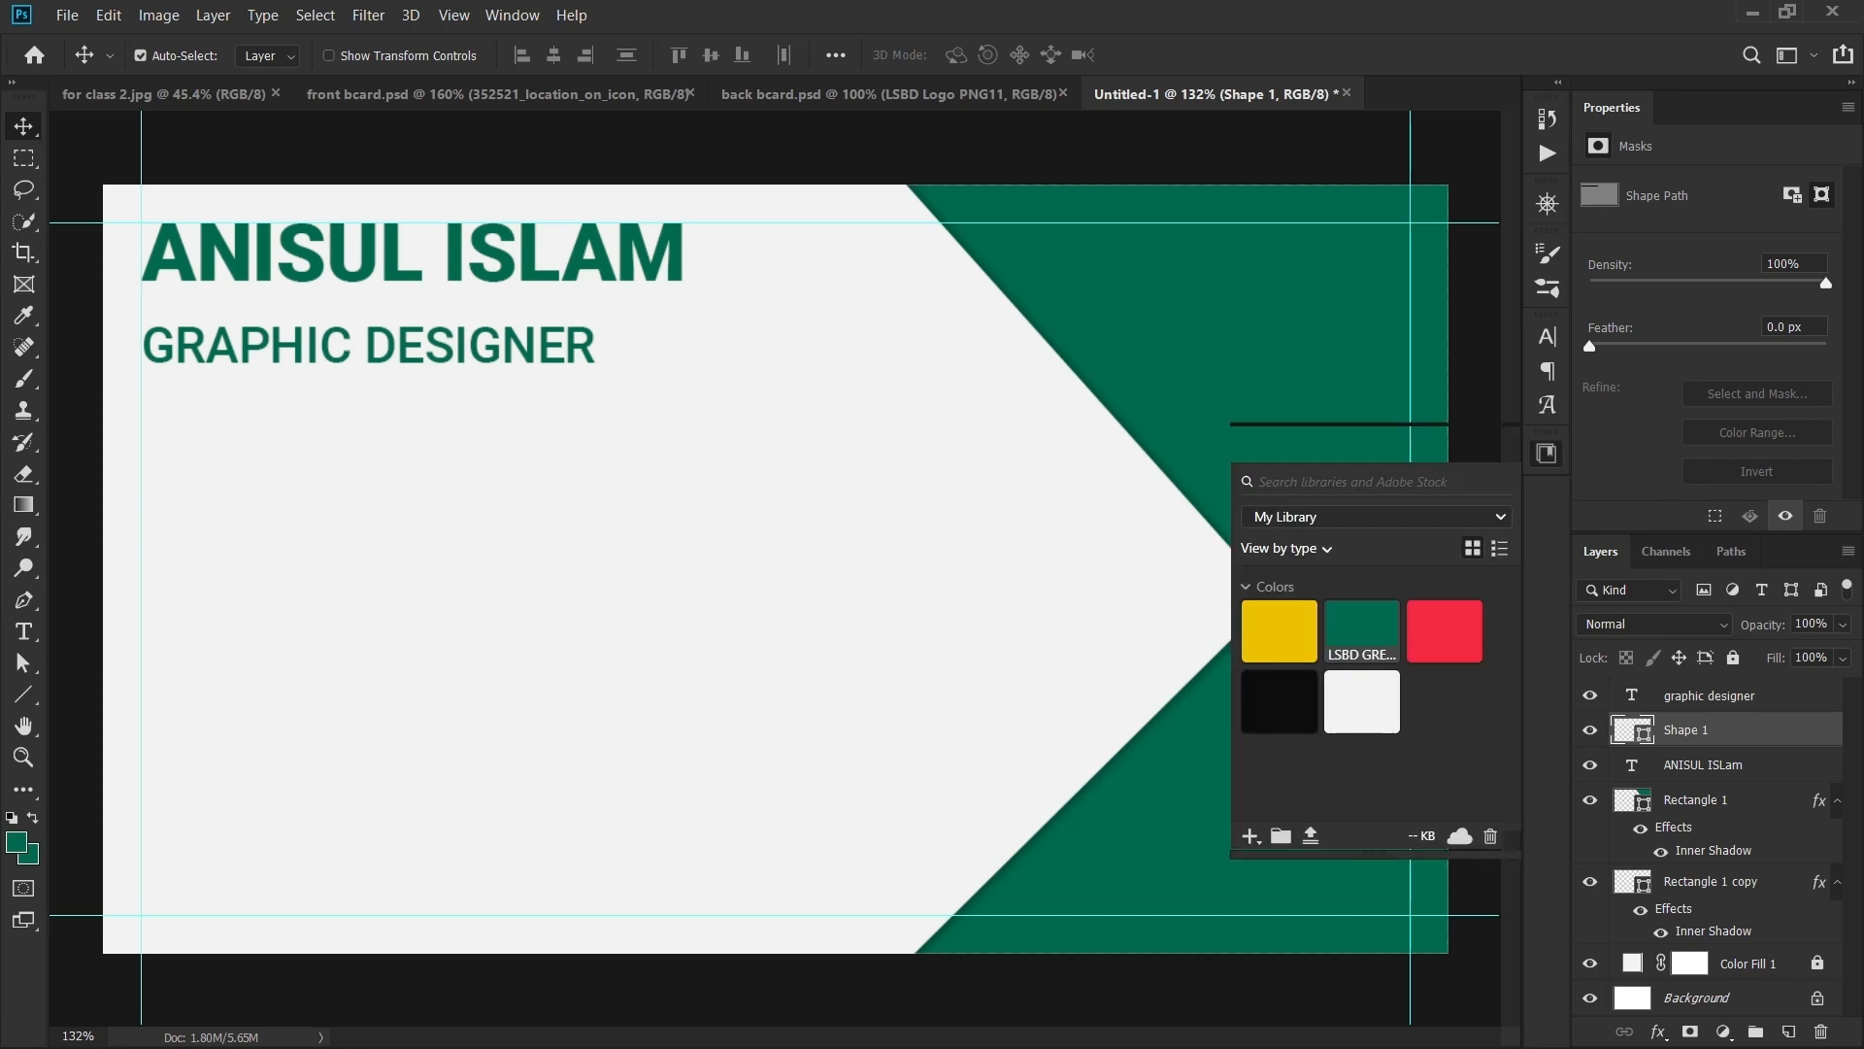
pyautogui.click(1362, 631)
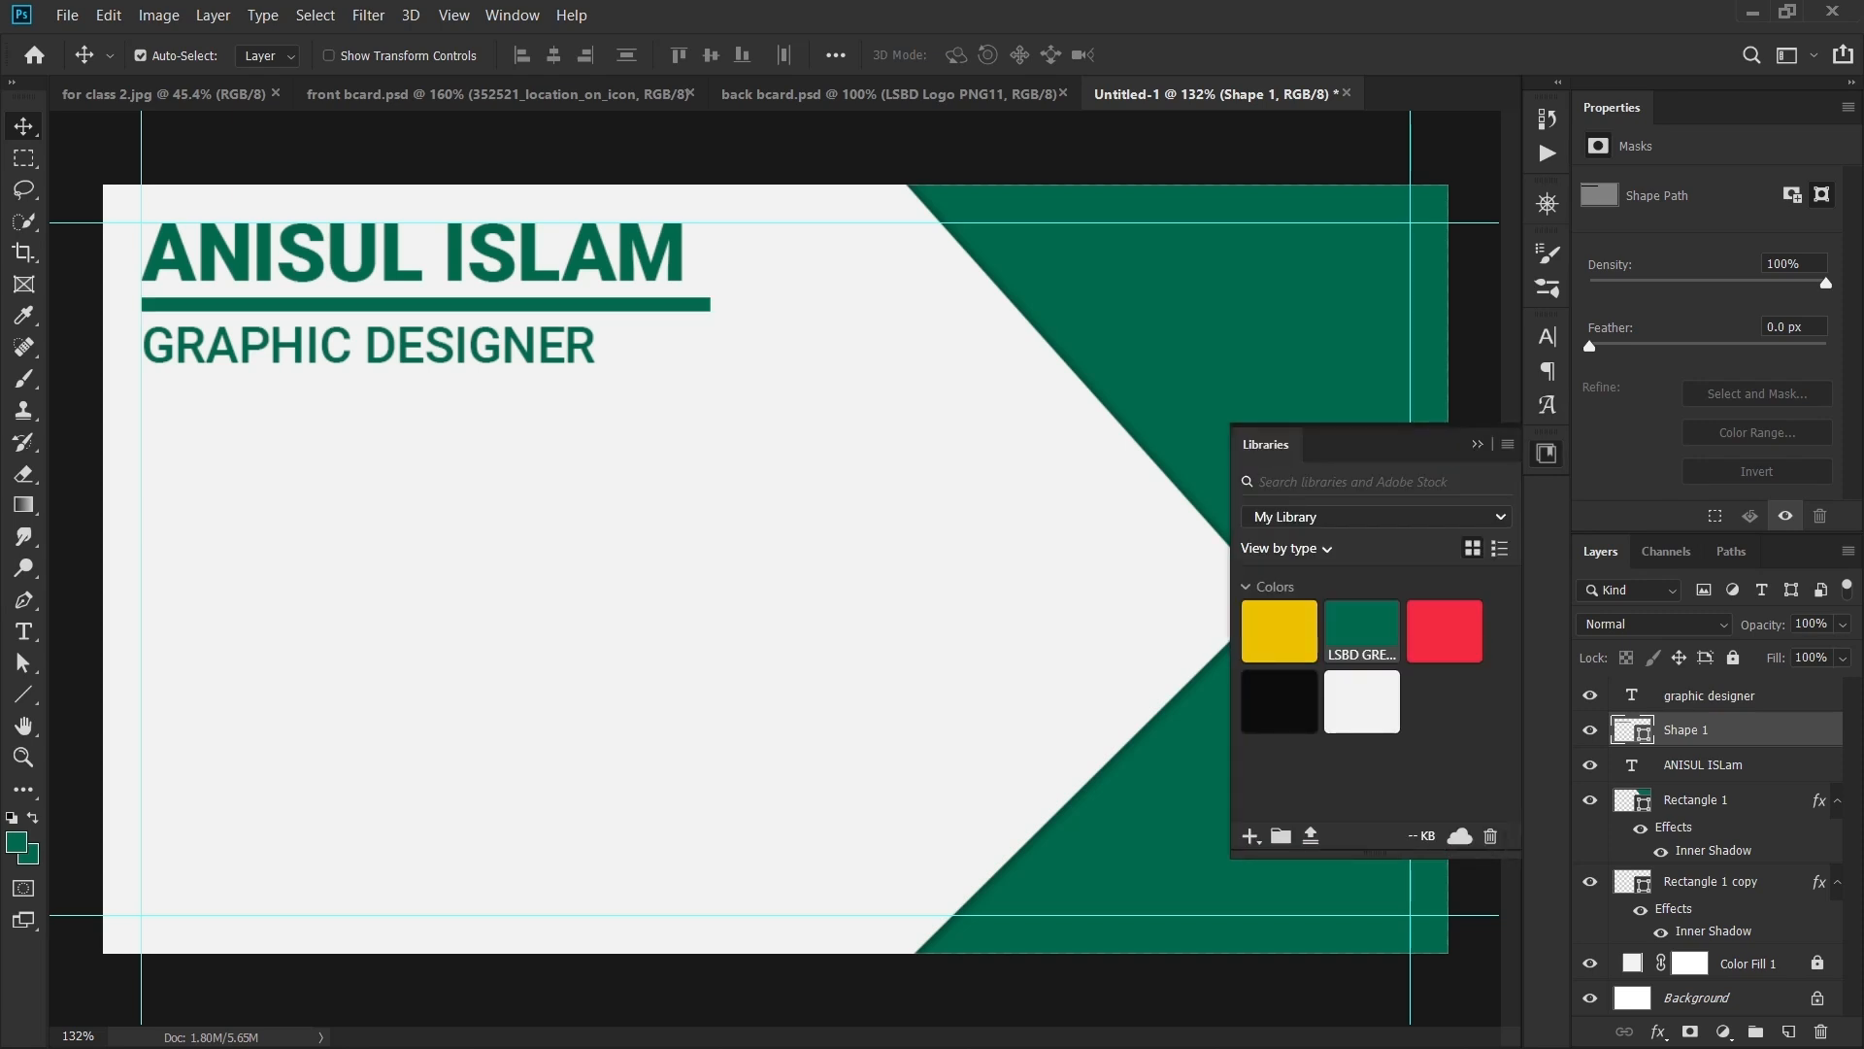
pyautogui.click(1477, 443)
# - Squash the line to 36.36% height to make a thin divider
pyautogui.hotkey('ctrl', 't')
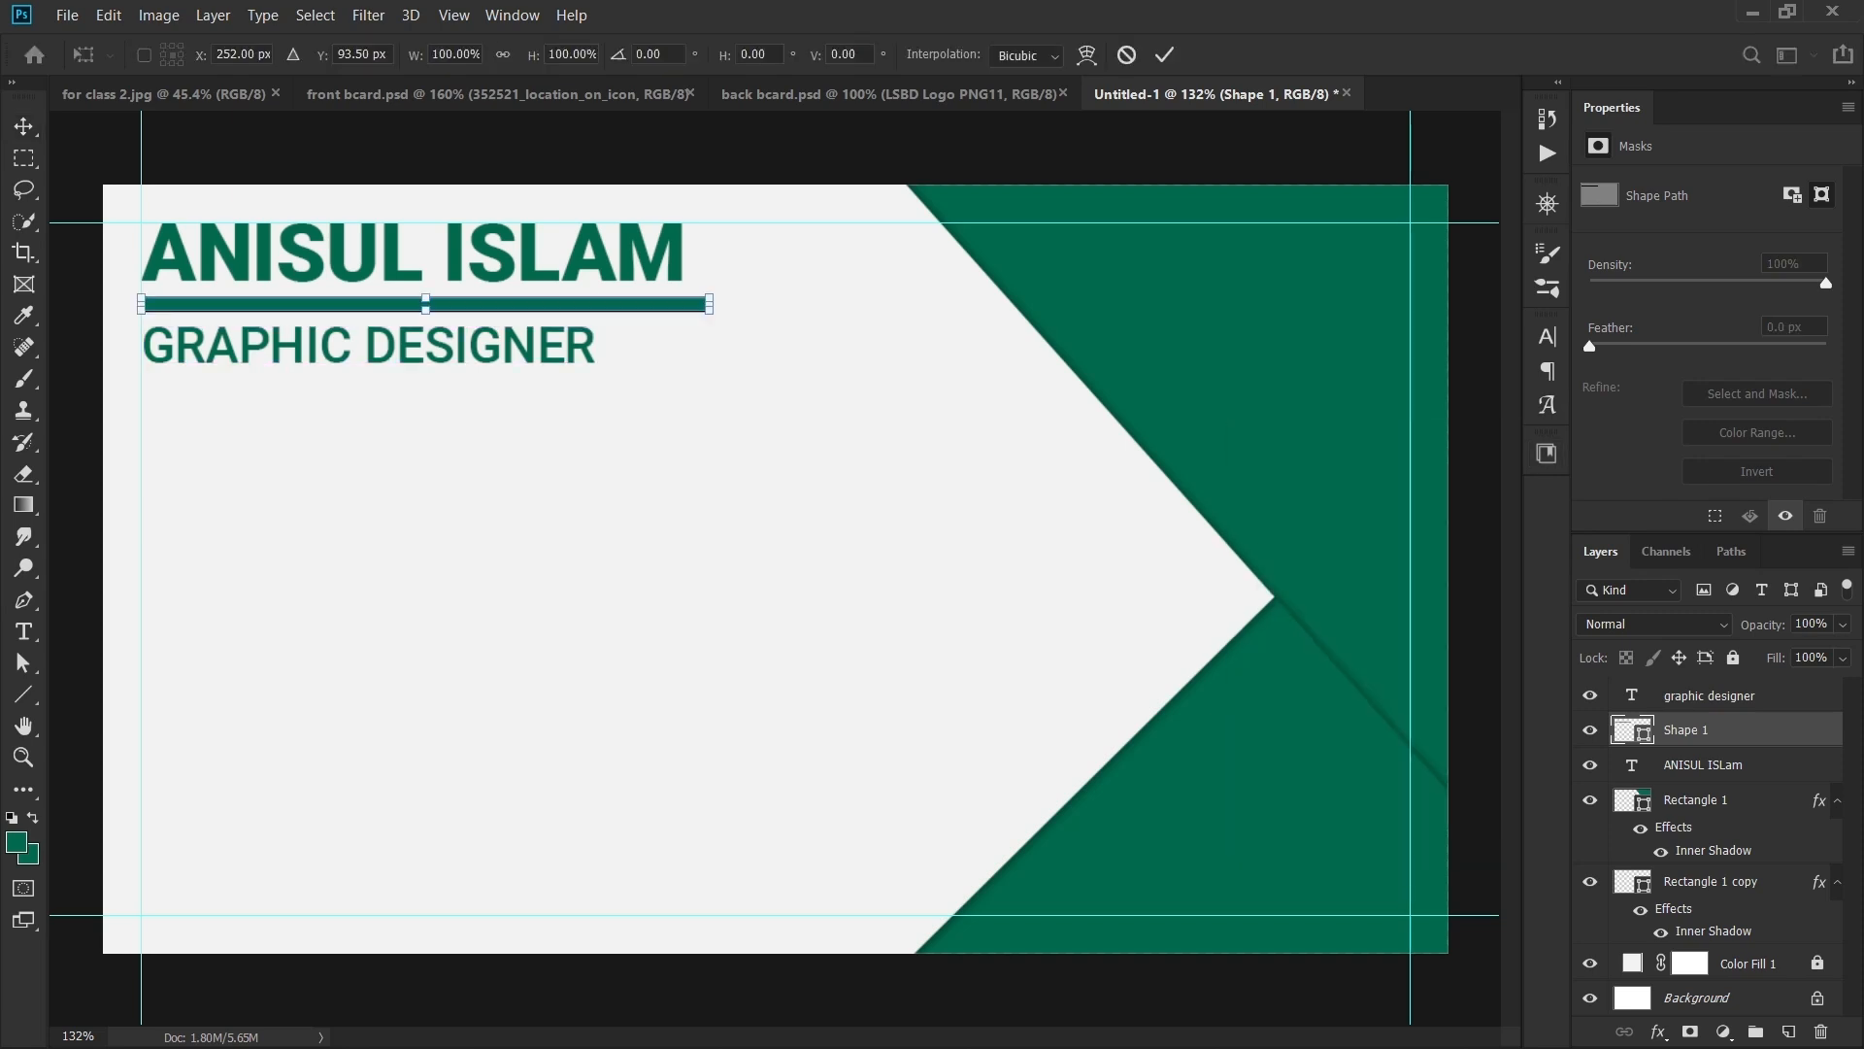
pyautogui.scroll(3, 425, 313)
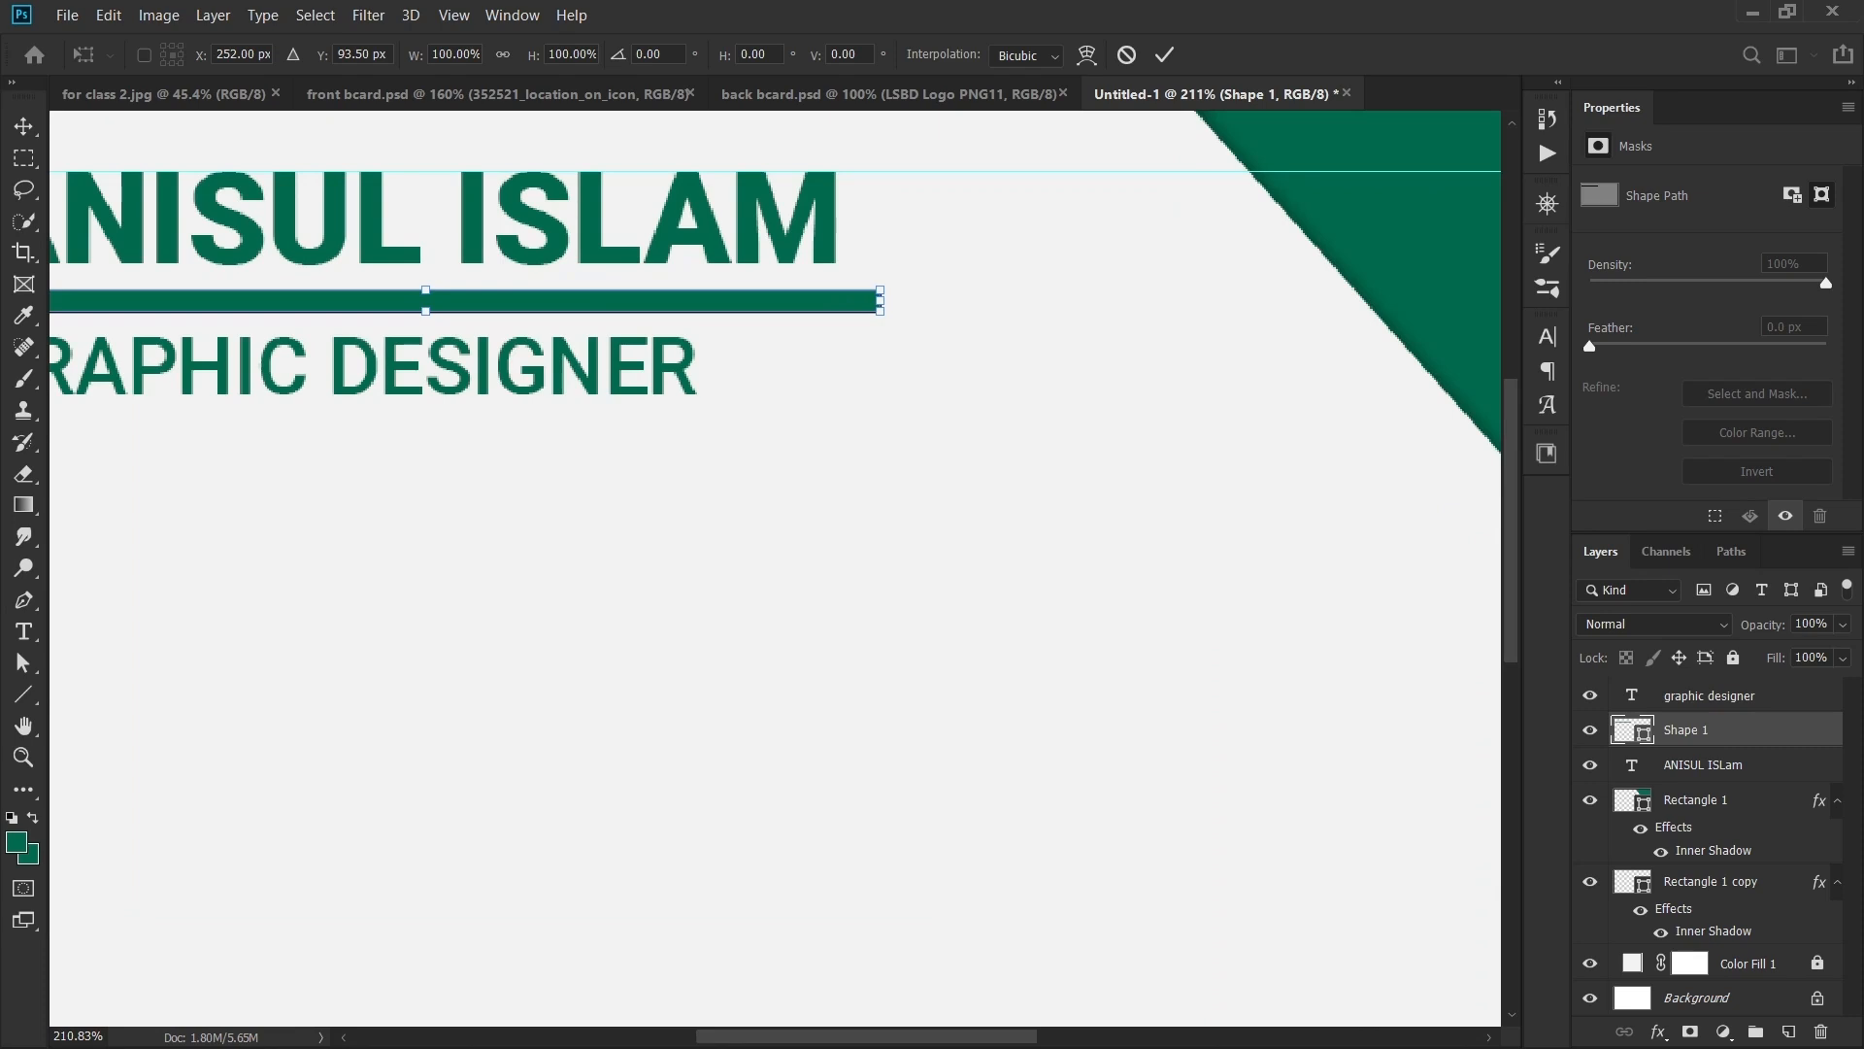
pyautogui.moveTo(425, 311); pyautogui.dragTo(425, 297)
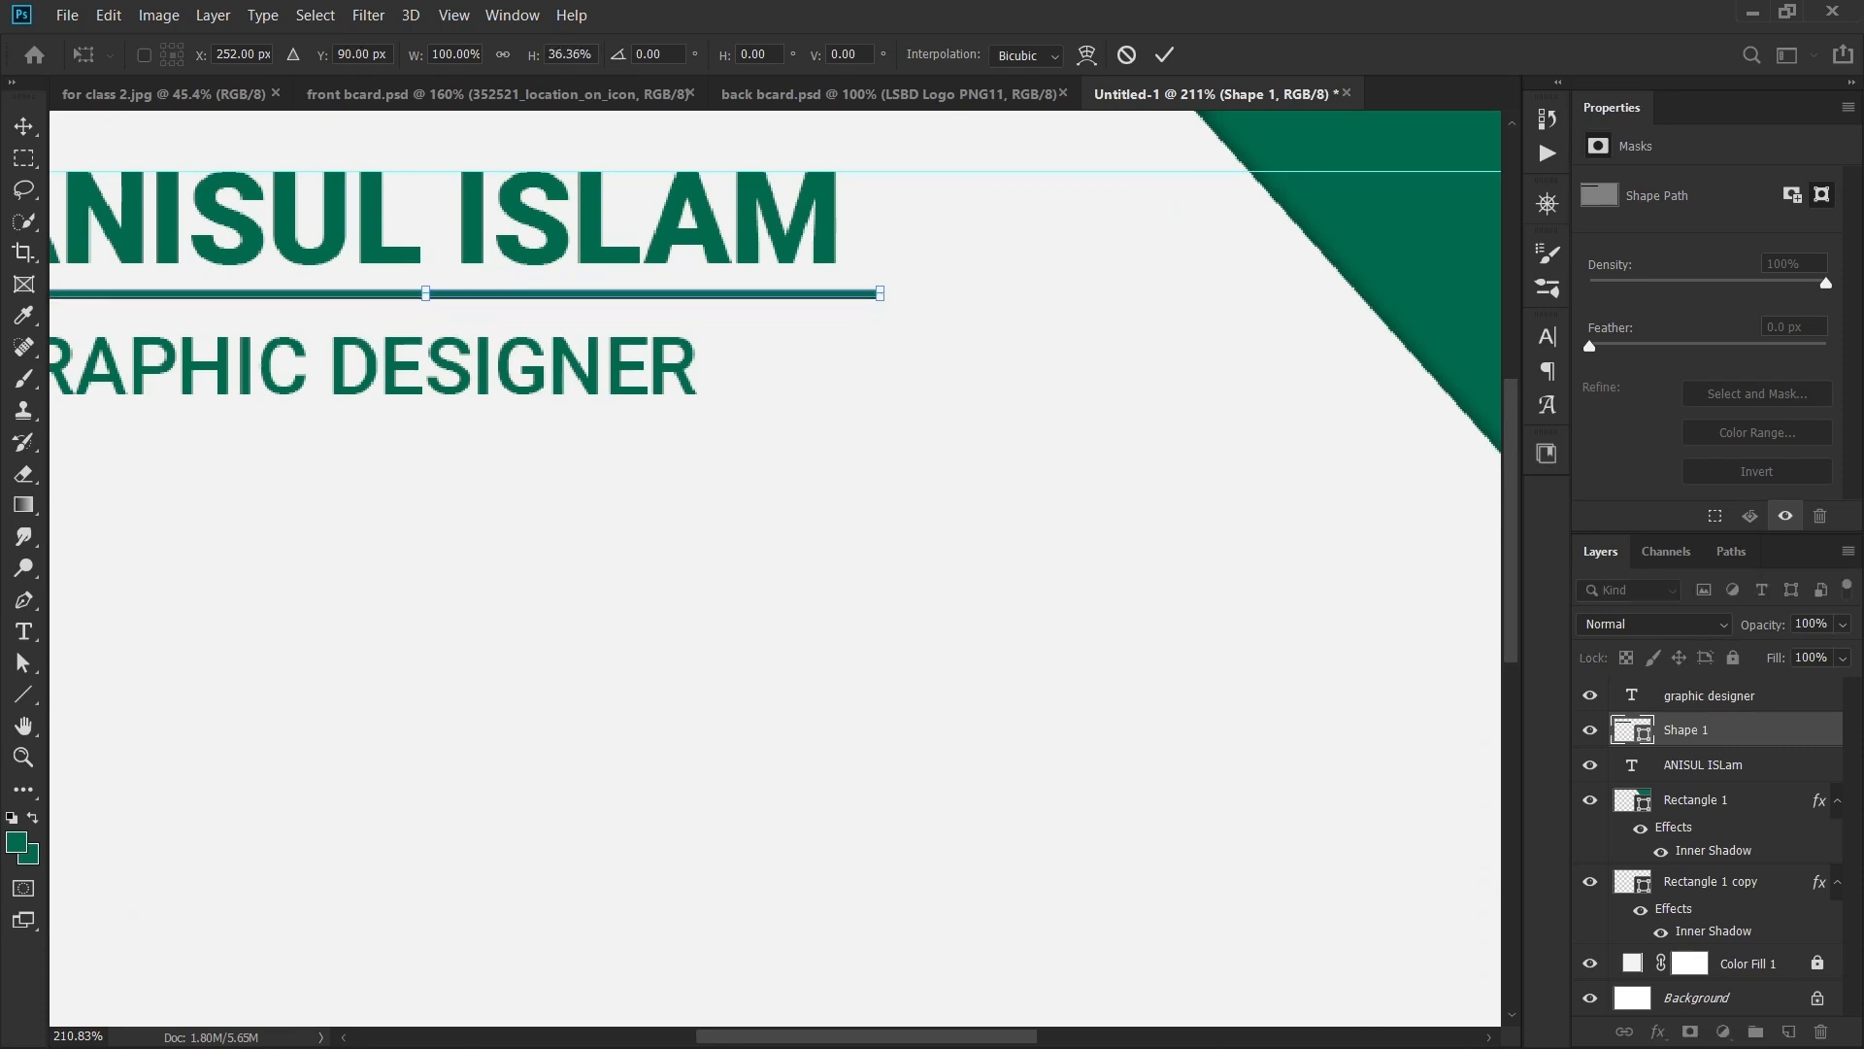
pyautogui.scroll(-3, 501, 366)
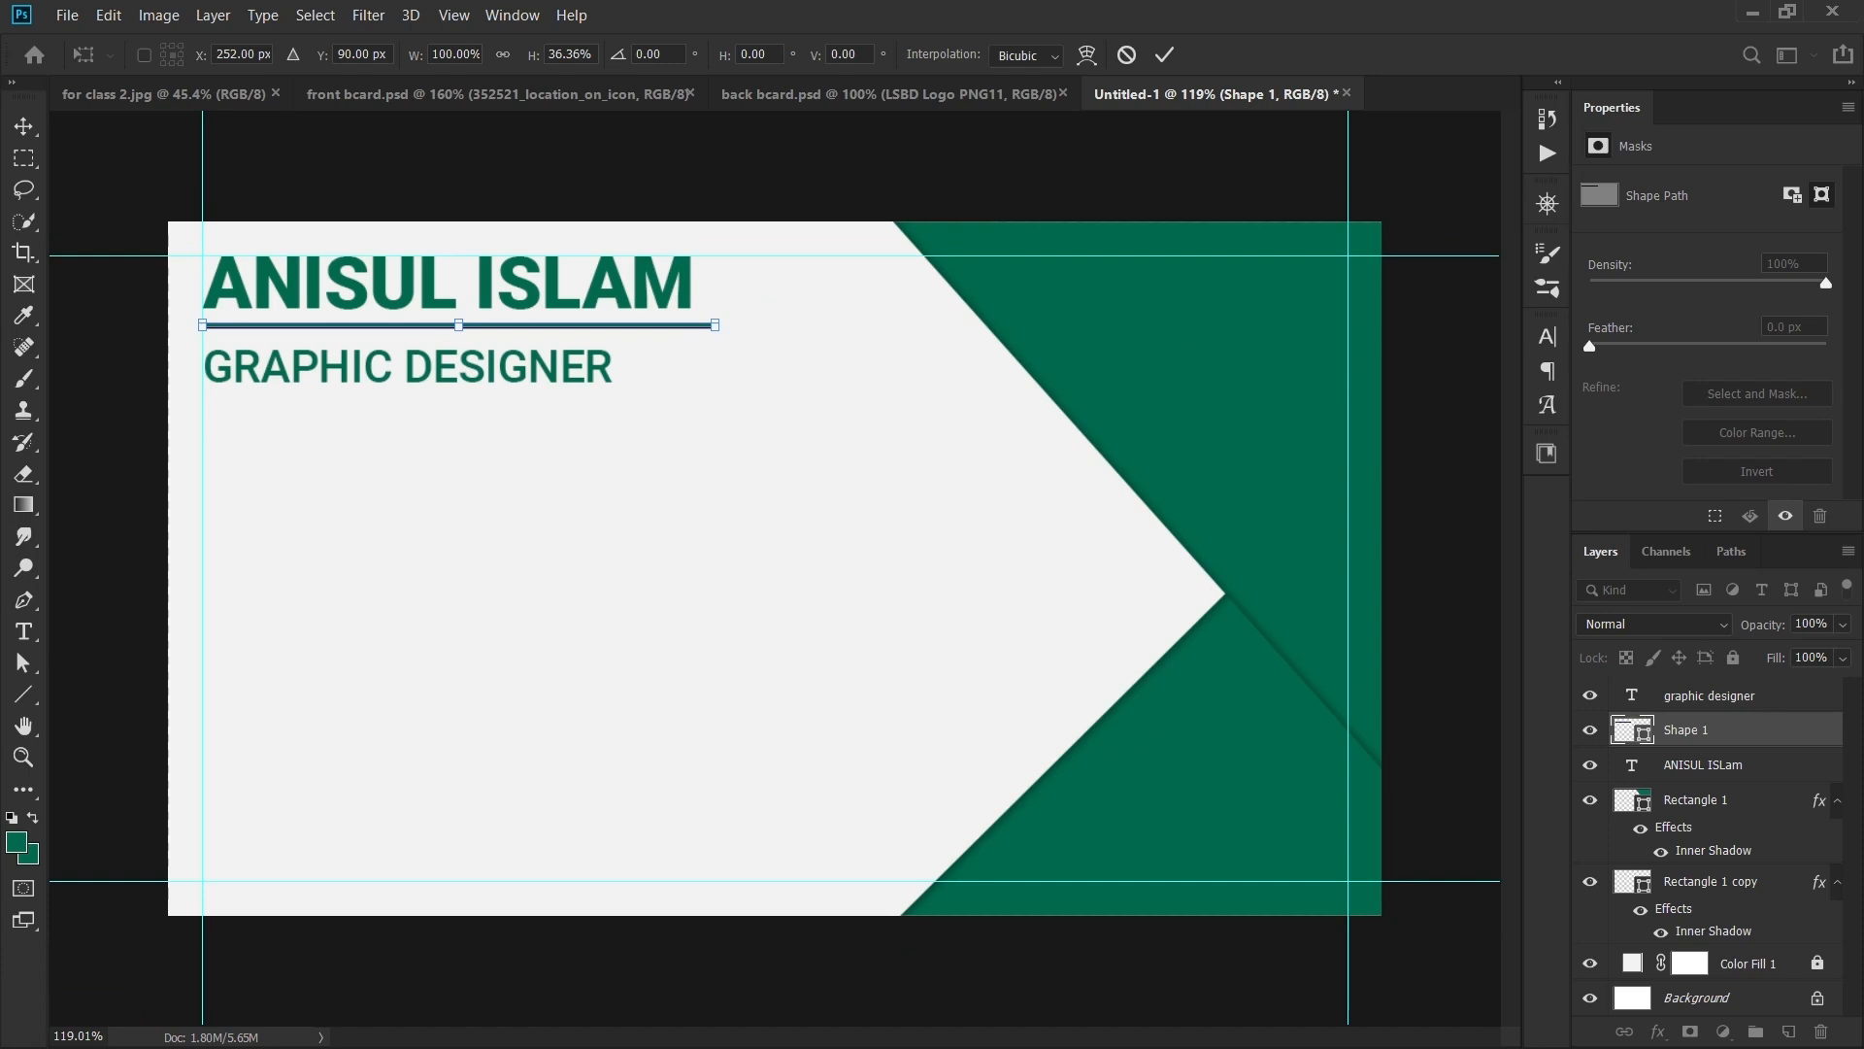
pyautogui.press('Return')
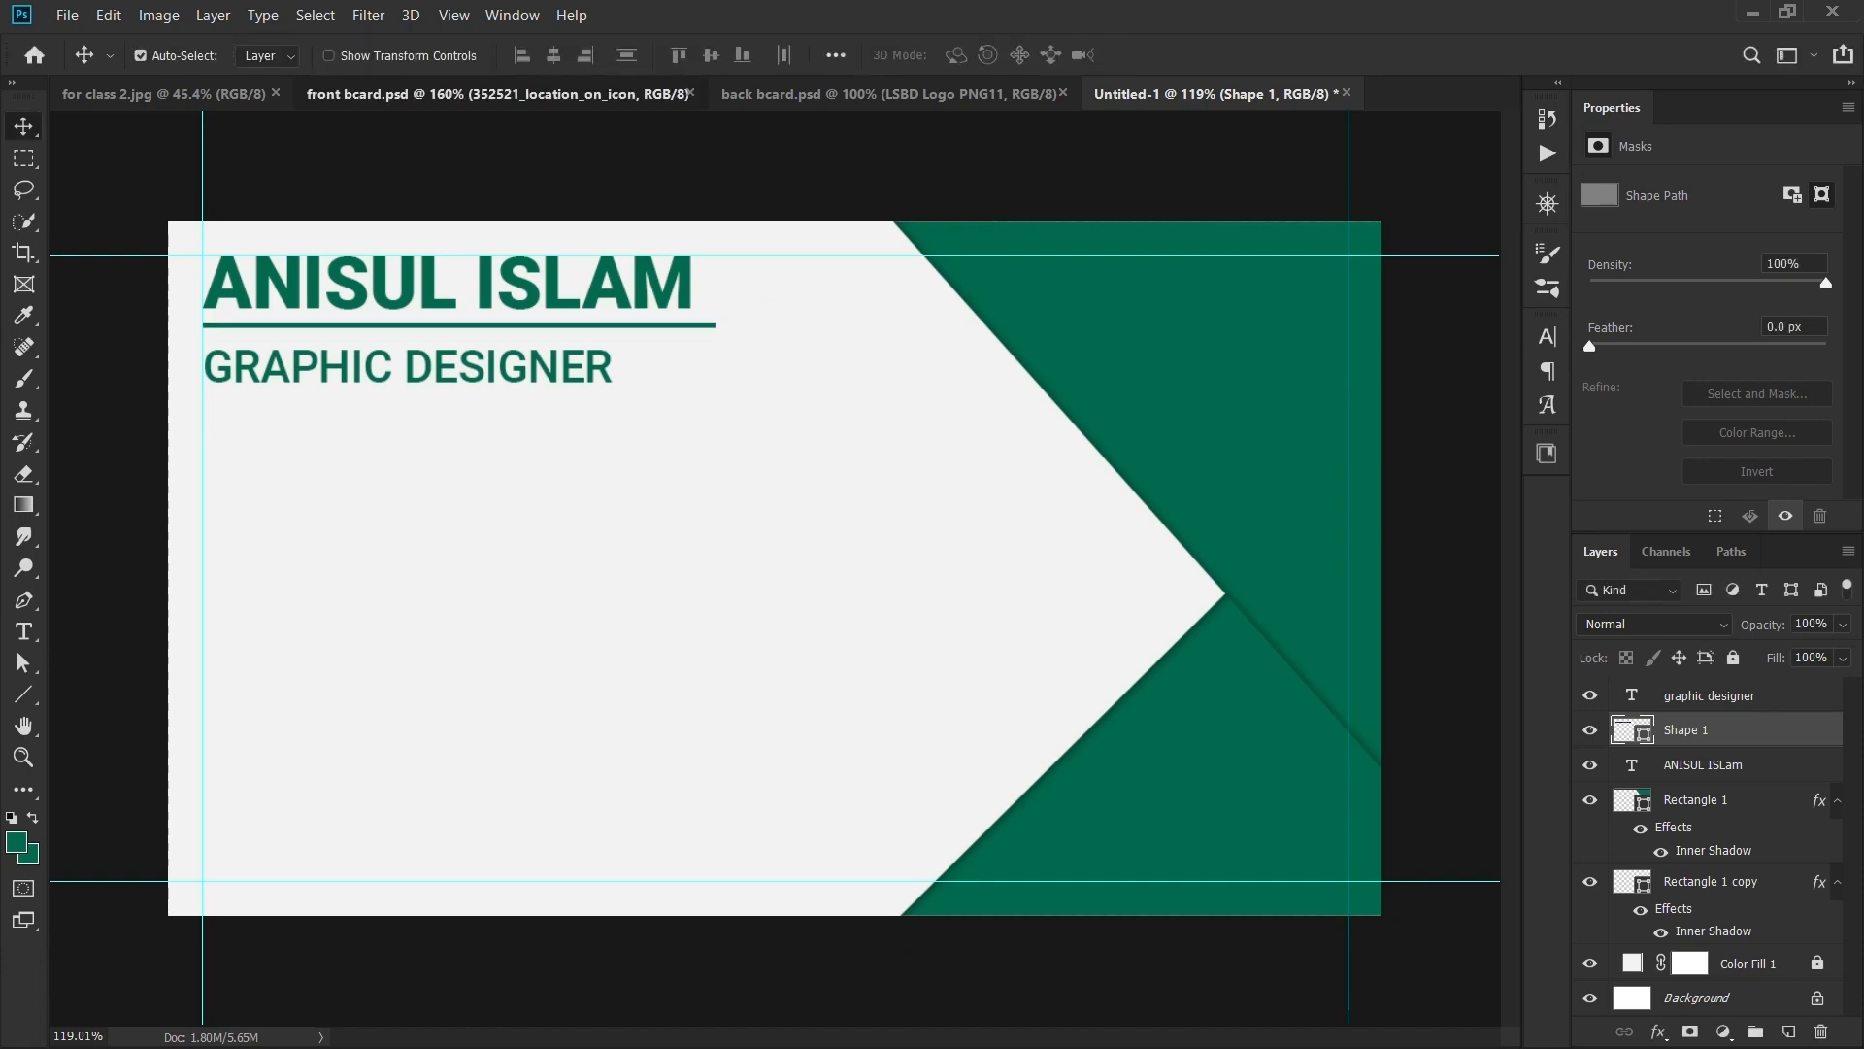
# - Glance at front bcard.psd and back bcard.psd, then return to the Untitled-1 card
pyautogui.click(497, 93)
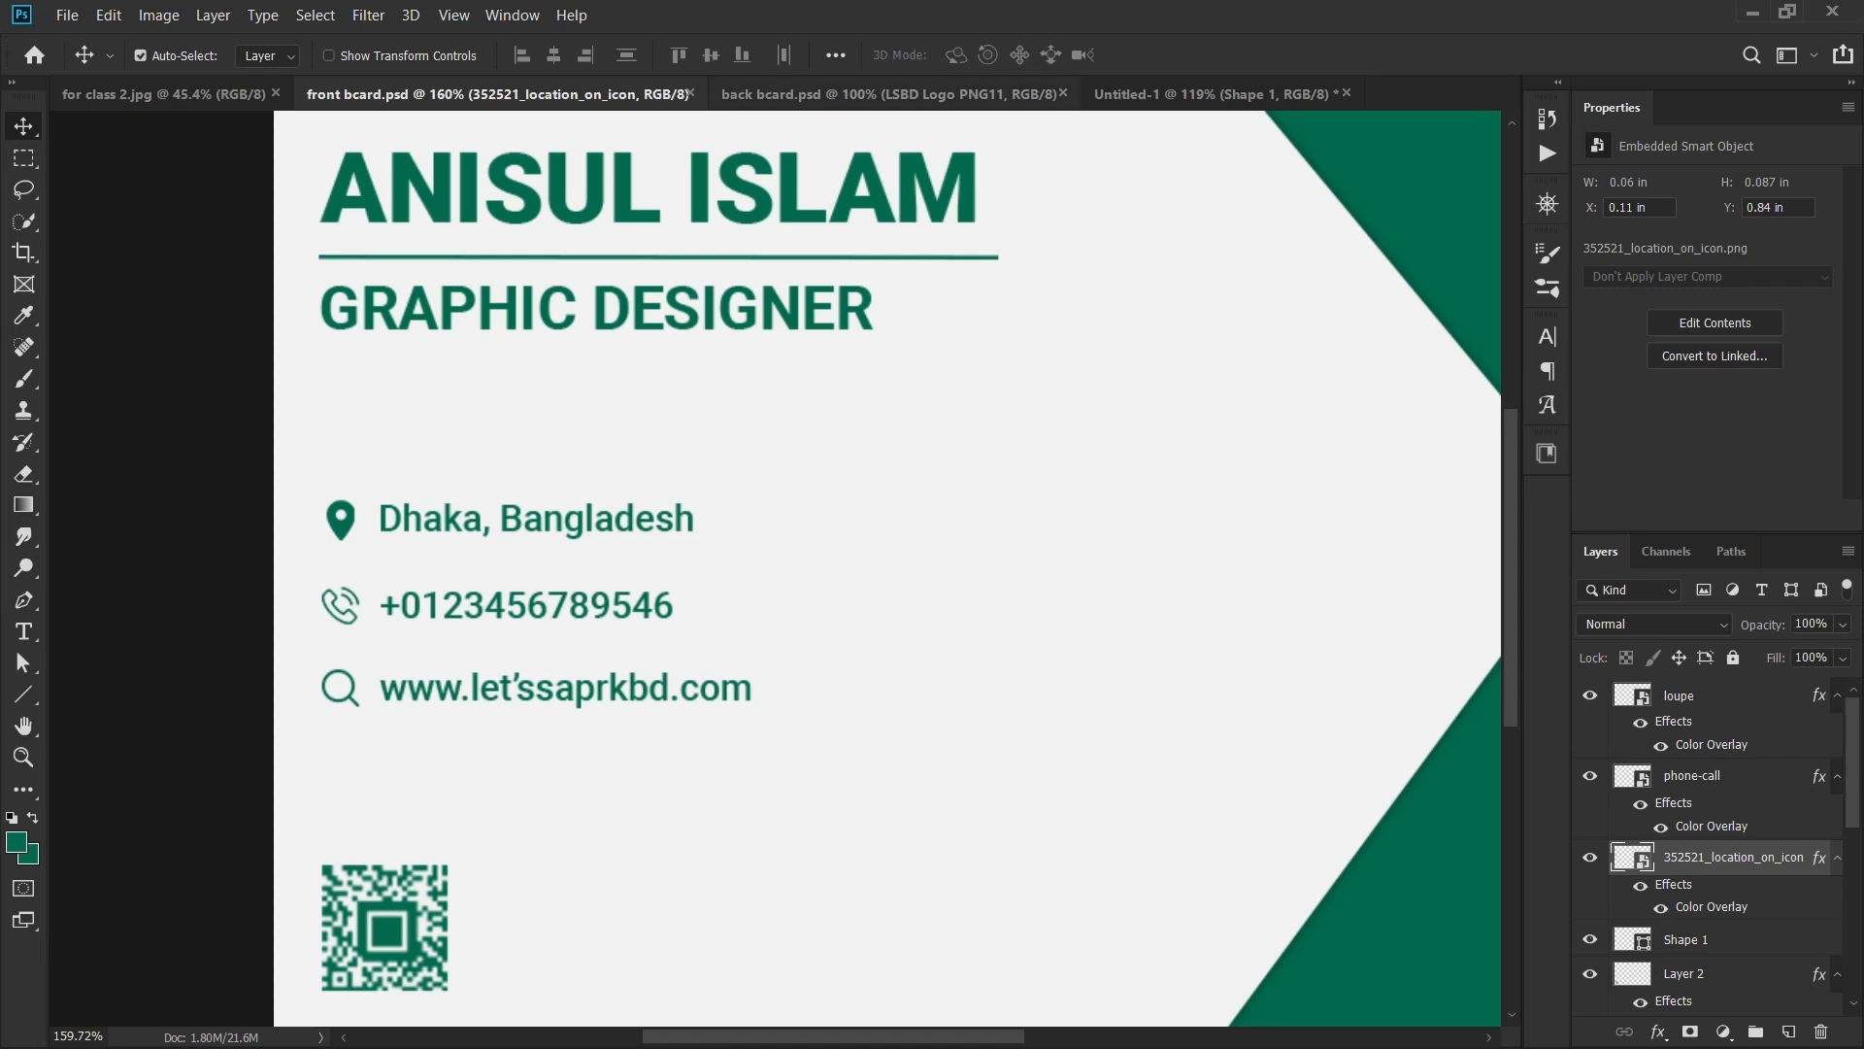
pyautogui.click(890, 94)
pyautogui.hotkey('ctrl', 'Tab')
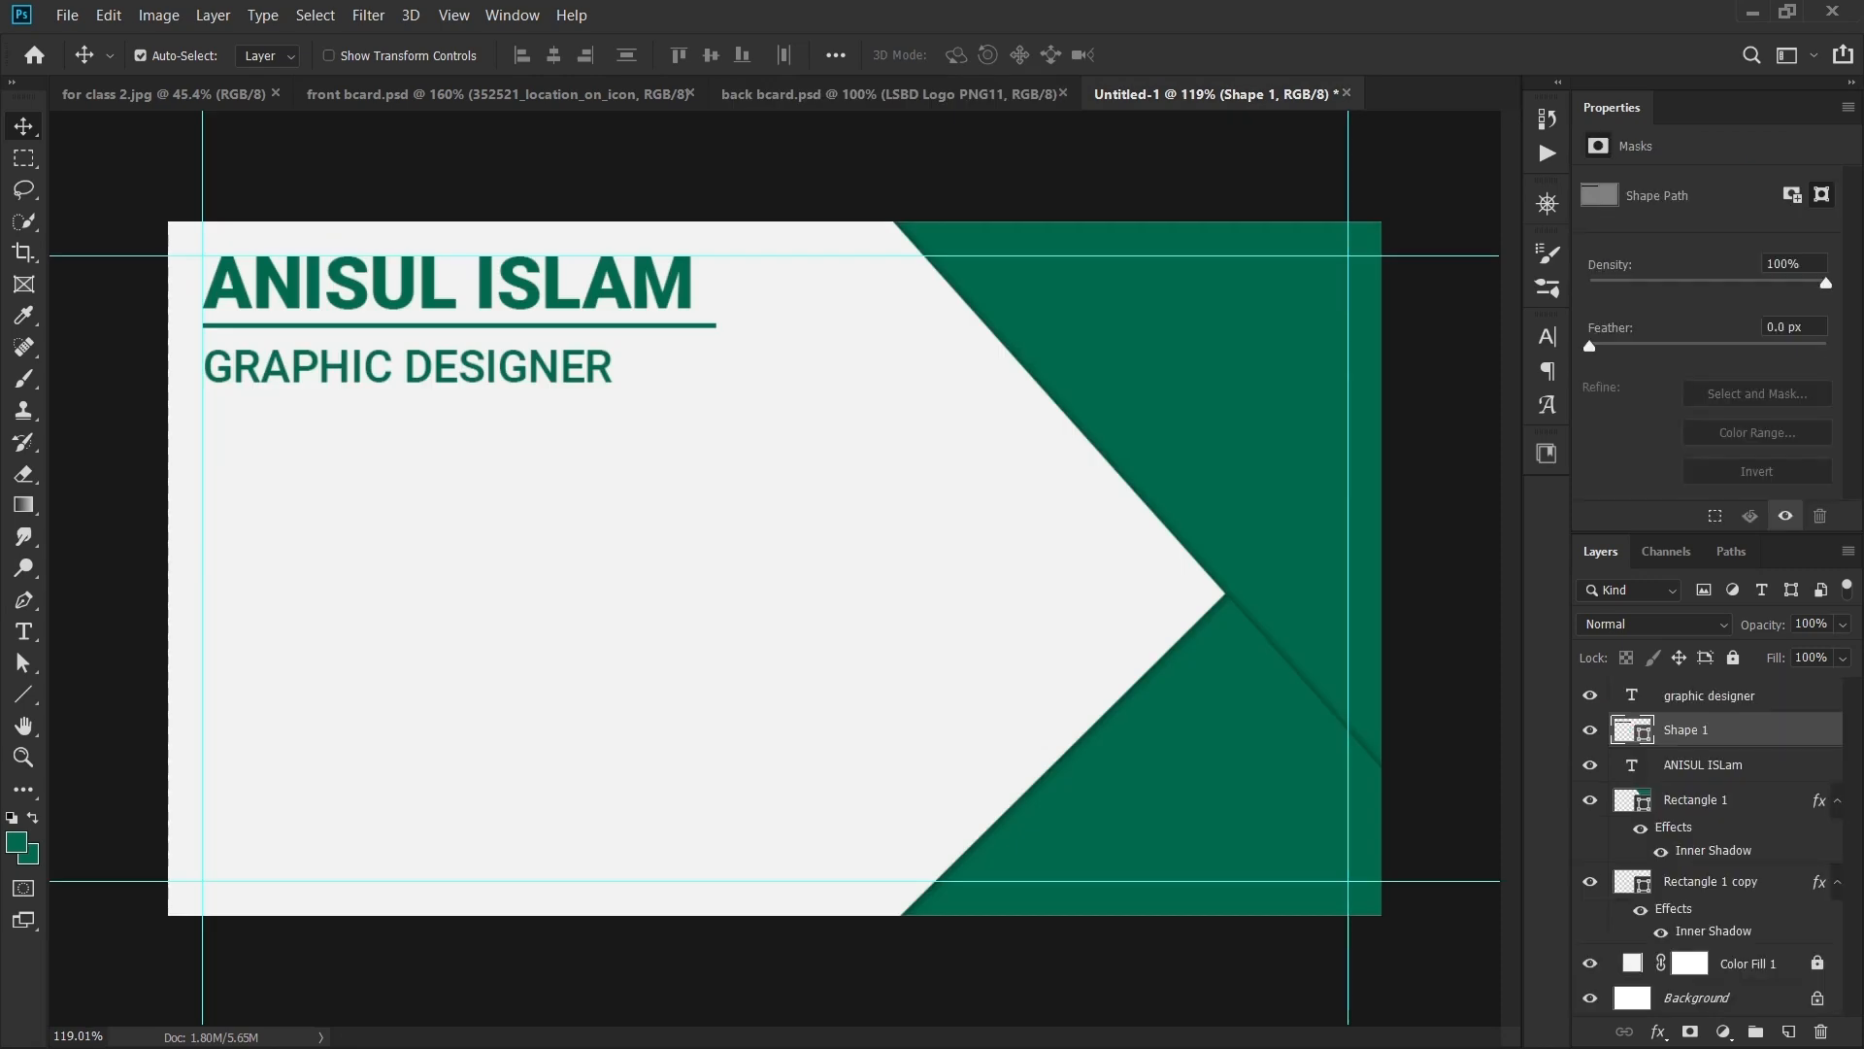
# - Add a 'DHAKA, BANGALDESH' text line below the title on the card
pyautogui.press('t')
pyautogui.click(349, 555)
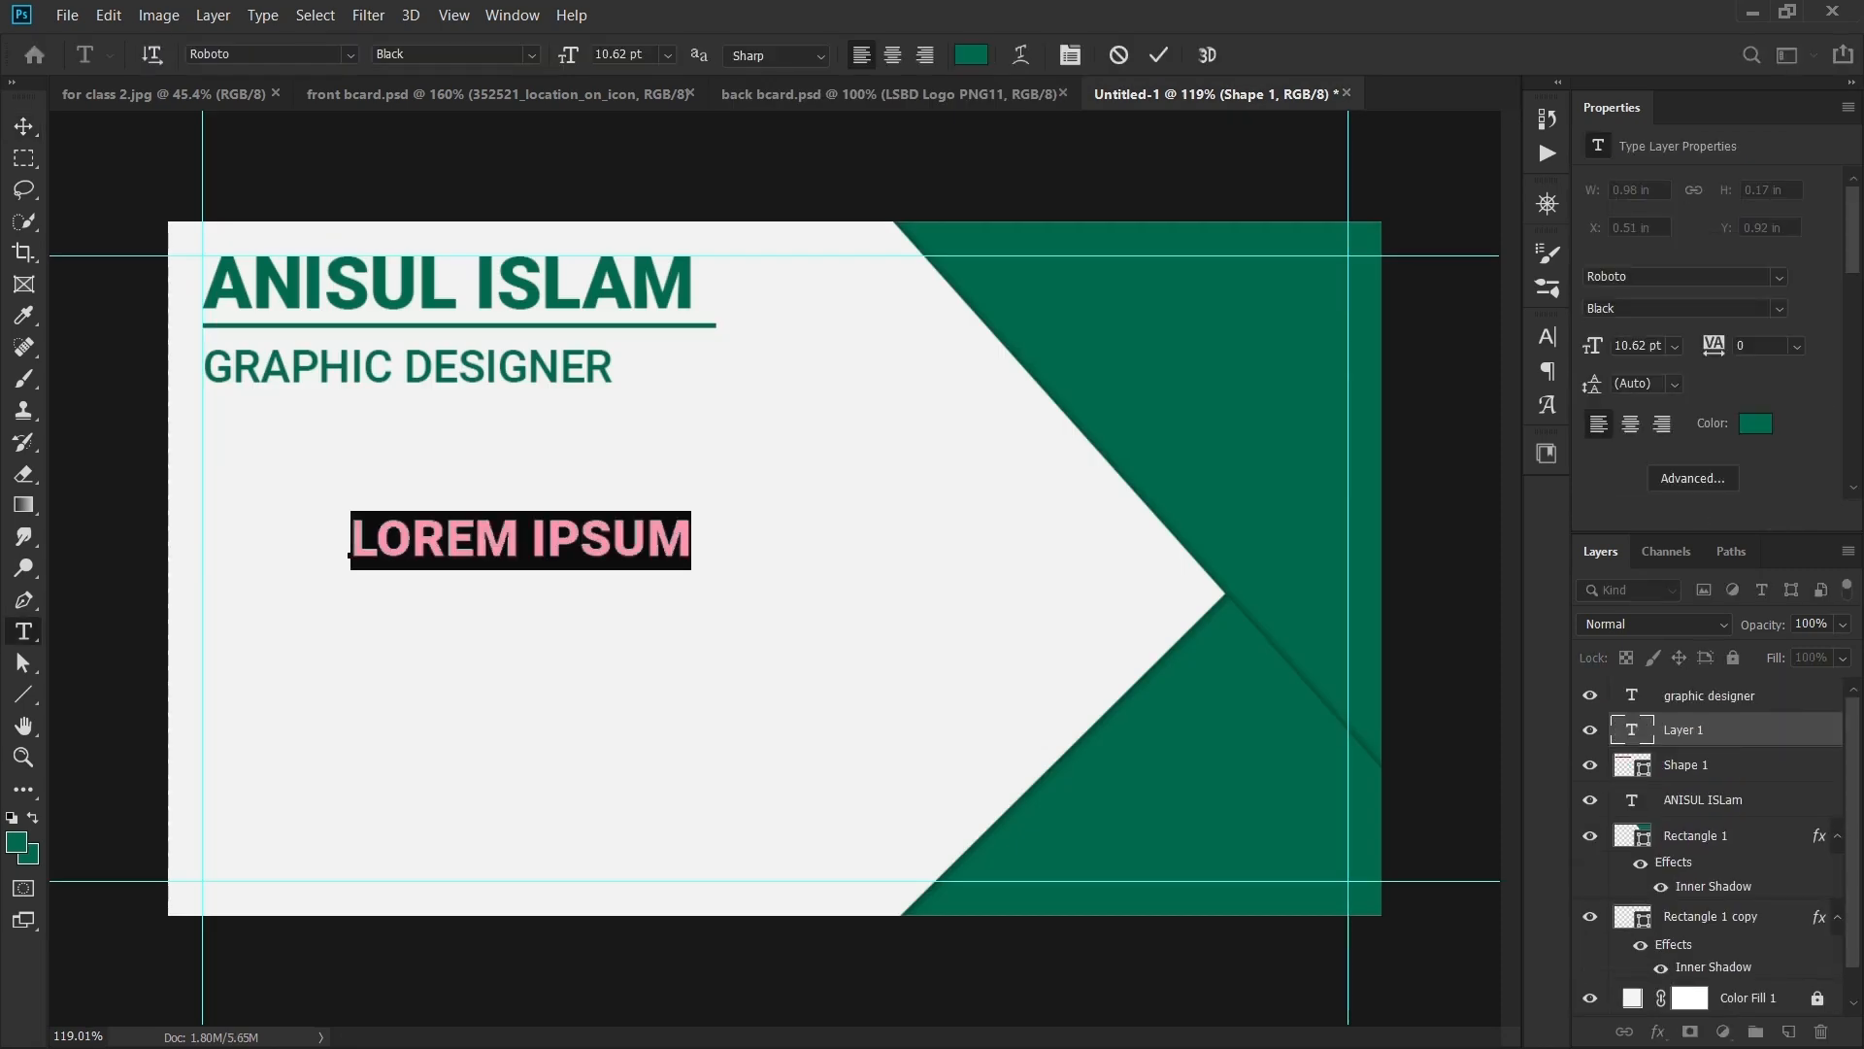
pyautogui.write('DHA')
pyautogui.press('BackSpace')
pyautogui.press('BackSpace')
pyautogui.write('HAL')
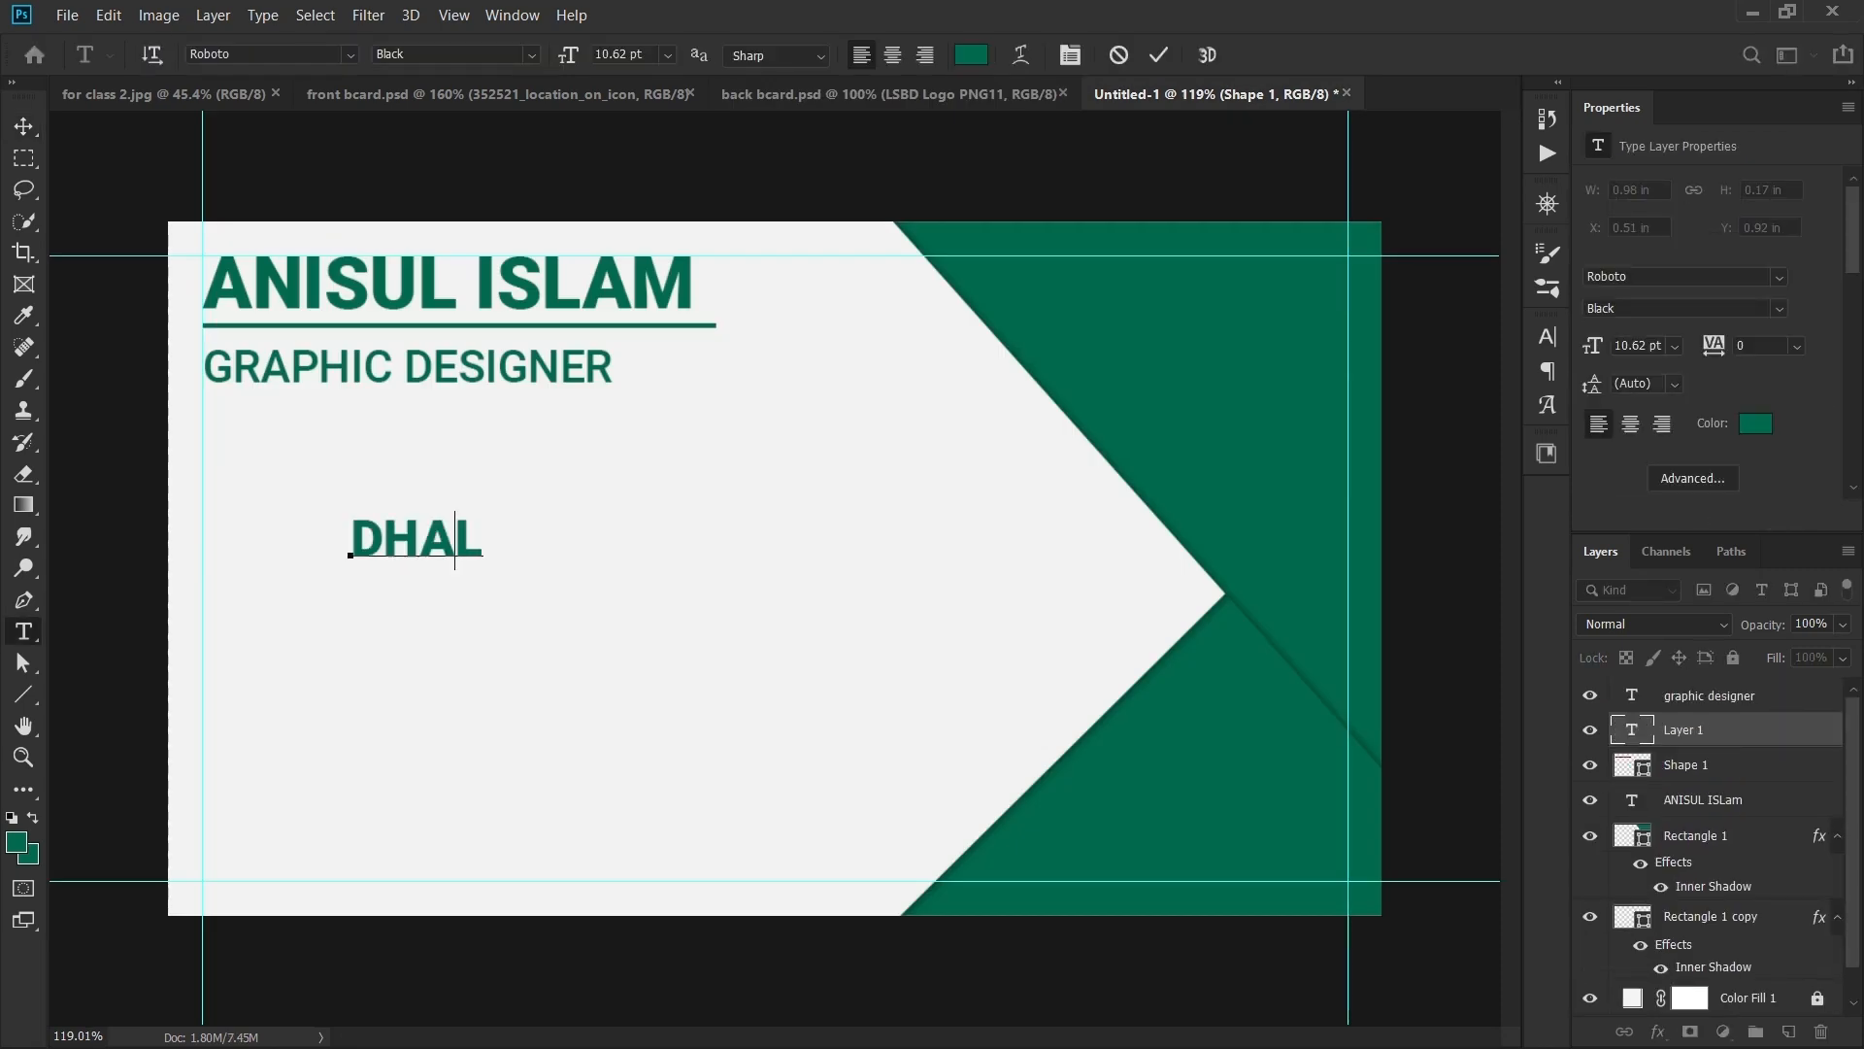
pyautogui.press('BackSpace')
pyautogui.write('KA, BA')
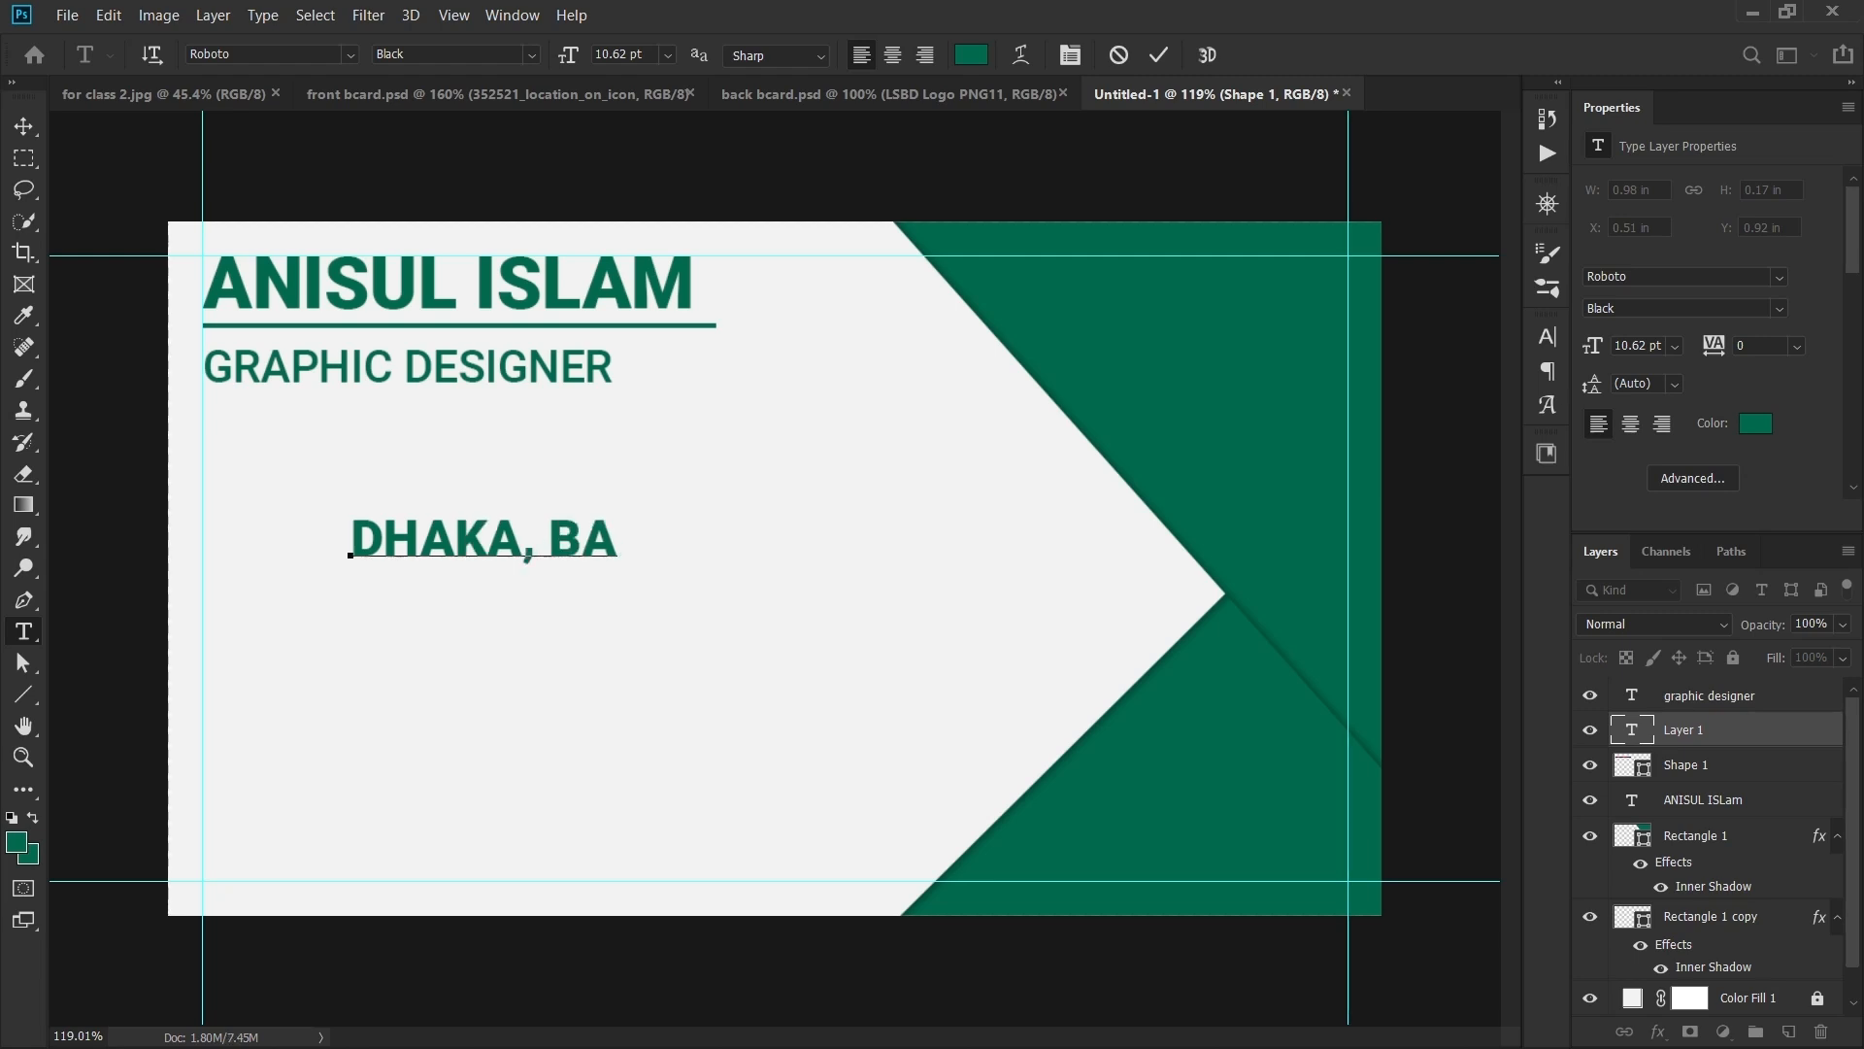
pyautogui.write('NGALDESH')
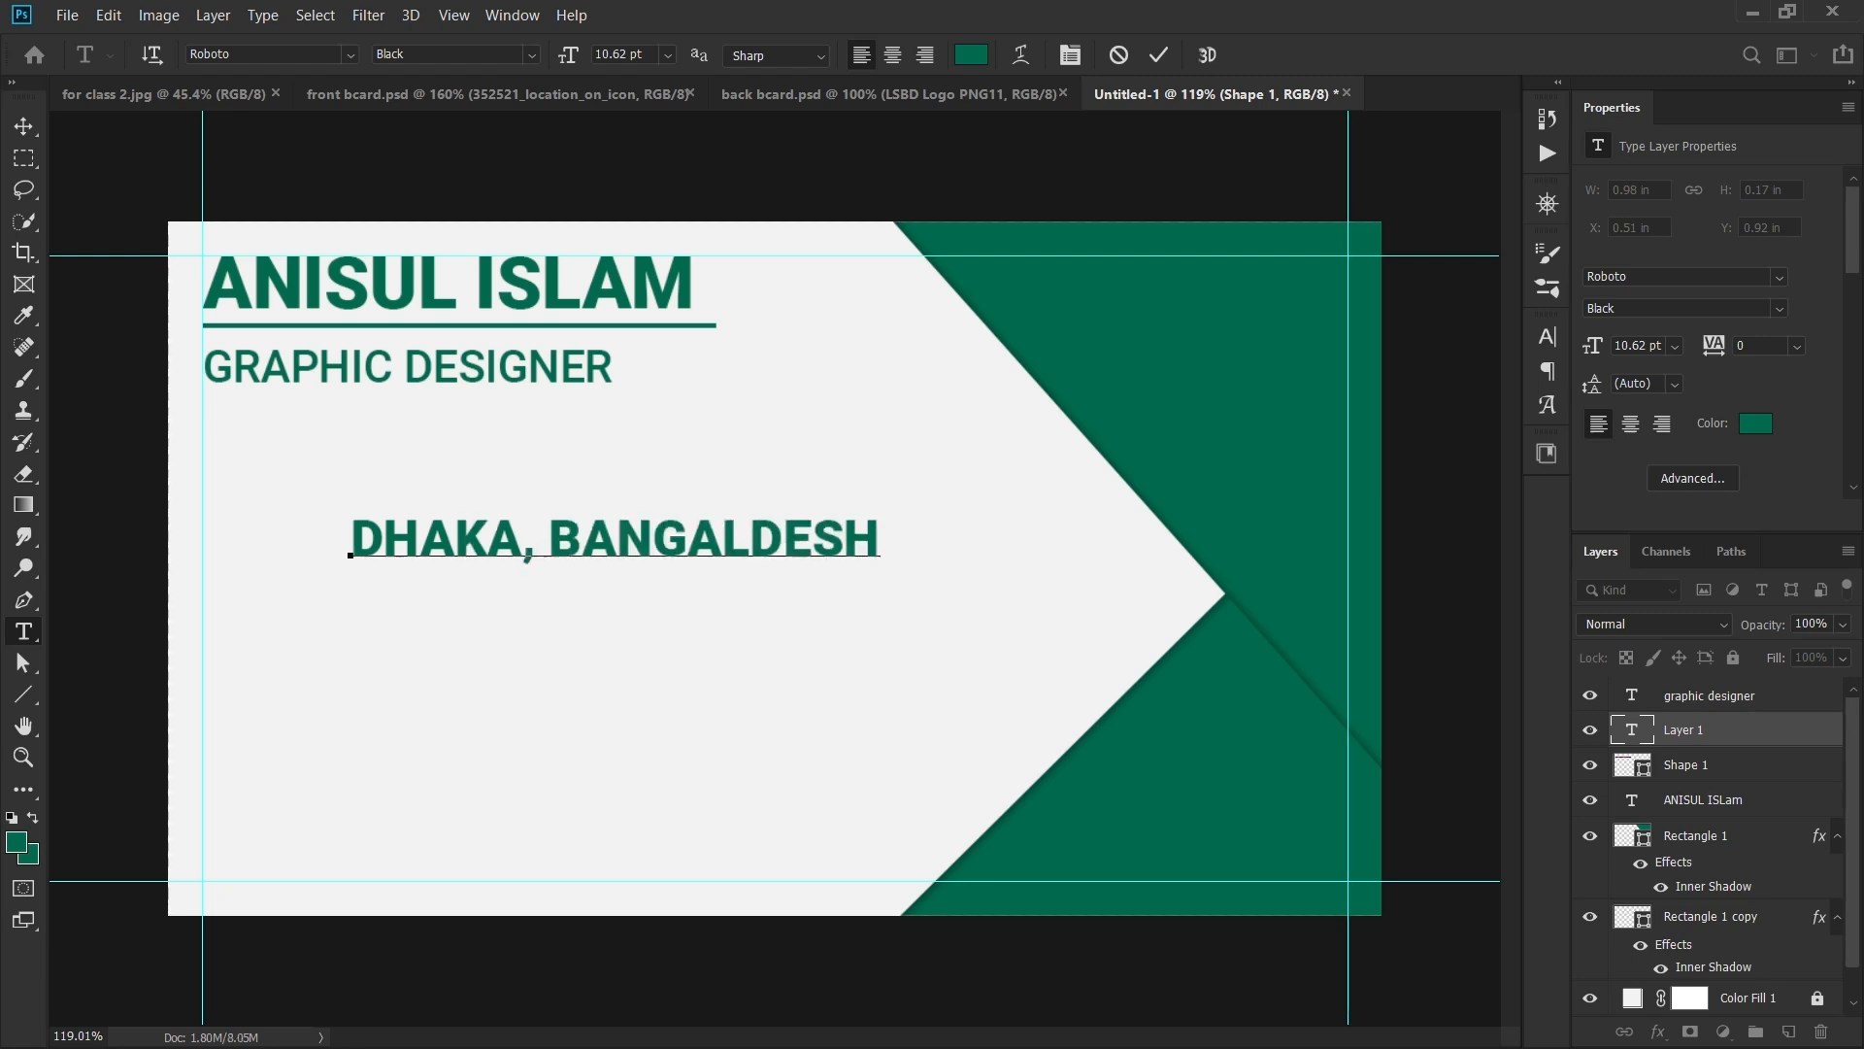
pyautogui.hotkey('ctrl', 'Return')
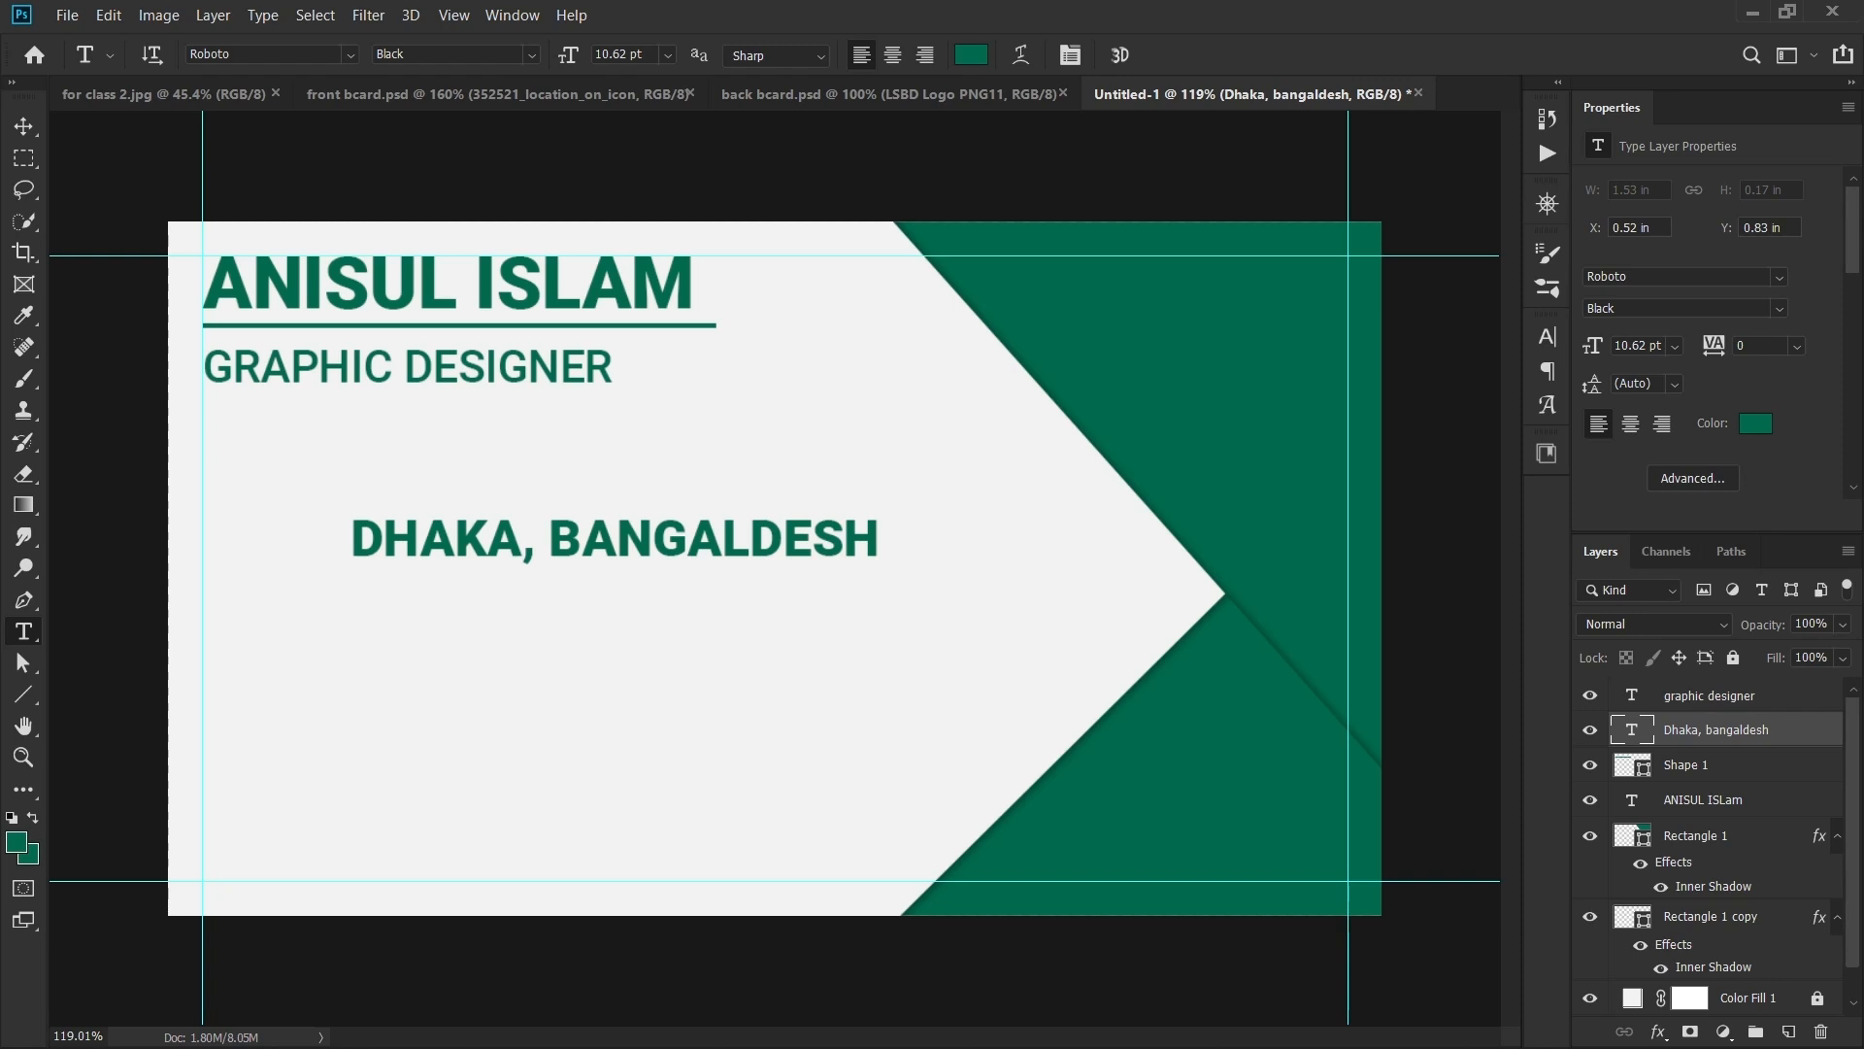
# - Stack the location layer above 'graphic designer' and select the graphic designer text
pyautogui.moveTo(1717, 730); pyautogui.dragTo(1717, 684)
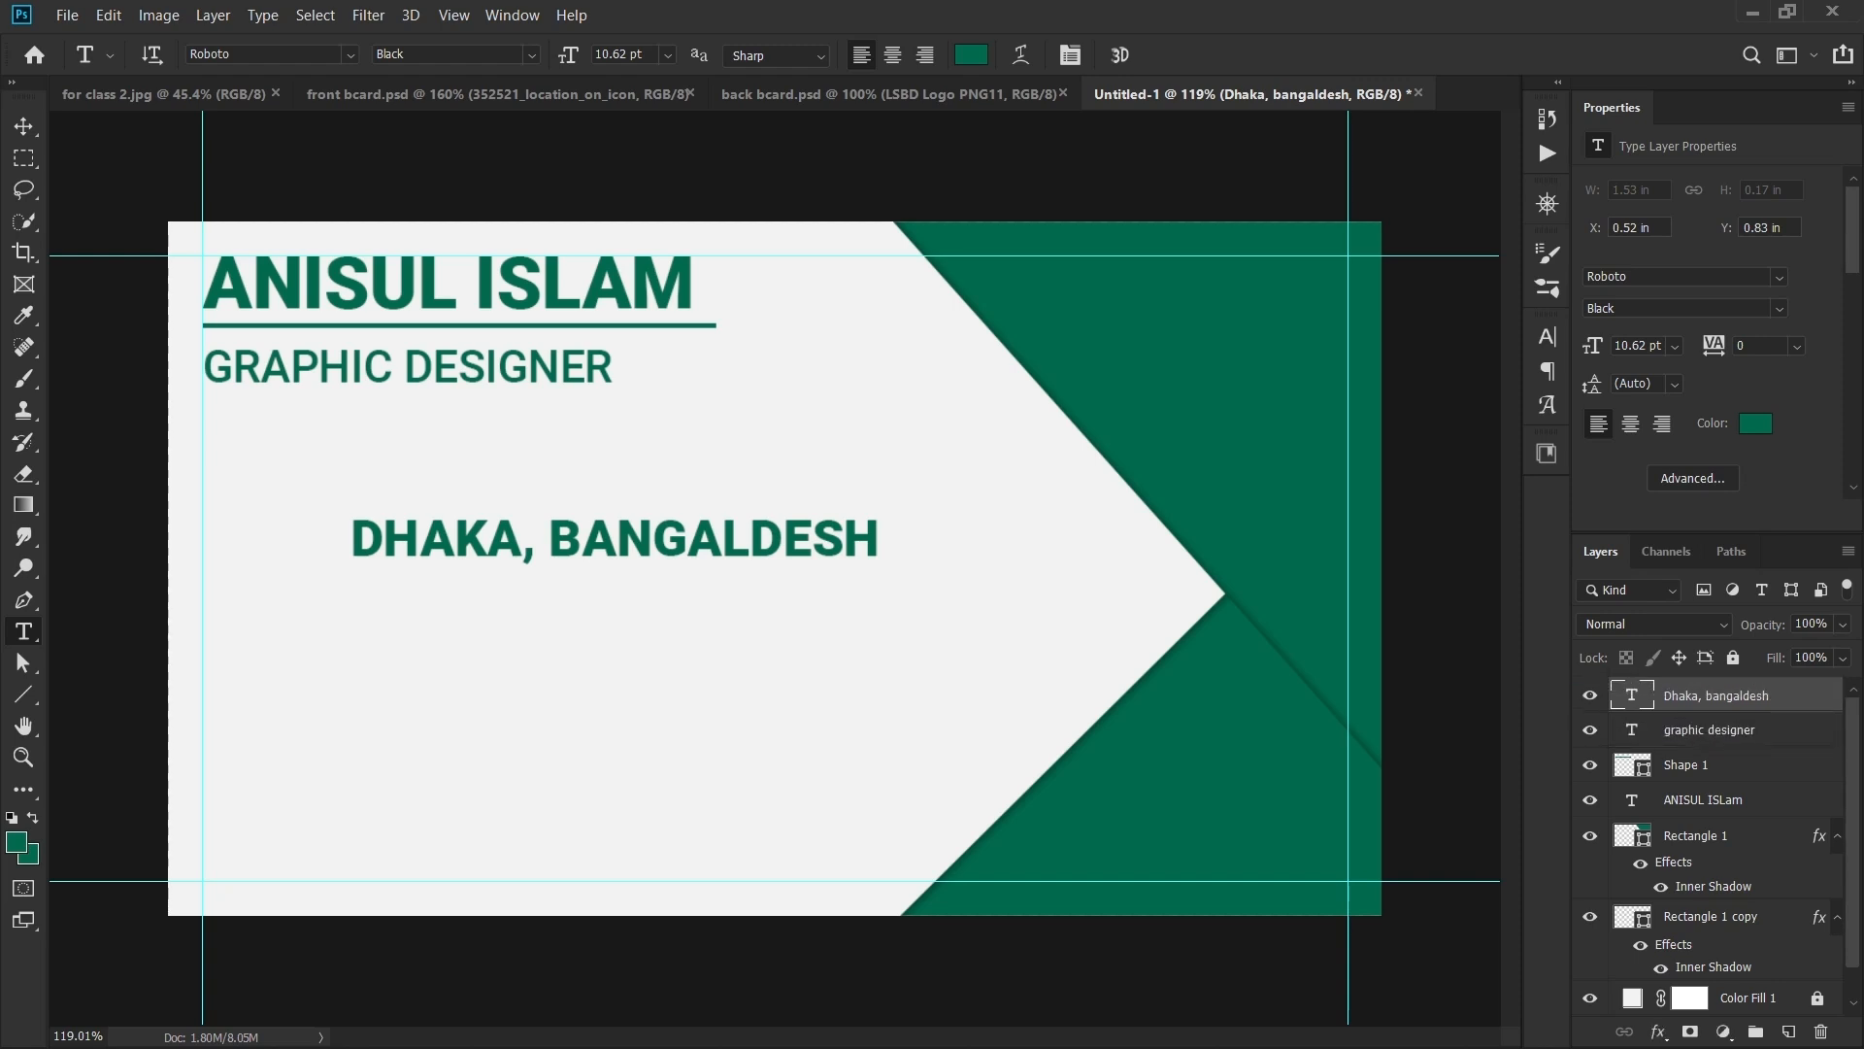
pyautogui.press('v')
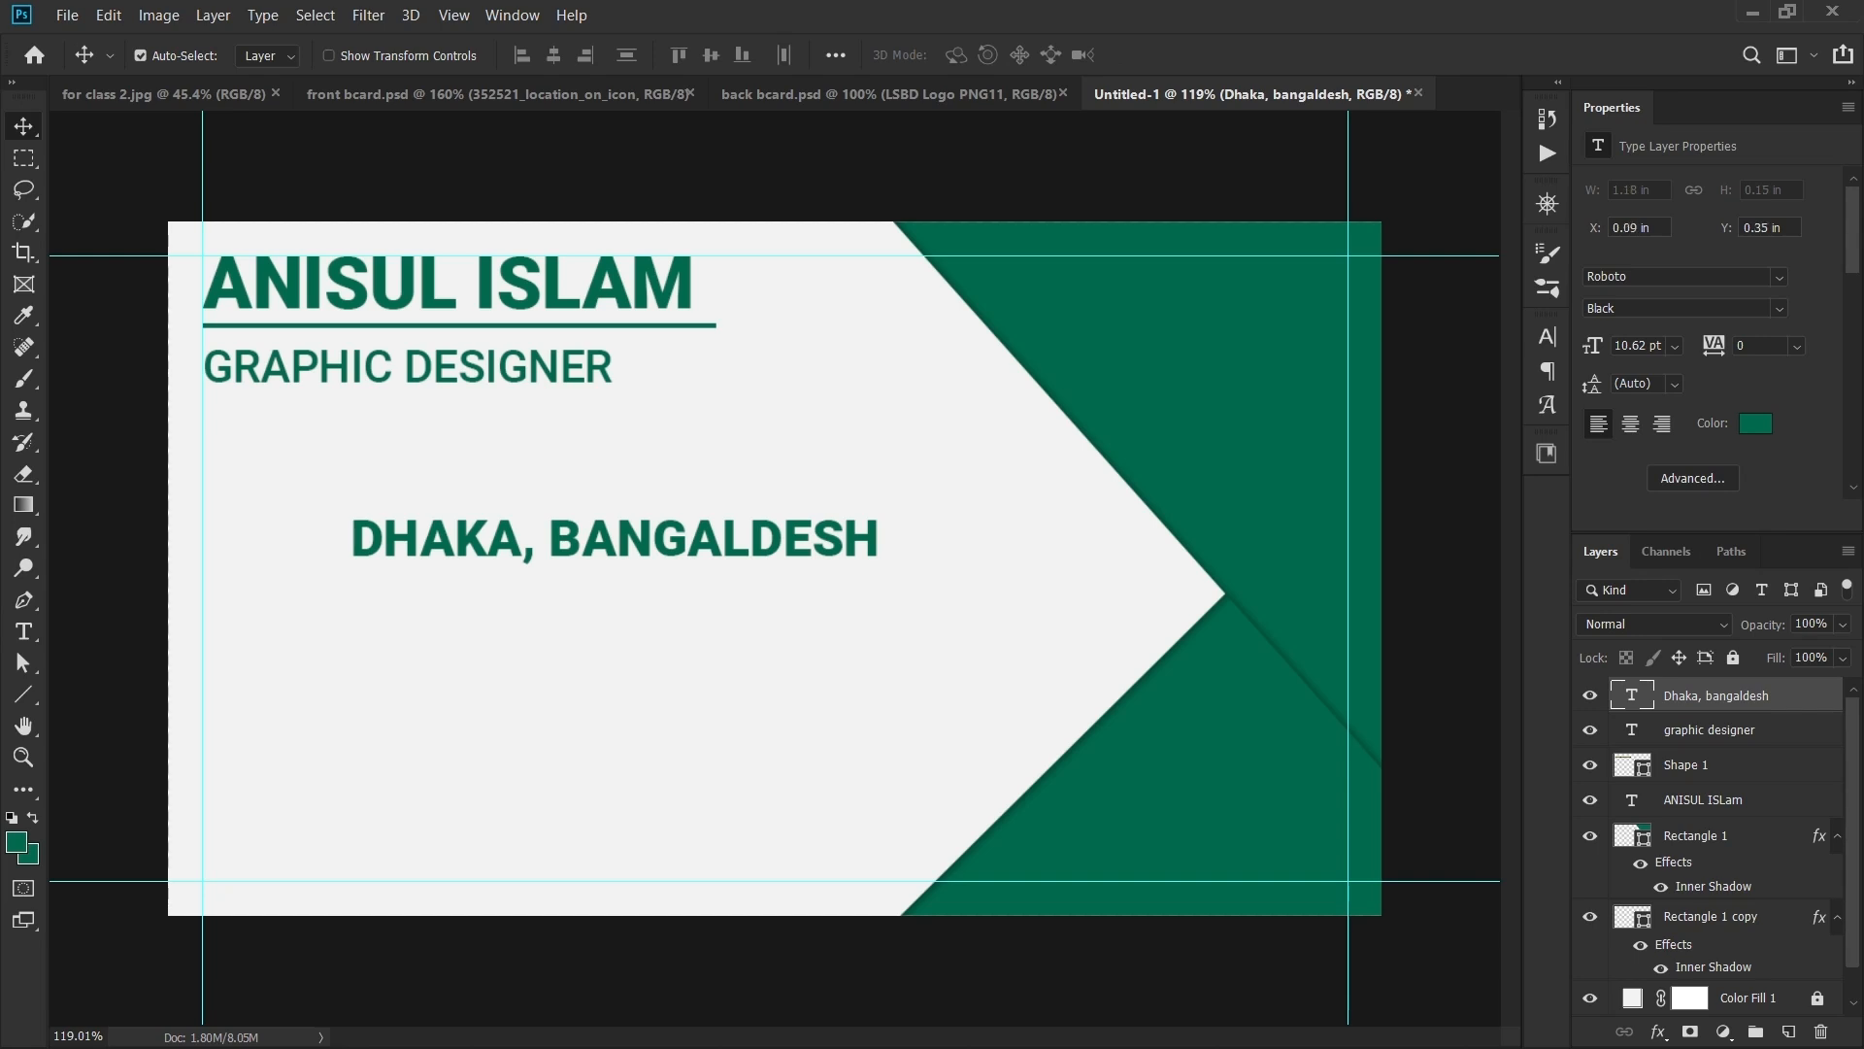
pyautogui.click(408, 367)
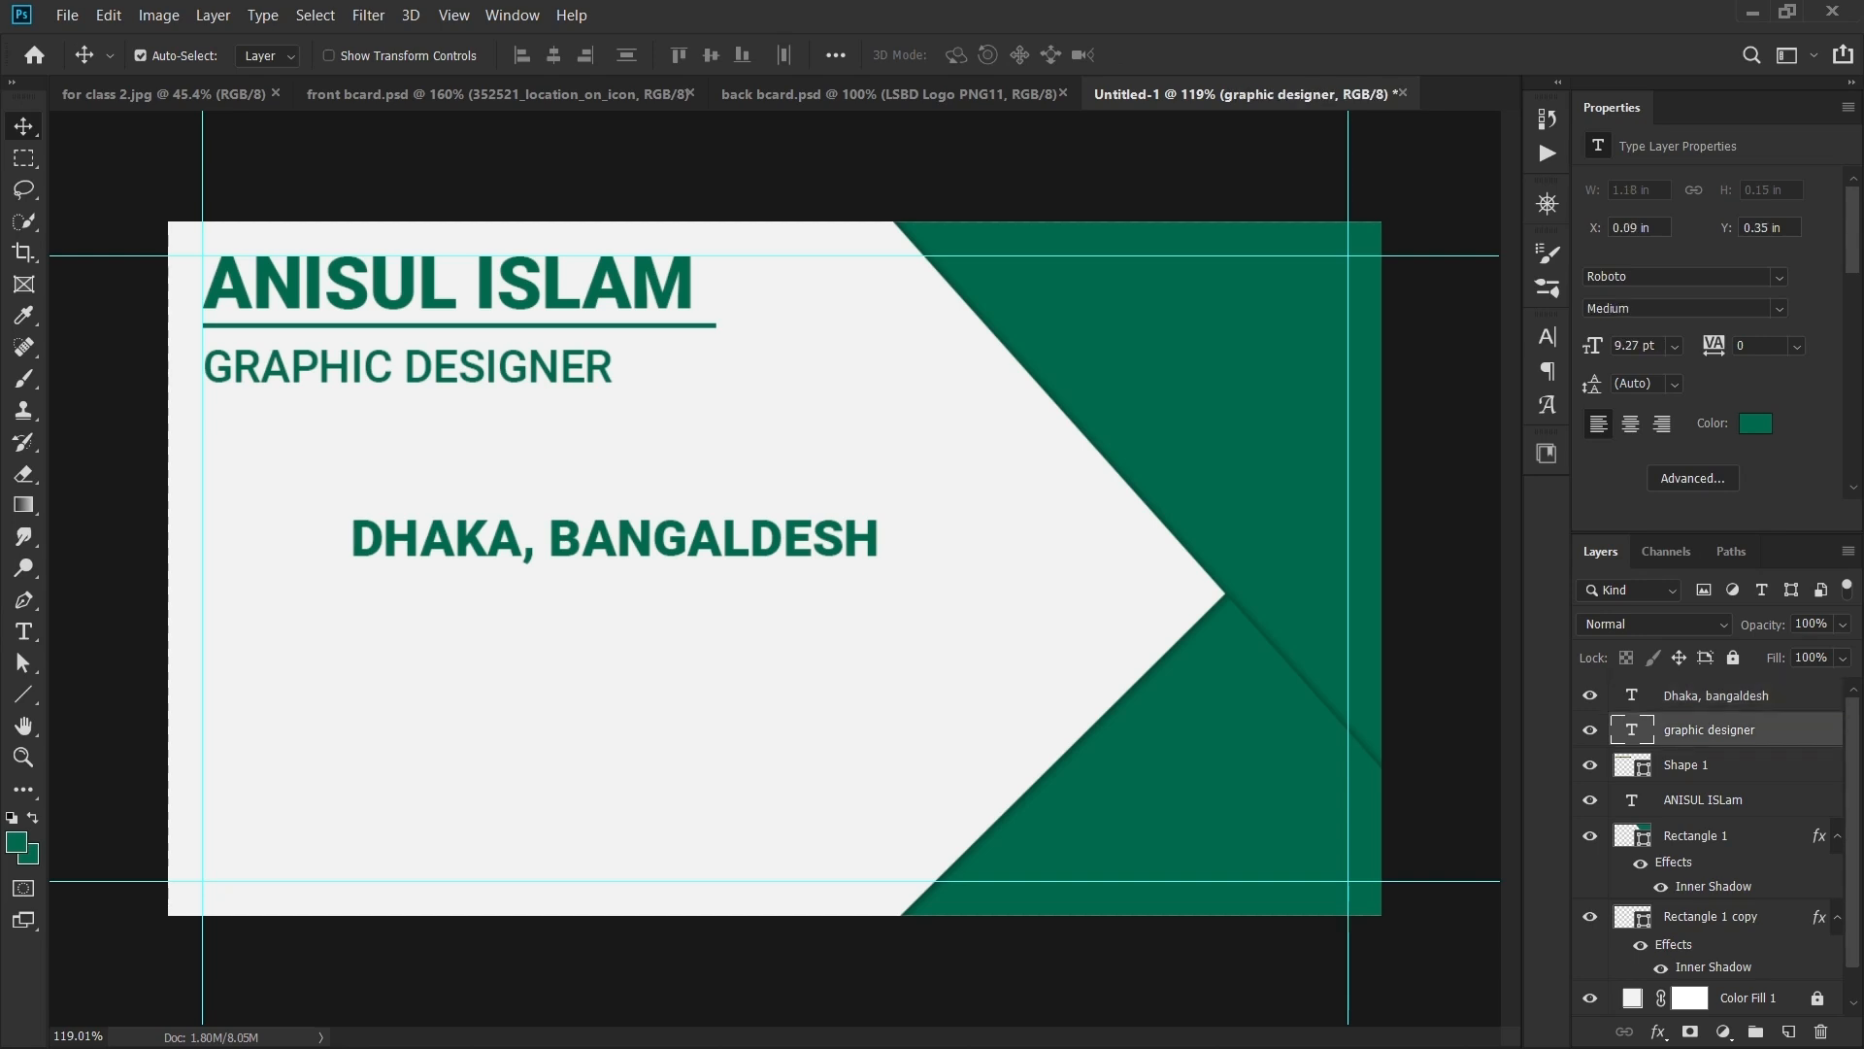
# - Give the location text graphic designer's 9.27 pt size divided by 1.618, giving 5.73 pt
pyautogui.click(1628, 346)
pyautogui.hotkey('ctrl', 'c')
pyautogui.click(614, 539)
pyautogui.click(1629, 345)
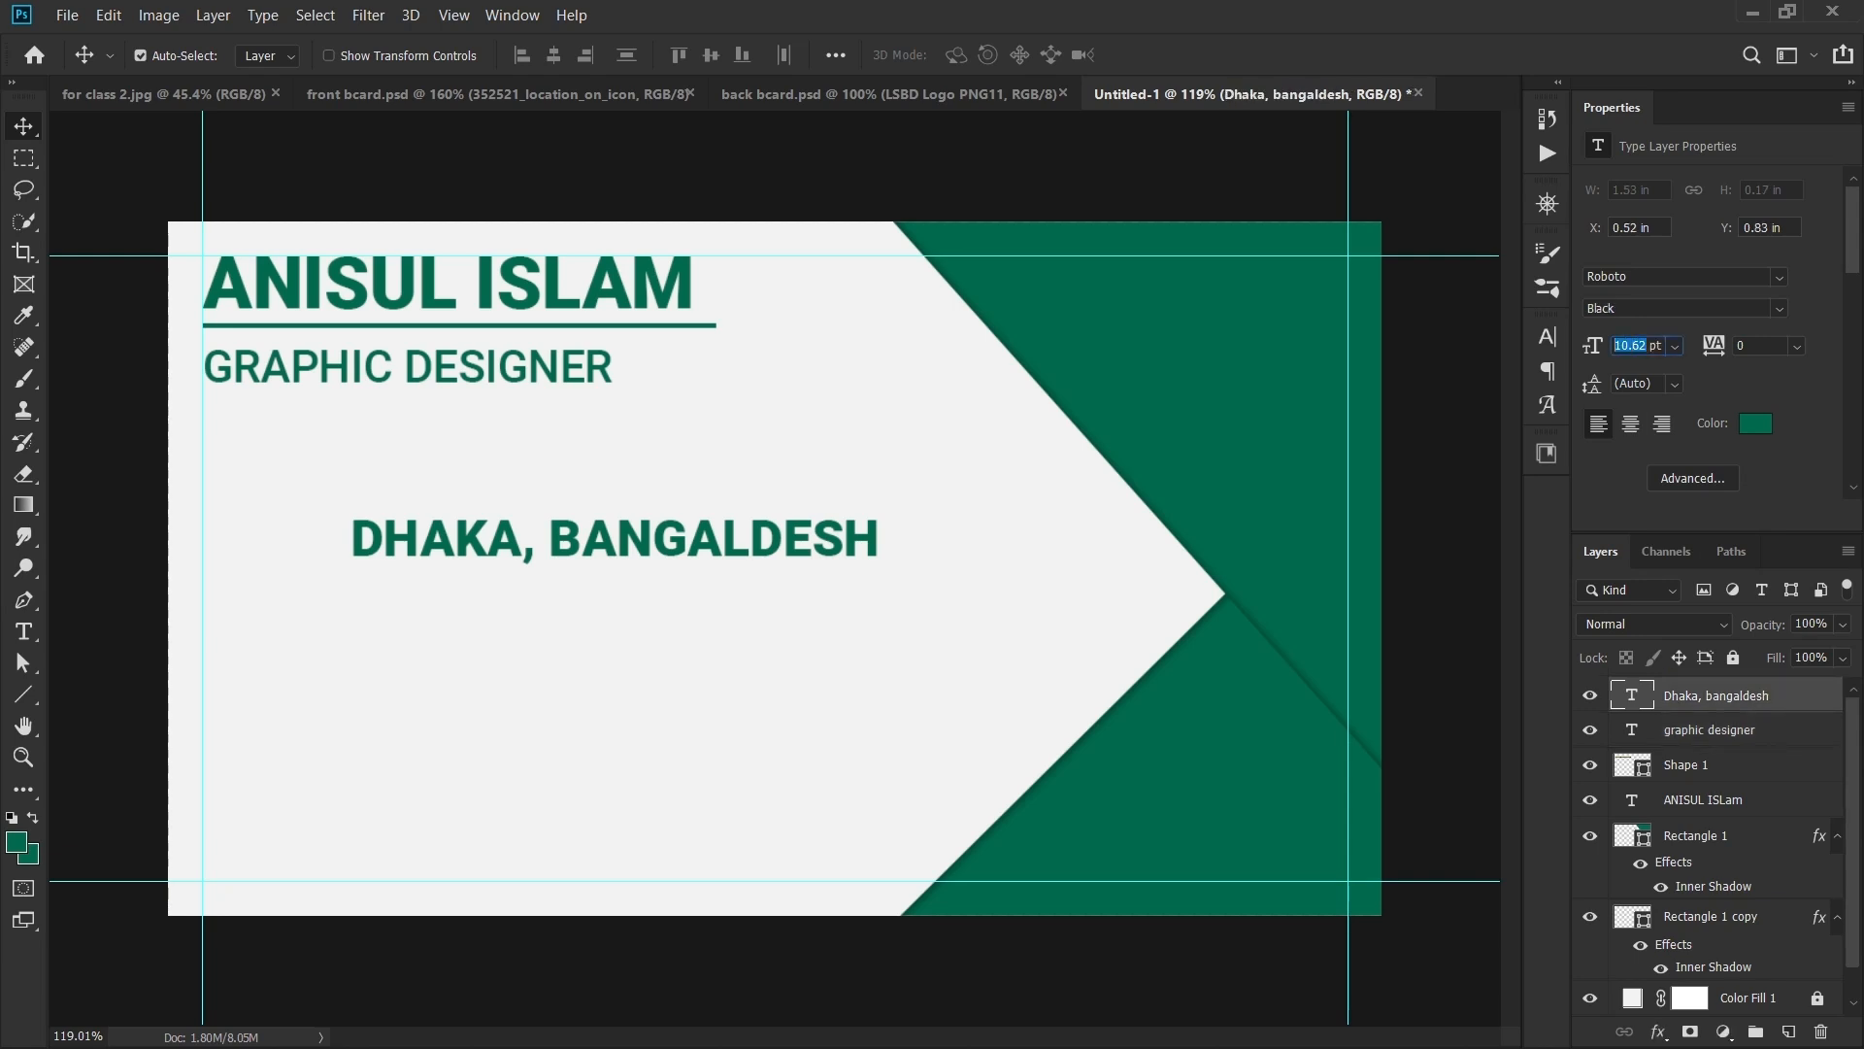
pyautogui.press('ctrl')
pyautogui.hotkey('ctrl', 'v')
pyautogui.press('Return')
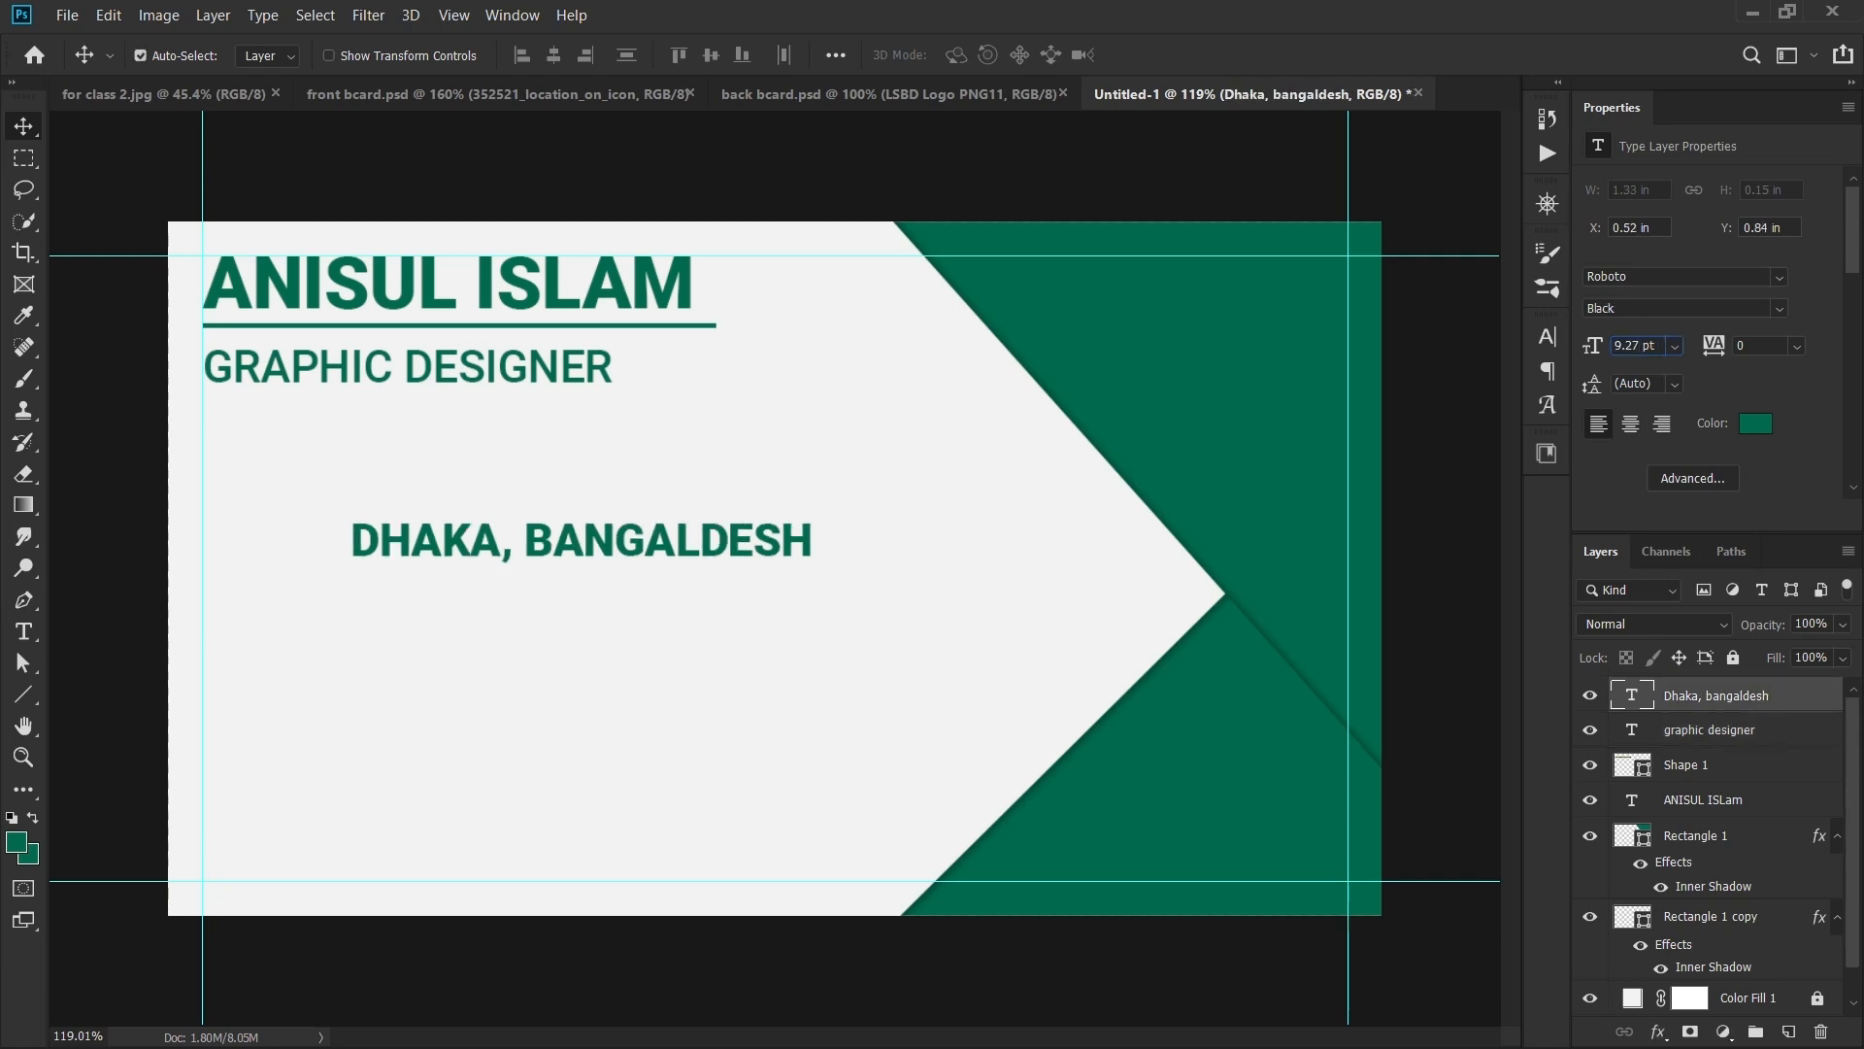
pyautogui.write('/1.618')
pyautogui.press('Return')
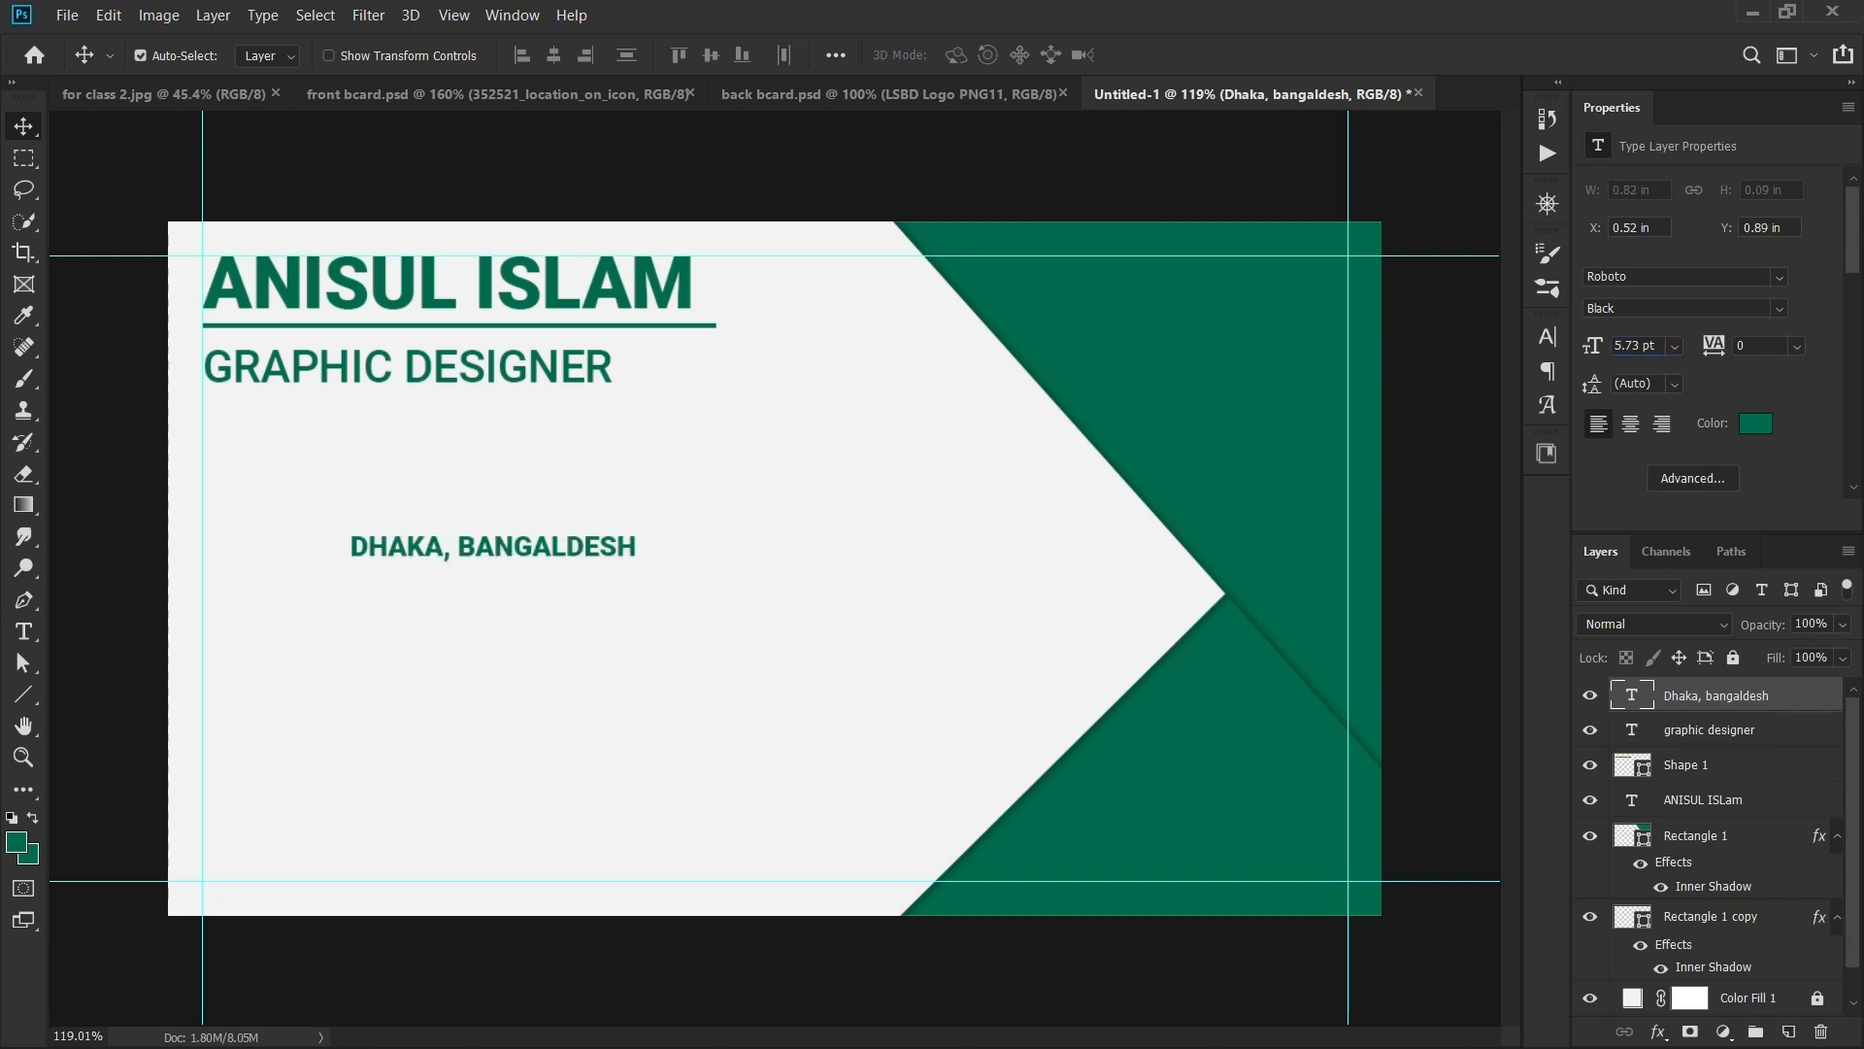
# - Switch the location text to Regular weight and shift it left under the title
pyautogui.click(1779, 308)
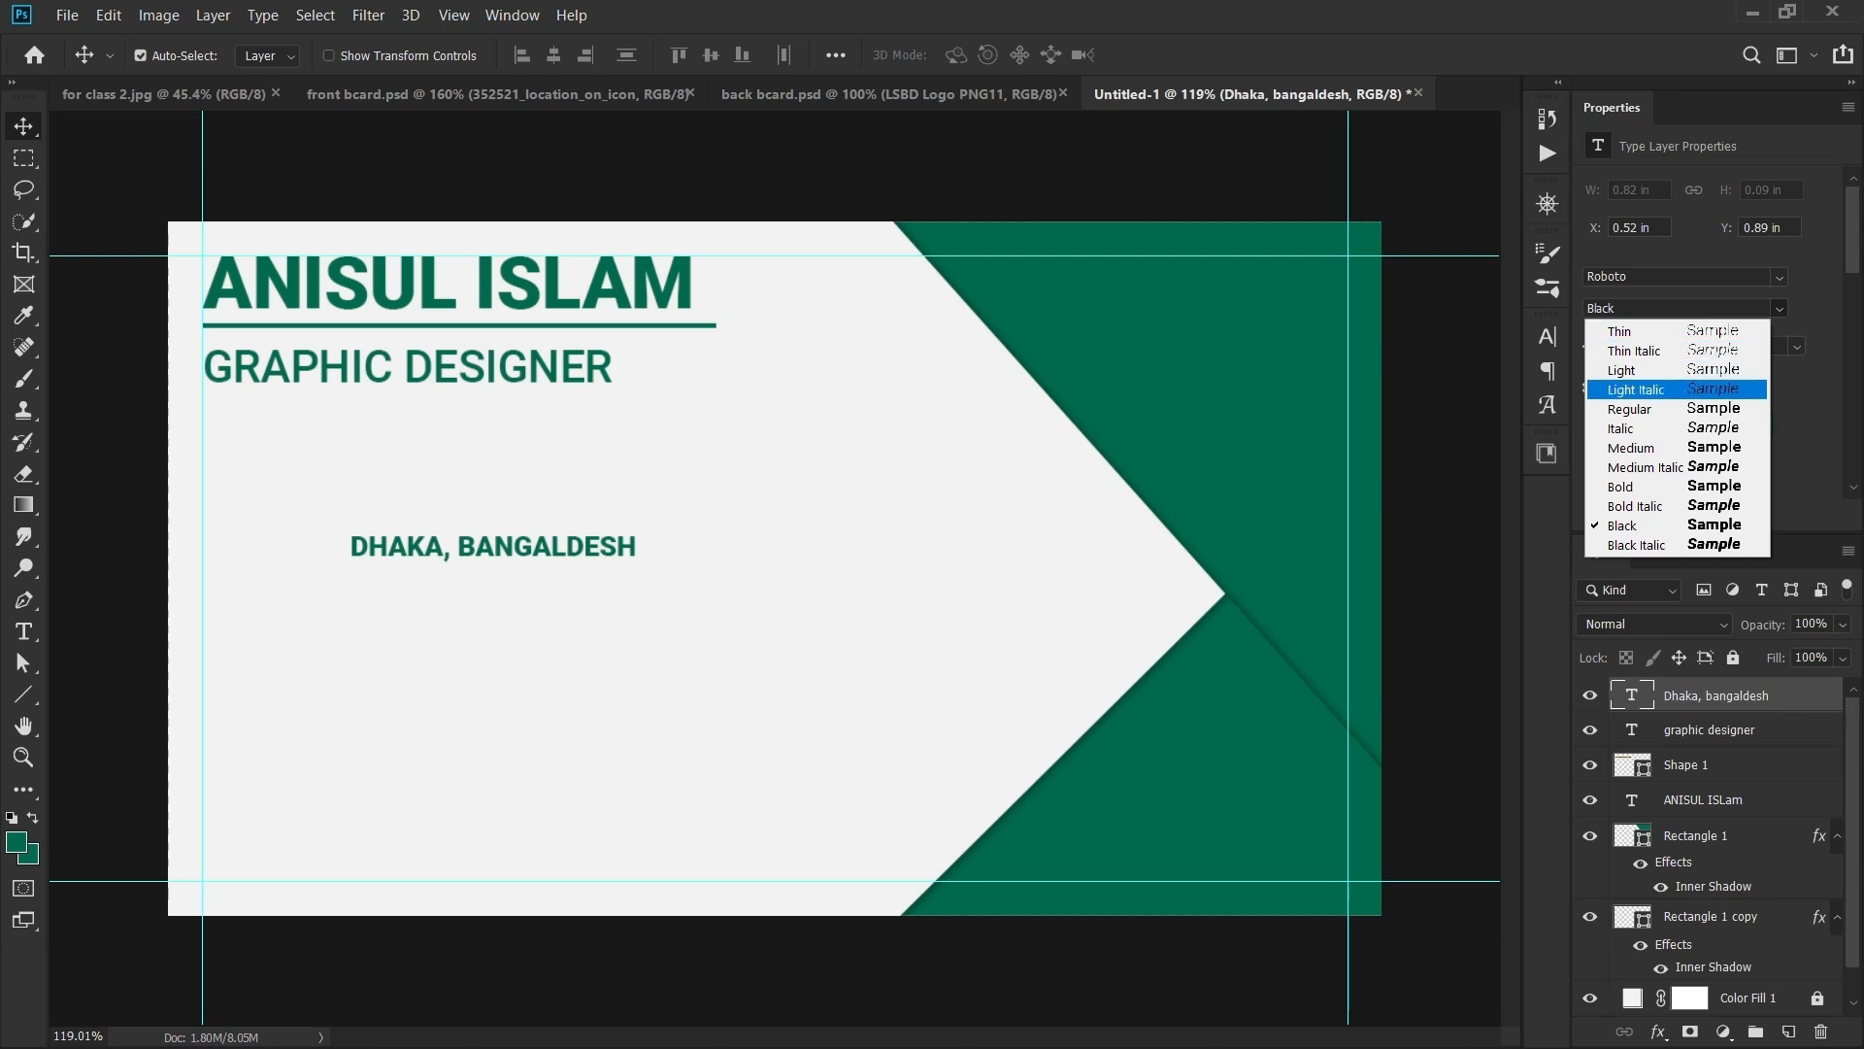
pyautogui.click(1650, 410)
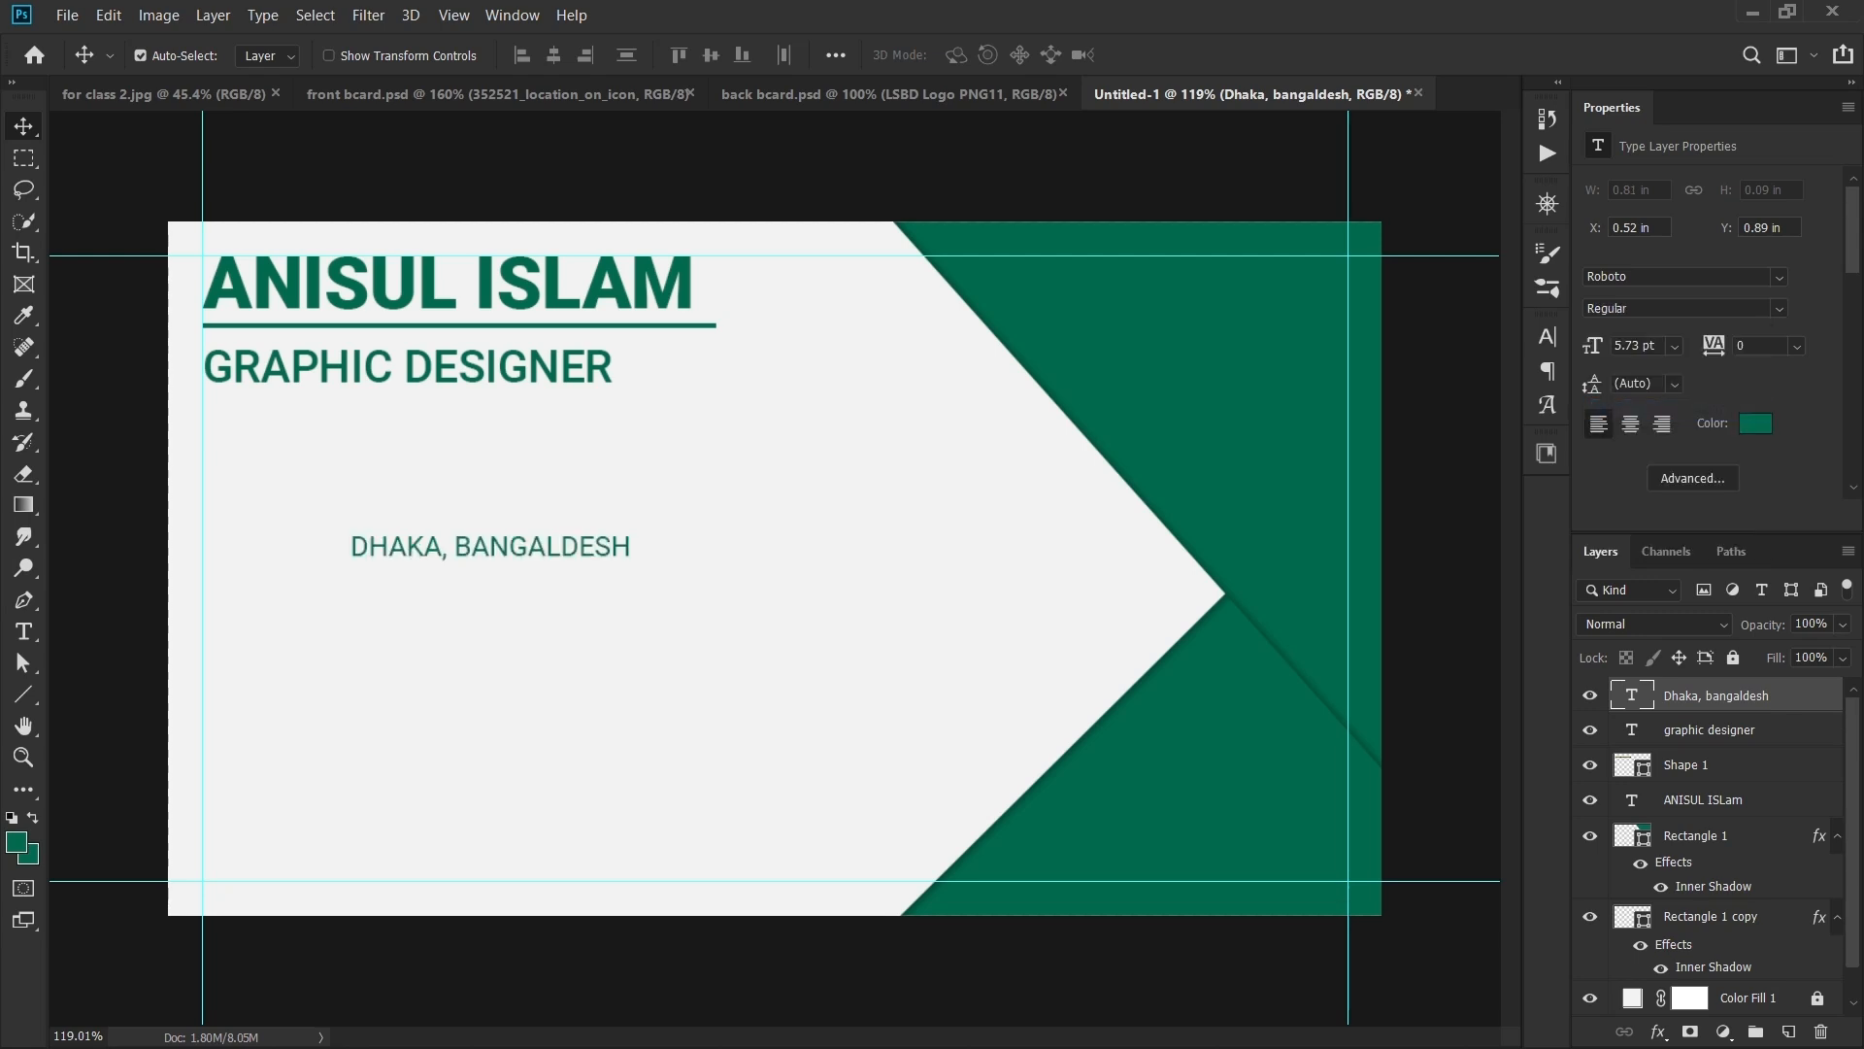
pyautogui.moveTo(411, 541); pyautogui.dragTo(343, 560)
# - Check front bcard.psd for reference, then bring Untitled-1's left card edge into view
pyautogui.scroll(2, 561, 566)
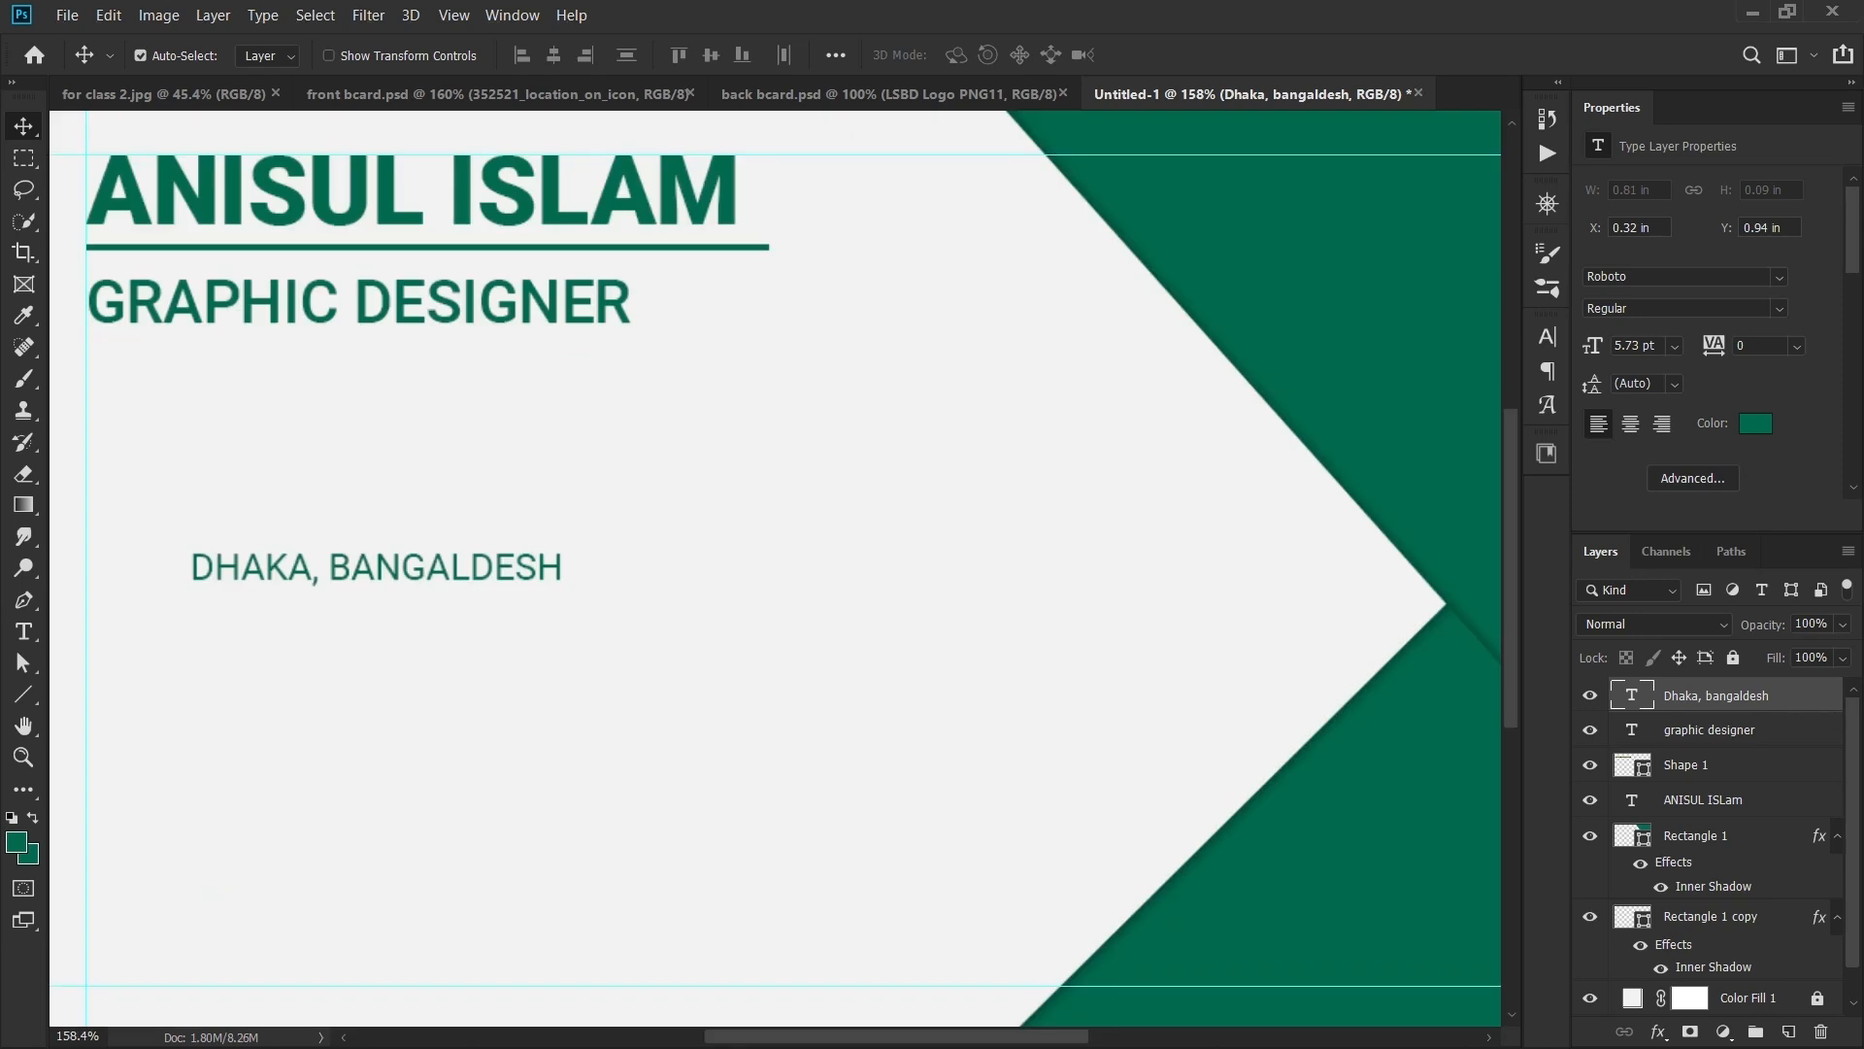
pyautogui.click(495, 93)
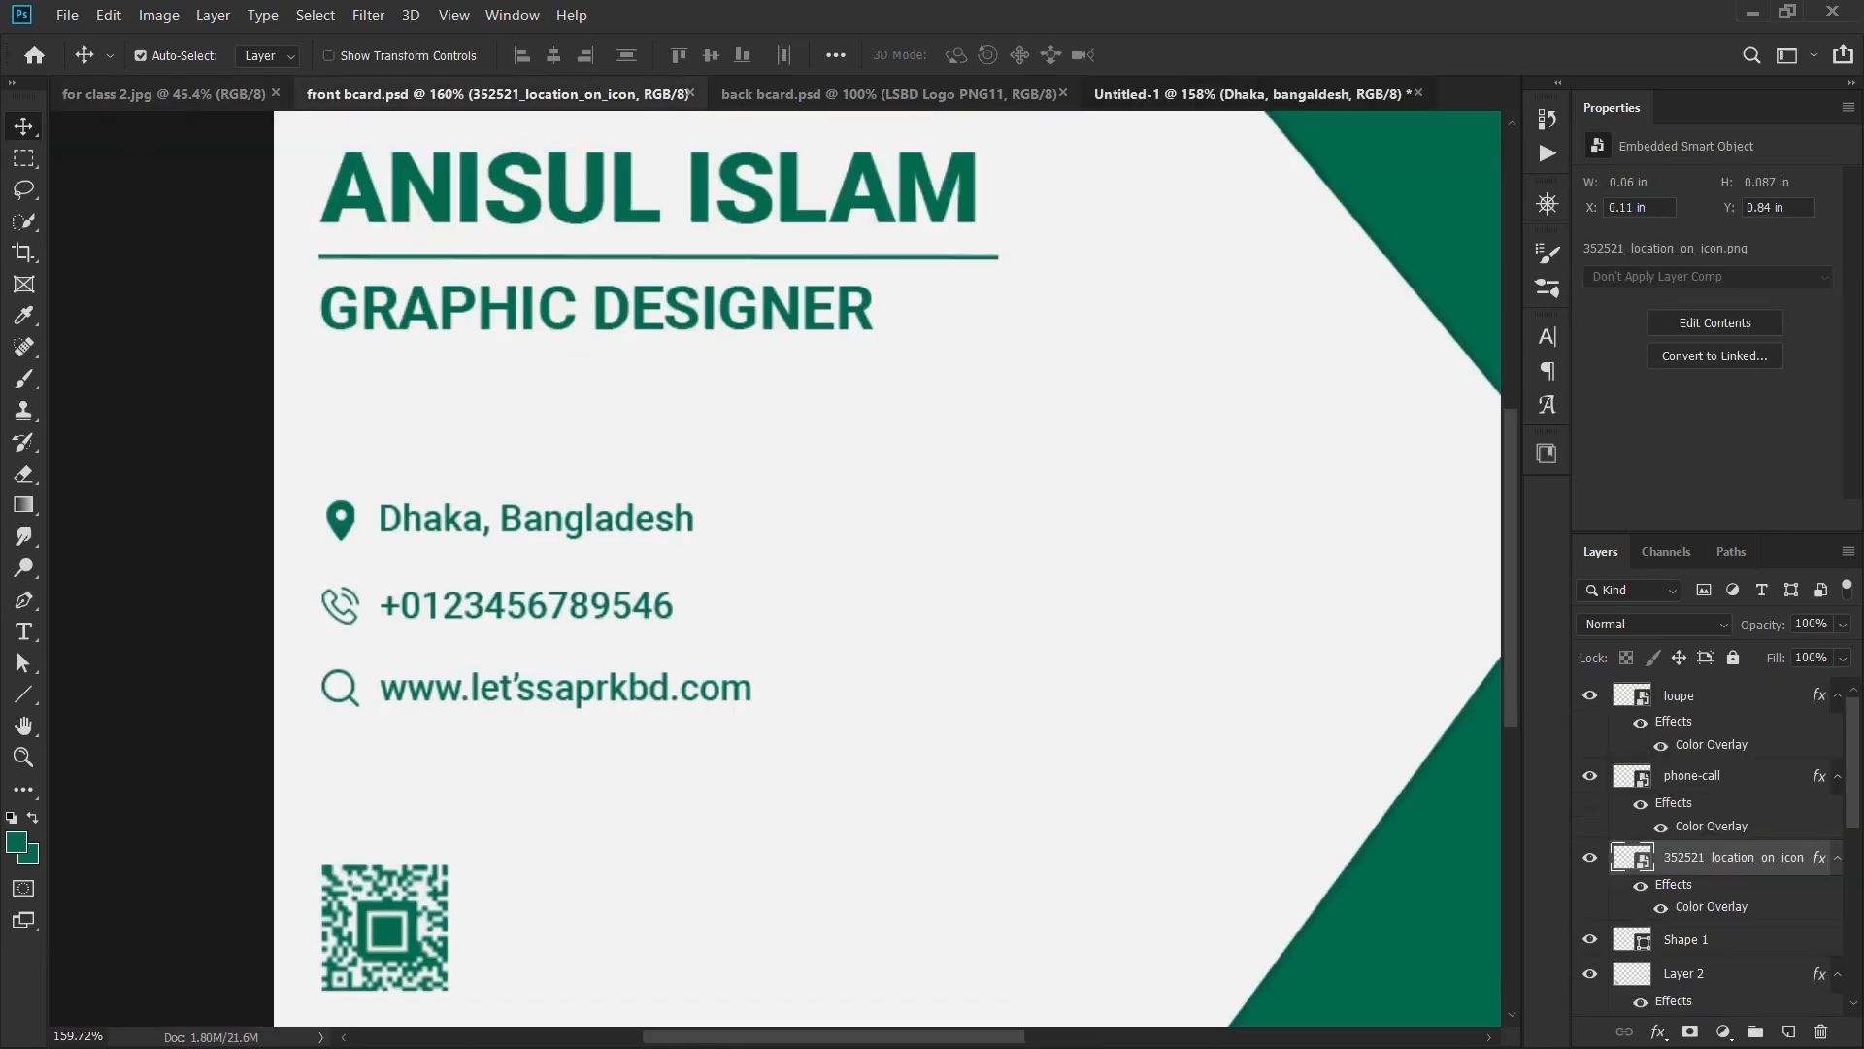
pyautogui.click(1248, 93)
pyautogui.moveTo(621, 621); pyautogui.dragTo(873, 635)
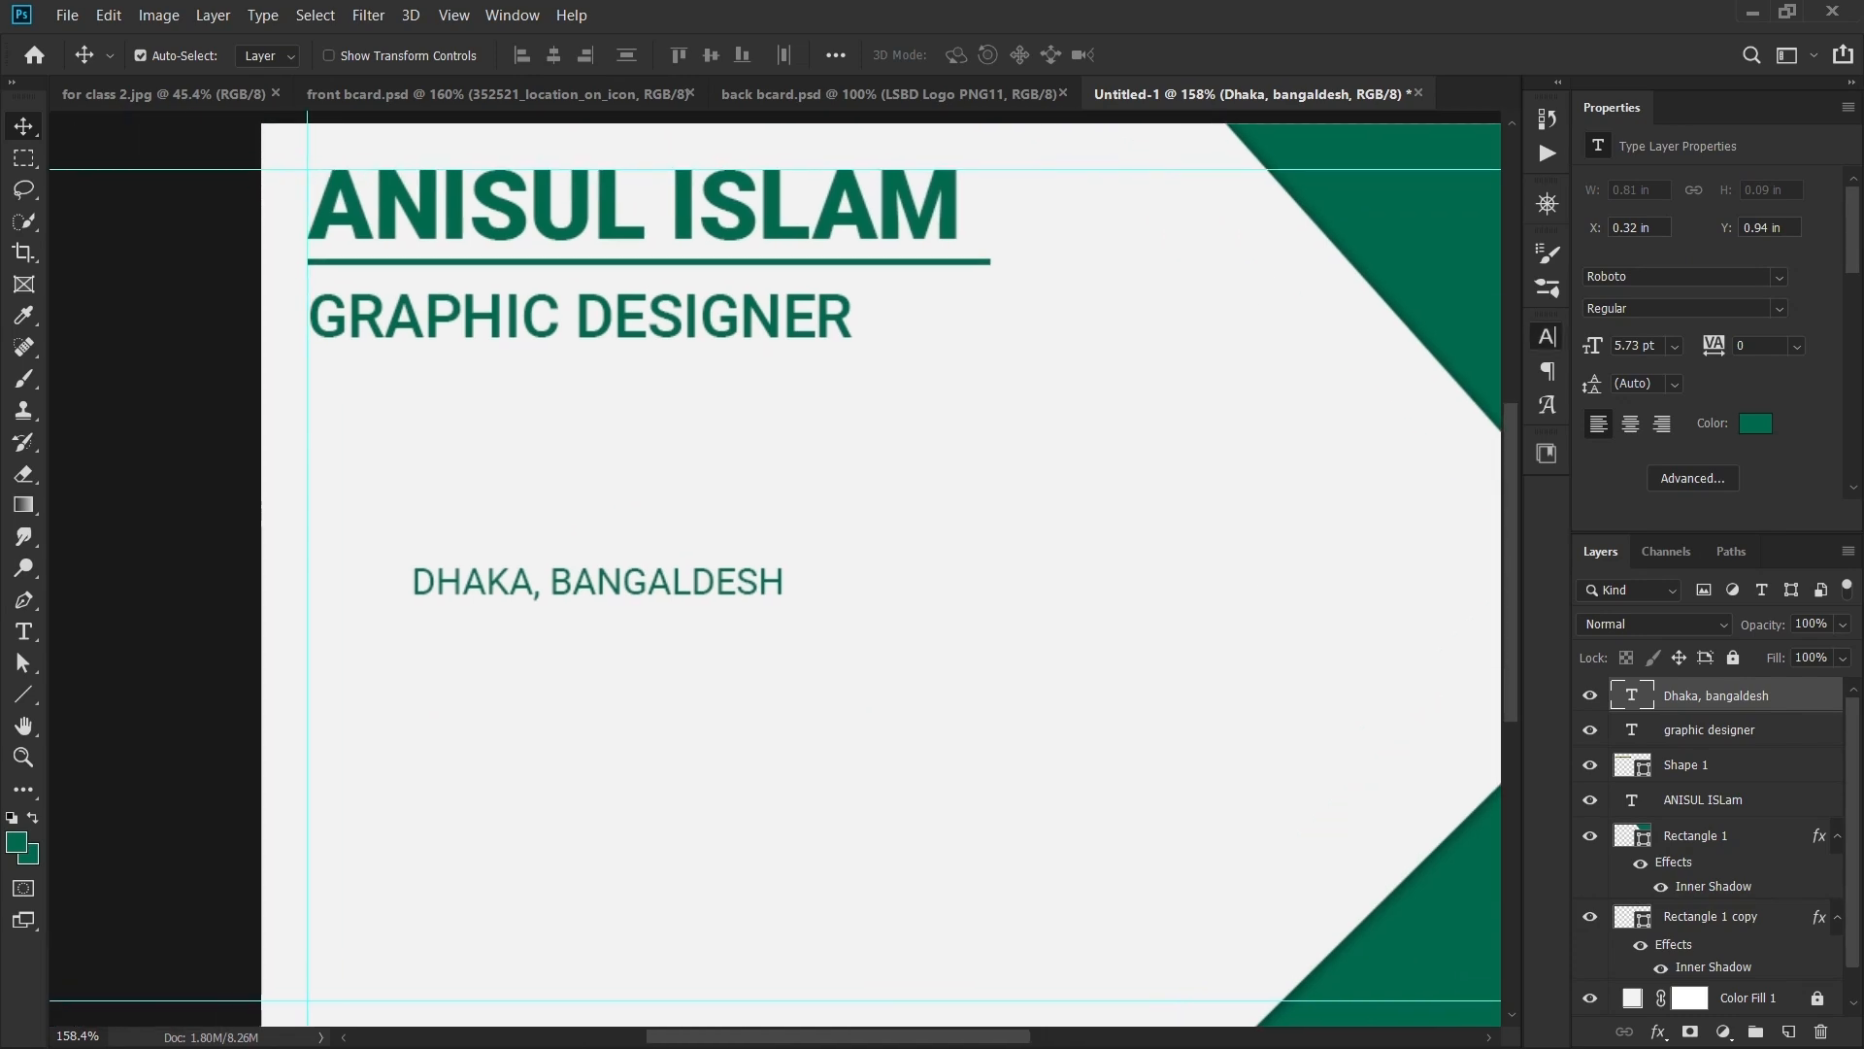
# - Turn off All Caps on the location text in the Character settings
pyautogui.click(1547, 336)
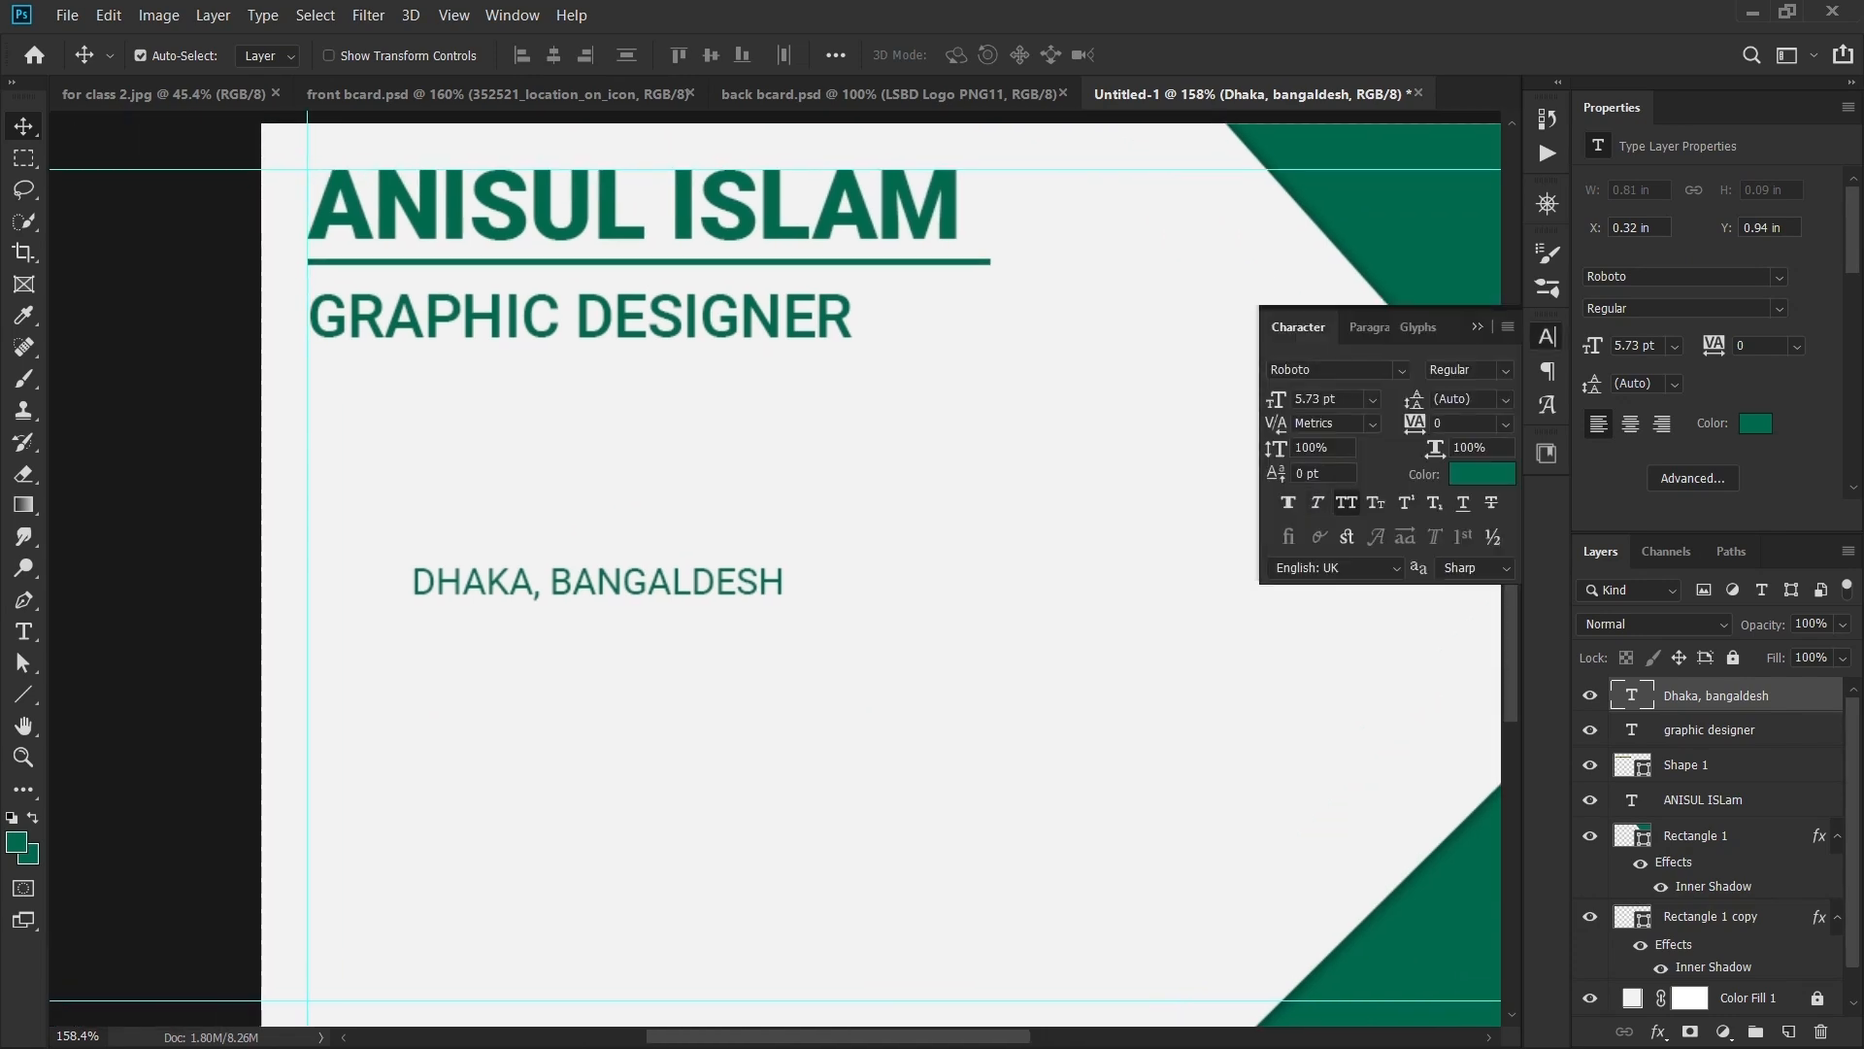
pyautogui.click(1347, 503)
pyautogui.scroll(1, 656, 553)
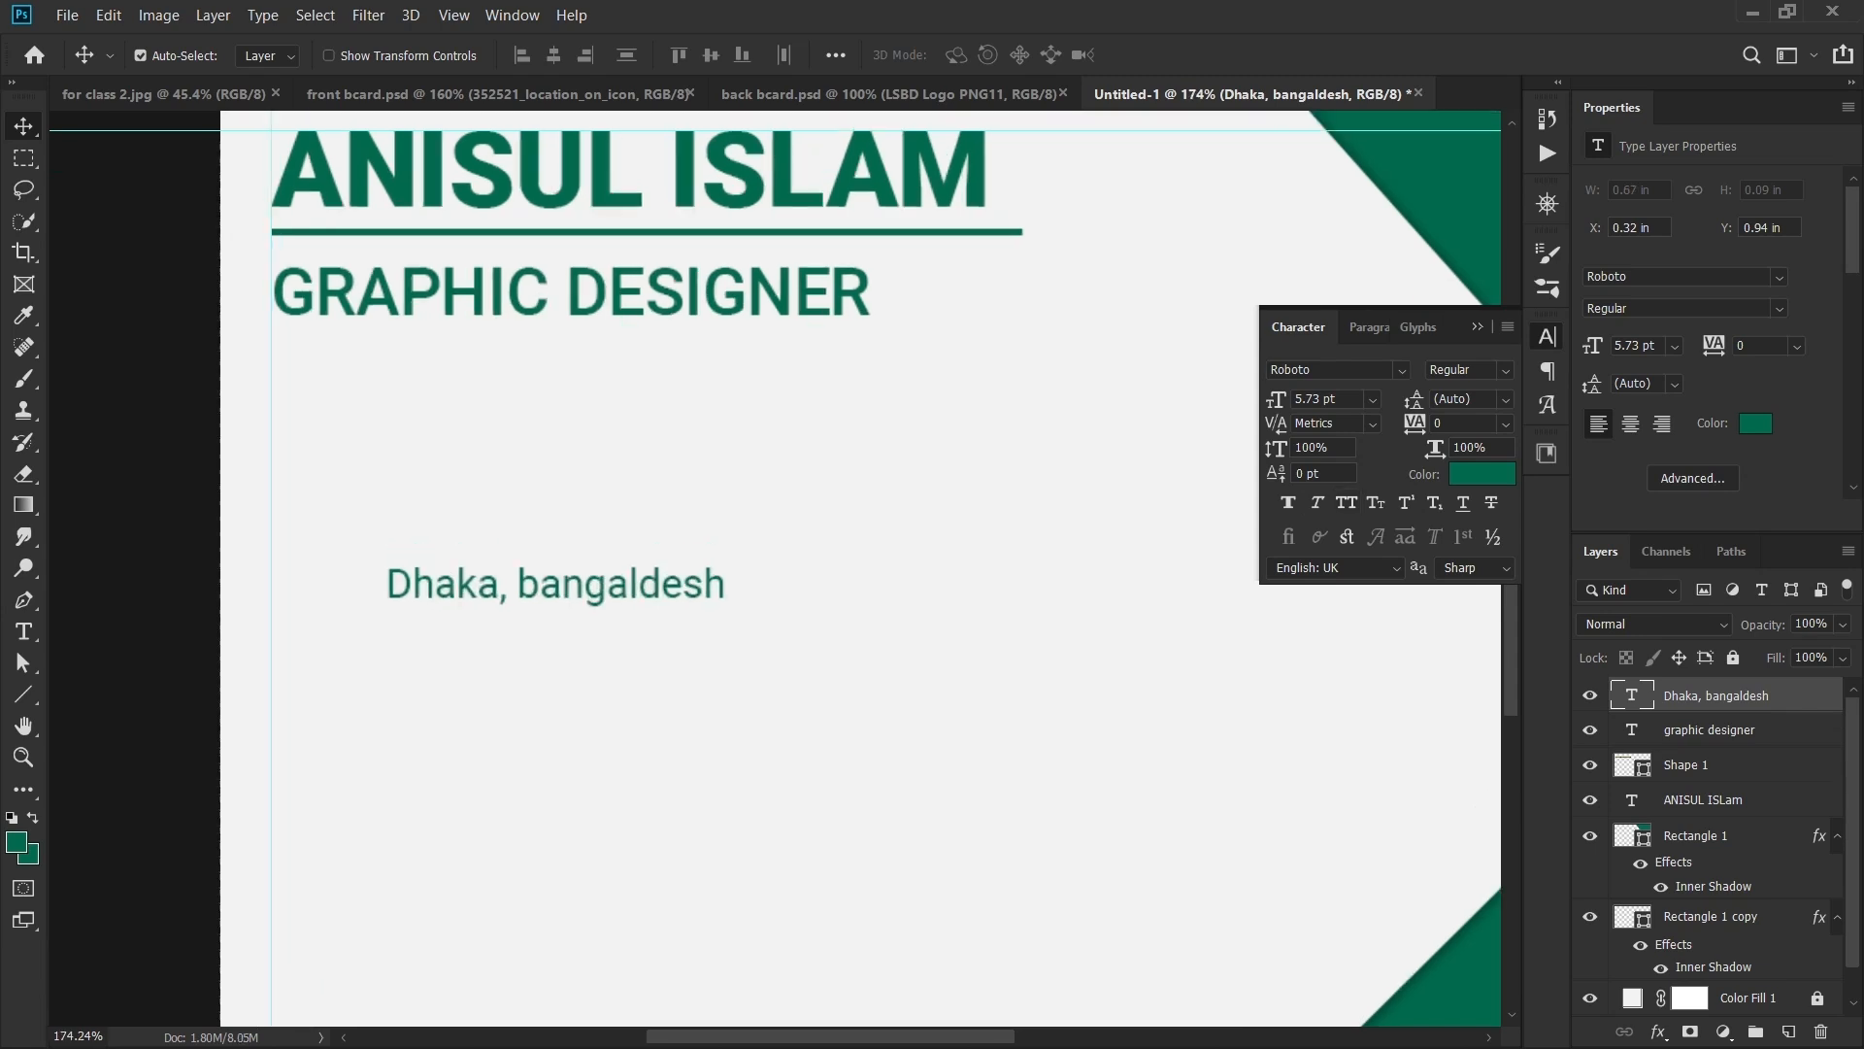
pyautogui.click(1477, 327)
# - Capitalise the B in 'Bangaldesh' and Alt-drag a copy of the line below it
pyautogui.press('t')
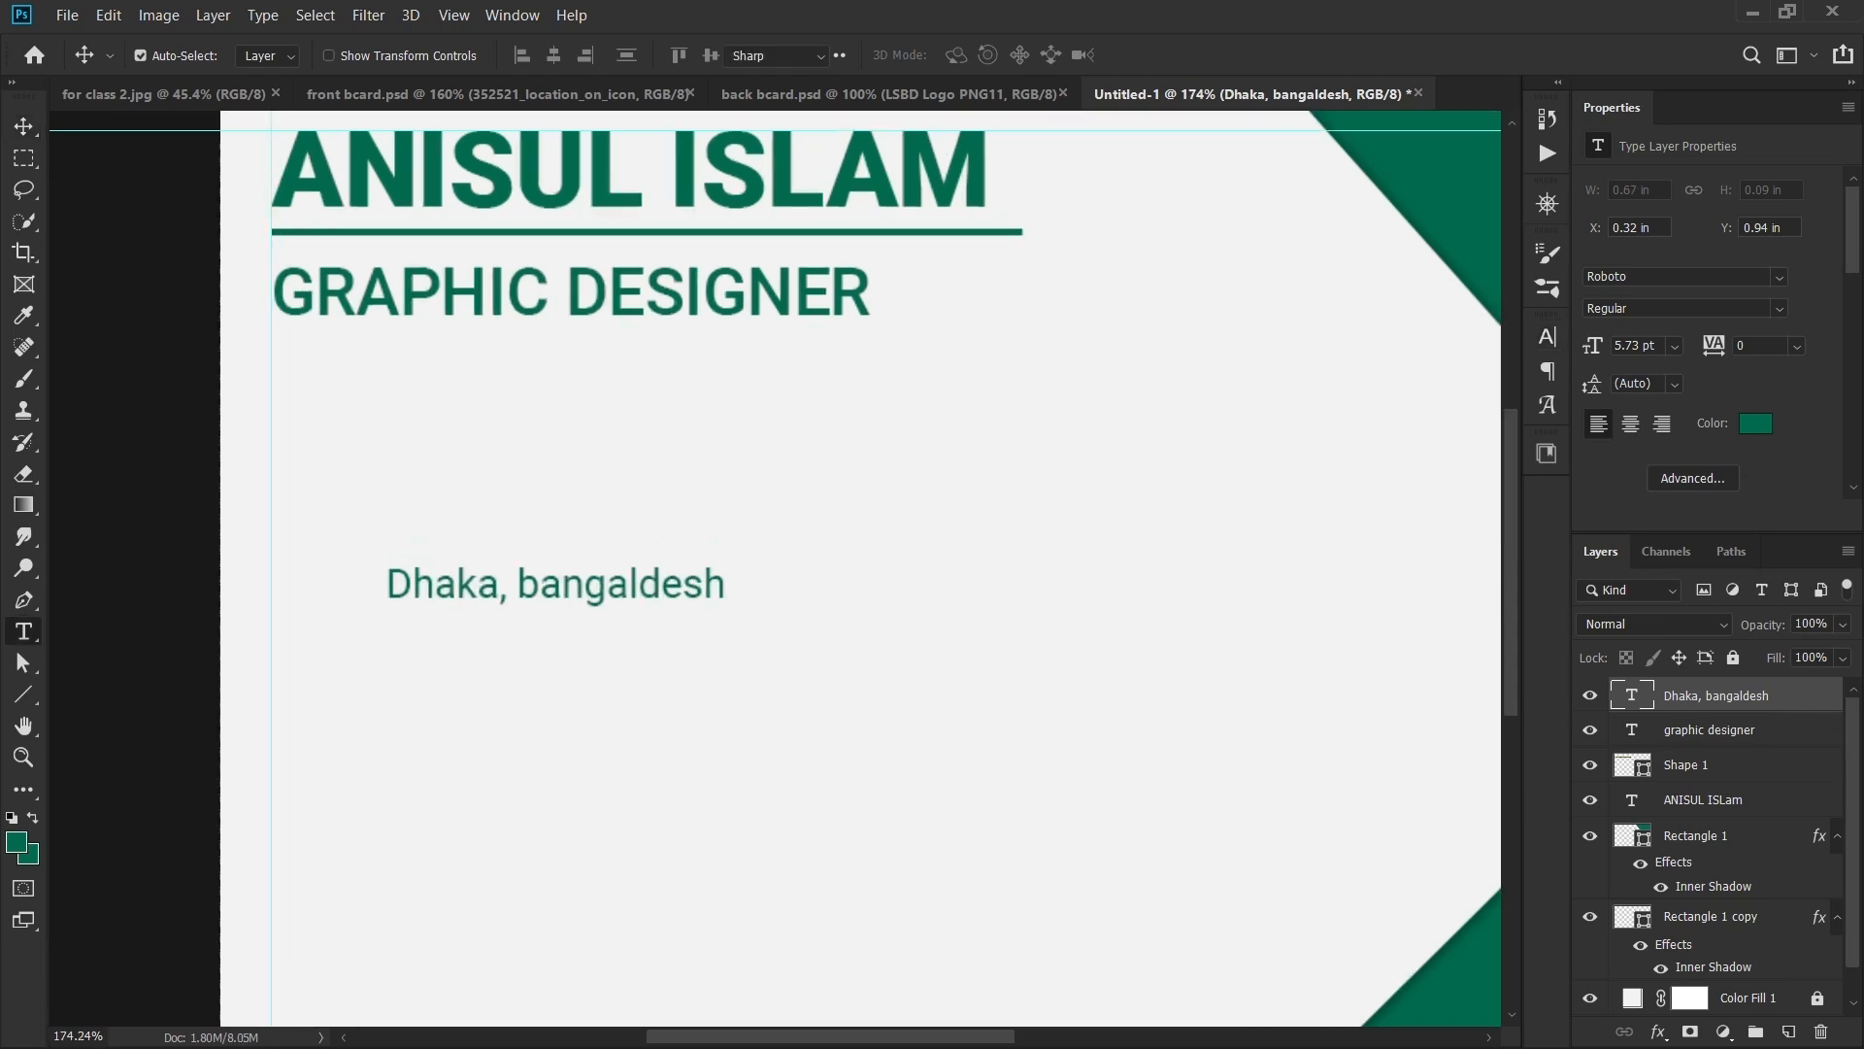
pyautogui.moveTo(541, 586); pyautogui.dragTo(520, 586)
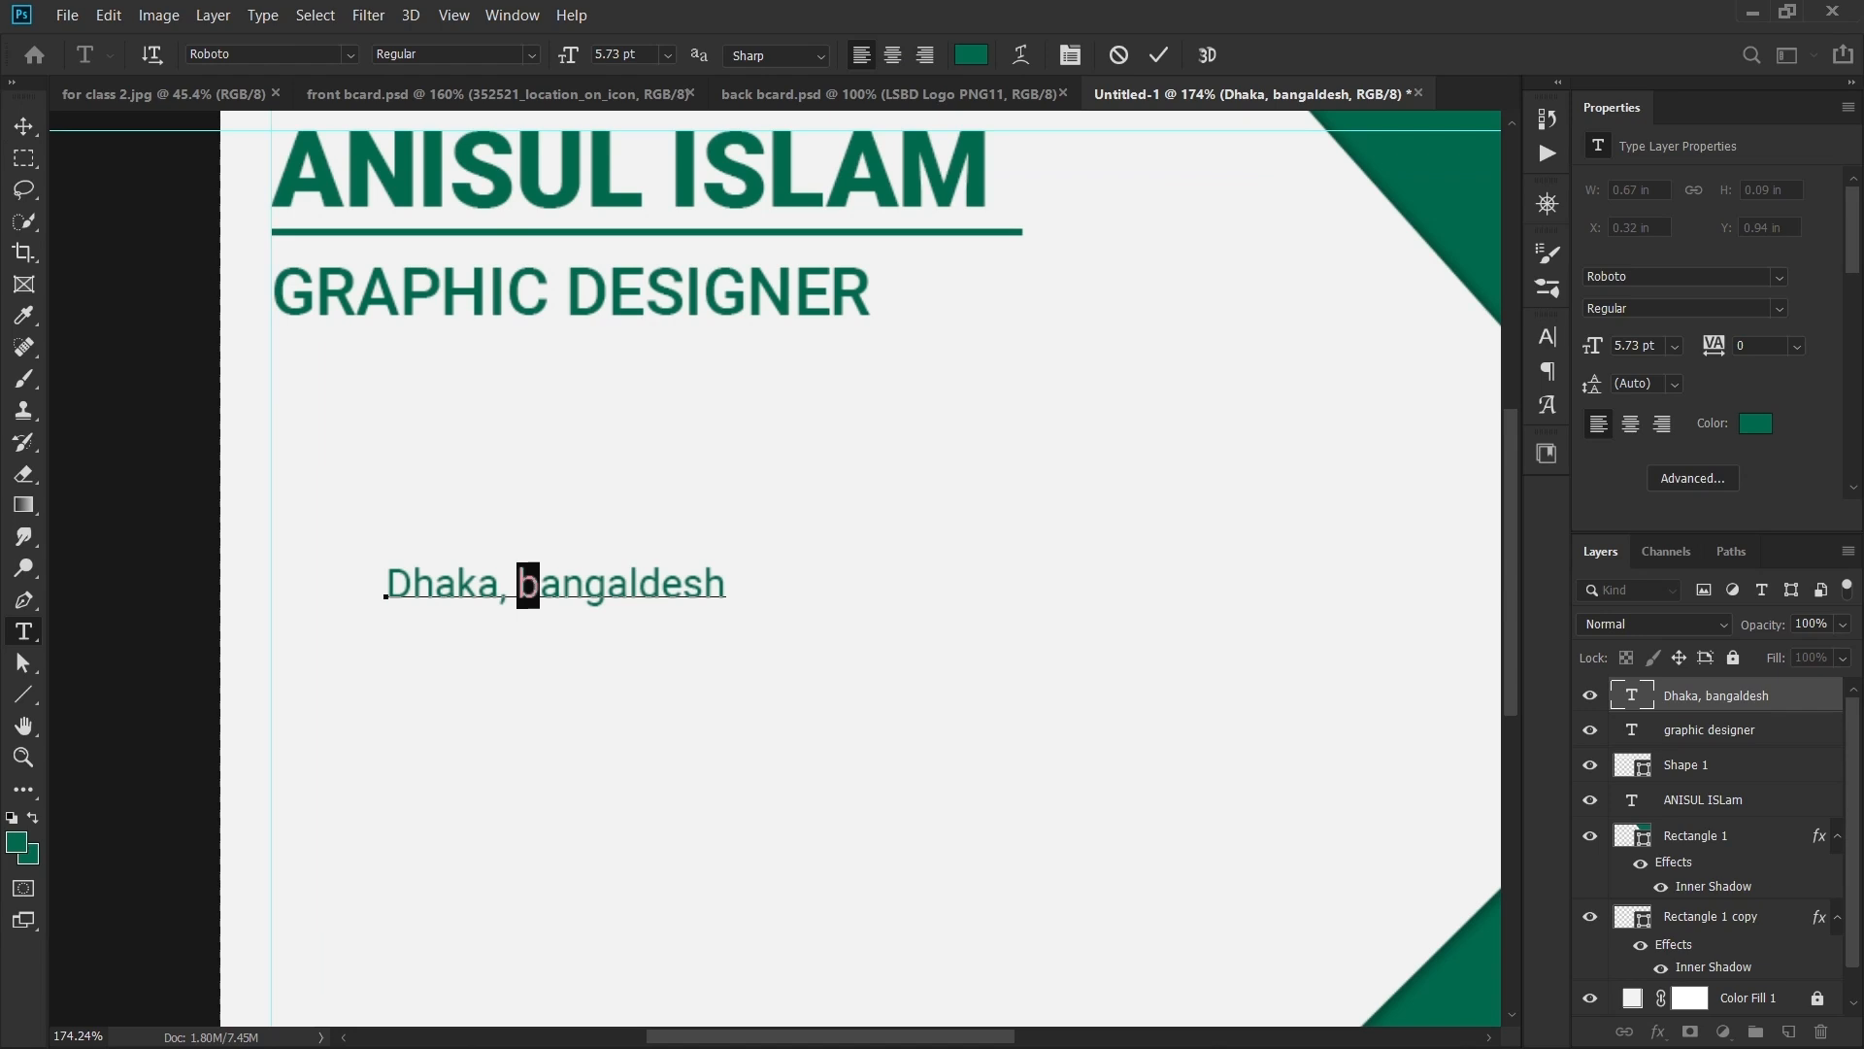
pyautogui.write('B')
pyautogui.hotkey('ctrl', 'Return')
pyautogui.press('v')
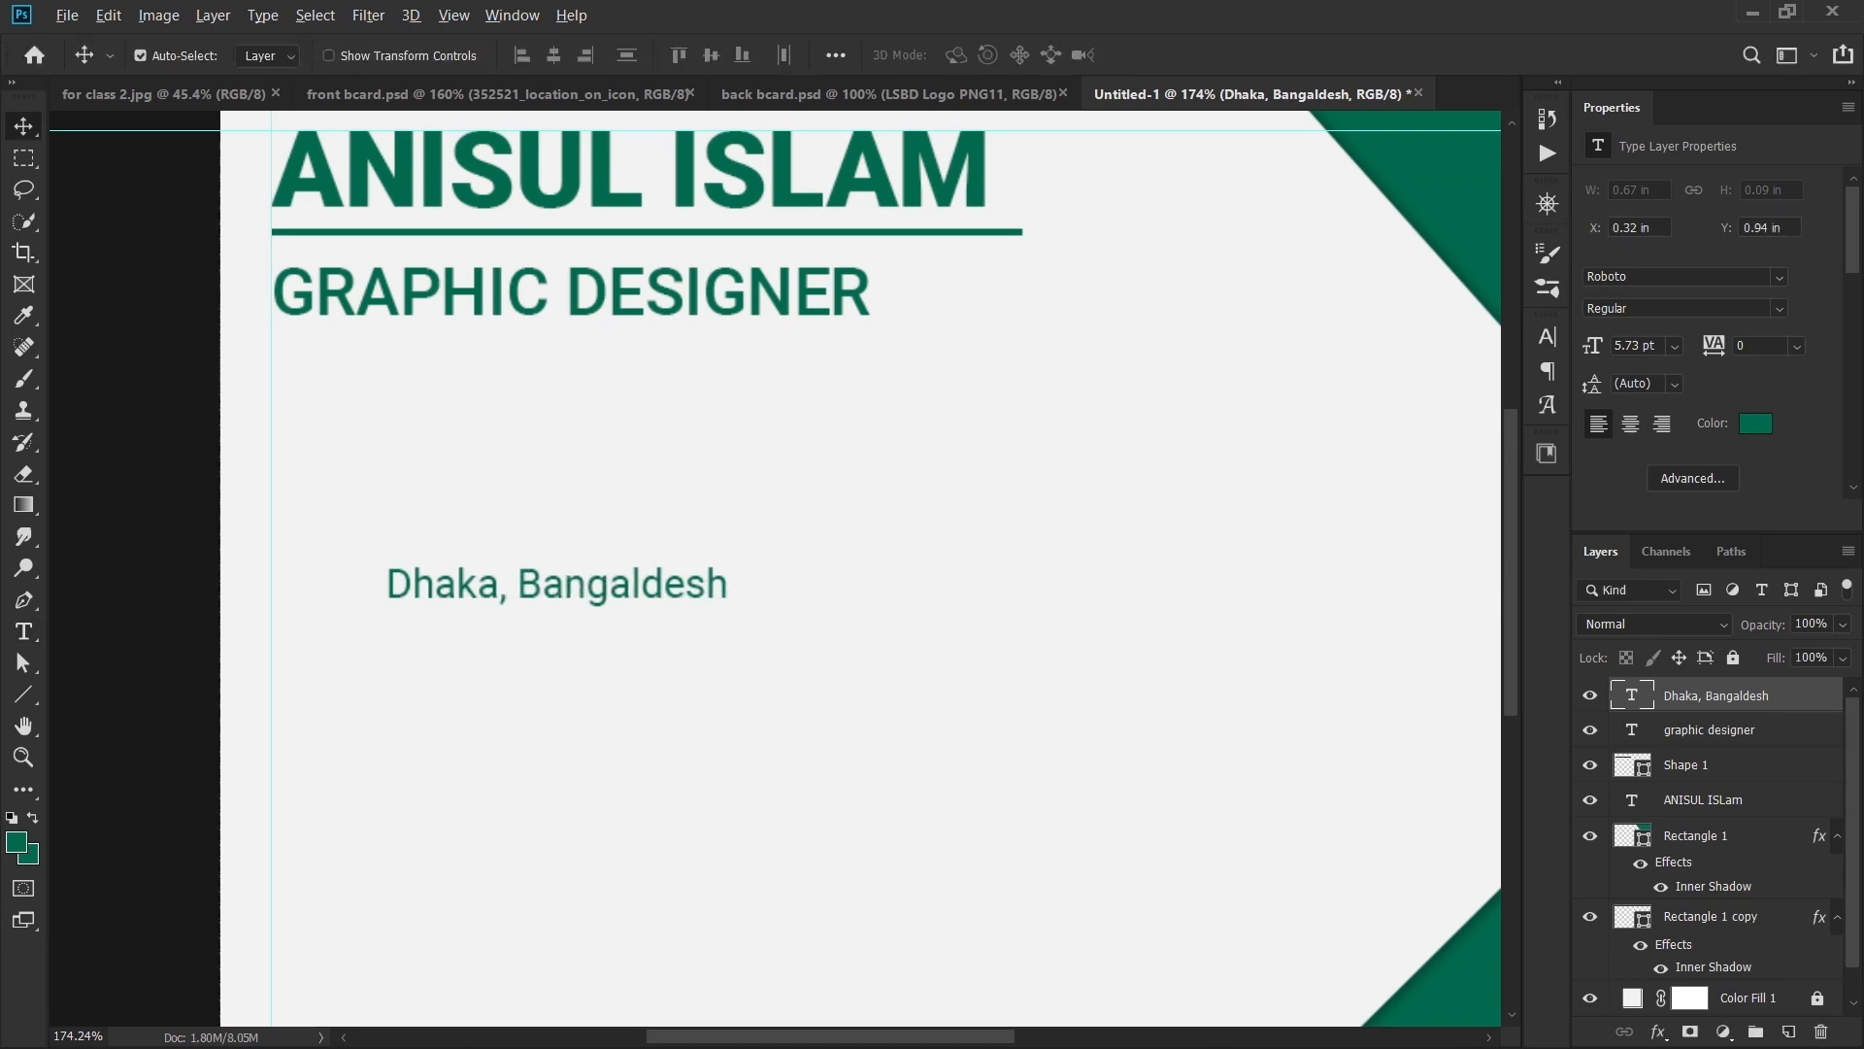
pyautogui.moveTo(671, 580); pyautogui.dragTo(671, 641)
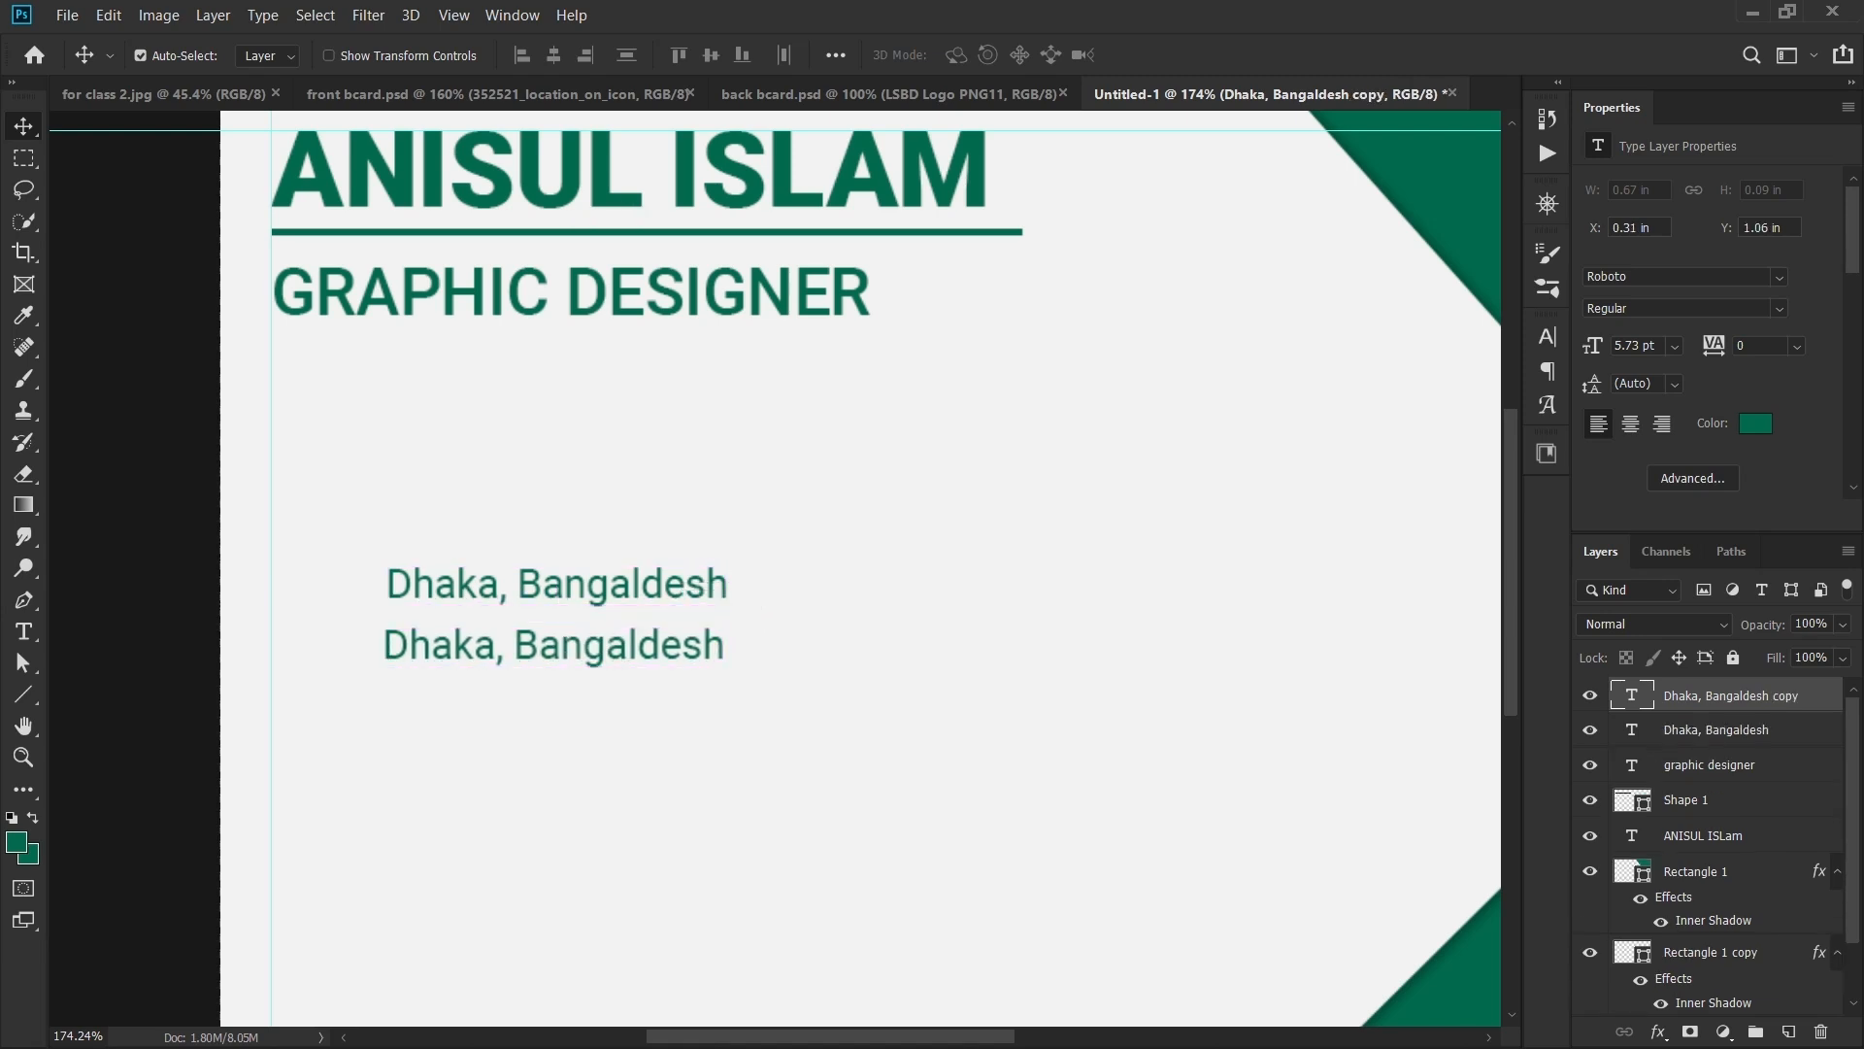
# - Replace the copied location line's text with the phone number
pyautogui.doubleClick(381, 656)
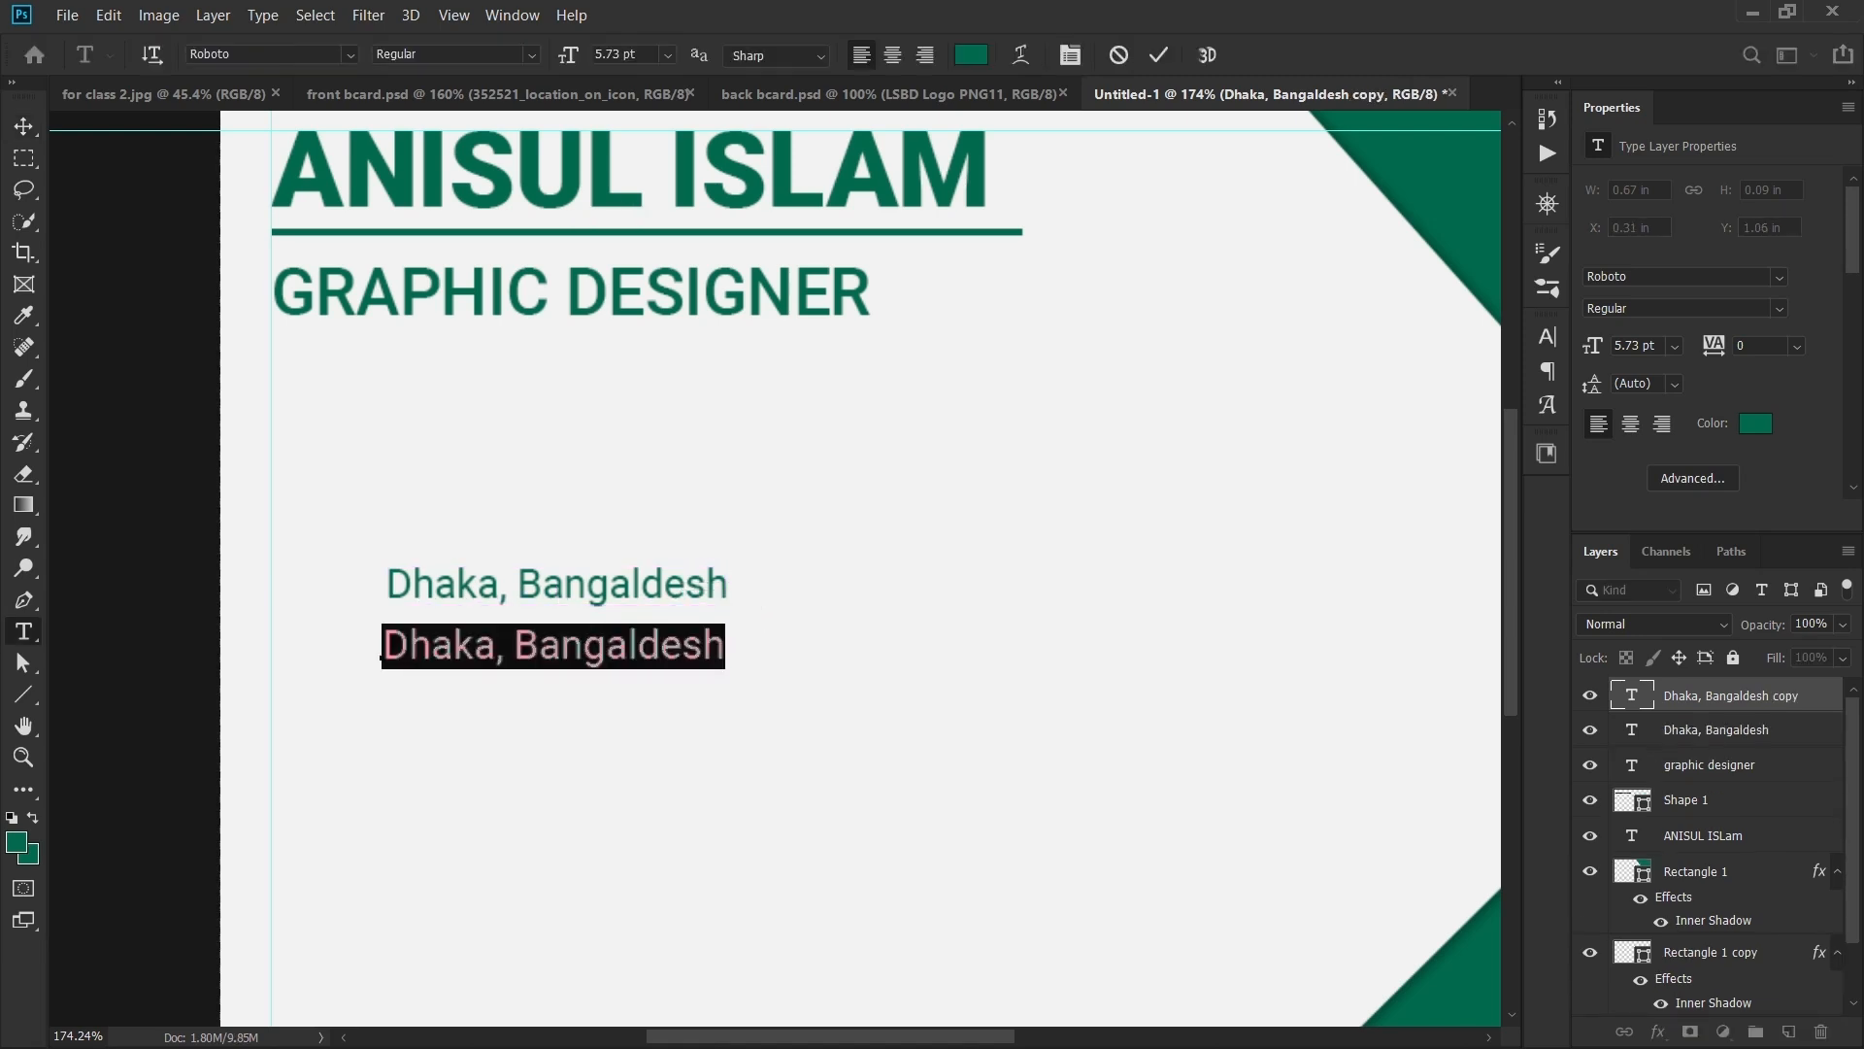
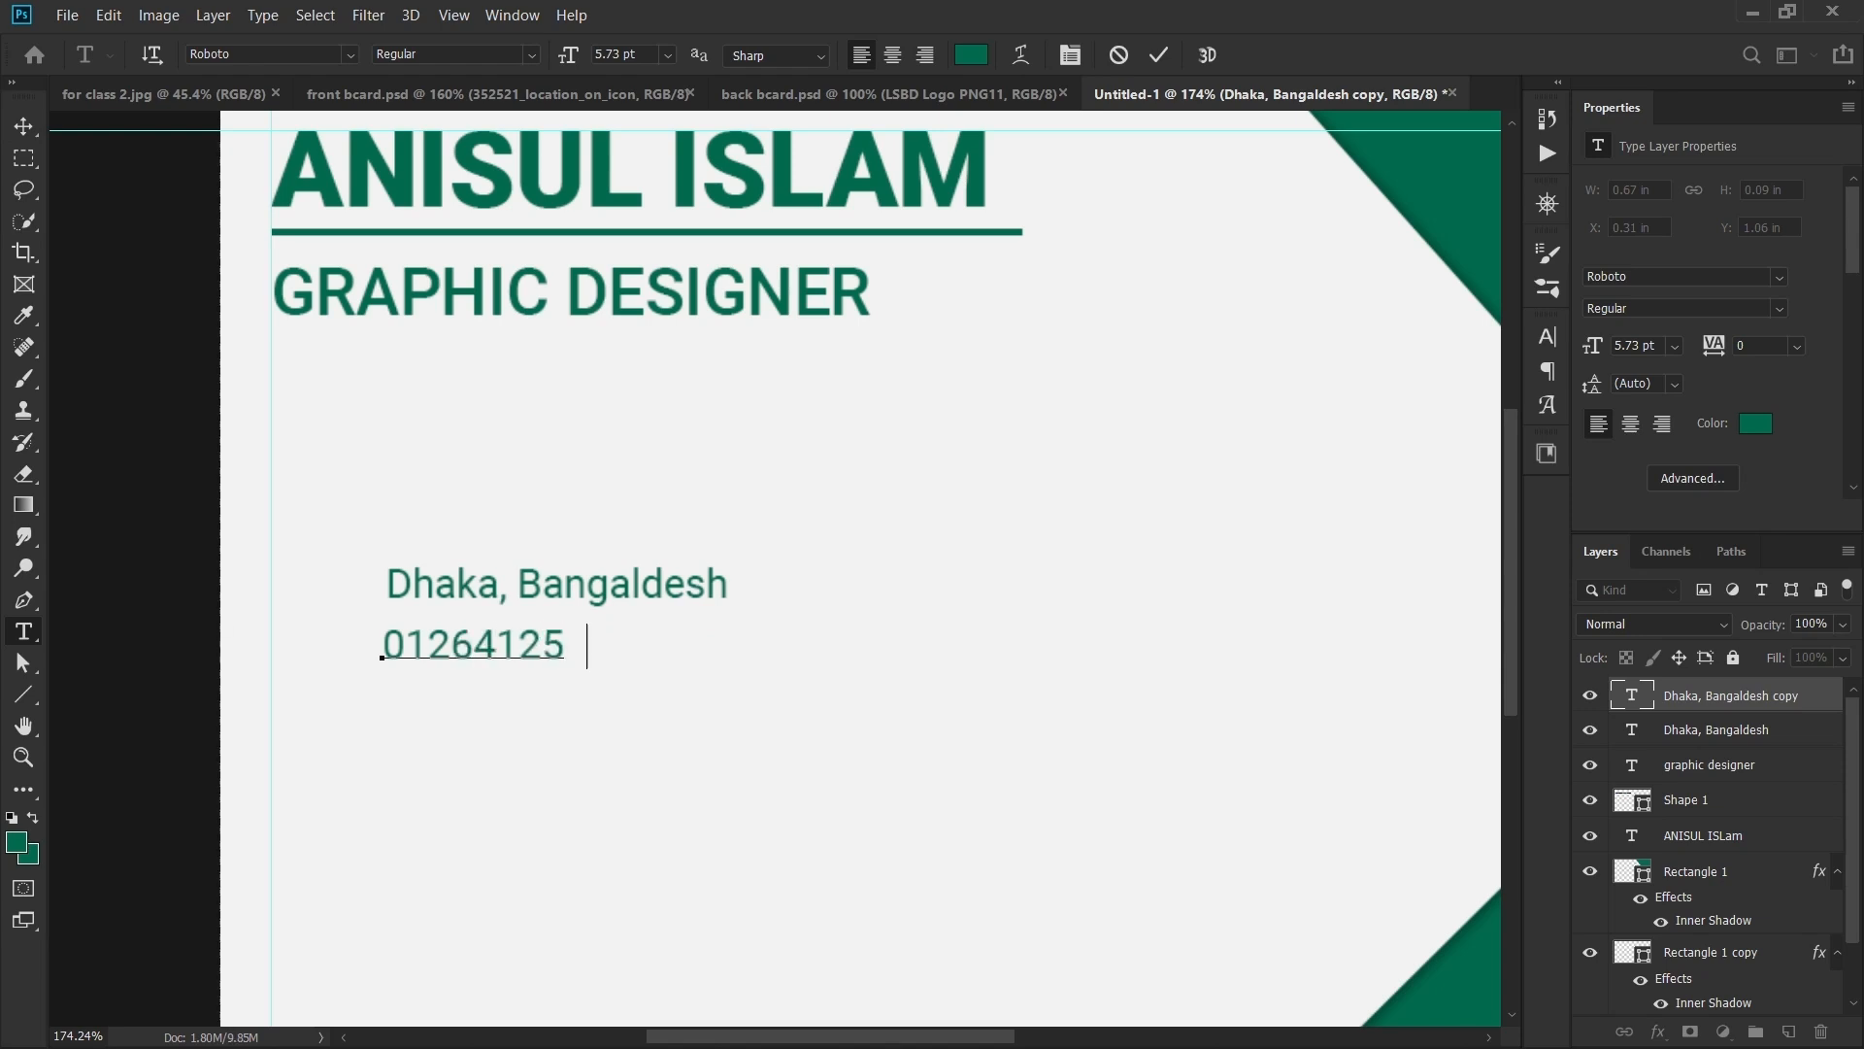
pyautogui.hotkey('ctrl', 'Return')
# - Alt-drag a duplicate of the phone line below it and select its text
pyautogui.press('v')
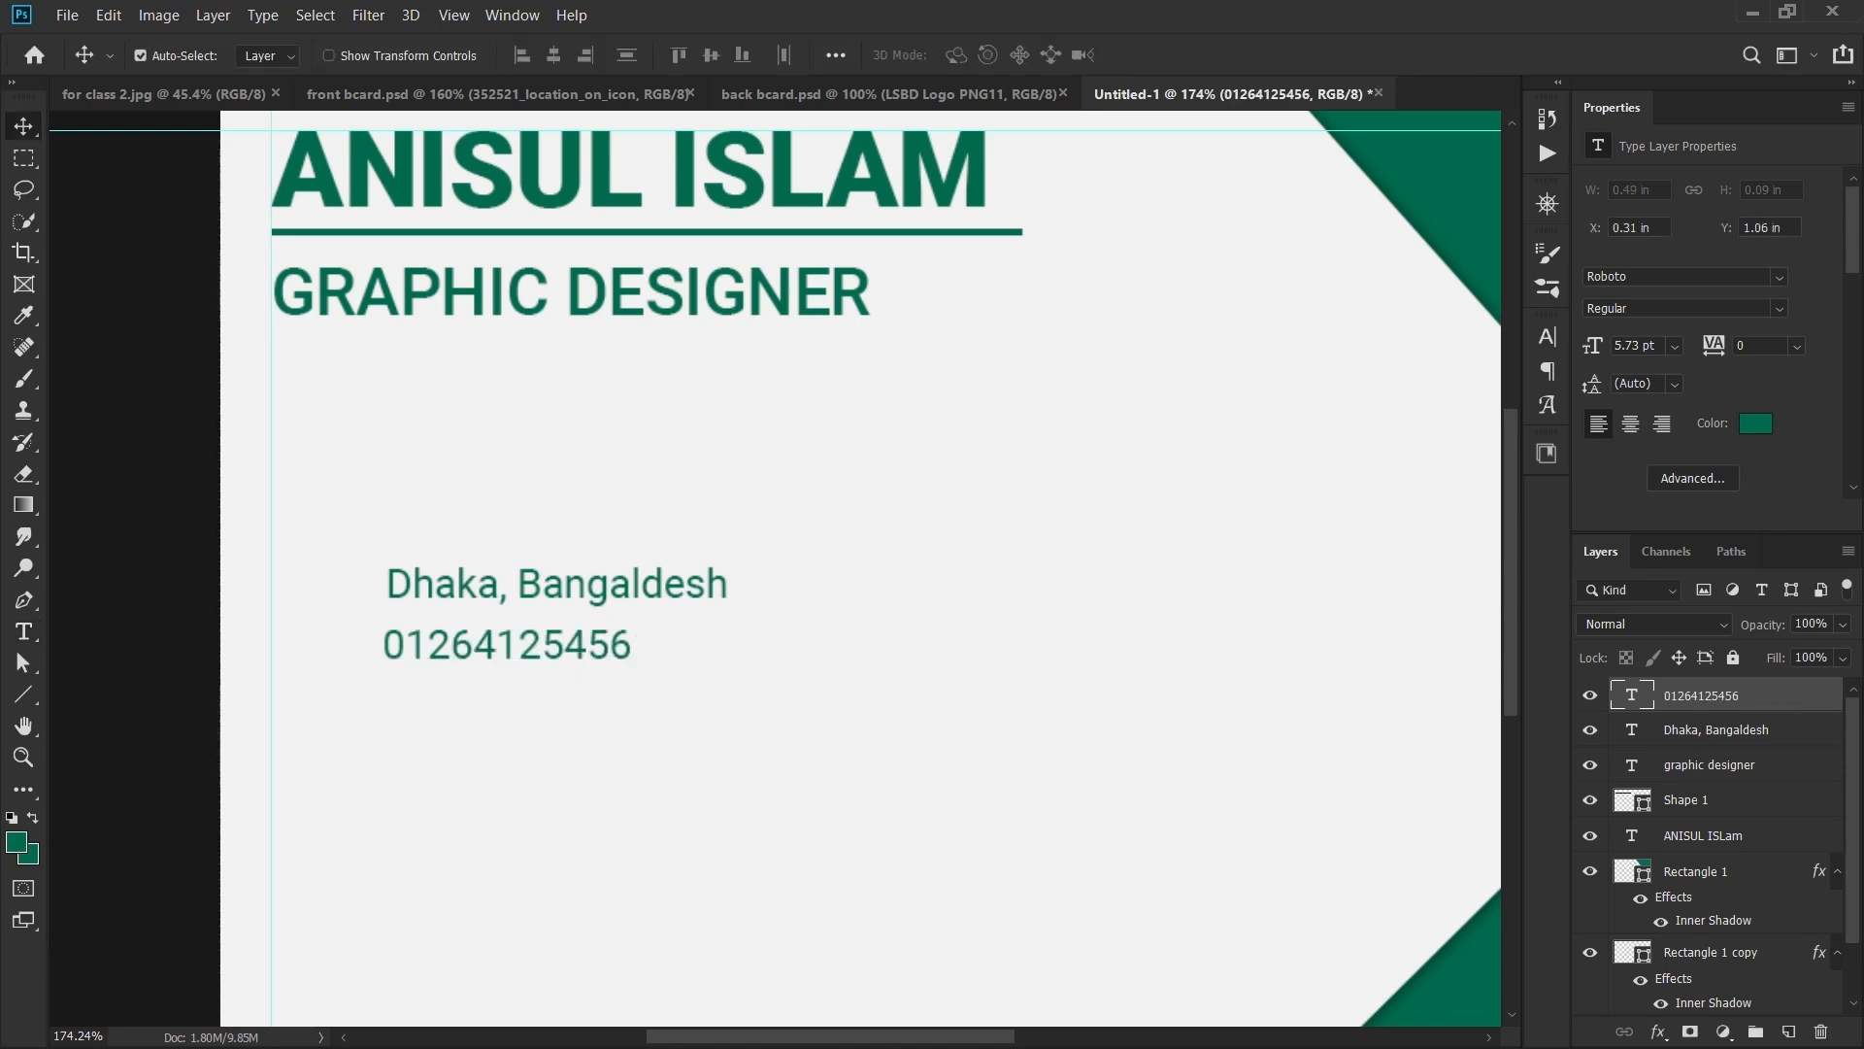
pyautogui.keyDown('alt'); pyautogui.moveTo(617, 647); pyautogui.dragTo(620, 698); pyautogui.keyUp('alt')
pyautogui.press('t')
pyautogui.doubleClick(386, 707)
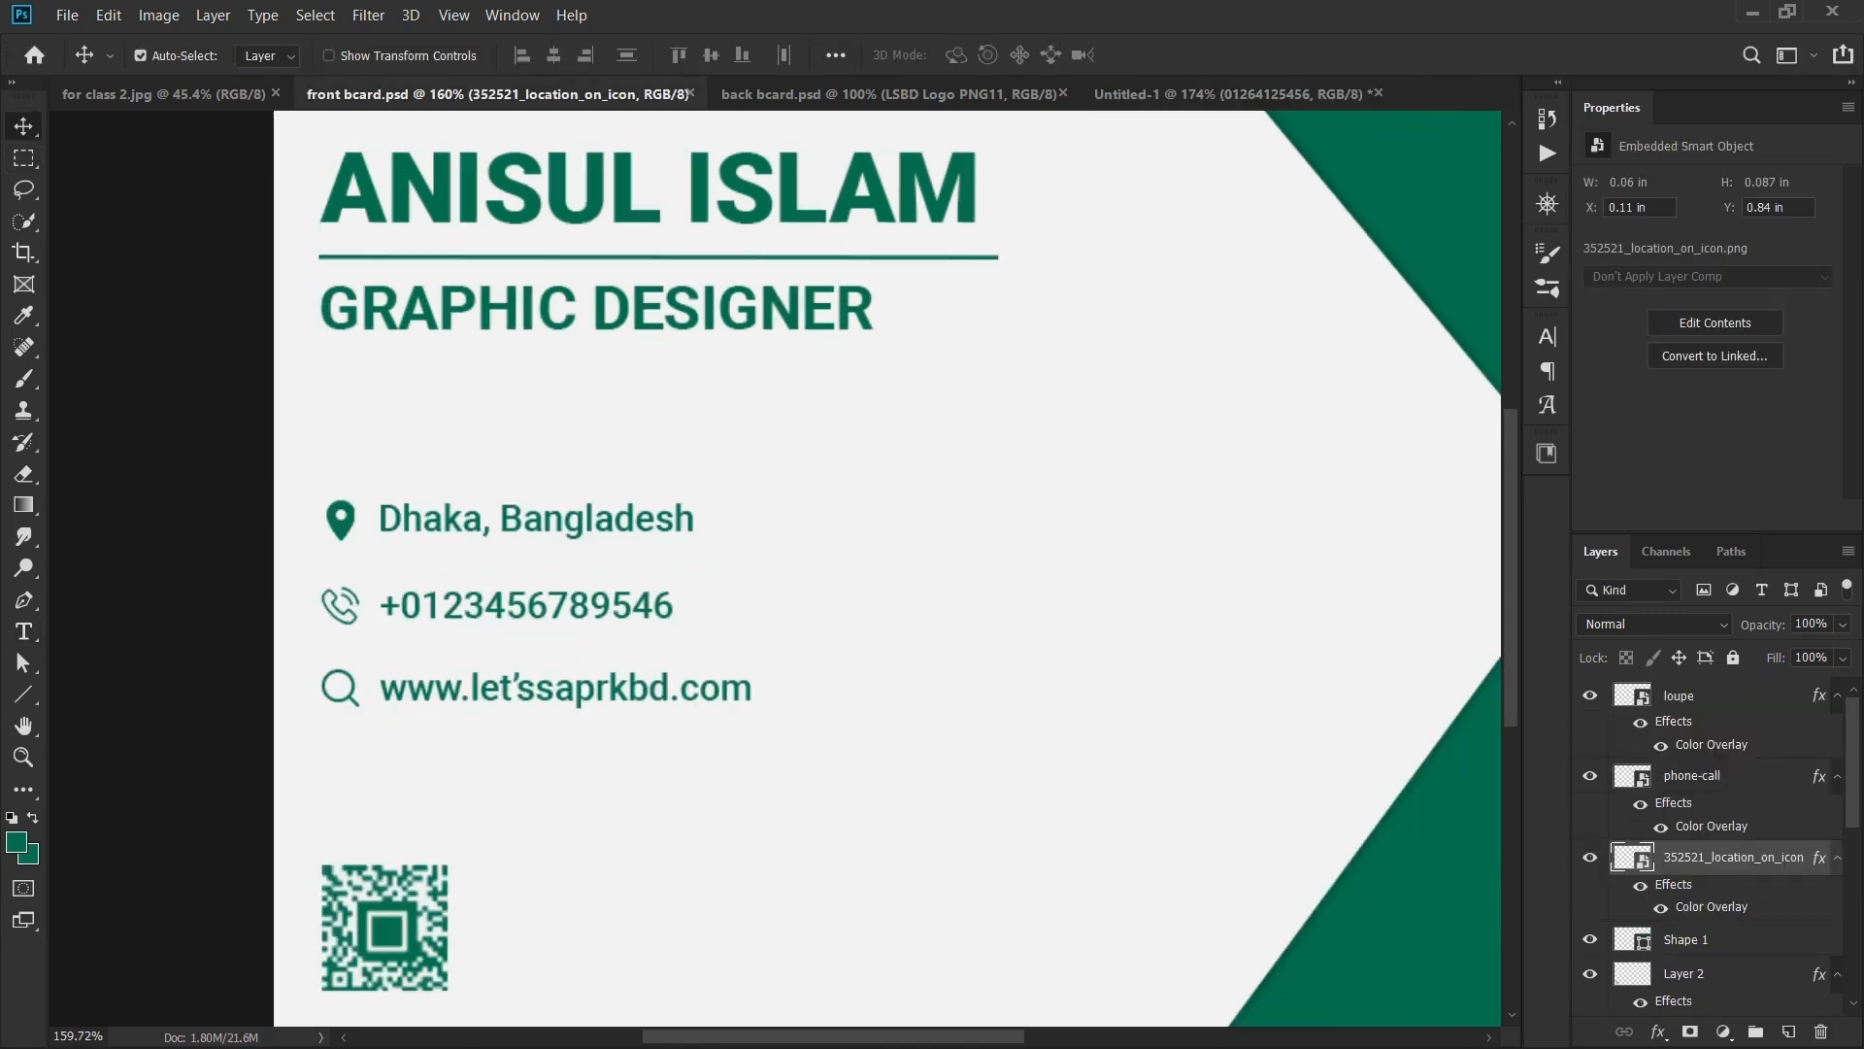
pyautogui.click(1228, 94)
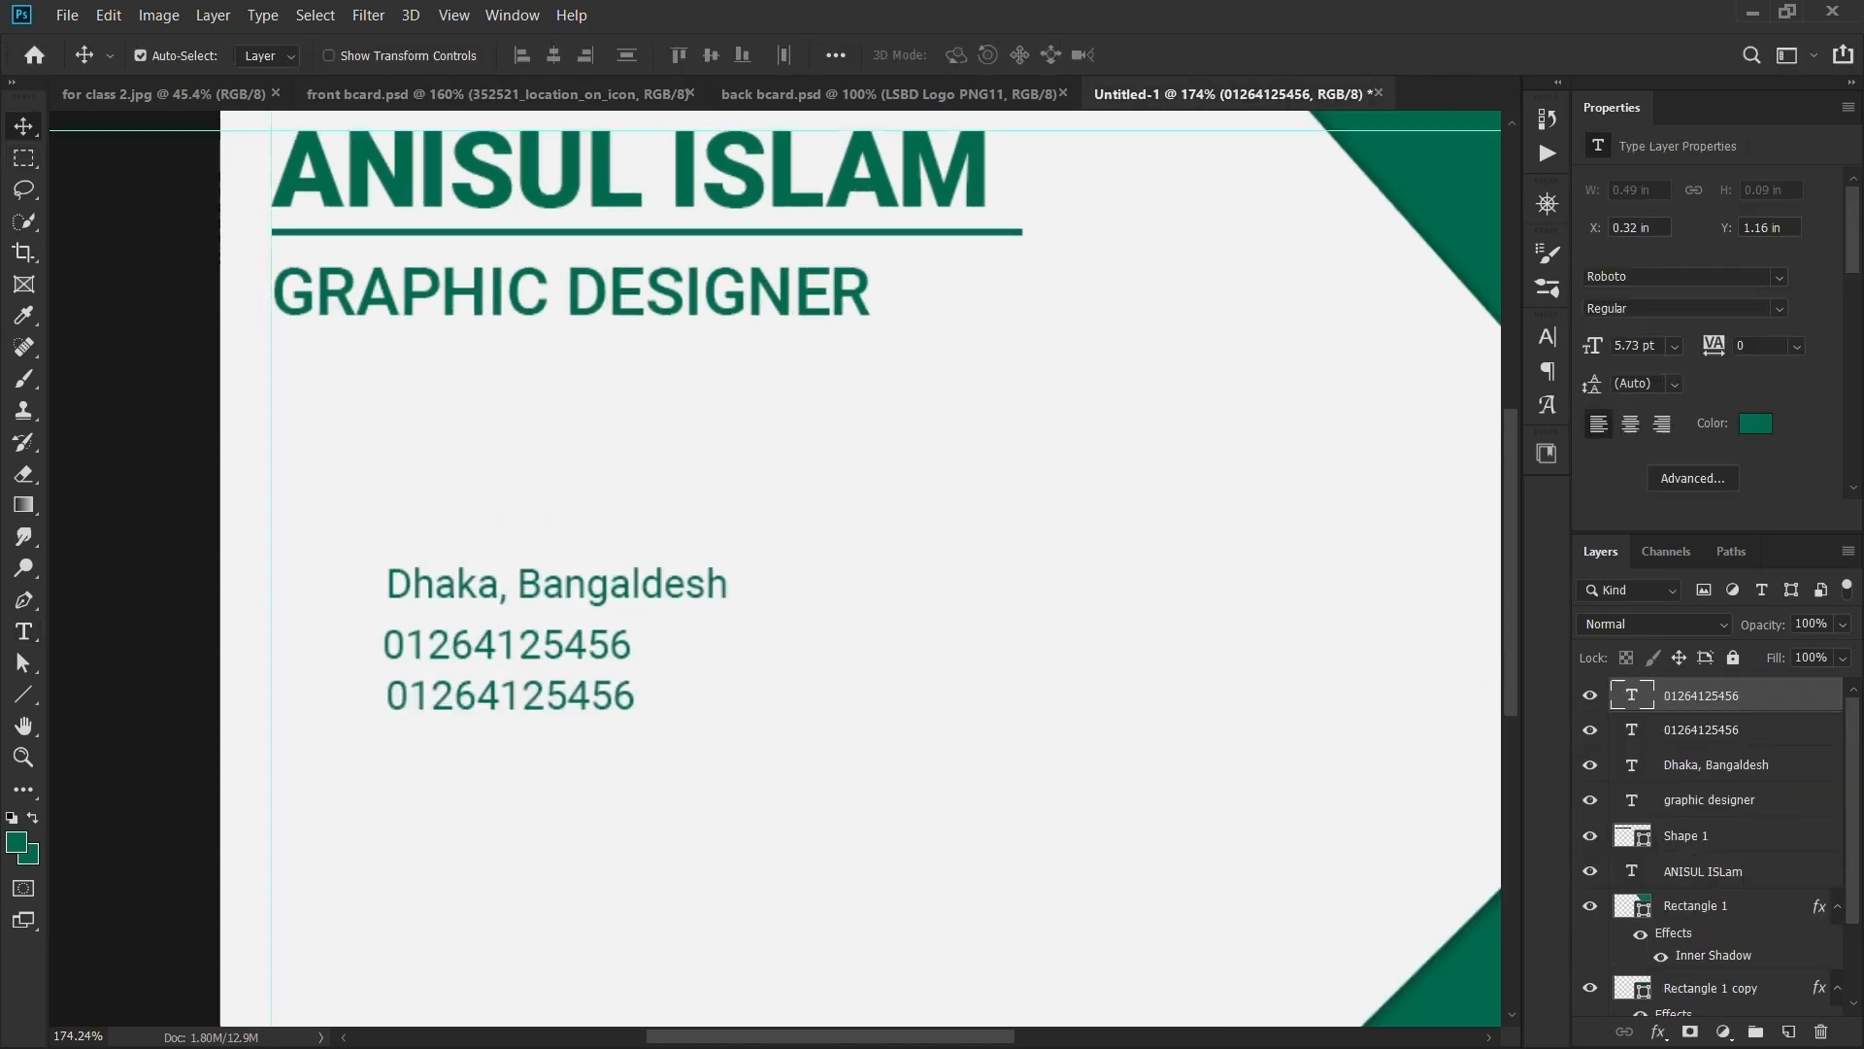
pyautogui.press('t')
pyautogui.doubleClick(386, 707)
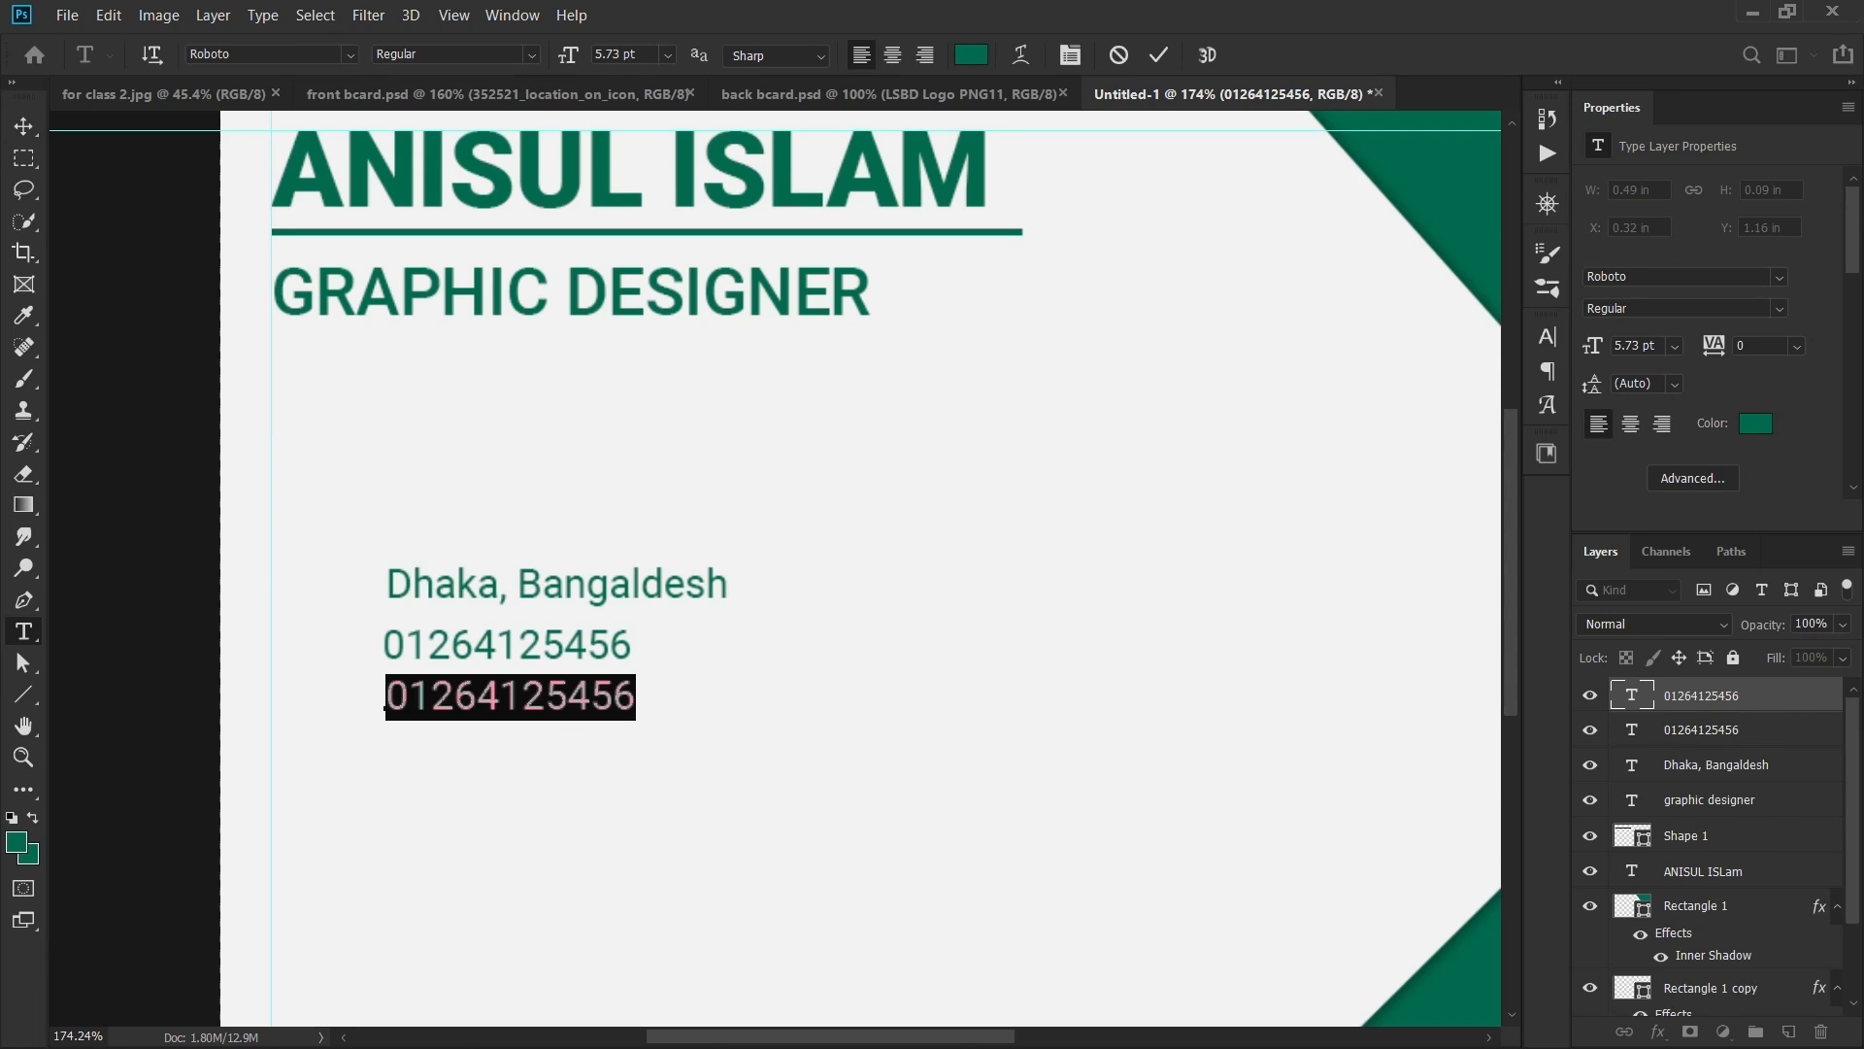
pyautogui.write('ww')
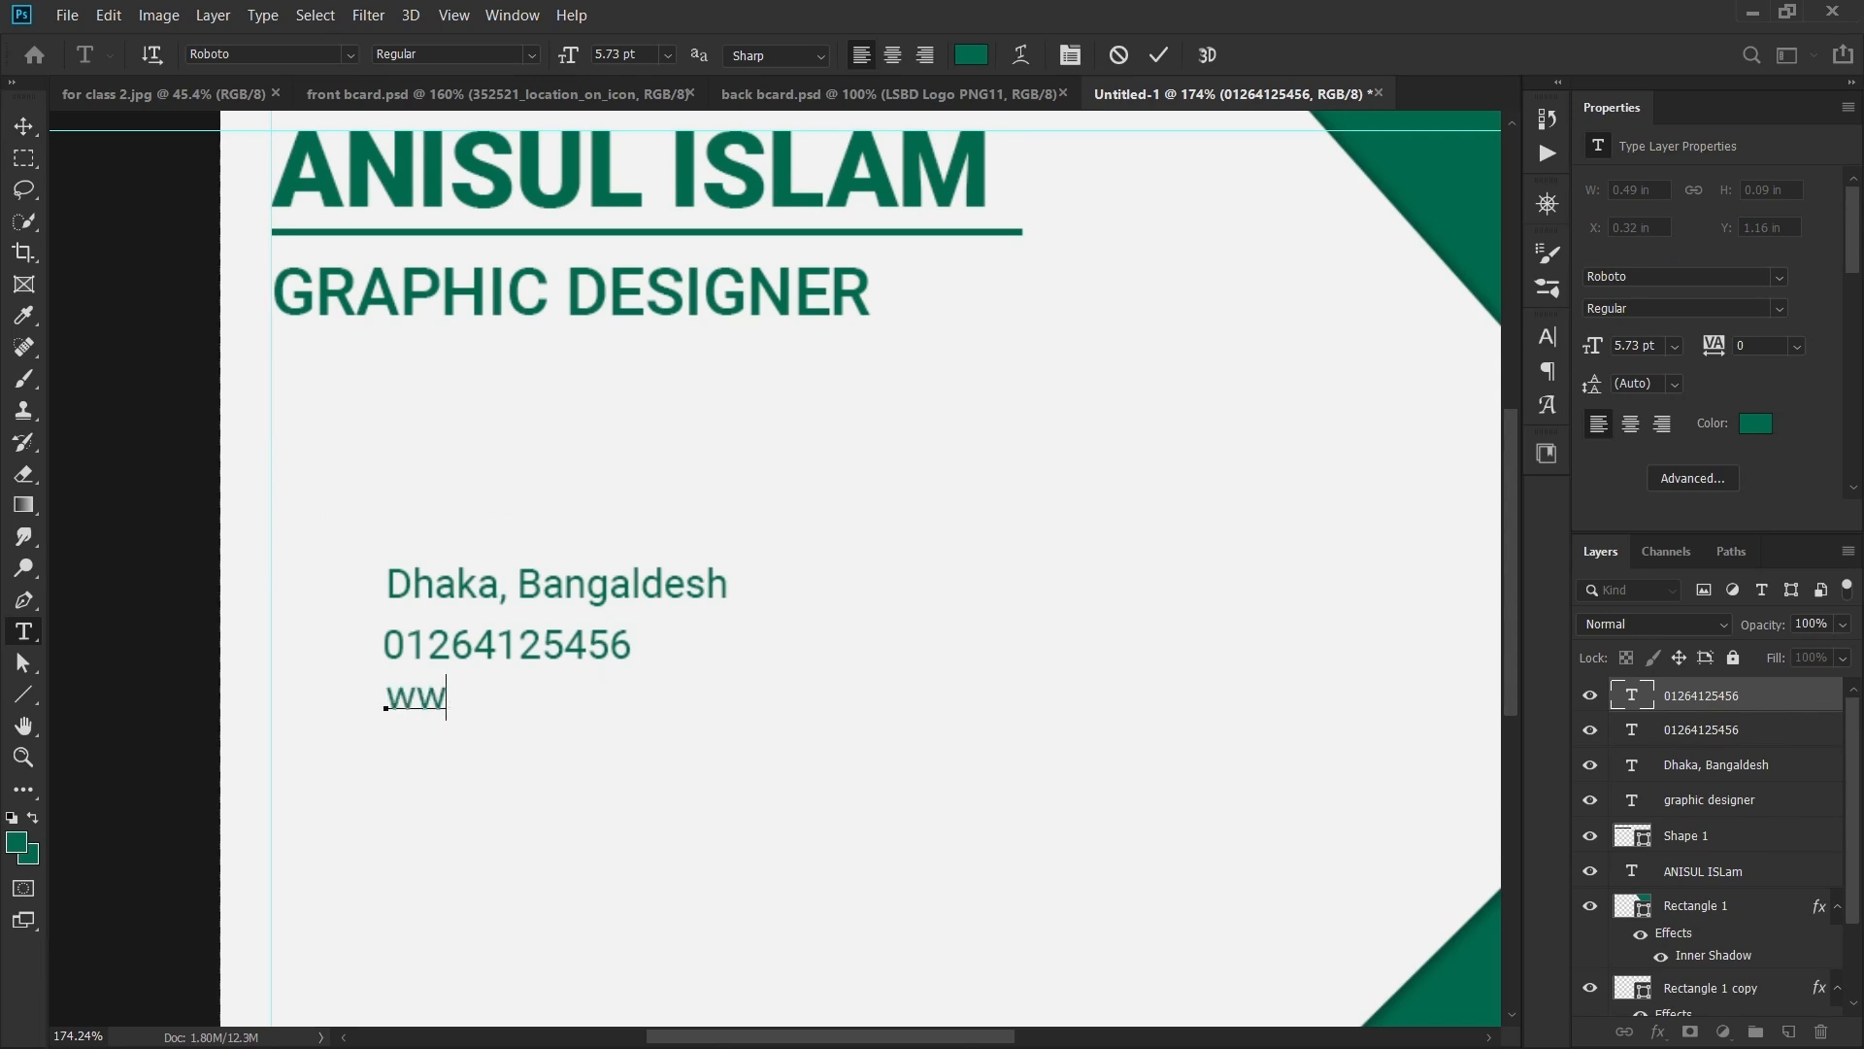
pyautogui.write('w.lets')
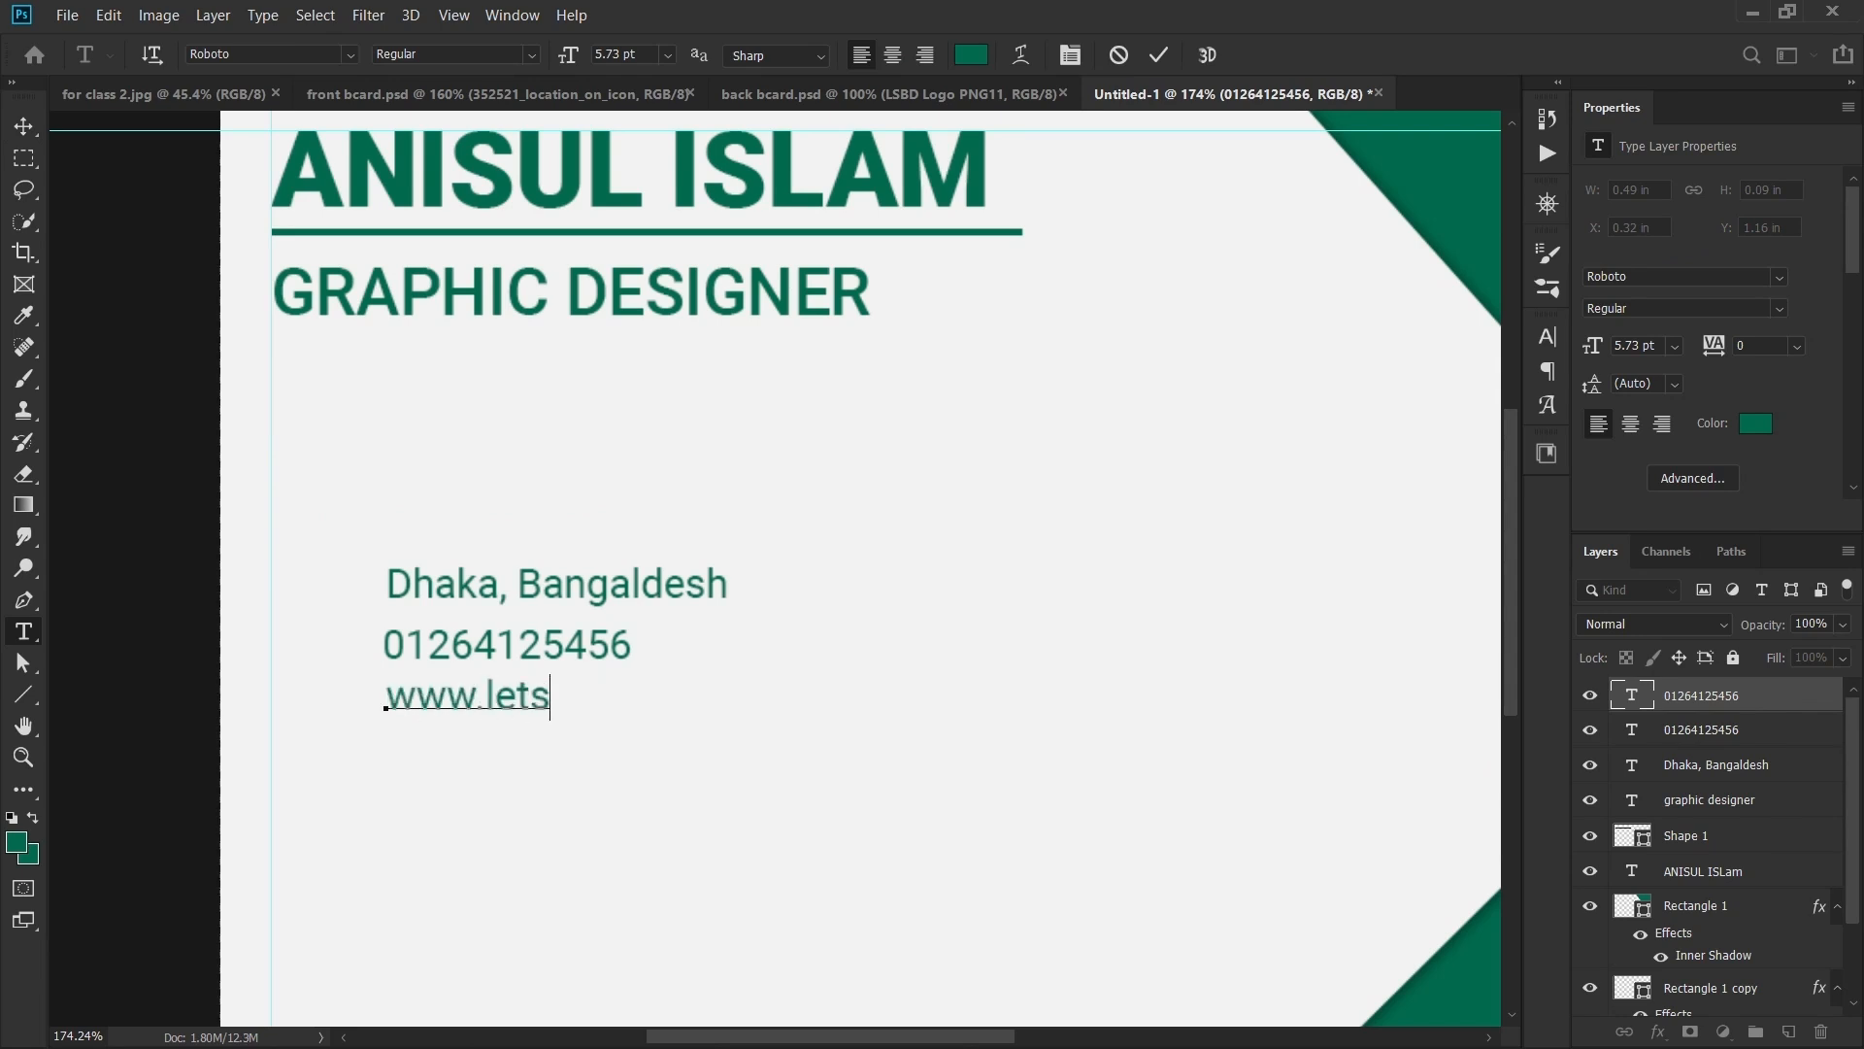
pyautogui.write("'s sp")
pyautogui.press('BackSpace')
pyautogui.write('a')
pyautogui.press('BackSpace')
pyautogui.press('BackSpace')
pyautogui.press('BackSpace')
pyautogui.press('BackSpace')
pyautogui.press('BackSpace')
pyautogui.write('spark')
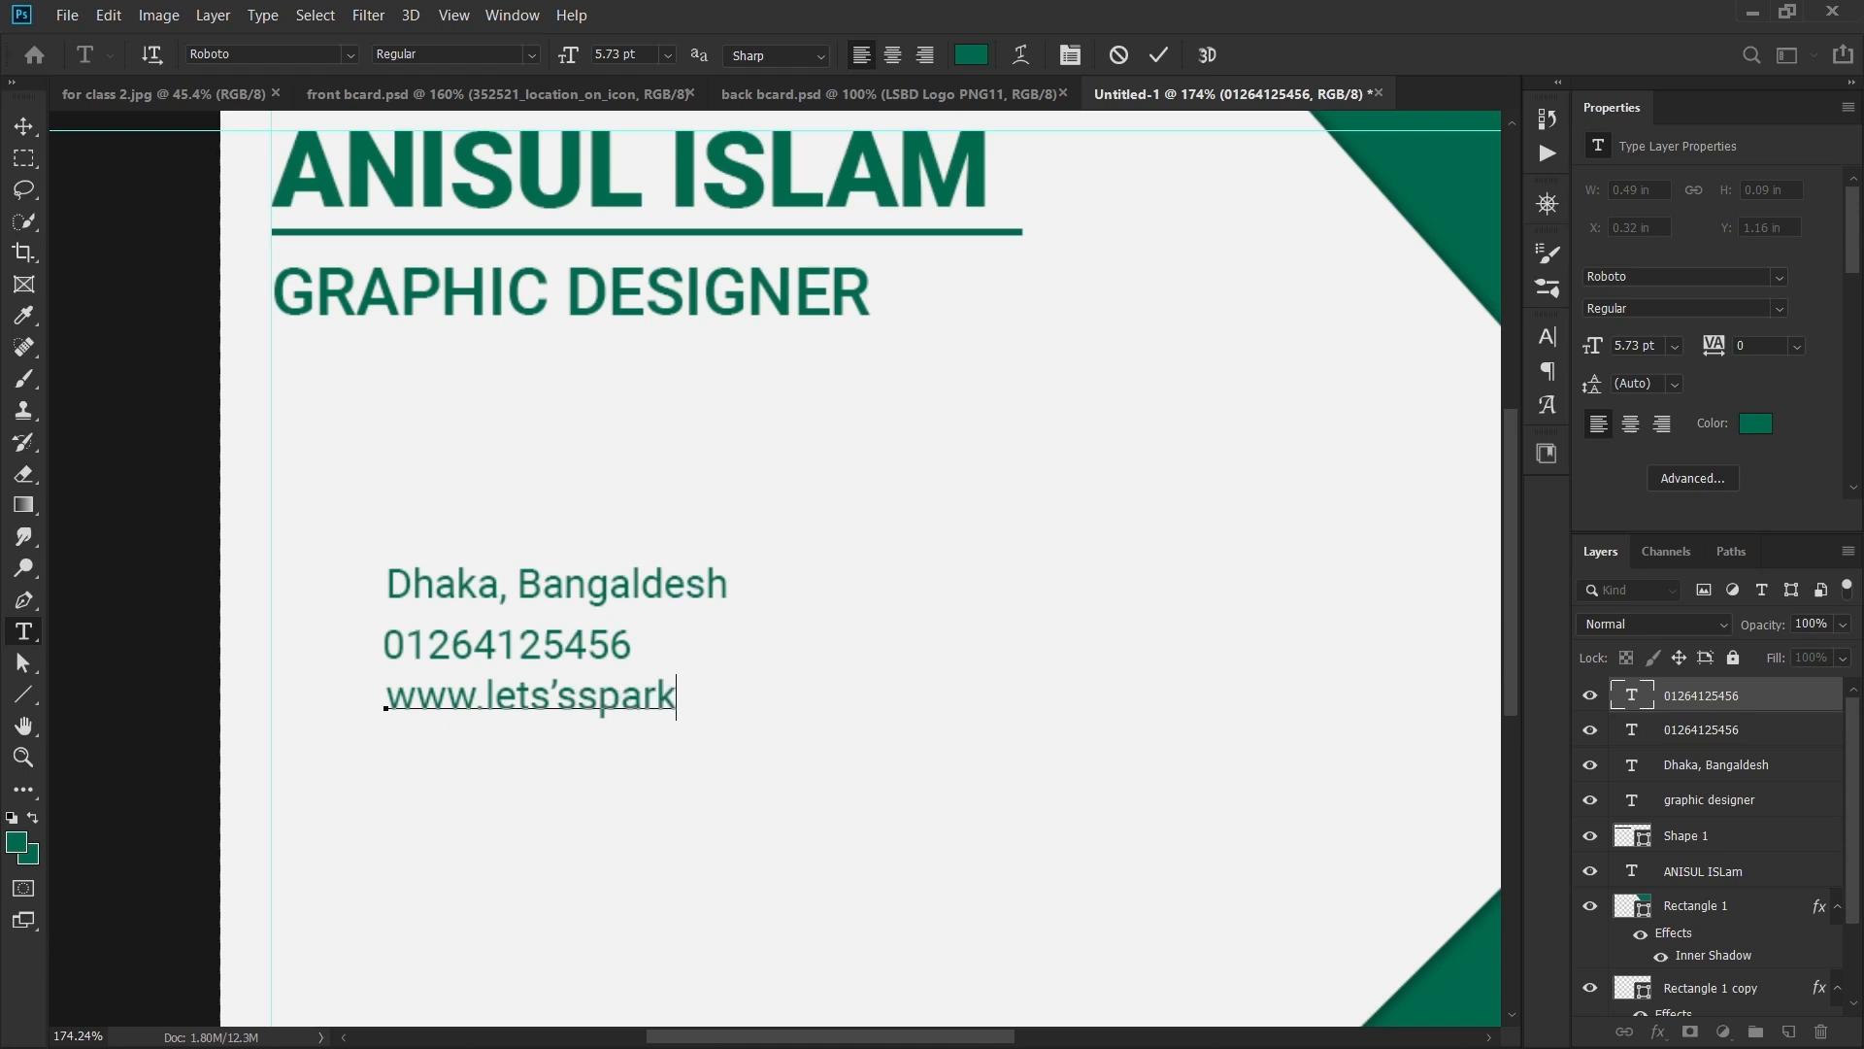
pyautogui.write('bd.com')
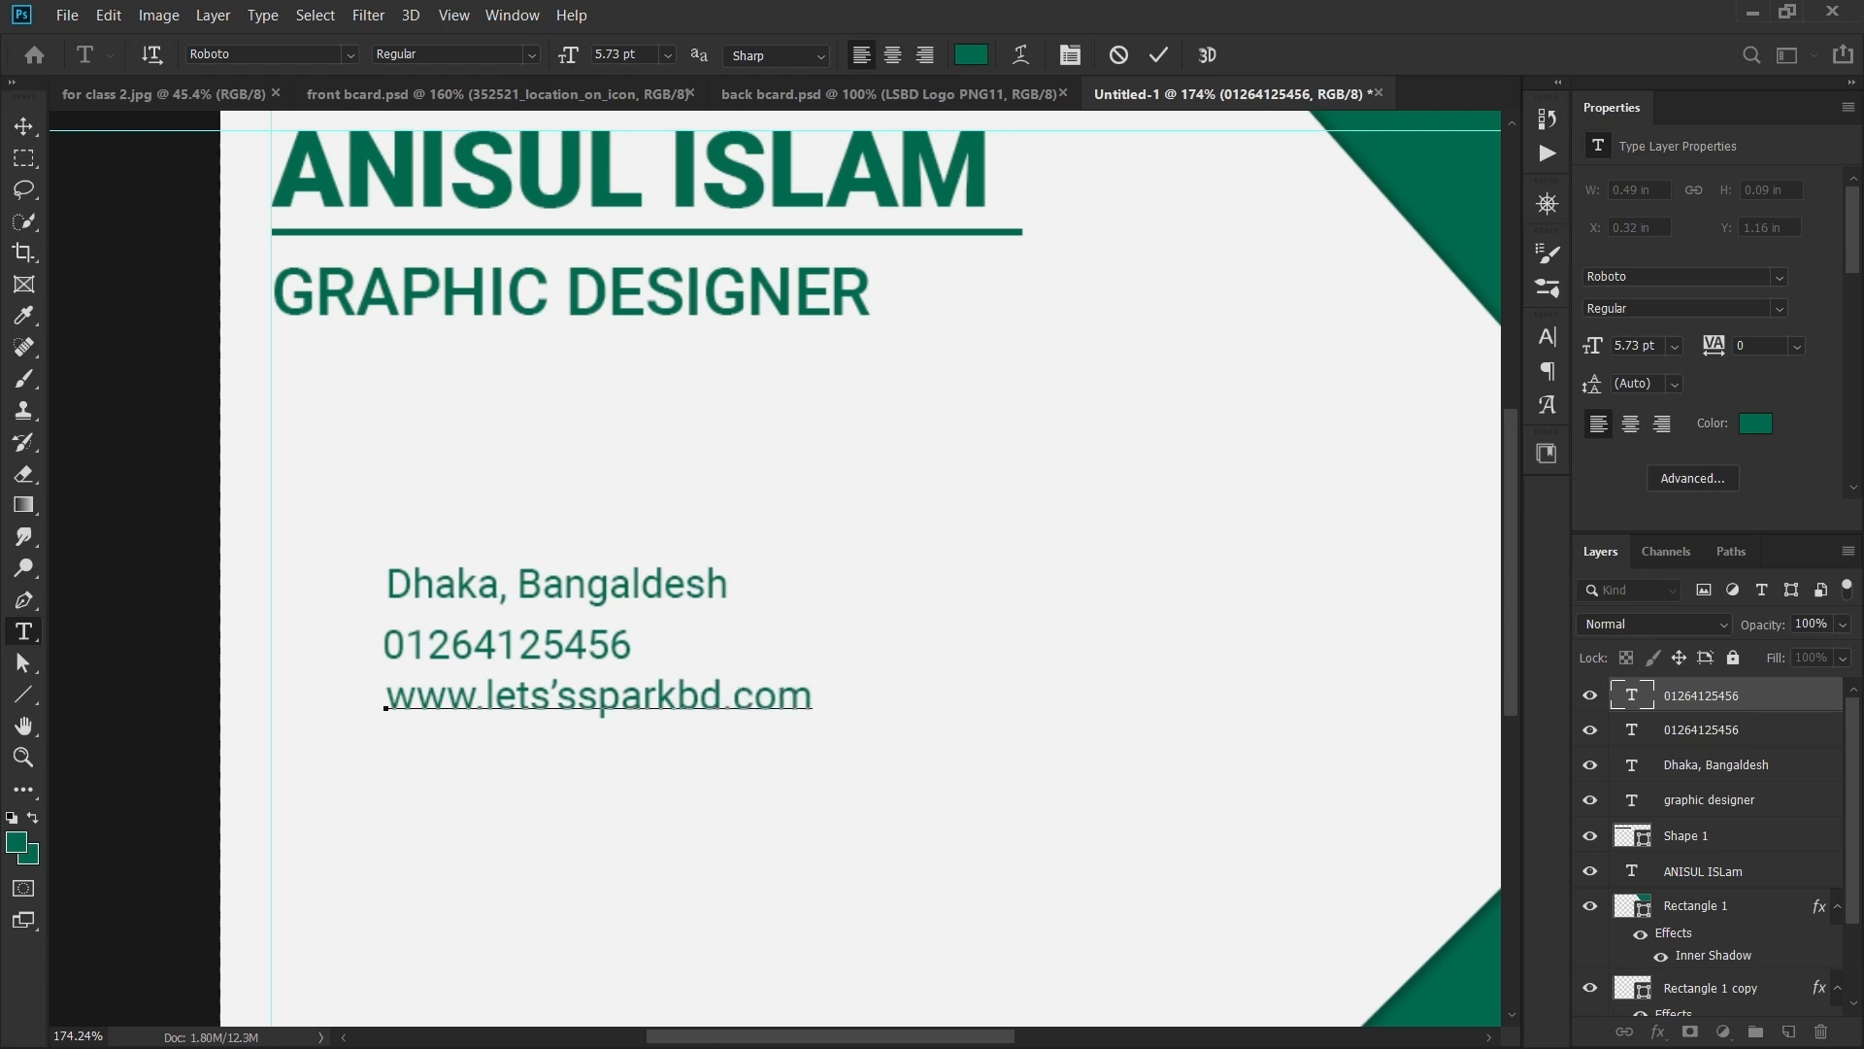
pyautogui.click(23, 126)
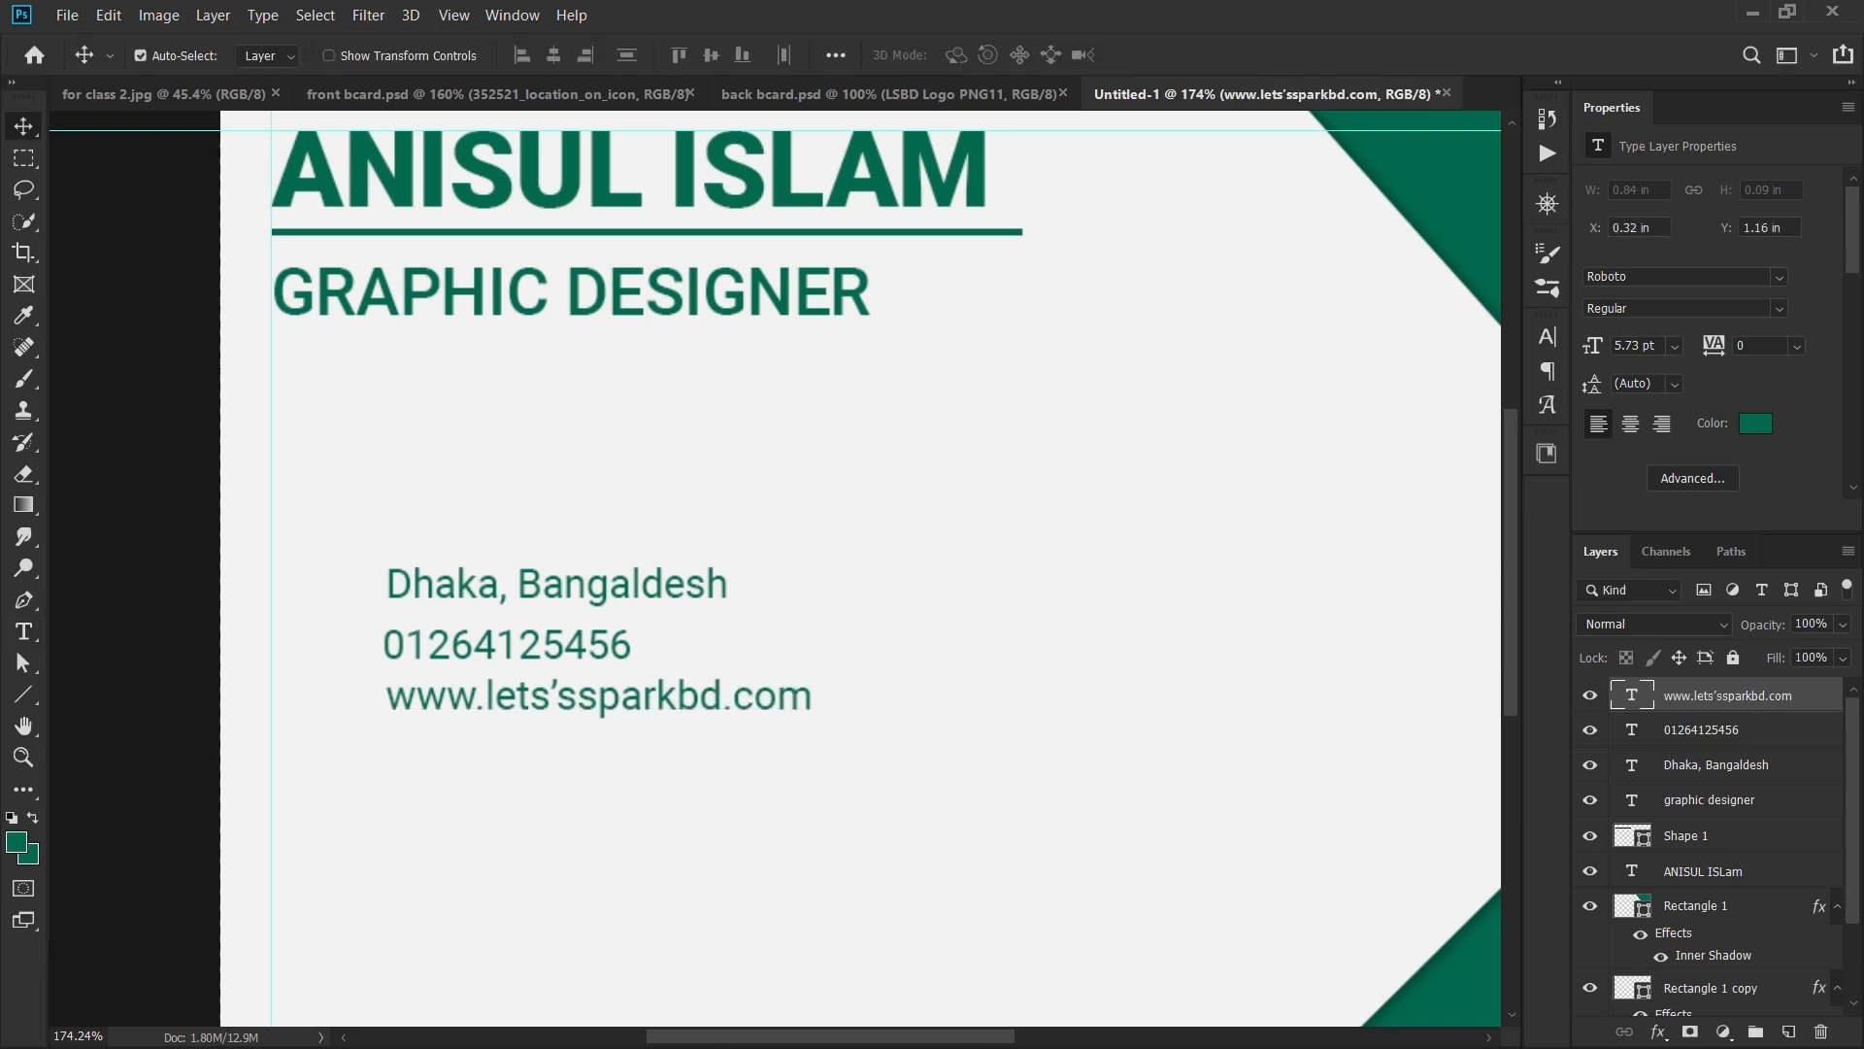
# - Check front bcard.psd for reference, return to Untitled-1, and minimize Photoshop
pyautogui.click(466, 94)
pyautogui.scroll(4, 341, 522)
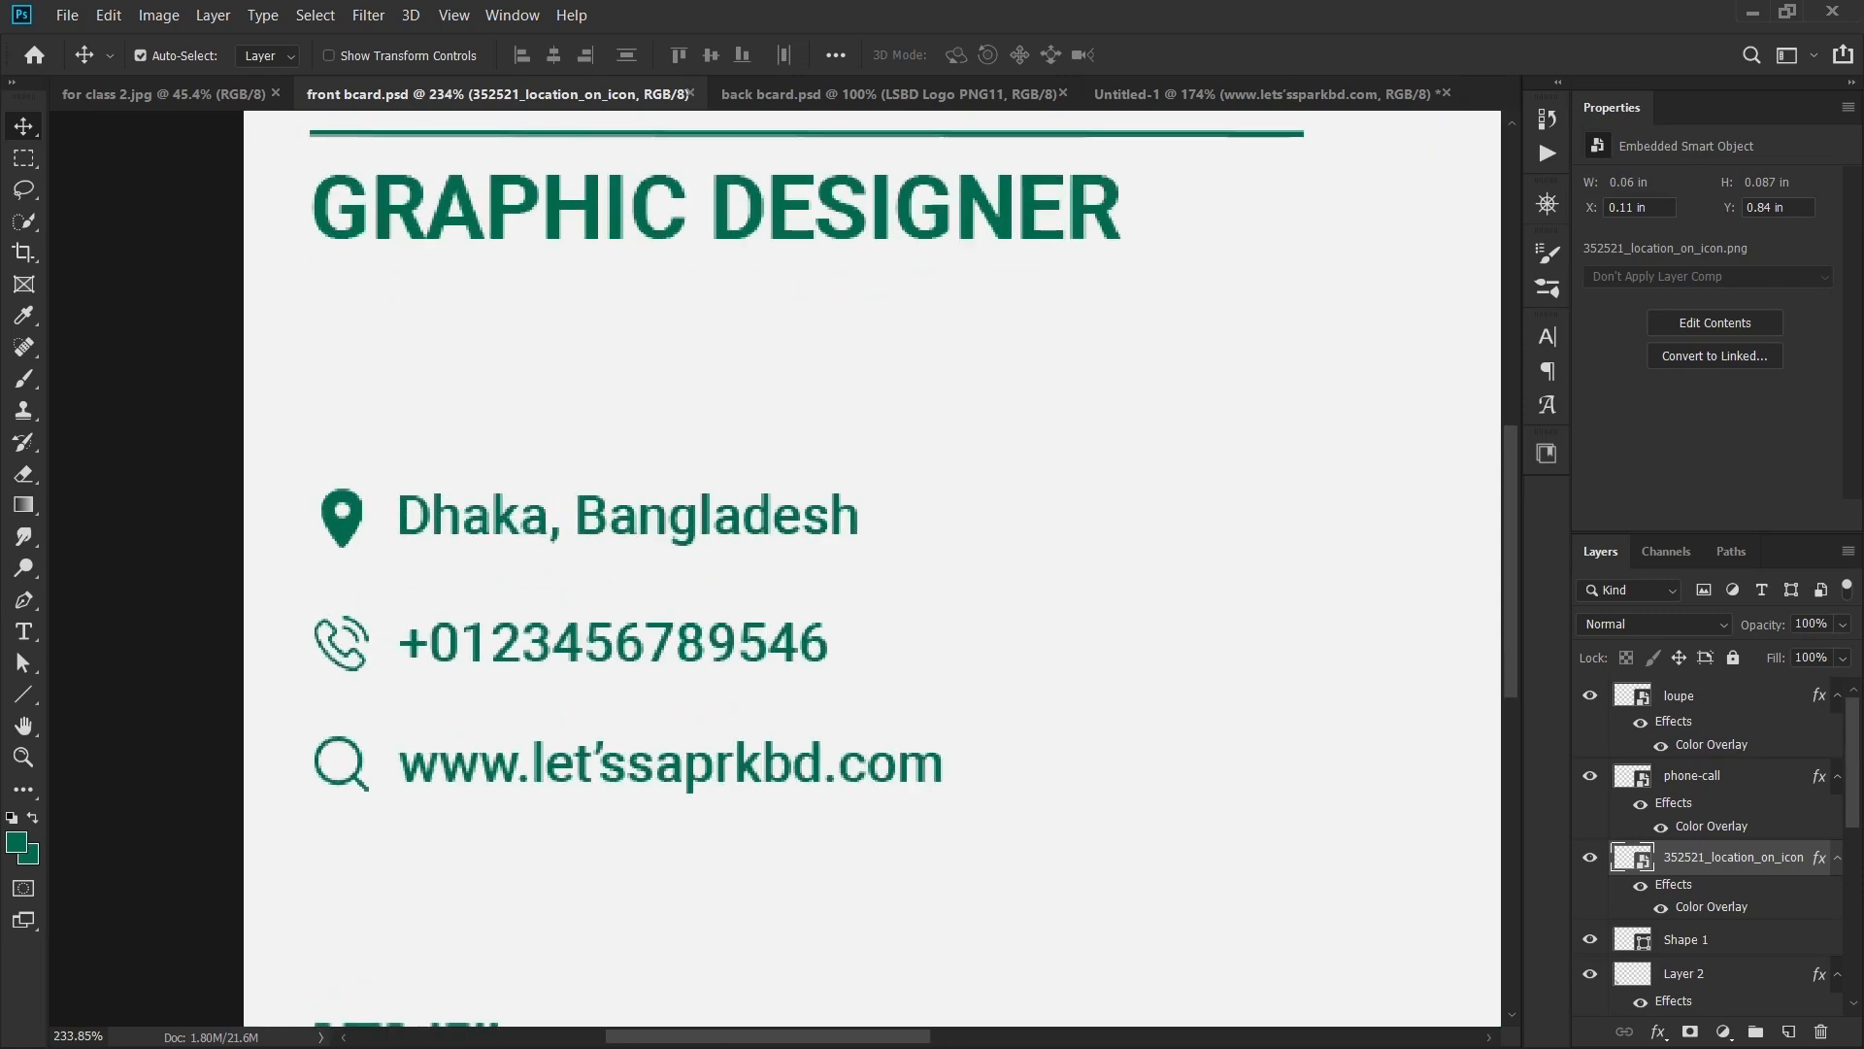
pyautogui.click(1262, 94)
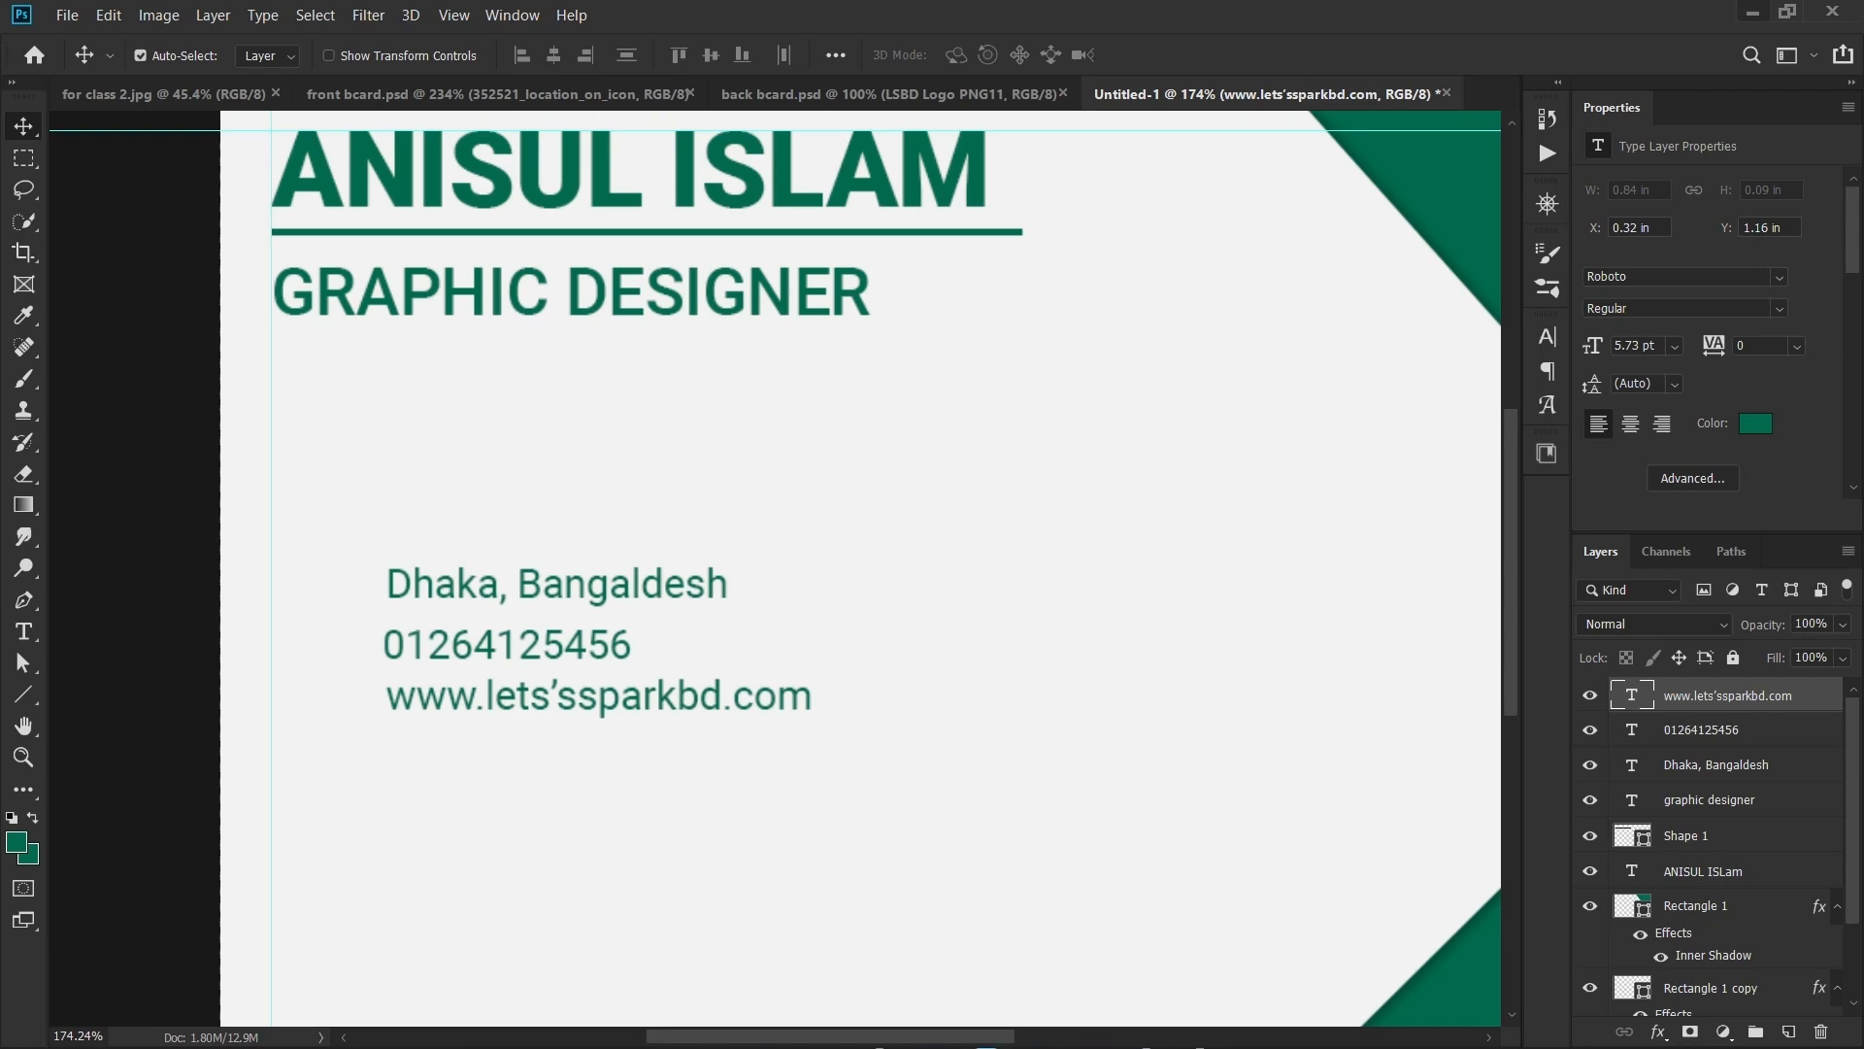
pyautogui.click(1753, 12)
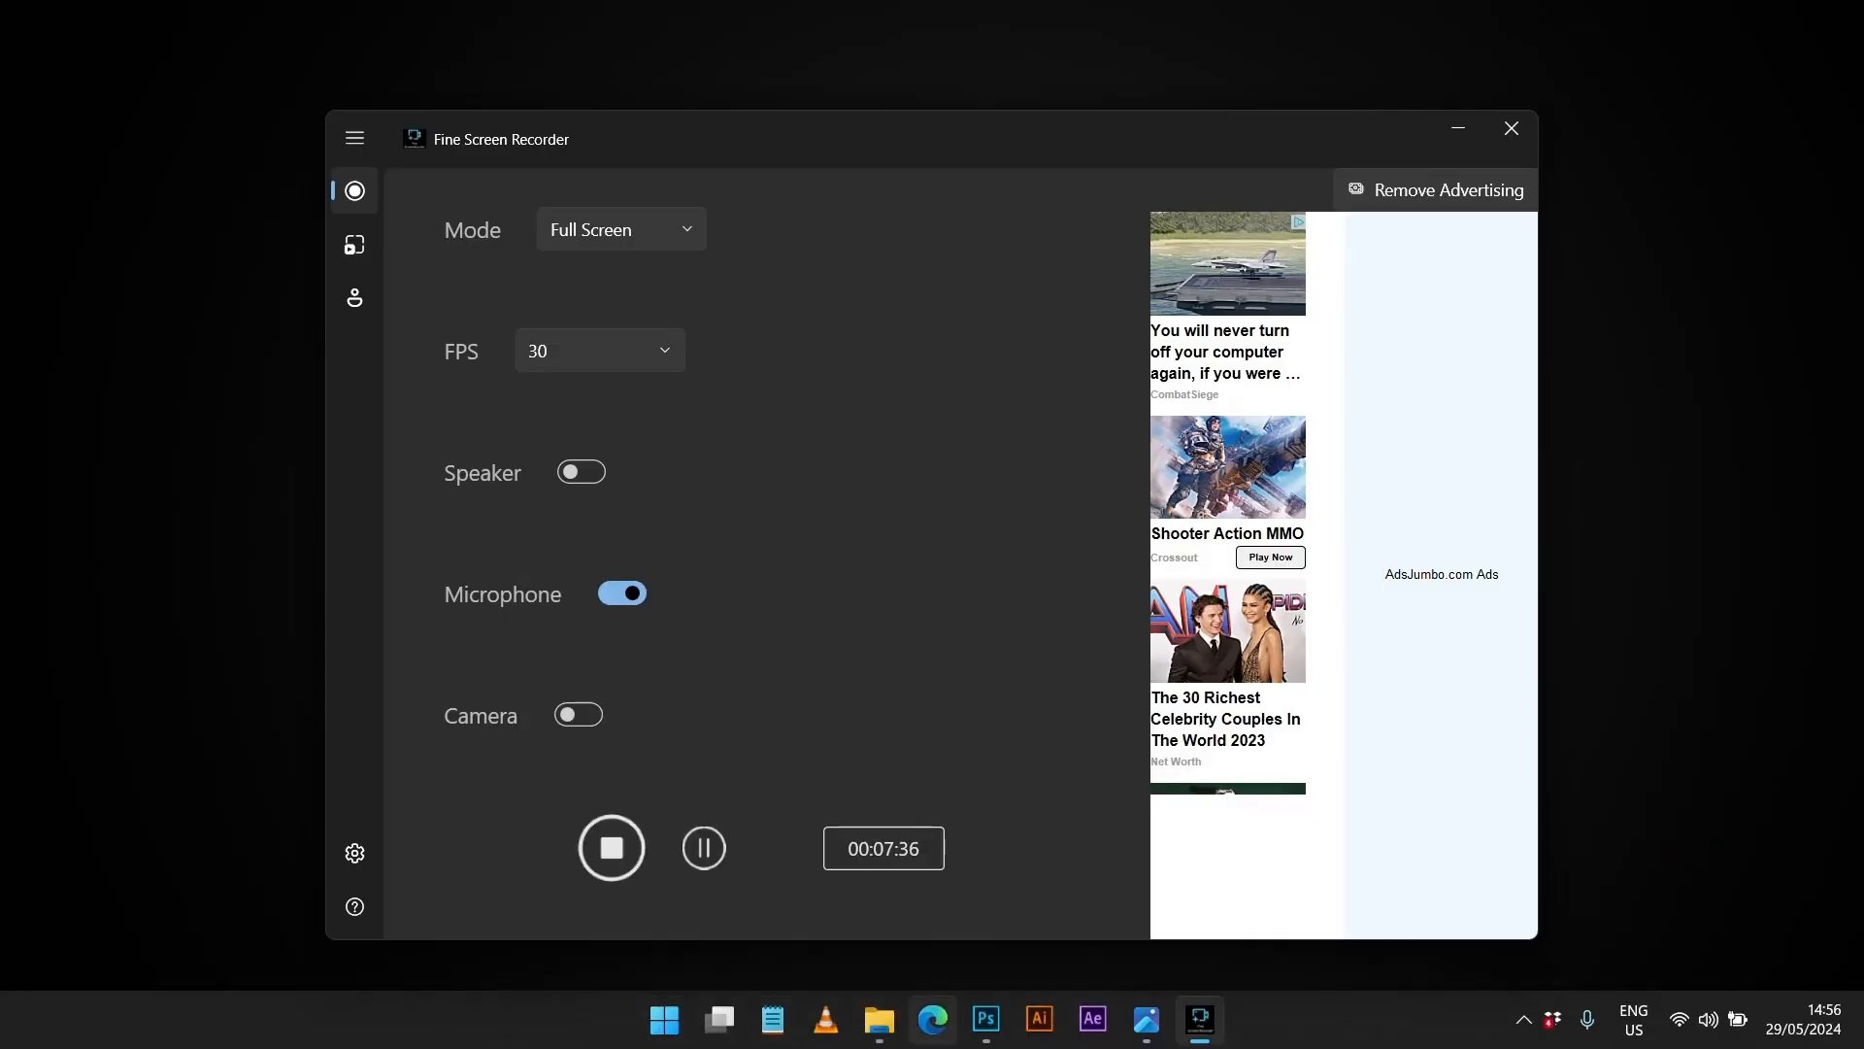
# - Search 'flaticon' in Edge and open the Flaticon website
pyautogui.click(932, 1020)
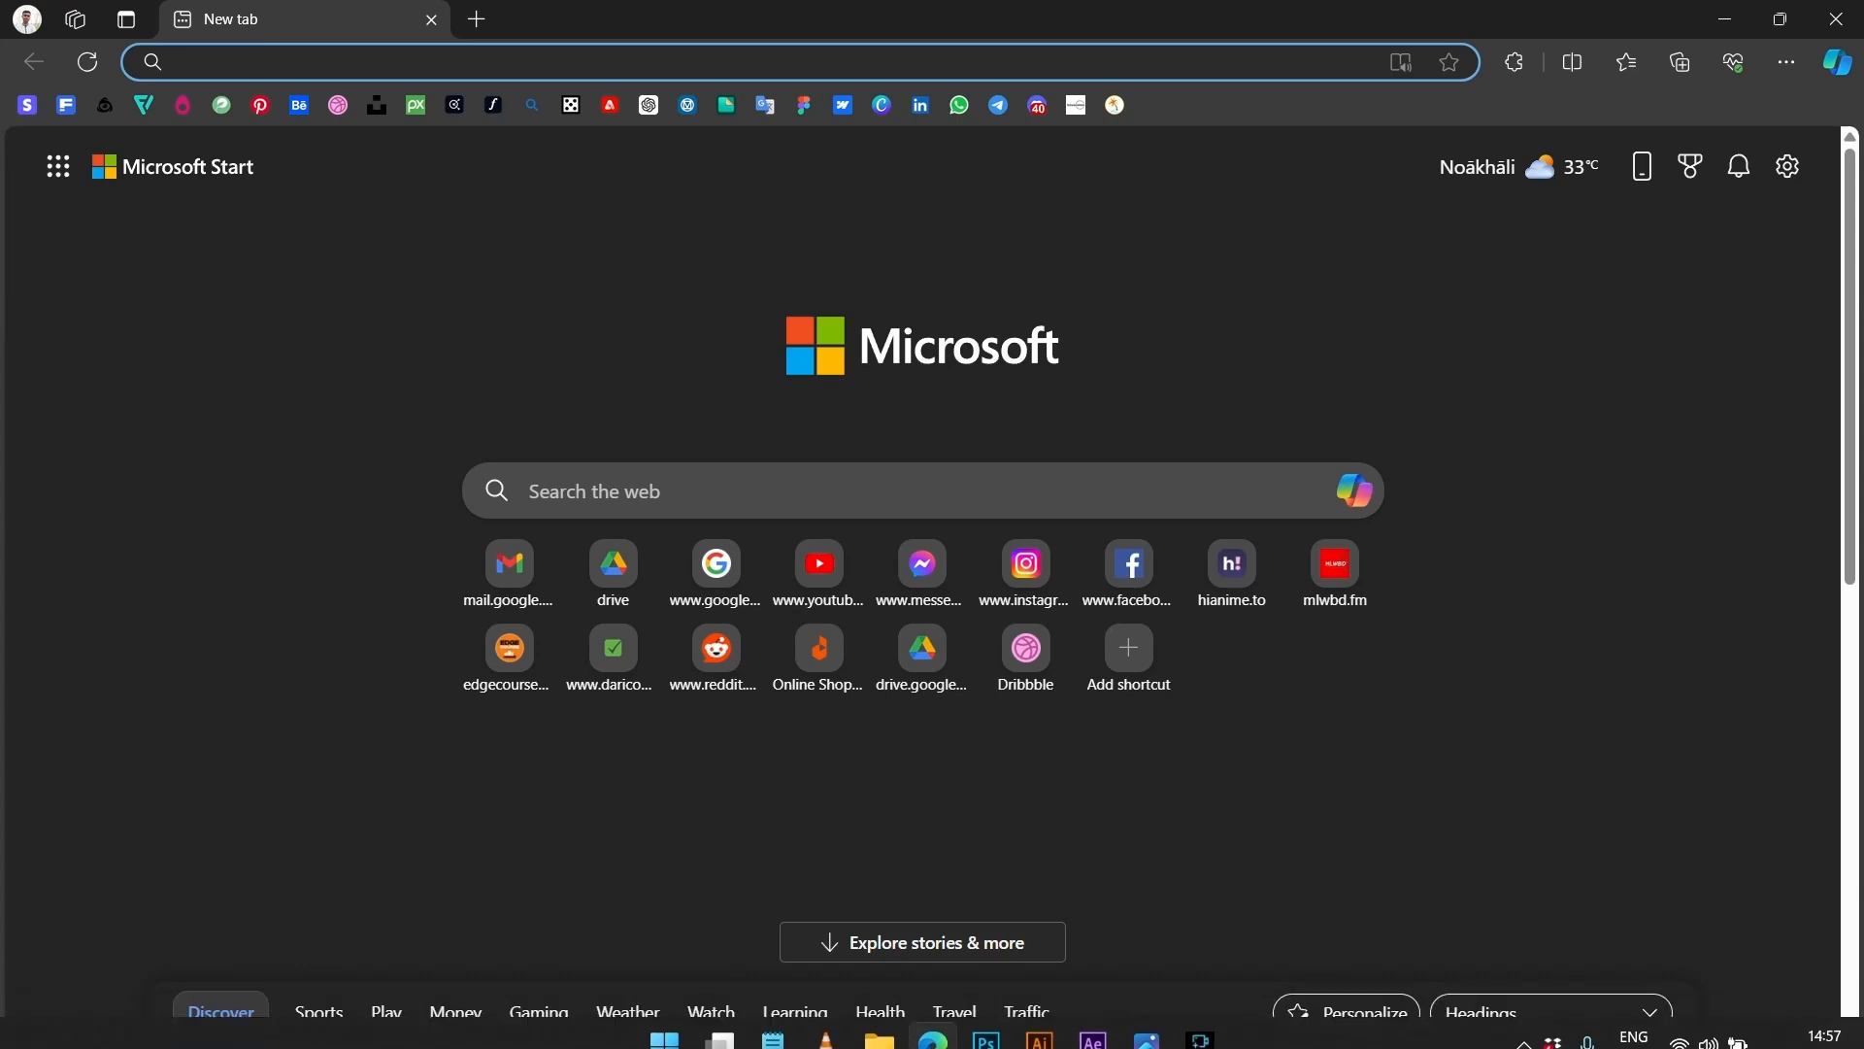
pyautogui.write('fla')
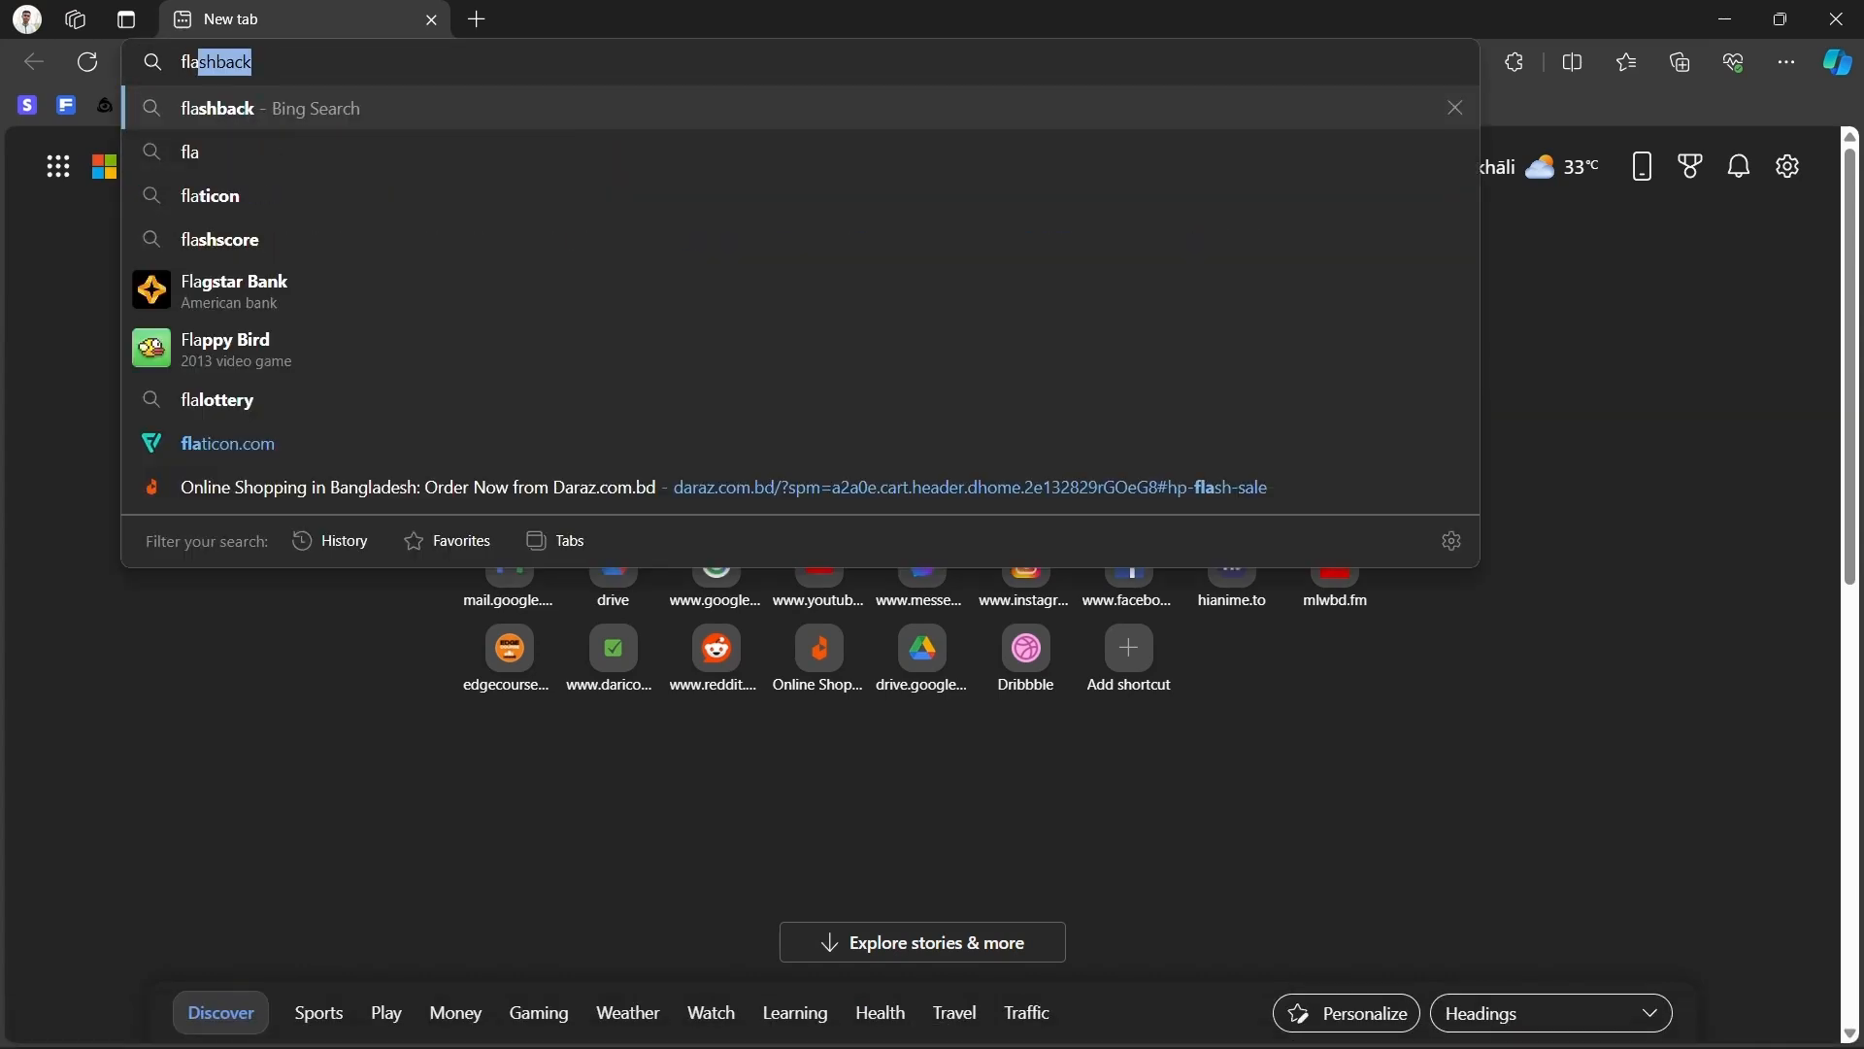
pyautogui.write('tio')
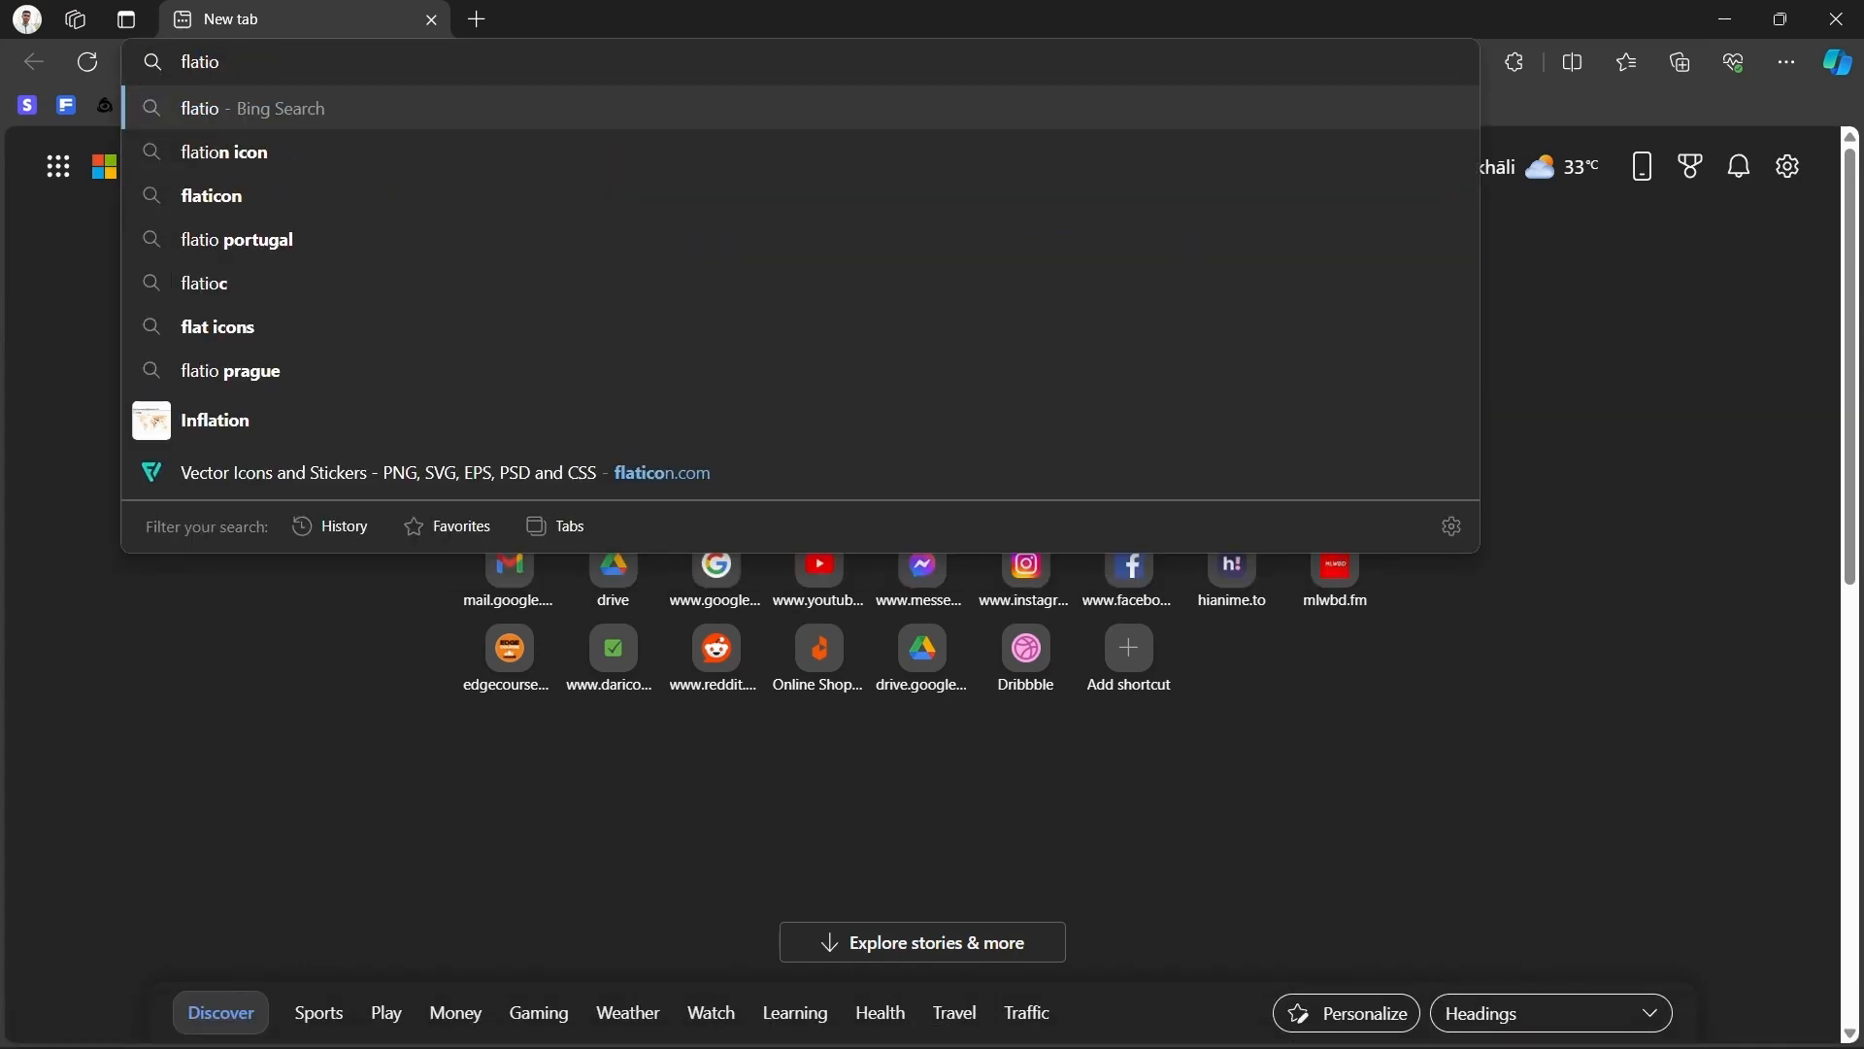
pyautogui.write('c')
pyautogui.press('Return')
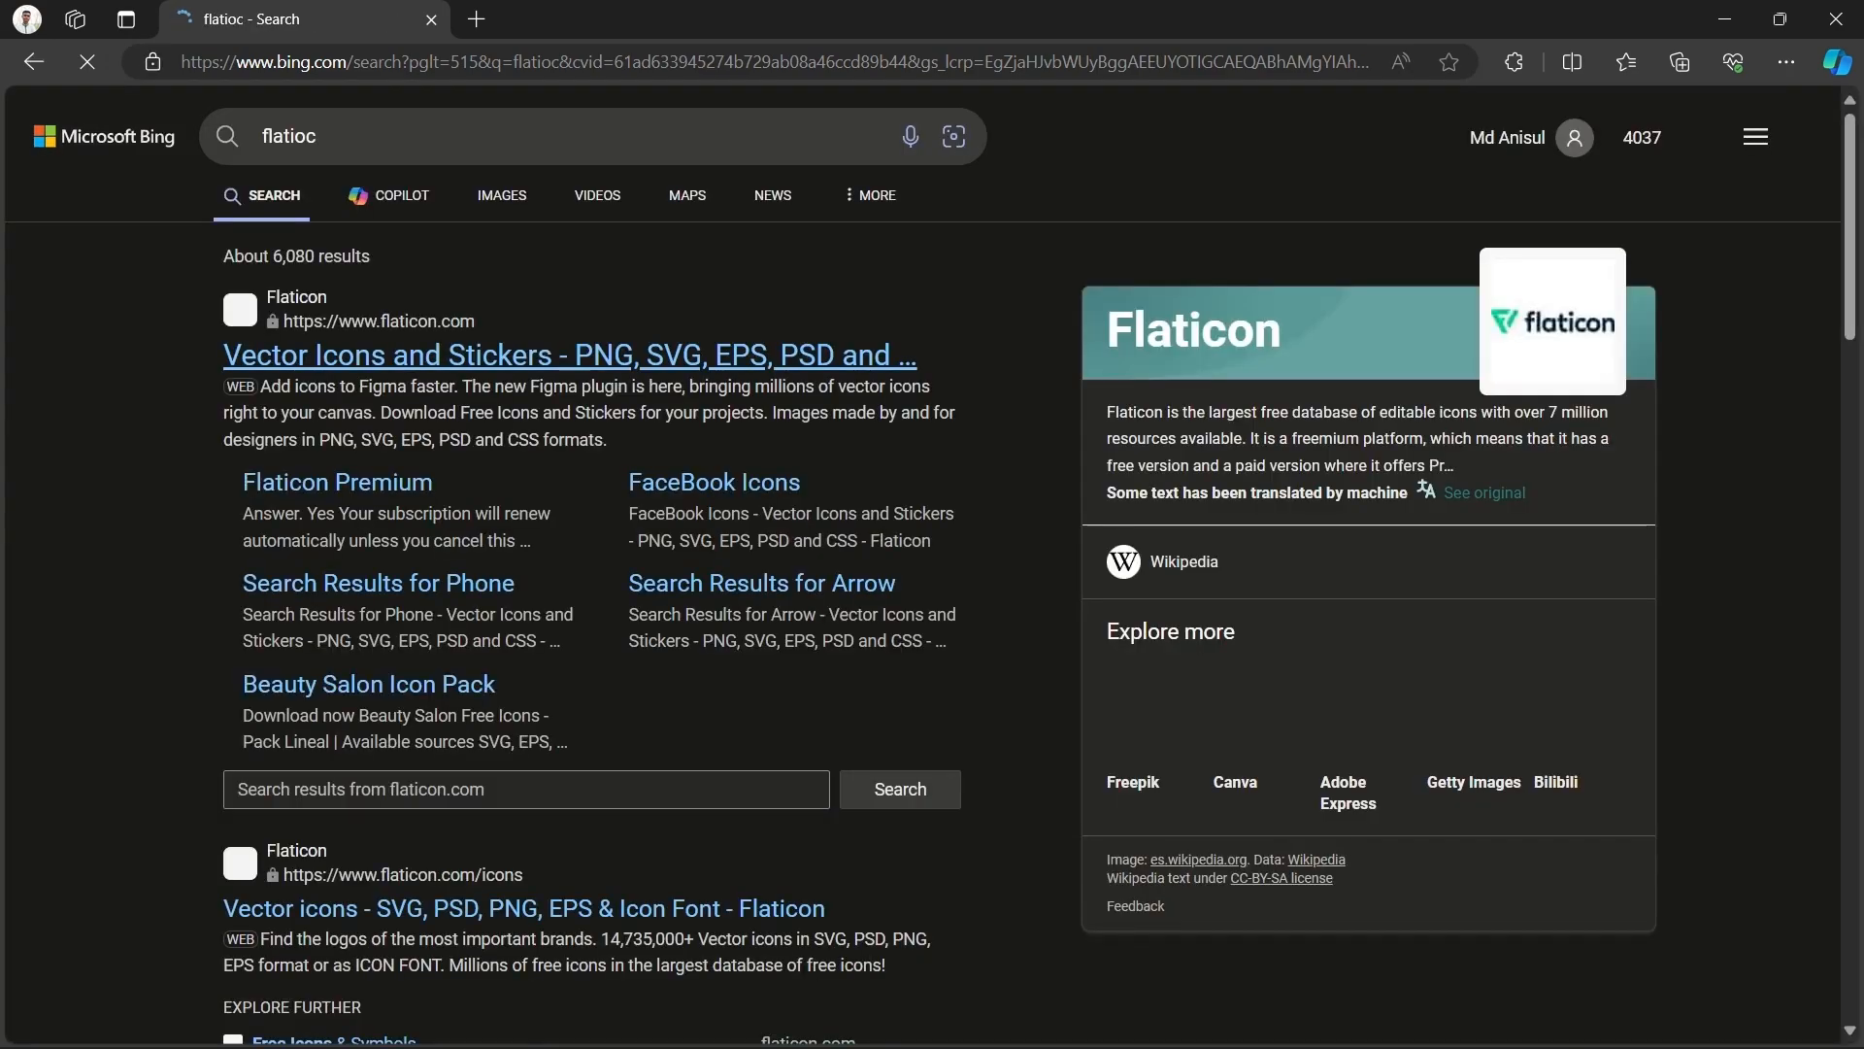
pyautogui.click(573, 355)
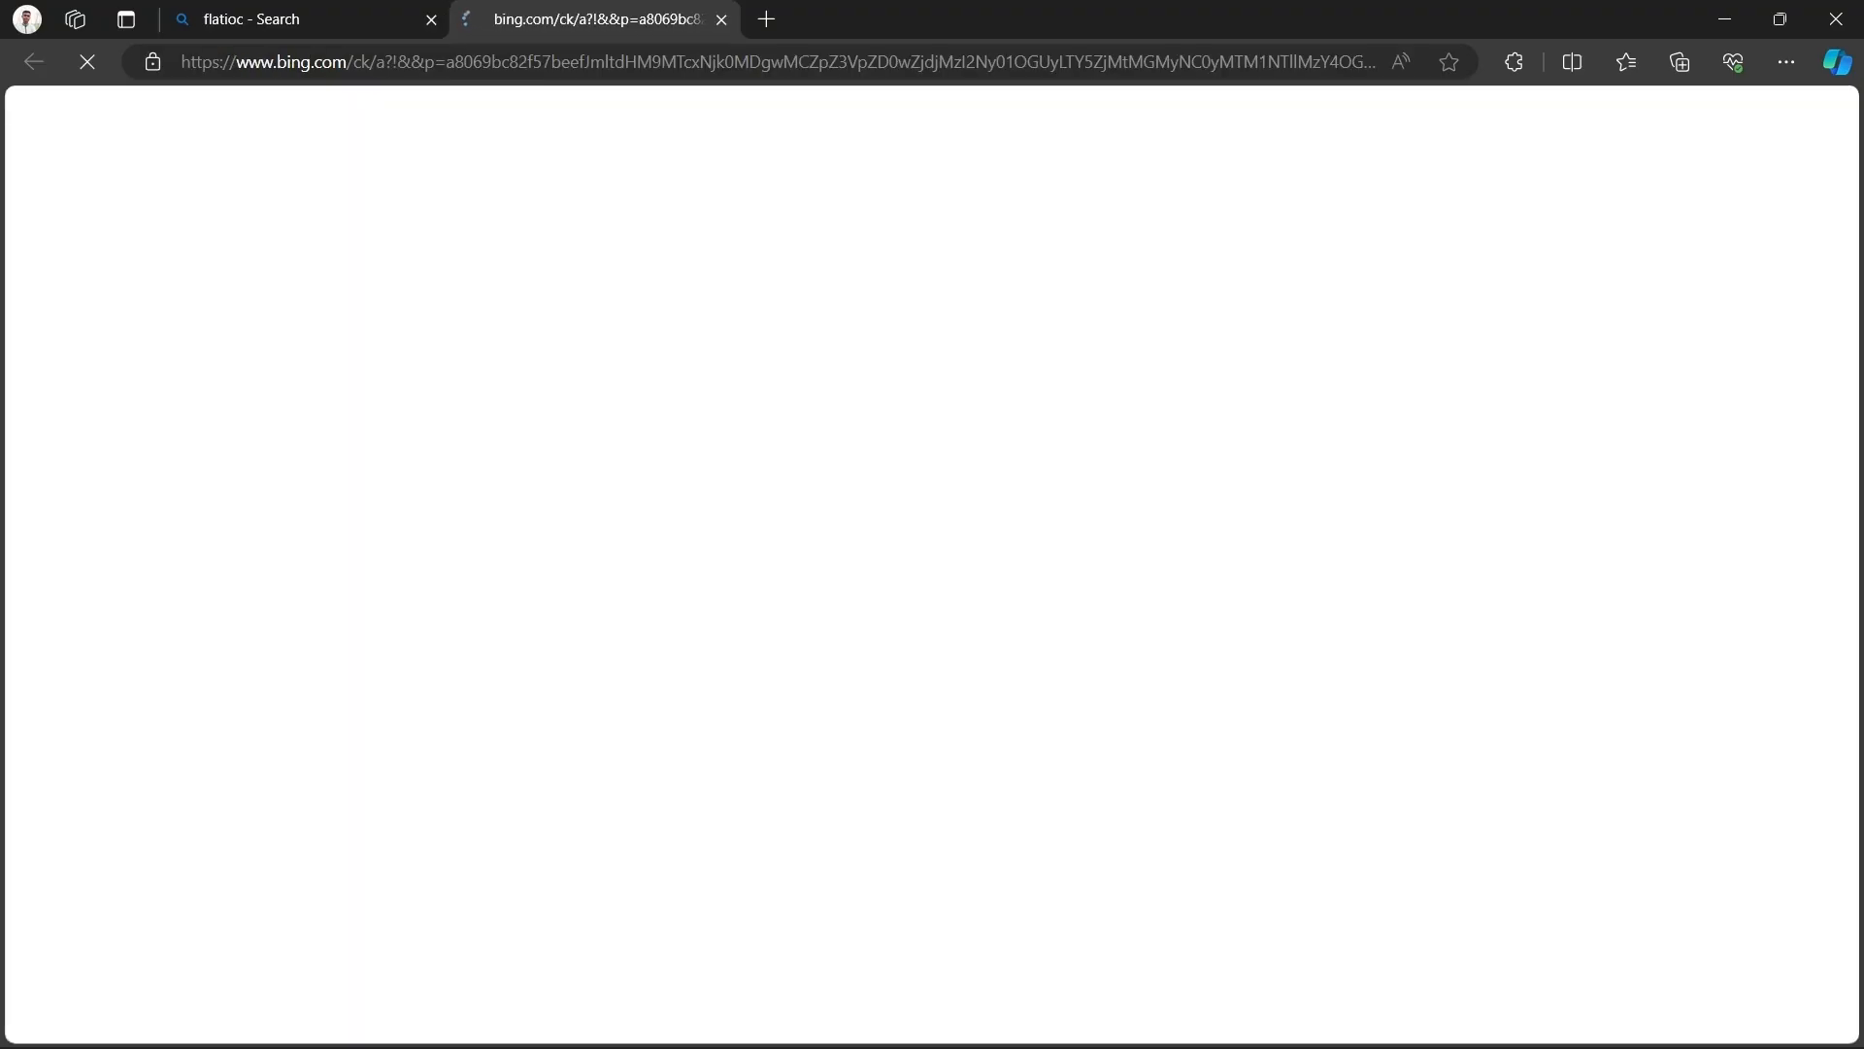
# - Search Flaticon for 'phone' icons and browse the results
pyautogui.scroll(-17, 573, 354)
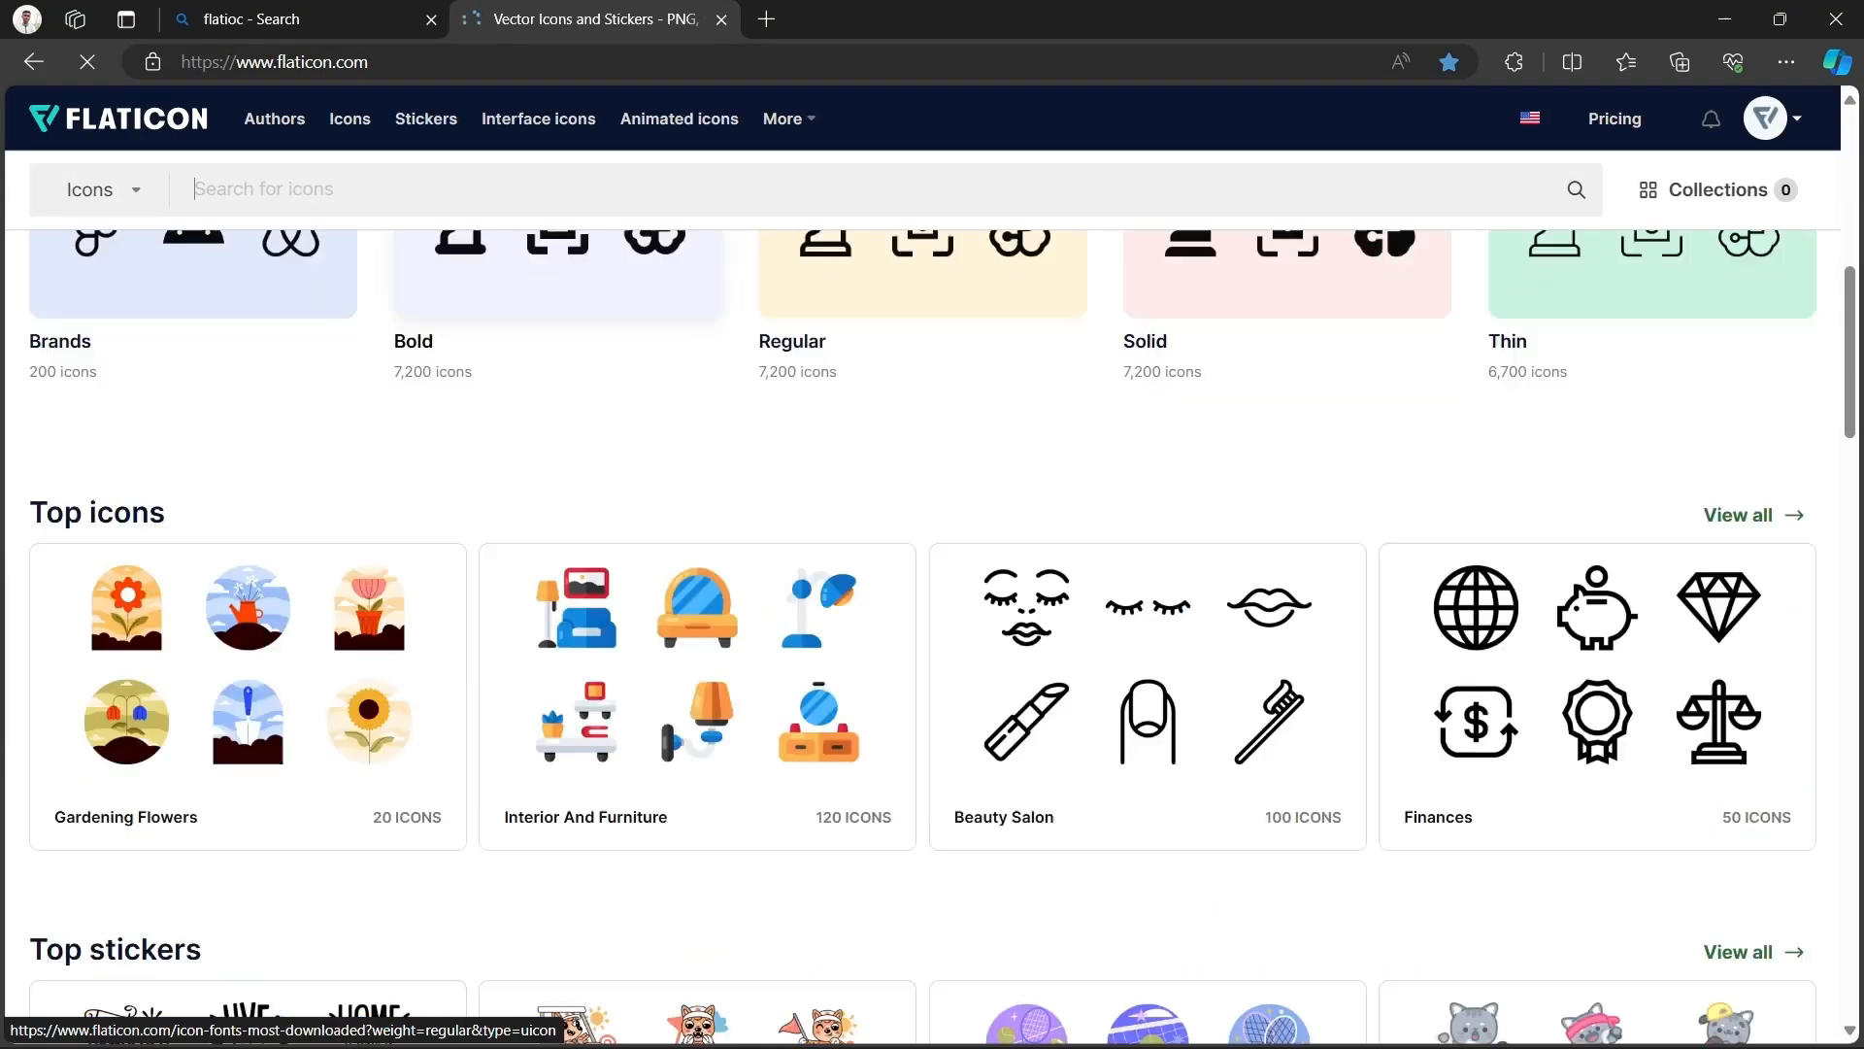
pyautogui.scroll(17, 573, 355)
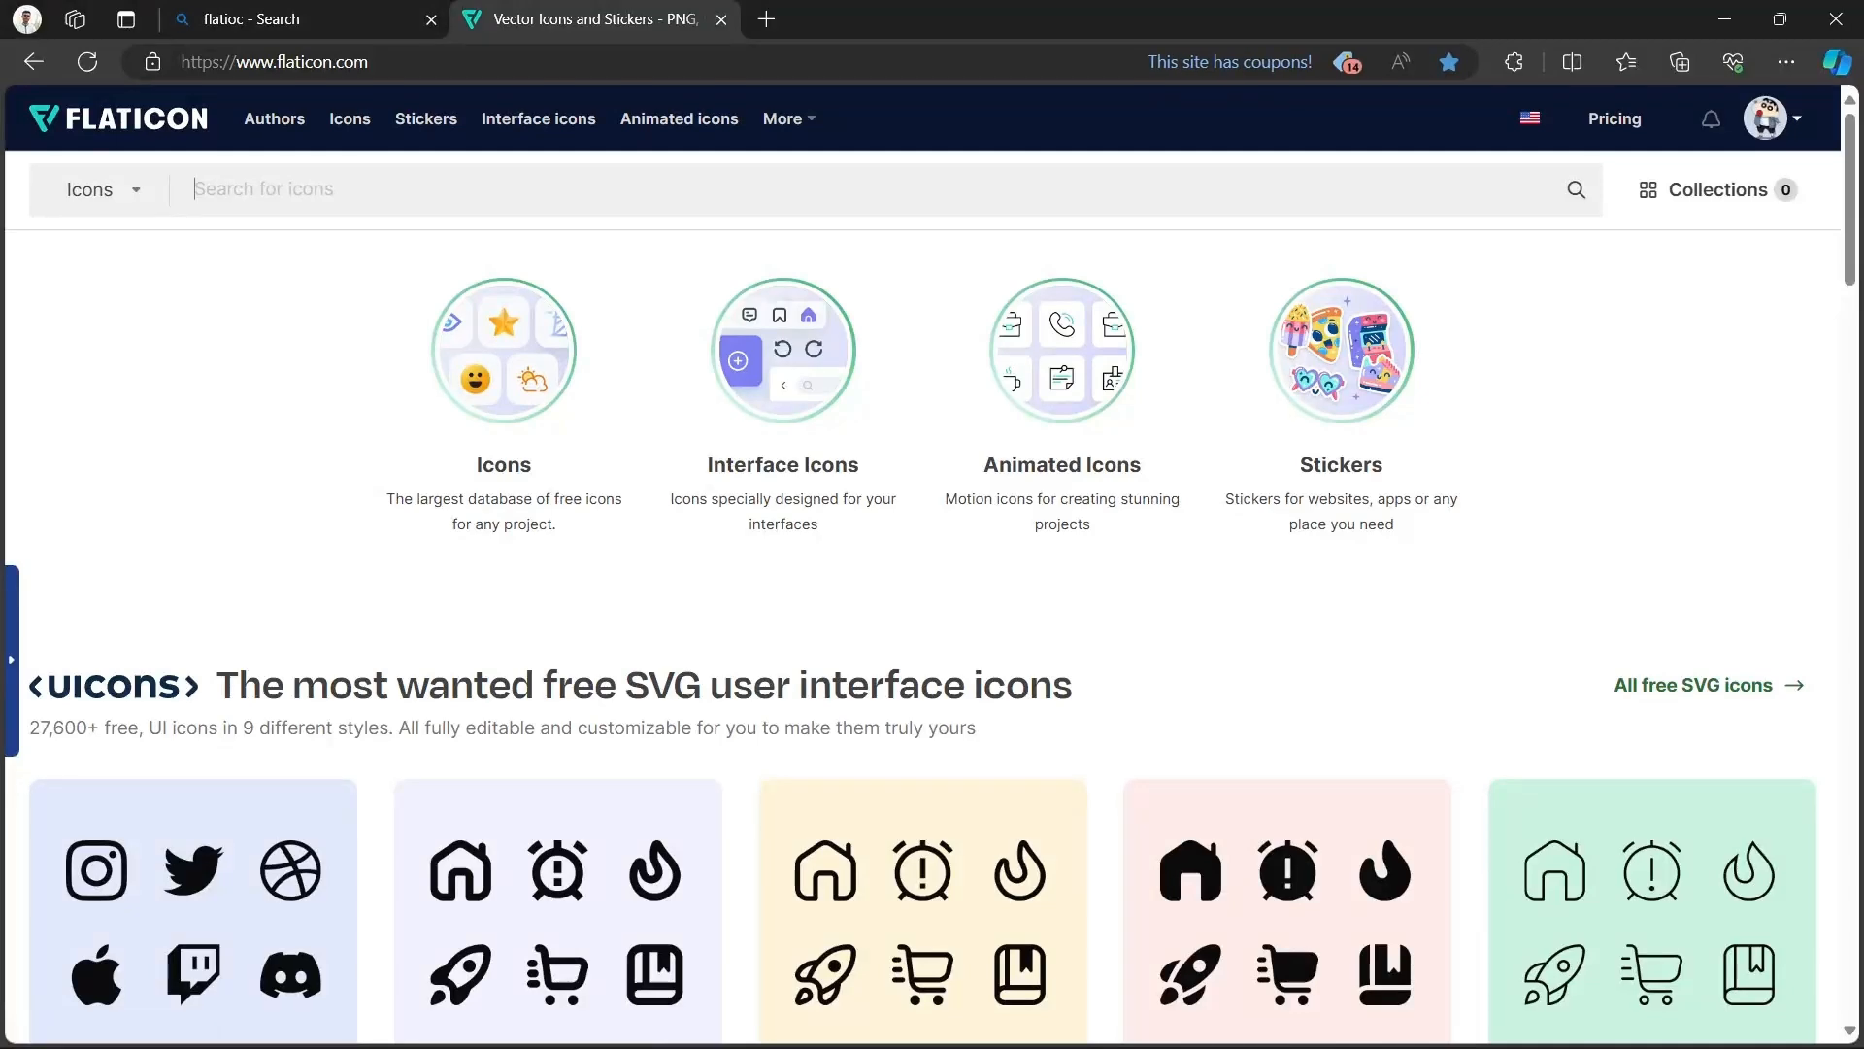
pyautogui.write('phone')
pyautogui.press('Return')
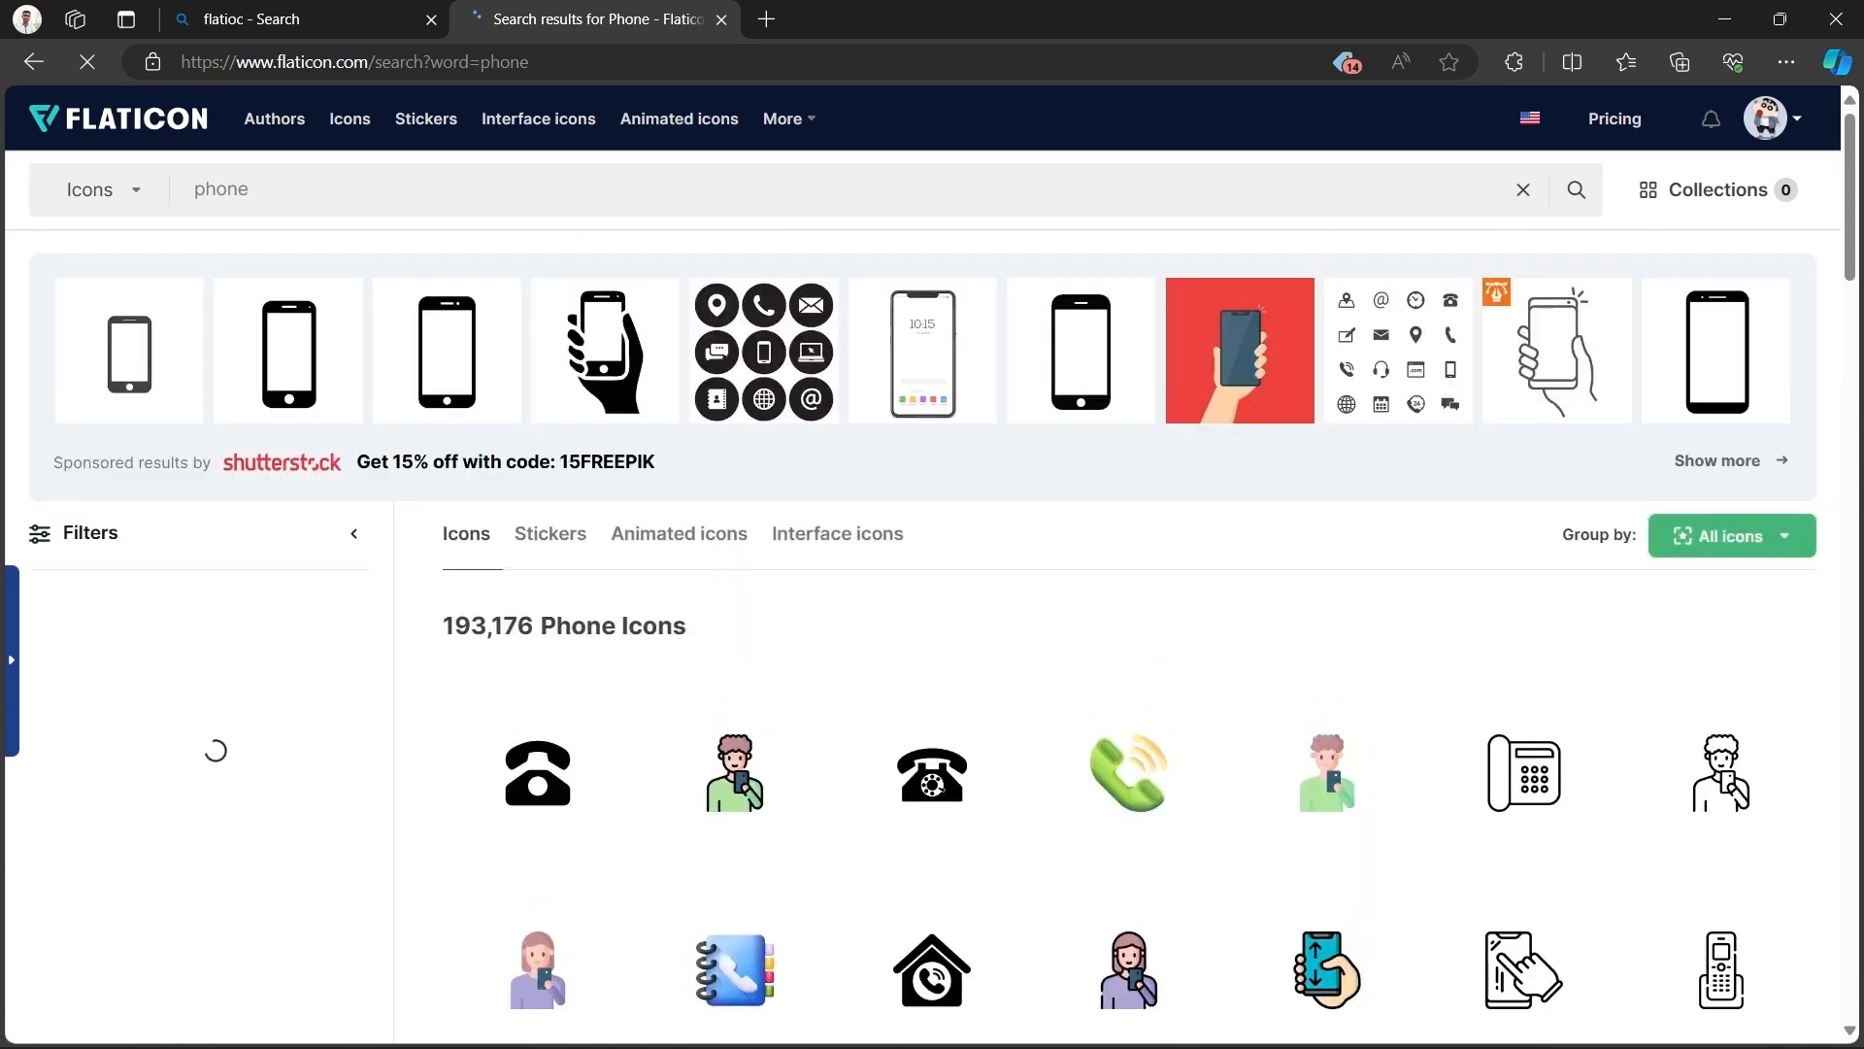
pyautogui.scroll(-10, 1020, 418)
pyautogui.scroll(10, 1048, 417)
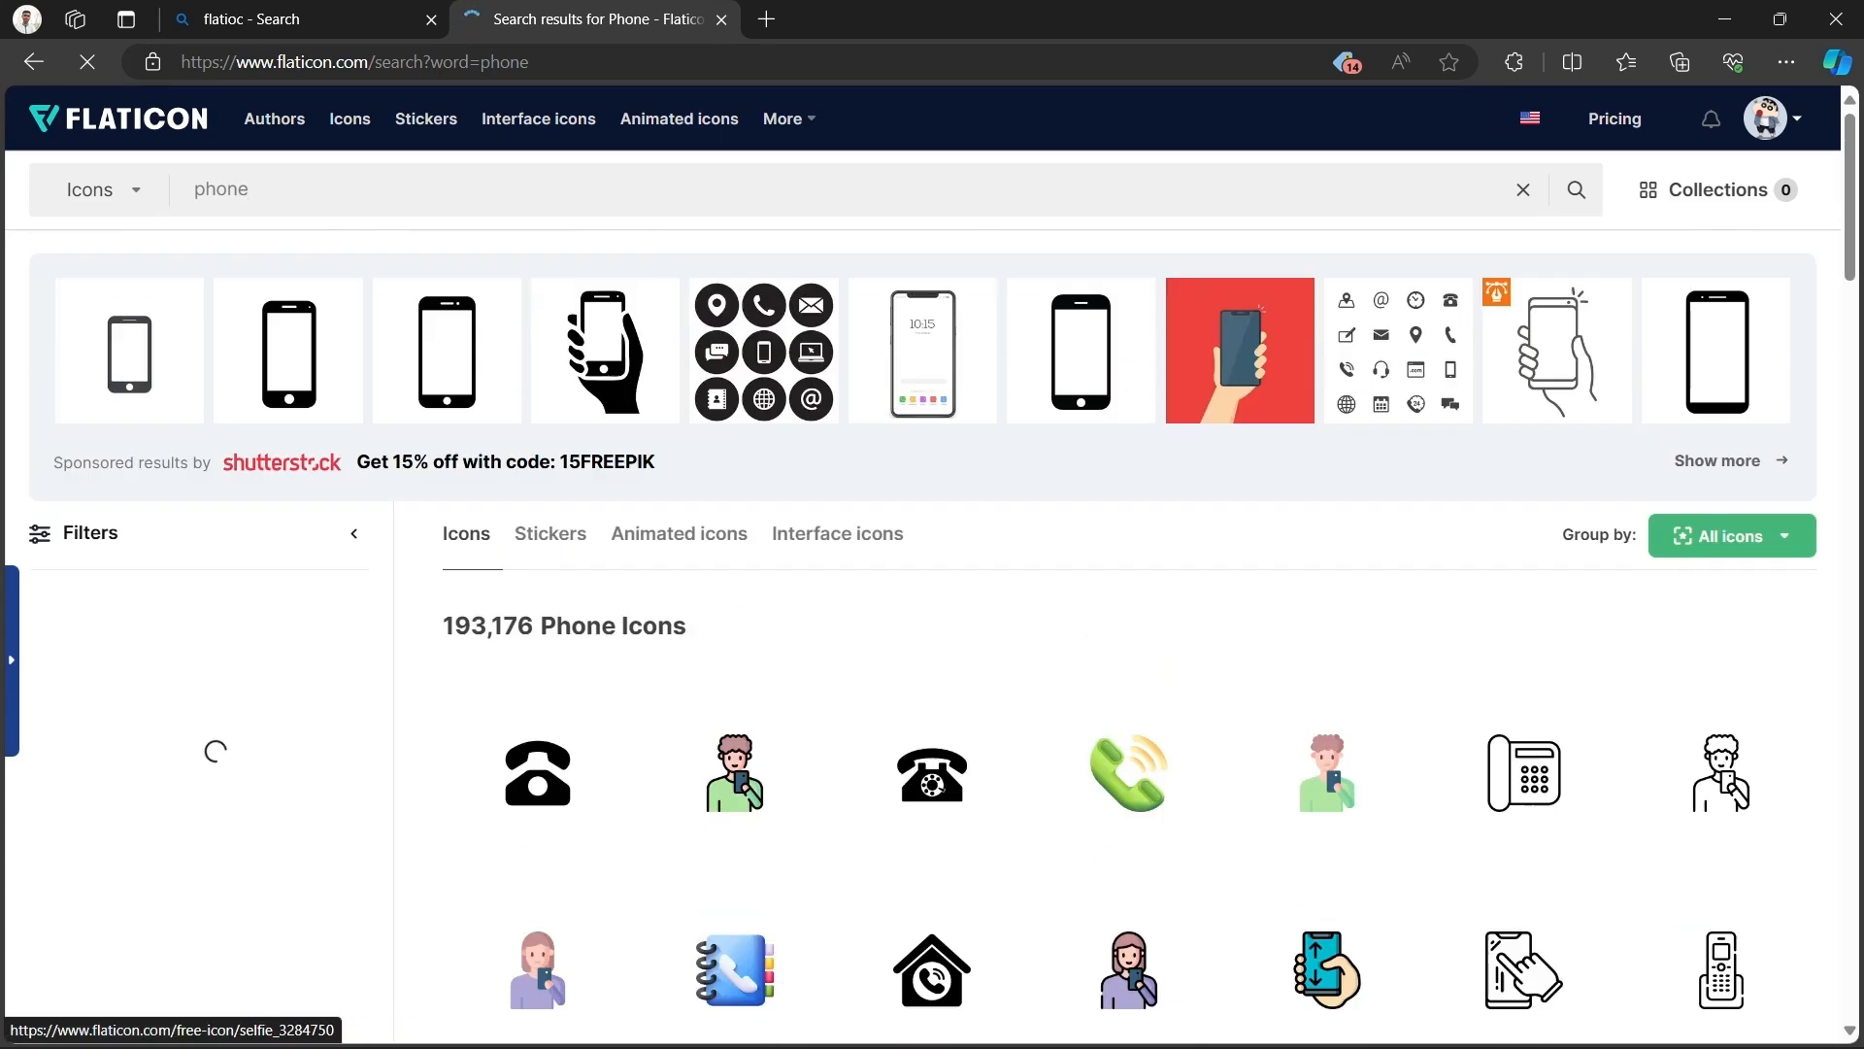
pyautogui.scroll(-10, 1131, 679)
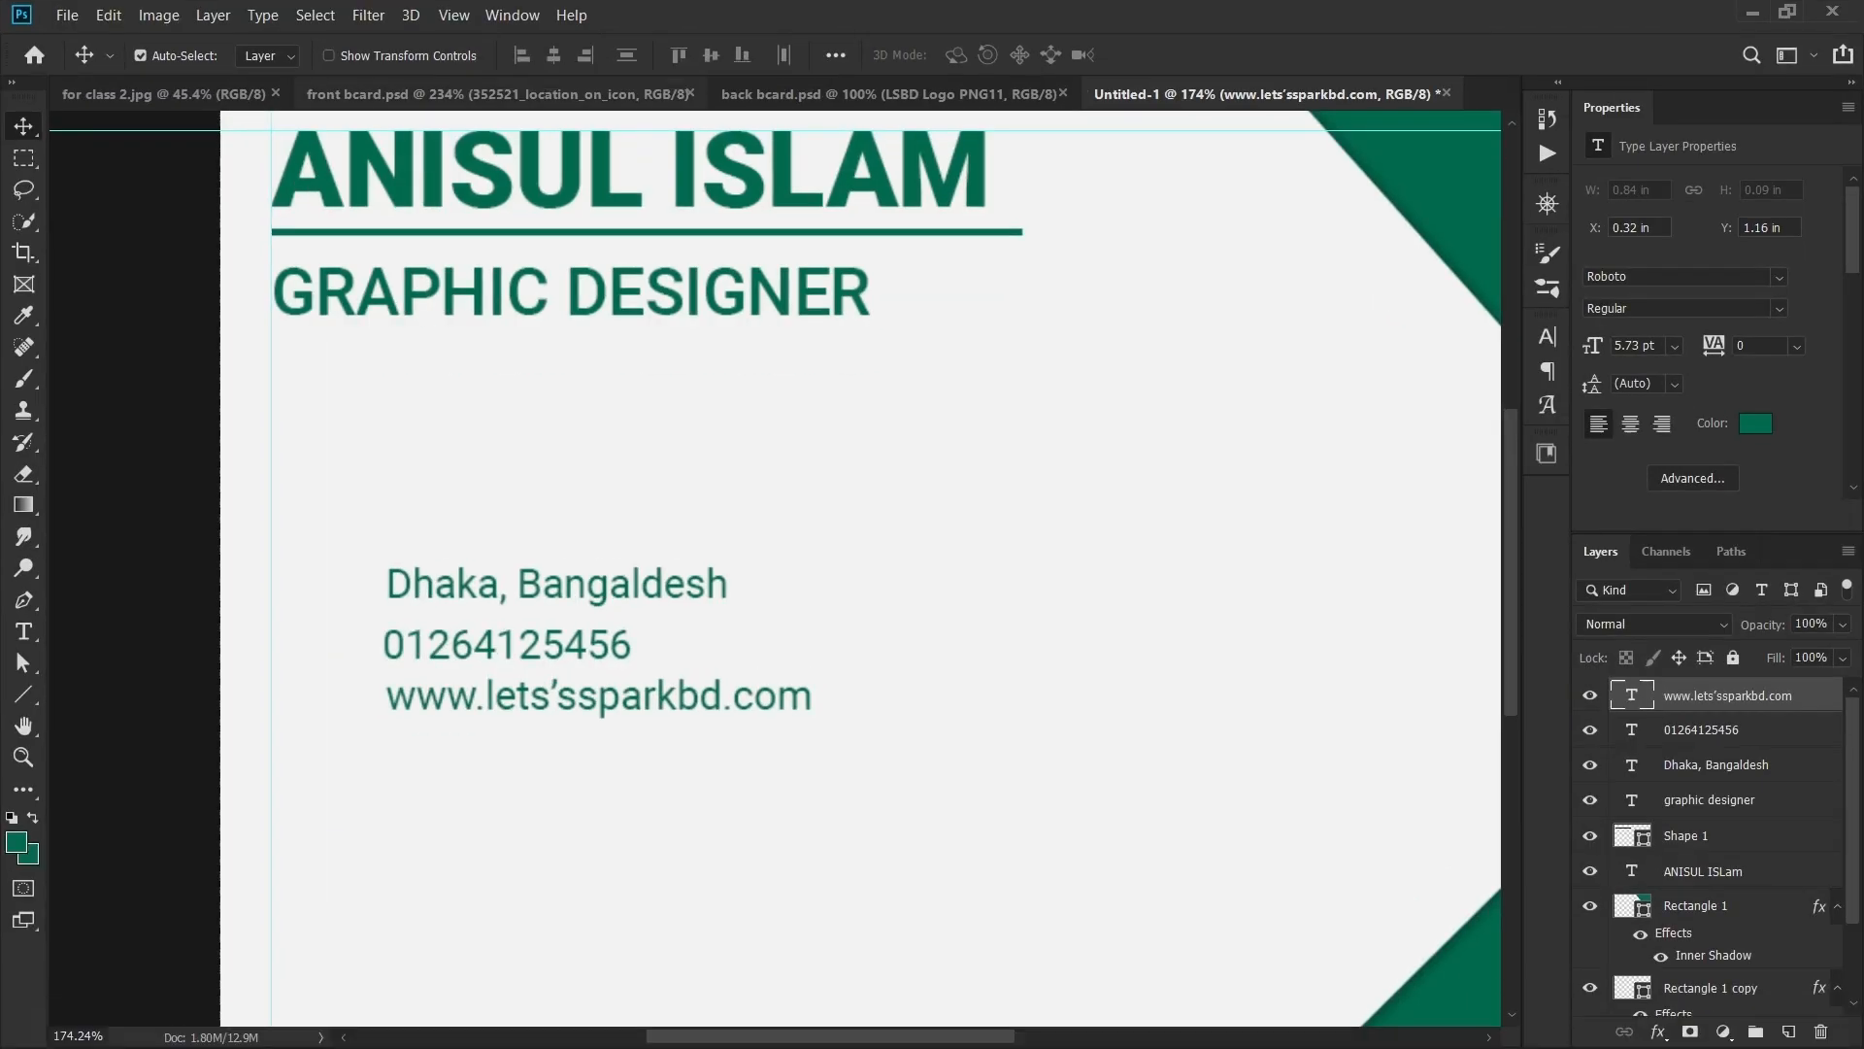
# - Copy the location, phone-call and loupe icon layers from front bcard.psd into Untitled-1
pyautogui.click(497, 94)
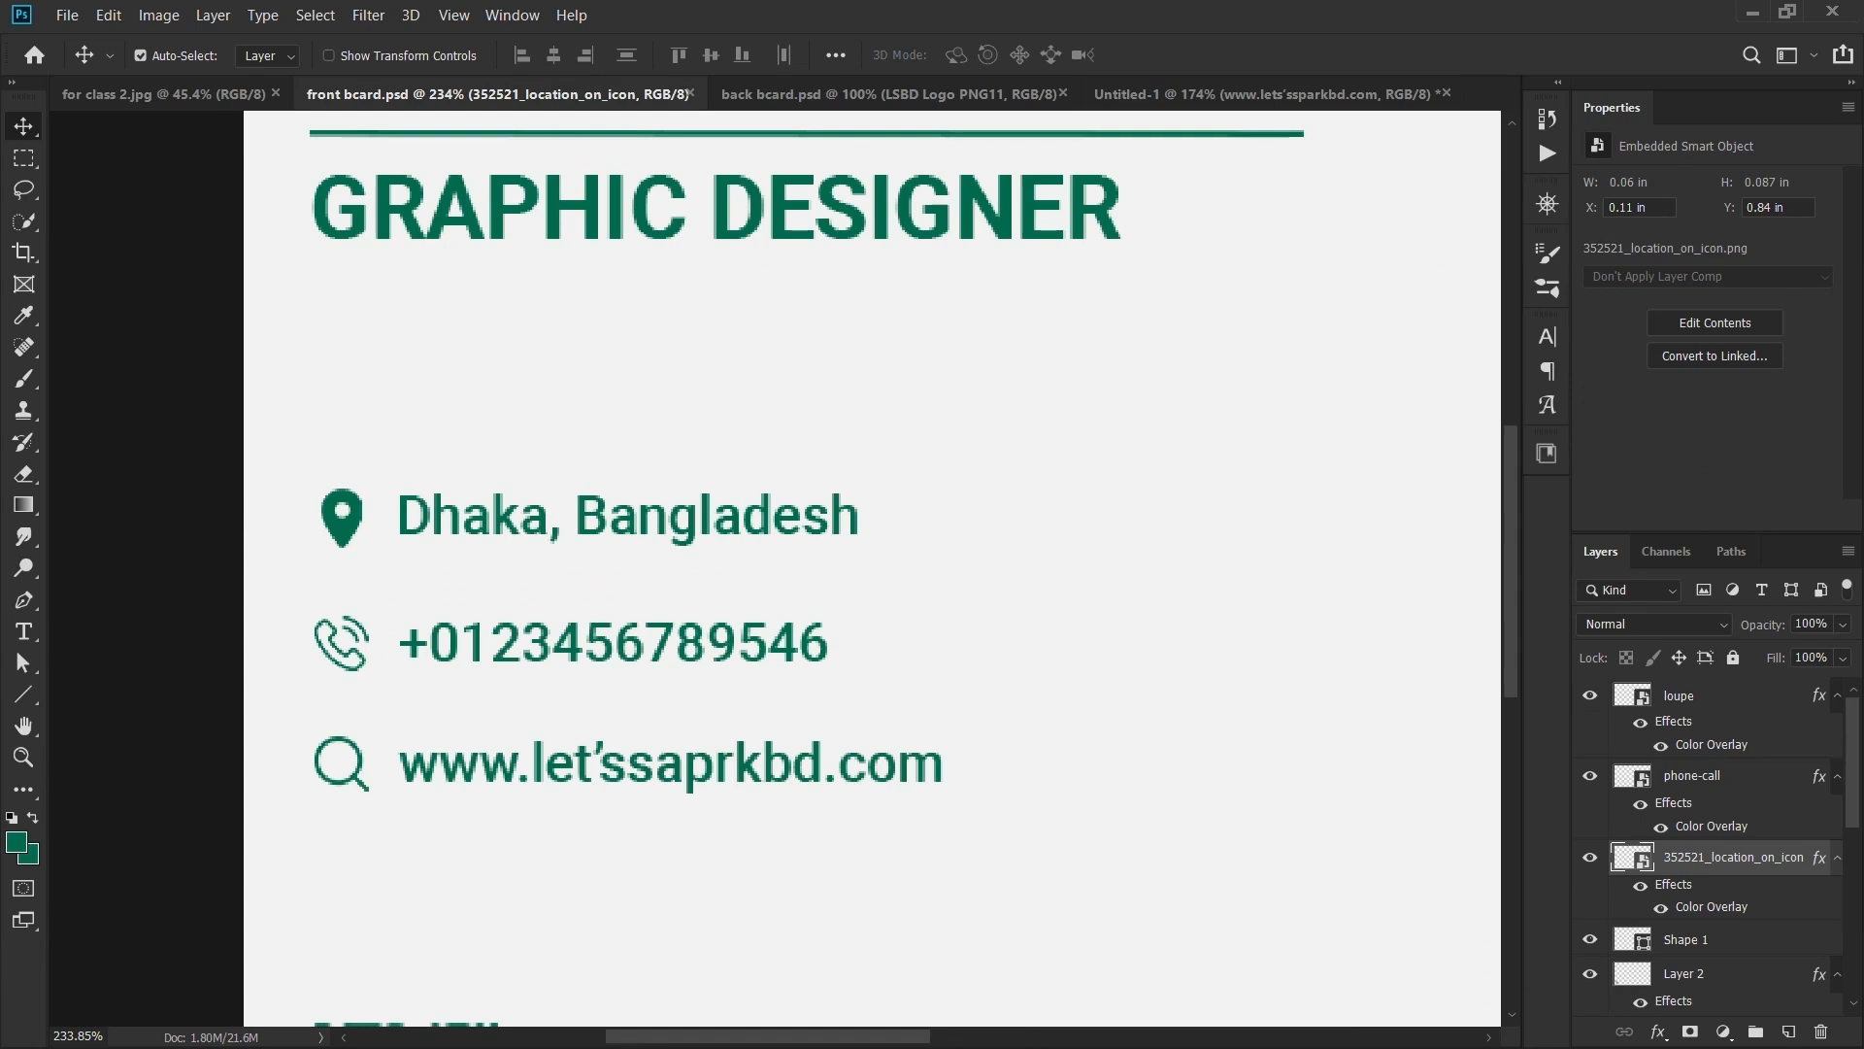
pyautogui.keyDown('ctrl'); pyautogui.click(1693, 776); pyautogui.keyUp('ctrl')
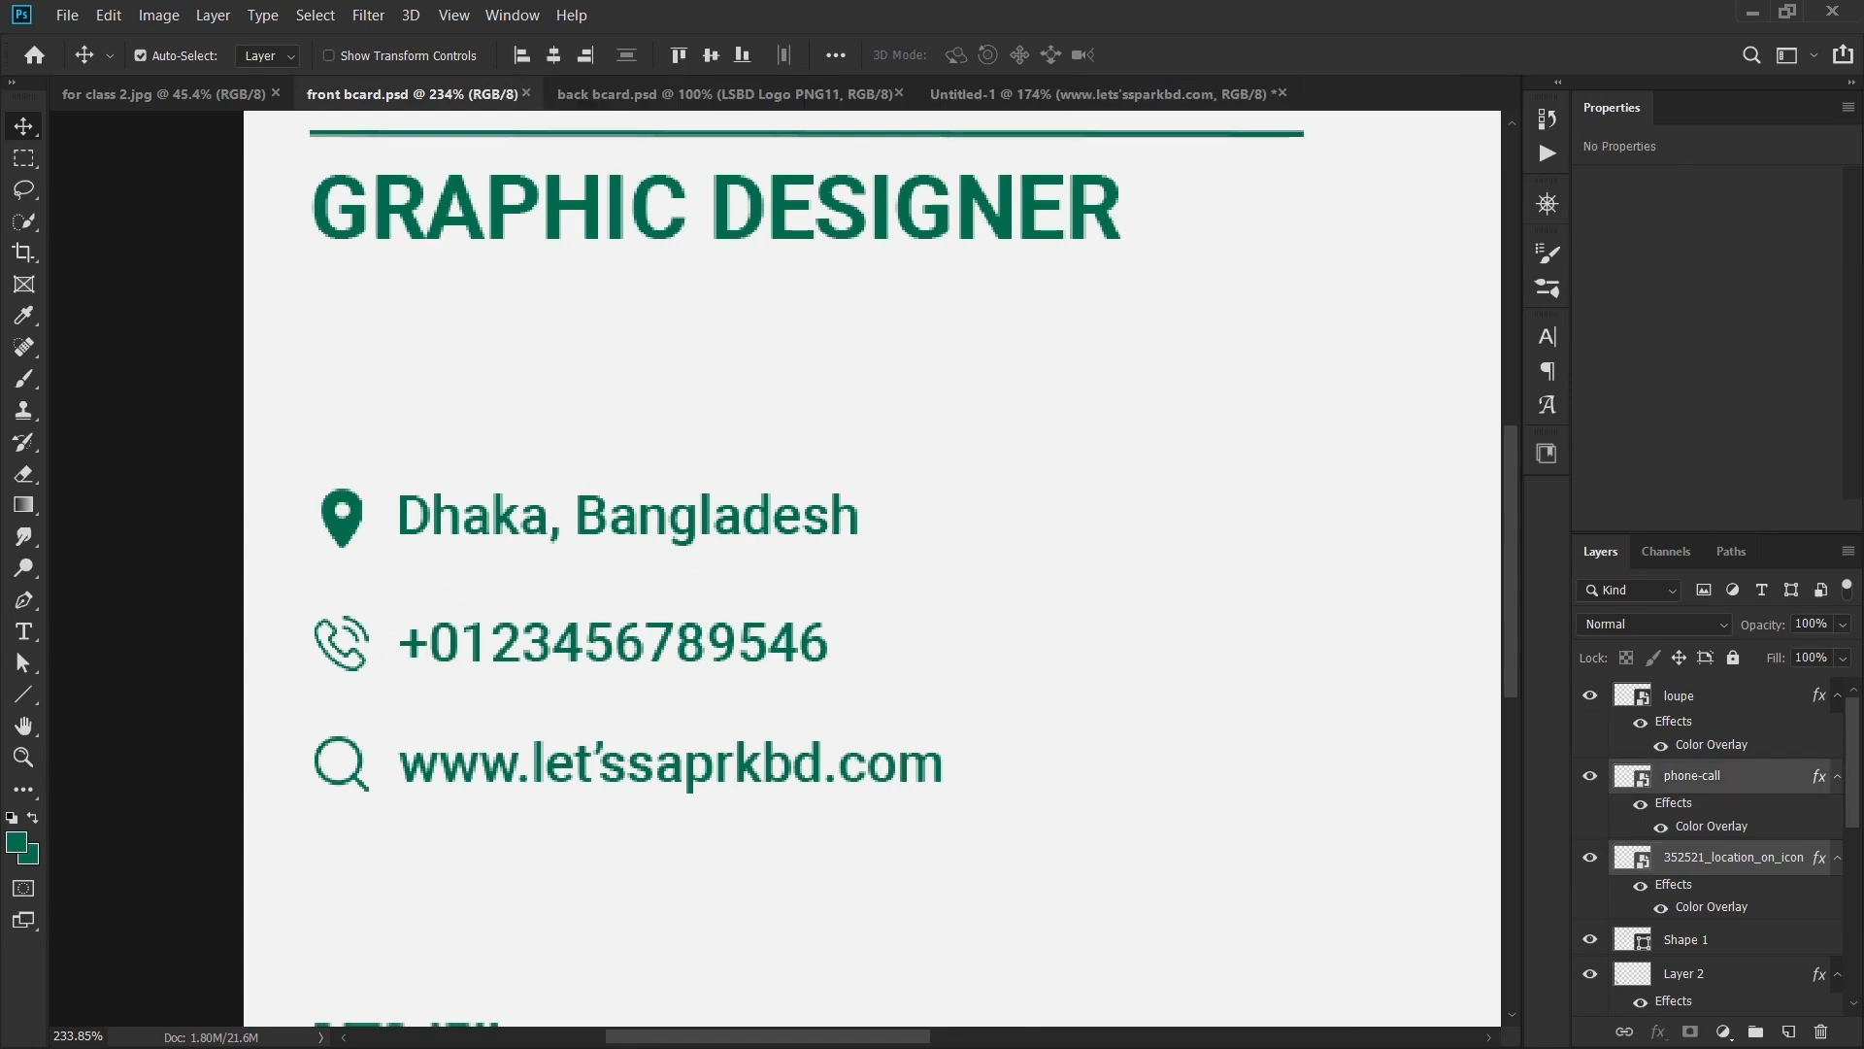
pyautogui.keyDown('shift'); pyautogui.click(358, 778); pyautogui.keyUp('shift')
pyautogui.hotkey('ctrl', 'c')
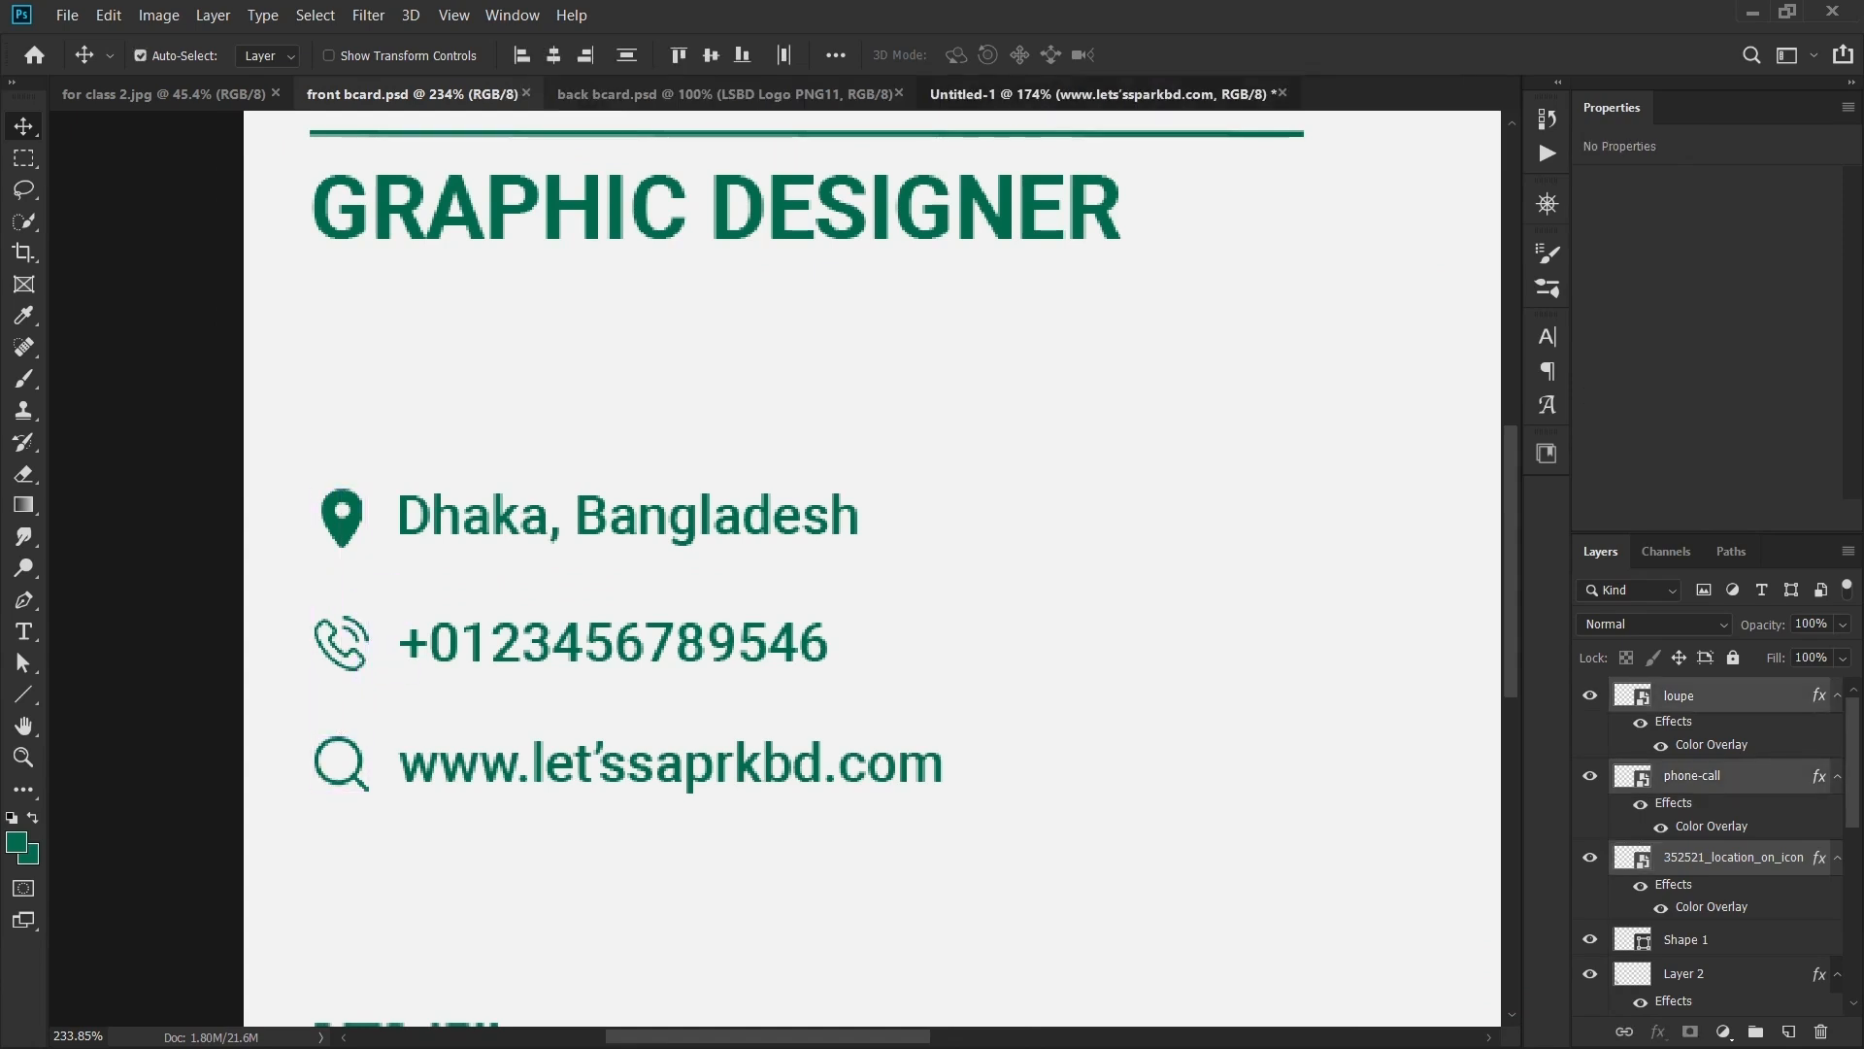
pyautogui.click(1098, 93)
pyautogui.hotkey('ctrl', 'v')
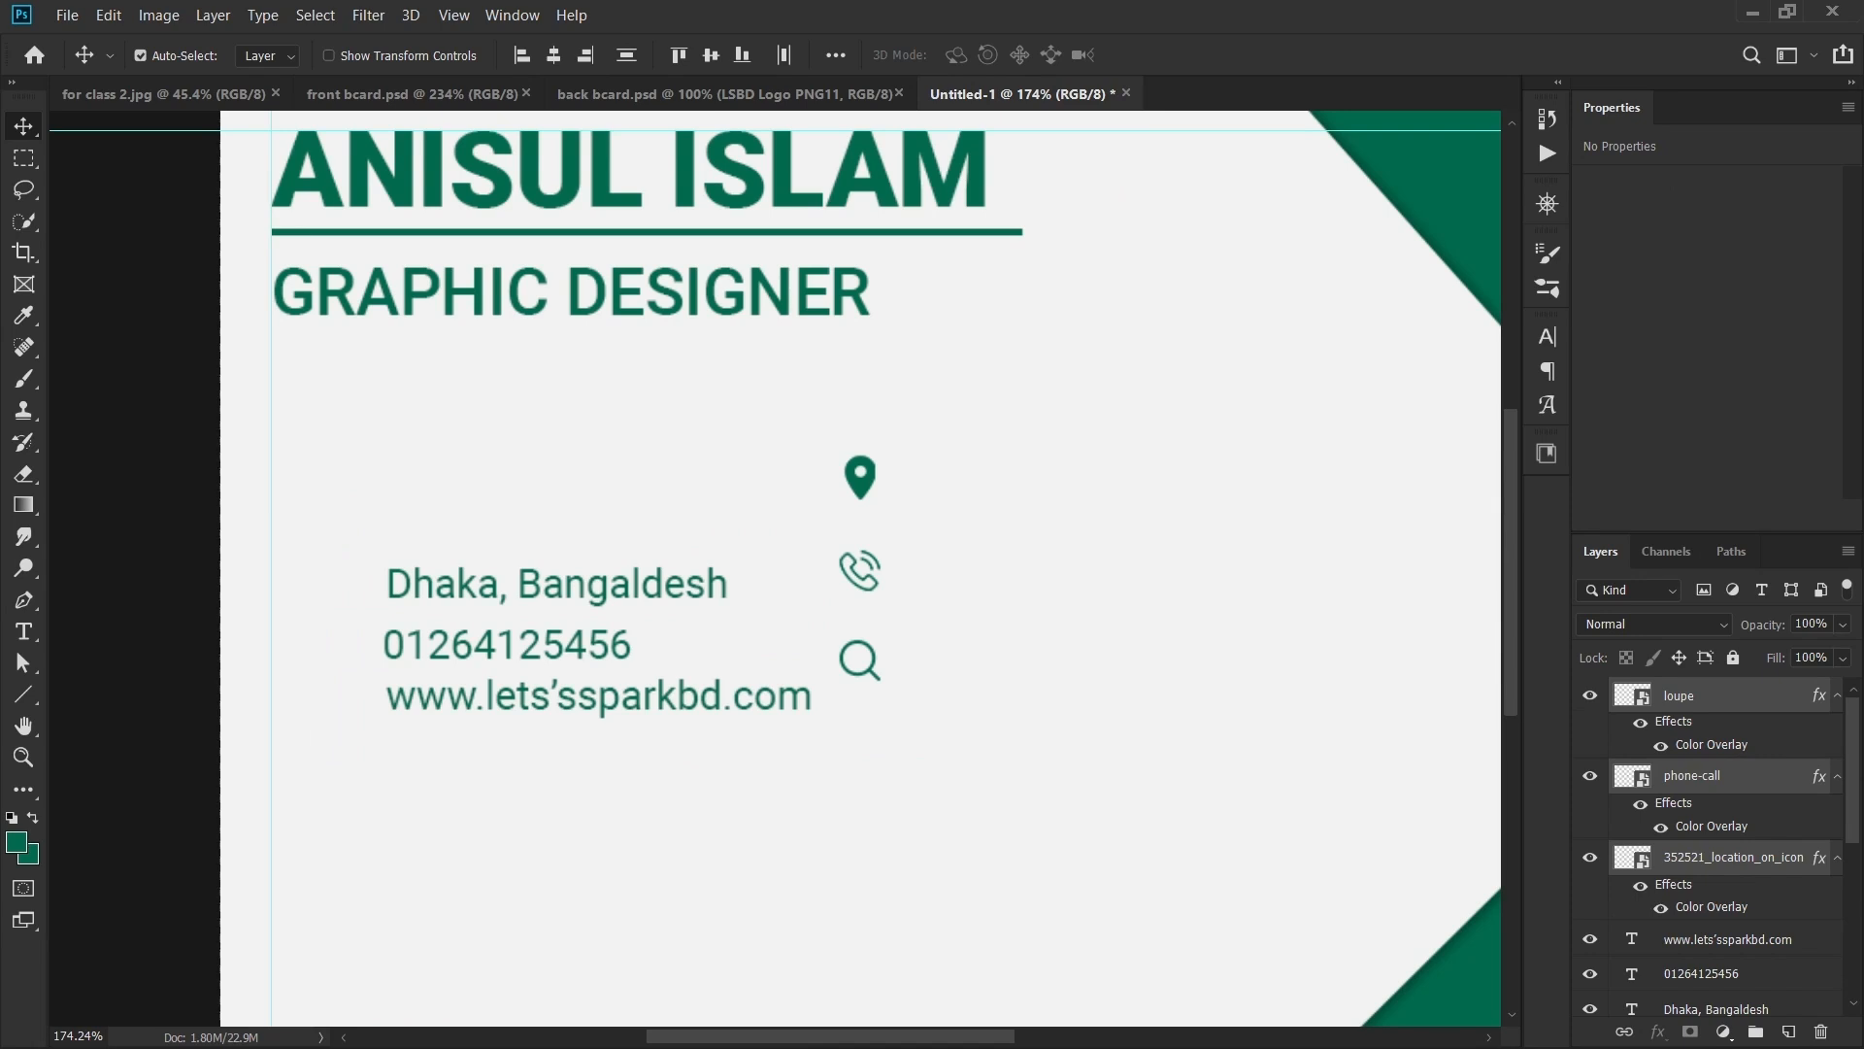
# - Delete the pasted icons' green colour overlay effects so they appear black
pyautogui.click(1640, 722)
pyautogui.click(1640, 803)
pyautogui.click(1640, 885)
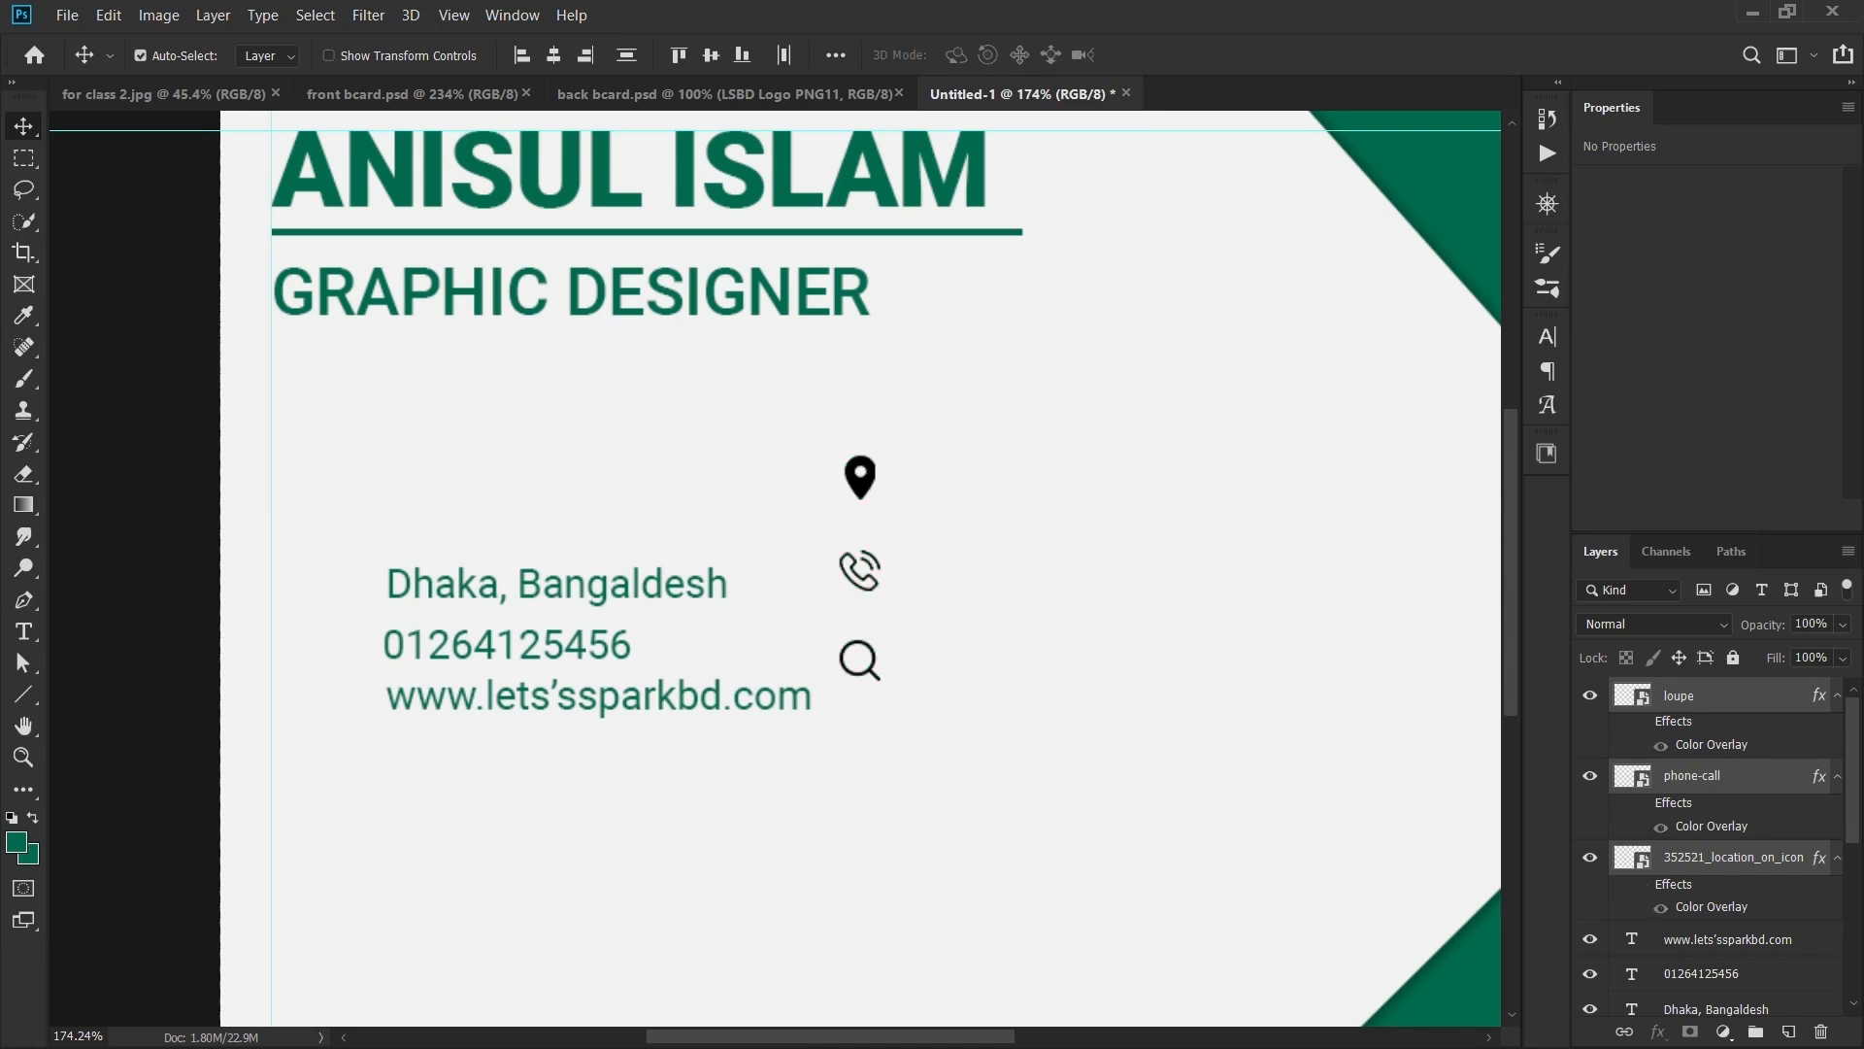
pyautogui.hotkey('ctrl', 't')
pyautogui.click(1640, 885)
pyautogui.moveTo(1673, 885); pyautogui.dragTo(1821, 1032)
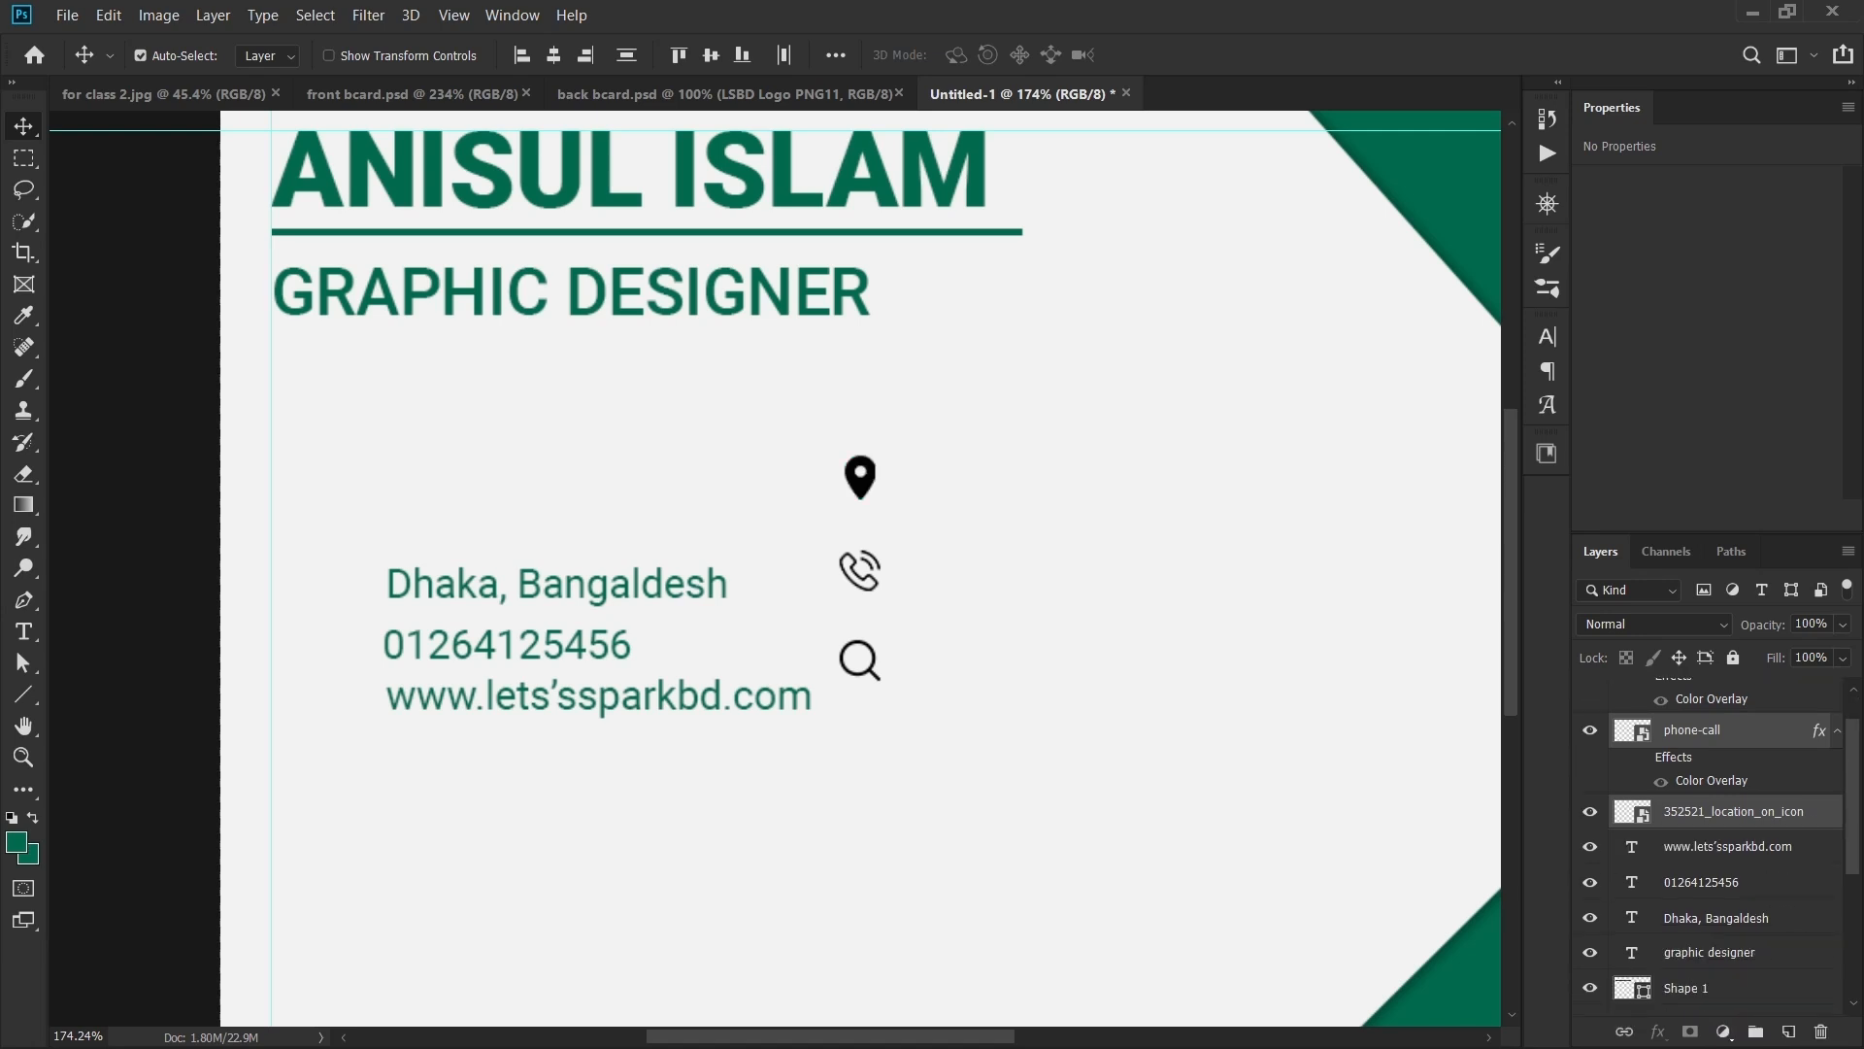
pyautogui.moveTo(1673, 756); pyautogui.dragTo(1820, 1032)
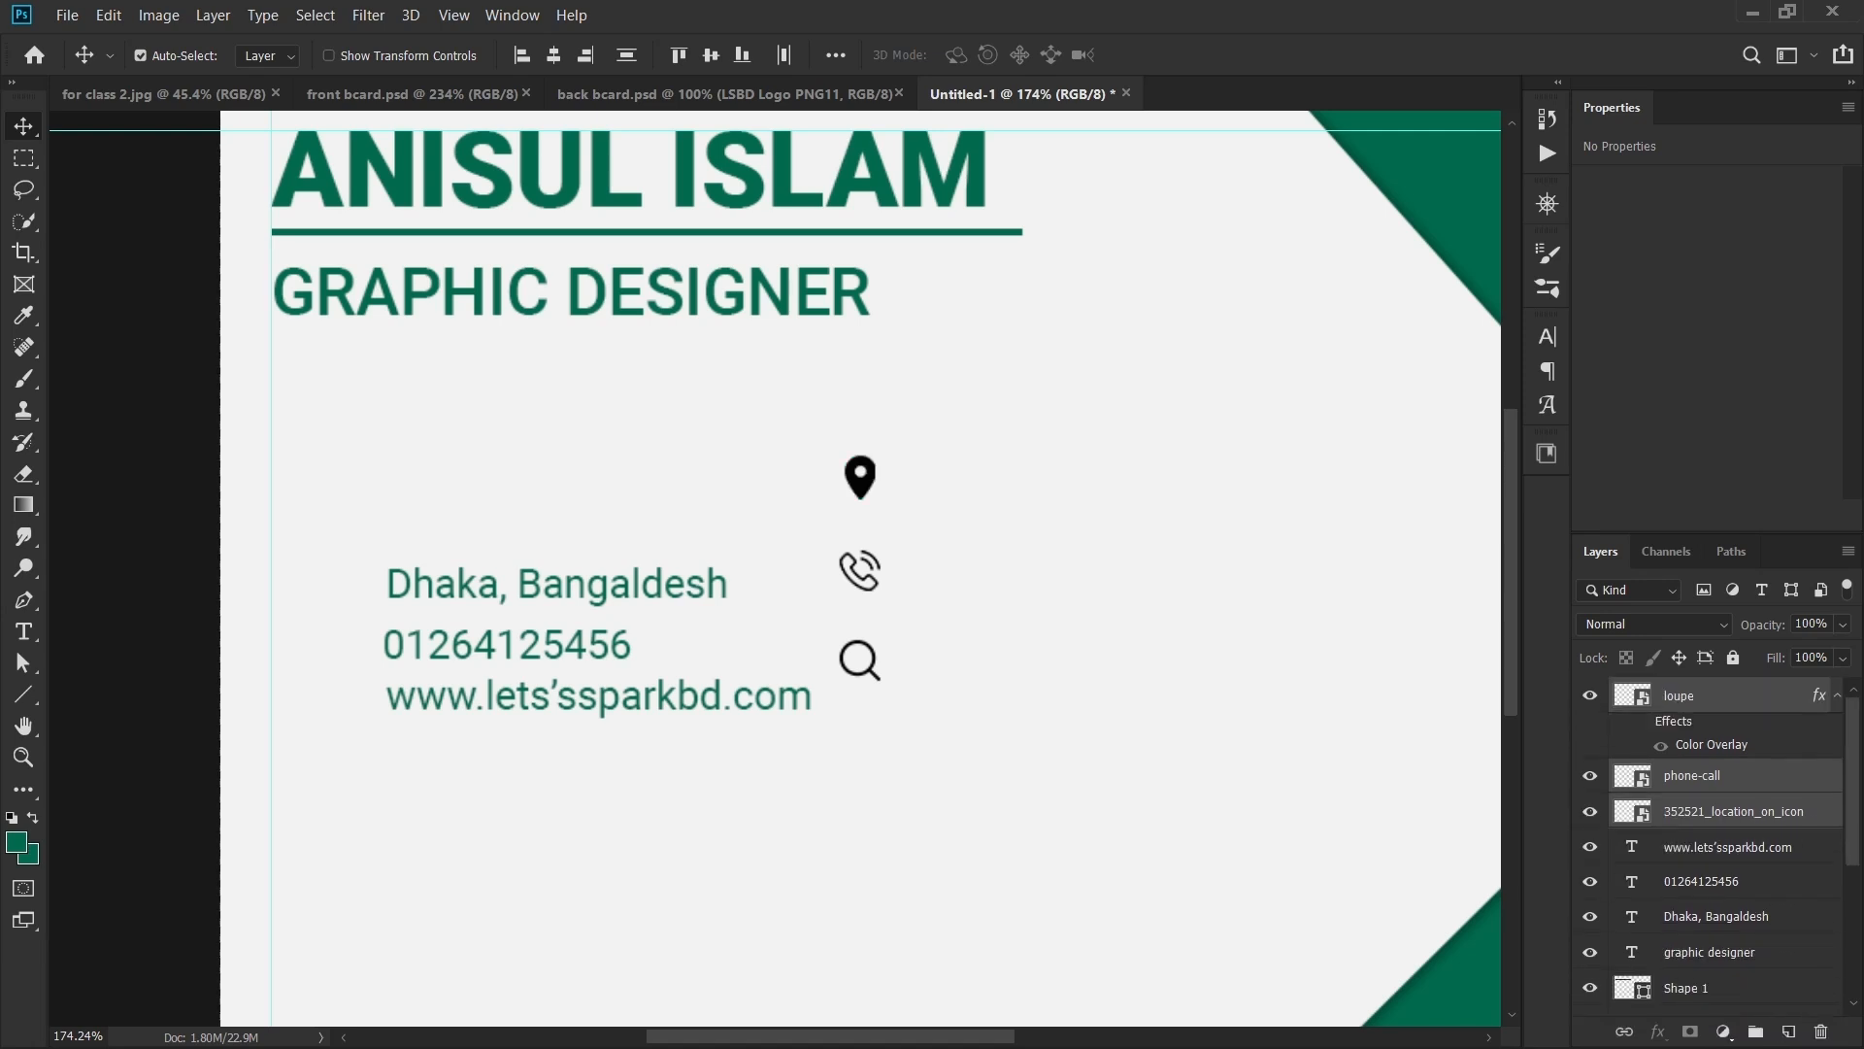
pyautogui.moveTo(1685, 721); pyautogui.dragTo(1821, 1033)
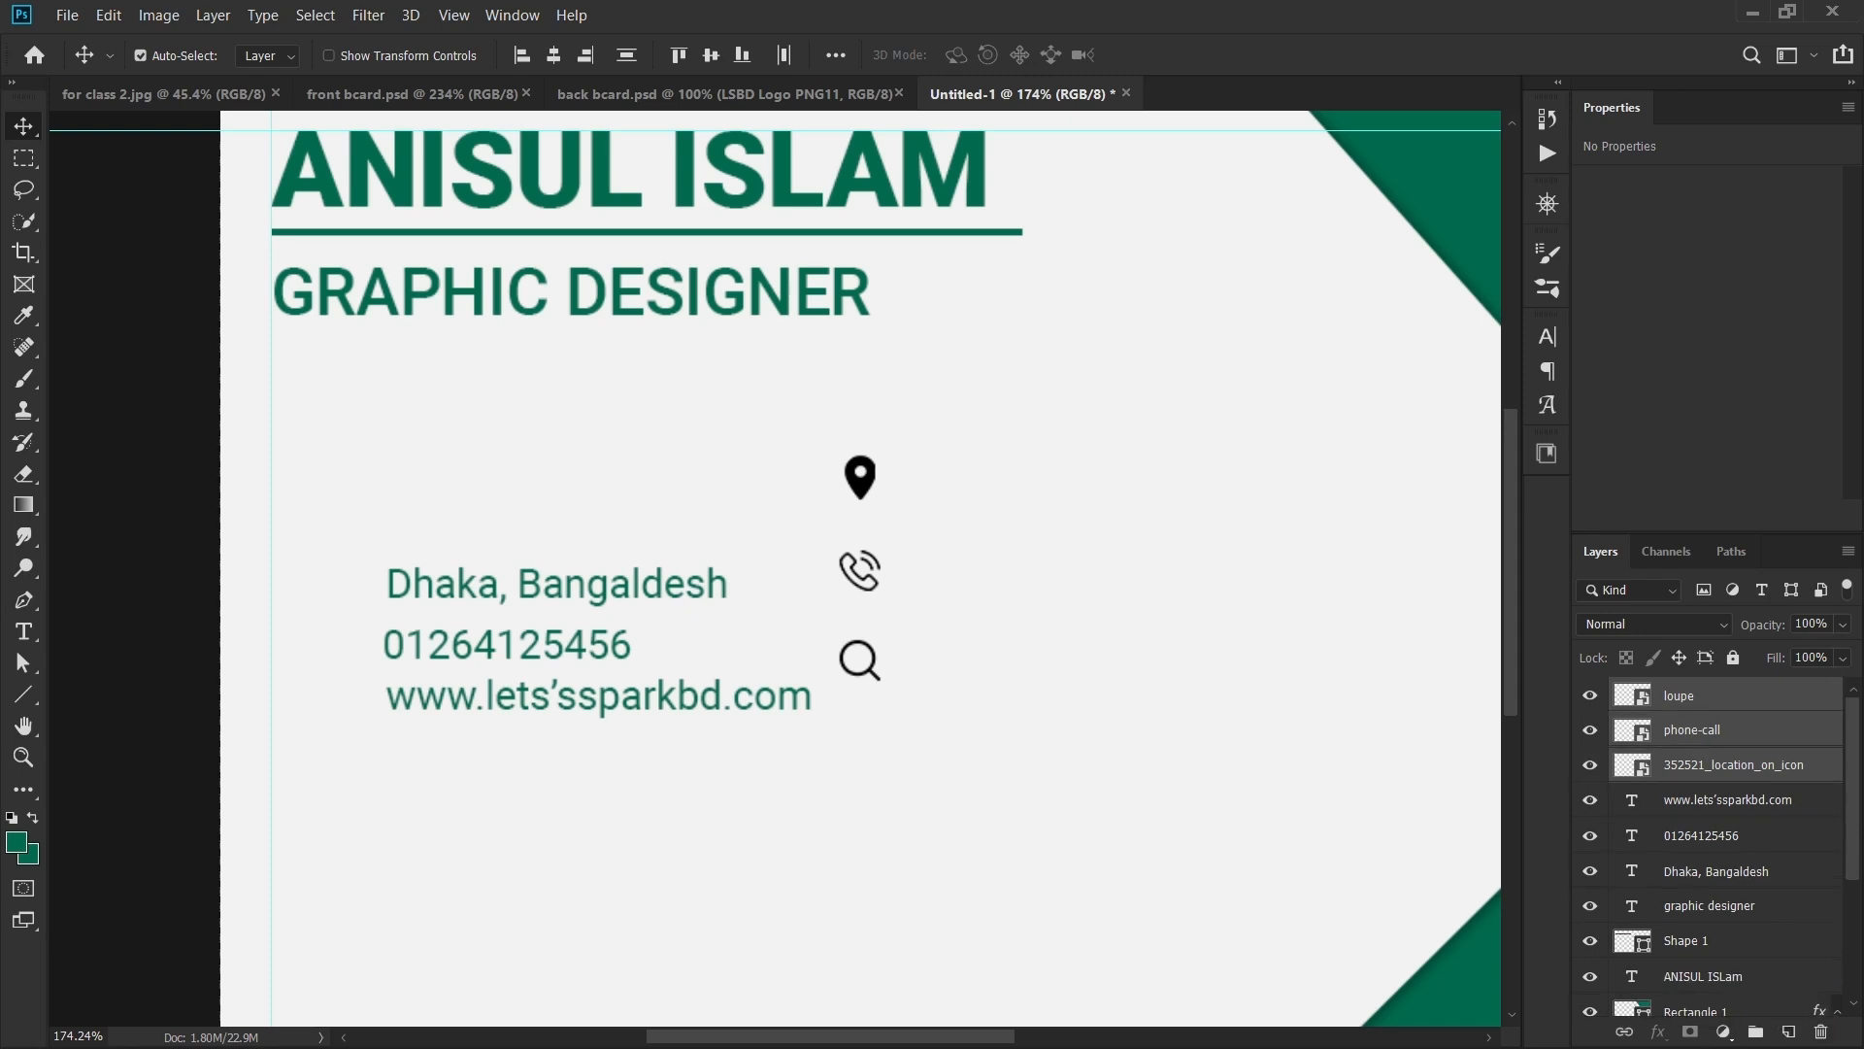
# - Select only the loupe icon layer and add a Color Overlay layer style to it
pyautogui.scroll(1, 831, 428)
pyautogui.scroll(-2, 369, 344)
pyautogui.moveTo(369, 344); pyautogui.dragTo(487, 482)
pyautogui.click(971, 641)
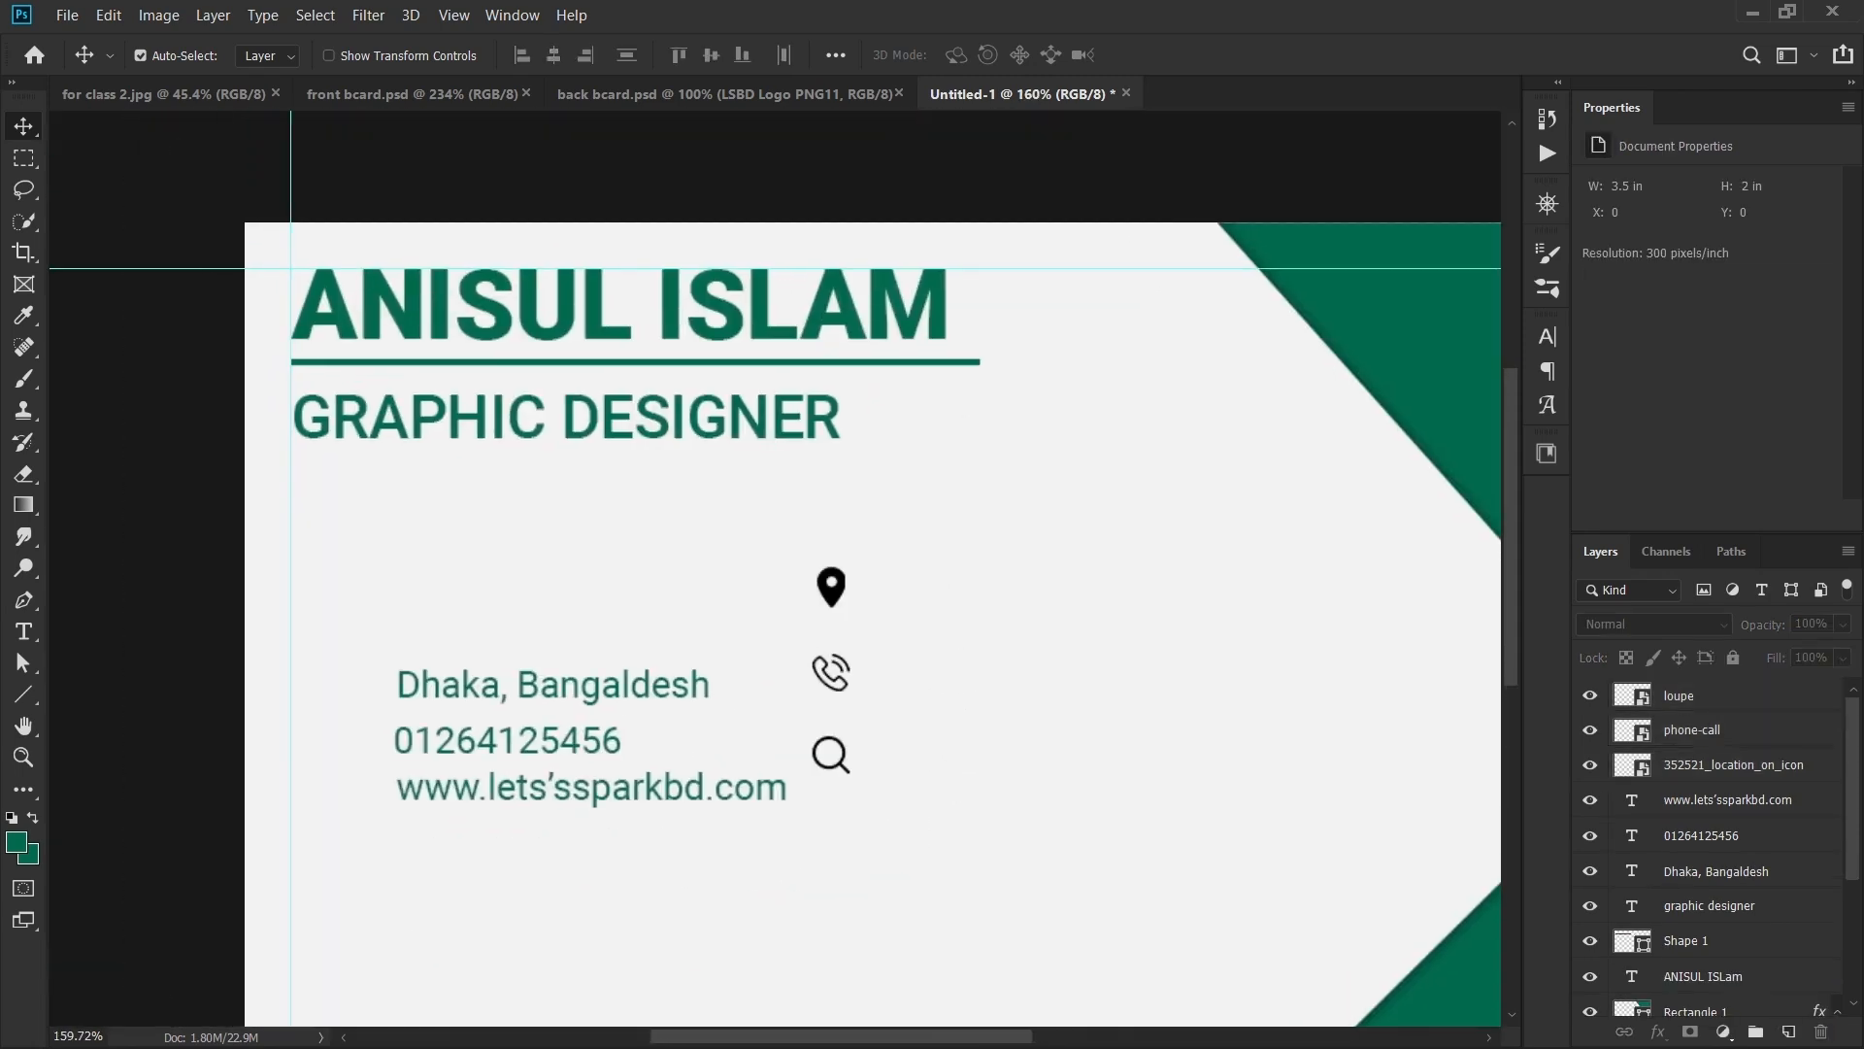
pyautogui.click(841, 765)
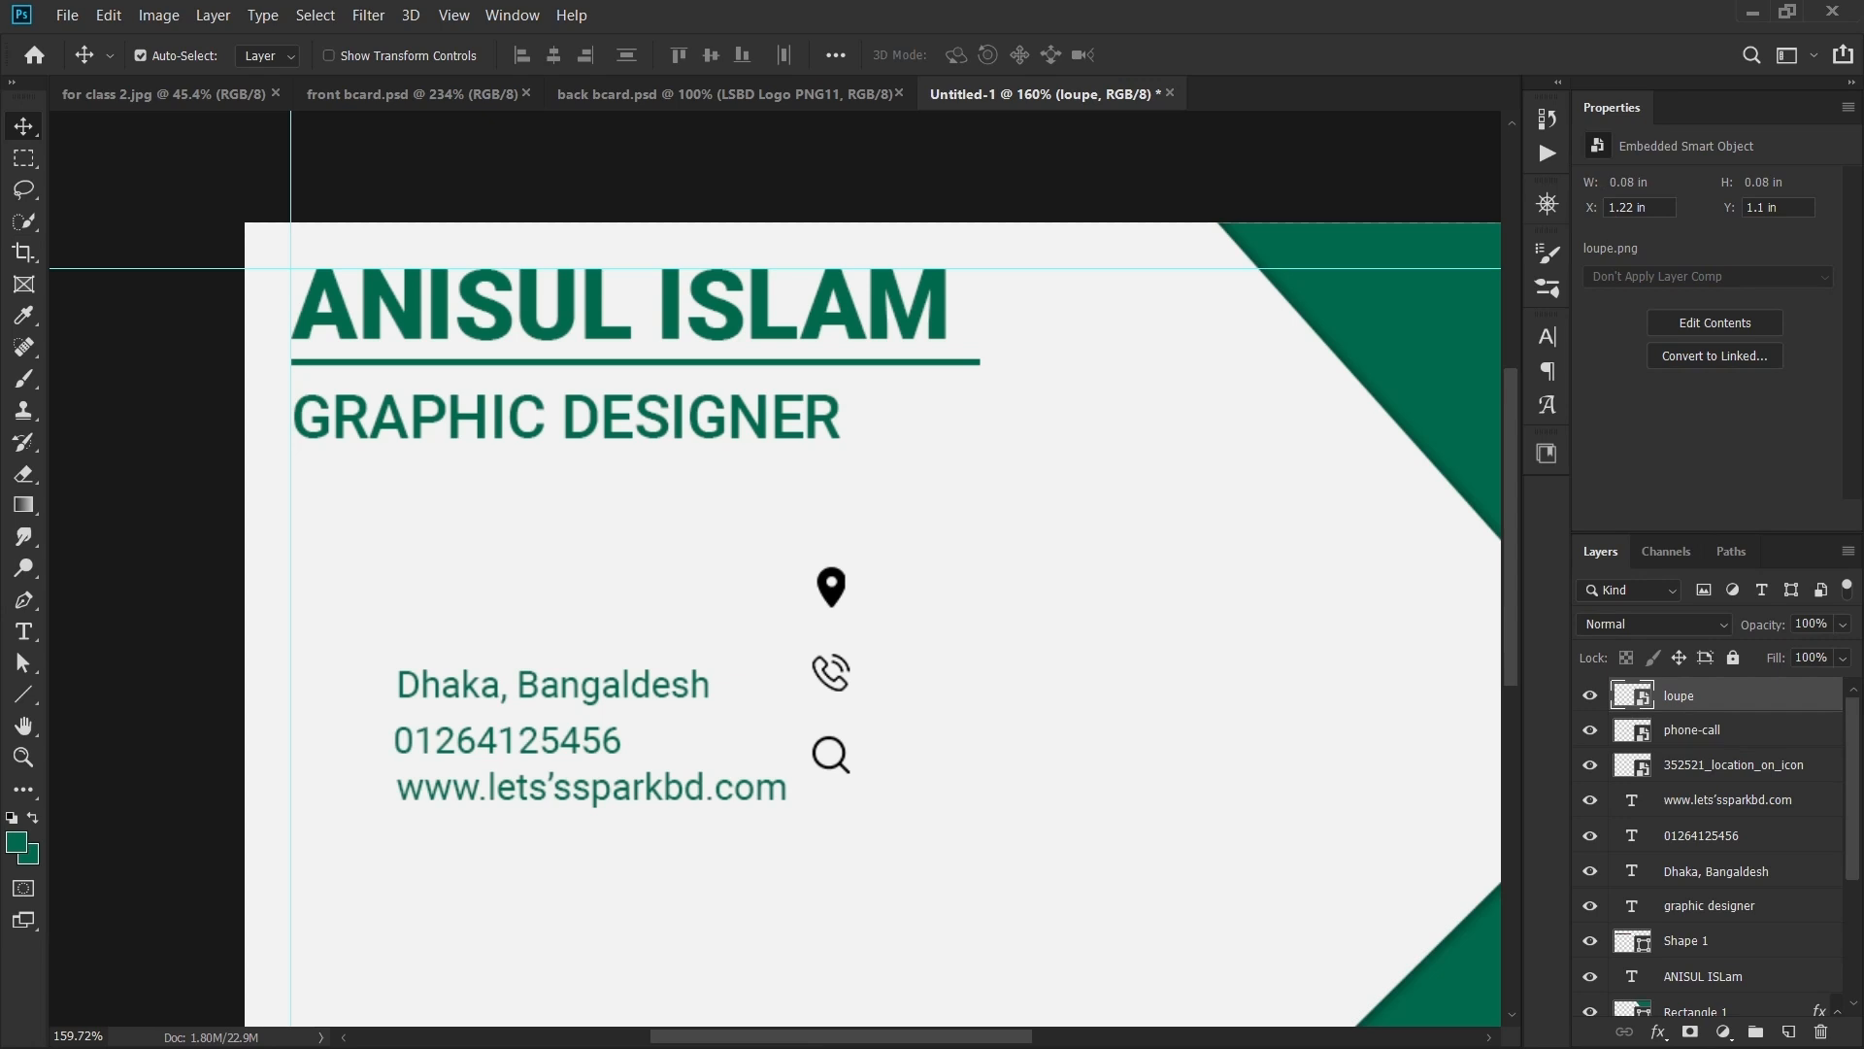
pyautogui.scroll(1, 842, 547)
pyautogui.scroll(-1, 841, 558)
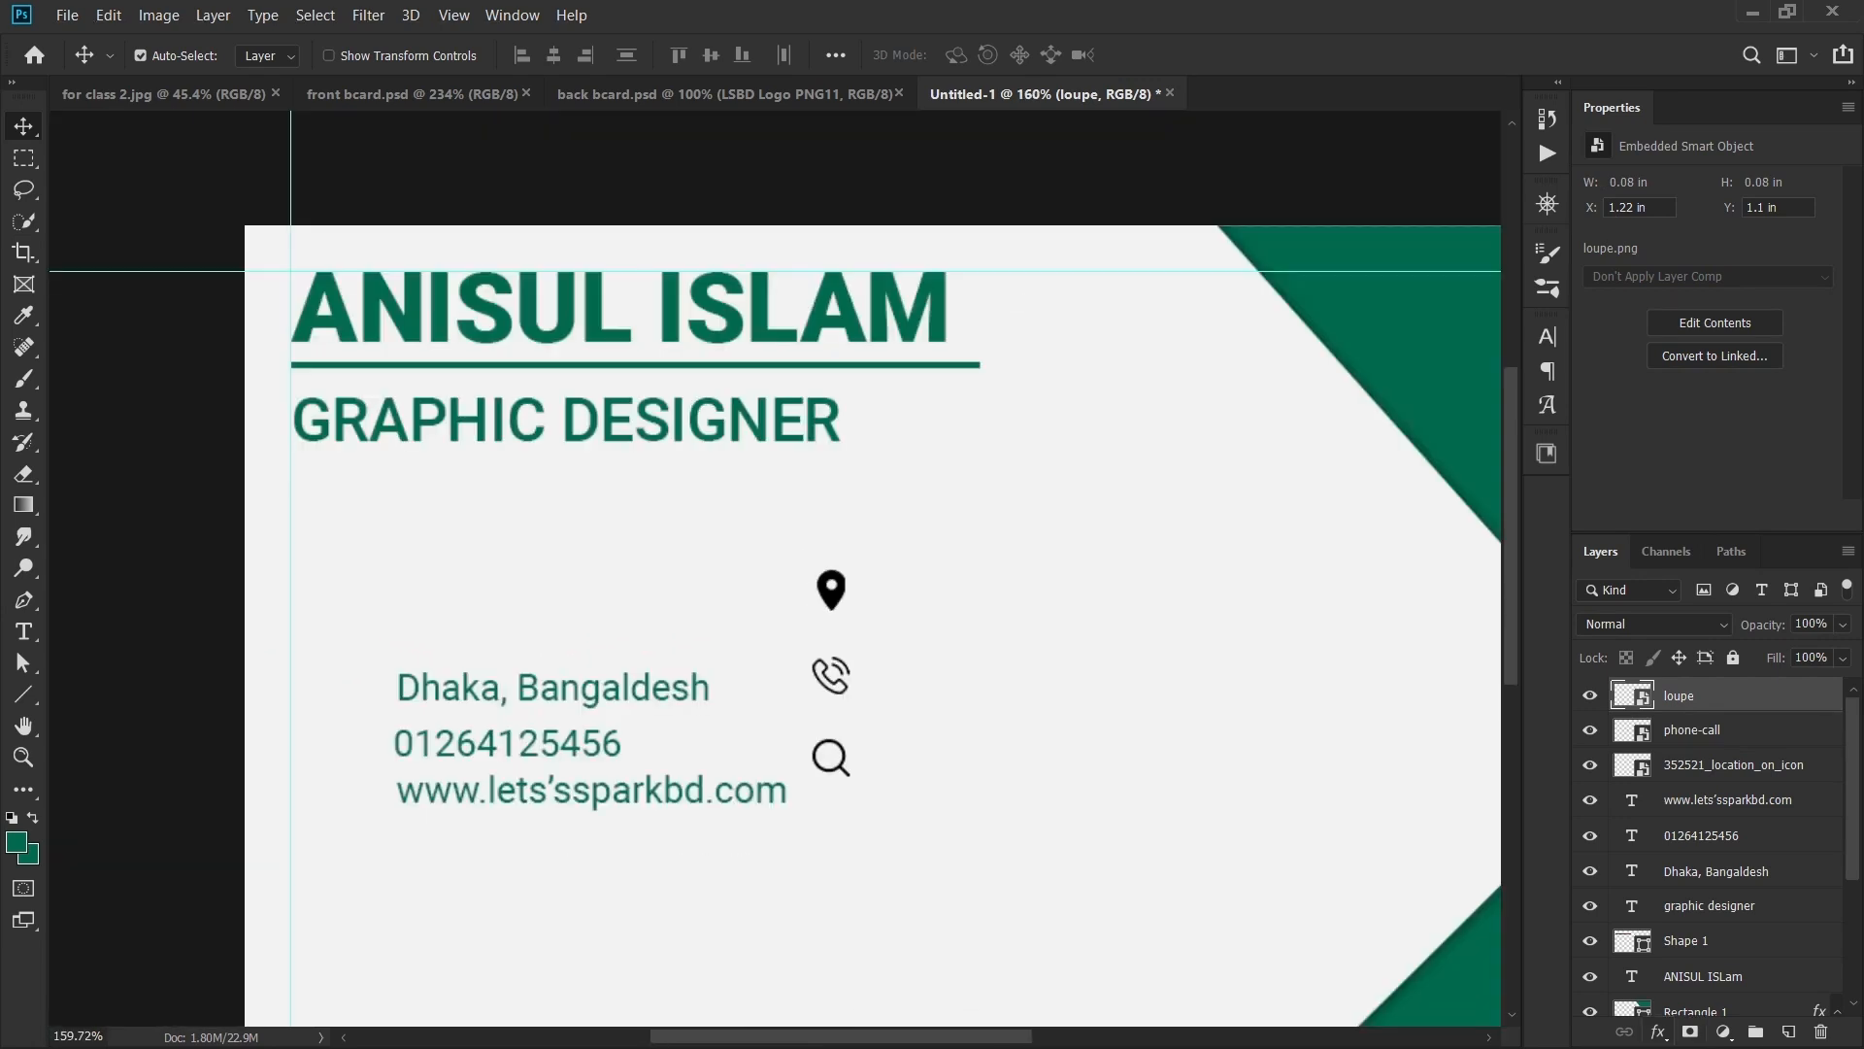
pyautogui.click(1658, 1032)
pyautogui.click(1709, 942)
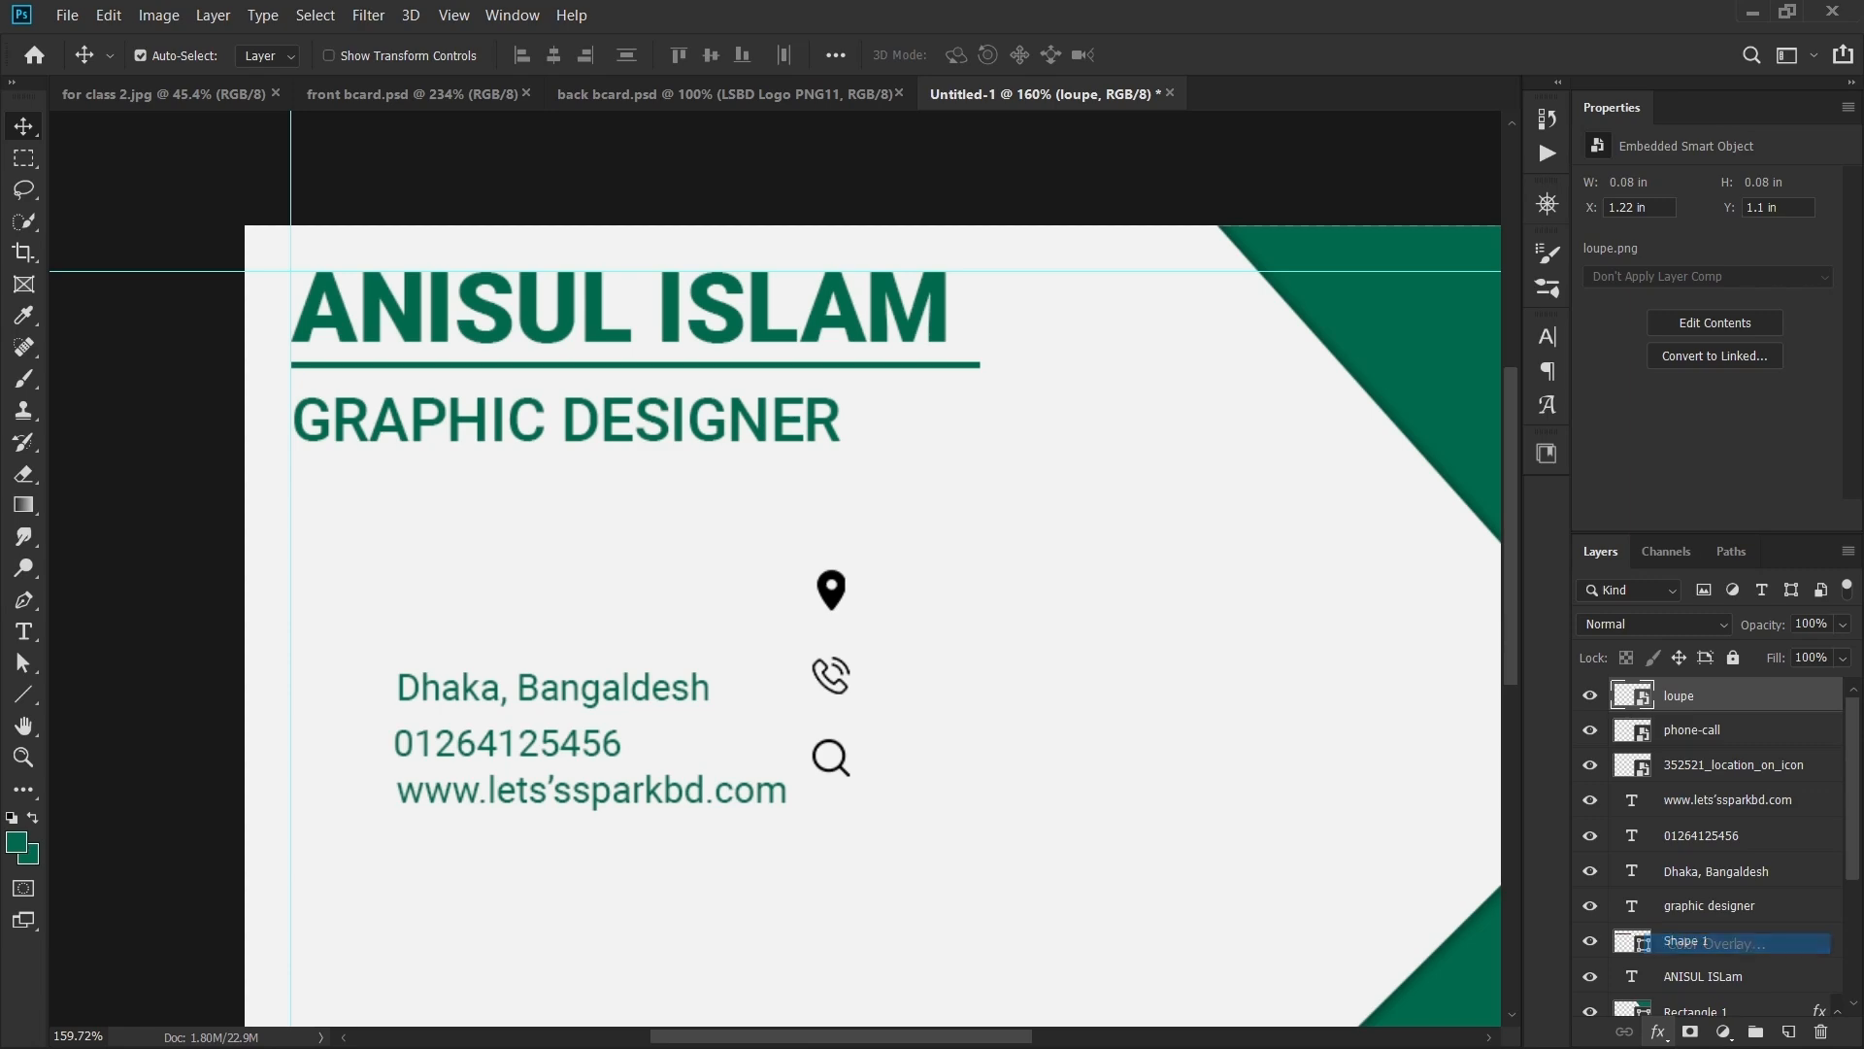
# - Set the loupe's overlay colour to green #006a4e and copy the effect to the other icons
pyautogui.moveTo(749, 115); pyautogui.dragTo(1615, 186)
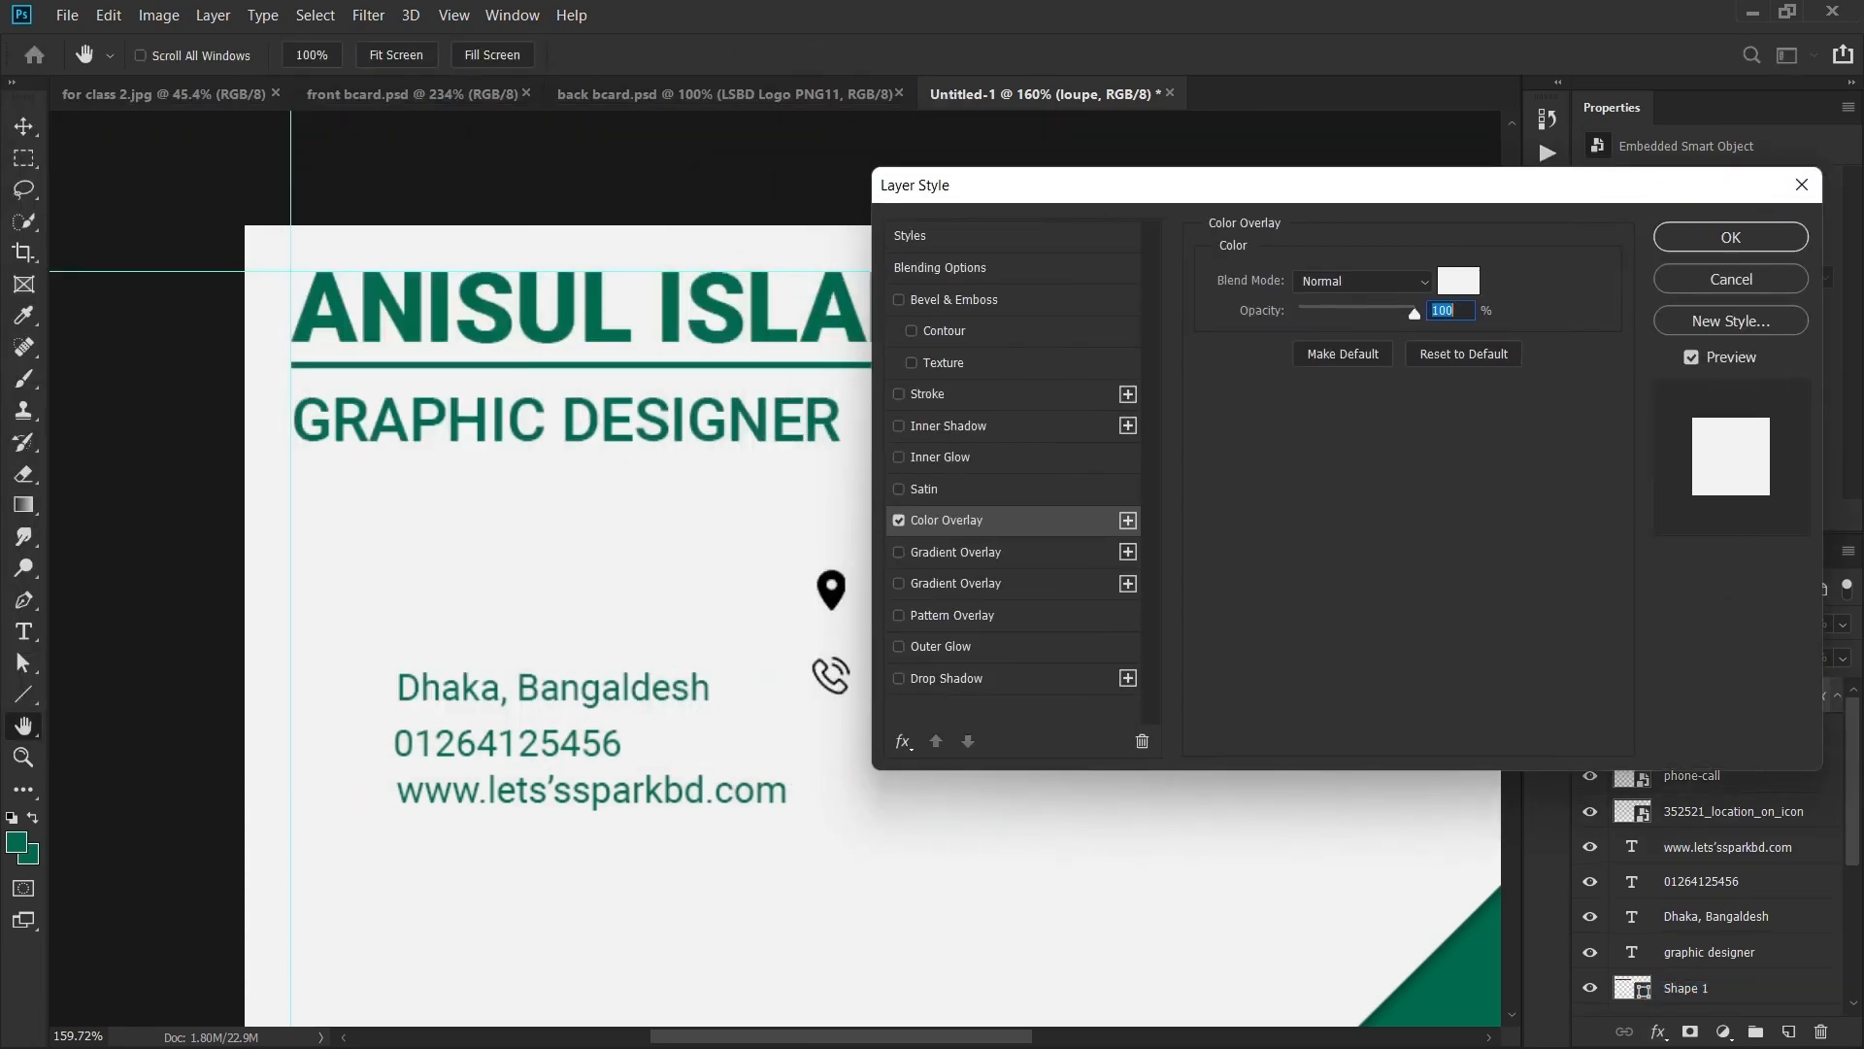
pyautogui.click(1458, 281)
pyautogui.click(1456, 971)
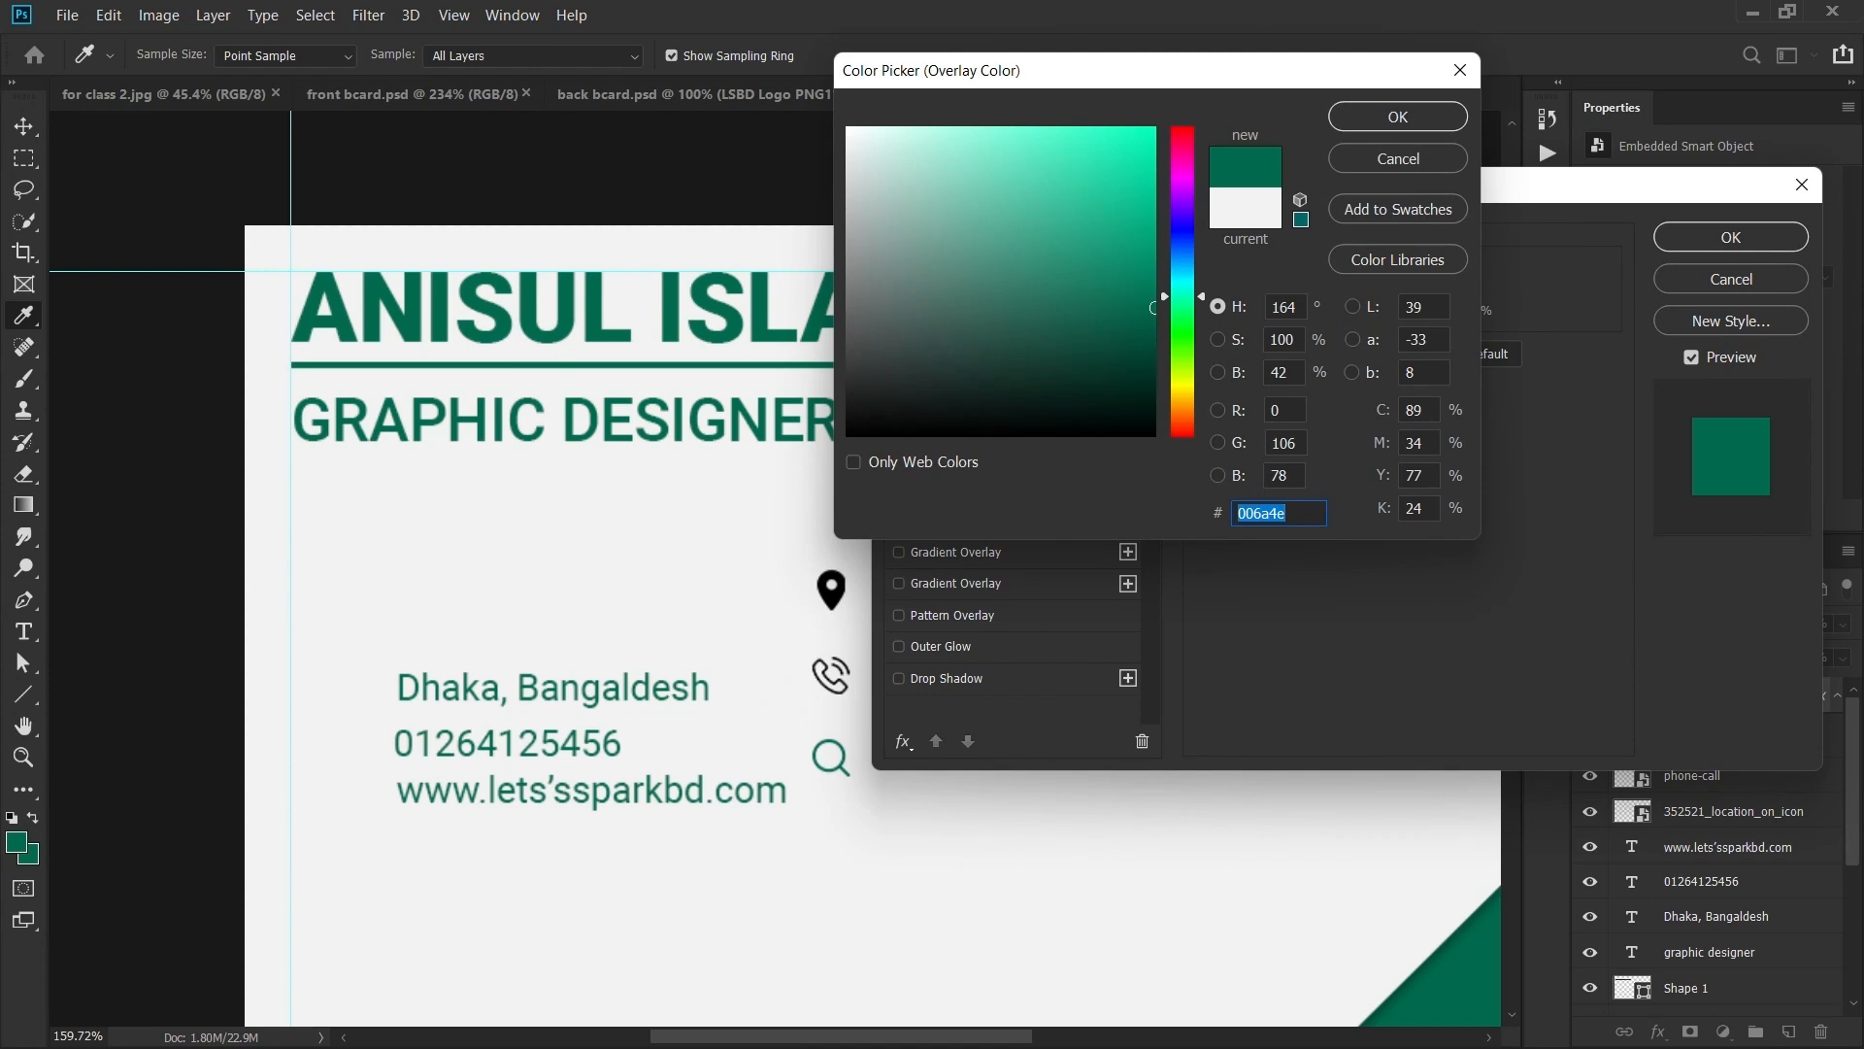
pyautogui.press('Return')
pyautogui.press('Return')
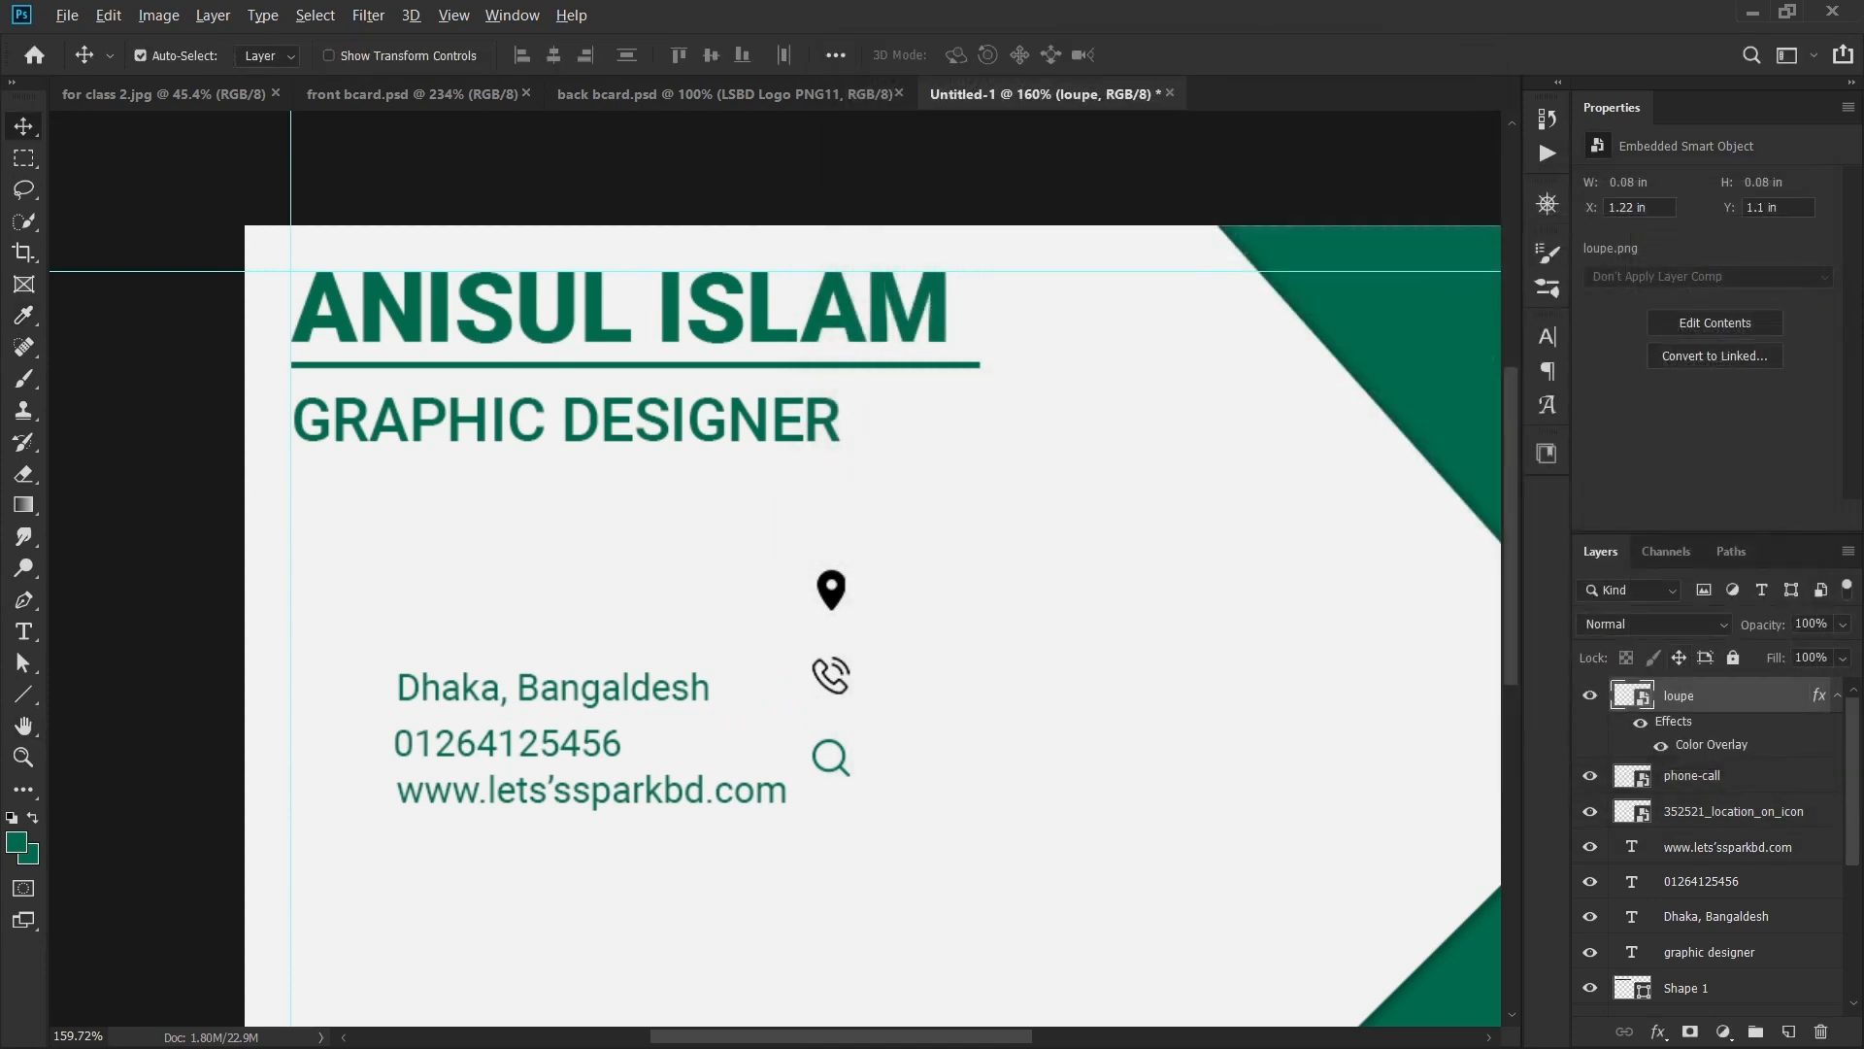
pyautogui.moveTo(1711, 744); pyautogui.dragTo(1706, 855)
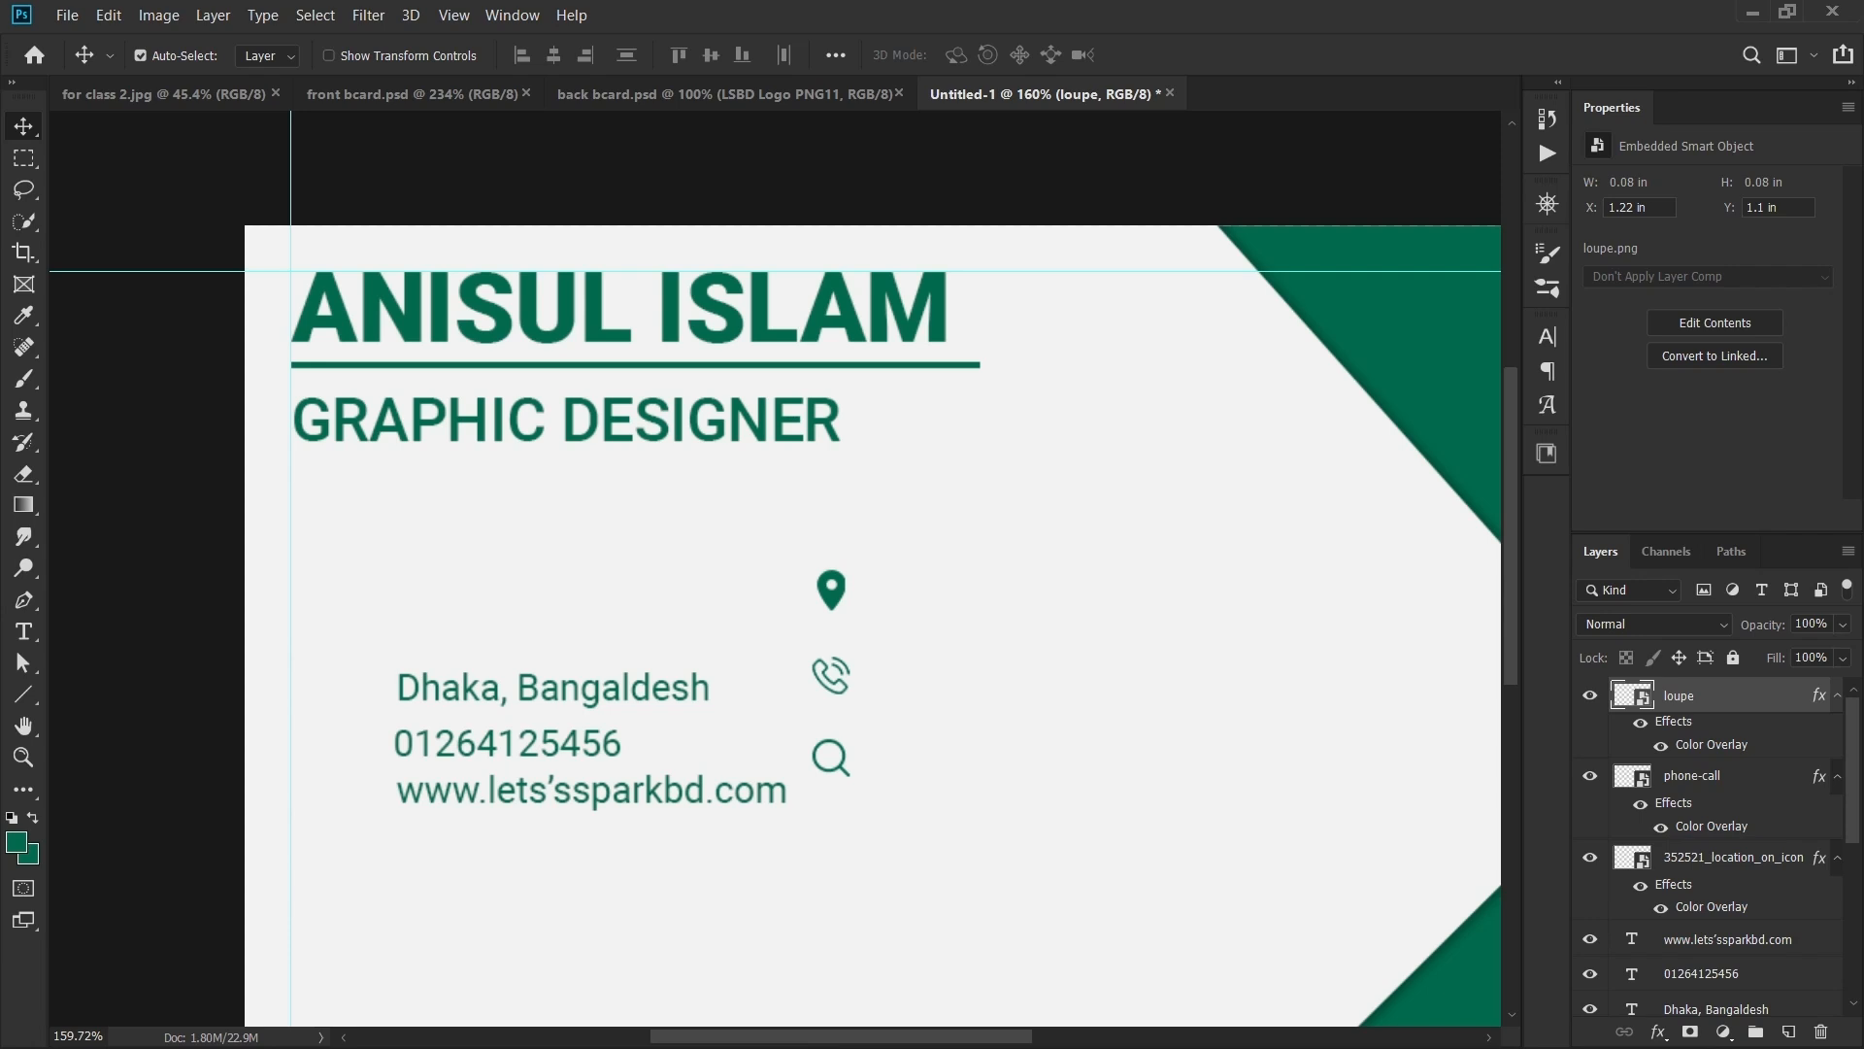
# - Move the phone icon left beside its number line
pyautogui.scroll(3, 776, 556)
pyautogui.moveTo(776, 557); pyautogui.dragTo(494, 582)
pyautogui.moveTo(1144, 578); pyautogui.dragTo(510, 658)
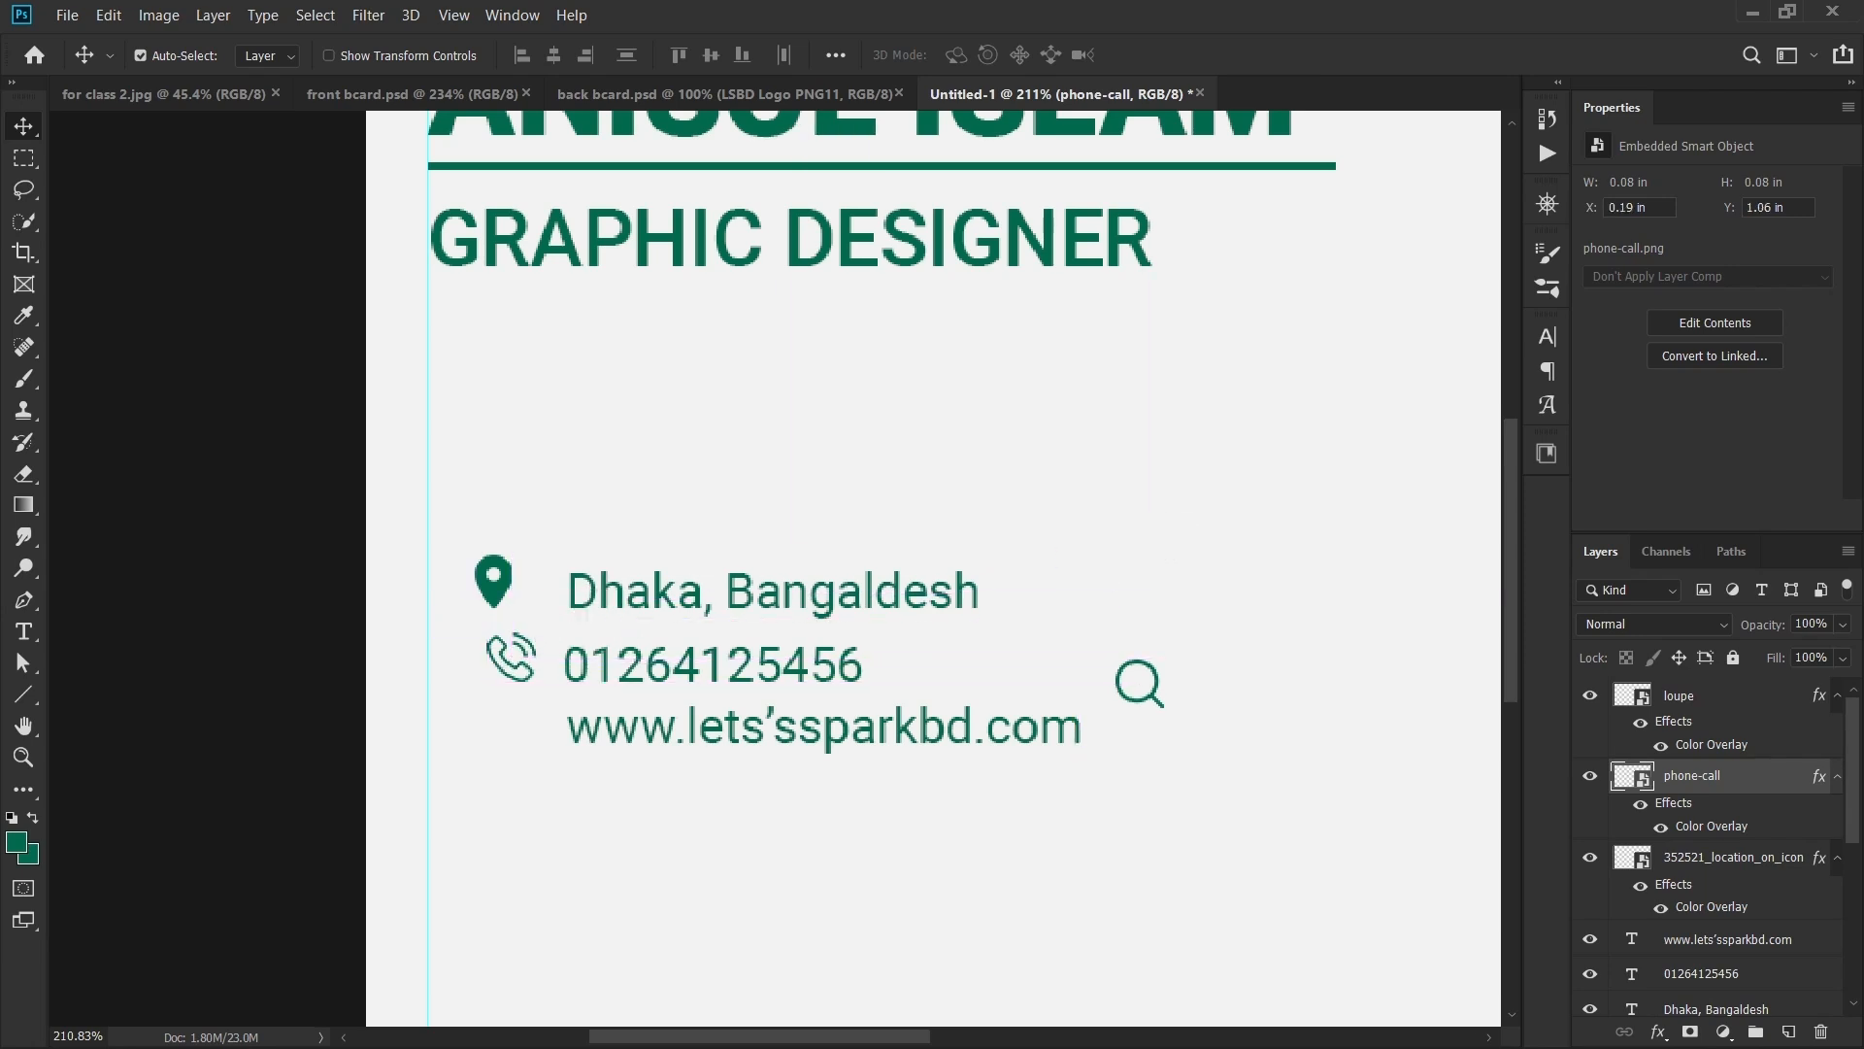
# - Move the loupe icon left of the website line
pyautogui.click(1153, 697)
pyautogui.moveTo(1153, 697); pyautogui.dragTo(524, 742)
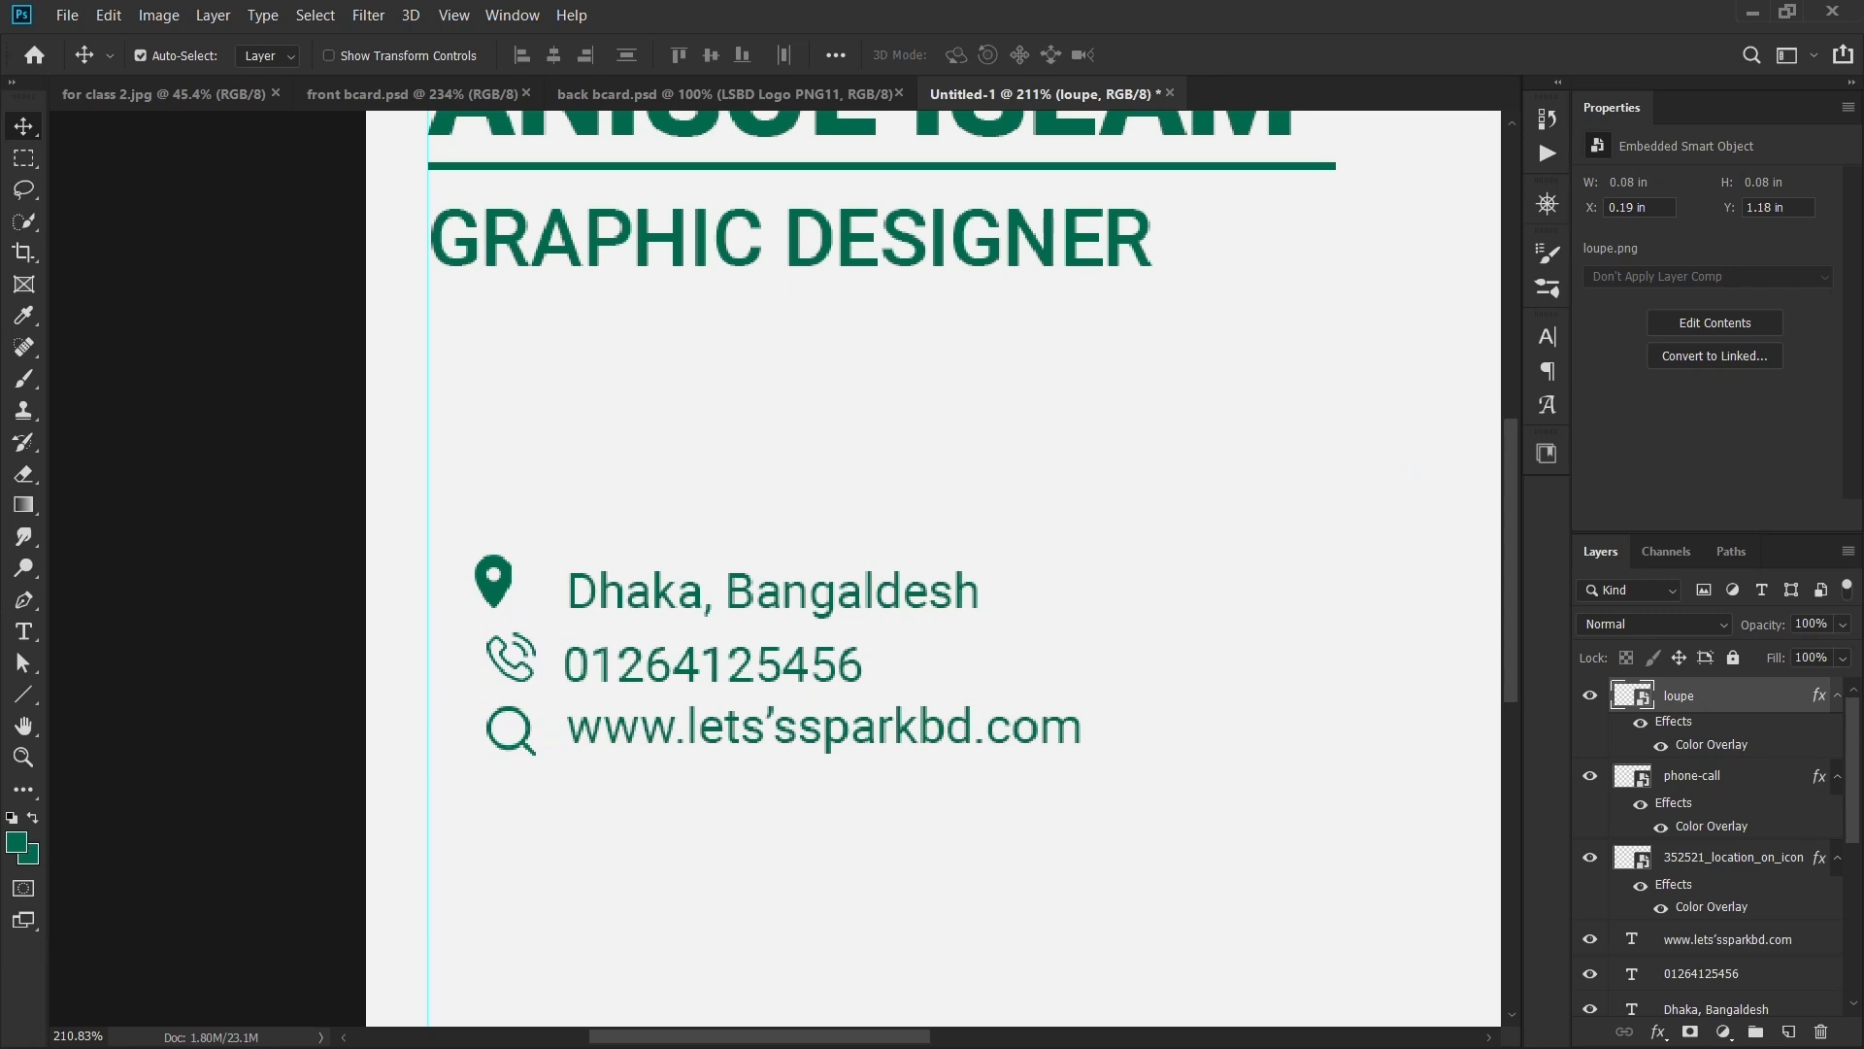
pyautogui.scroll(-2, 658, 616)
pyautogui.scroll(2, 569, 600)
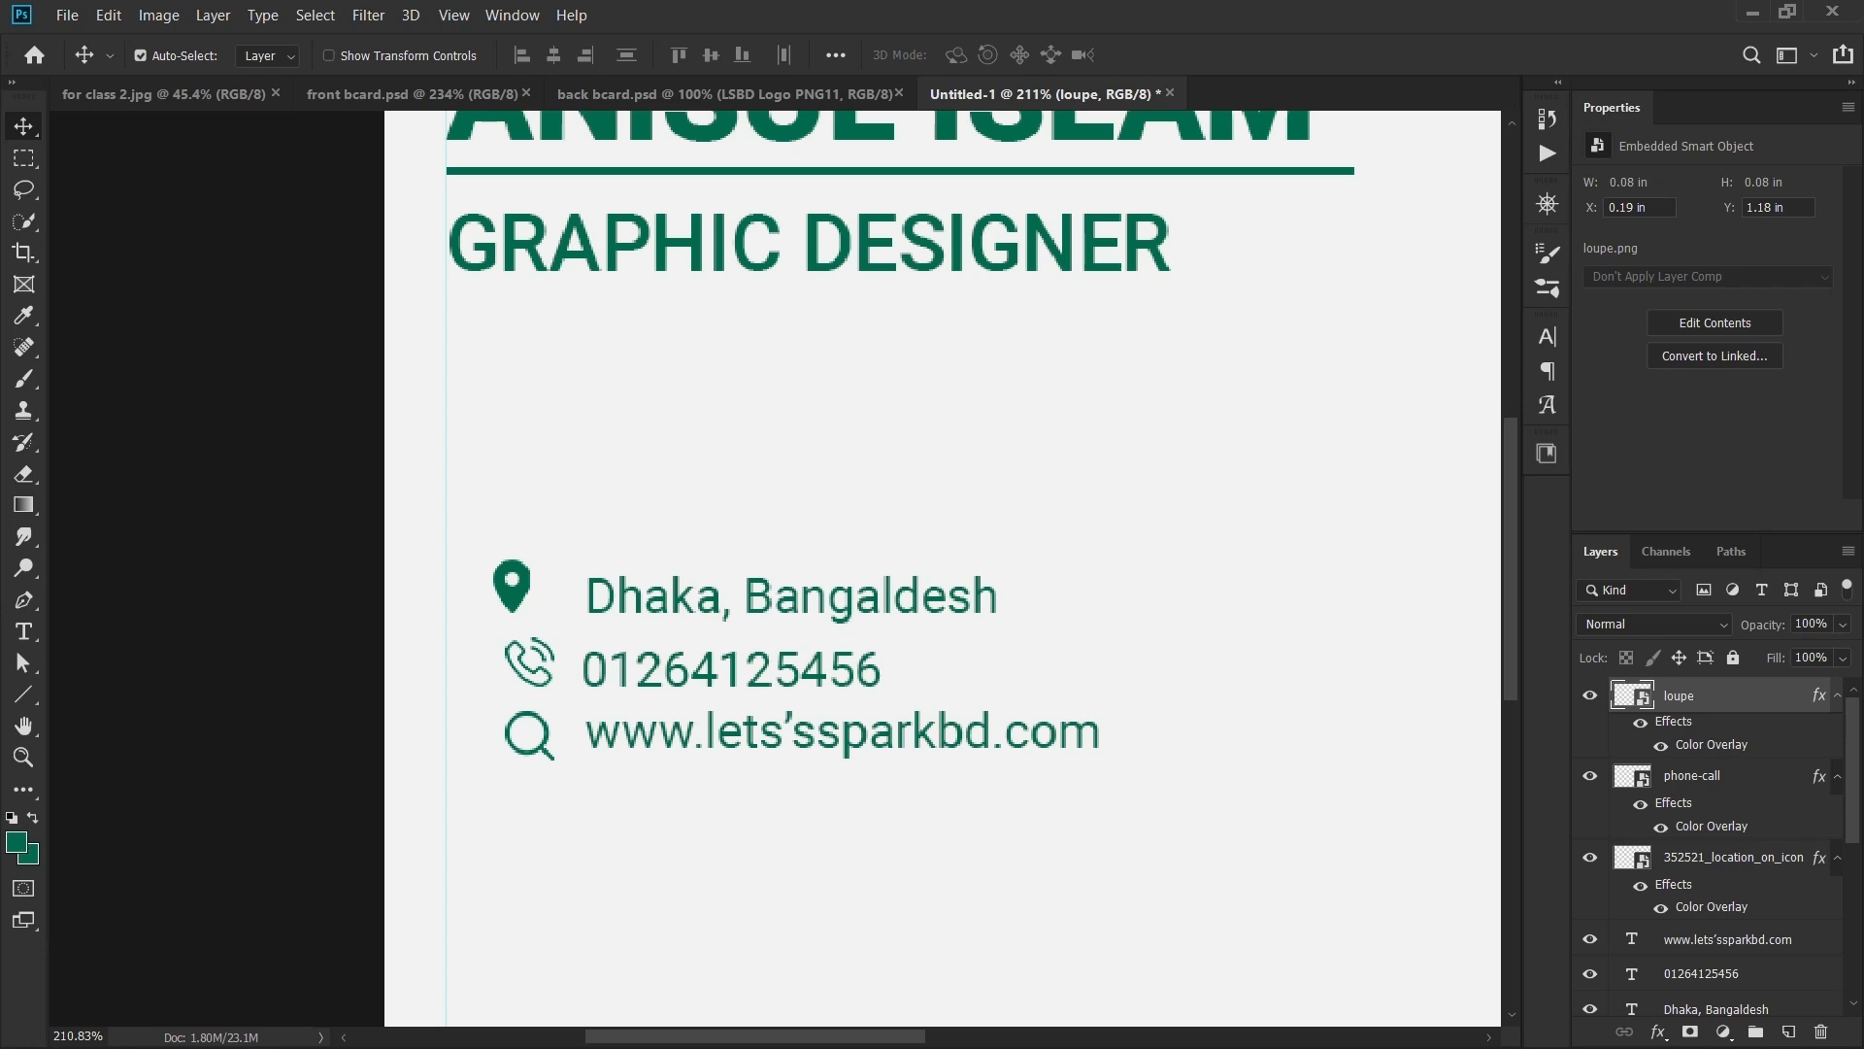
# - Align the three icons' horizontal centres and shift them left together
pyautogui.press('ctrl')
pyautogui.moveTo(470, 540); pyautogui.dragTo(558, 767)
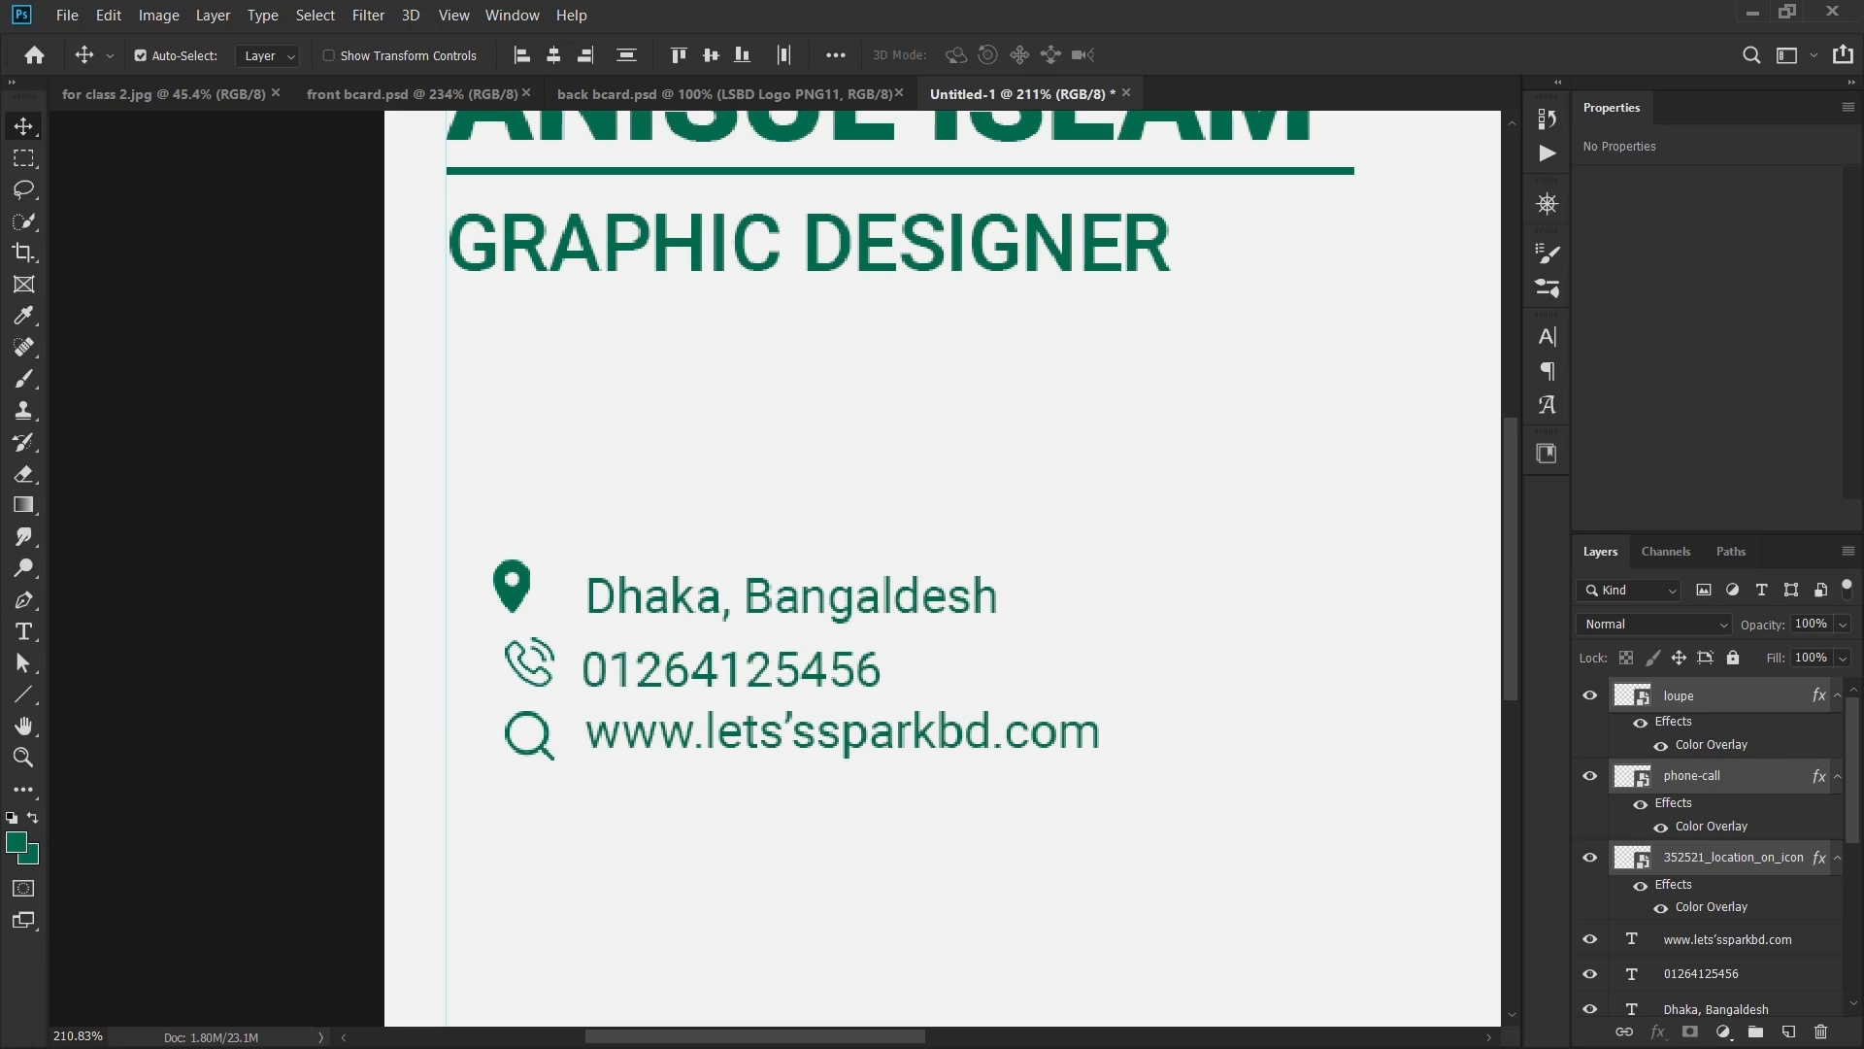
pyautogui.click(554, 55)
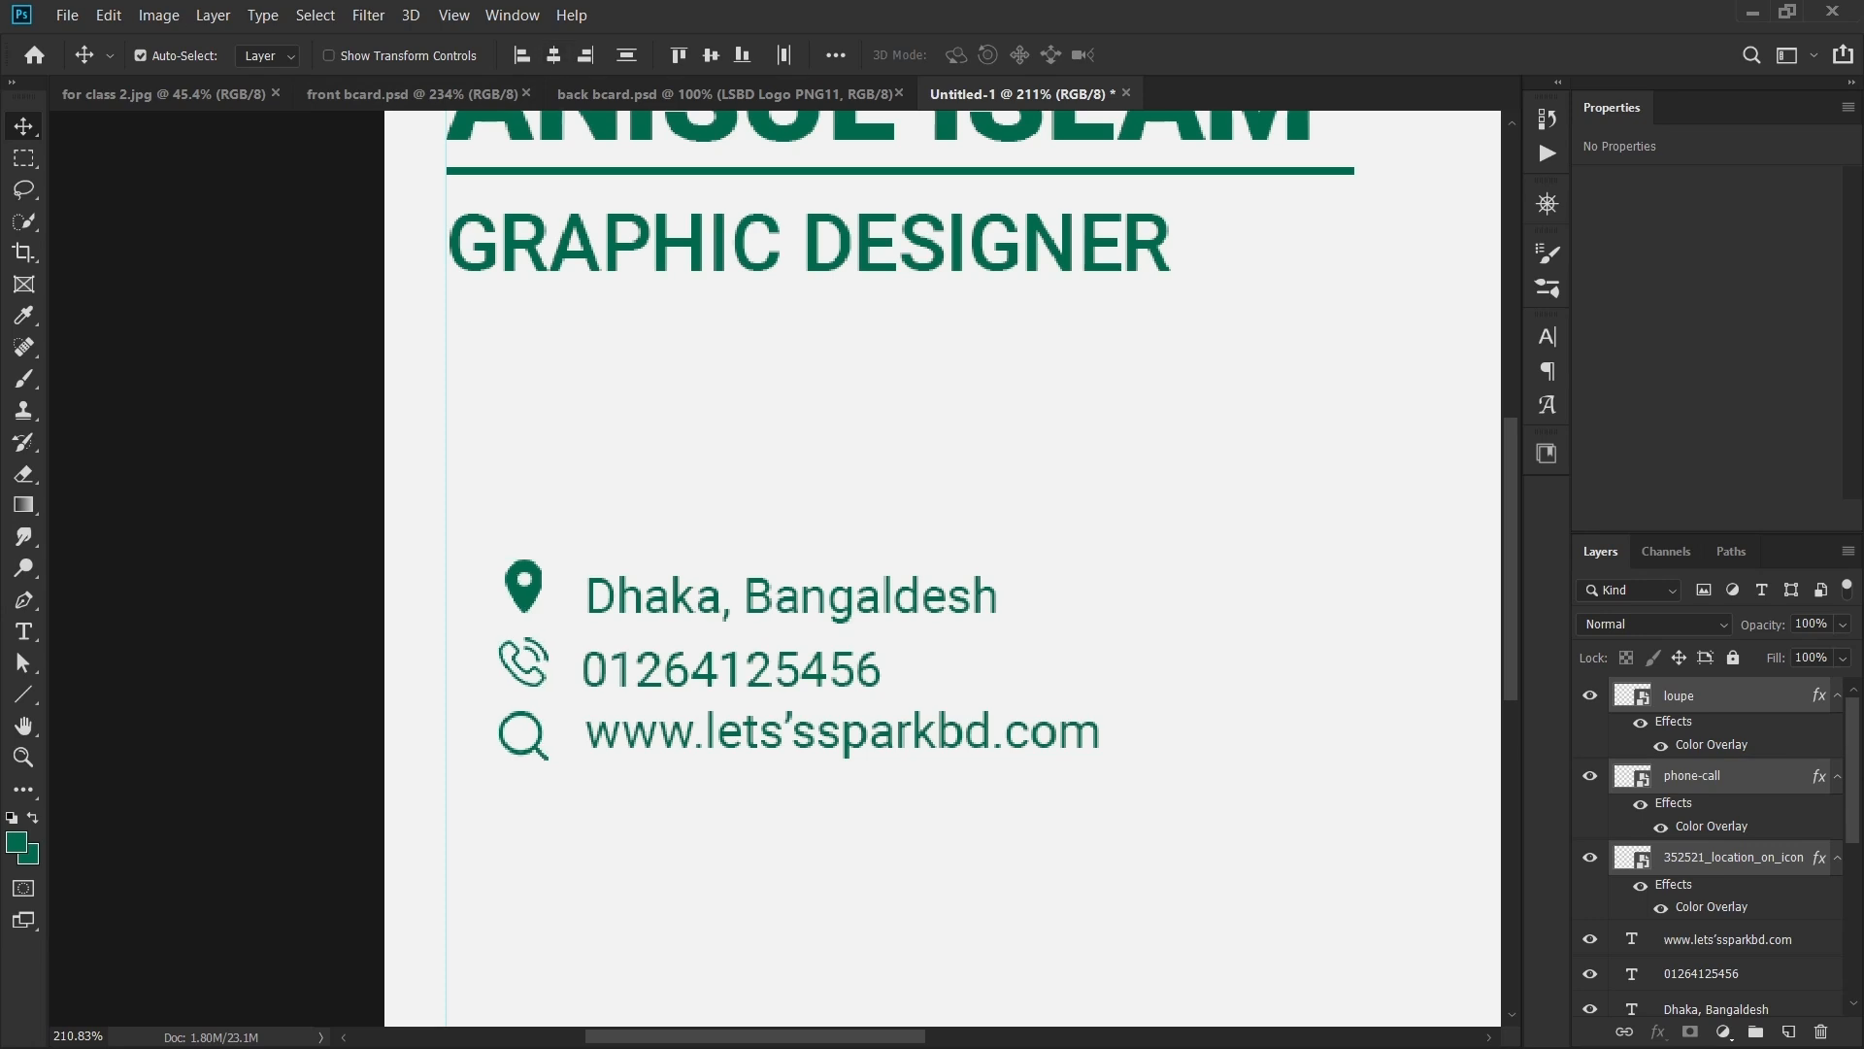
pyautogui.moveTo(524, 585); pyautogui.dragTo(474, 582)
# - Shift the three contact lines slightly left and up, nudging the Dhaka line further left
pyautogui.moveTo(579, 544); pyautogui.dragTo(701, 749)
pyautogui.scroll(3, 516, 652)
pyautogui.moveTo(622, 587); pyautogui.dragTo(602, 578)
pyautogui.click(650, 476)
pyautogui.moveTo(728, 568); pyautogui.dragTo(718, 568)
pyautogui.moveTo(459, 503); pyautogui.dragTo(646, 552)
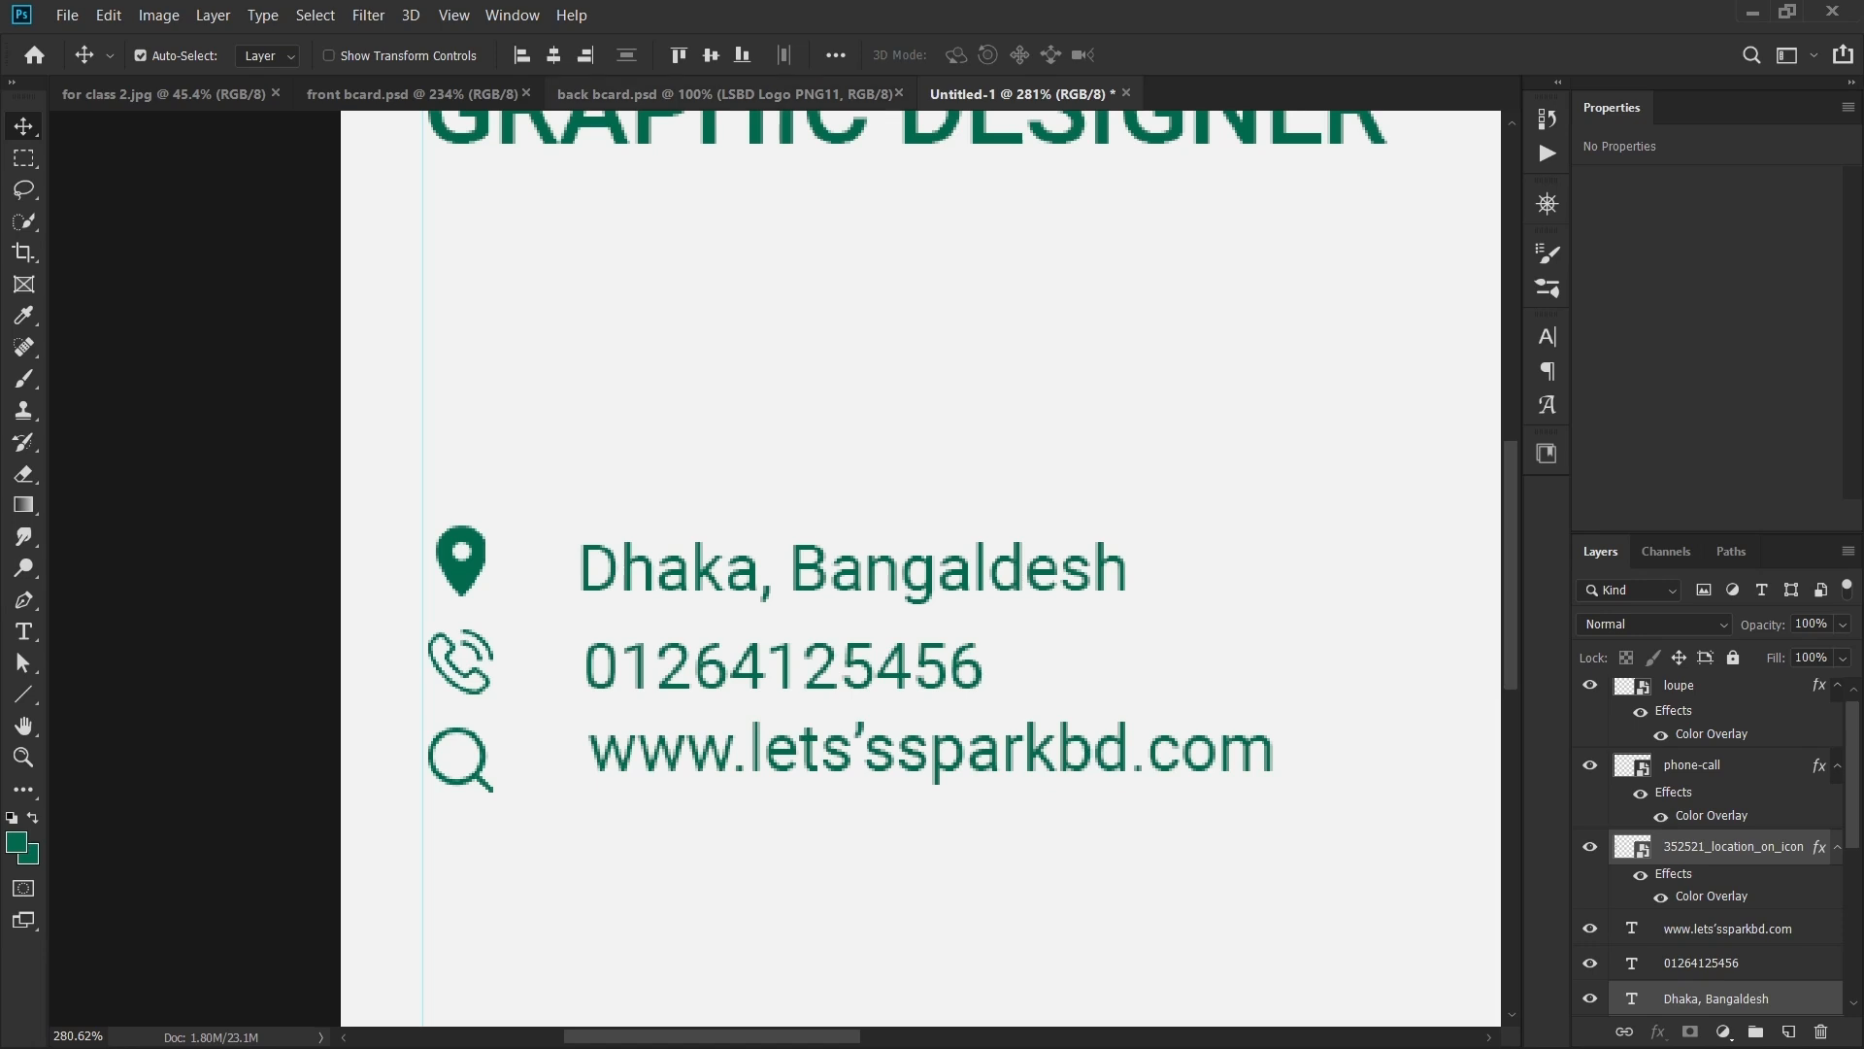
# - Vertically centre the Dhaka line on the pin icon, undoing an overlapping alignment
pyautogui.click(711, 54)
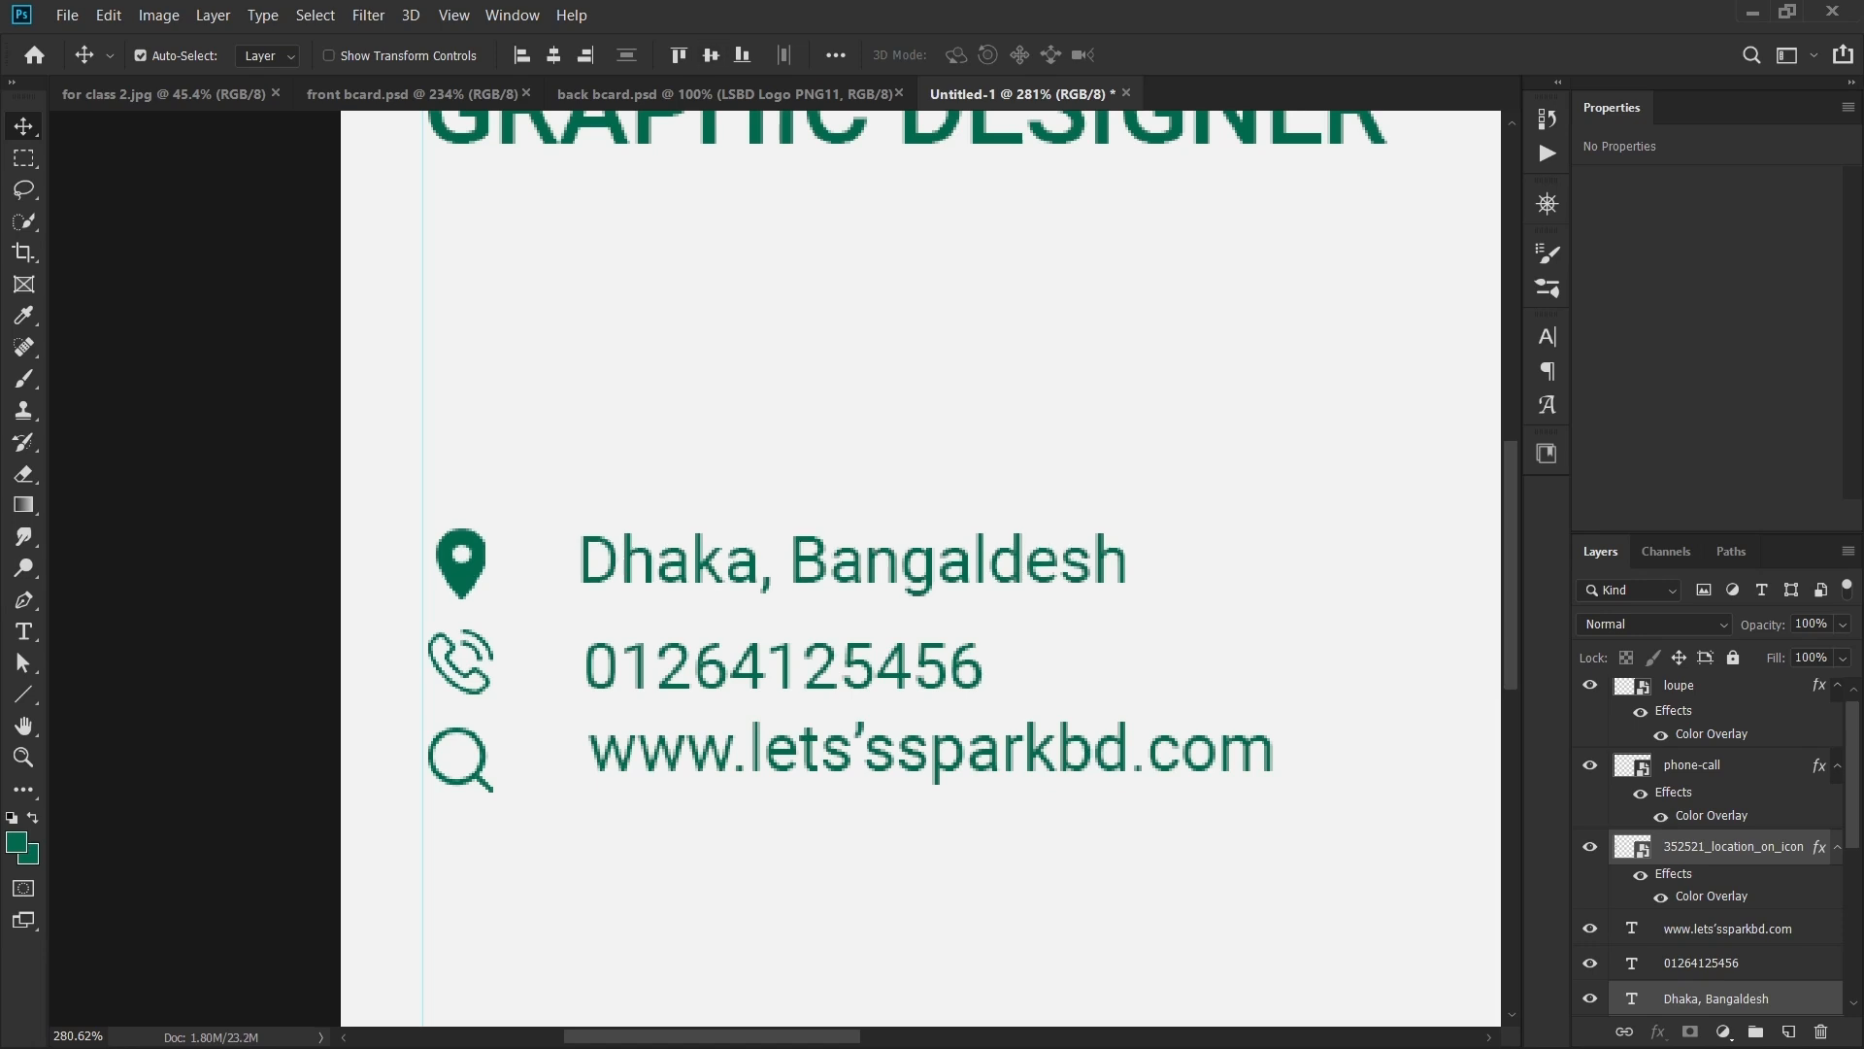
pyautogui.moveTo(490, 629); pyautogui.dragTo(563, 724)
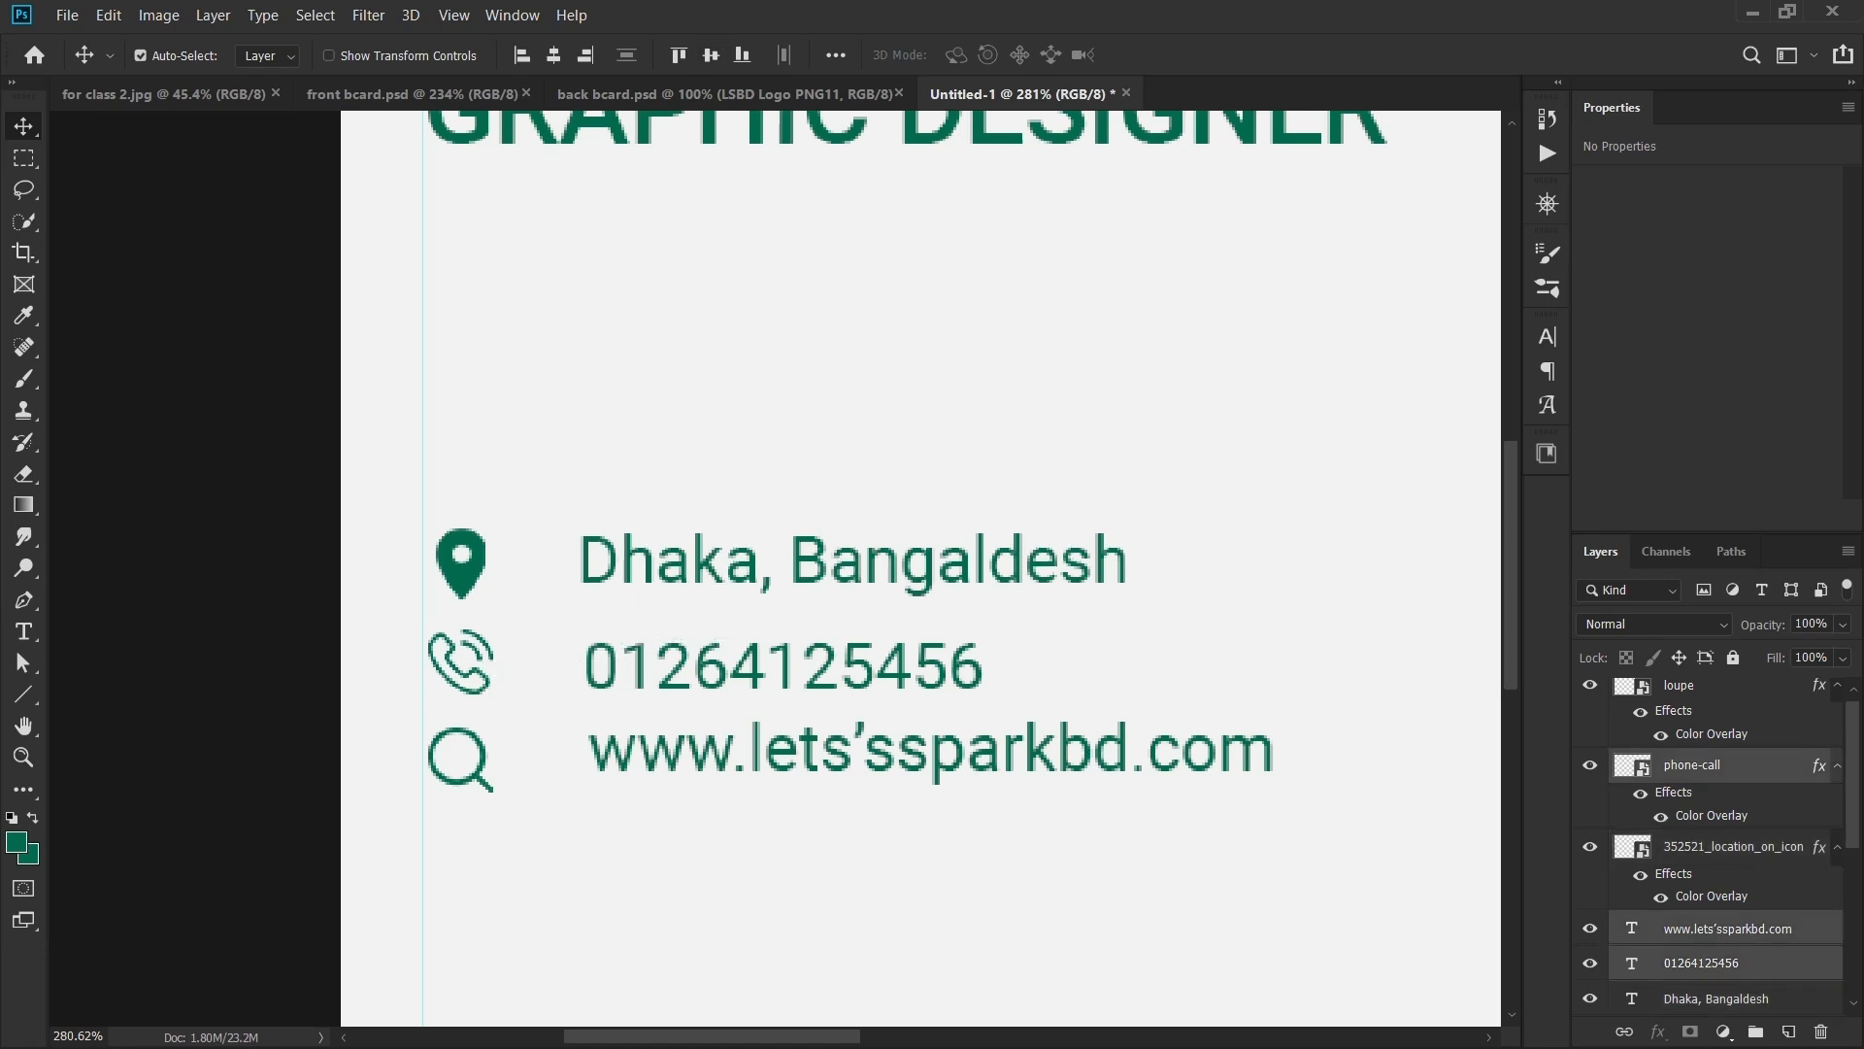
pyautogui.click(711, 55)
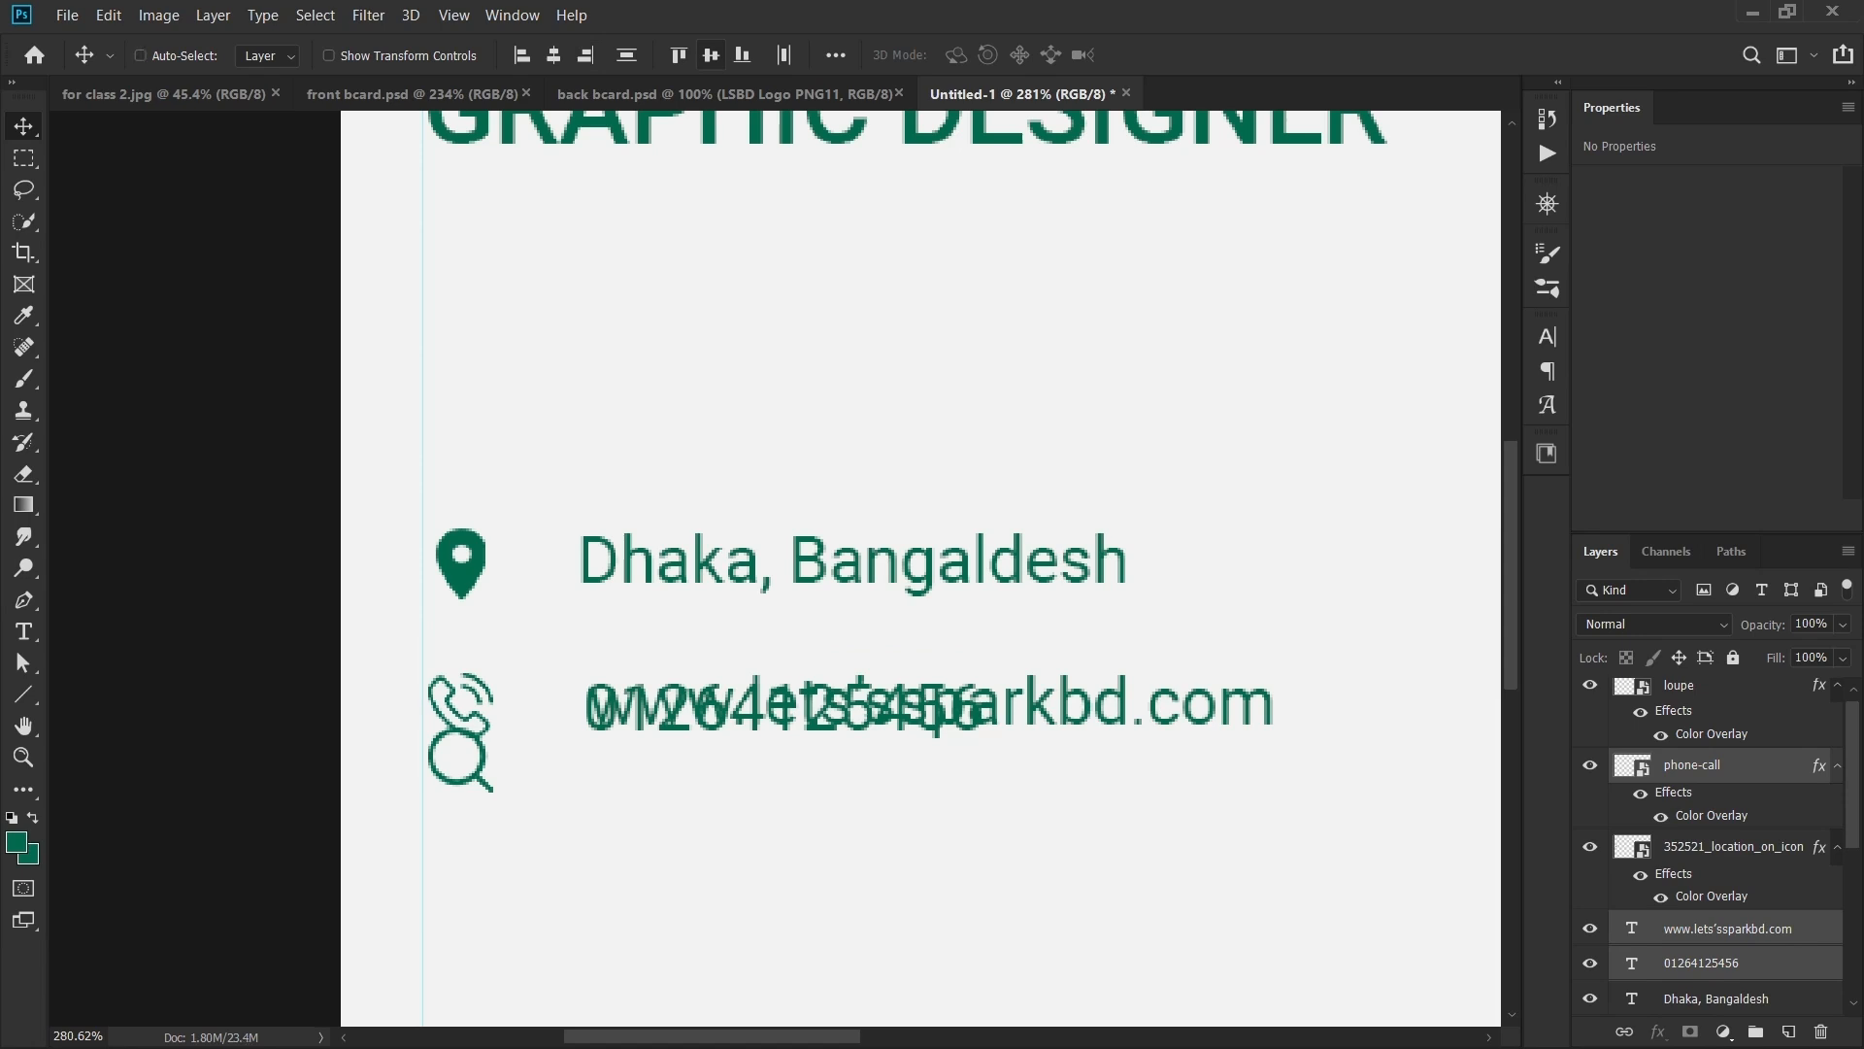
pyautogui.hotkey('ctrl', 'z')
# - Vertically centre the phone number on the phone icon
pyautogui.click(692, 806)
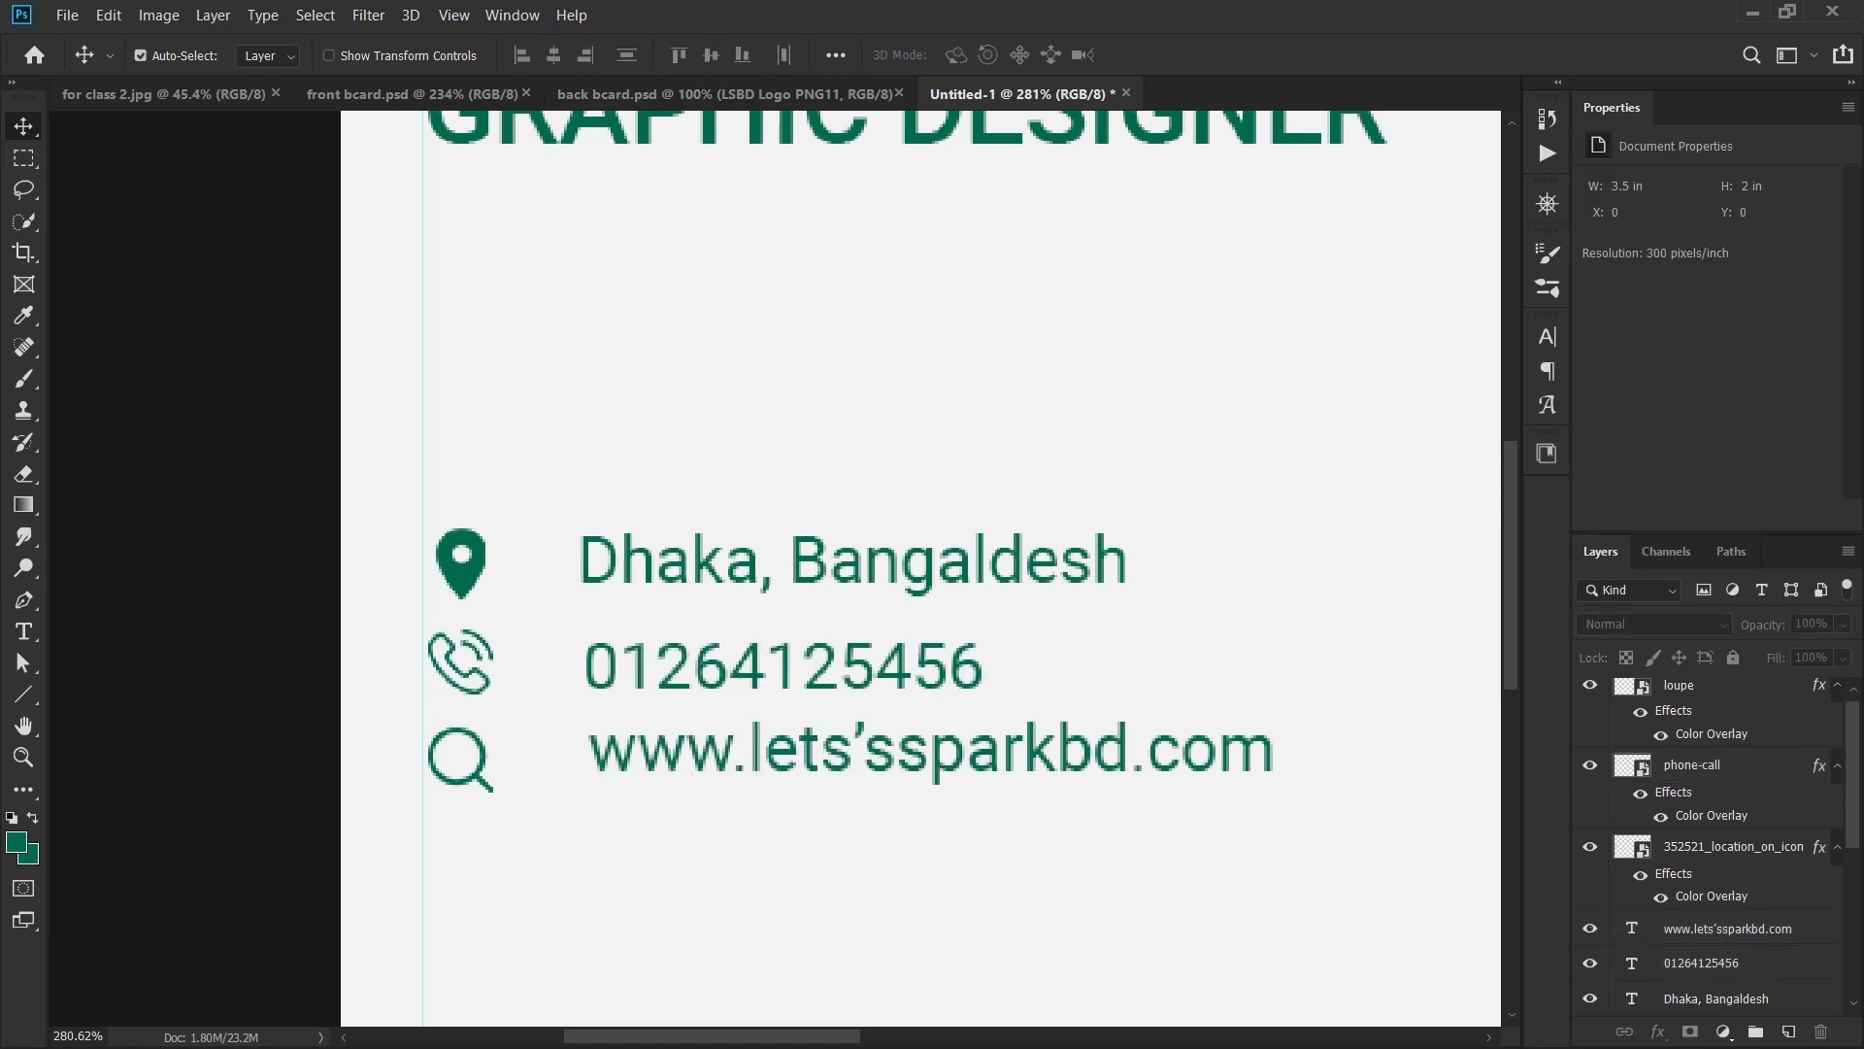
pyautogui.click(464, 668)
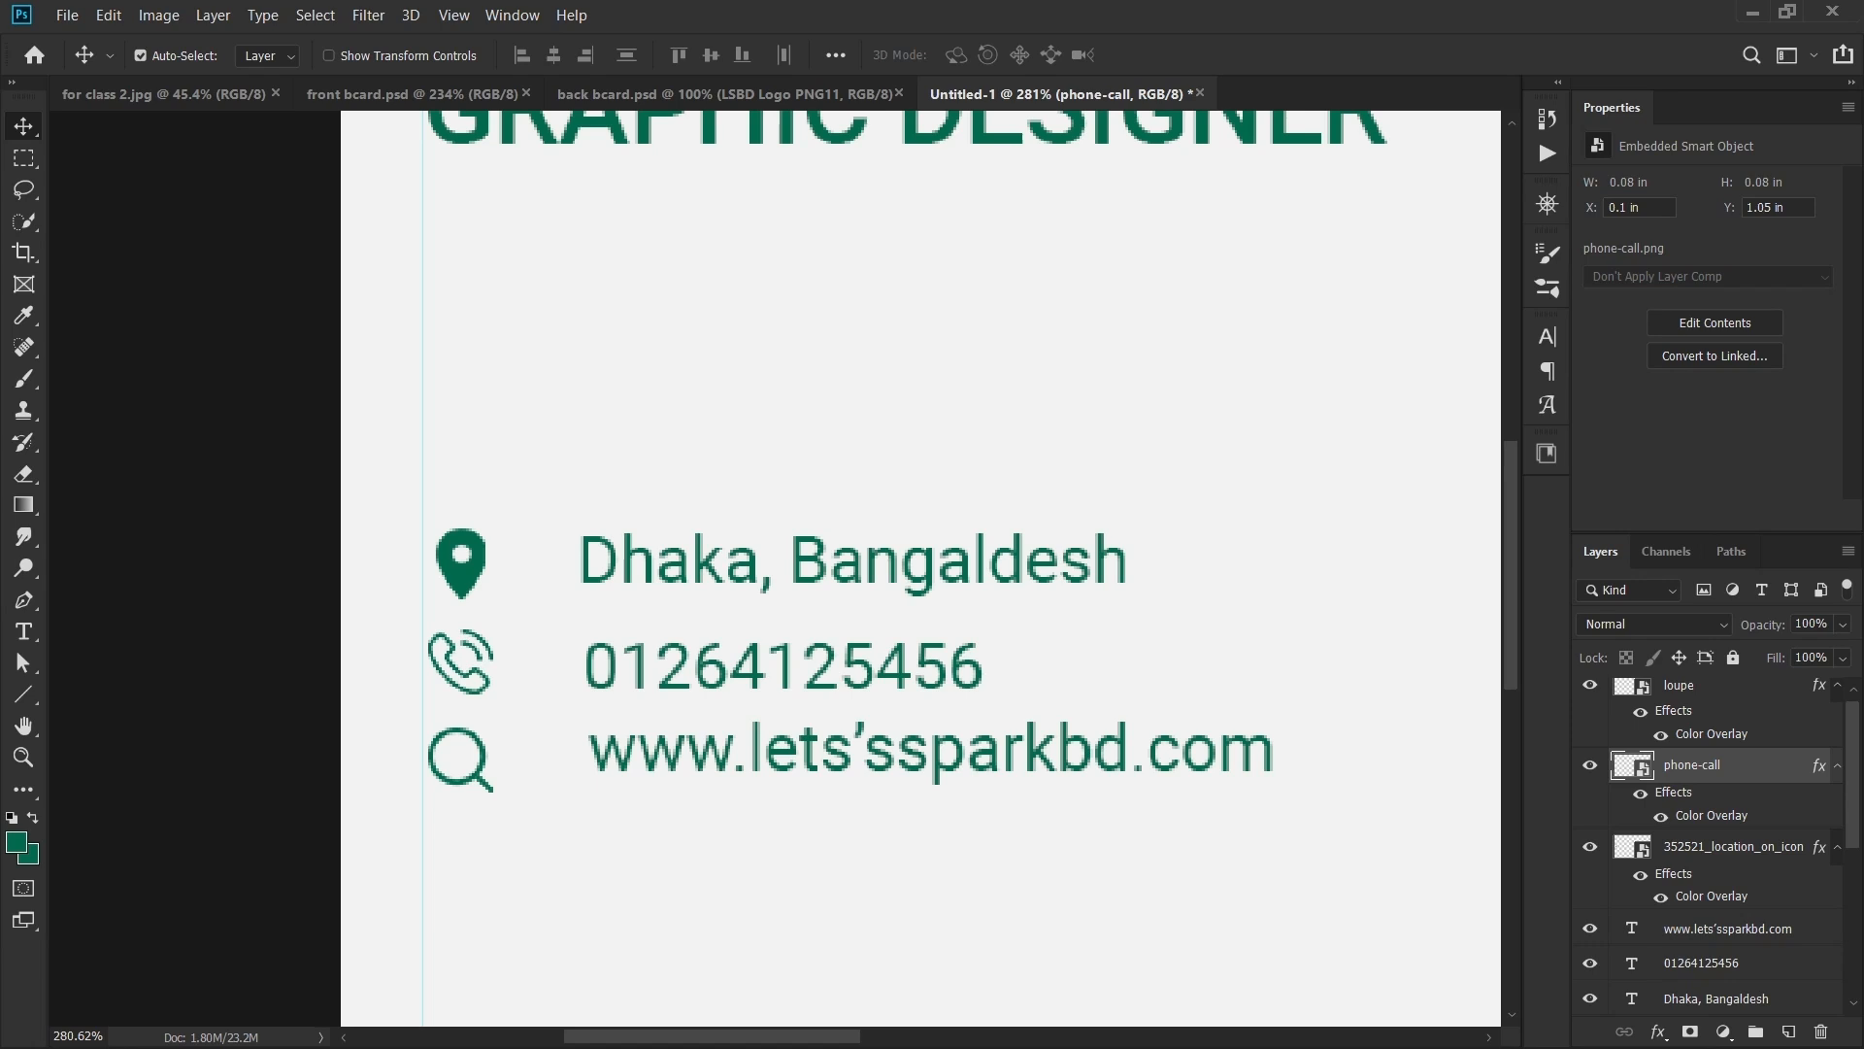
pyautogui.keyDown('shift'); pyautogui.click(670, 668); pyautogui.keyUp('shift')
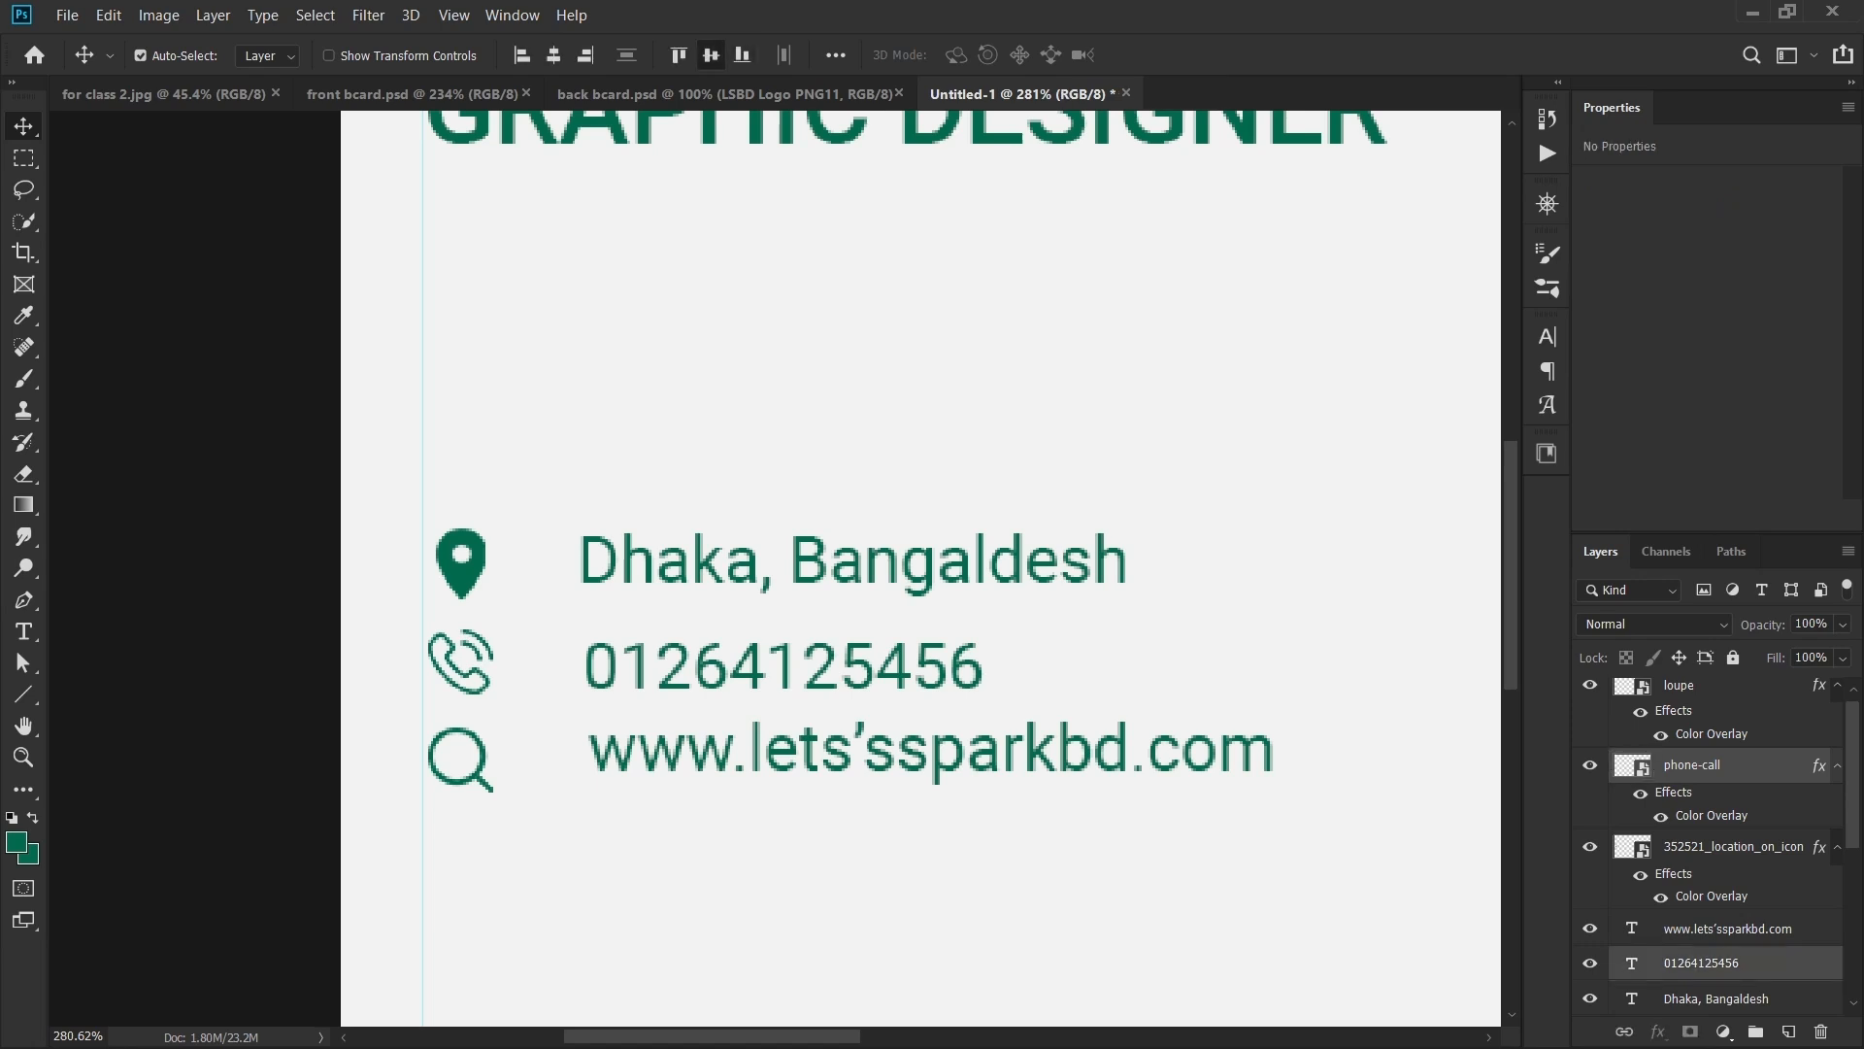
pyautogui.click(710, 55)
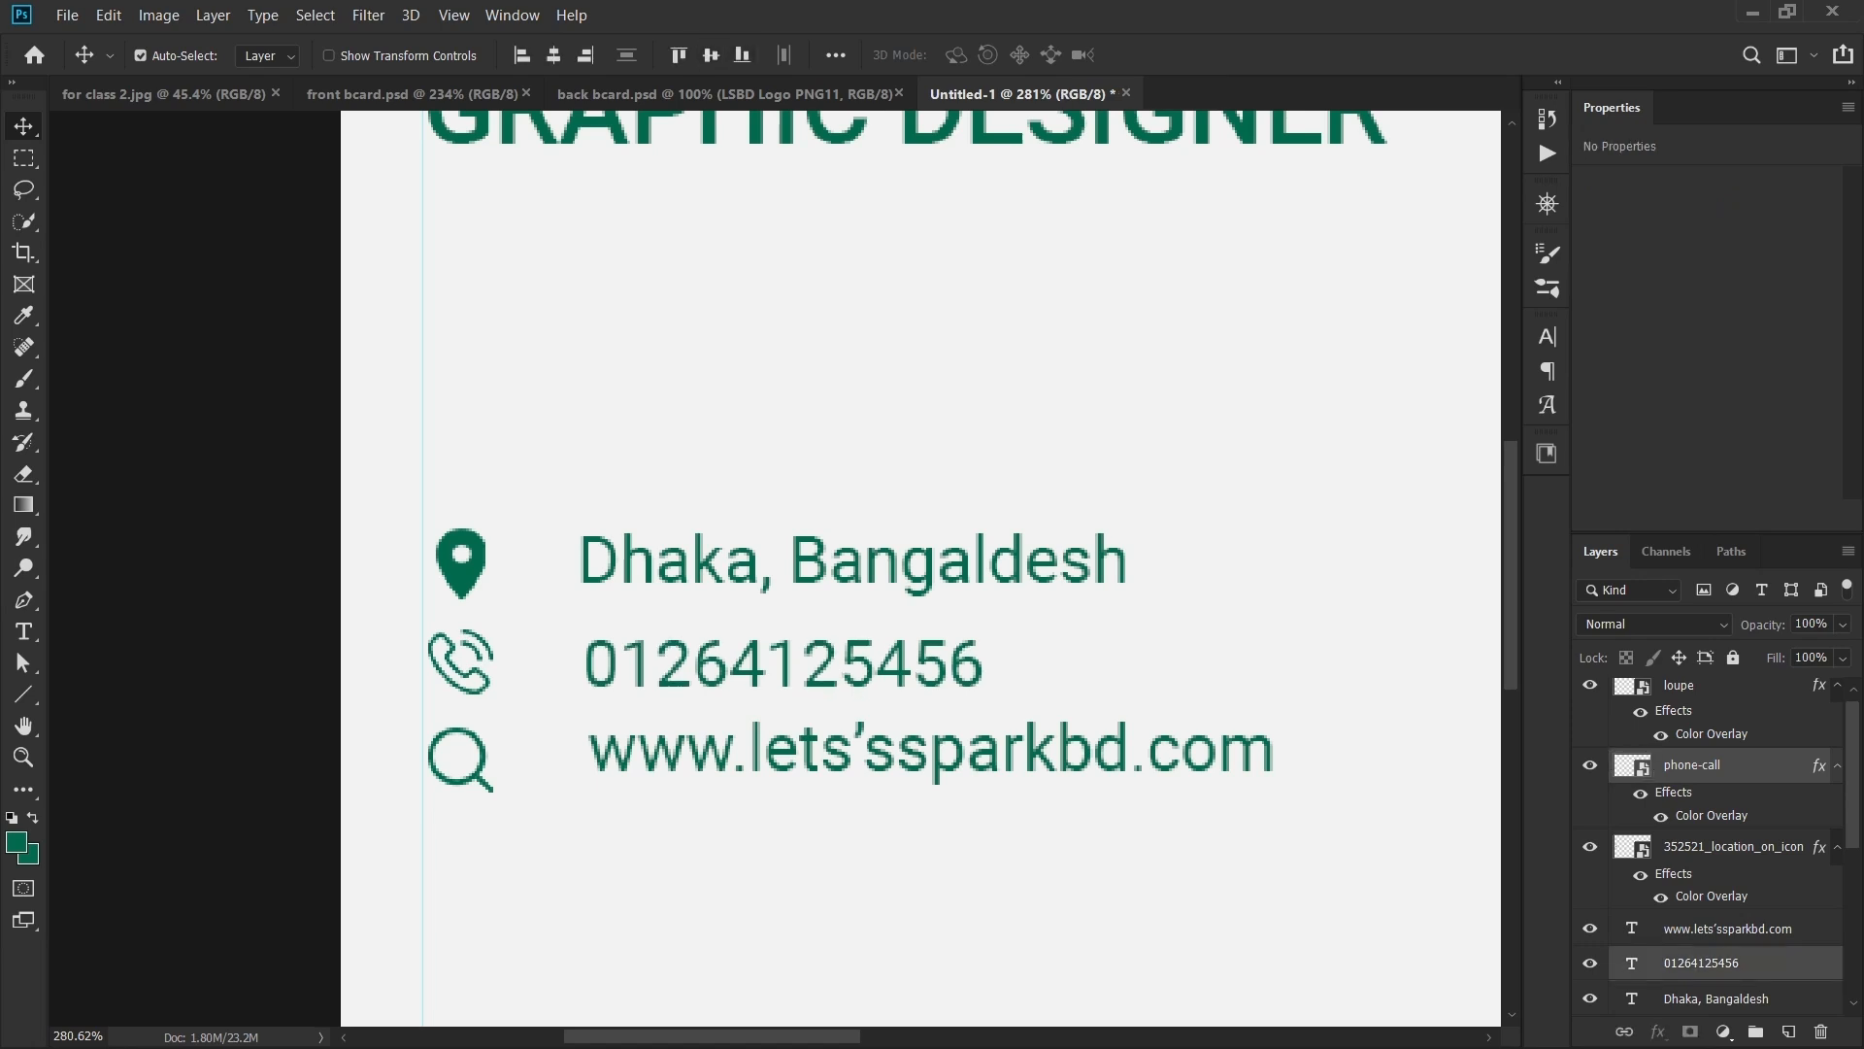
# - Vertically centre the website text on the loupe icon
pyautogui.click(767, 388)
pyautogui.click(815, 753)
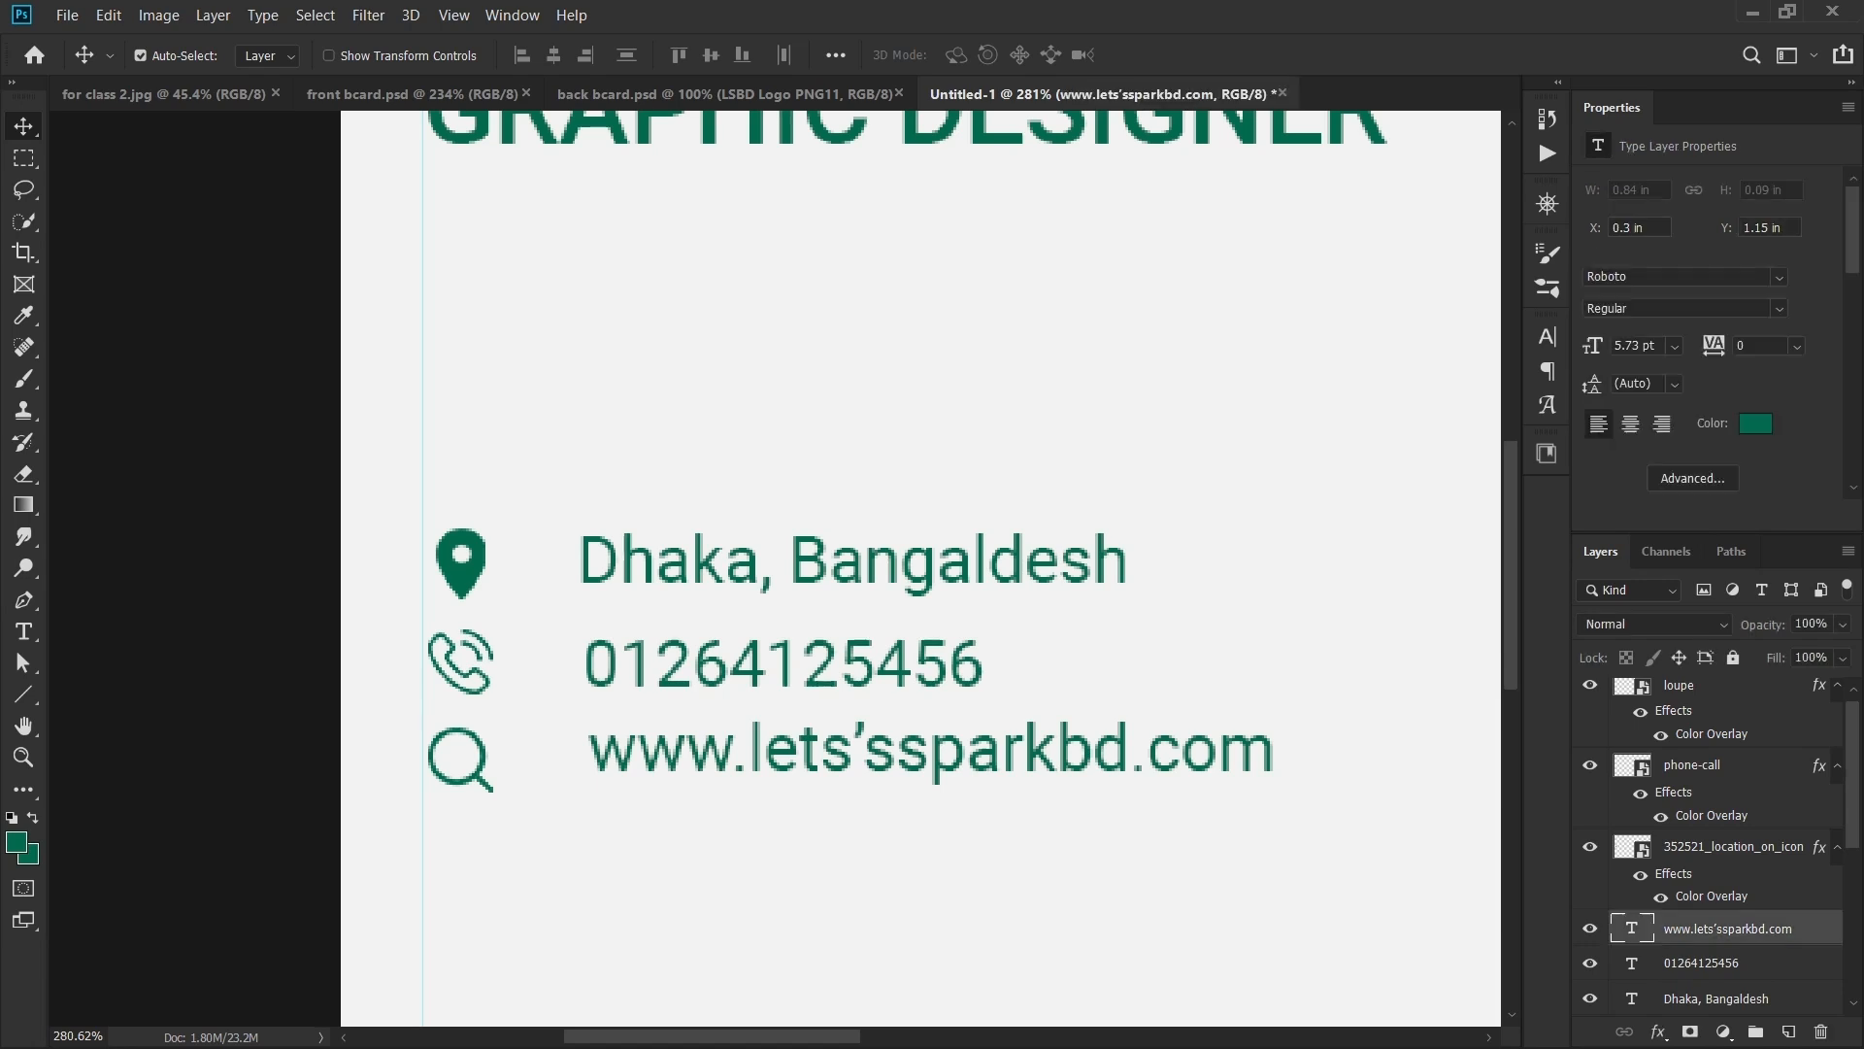
pyautogui.keyDown('shift'); pyautogui.click(478, 776); pyautogui.keyUp('shift')
pyautogui.click(712, 55)
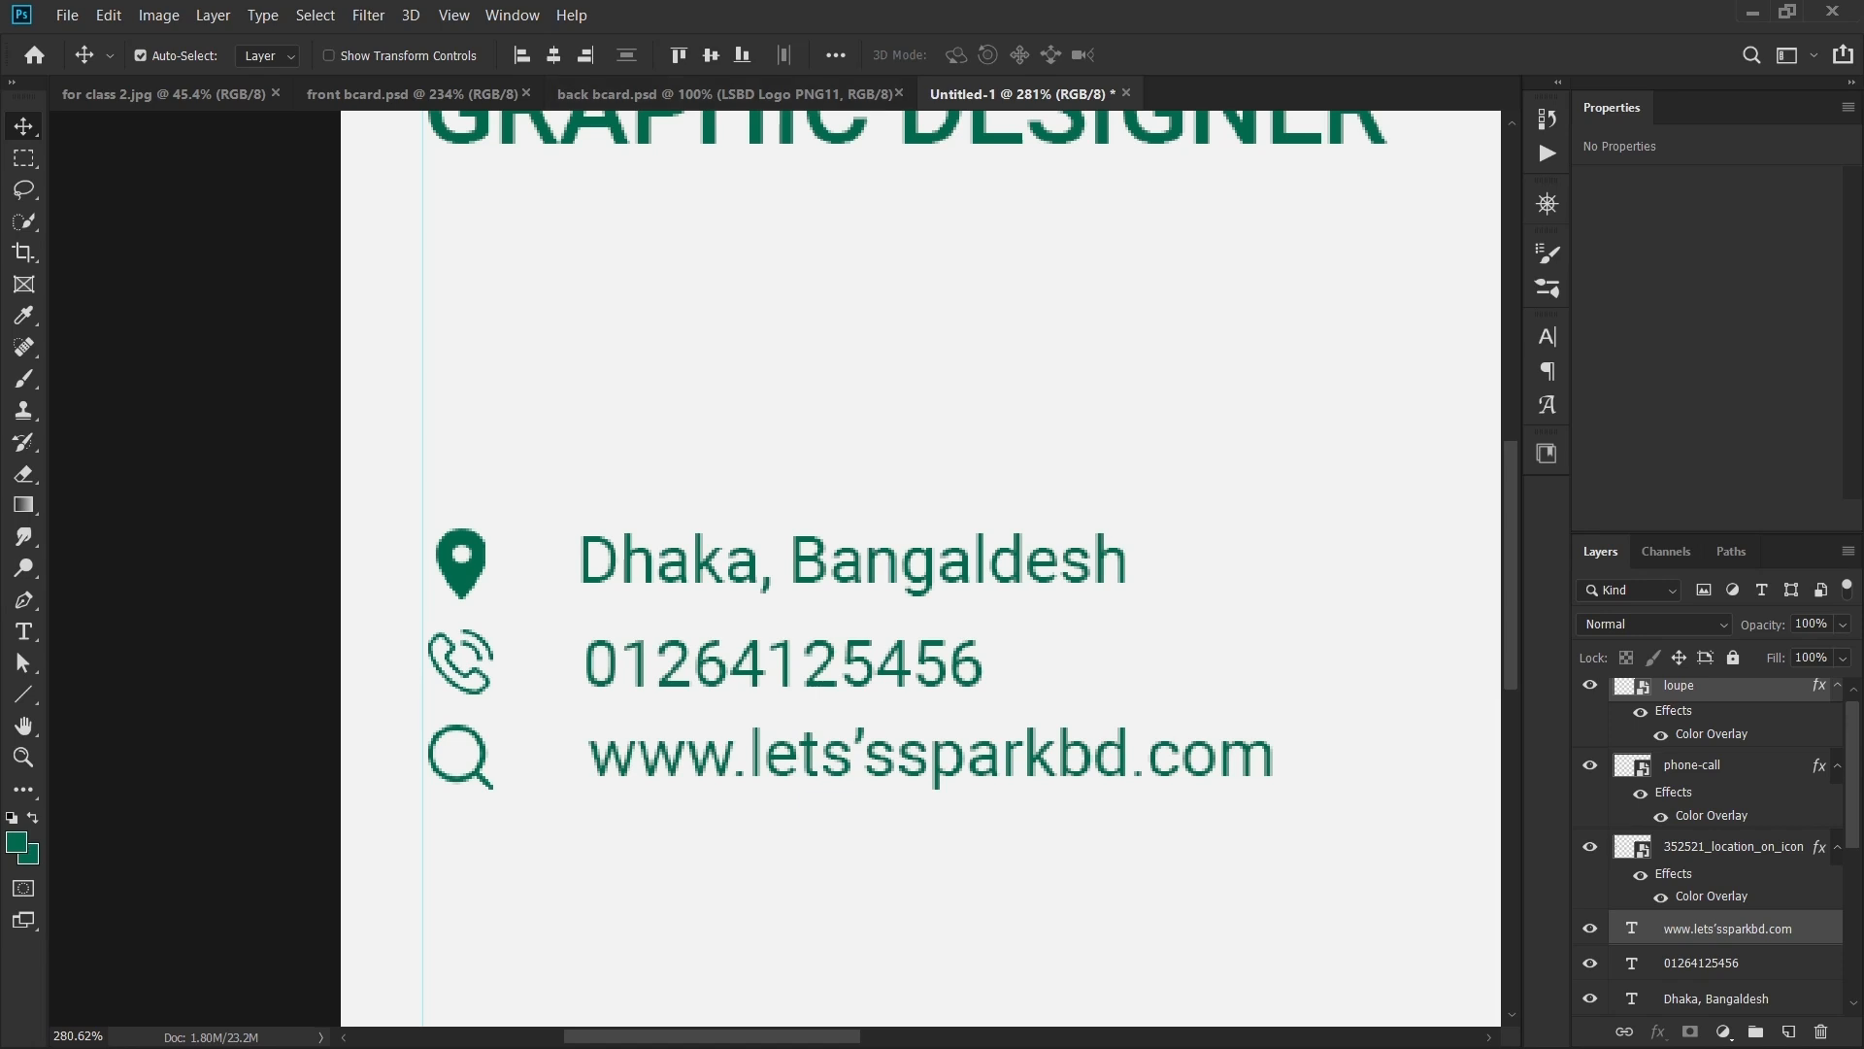
pyautogui.scroll(-9, 671, 339)
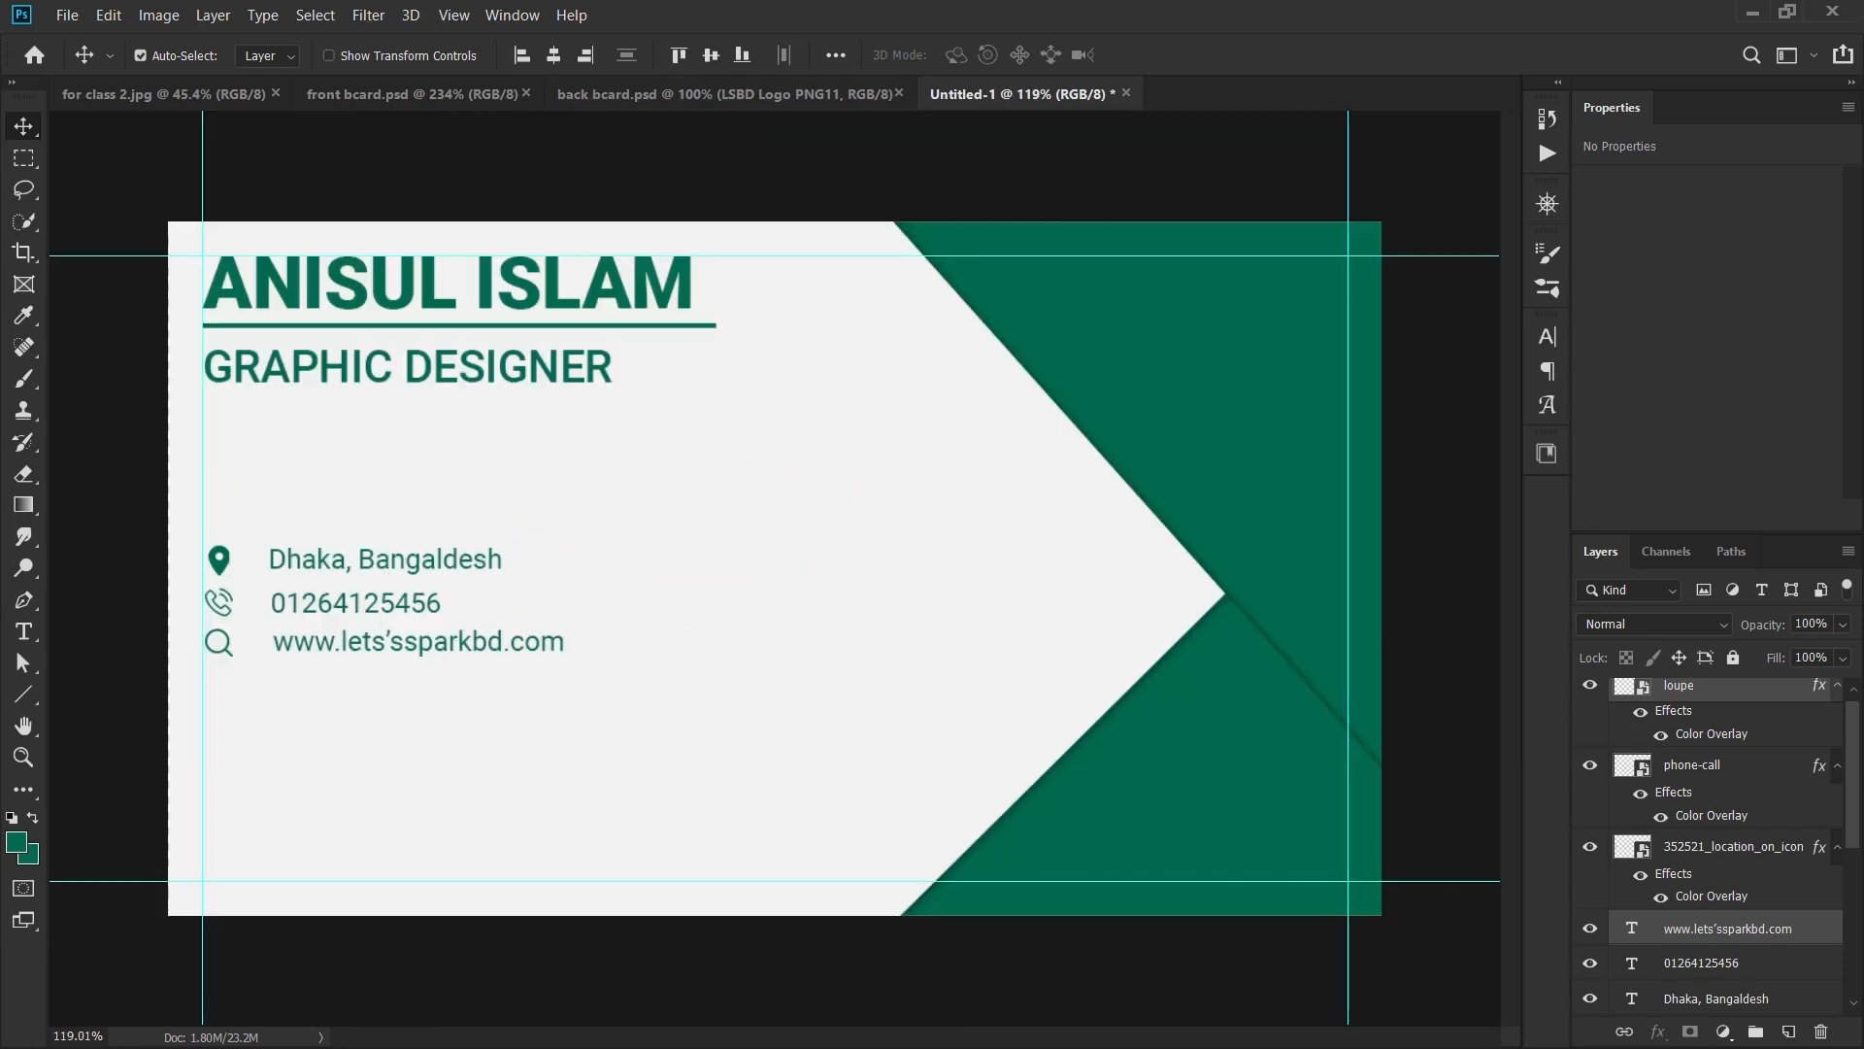
# - Move the website row, loupe icon and text together, further down the card
pyautogui.scroll(2, 580, 566)
pyautogui.scroll(3, 389, 622)
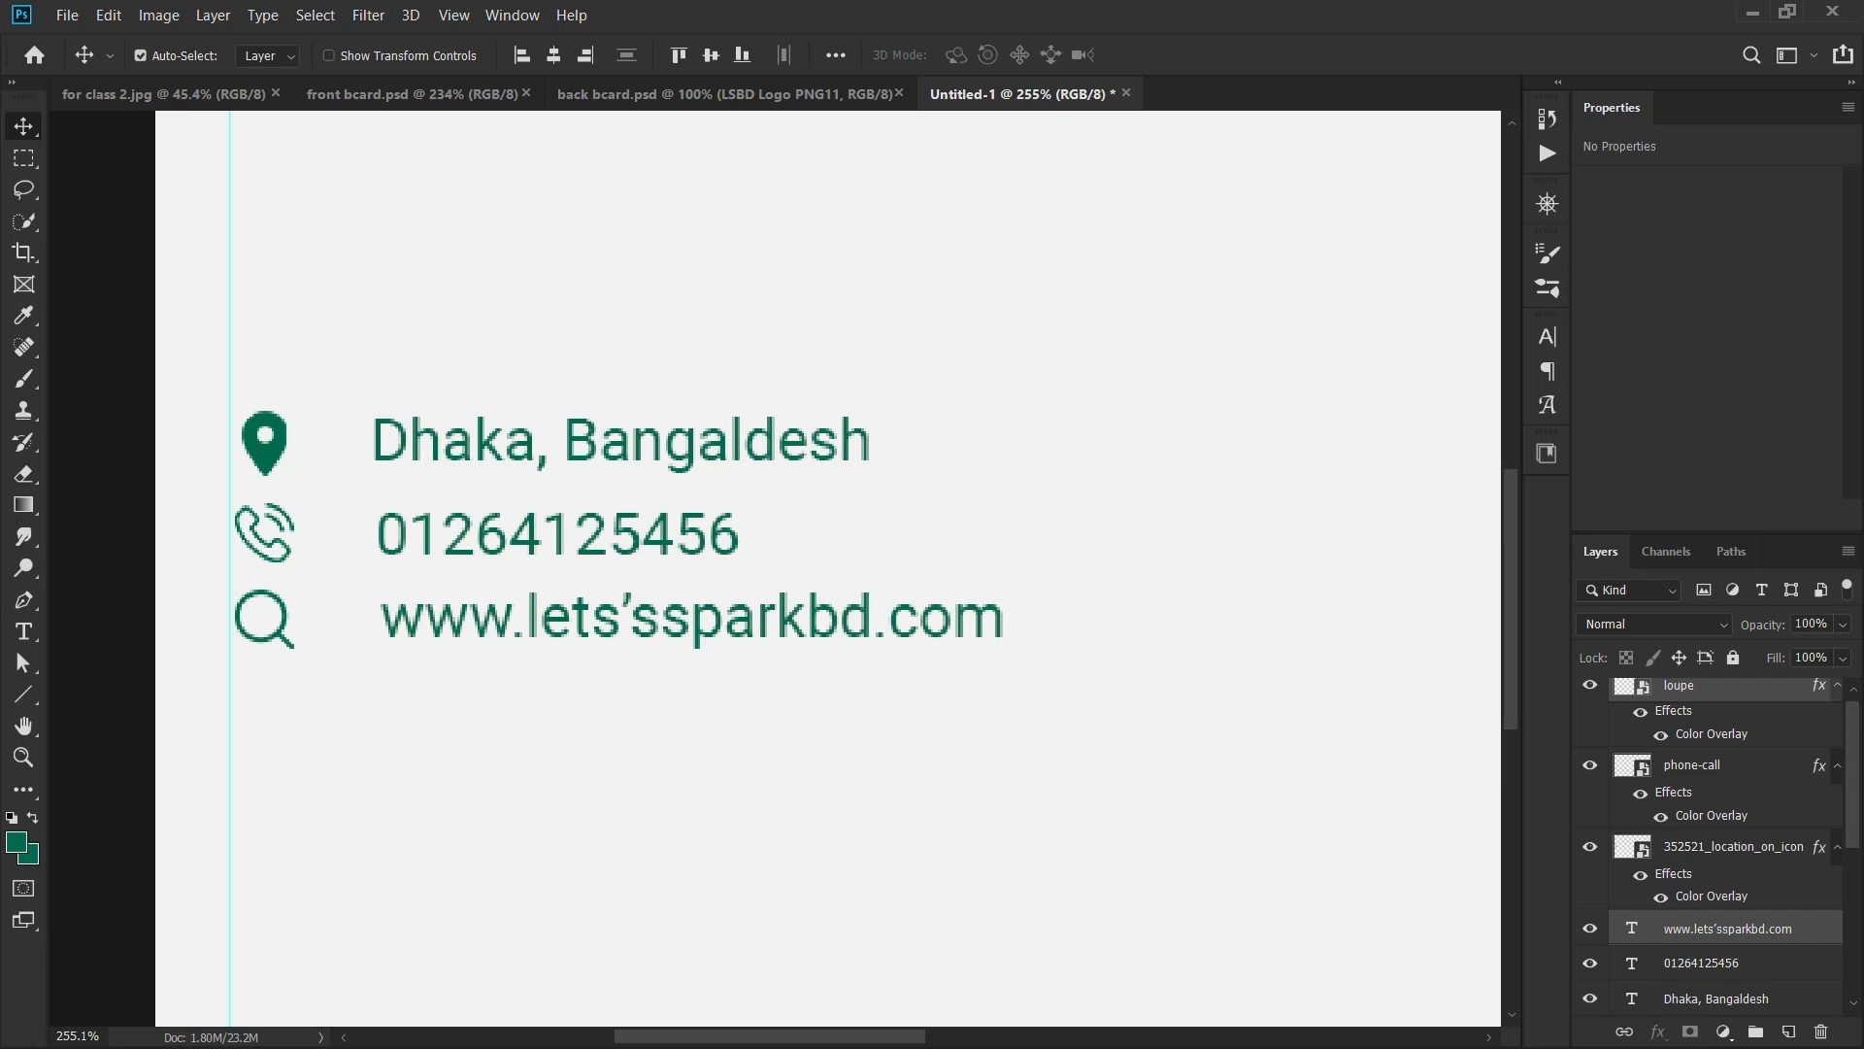
pyautogui.click(283, 636)
pyautogui.moveTo(418, 618); pyautogui.dragTo(417, 648)
pyautogui.hotkey('ctrl', 'z')
pyautogui.click(283, 636)
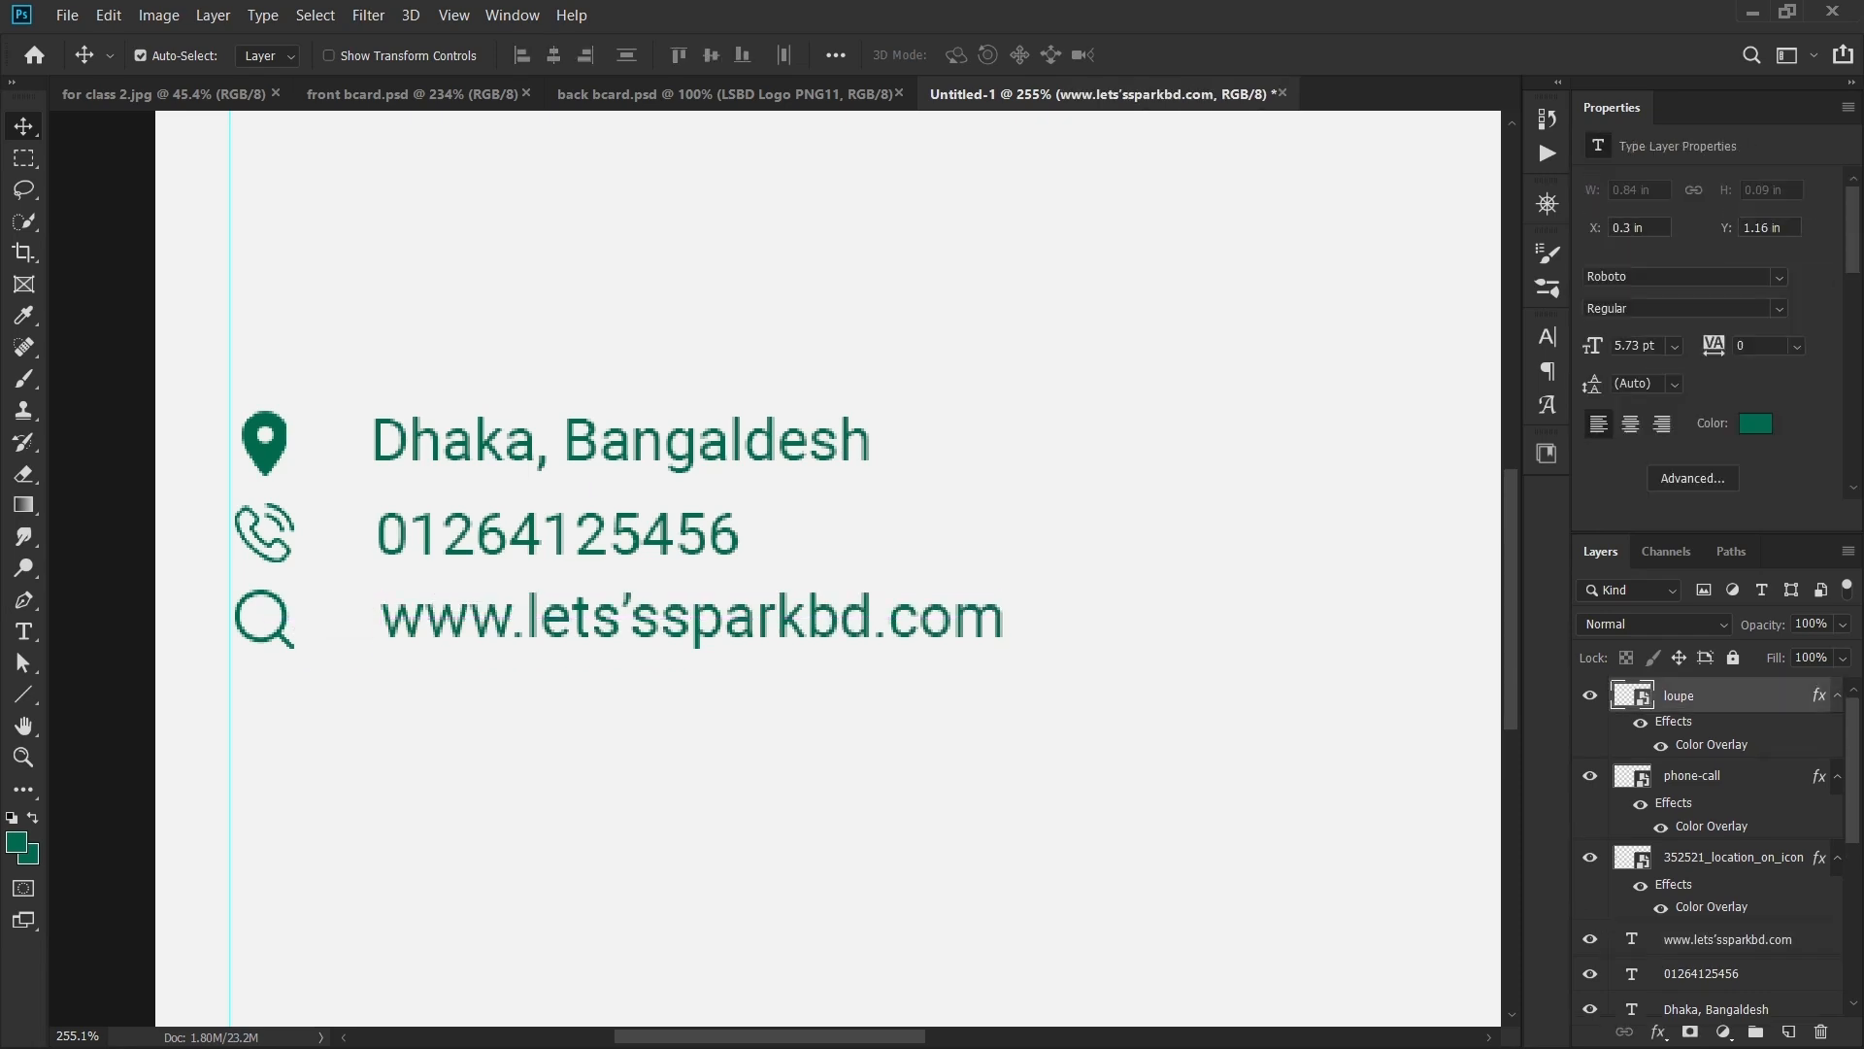
pyautogui.keyDown('shift'); pyautogui.click(418, 619); pyautogui.keyUp('shift')
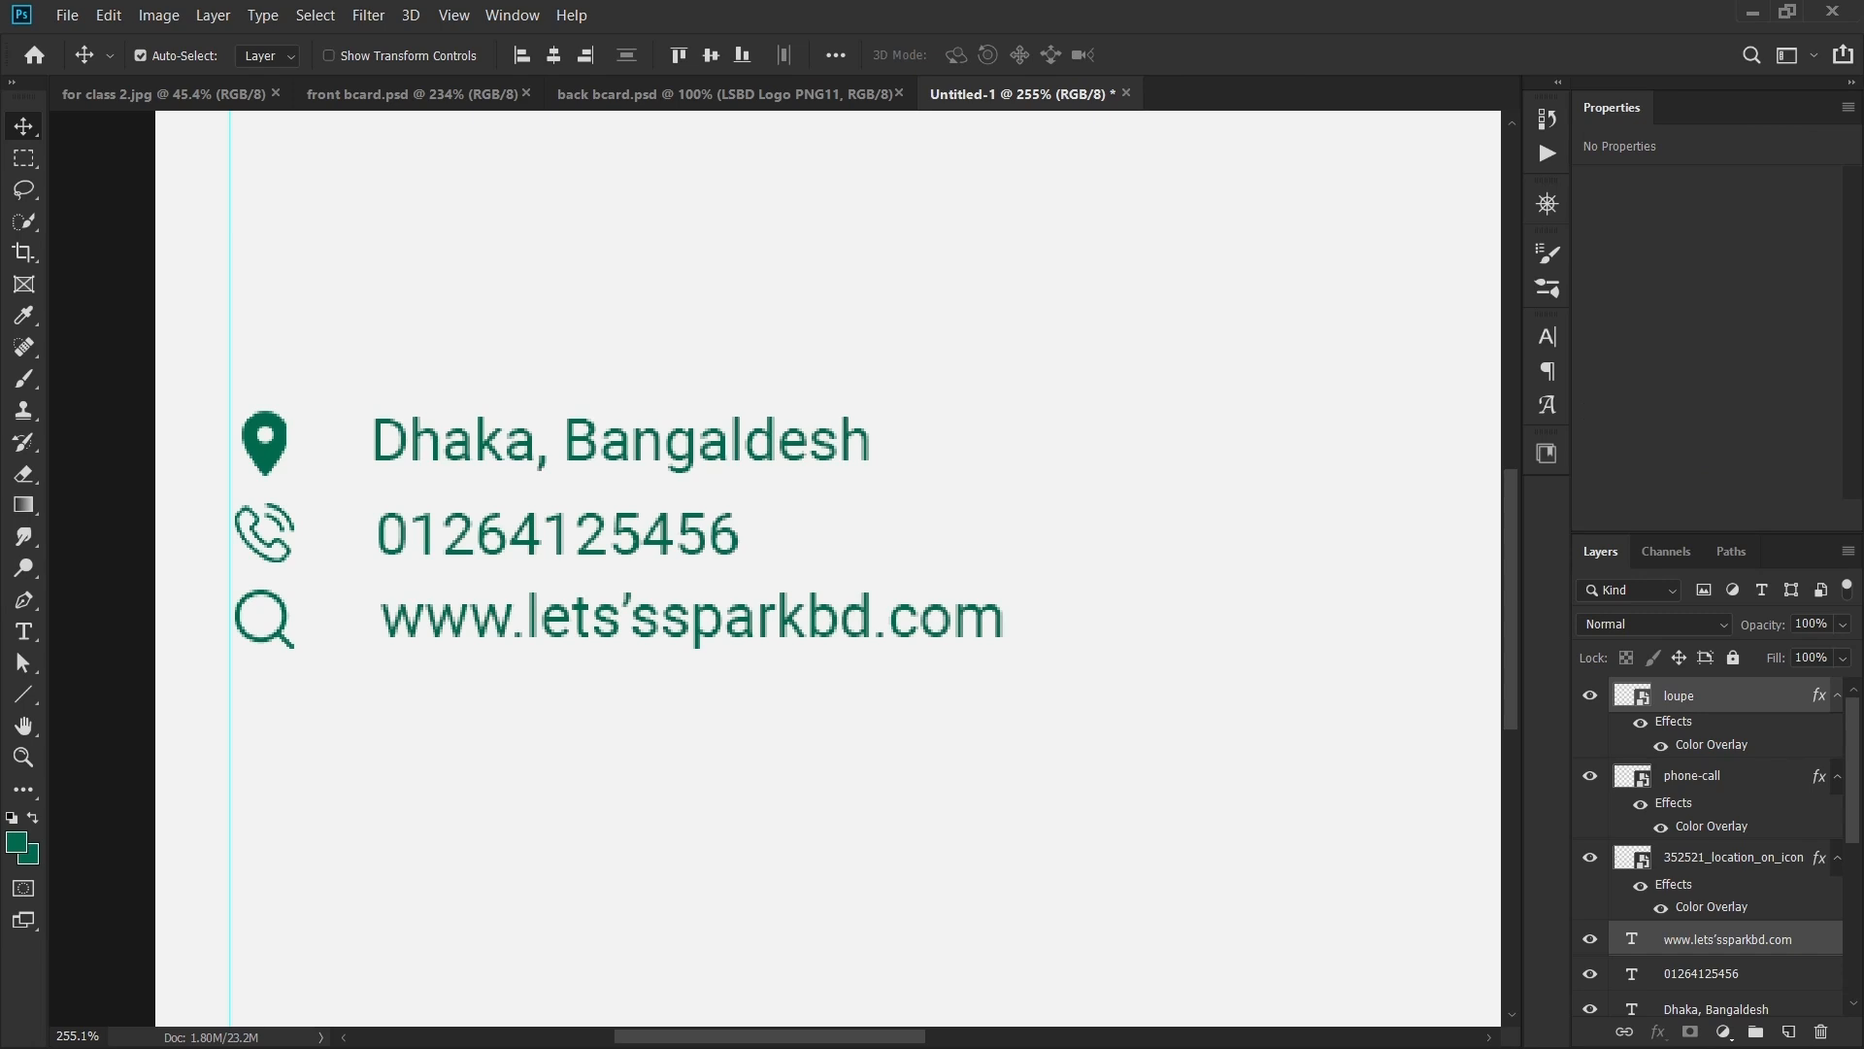
pyautogui.moveTo(440, 569); pyautogui.dragTo(440, 655)
# - Move the phone icon and number down so the three contact rows are evenly spaced
pyautogui.moveTo(296, 561); pyautogui.dragTo(519, 495)
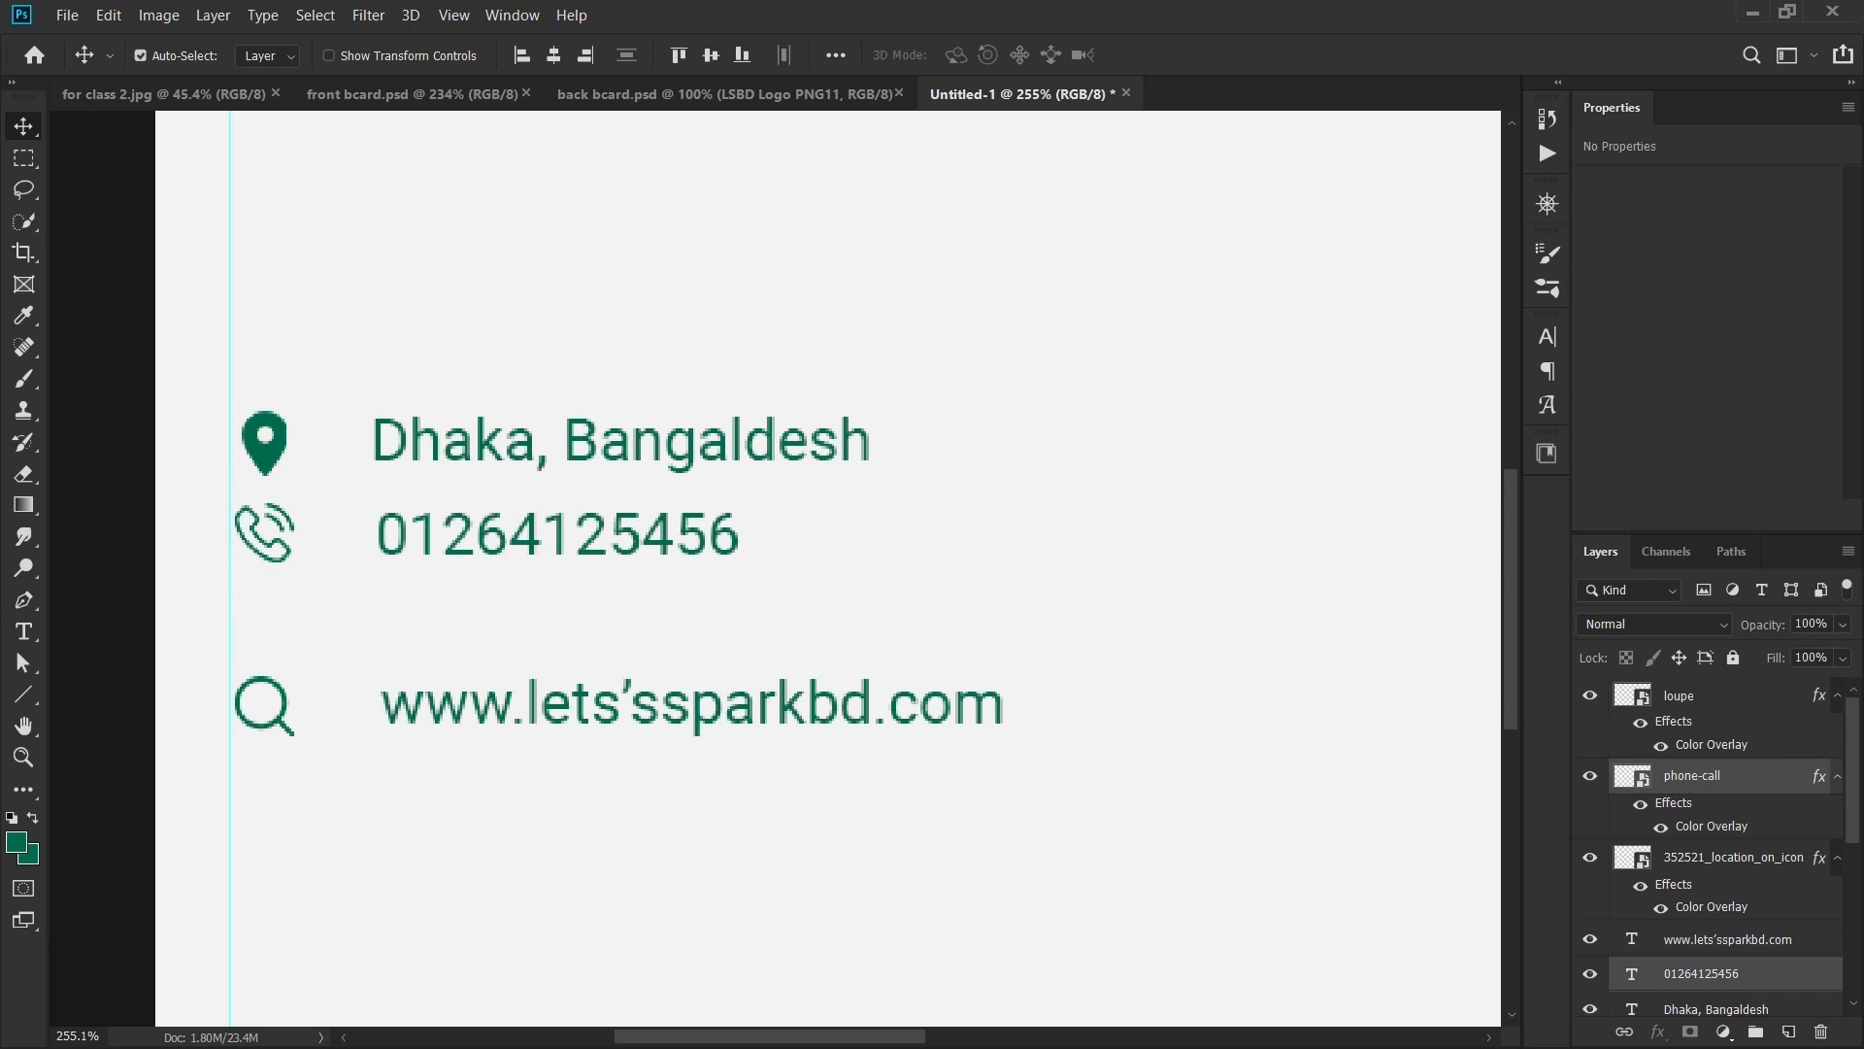
pyautogui.moveTo(428, 539); pyautogui.dragTo(414, 582)
pyautogui.scroll(-6, 585, 435)
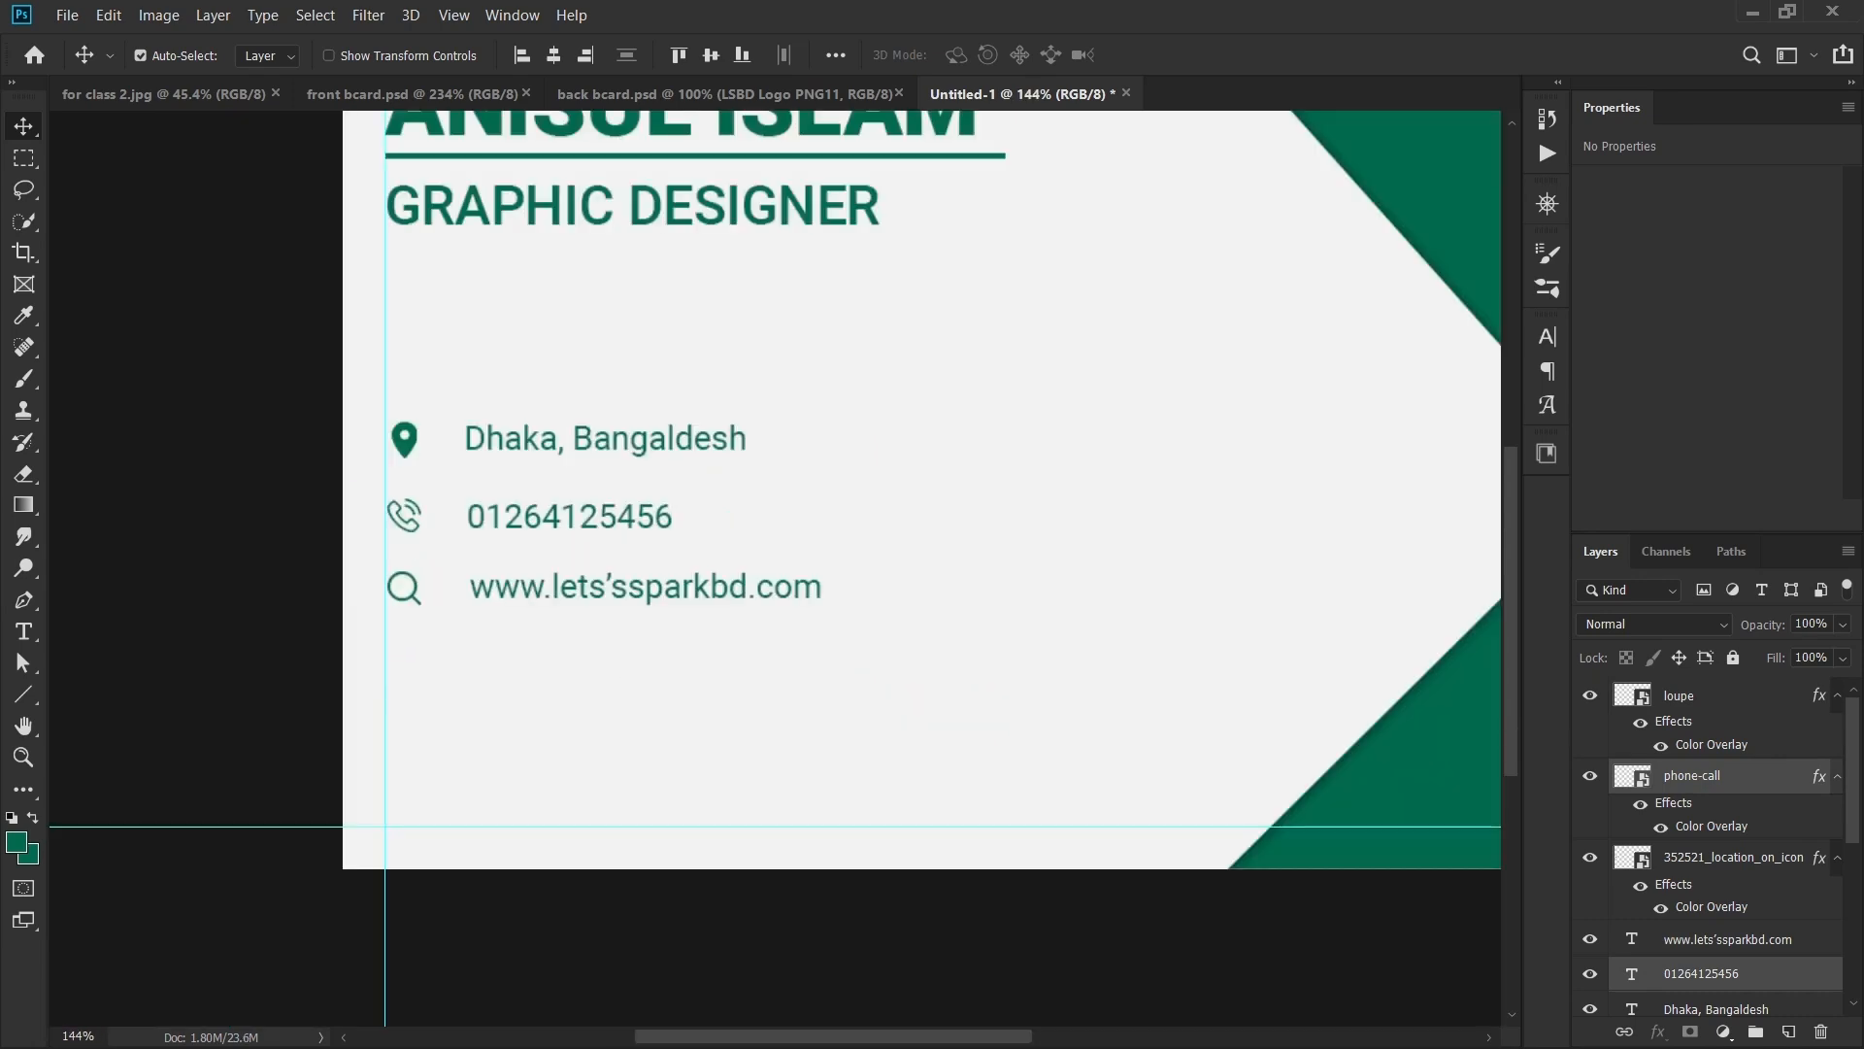
pyautogui.scroll(-4, 922, 485)
# - Bring up the front bcard.psd design and view the lower part of its card
pyautogui.click(411, 93)
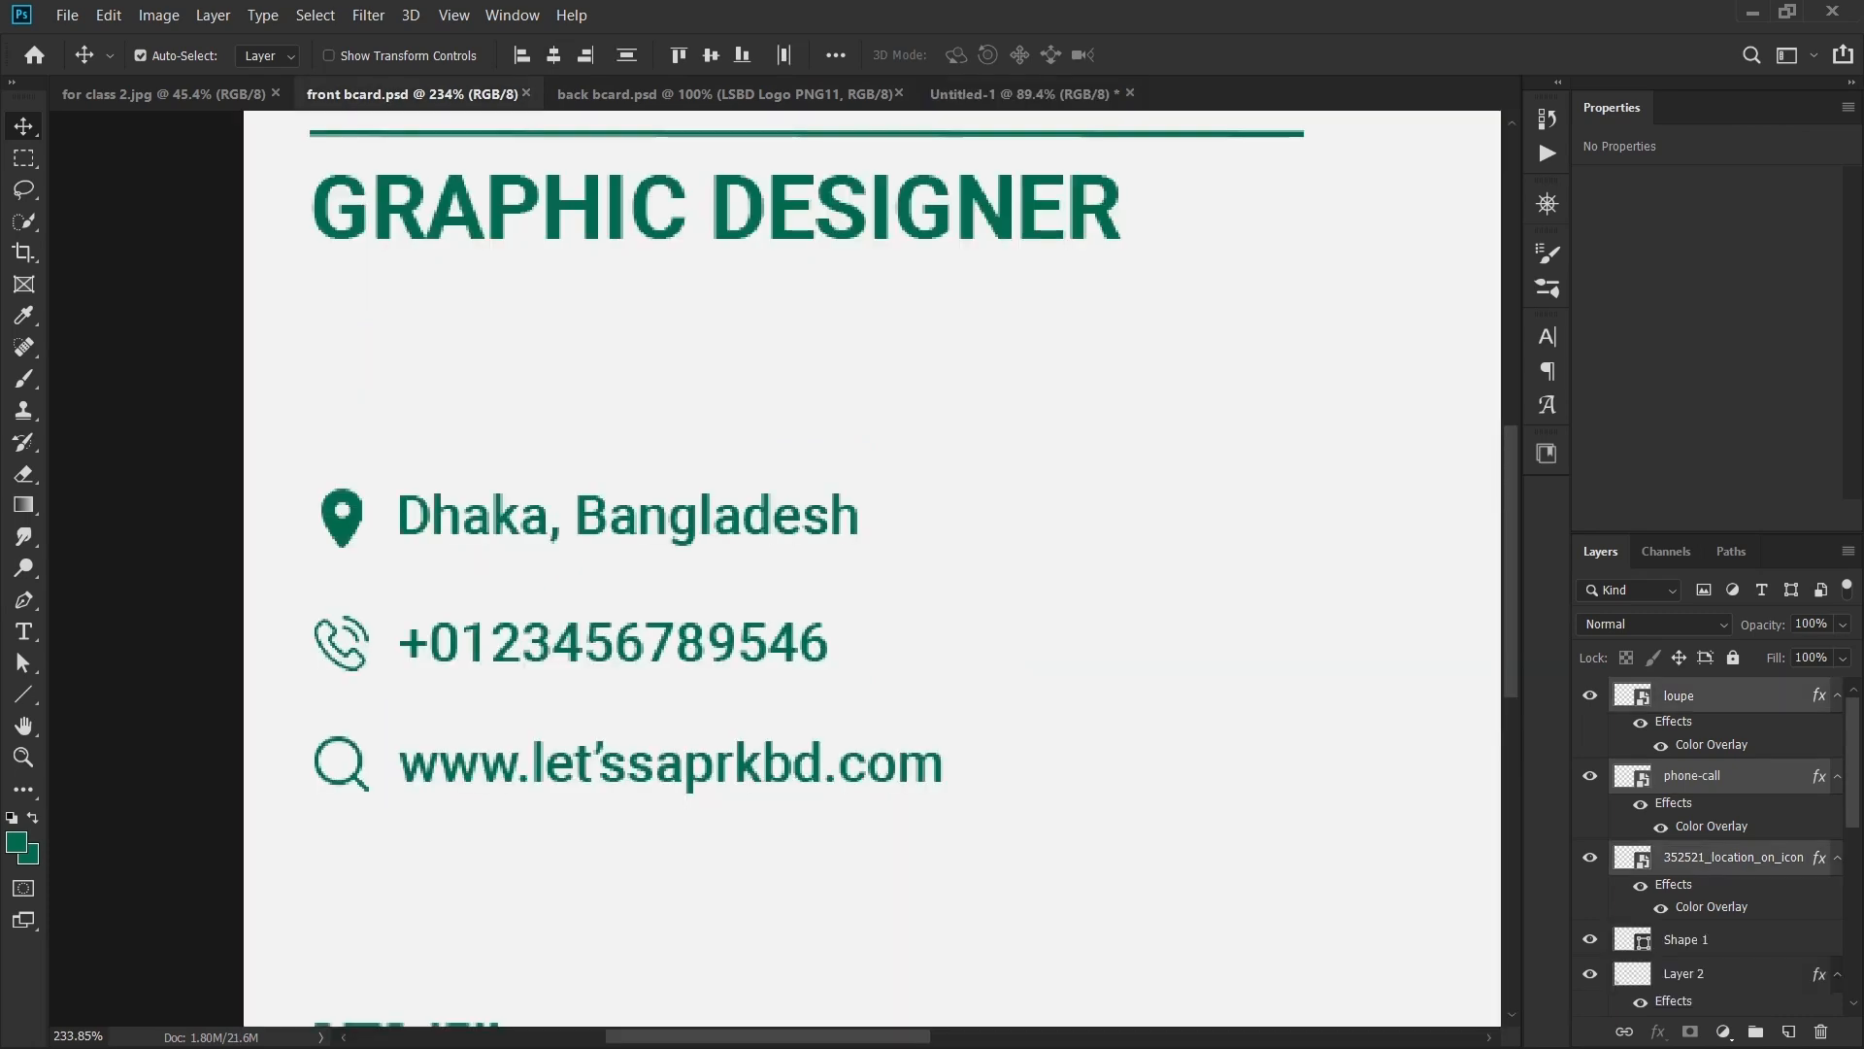
pyautogui.scroll(2, 406, 684)
pyautogui.scroll(-5, 406, 684)
pyautogui.moveTo(407, 684); pyautogui.dragTo(414, 295)
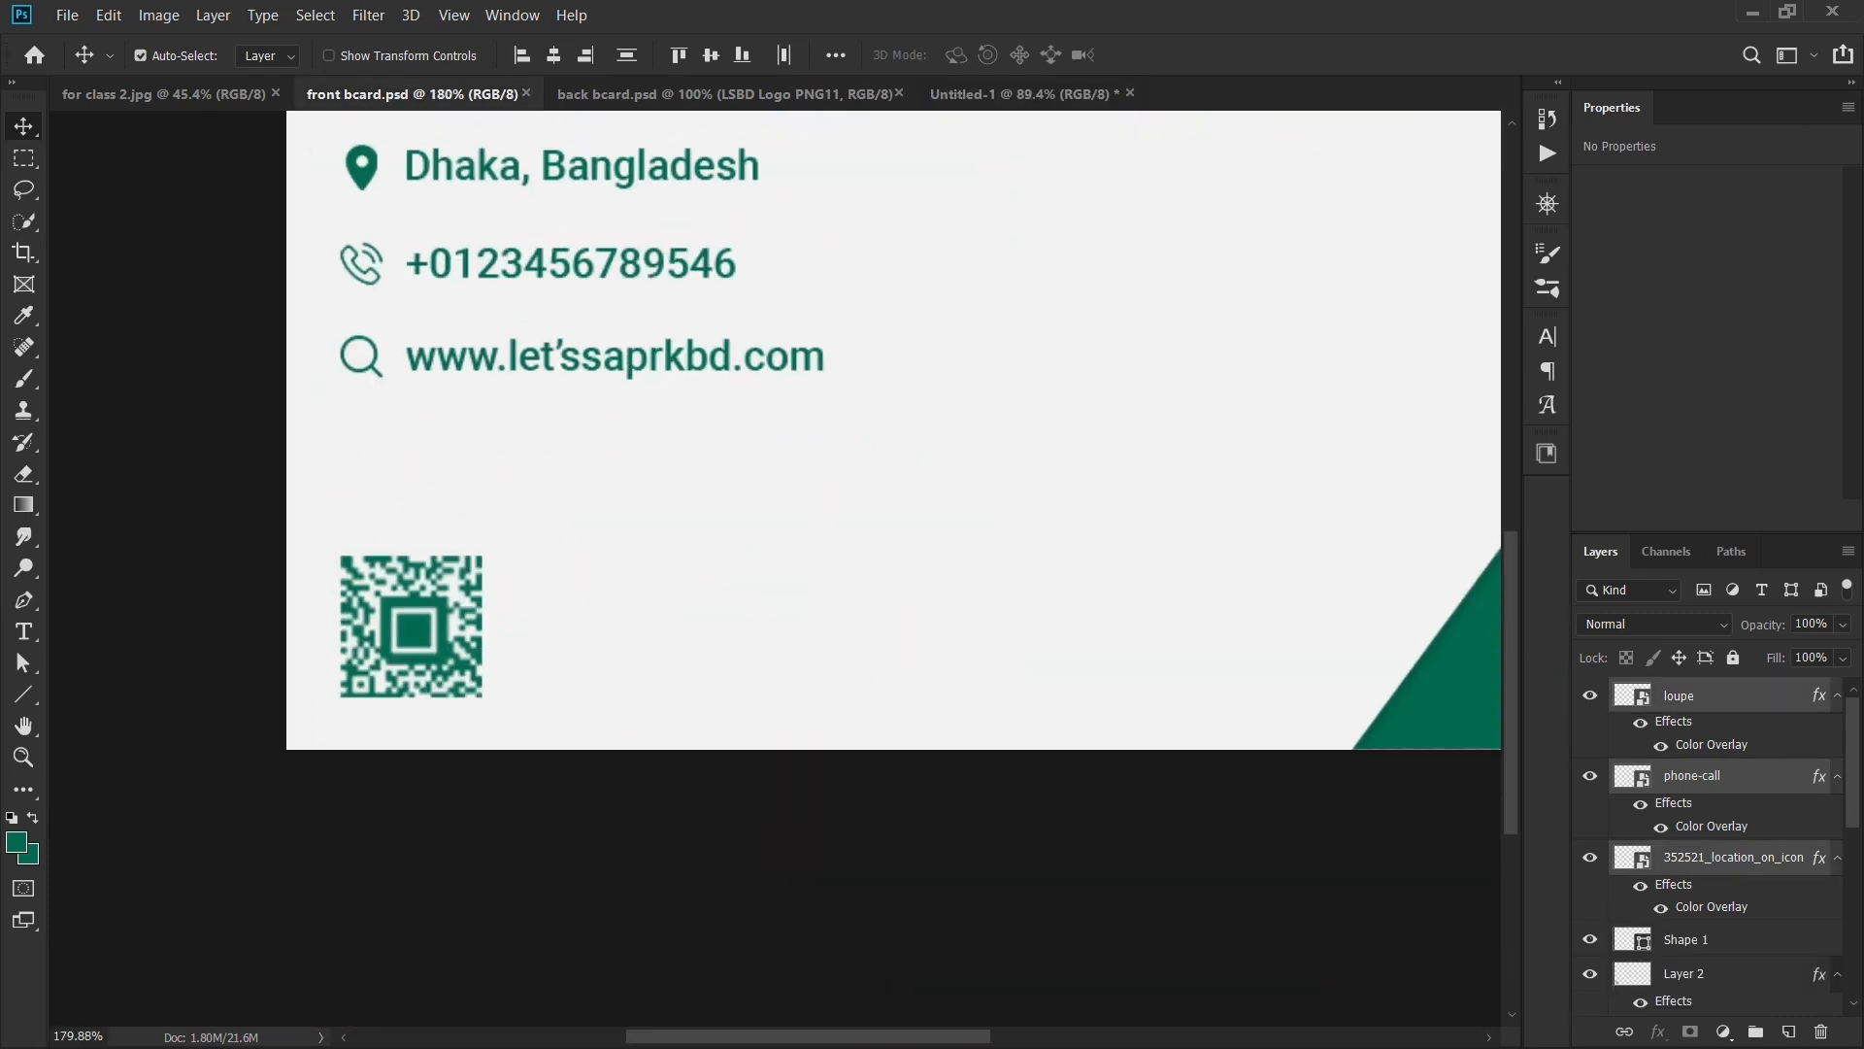
# - Paste the QR code from front bcard.psd into Untitled-1's bottom-left corner
pyautogui.click(1020, 93)
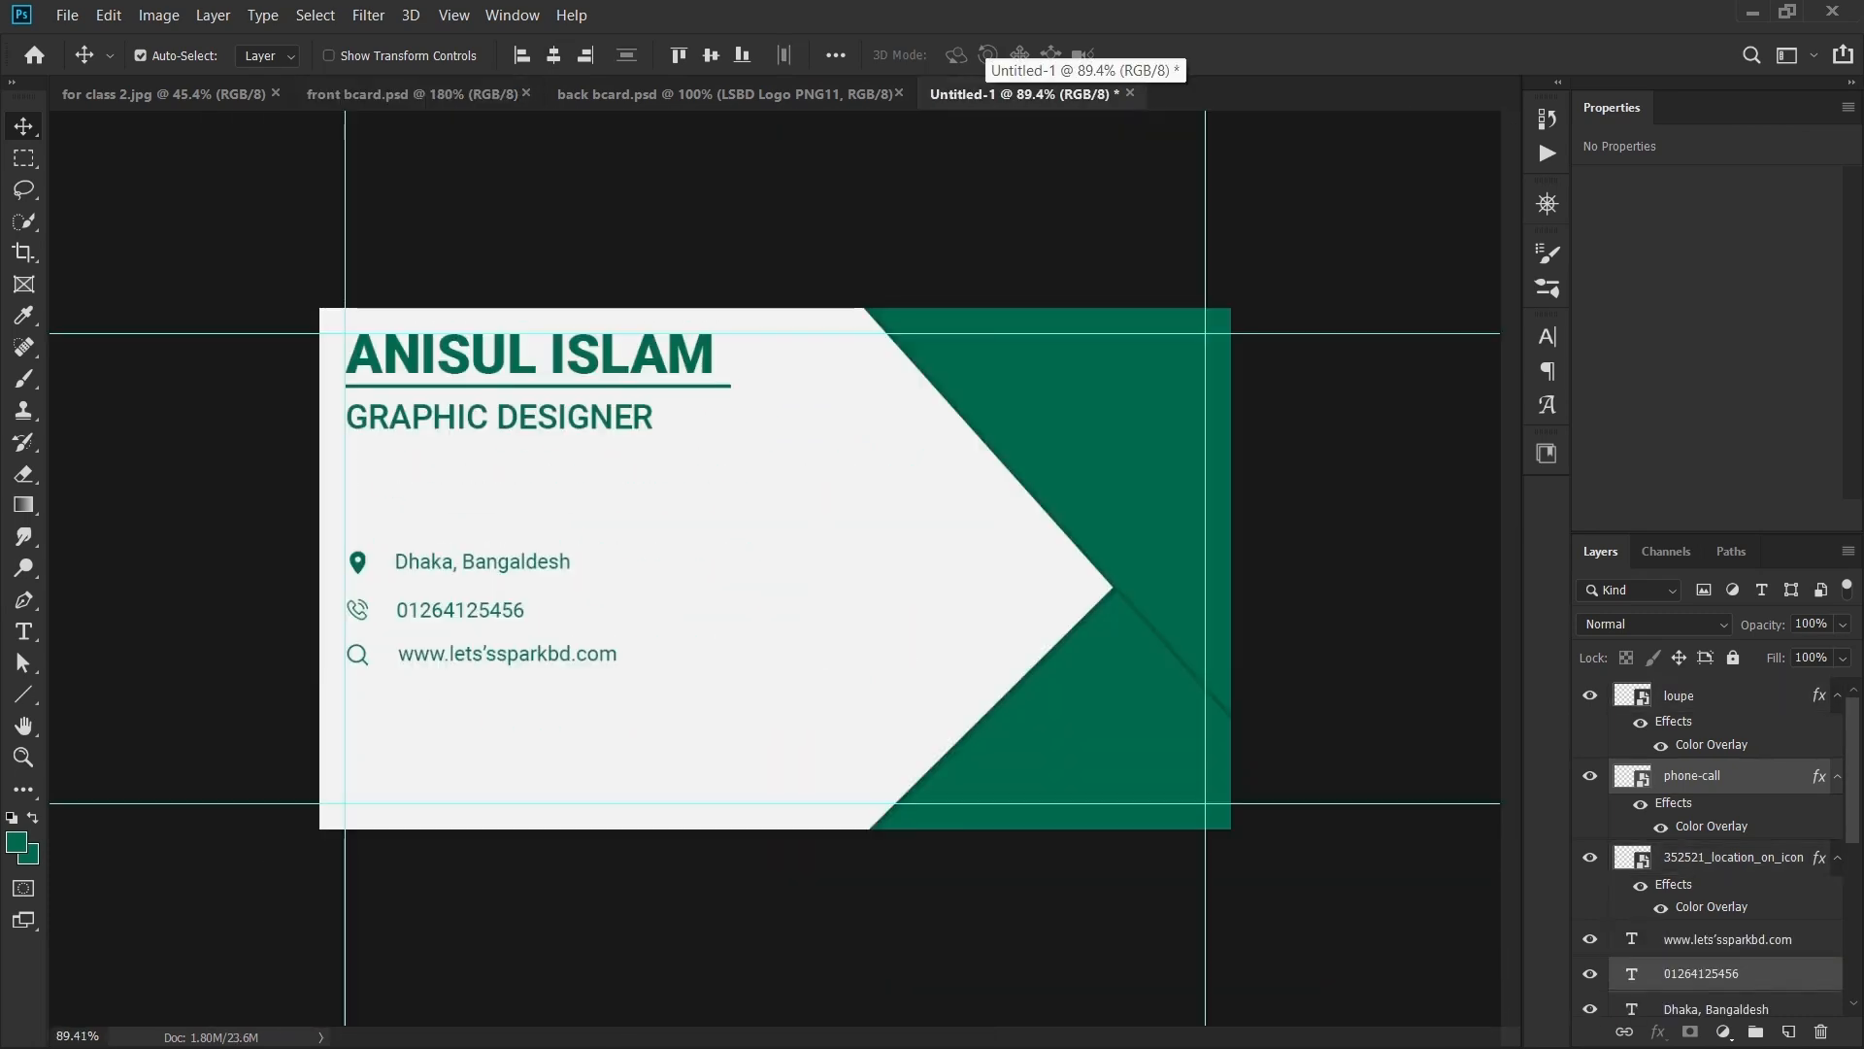
pyautogui.click(411, 93)
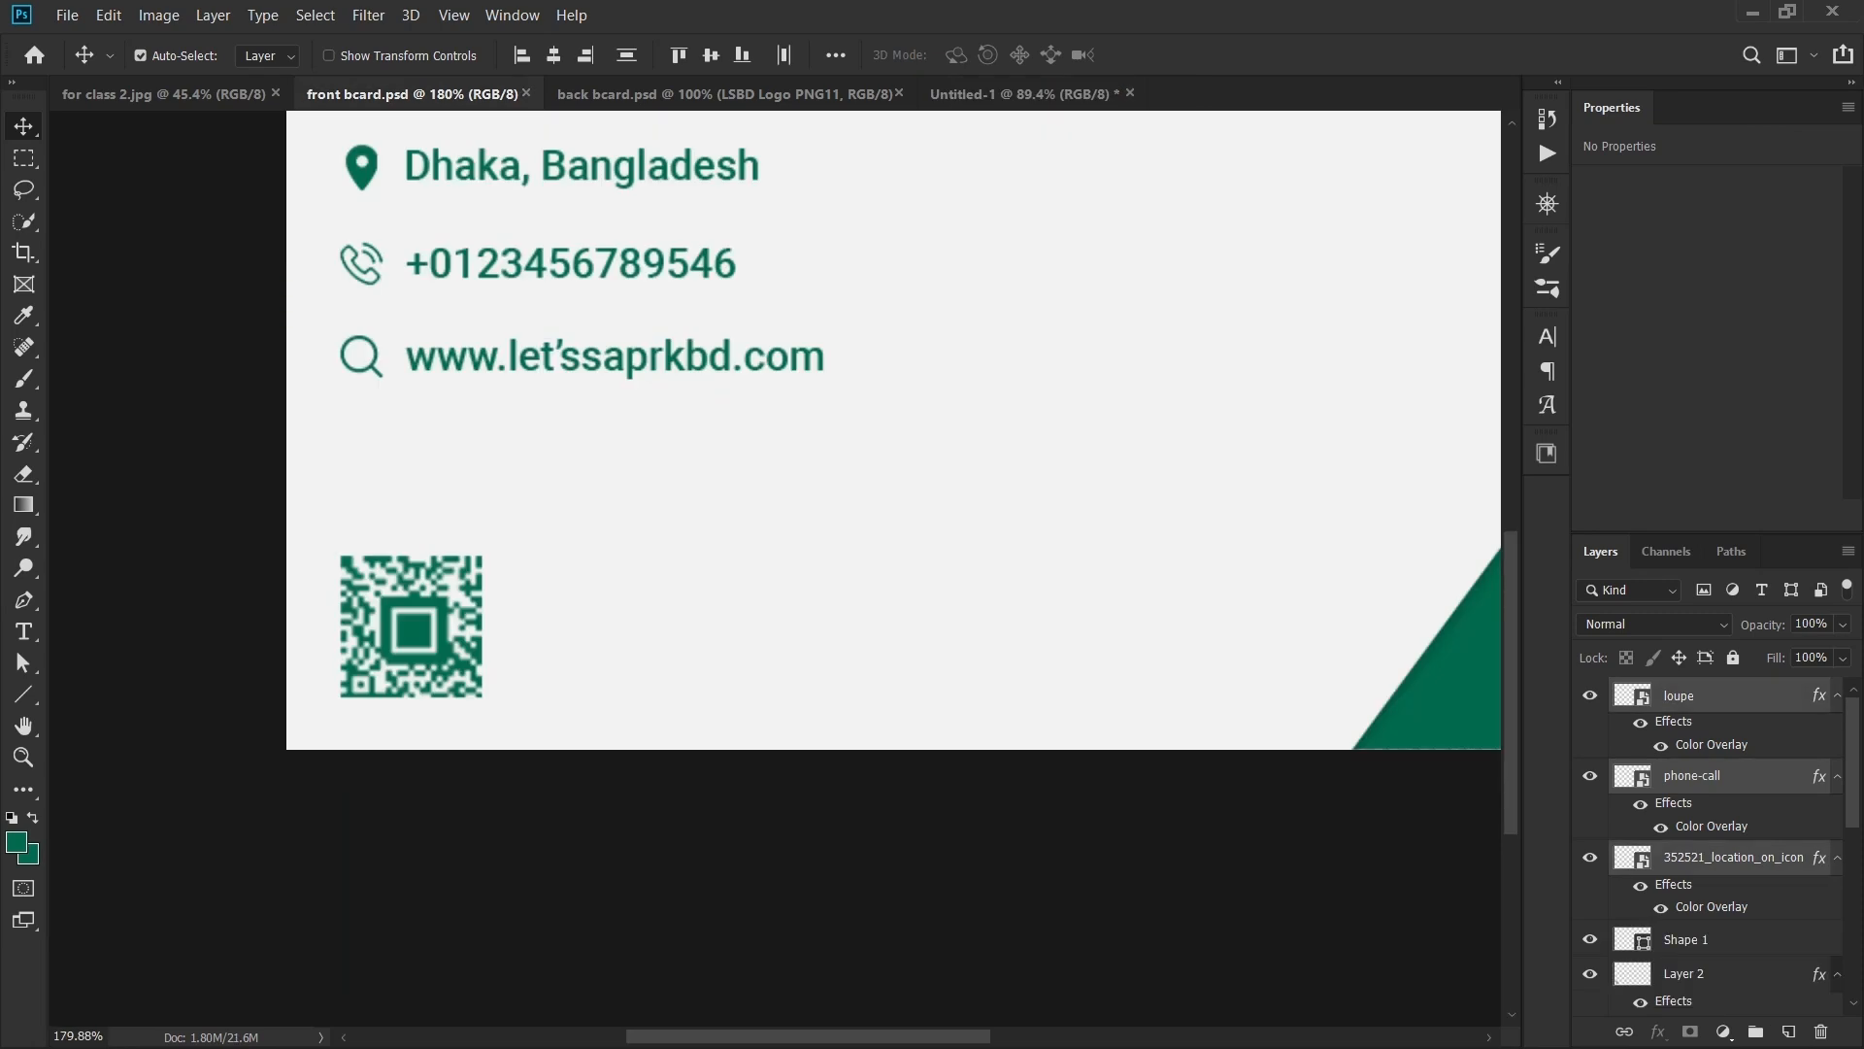
pyautogui.click(411, 627)
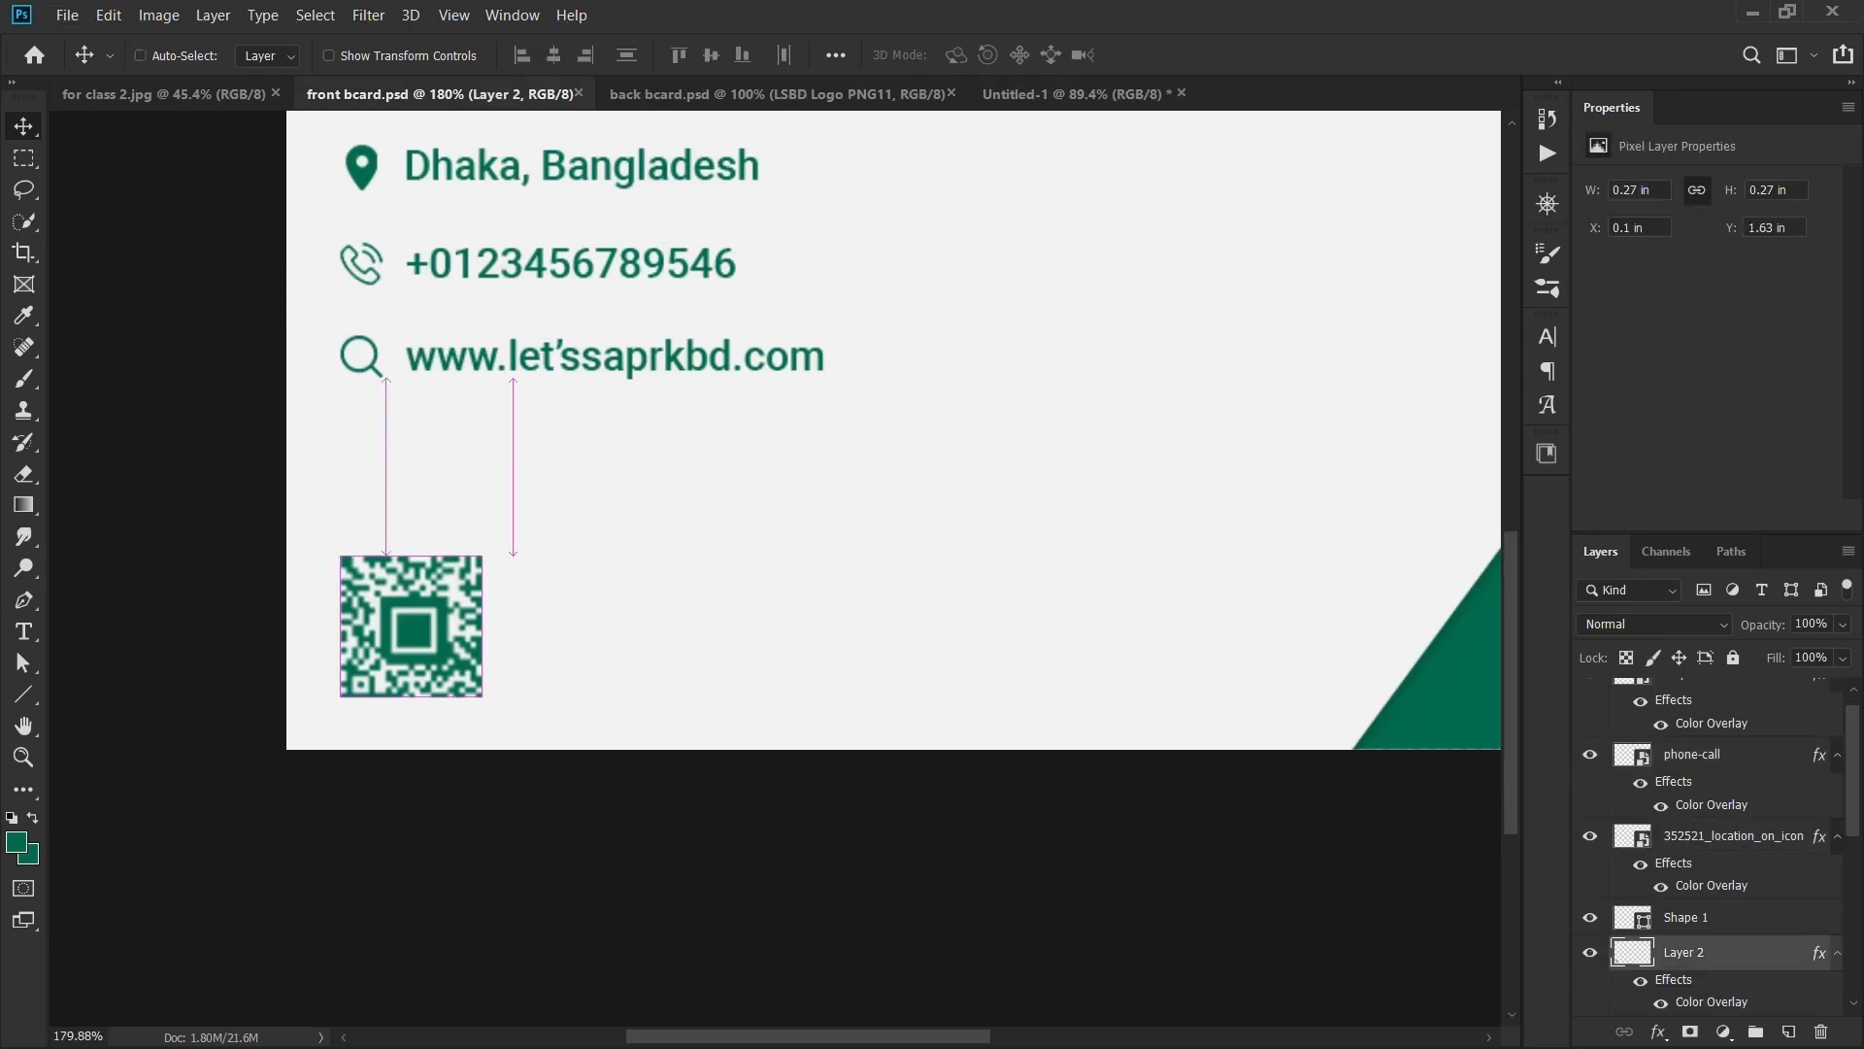
pyautogui.click(1076, 94)
pyautogui.hotkey('ctrl', 'v')
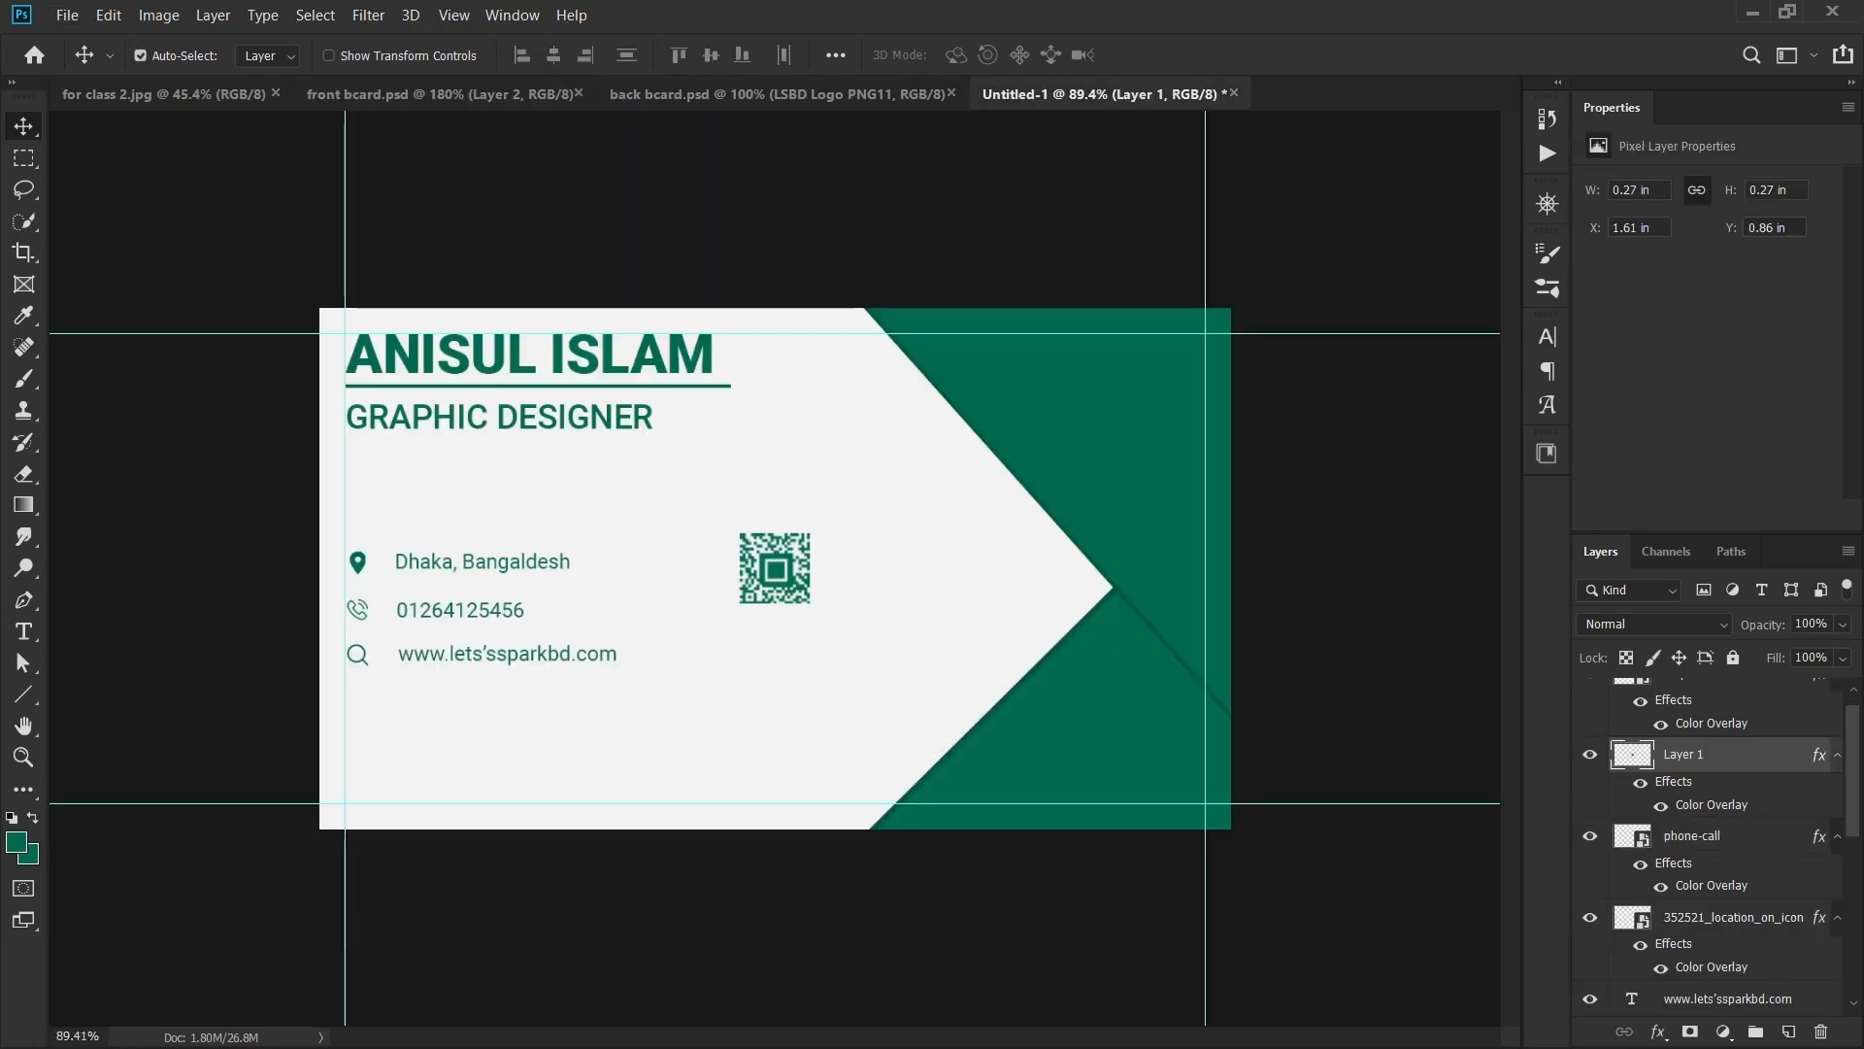
pyautogui.moveTo(775, 568); pyautogui.dragTo(382, 767)
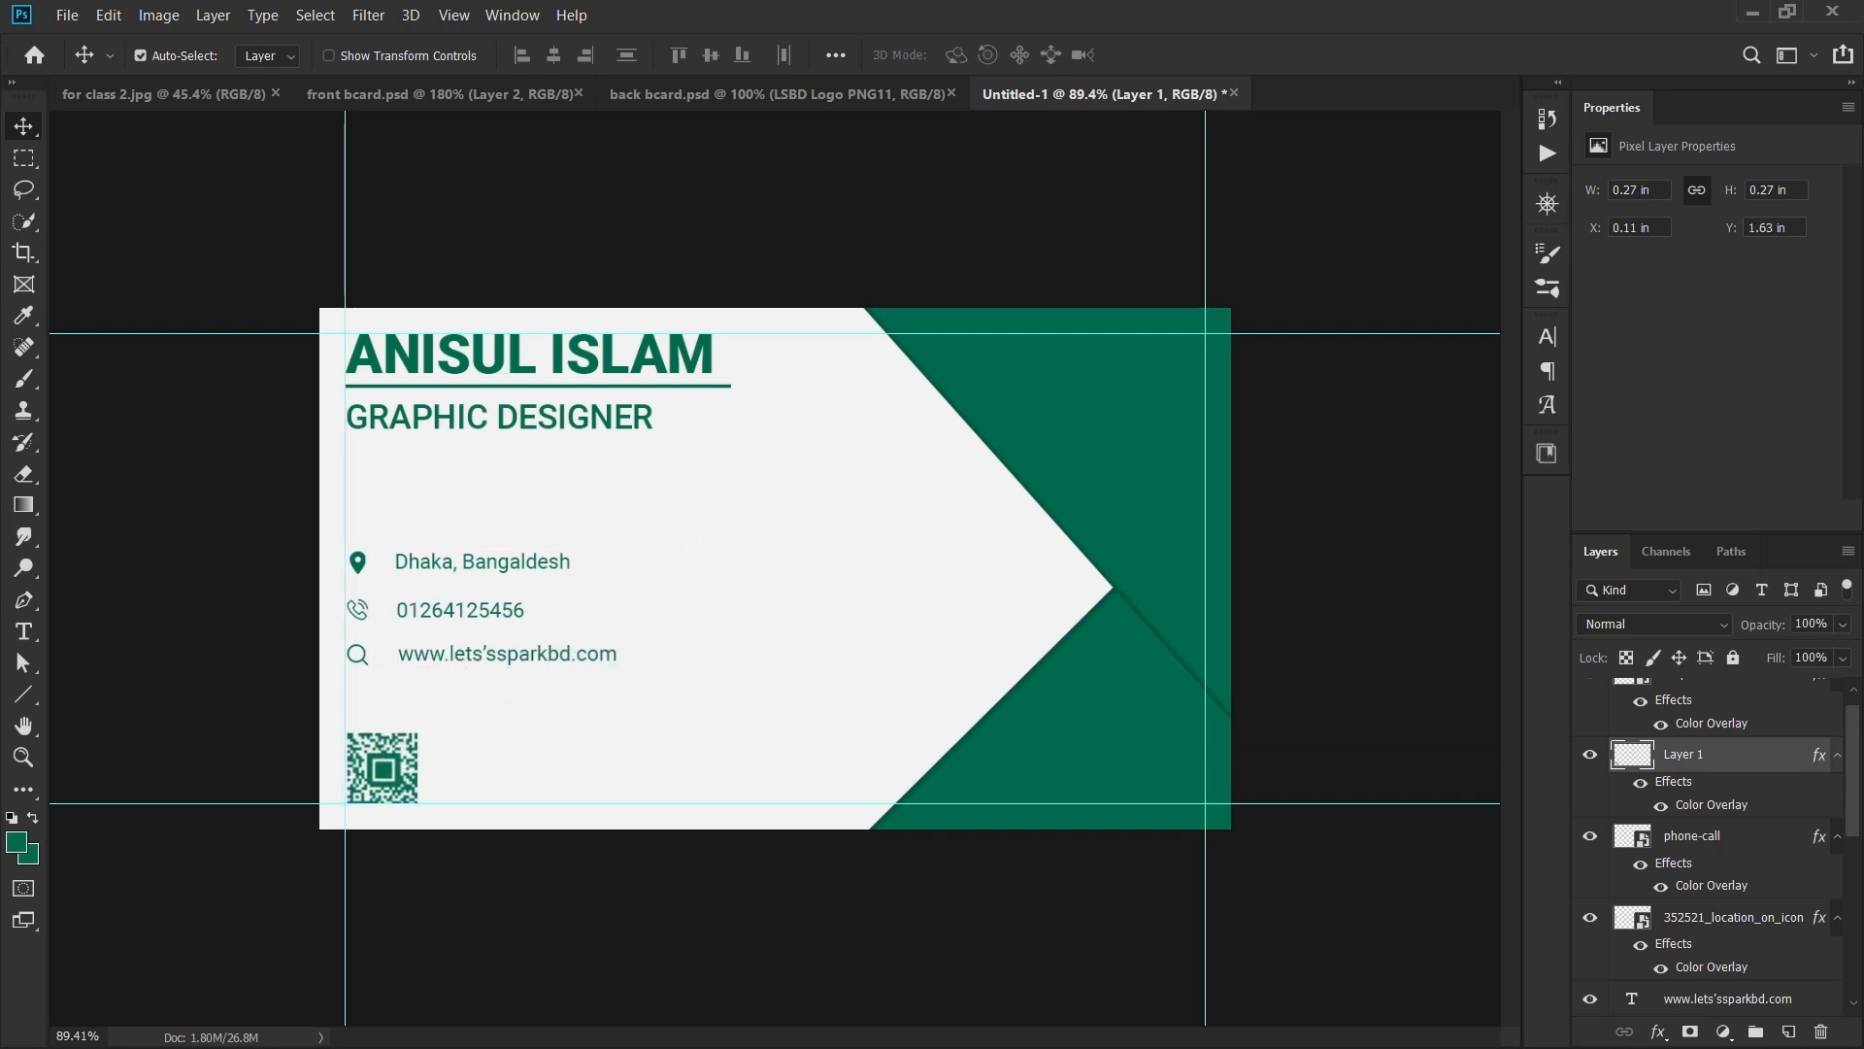
# - Toggle the QR code's Color Overlay off and back on so it stays green
pyautogui.click(1639, 783)
pyautogui.scroll(9, 636, 657)
pyautogui.moveTo(636, 656); pyautogui.dragTo(954, 490)
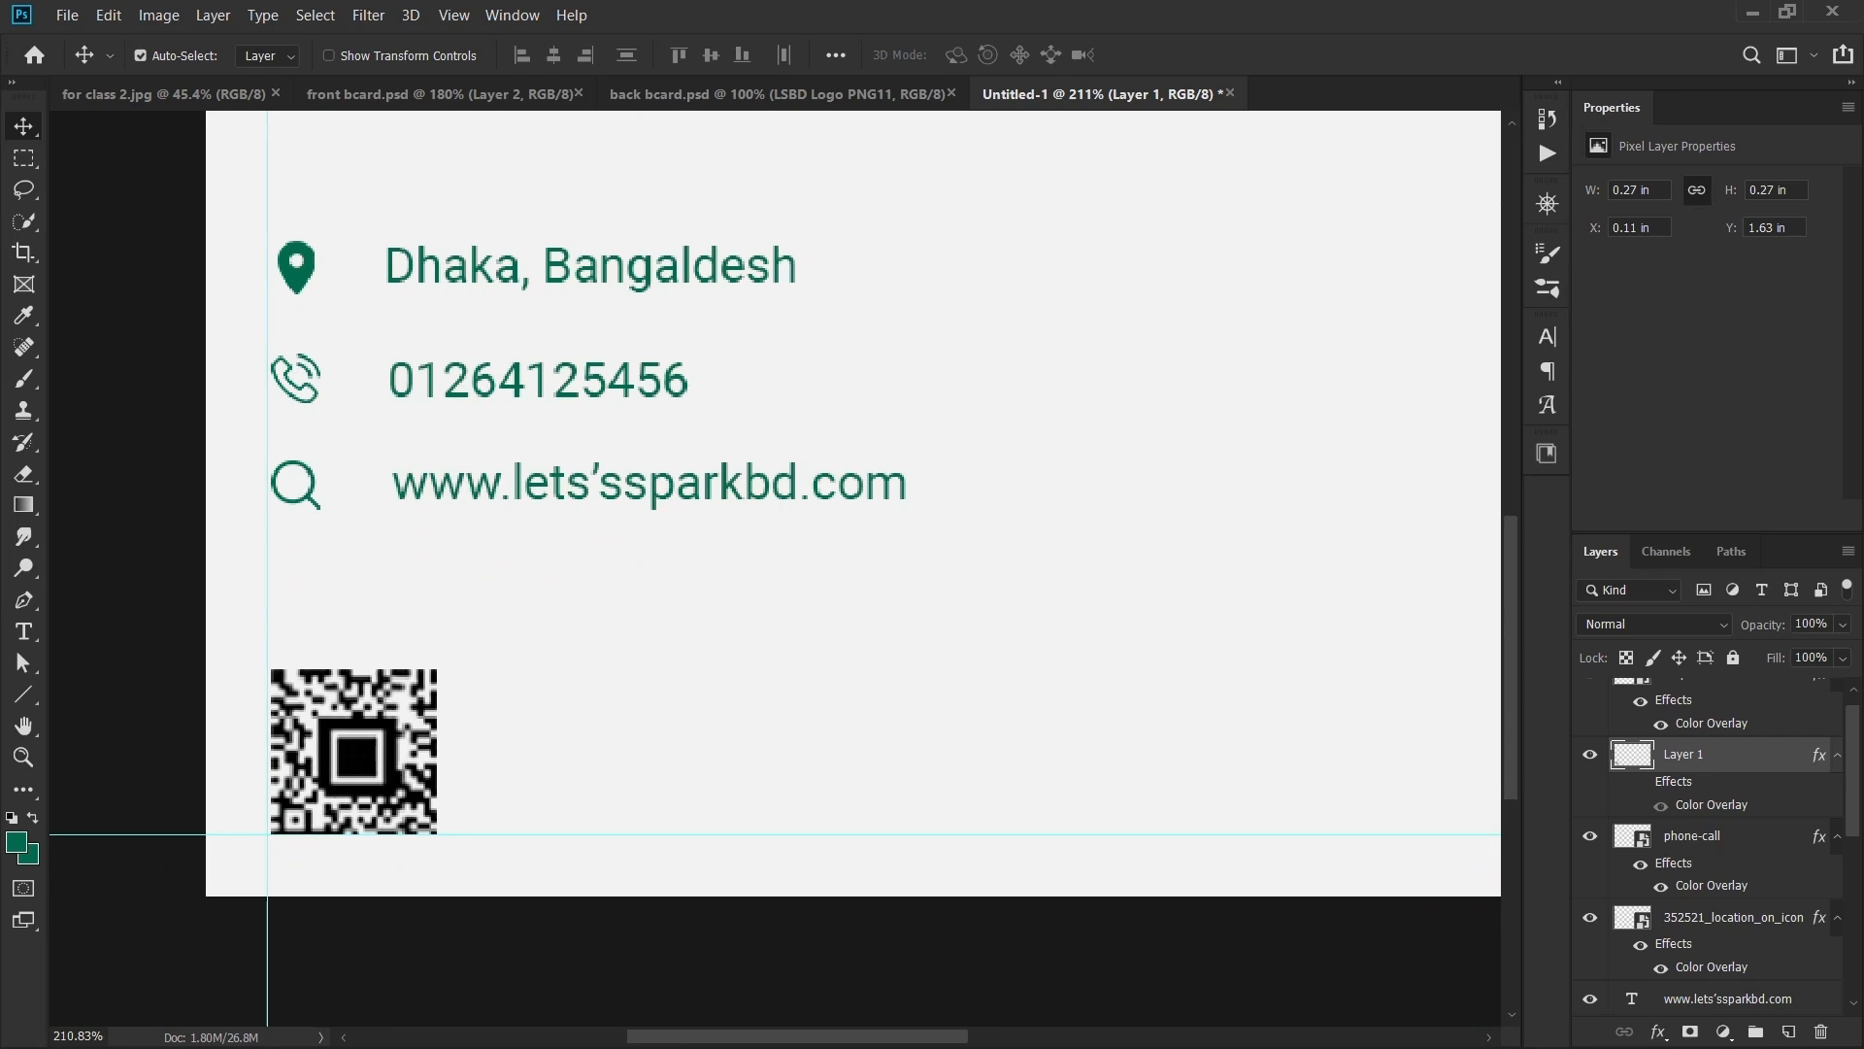
pyautogui.click(1641, 781)
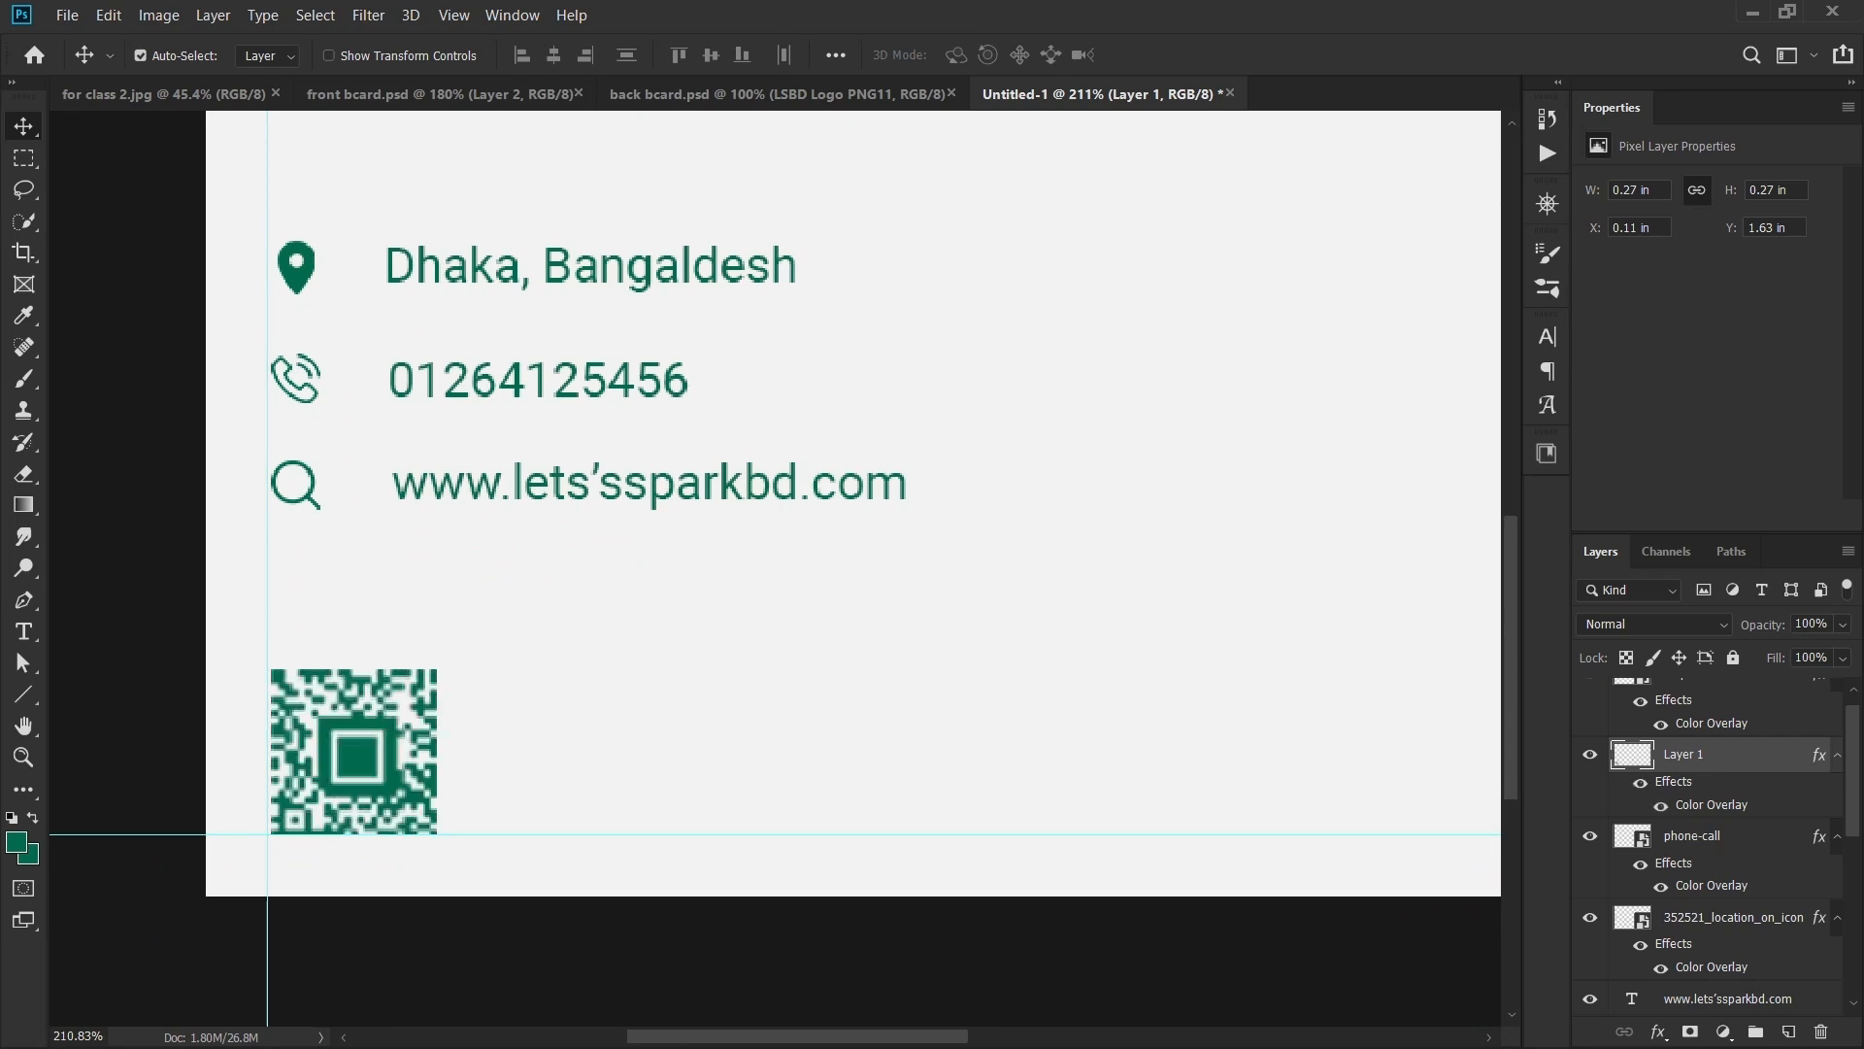
pyautogui.scroll(-6, 775, 568)
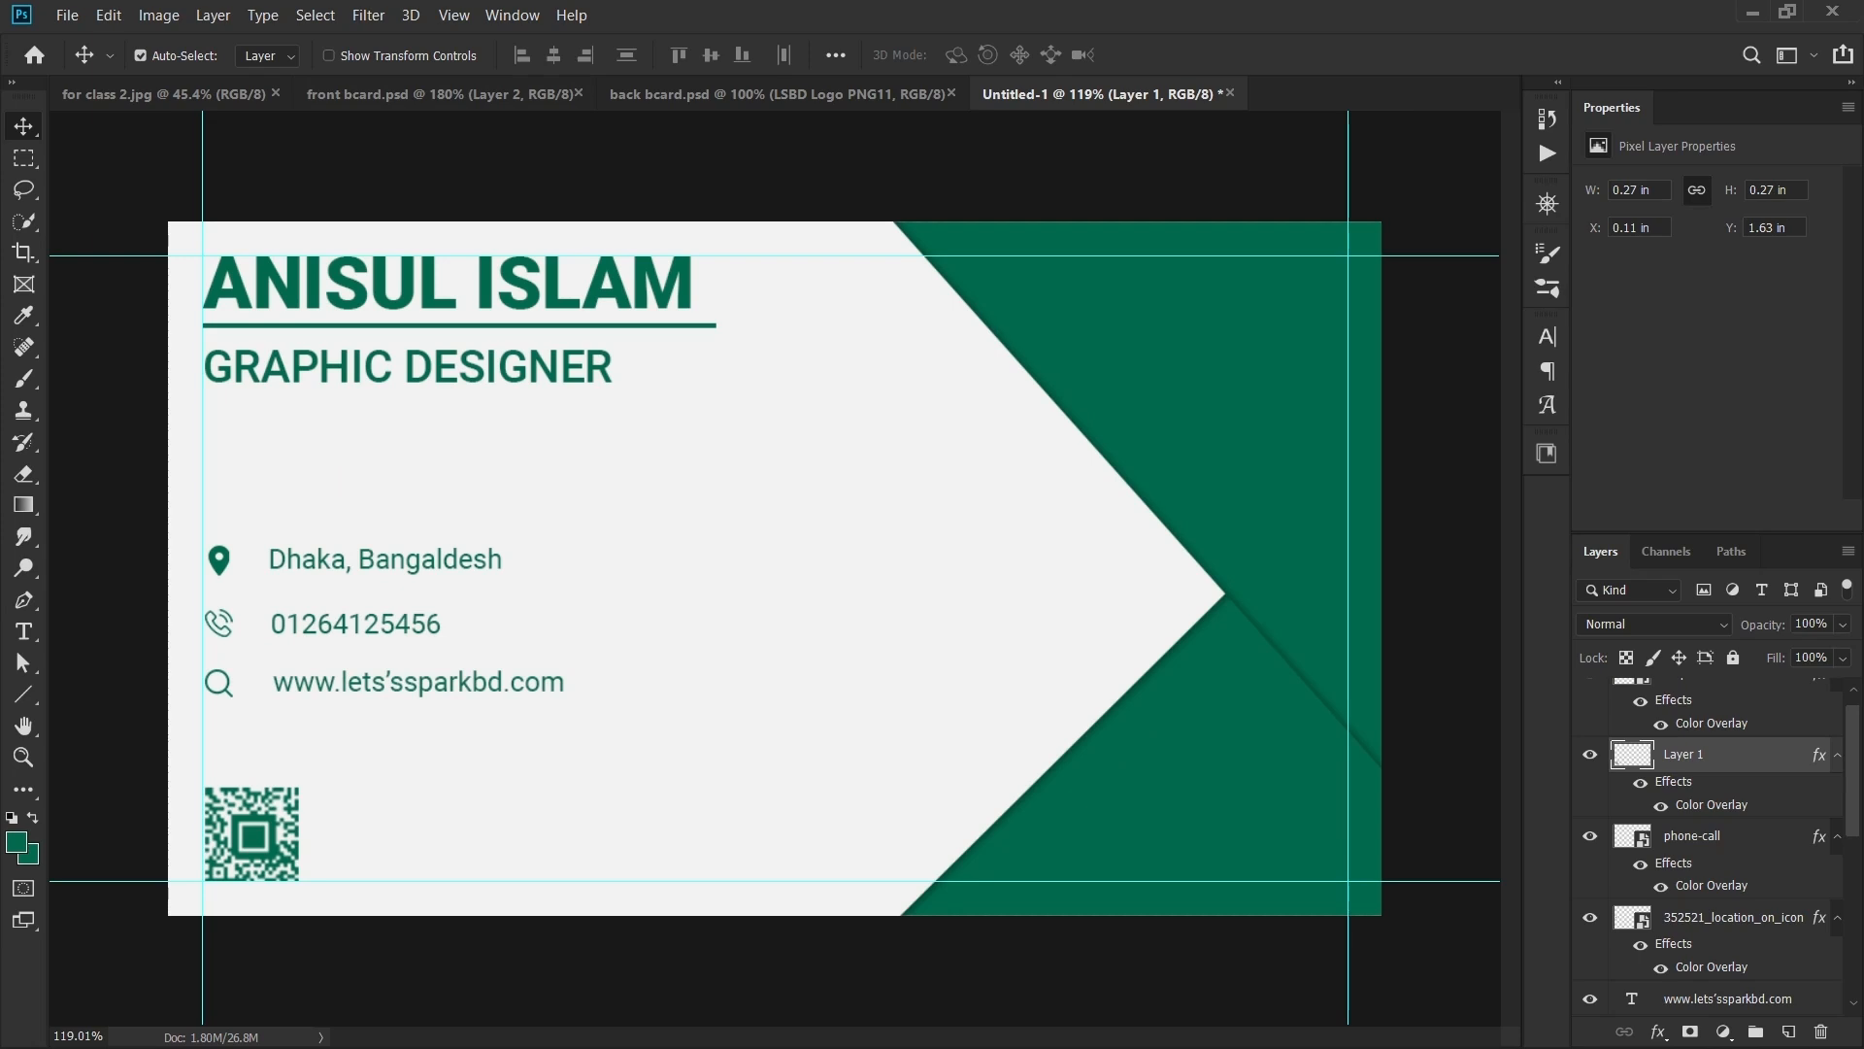
# - Create a new 3.5 x 2 in, 300 pixels/inch document named 'backside'
pyautogui.click(783, 94)
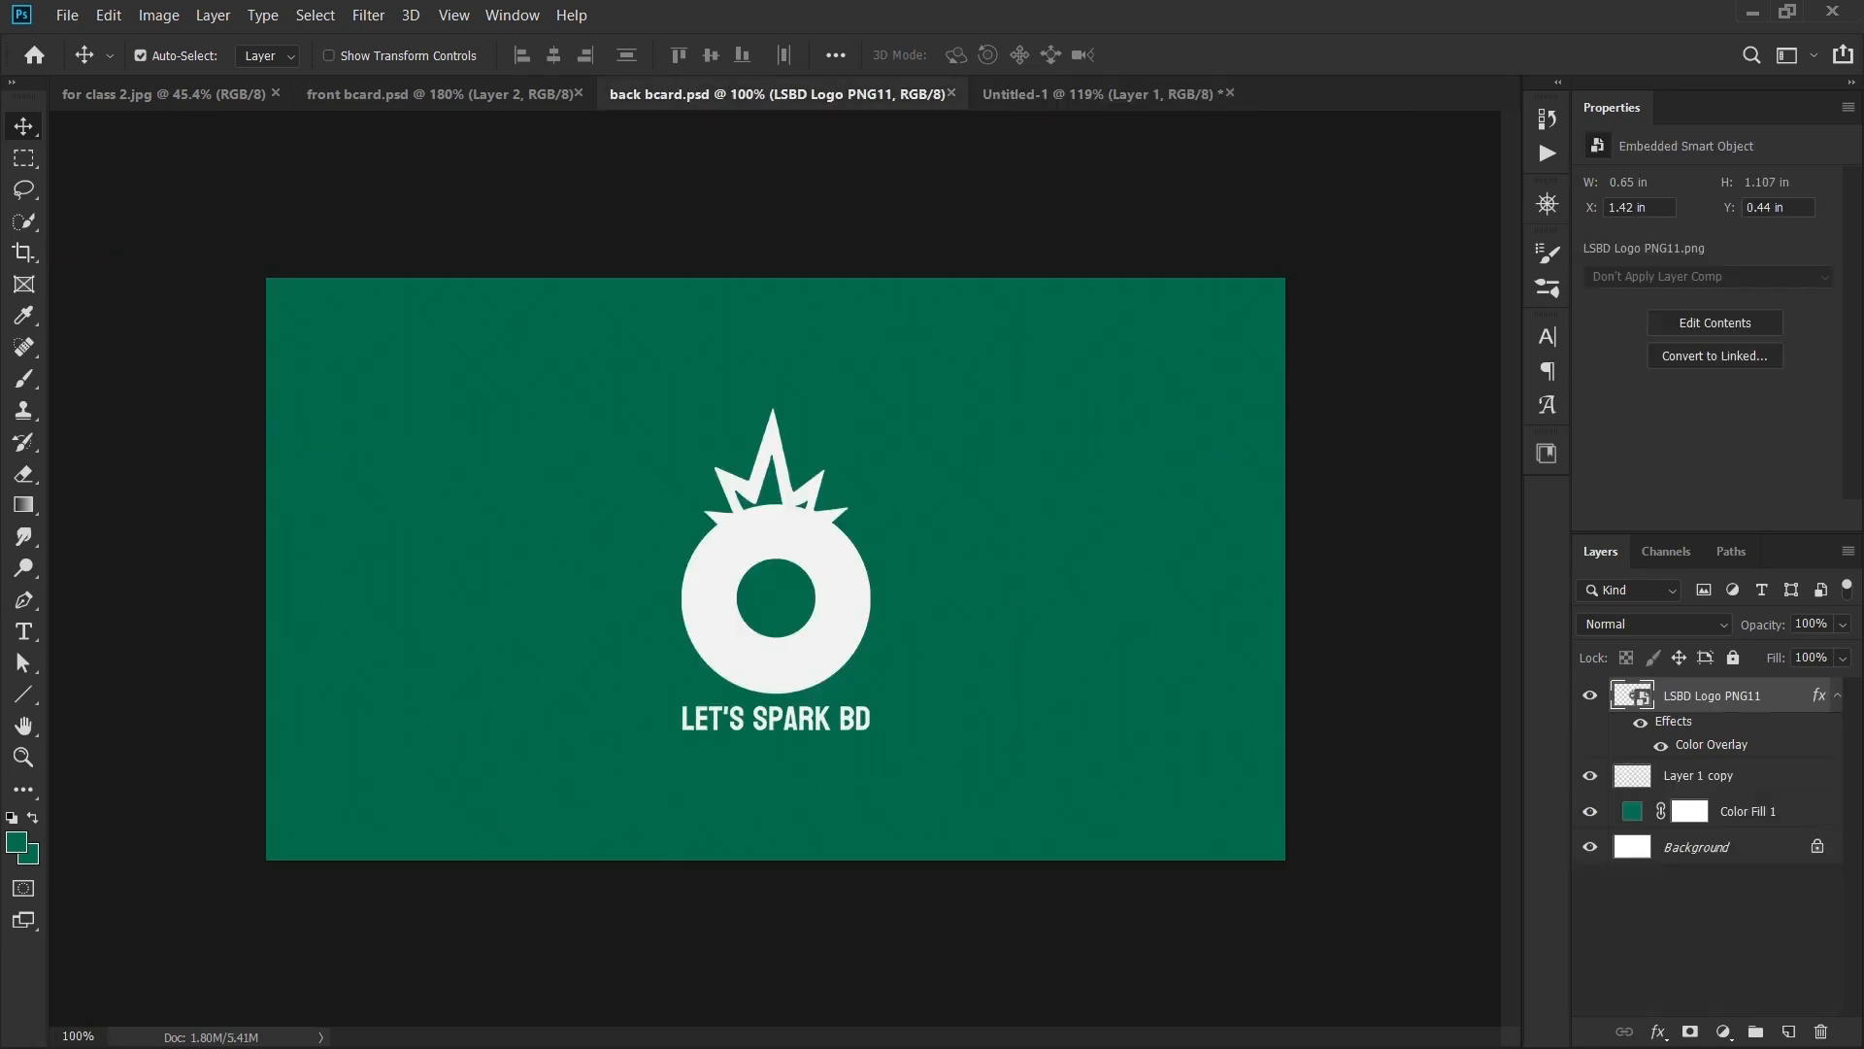
pyautogui.scroll(-1, 770, 567)
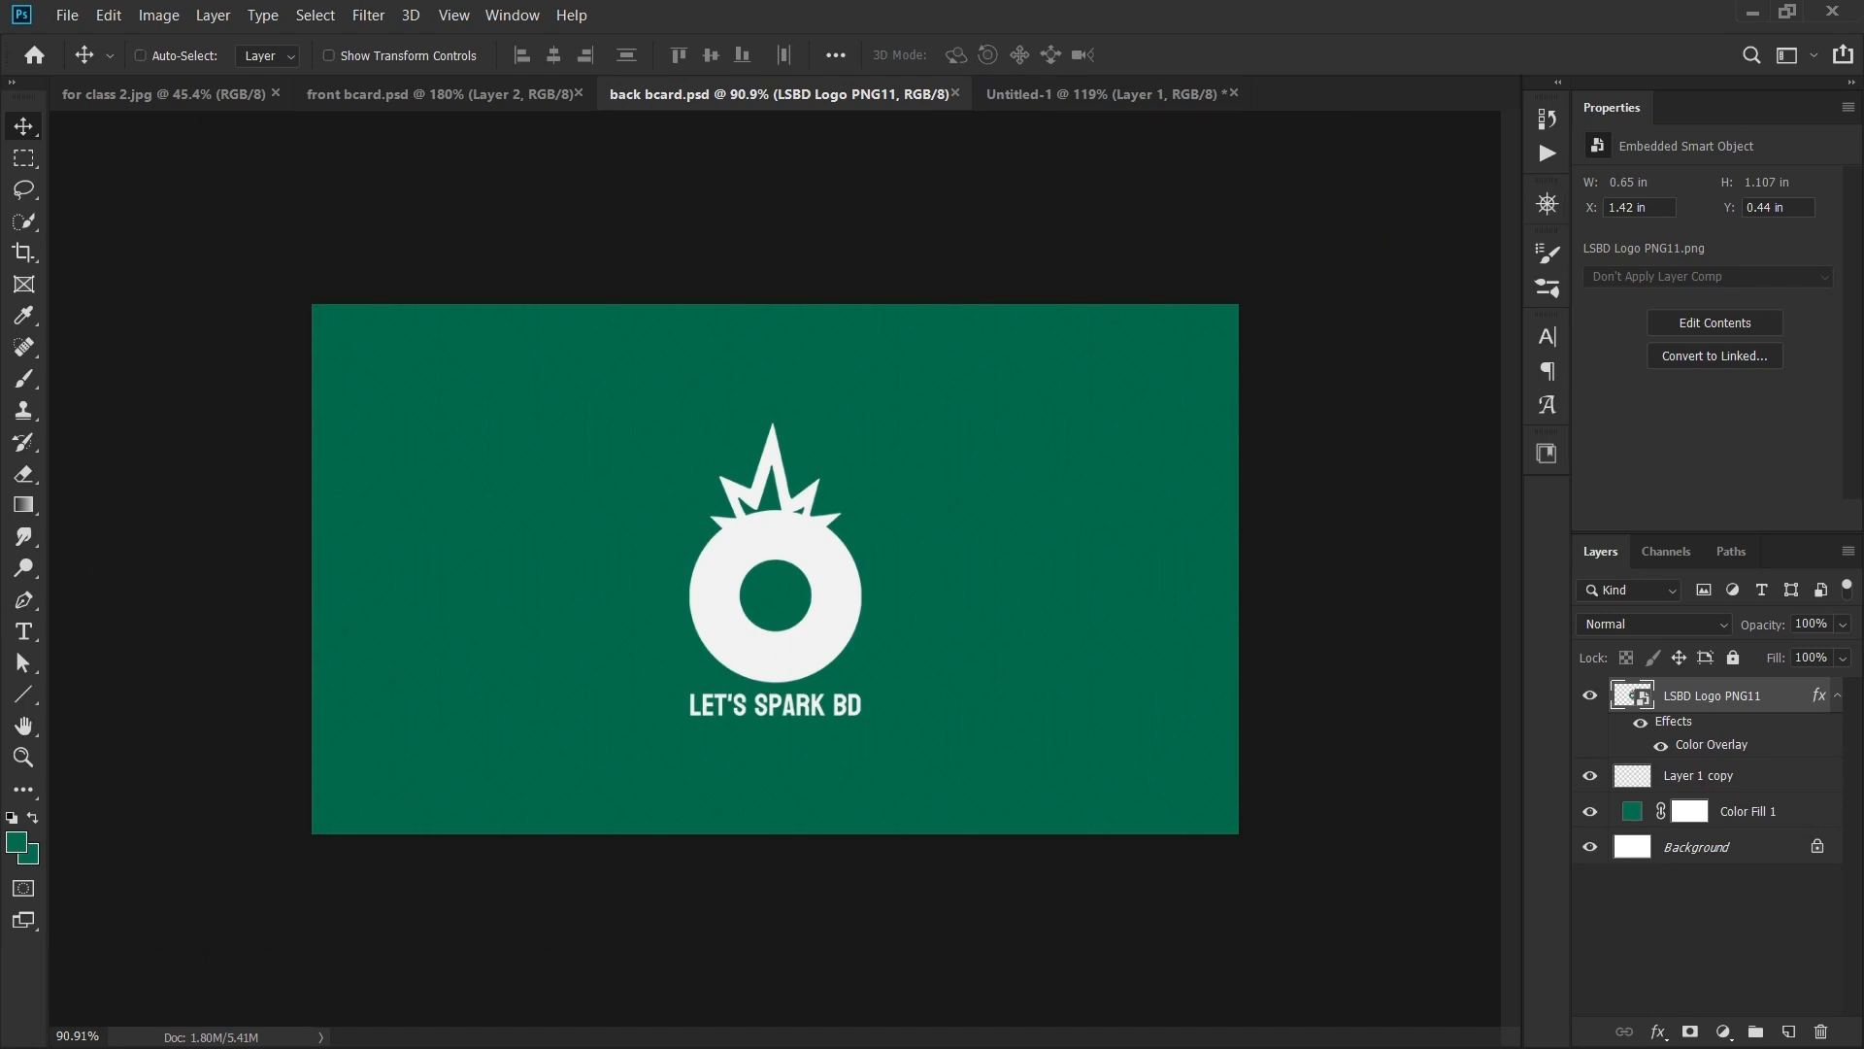
pyautogui.hotkey('ctrl', 'n')
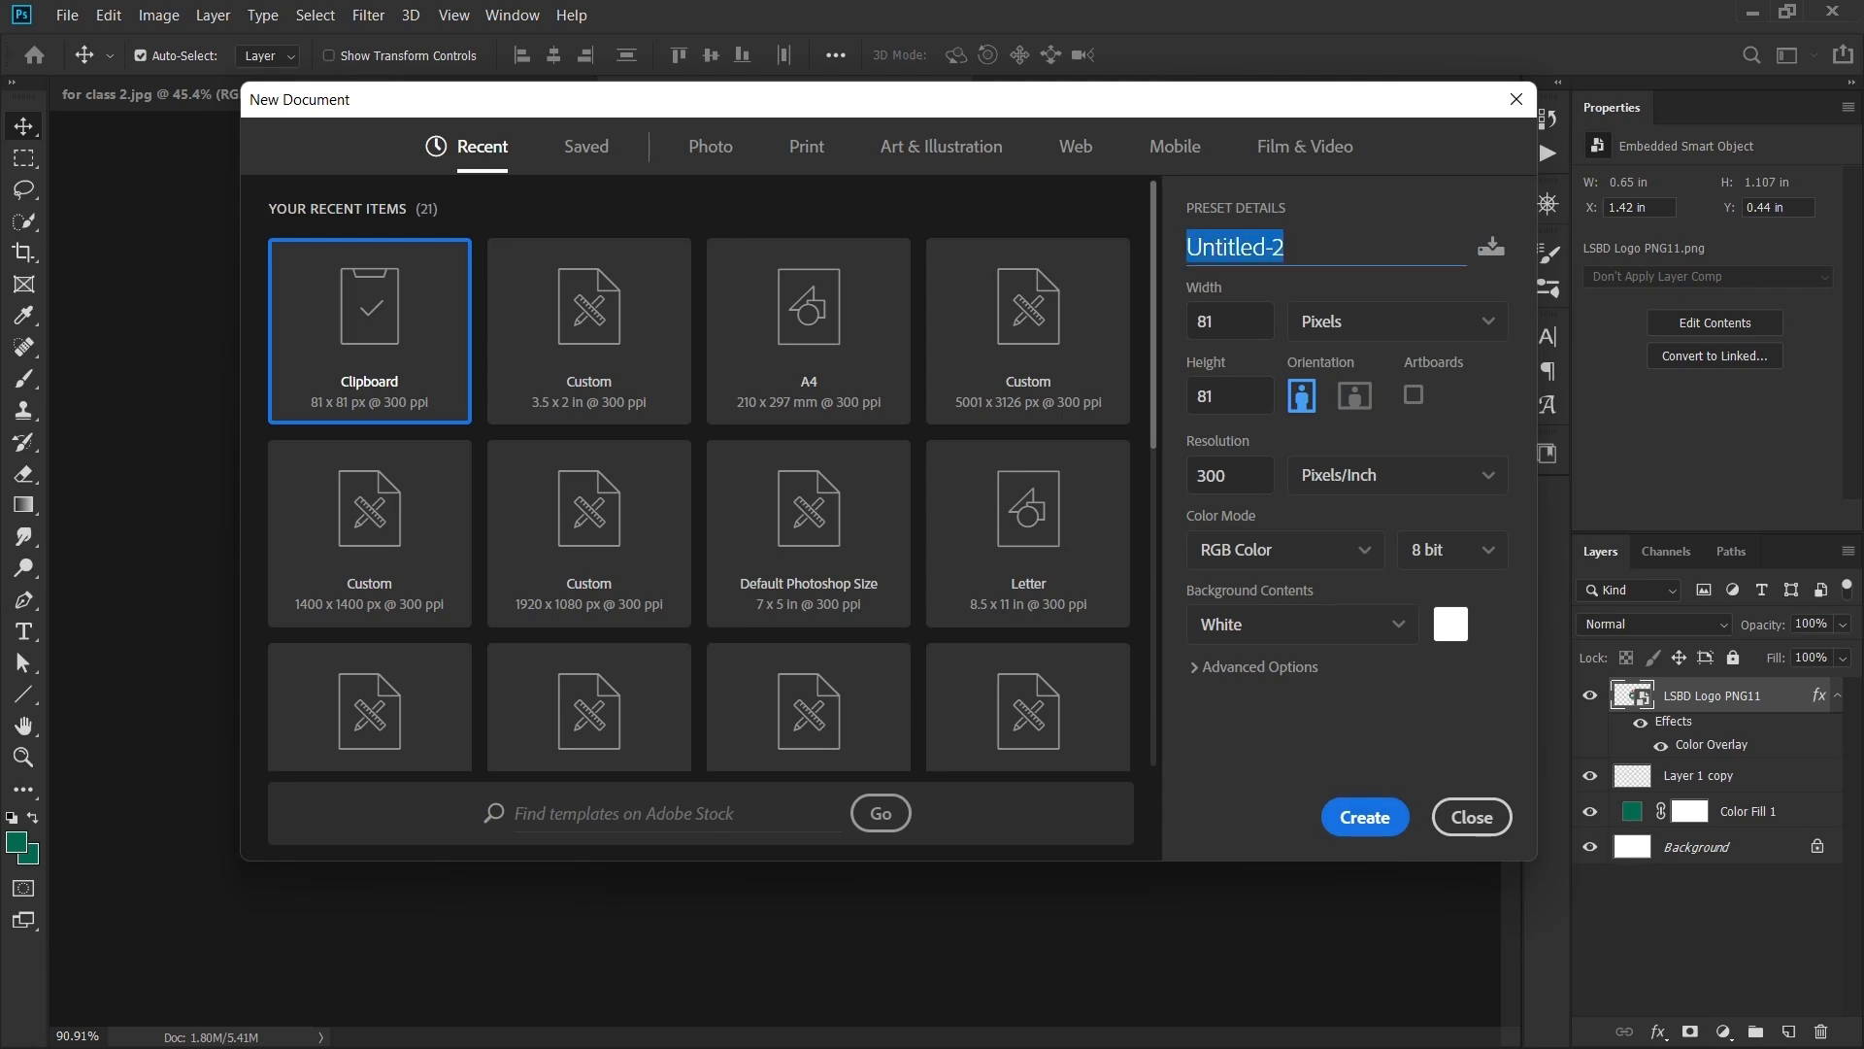
pyautogui.write('backside')
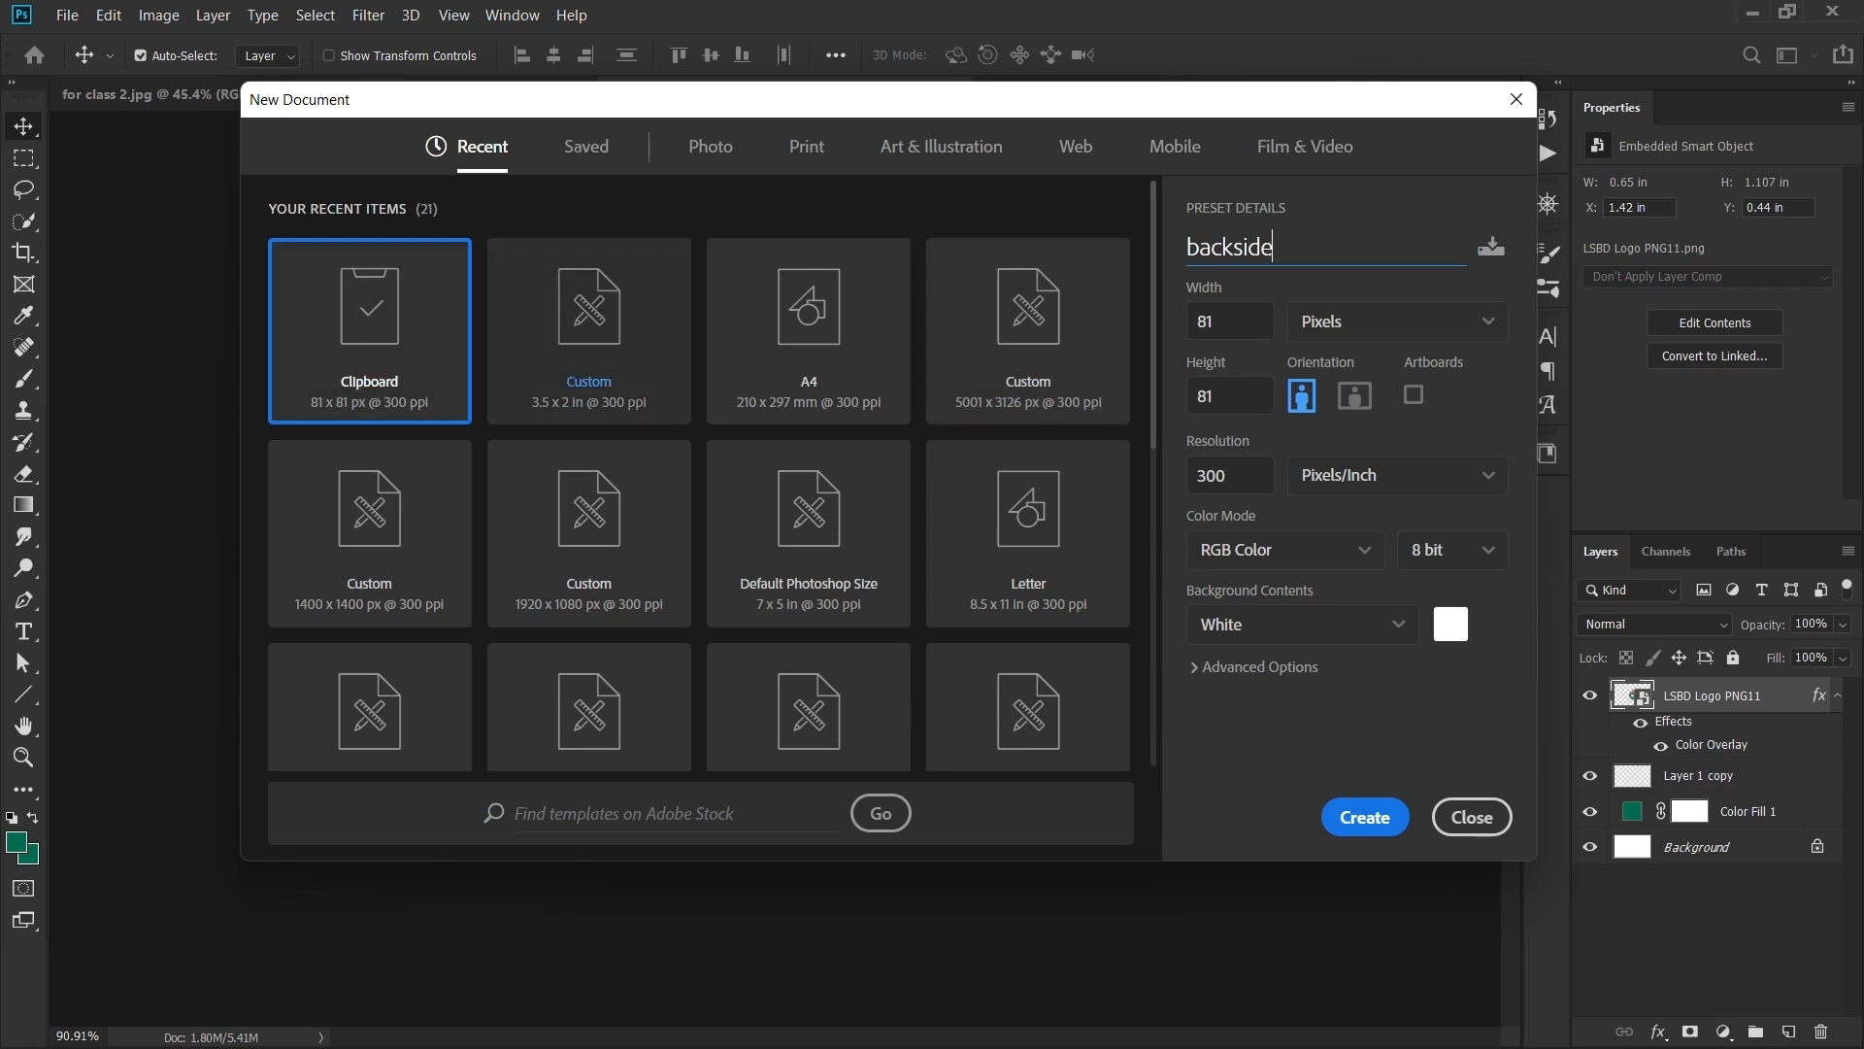
pyautogui.click(588, 330)
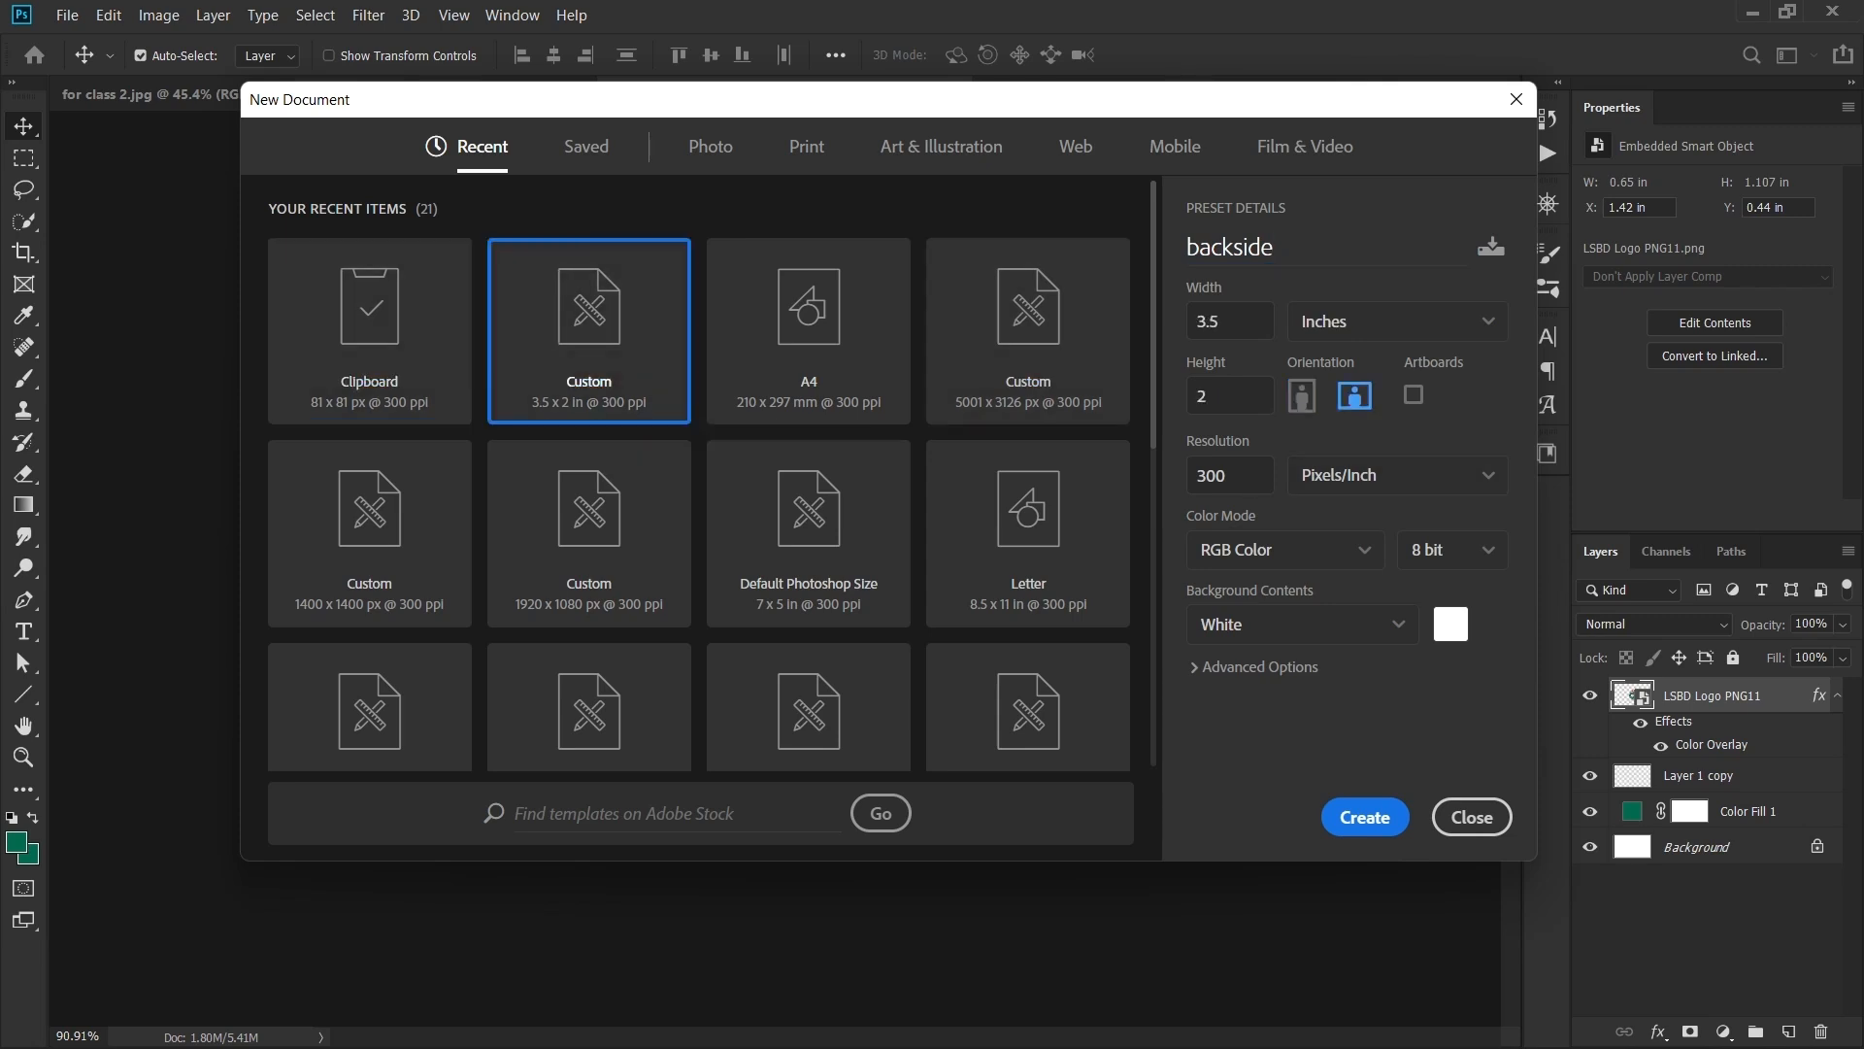
pyautogui.click(1365, 817)
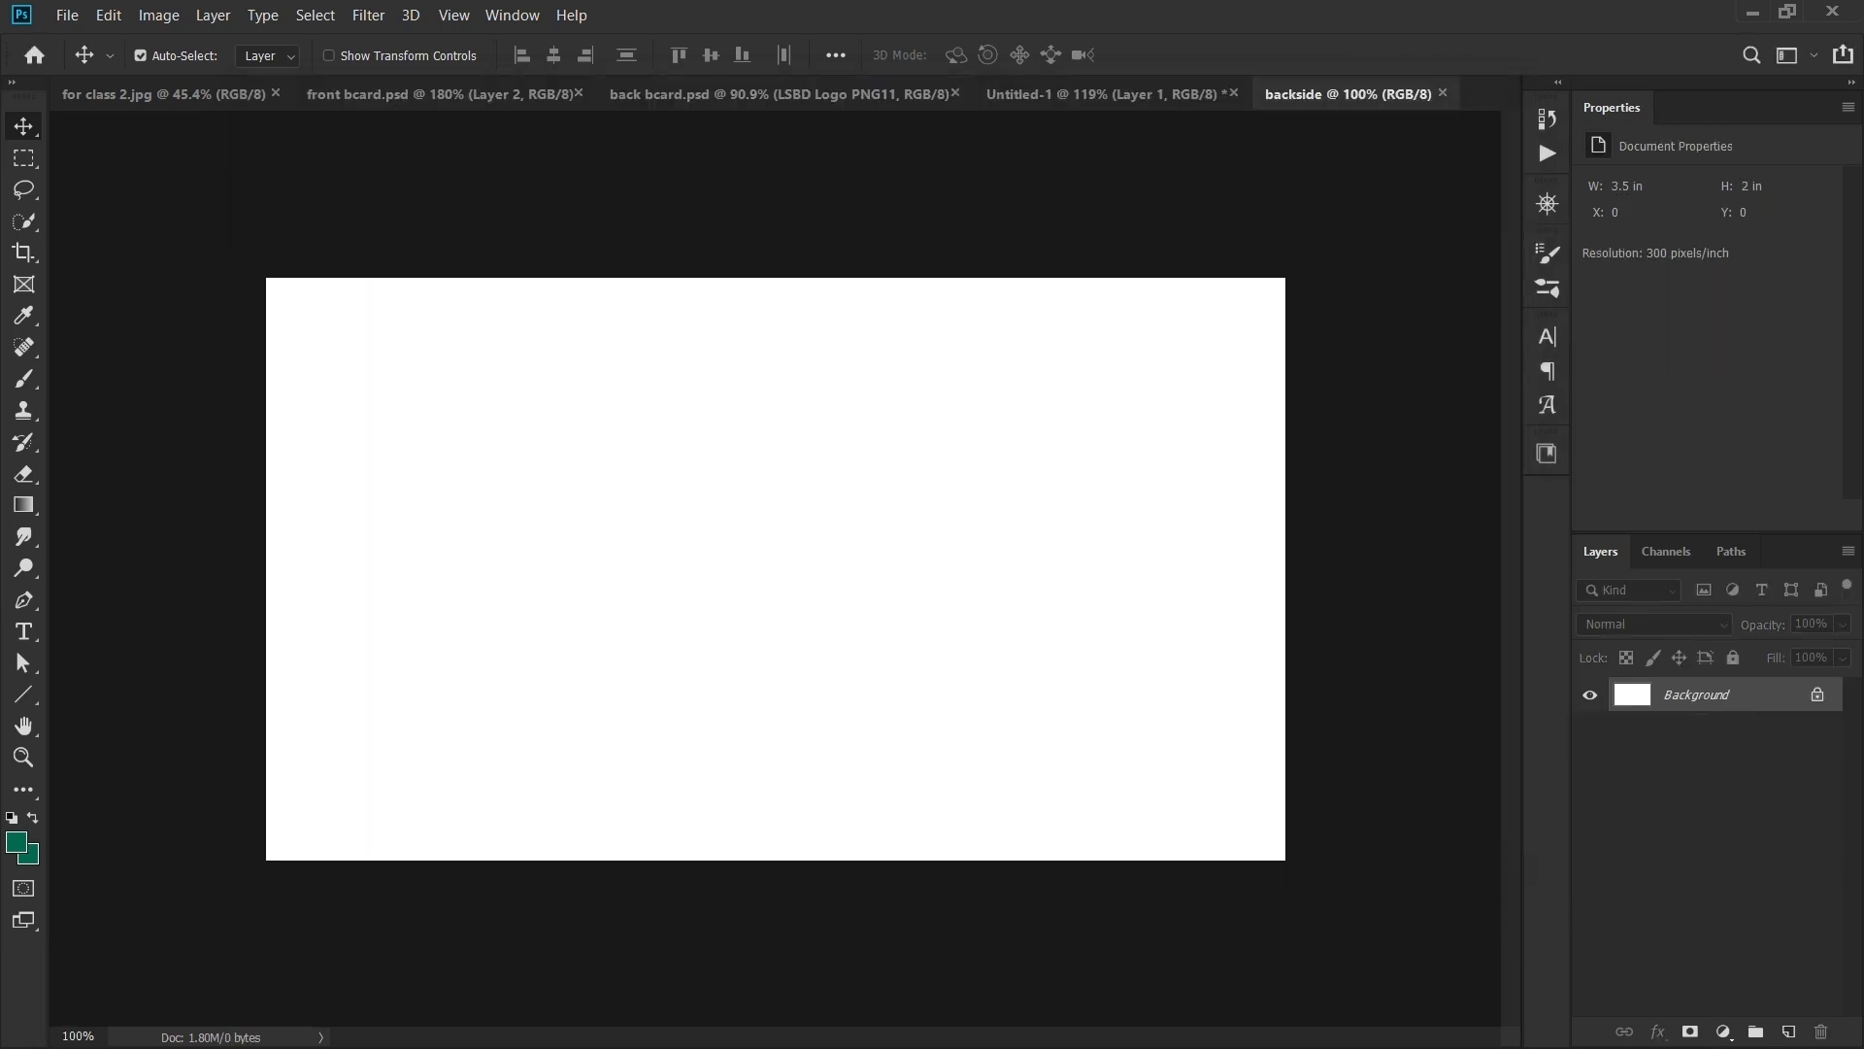
# - Add a 006a4e green Solid Color fill layer to backside and lock Color Fill 1
pyautogui.click(1724, 1031)
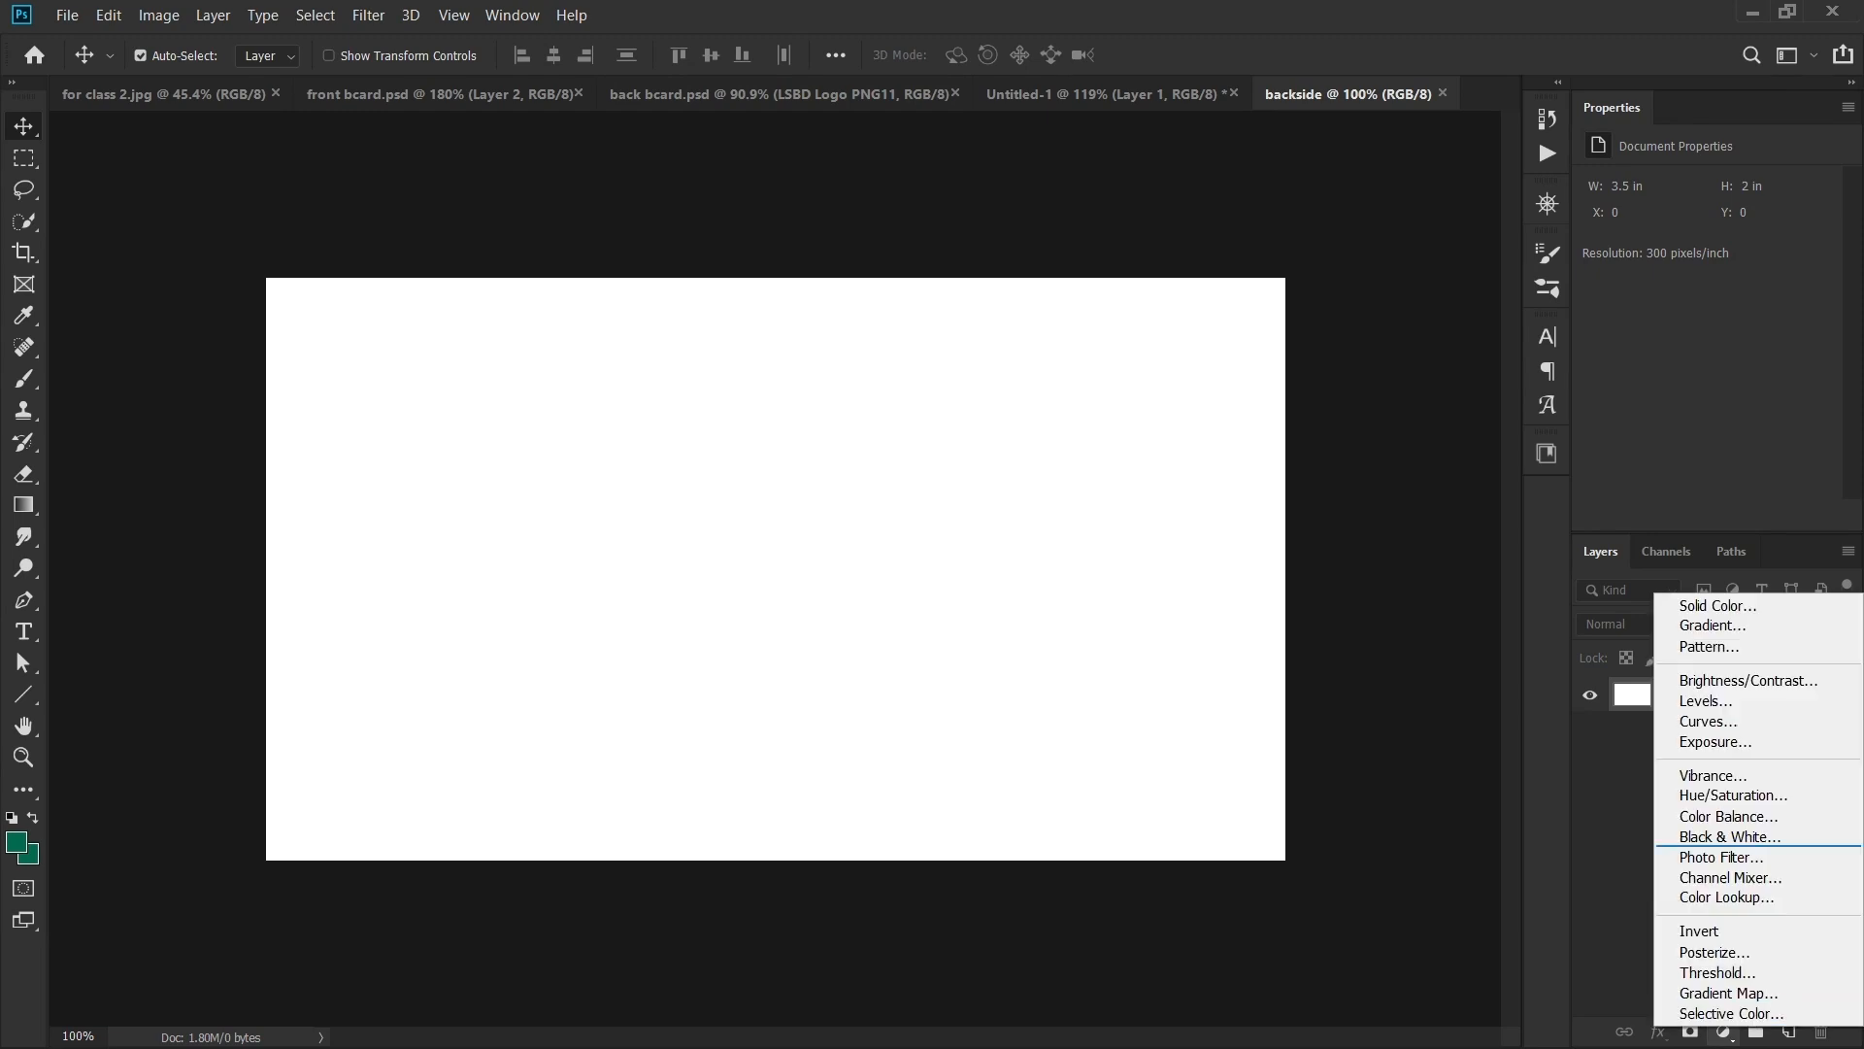
pyautogui.click(1709, 604)
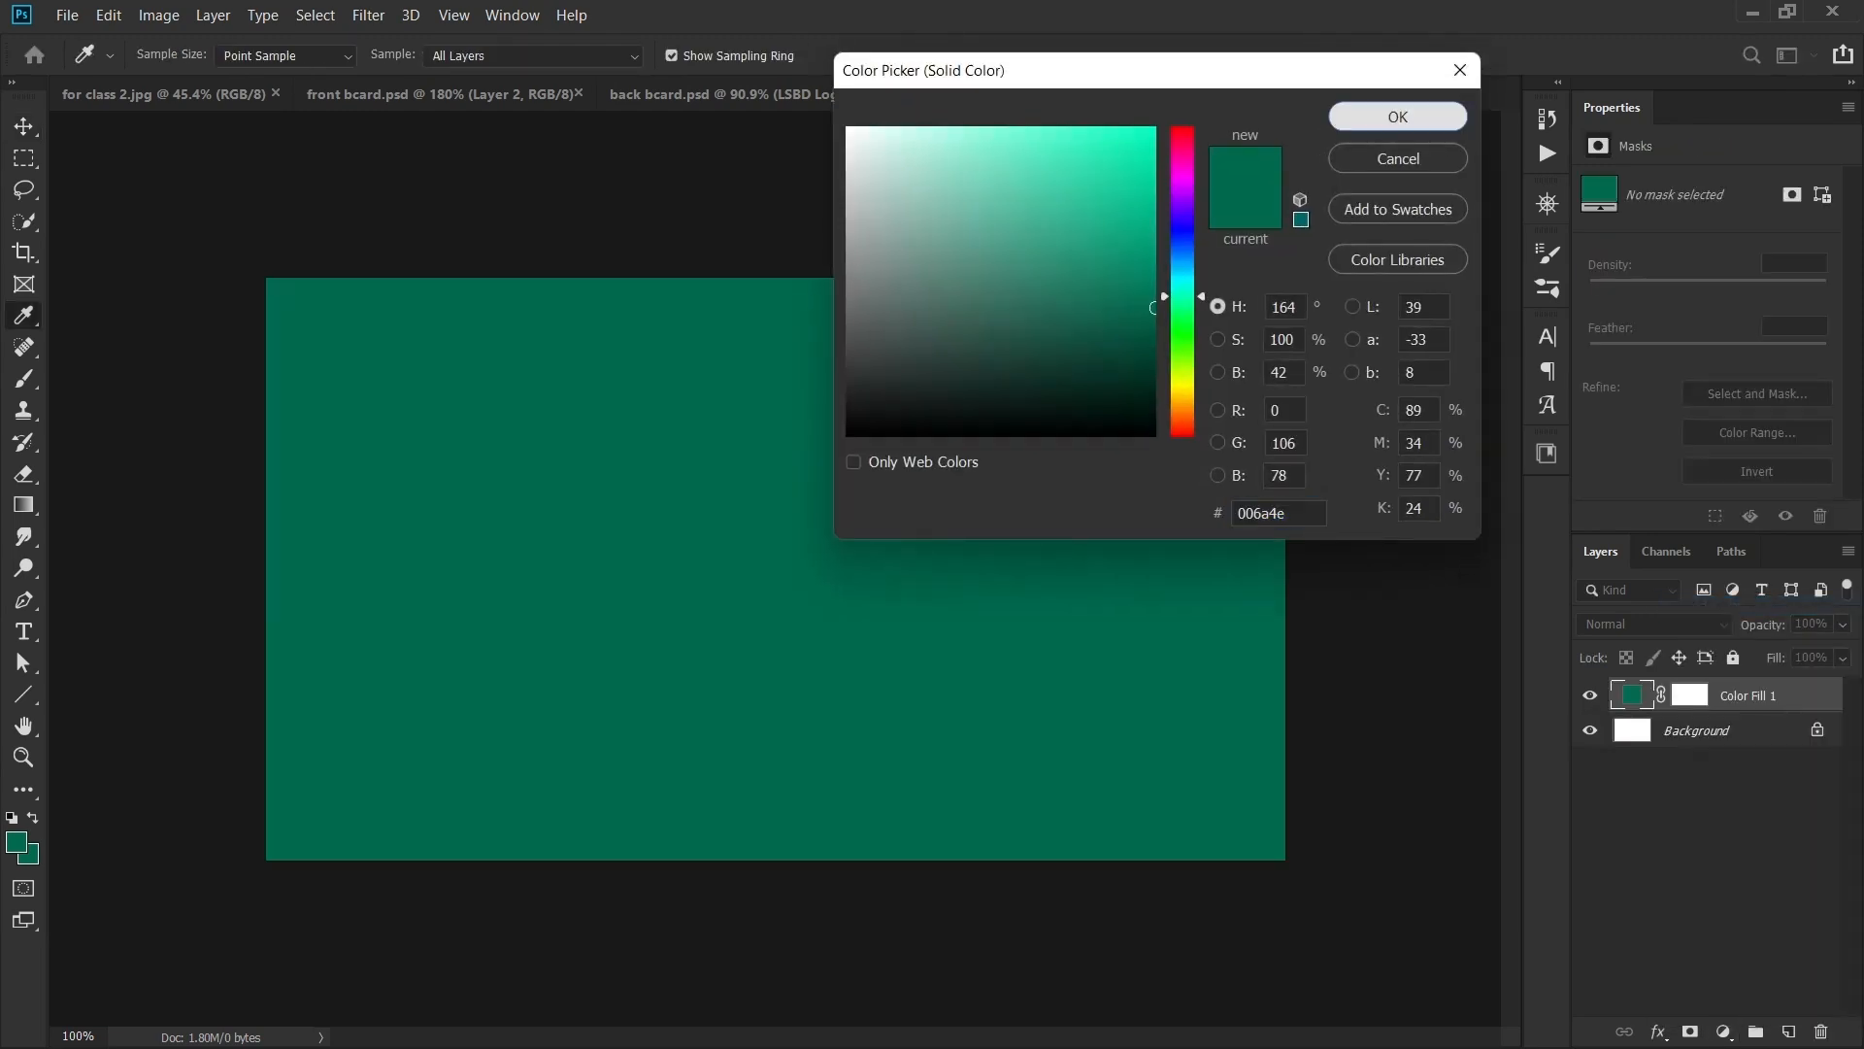
pyautogui.click(1398, 117)
pyautogui.click(641, 94)
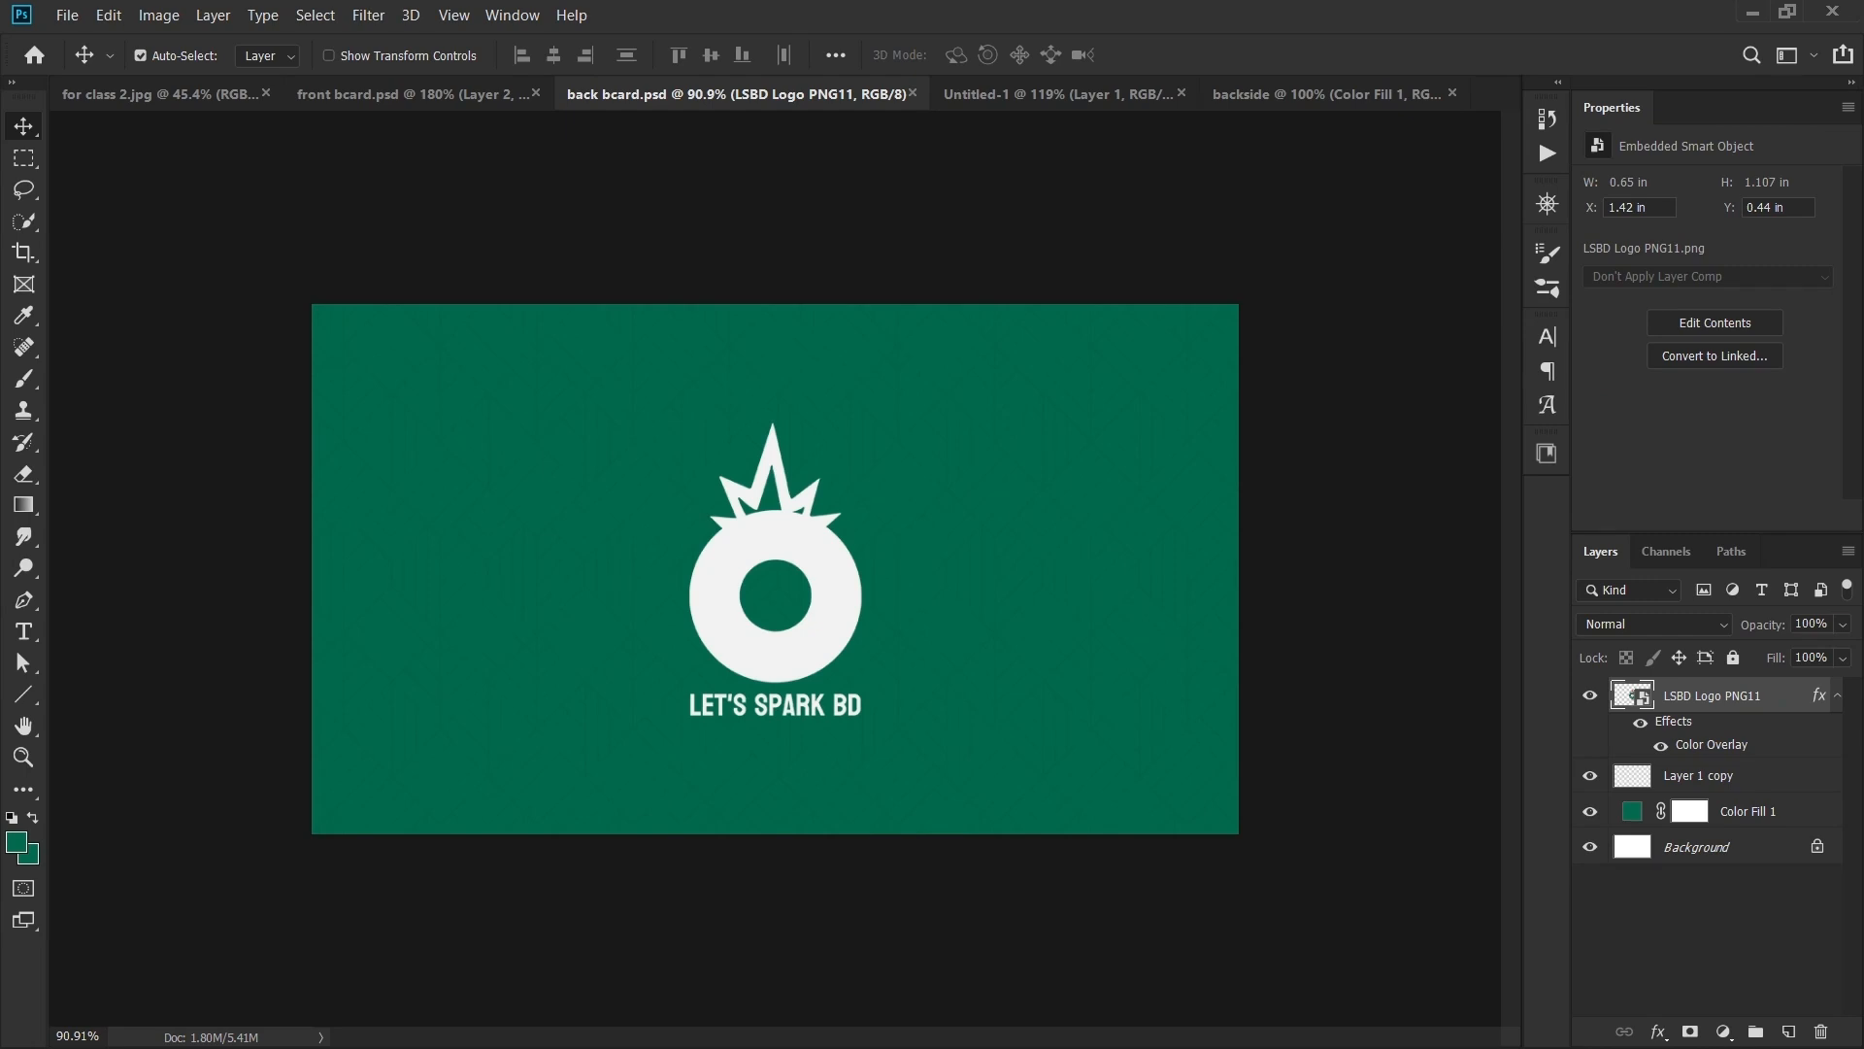
pyautogui.click(1327, 94)
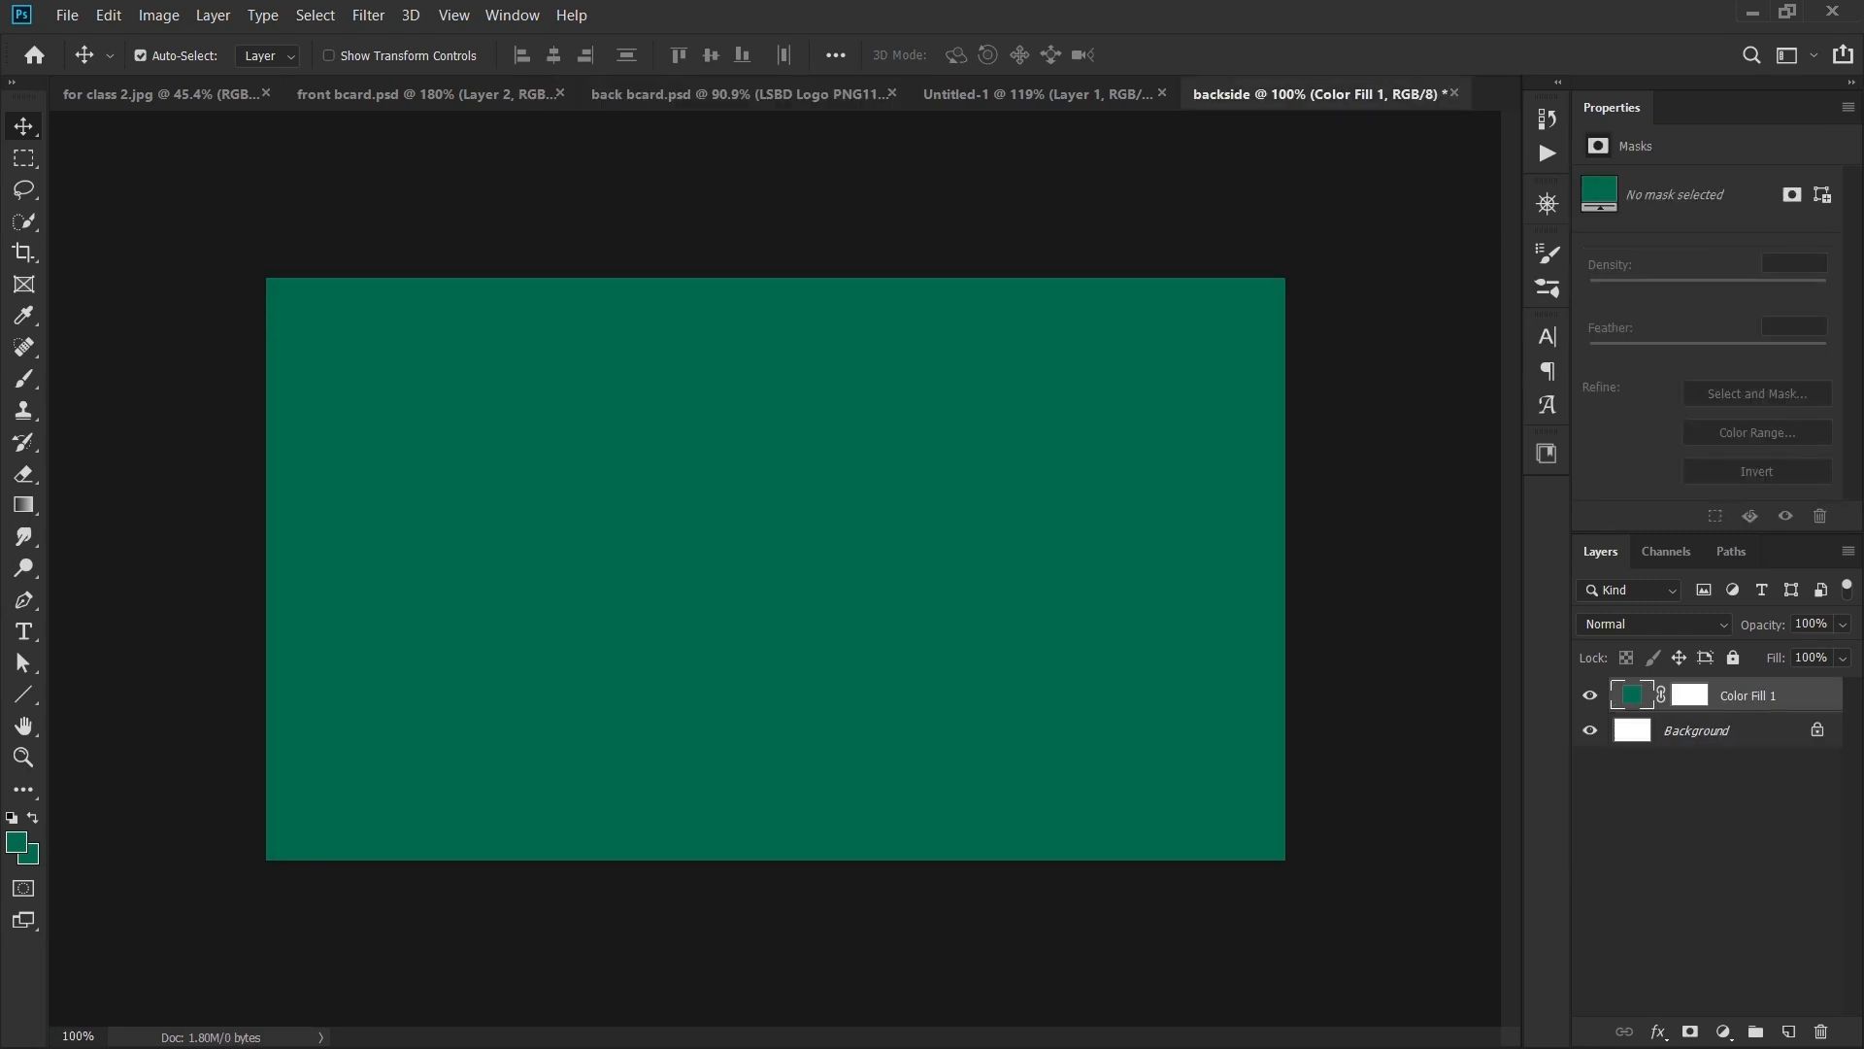
pyautogui.click(1734, 658)
pyautogui.click(680, 94)
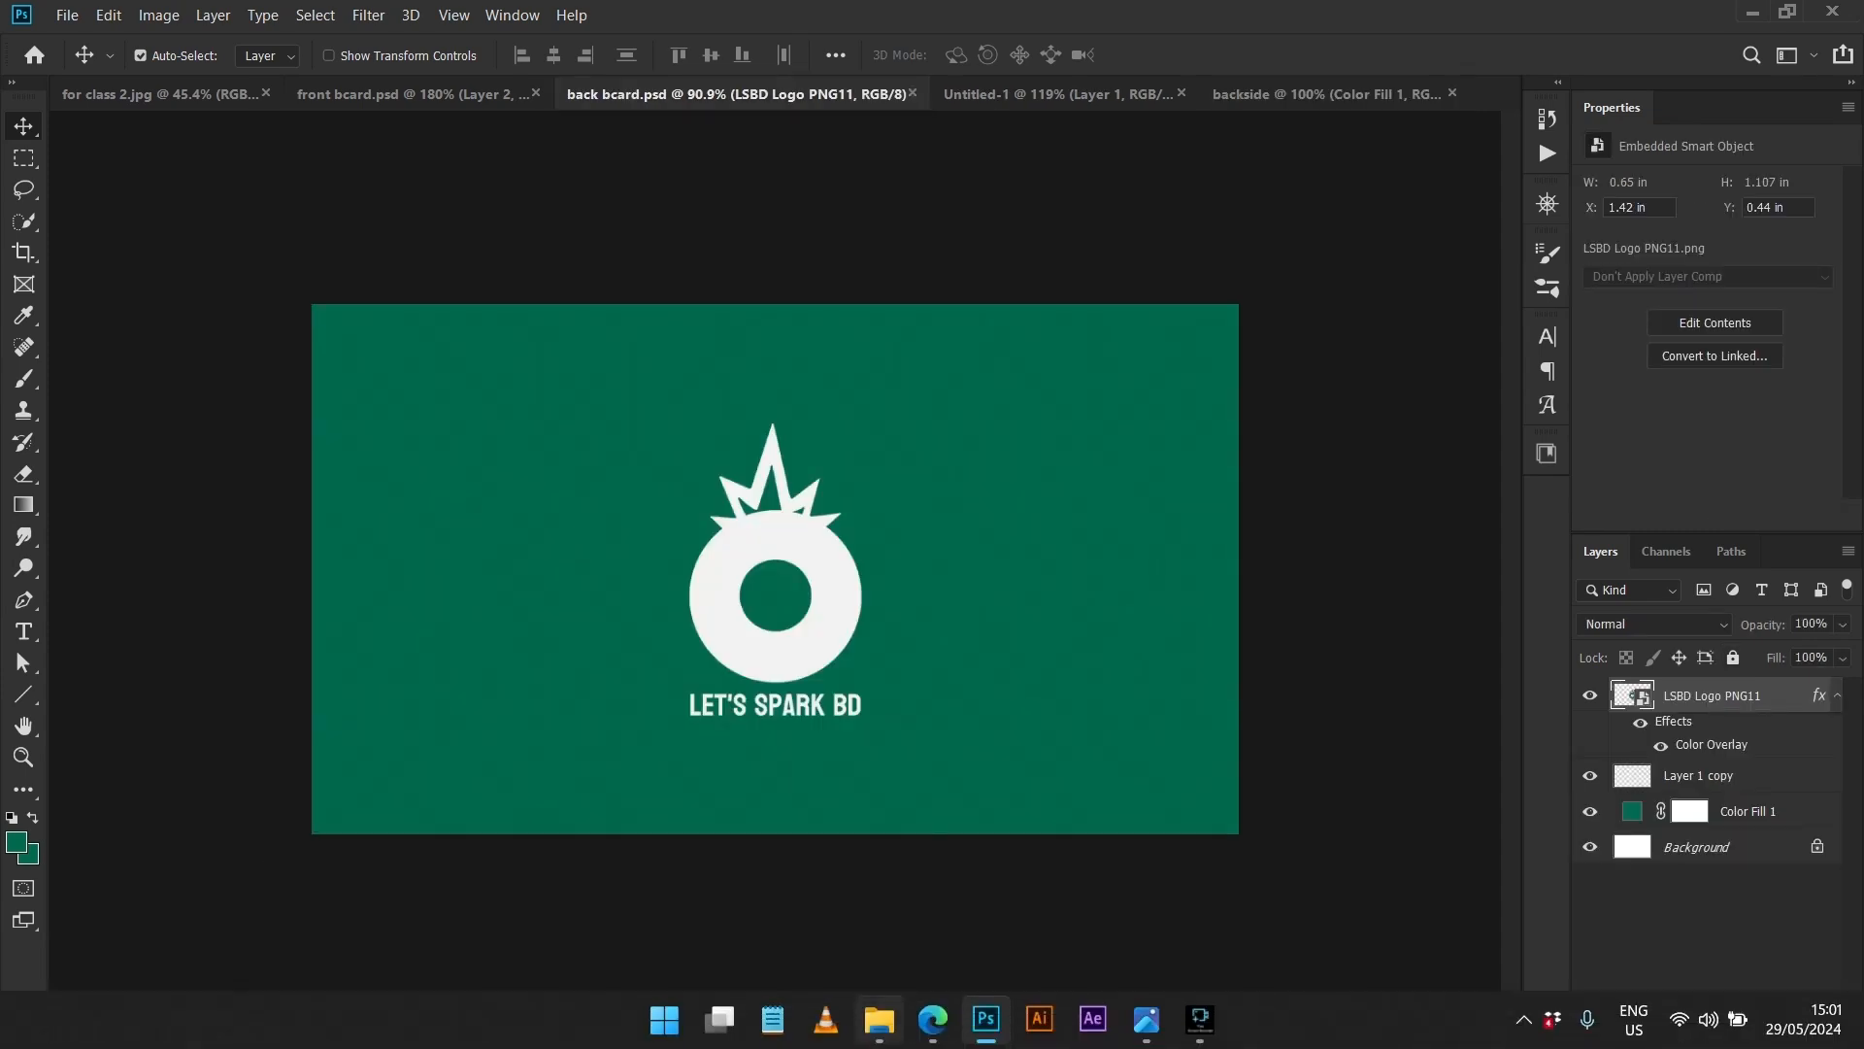
# - Load the freepik.com homepage in a new Edge tab and scroll through it
pyautogui.click(932, 1032)
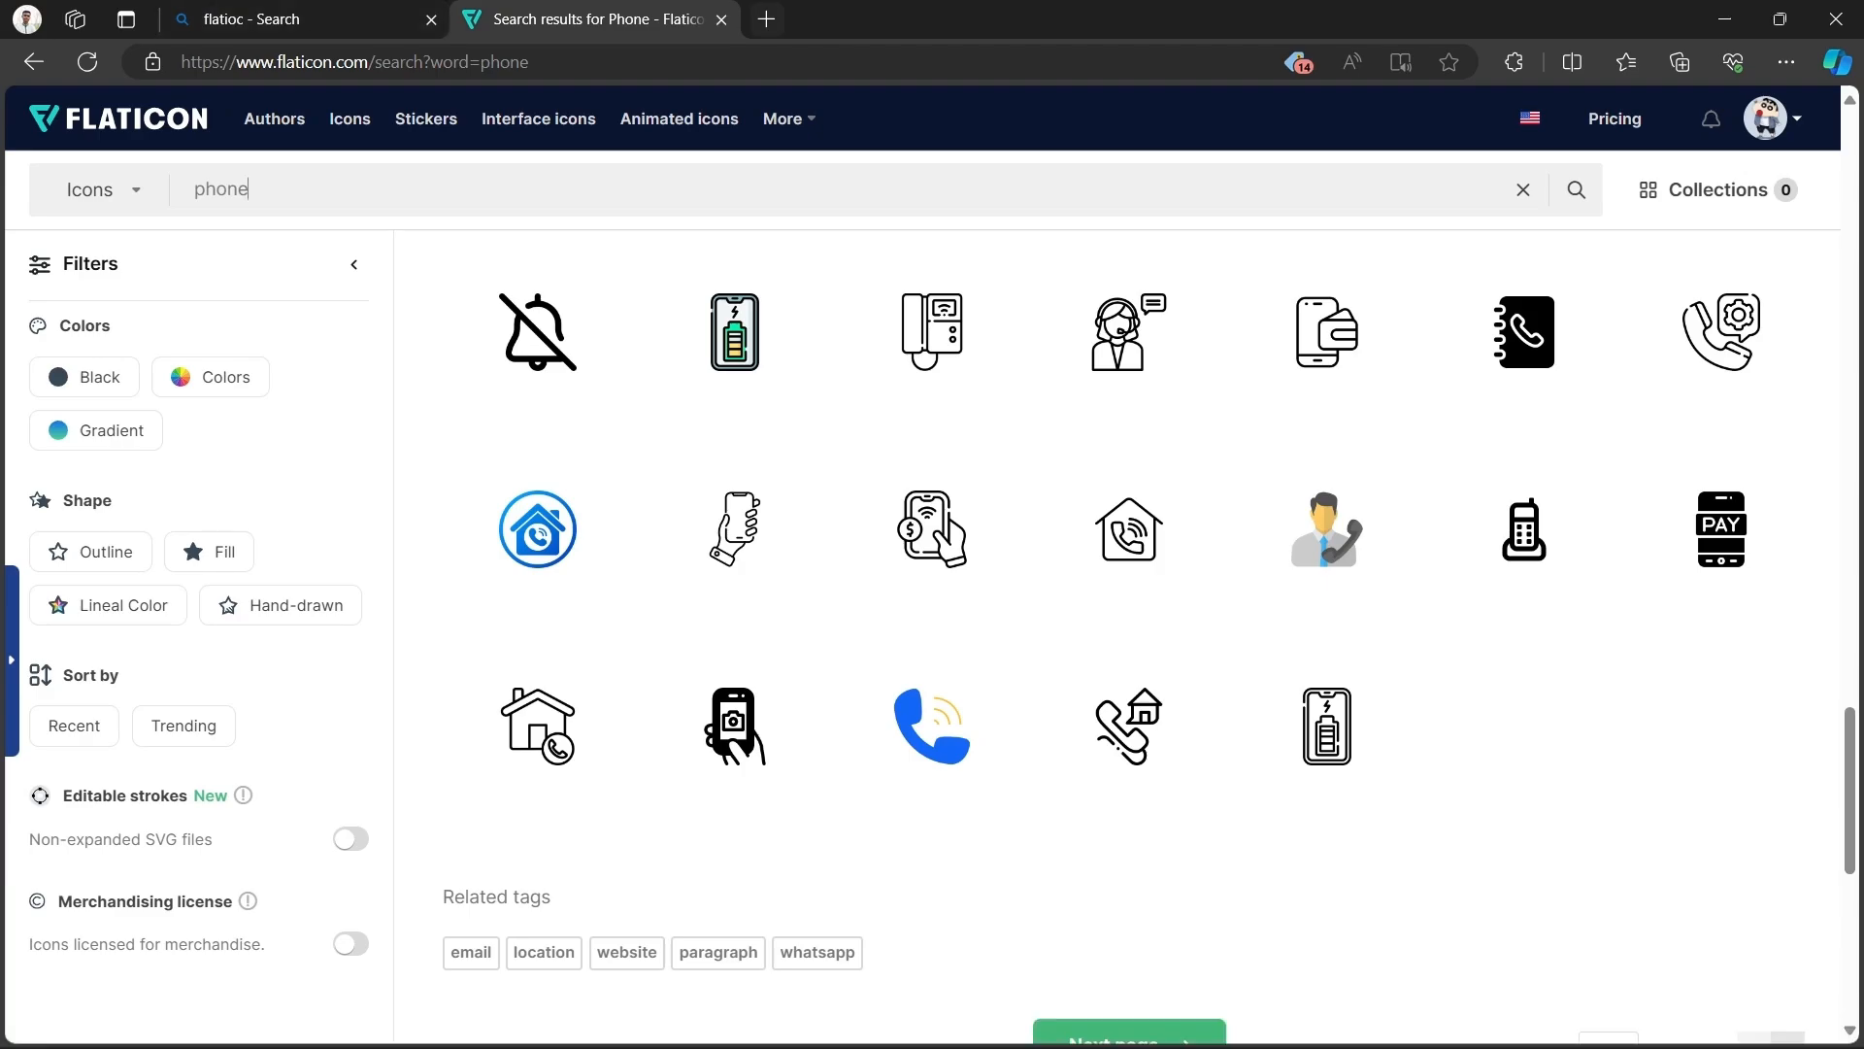
pyautogui.hotkey('ctrl', 't')
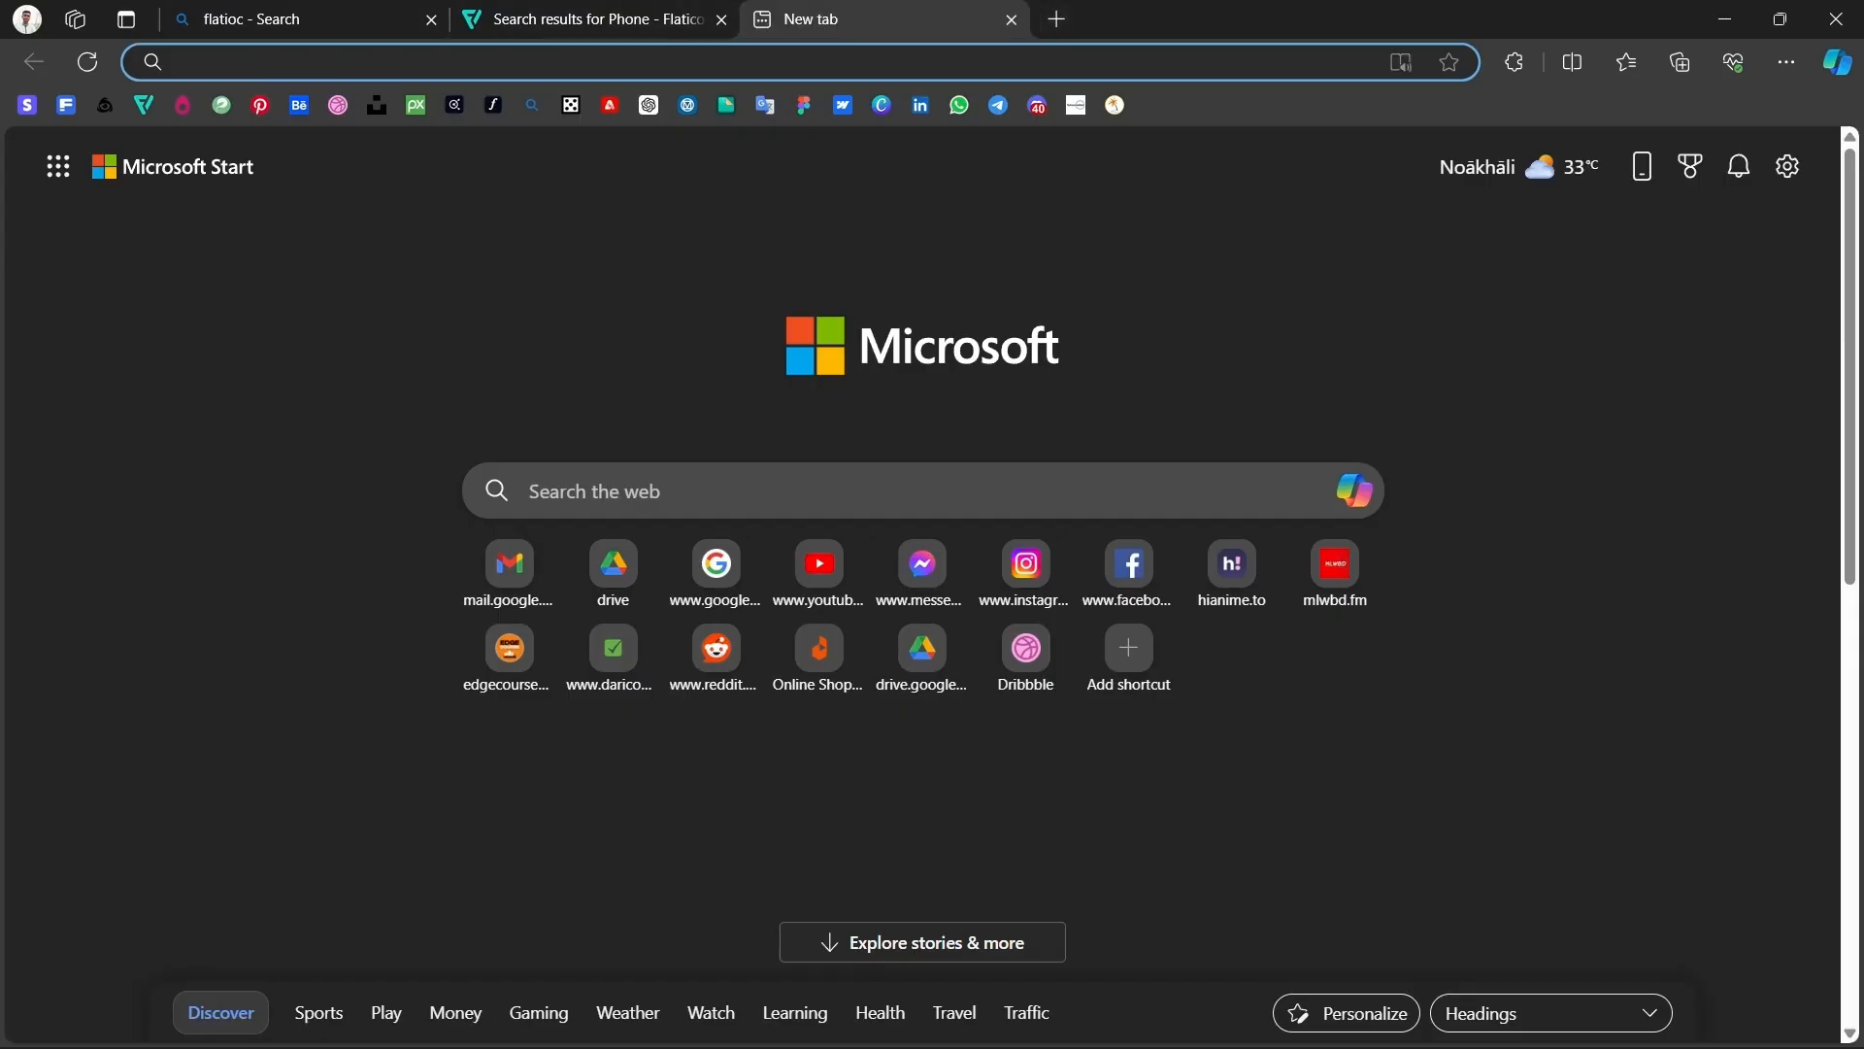
pyautogui.write('freepik.com')
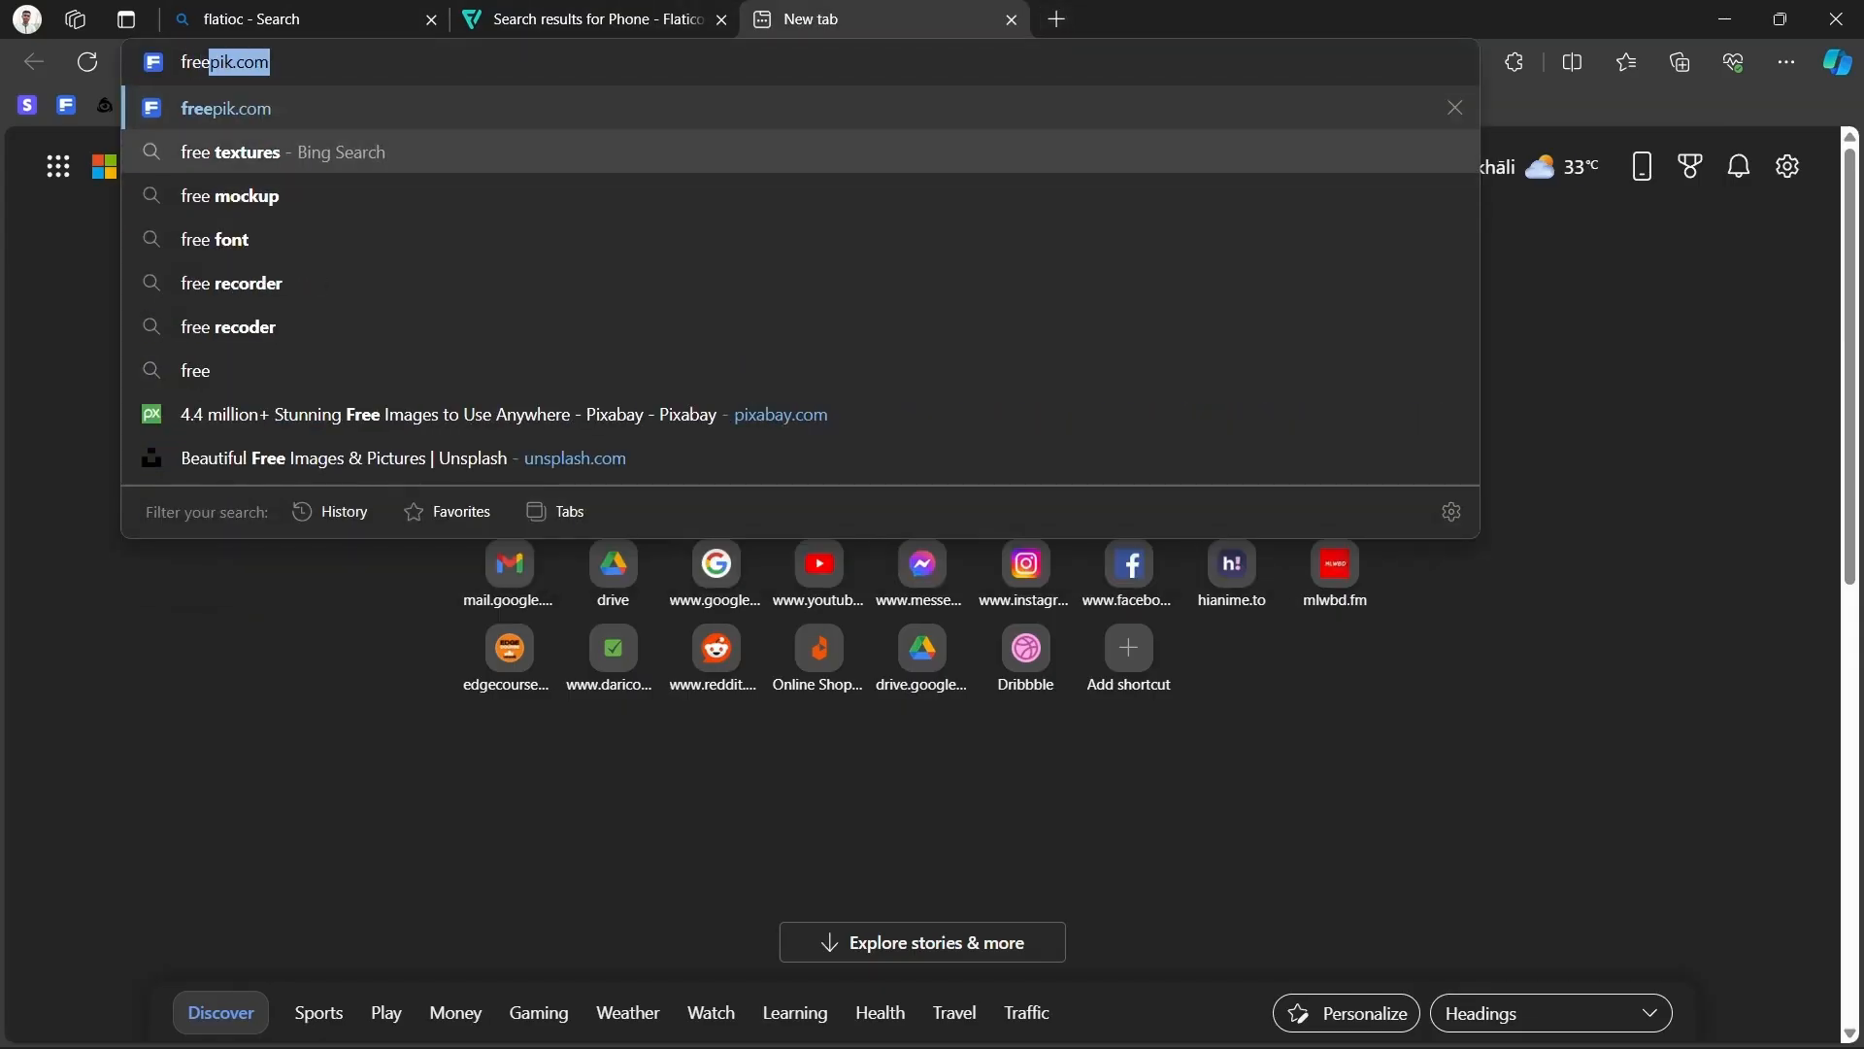
pyautogui.press('Return')
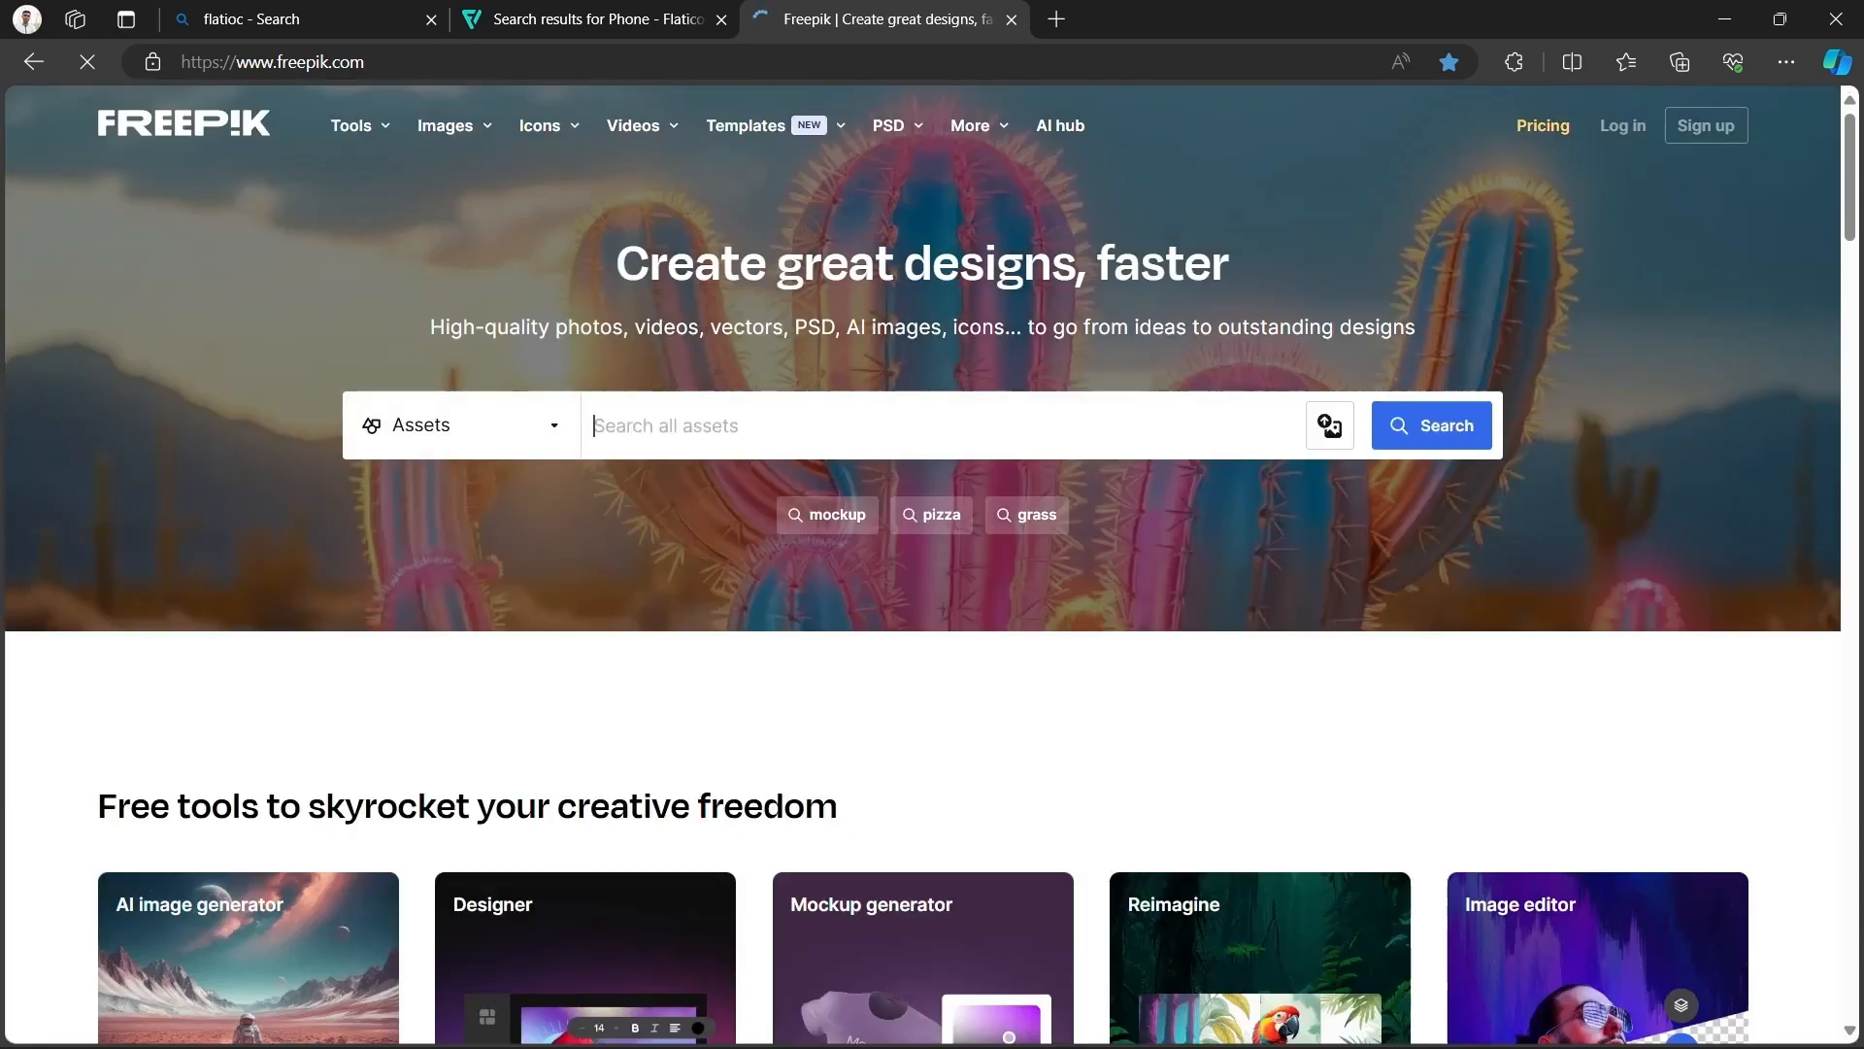
pyautogui.scroll(-5, 932, 563)
pyautogui.scroll(-10, 727, 495)
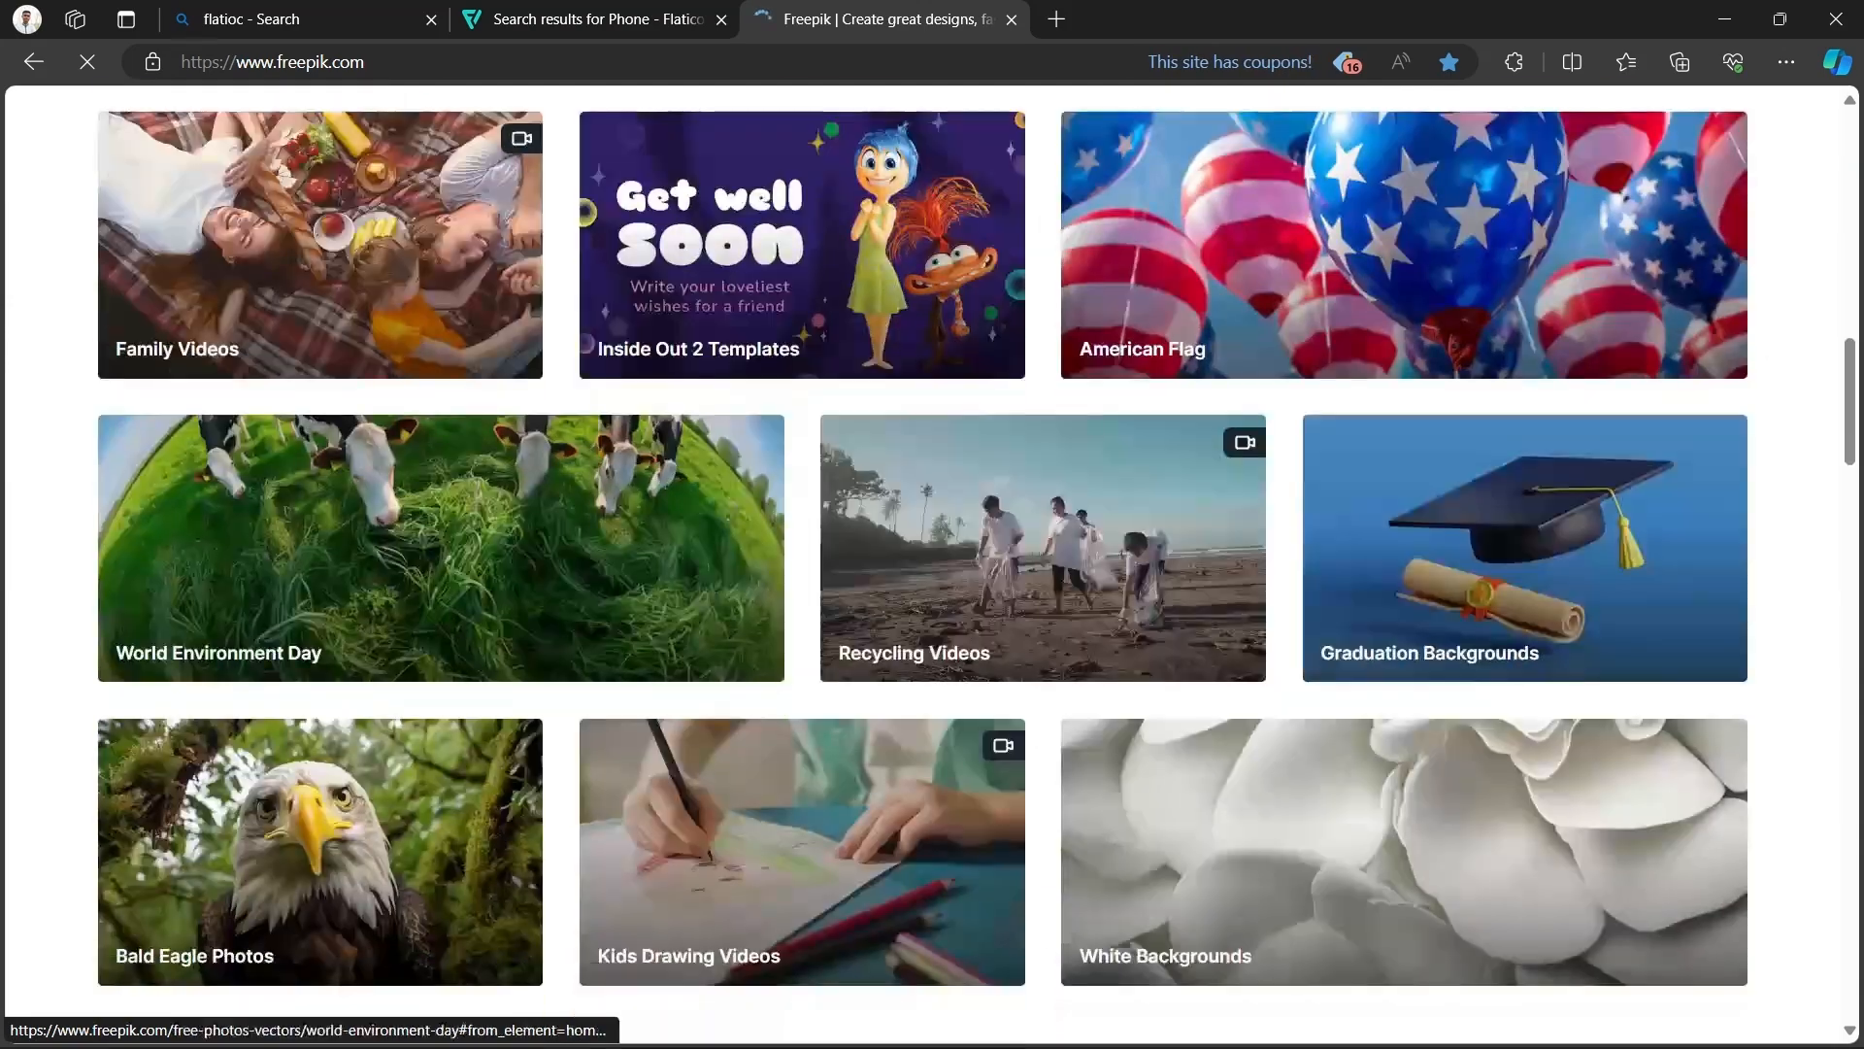
pyautogui.scroll(15, 726, 495)
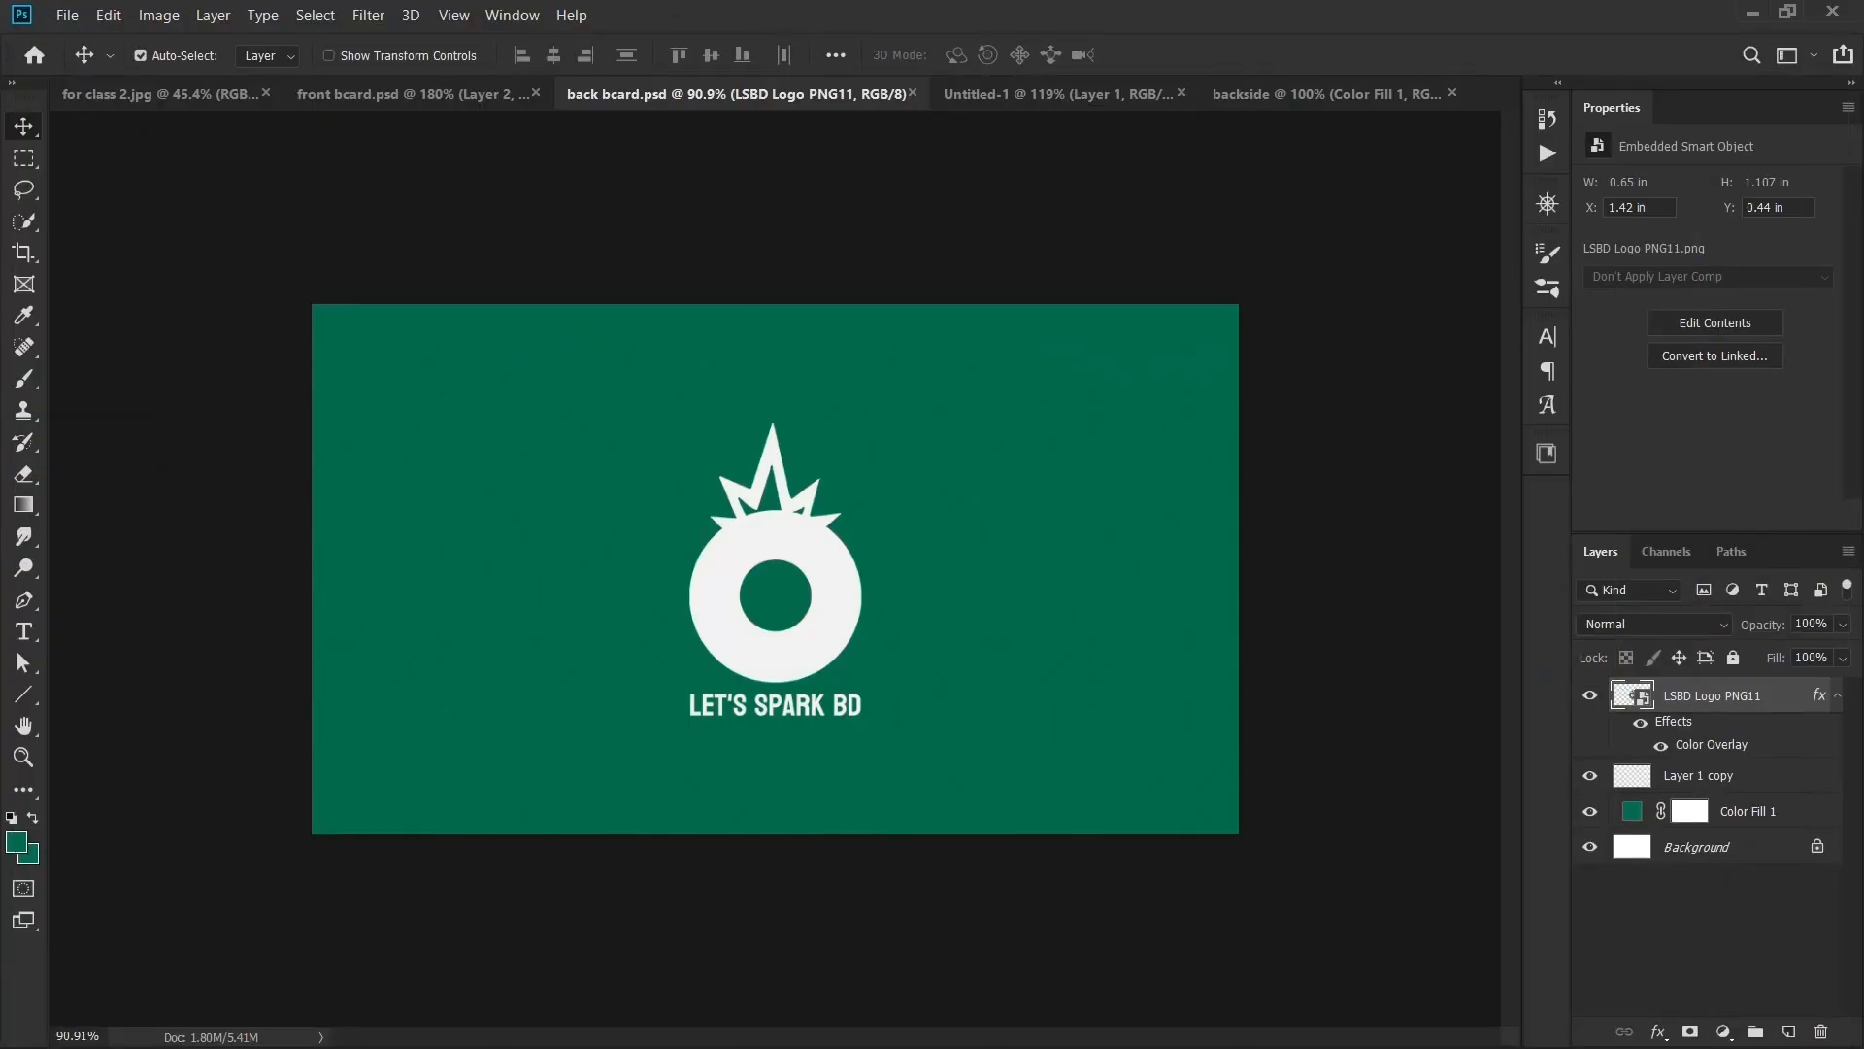
# - Copy the Layer 1 copy pattern layer from back bcard.psd into the backside document
pyautogui.click(1708, 776)
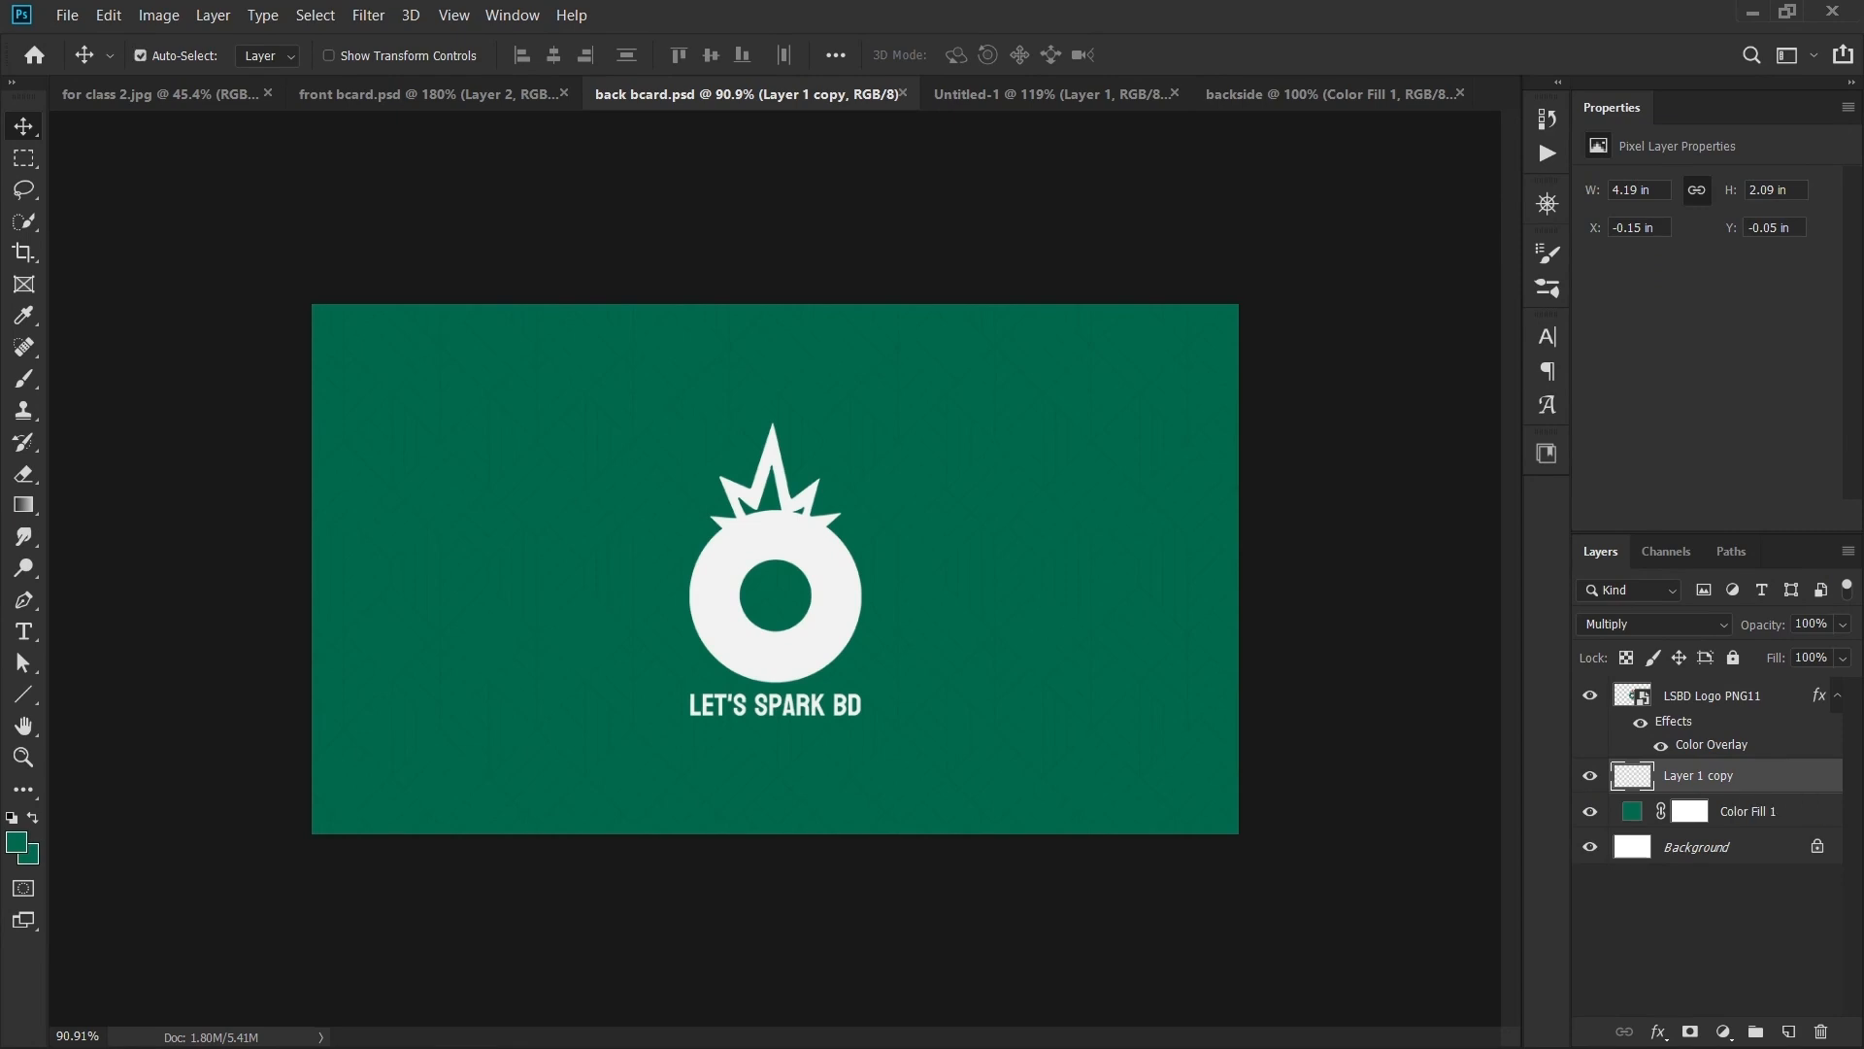
pyautogui.hotkey('ctrl', 'Tab')
pyautogui.hotkey('ctrl', 'Tab')
pyautogui.hotkey('ctrl', 'v')
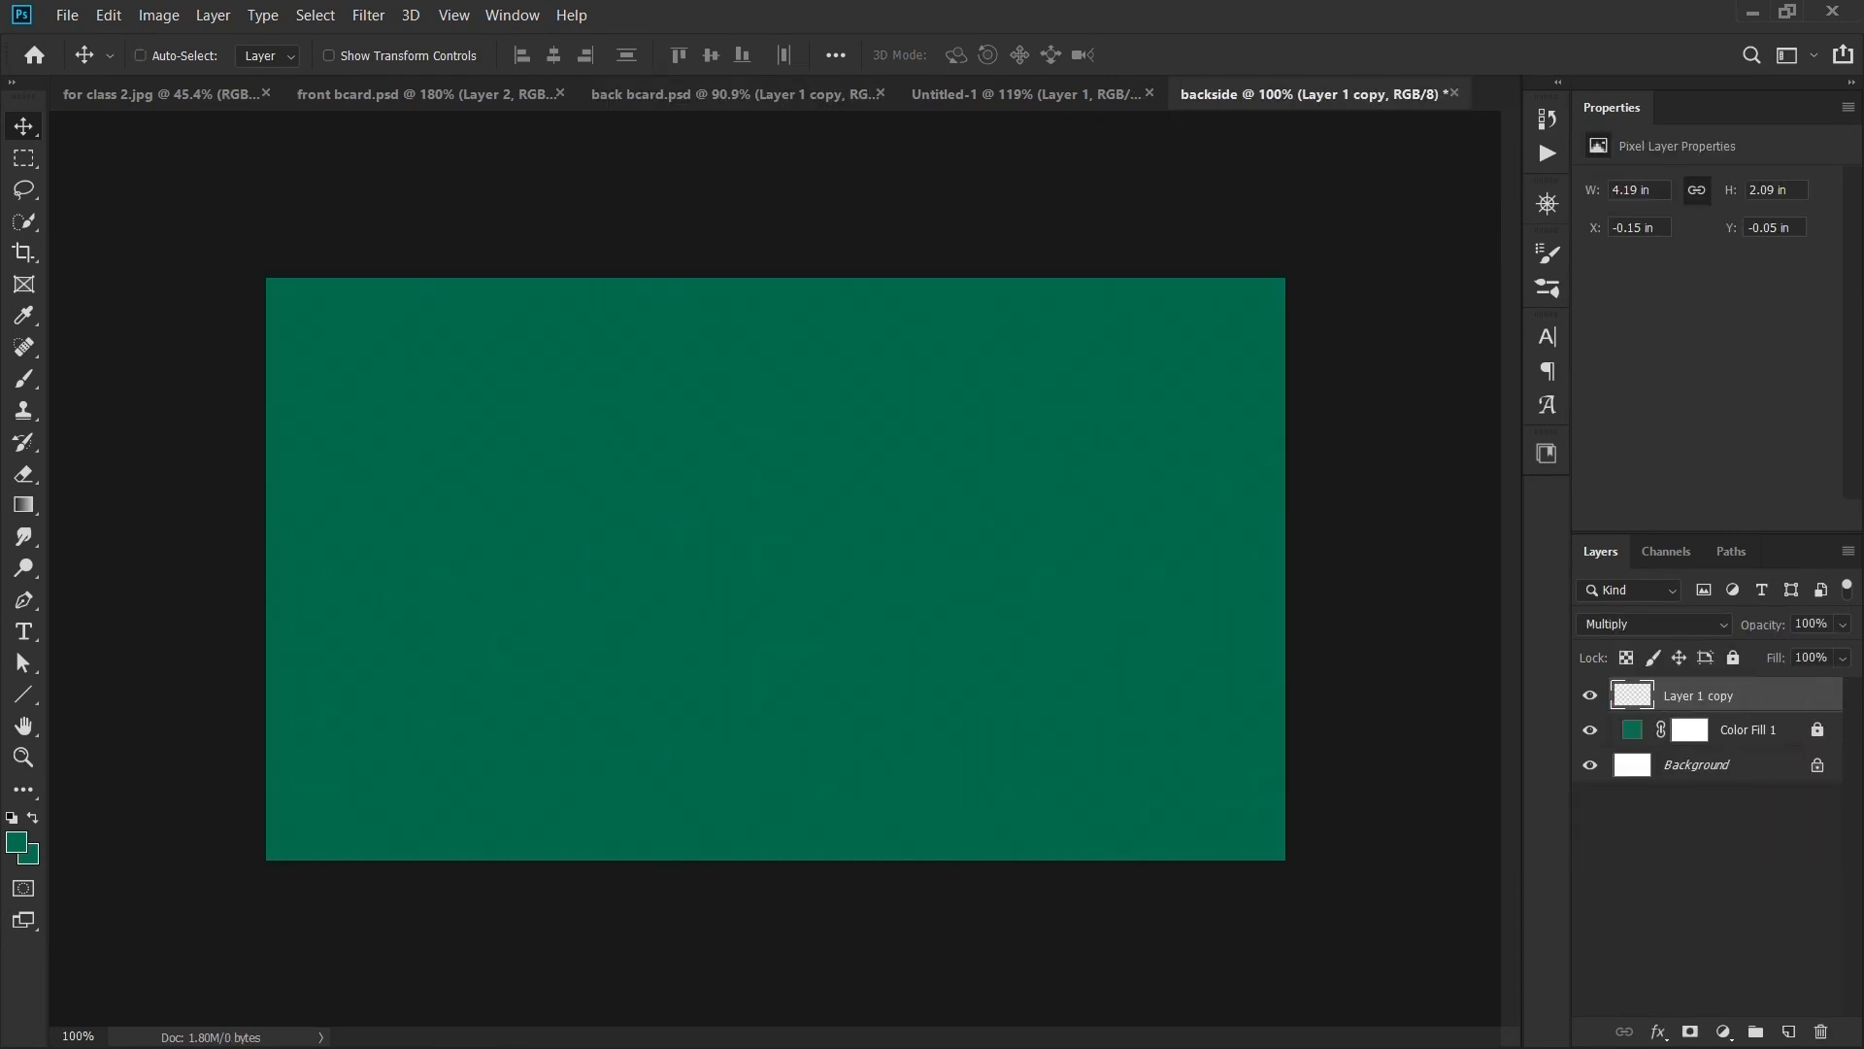
pyautogui.scroll(5, 776, 569)
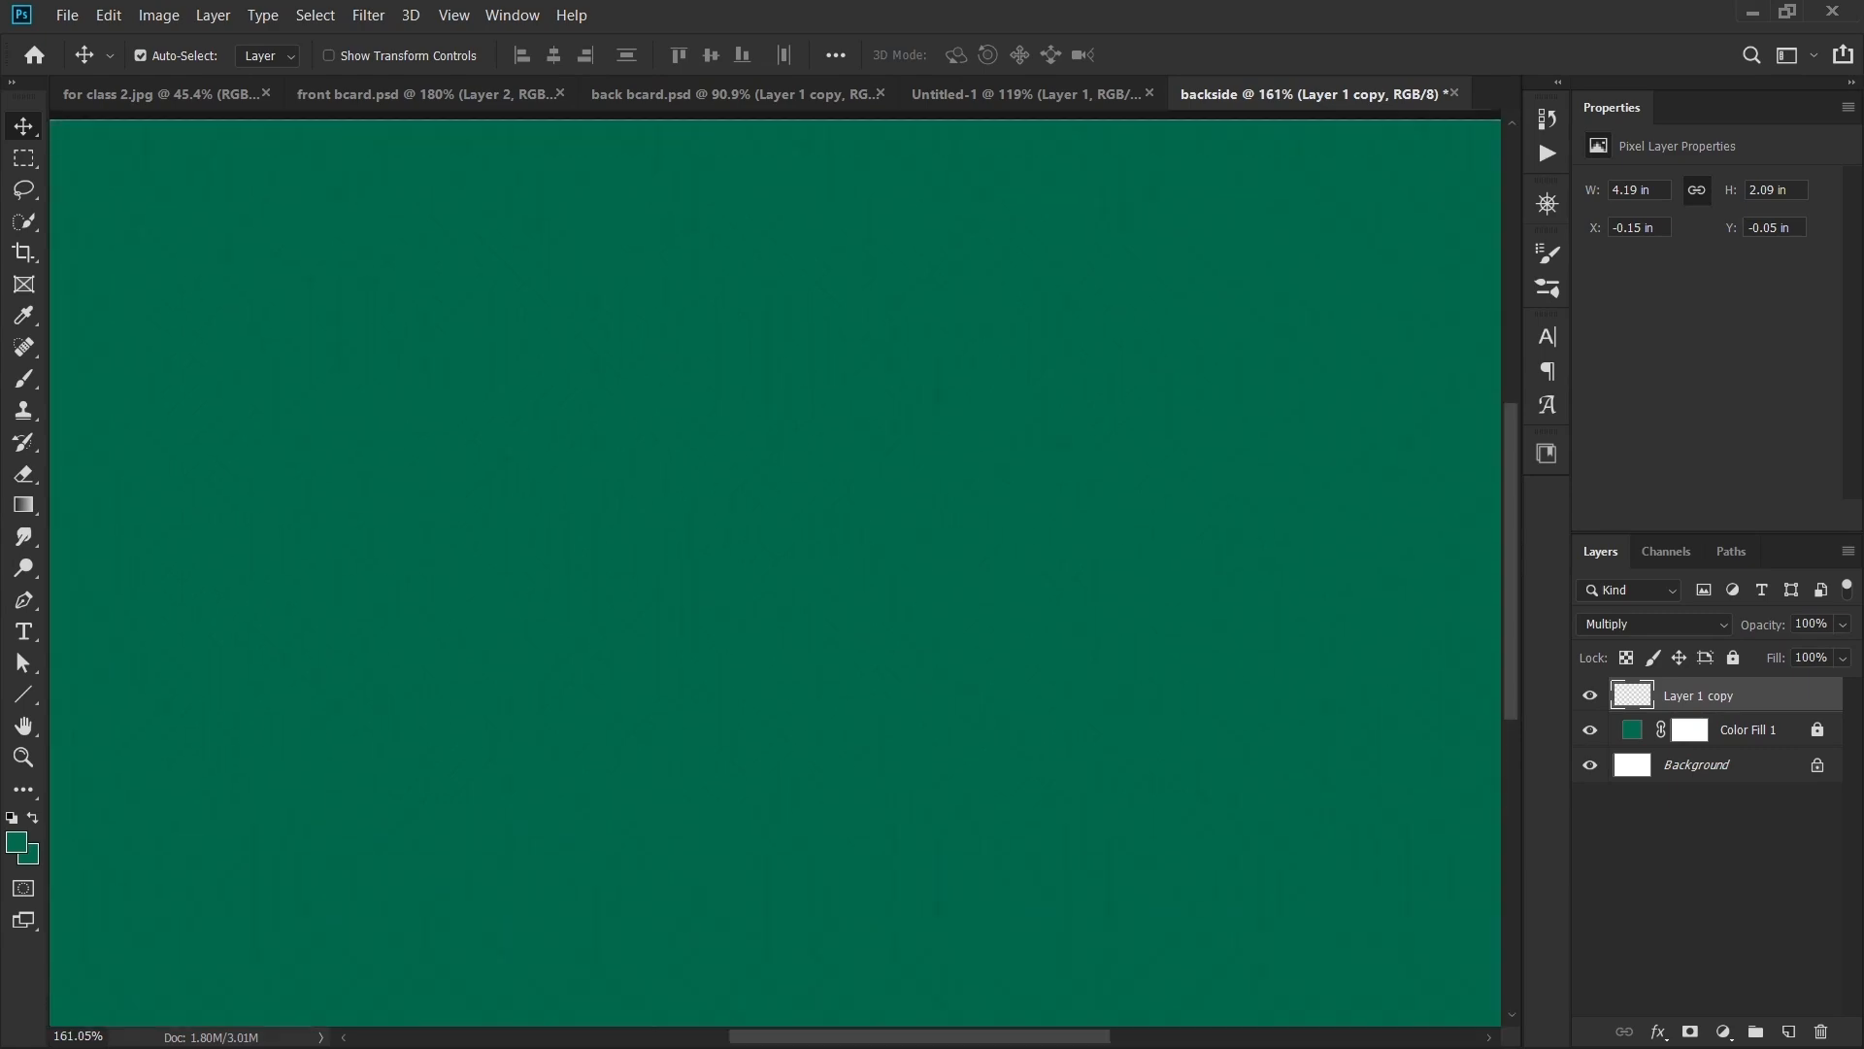
pyautogui.scroll(-3, 776, 569)
# - Try Normal blending on the pattern layer, then settle on Multiply over the green fill
pyautogui.click(1654, 624)
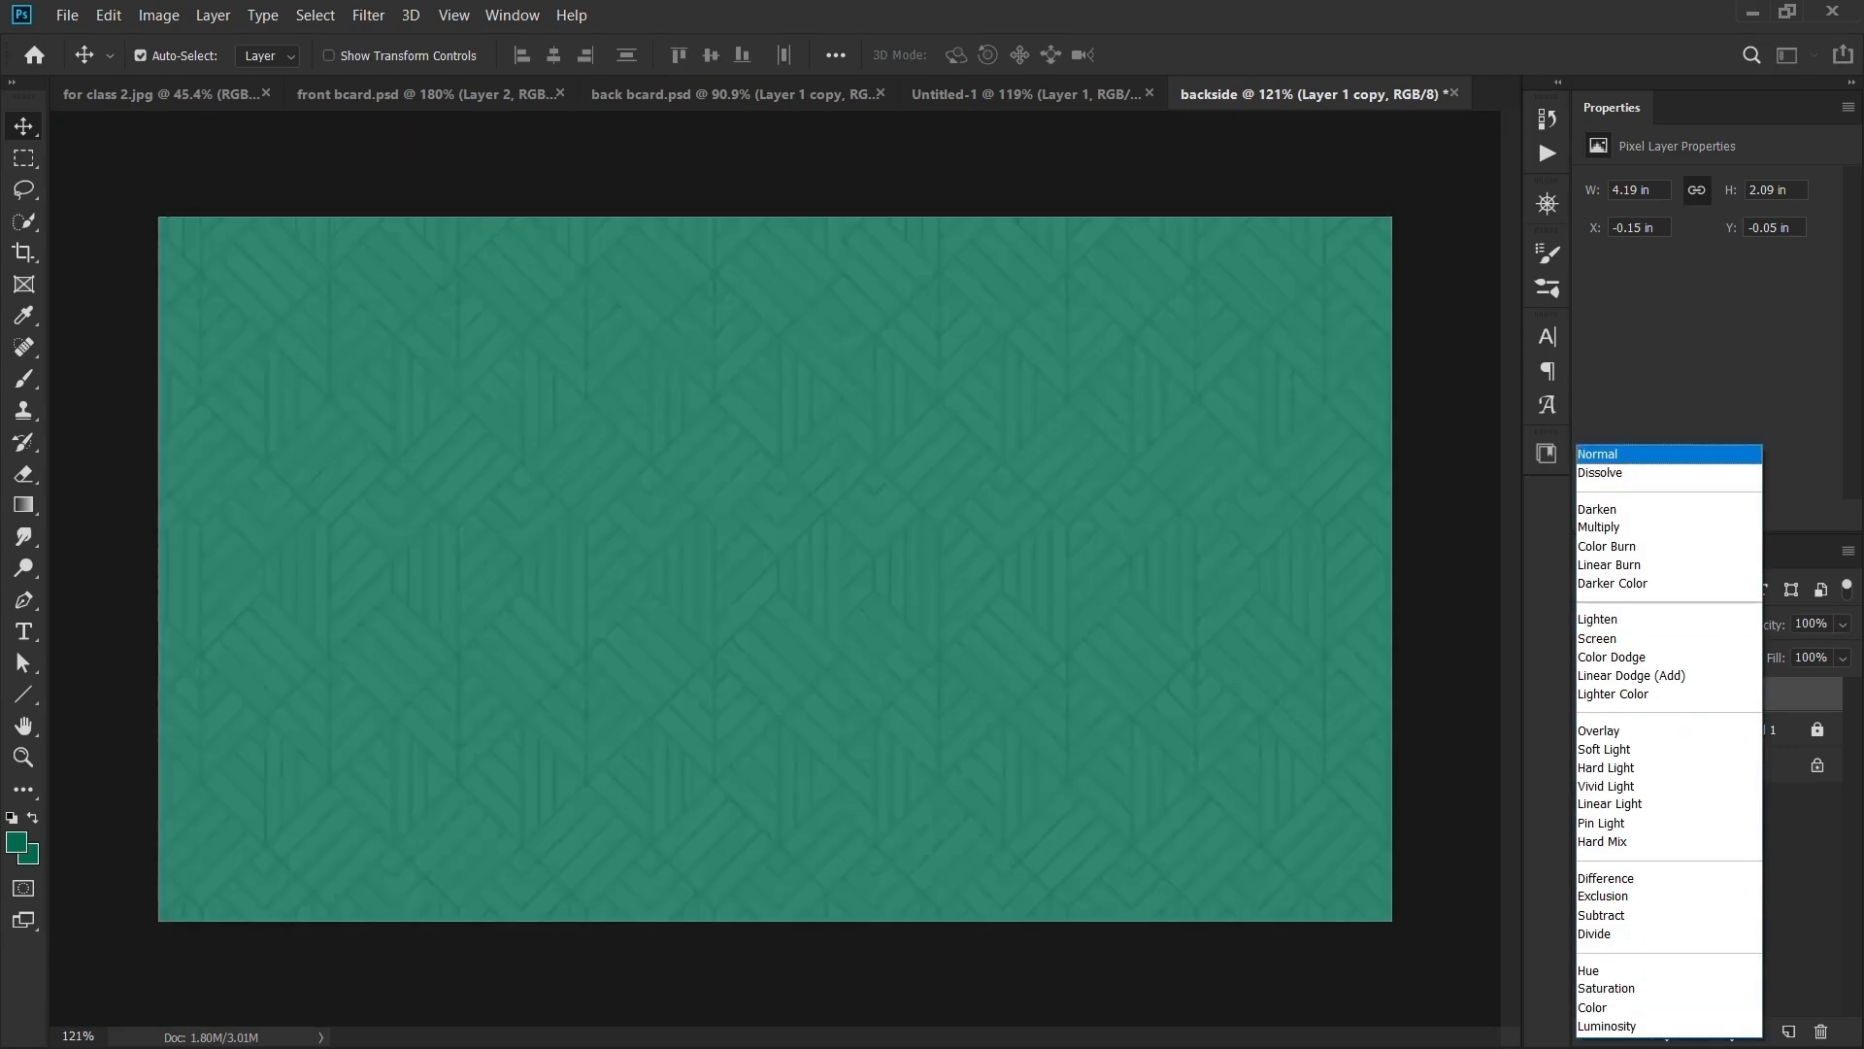
pyautogui.click(1631, 453)
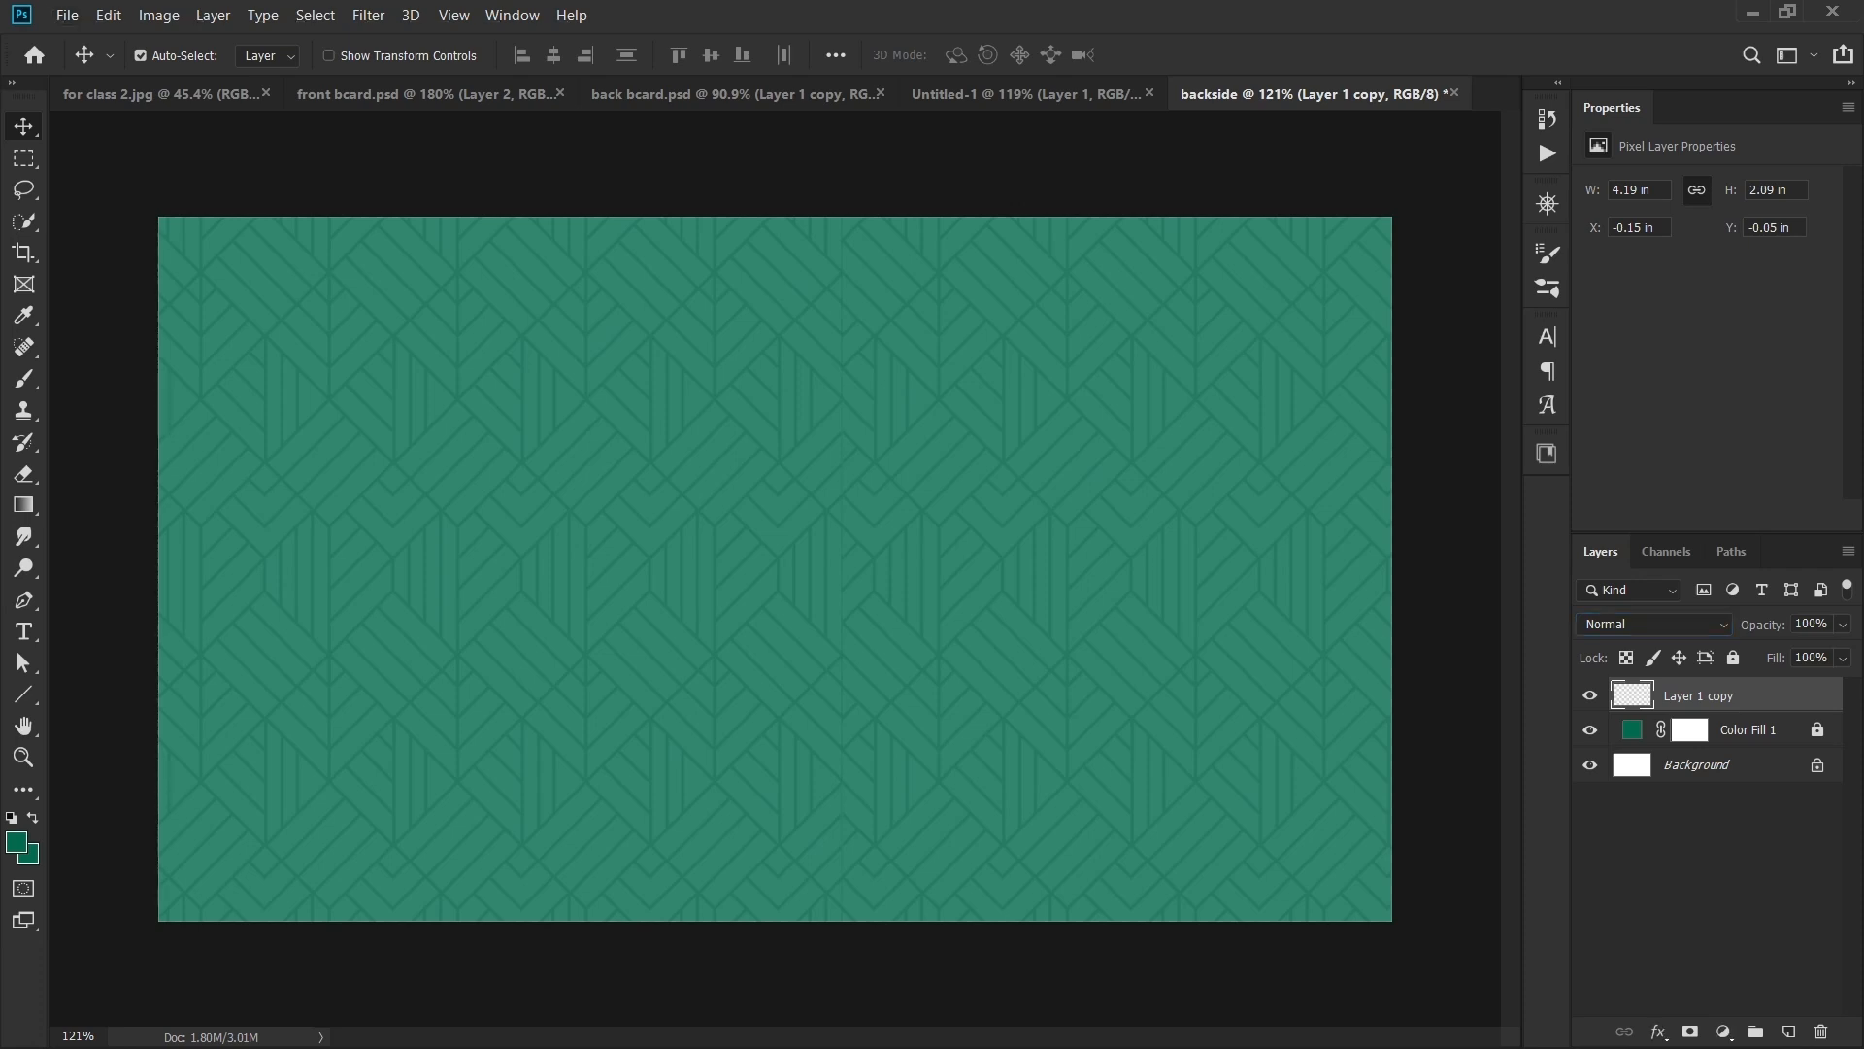
pyautogui.click(1653, 624)
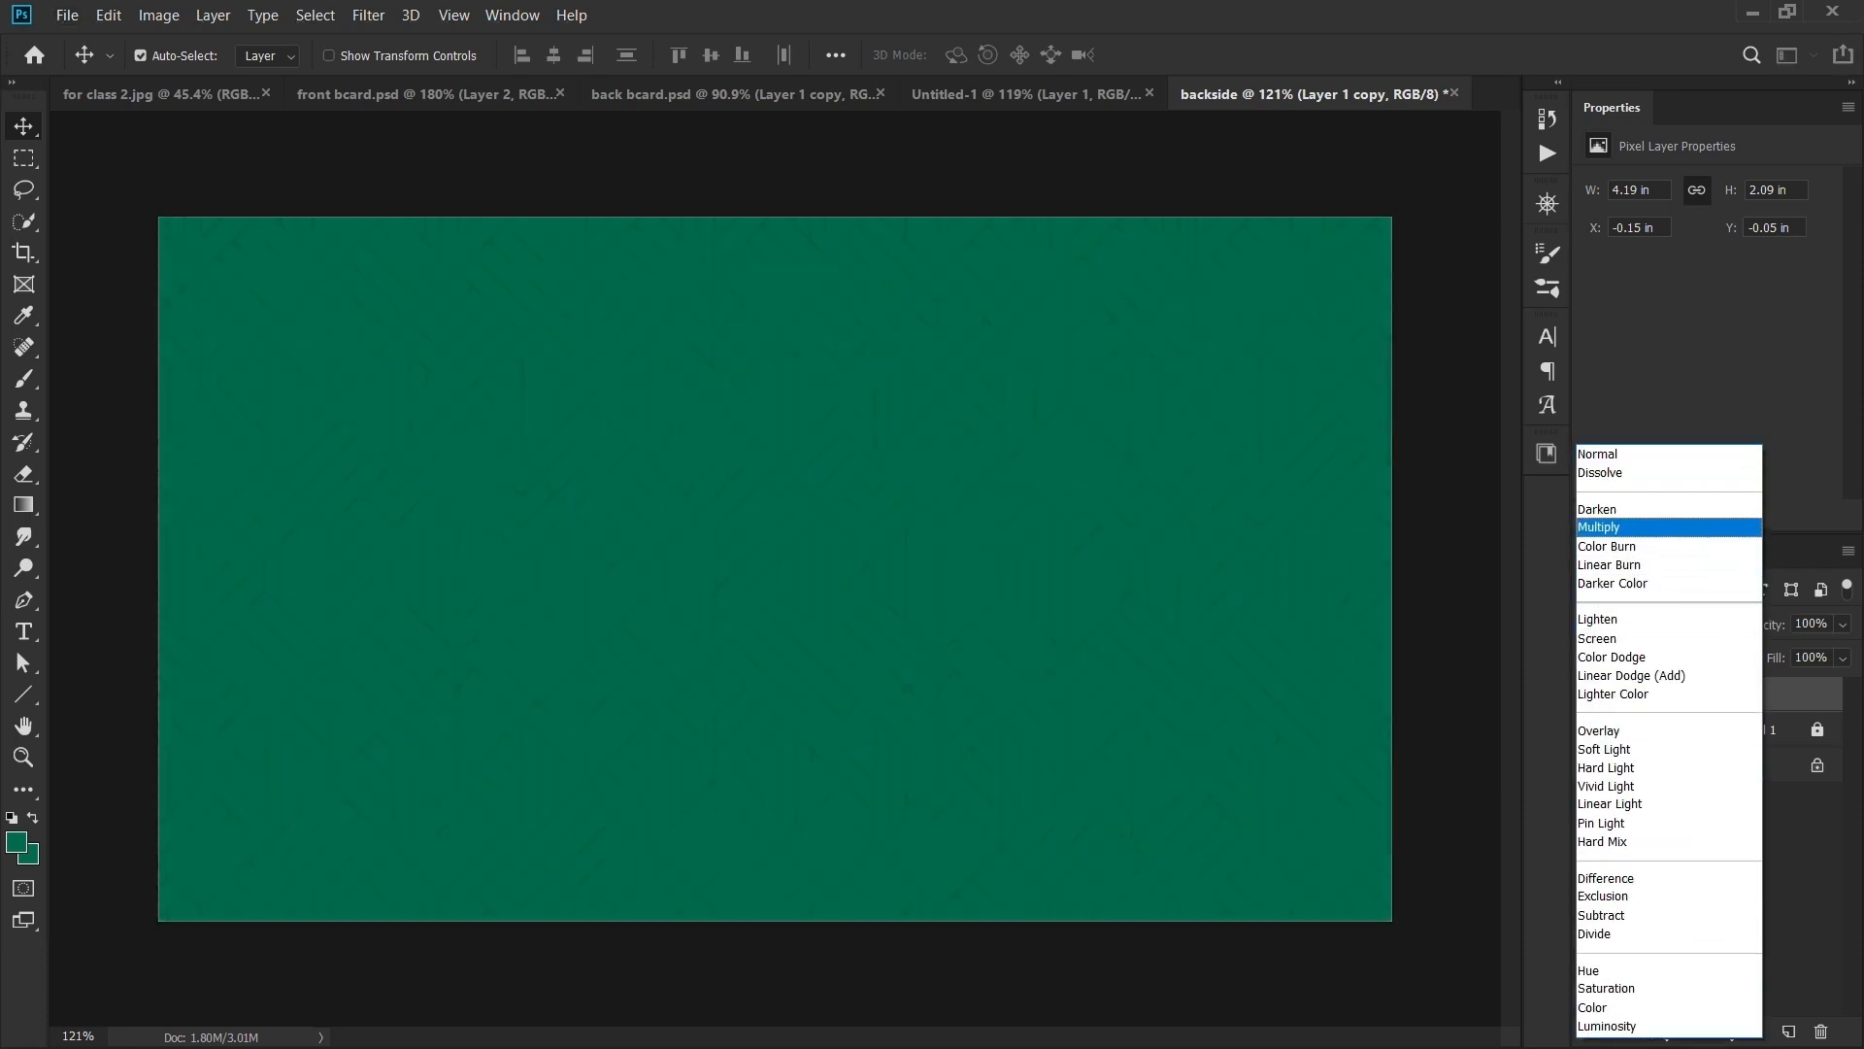
pyautogui.click(1631, 528)
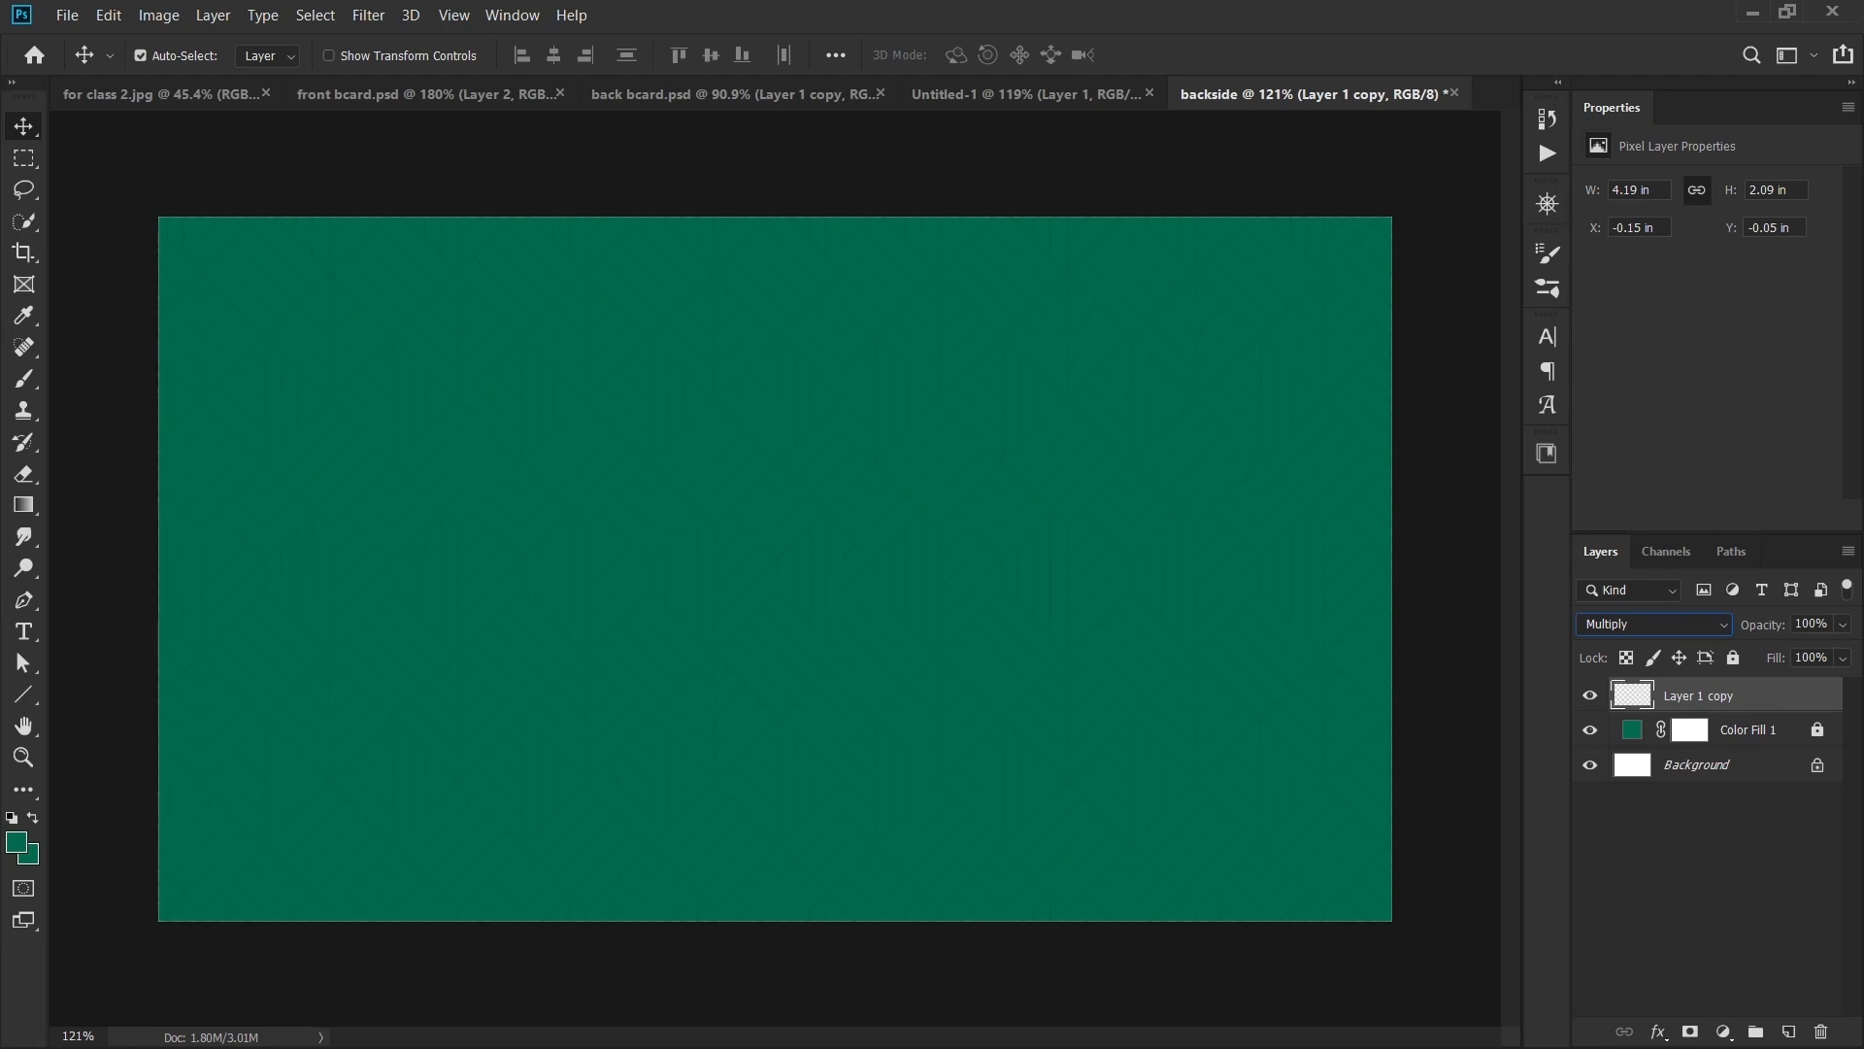
pyautogui.scroll(4, 932, 571)
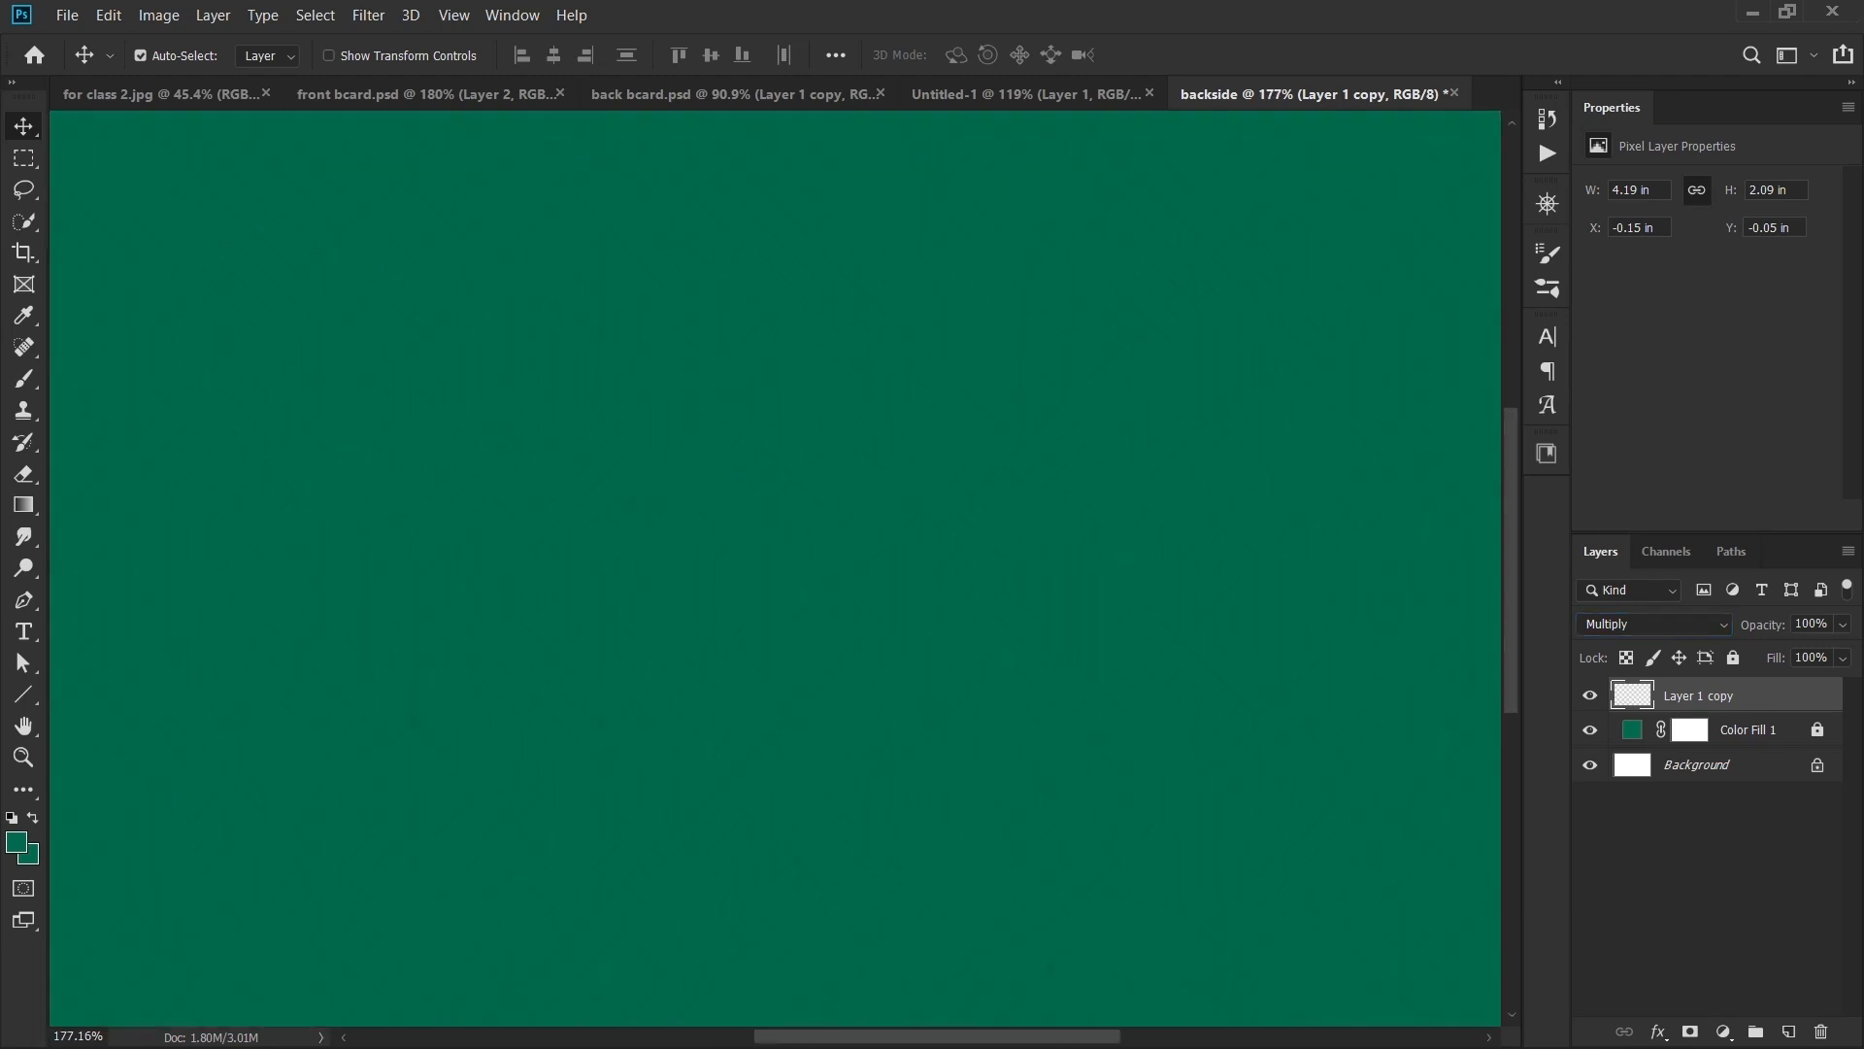
pyautogui.scroll(-4, 932, 571)
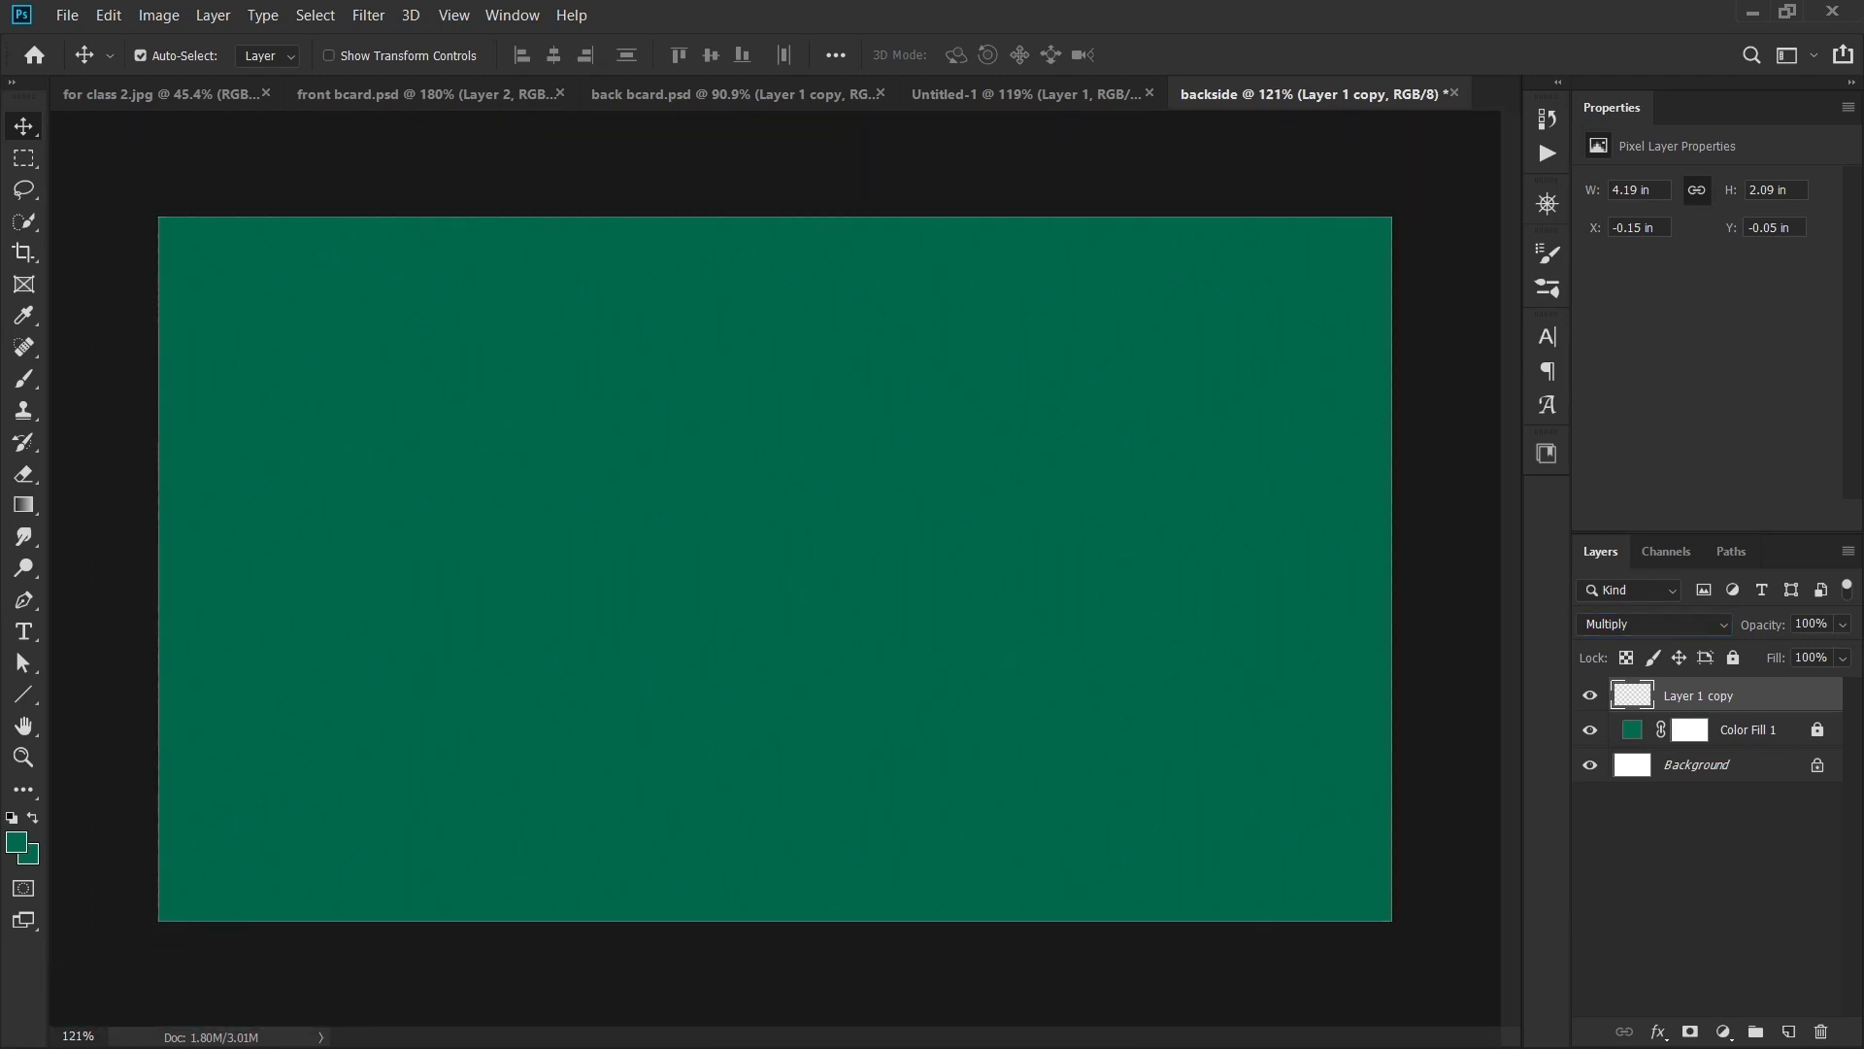
pyautogui.click(734, 94)
pyautogui.scroll(4, 775, 569)
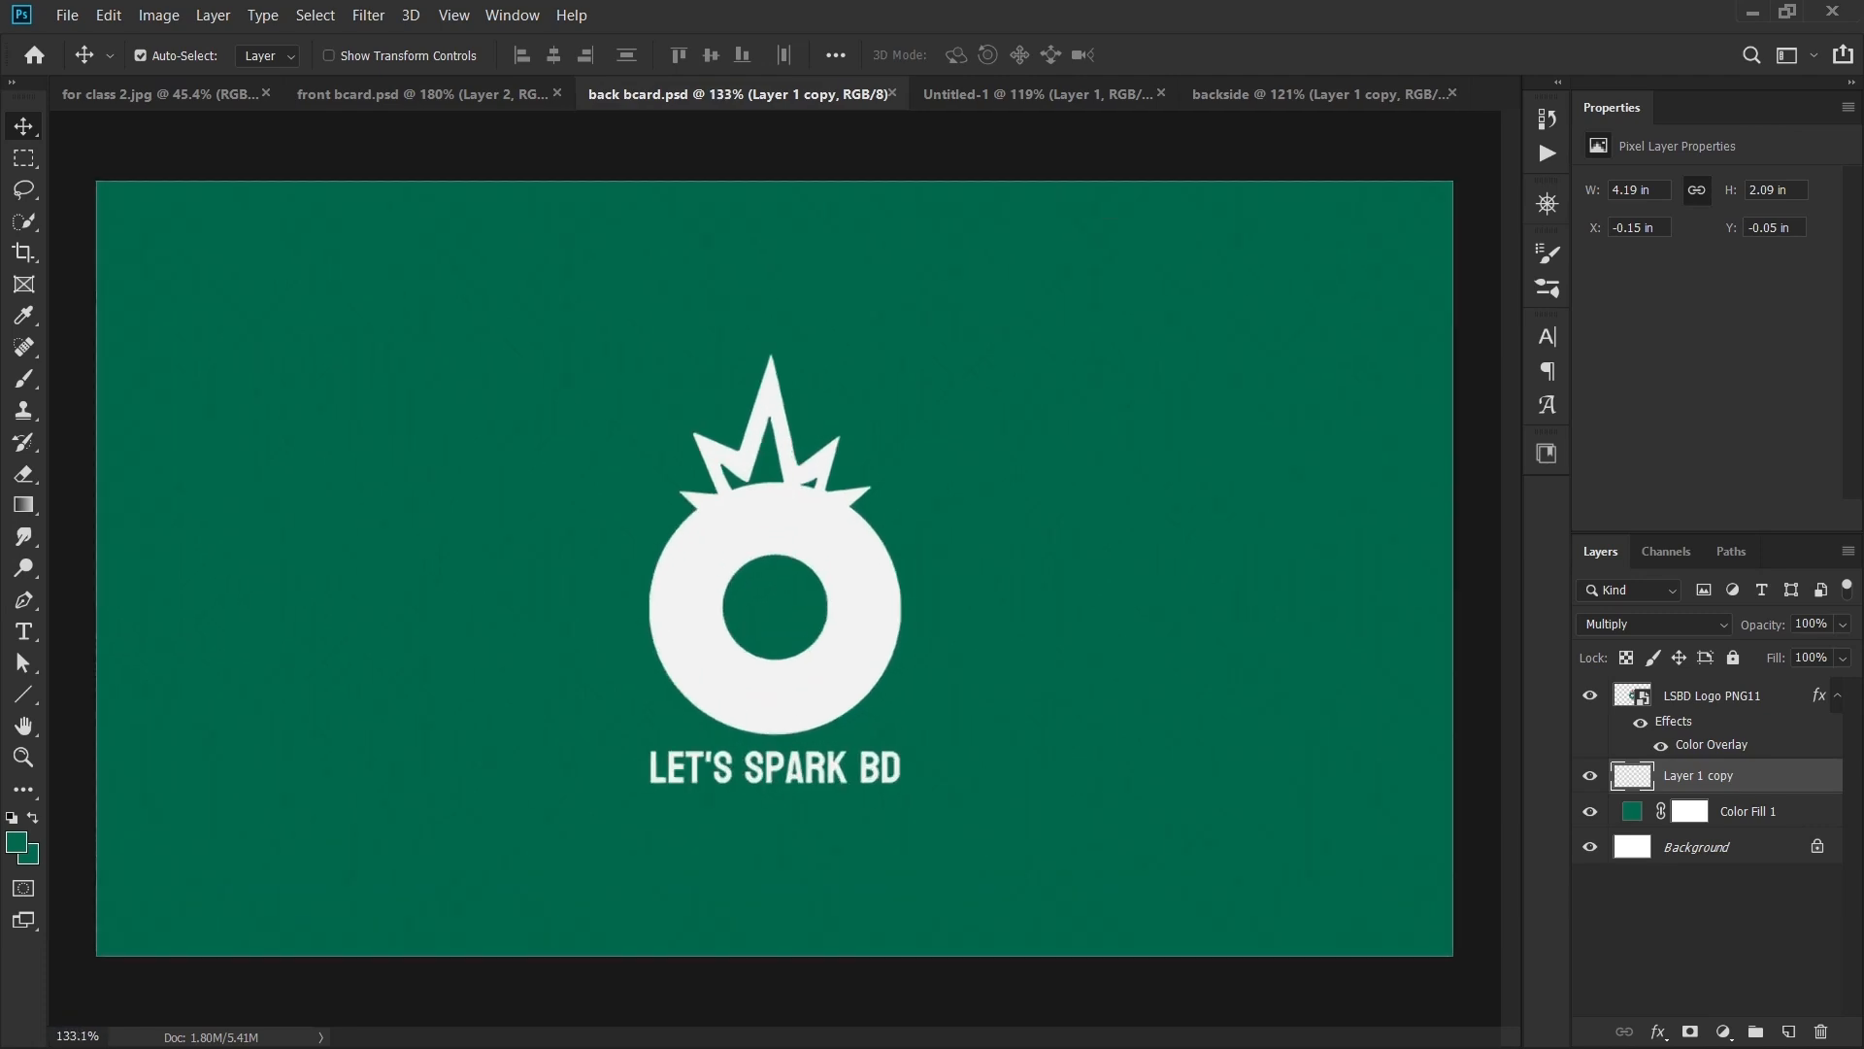
# - Paste the white LSBD Logo PNG11 layer centred onto the backside card
pyautogui.click(1711, 696)
pyautogui.hotkey('ctrl', 'c')
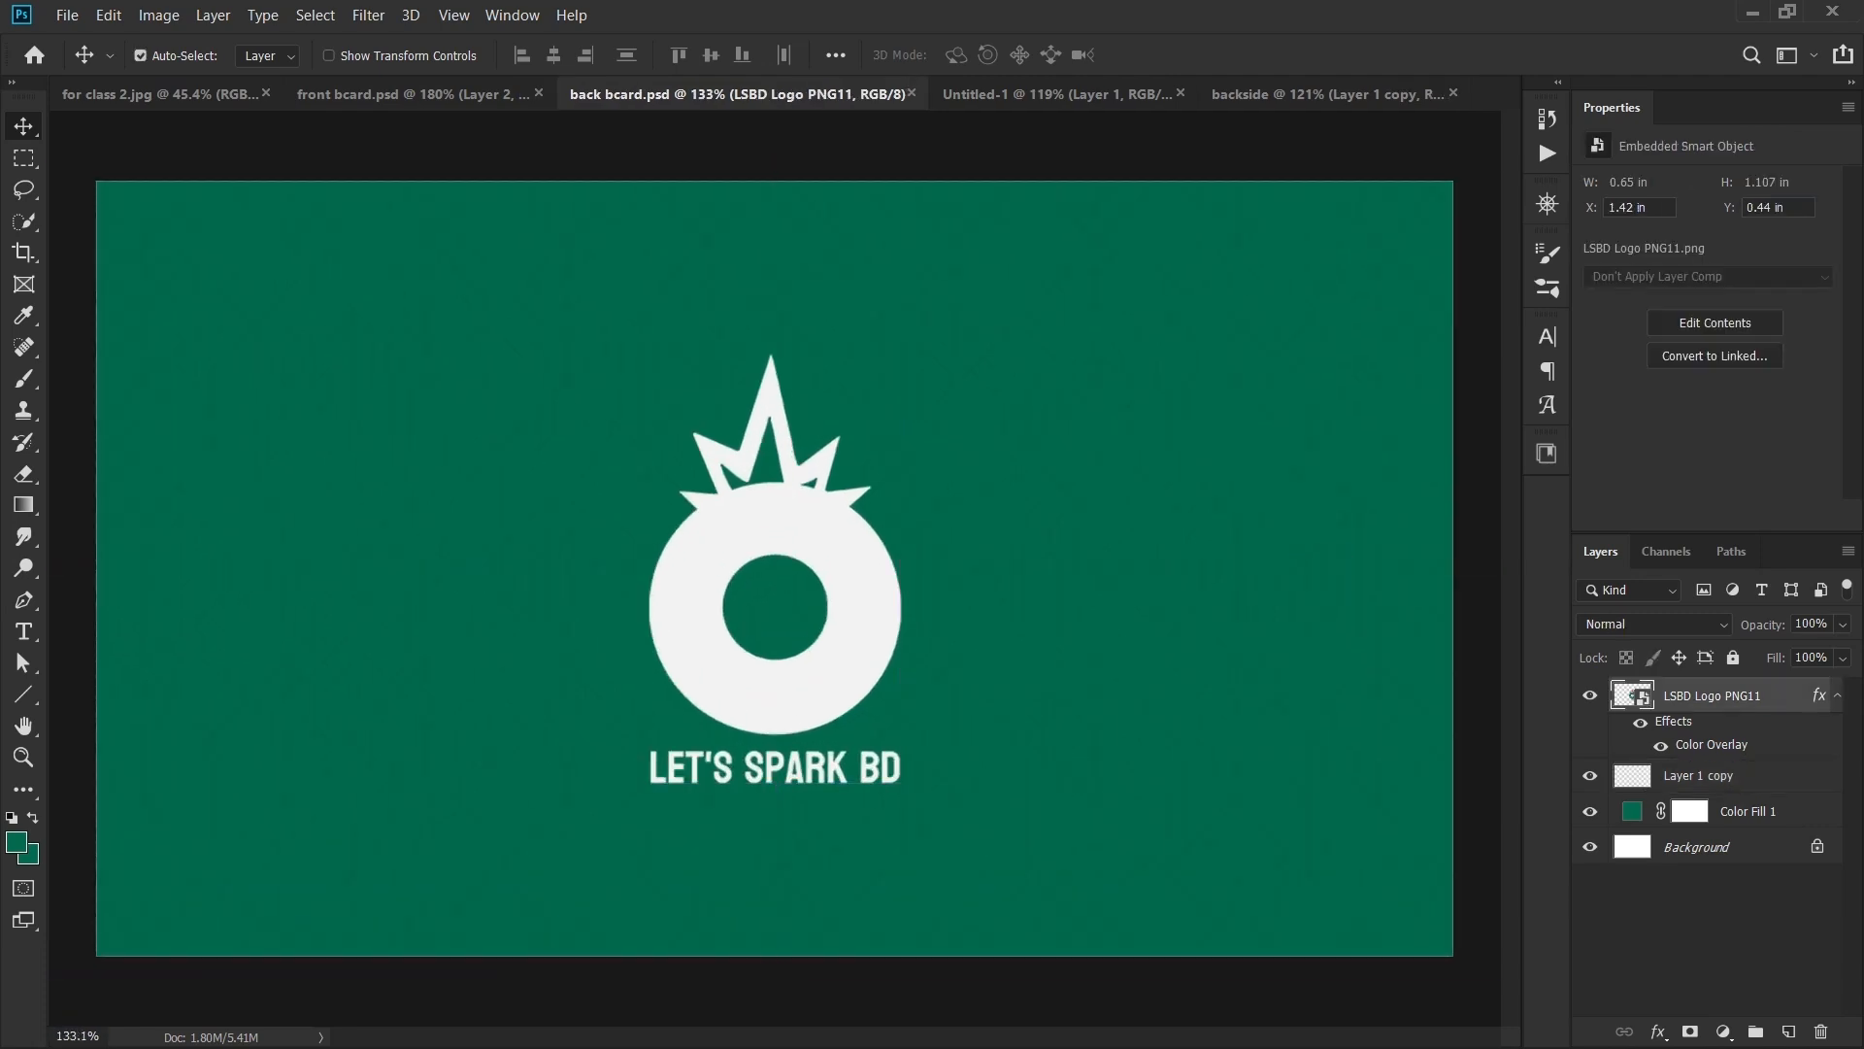
pyautogui.click(1326, 94)
pyautogui.hotkey('ctrl', 'v')
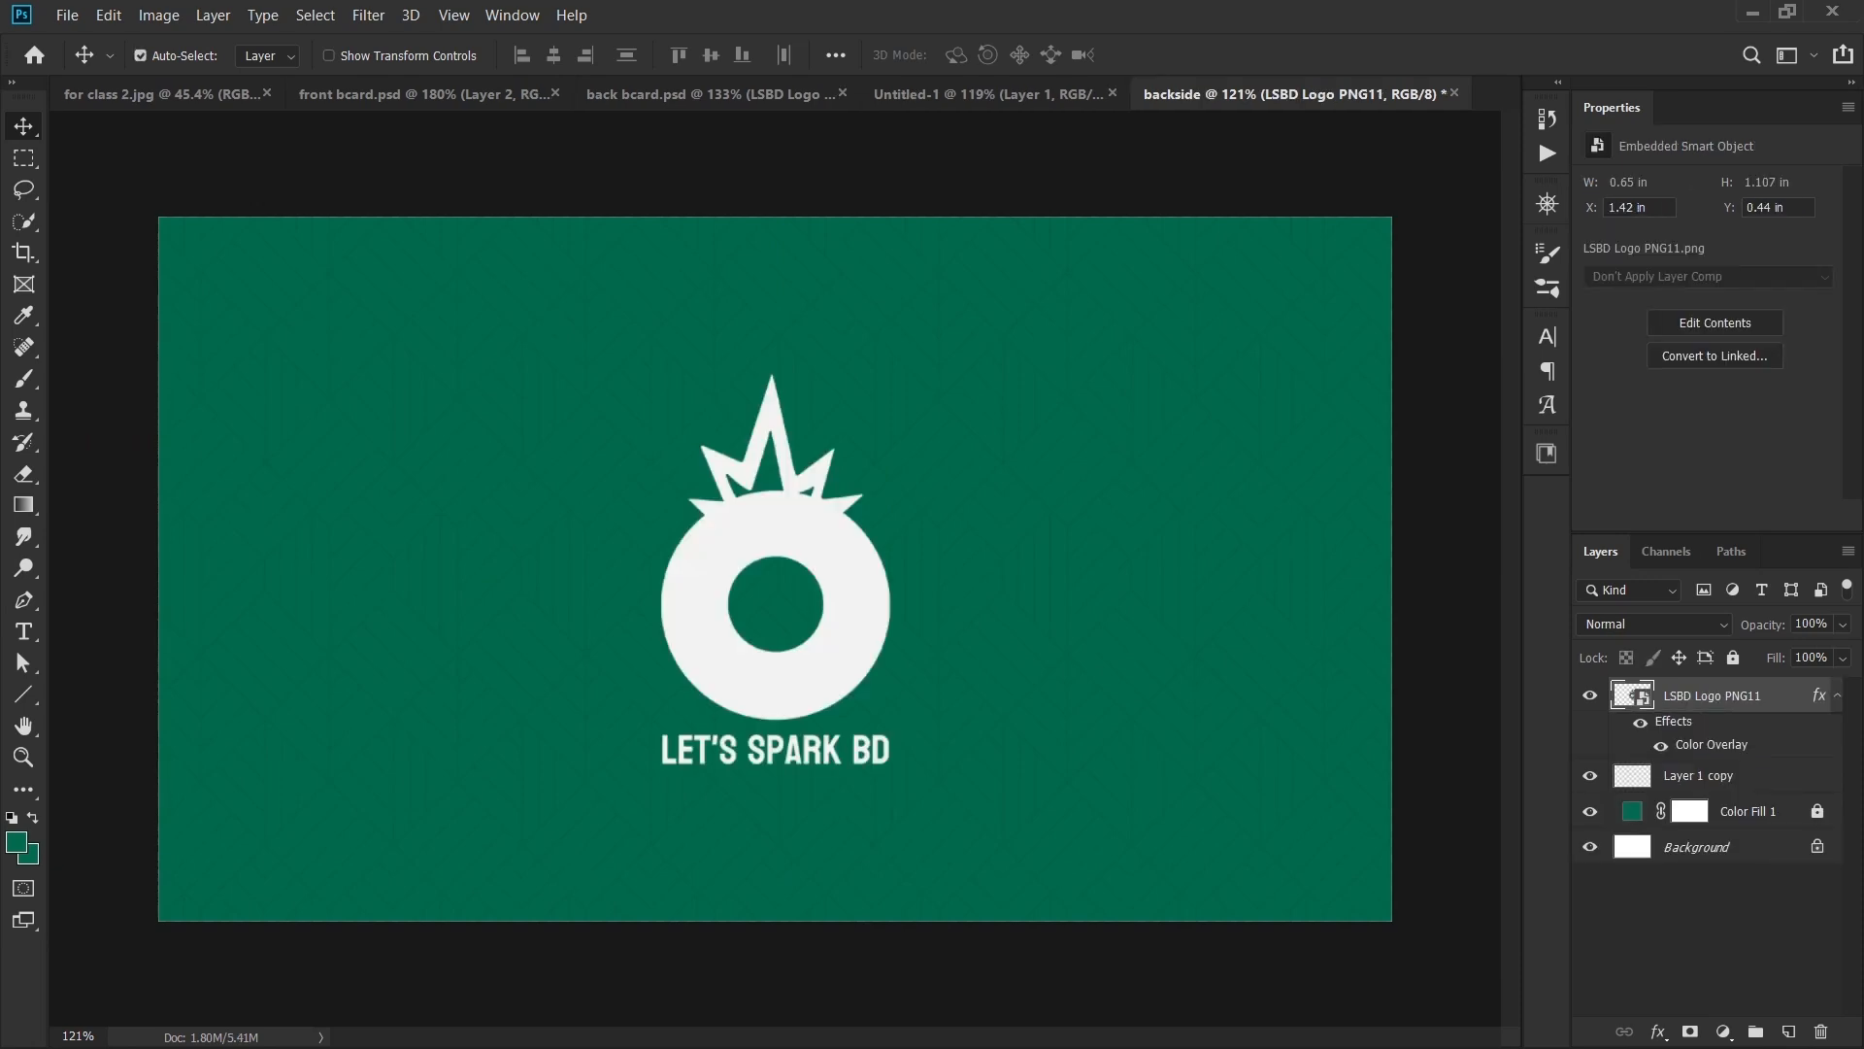
pyautogui.moveTo(836, 594)
pyautogui.mouseDown()
pyautogui.moveTo(837, 575)
pyautogui.moveTo(805, 578)
pyautogui.moveTo(835, 586)
pyautogui.mouseUp()
# - Review the finished backside card, then bring up the Untitled-1 front card
pyautogui.scroll(-5, 835, 587)
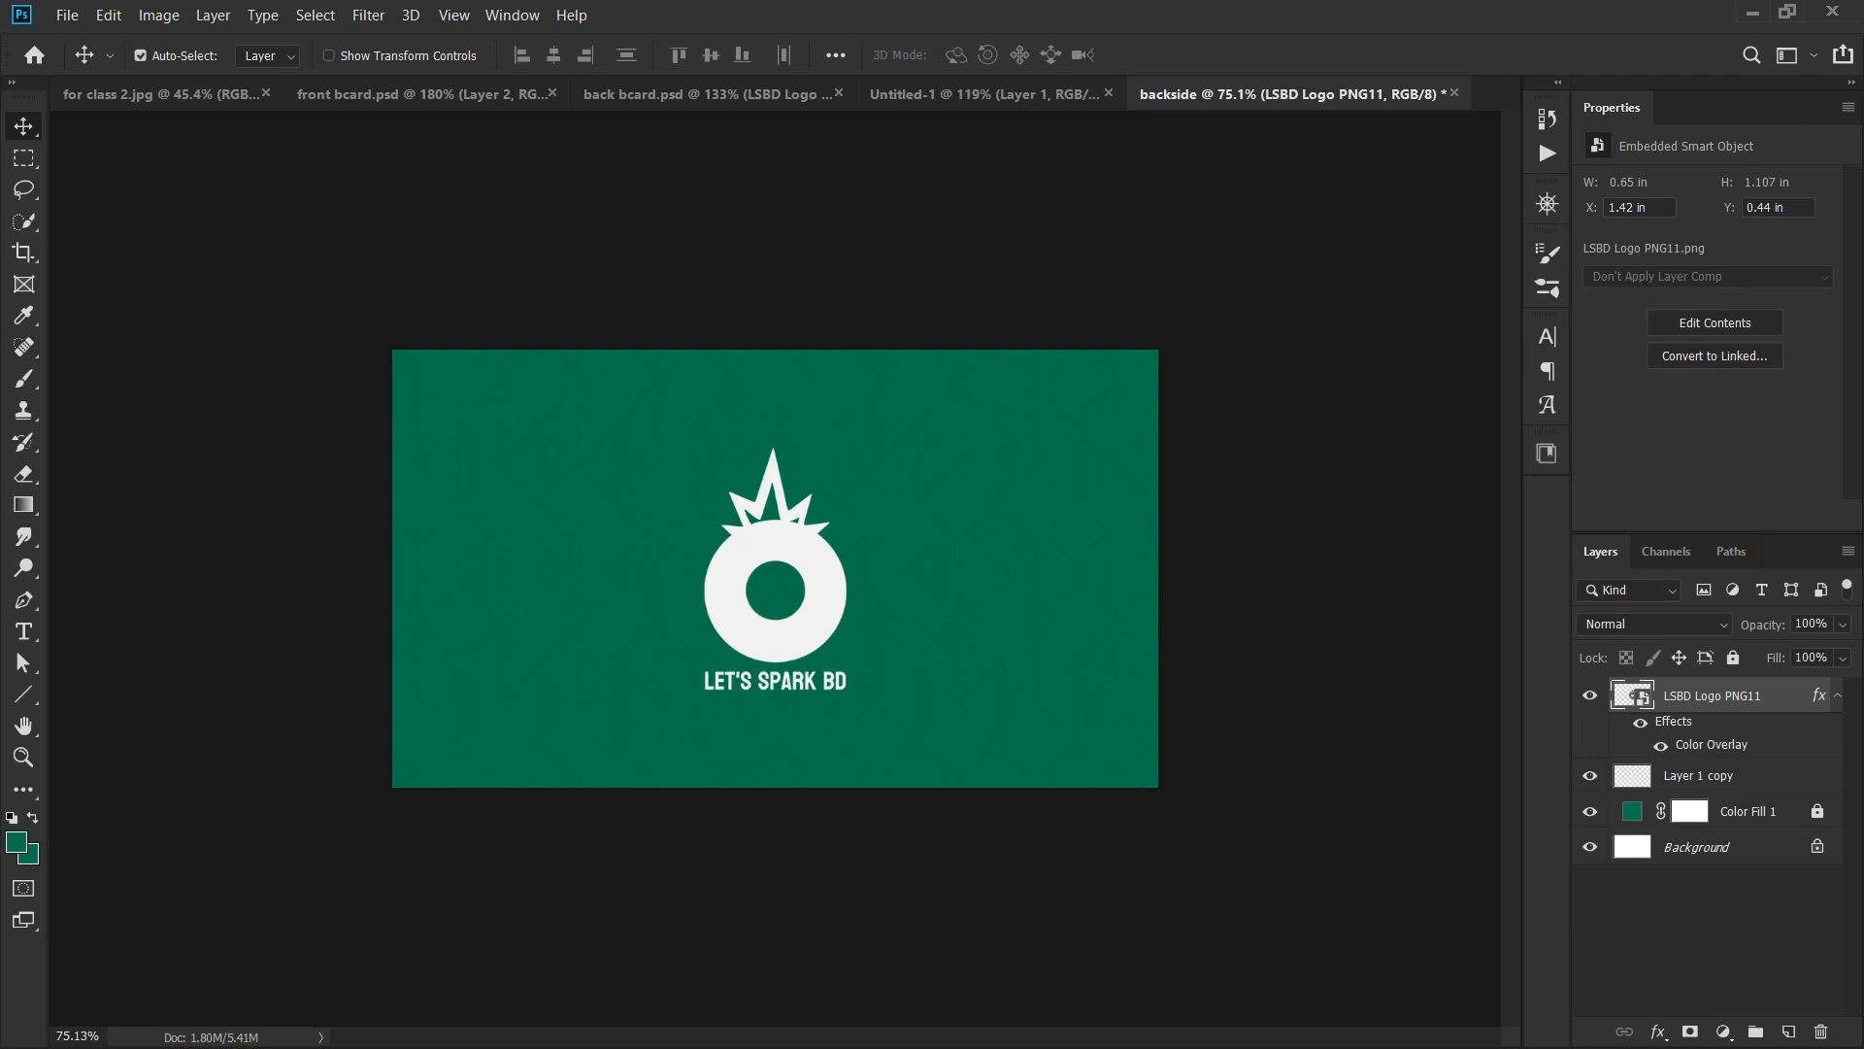
pyautogui.scroll(-3, 775, 568)
pyautogui.scroll(4, 775, 568)
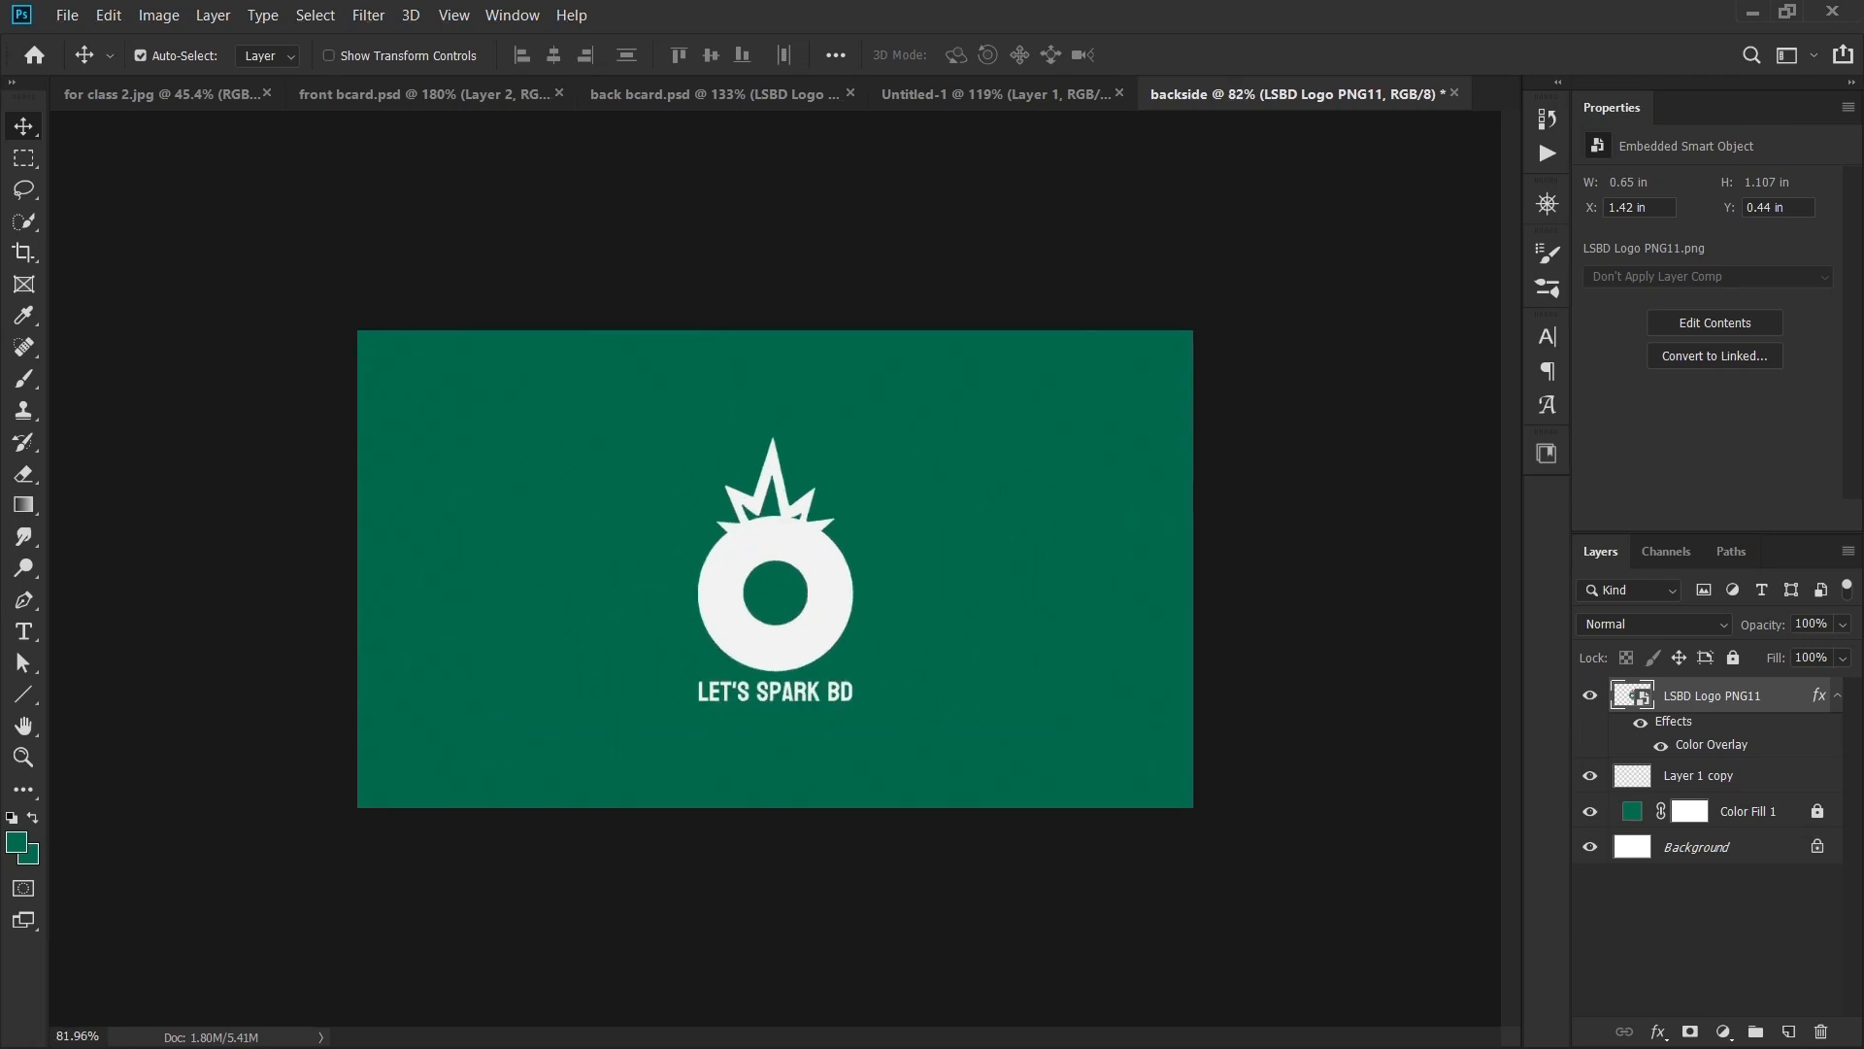
pyautogui.scroll(2, 774, 570)
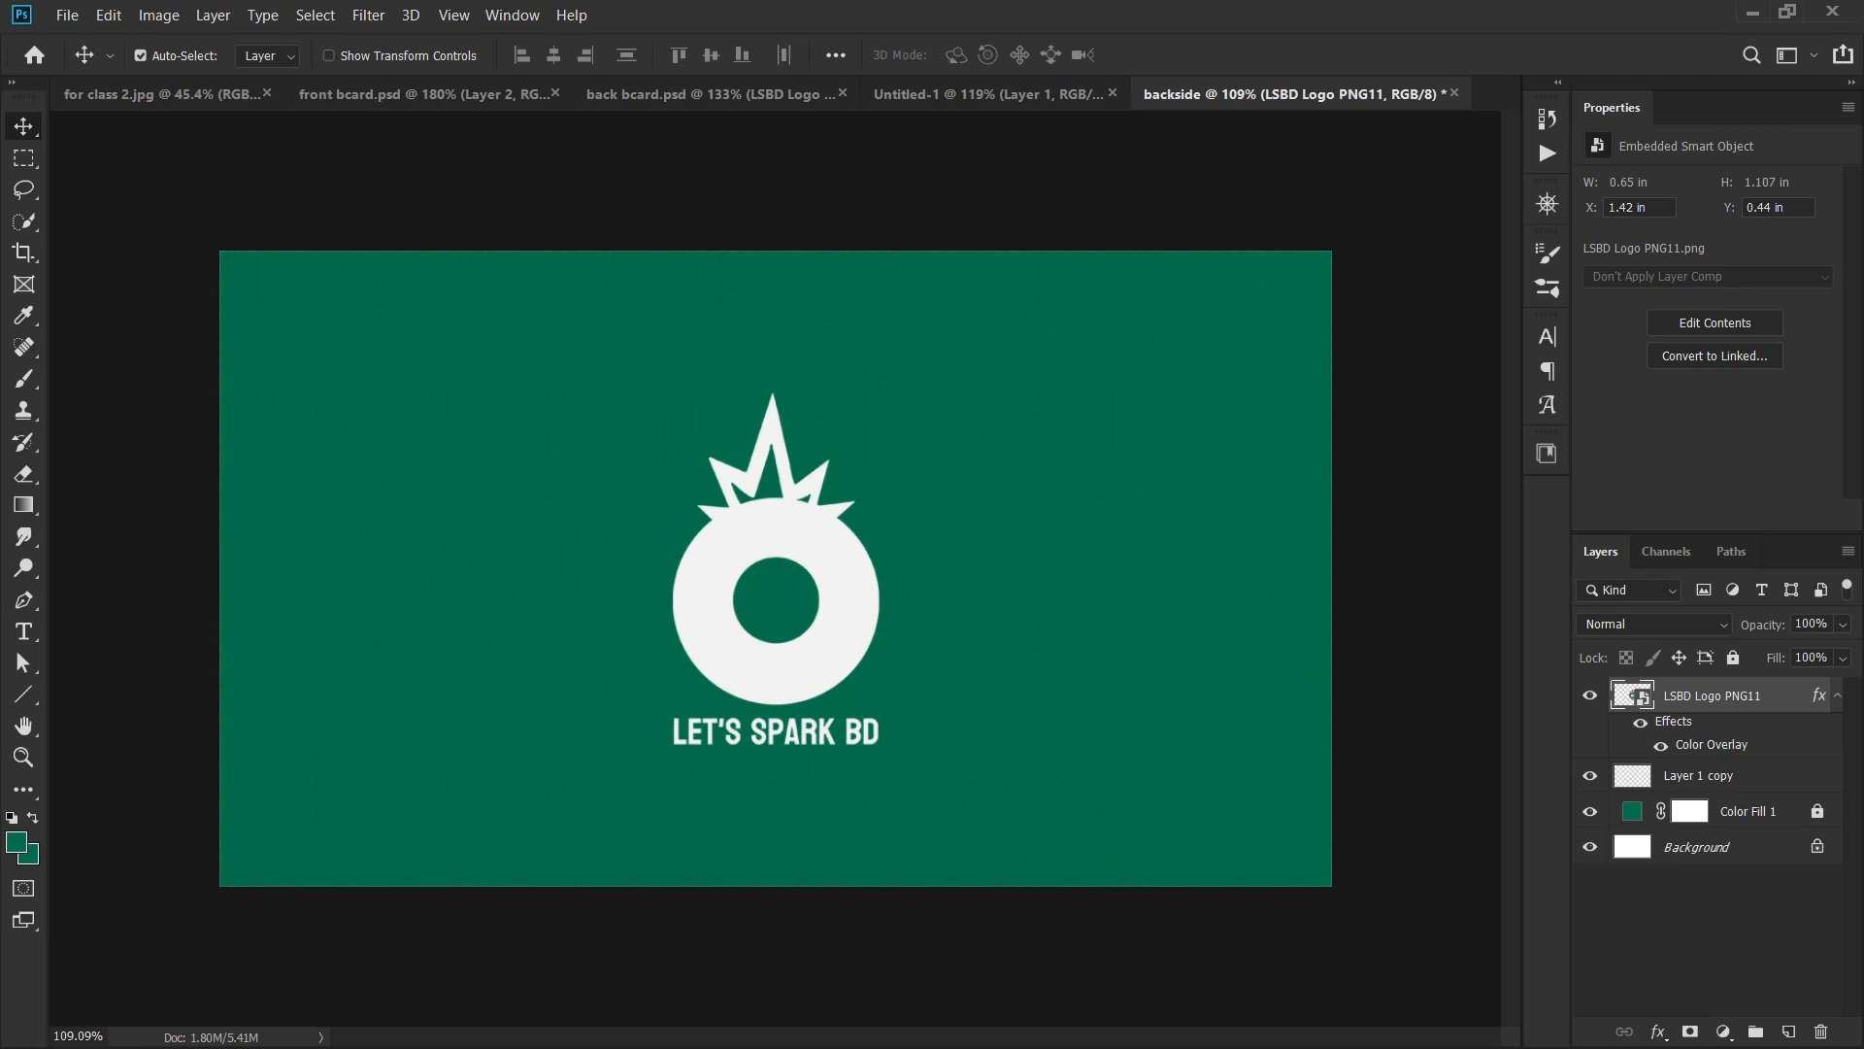
pyautogui.click(990, 94)
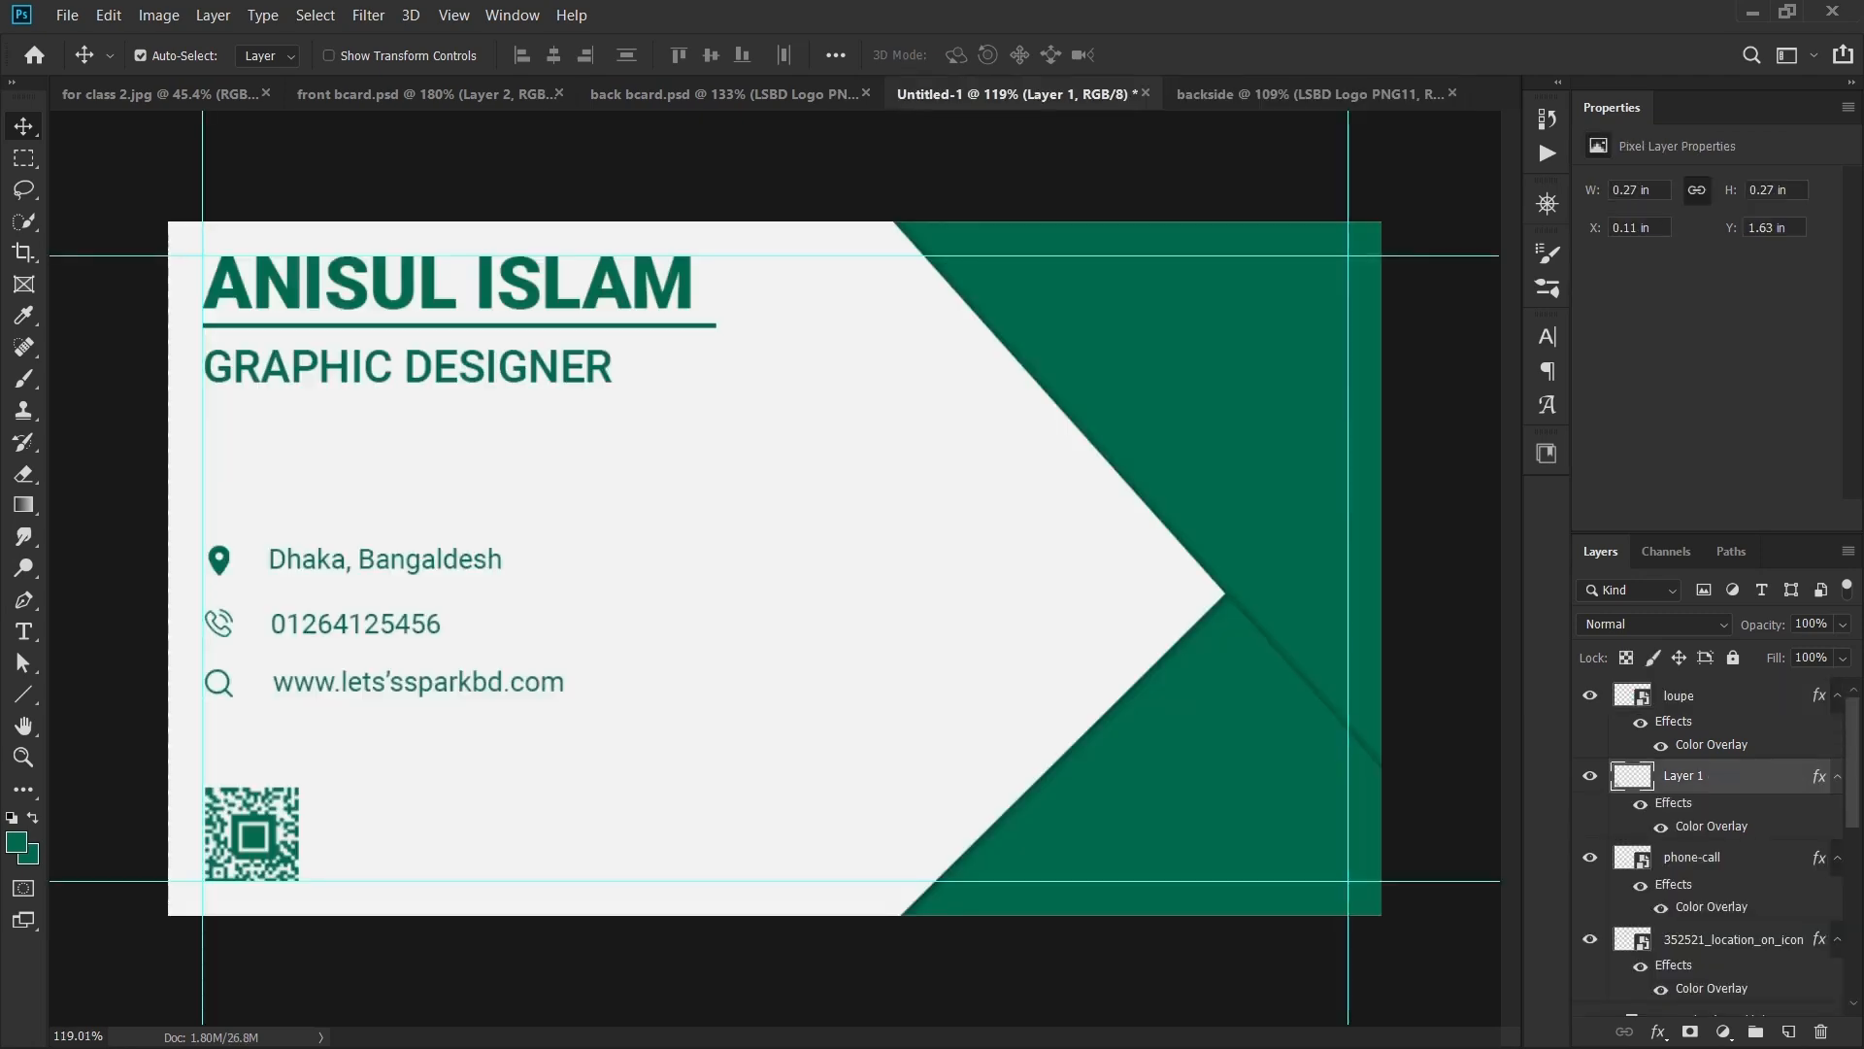
pyautogui.scroll(-2, 774, 568)
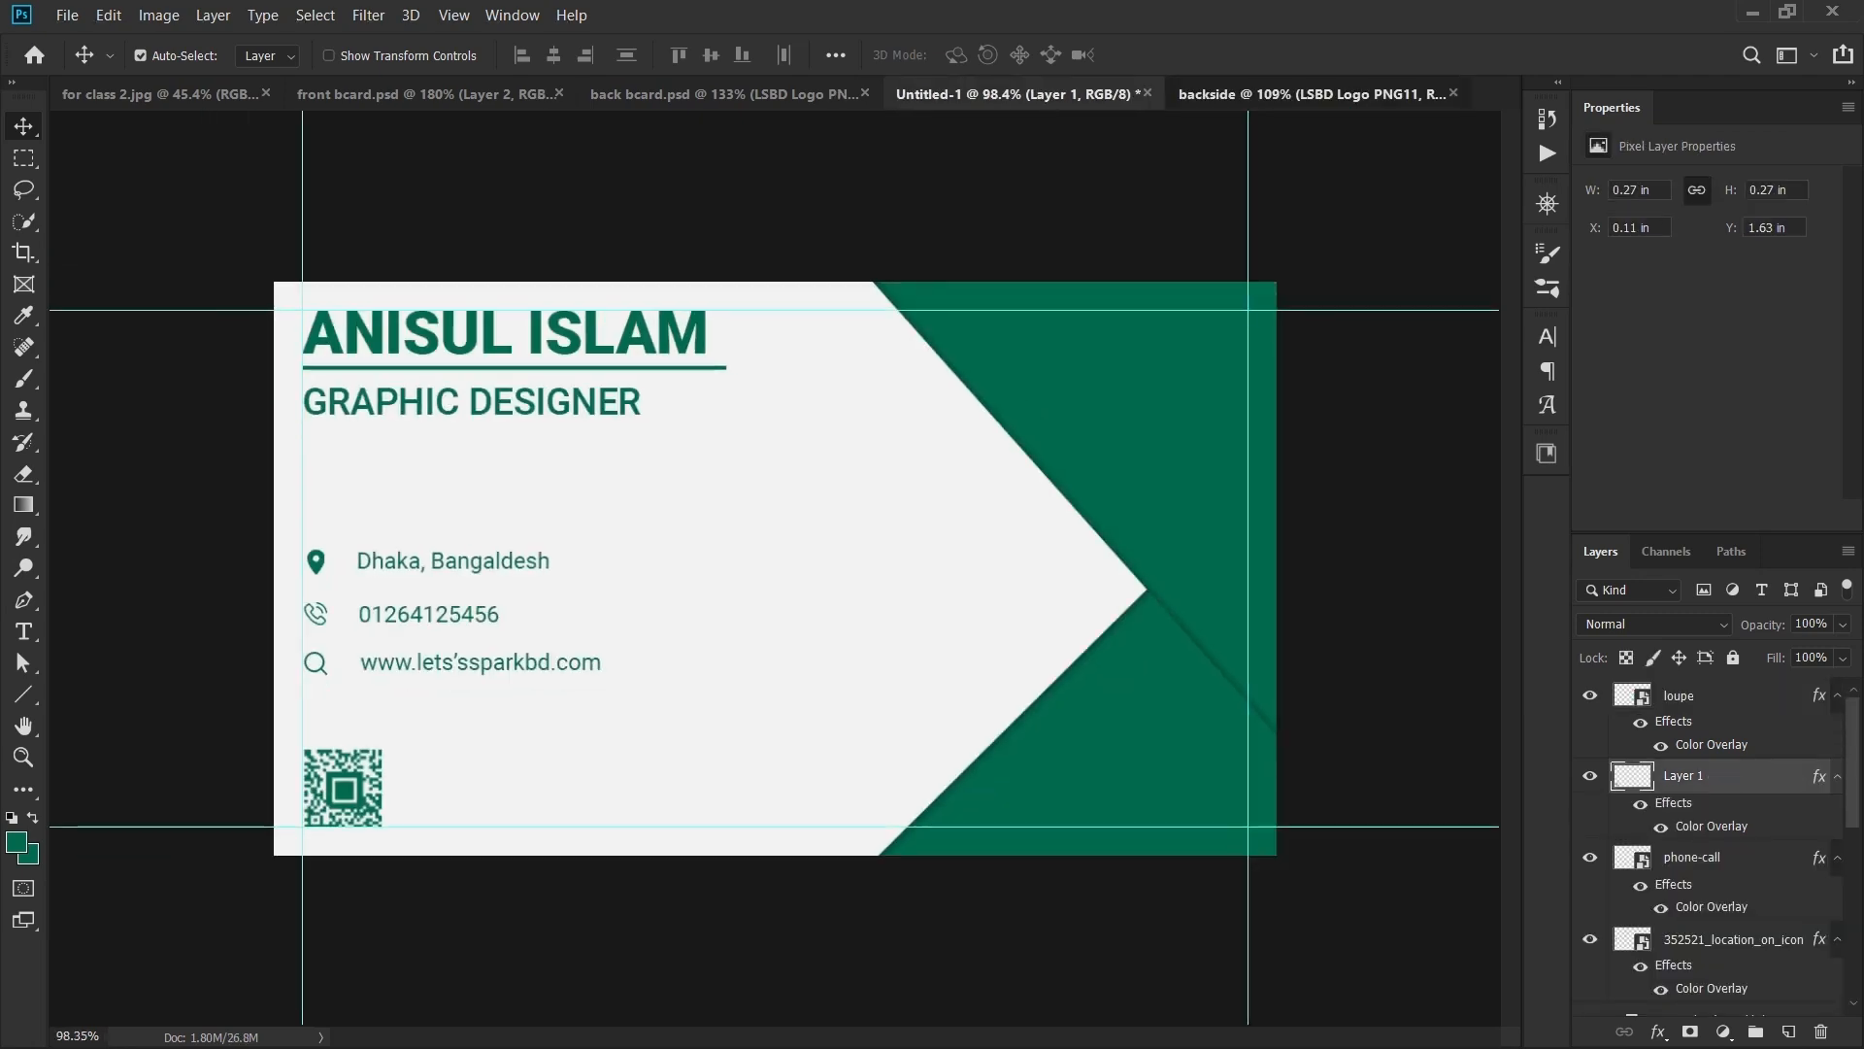